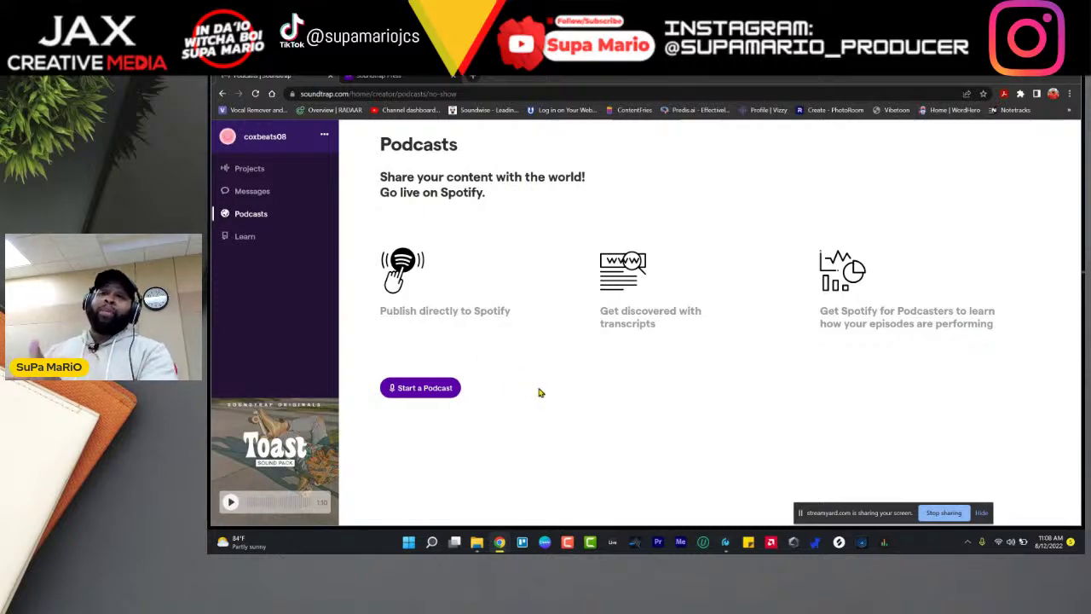
Step: Open the Learn page and look through its tutorials on collaboration, the Beatmaker, instruments and loops
{"action": "left_click", "coordinate": [247, 239]}
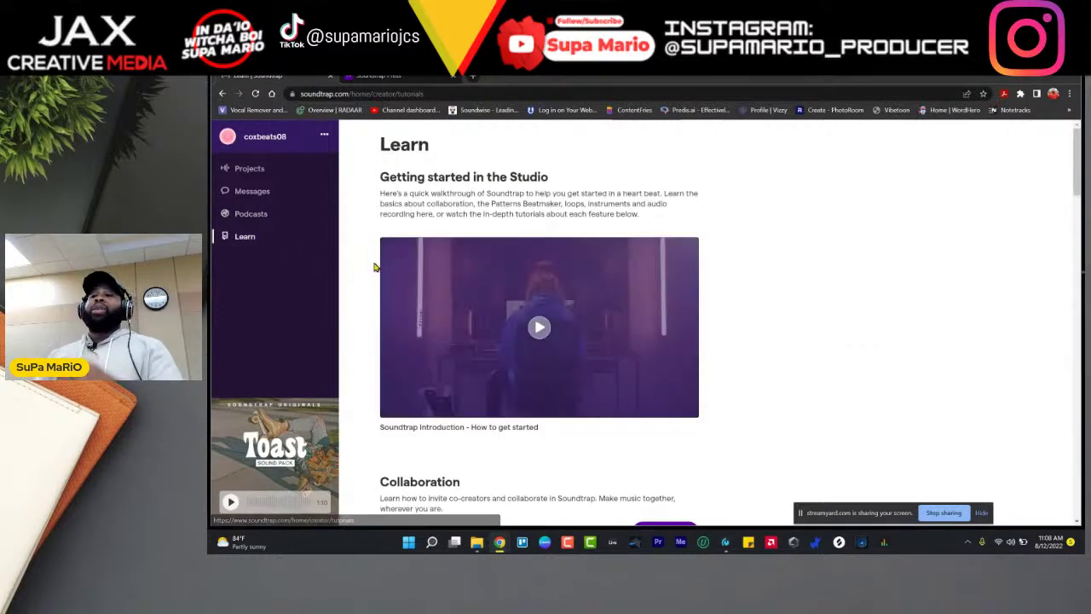
{"action": "scroll", "coordinate": [504, 332], "scroll_direction": "down", "scroll_amount": 3}
{"action": "scroll", "coordinate": [512, 332], "scroll_direction": "down", "scroll_amount": 2}
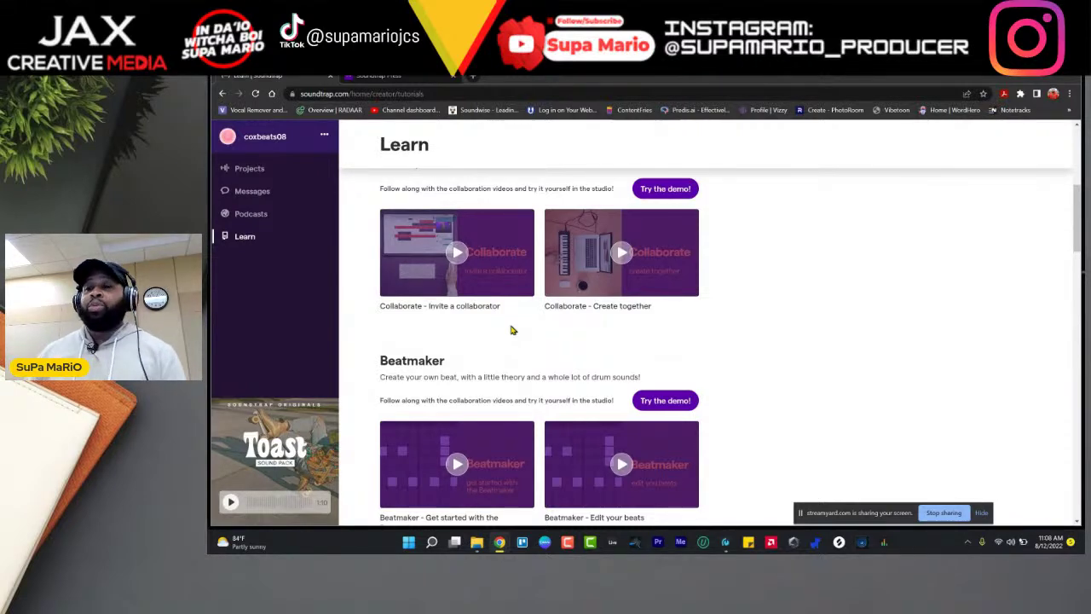
{"action": "scroll", "coordinate": [512, 330], "scroll_direction": "down", "scroll_amount": 3}
{"action": "scroll", "coordinate": [507, 345], "scroll_direction": "down", "scroll_amount": 4}
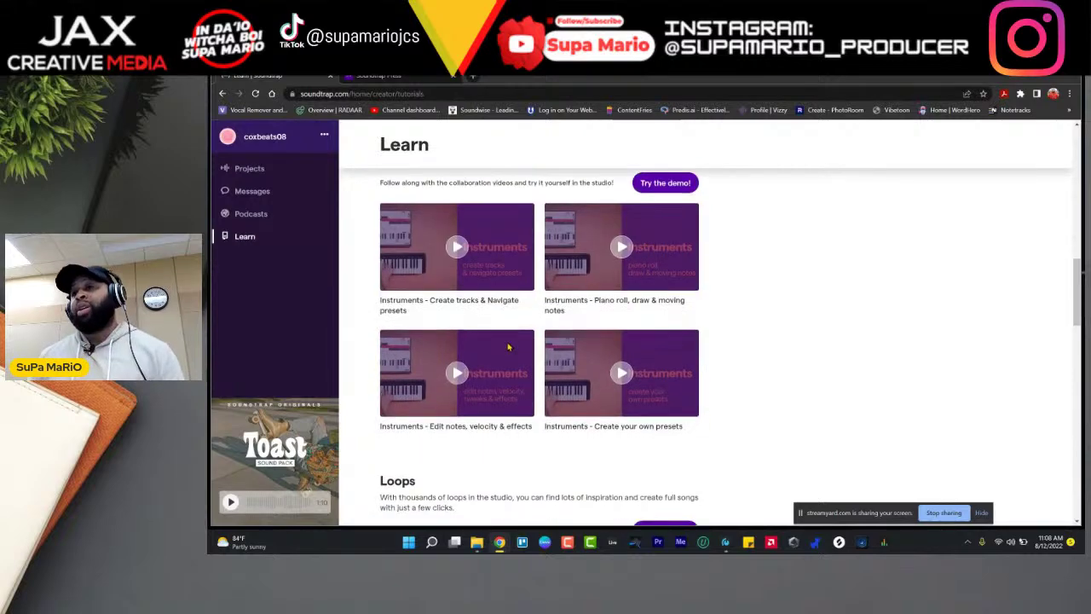
{"action": "scroll", "coordinate": [507, 343], "scroll_direction": "up", "scroll_amount": 5}
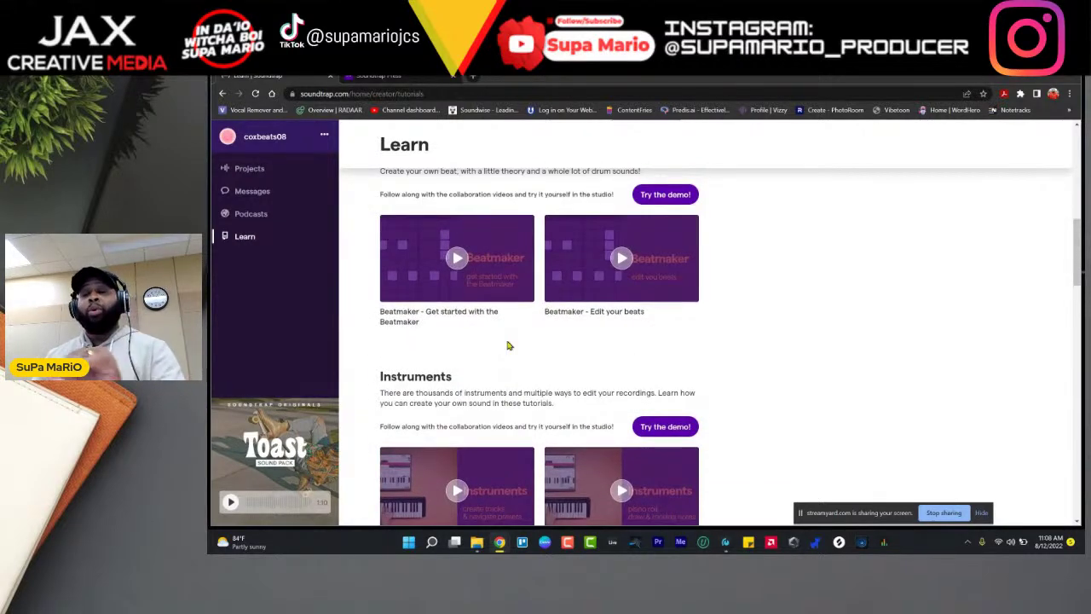
{"action": "scroll", "coordinate": [507, 345], "scroll_direction": "up", "scroll_amount": 2}
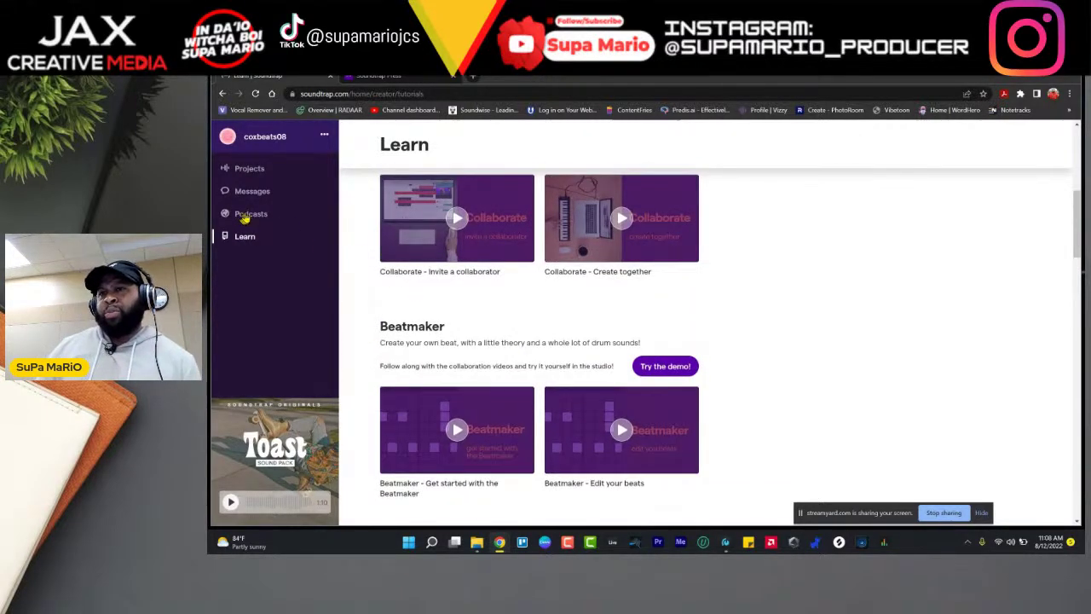
Step: Open the Arcane Dreams demo project from the Projects page and dismiss its sound pack introduction
{"action": "left_click", "coordinate": [249, 173]}
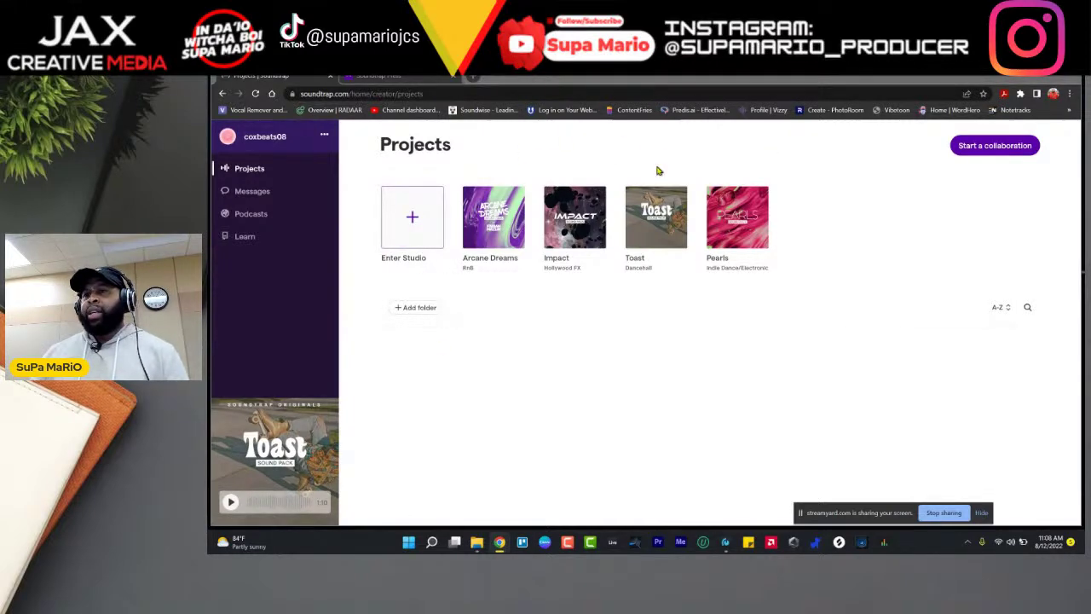
{"action": "left_click", "coordinate": [512, 219]}
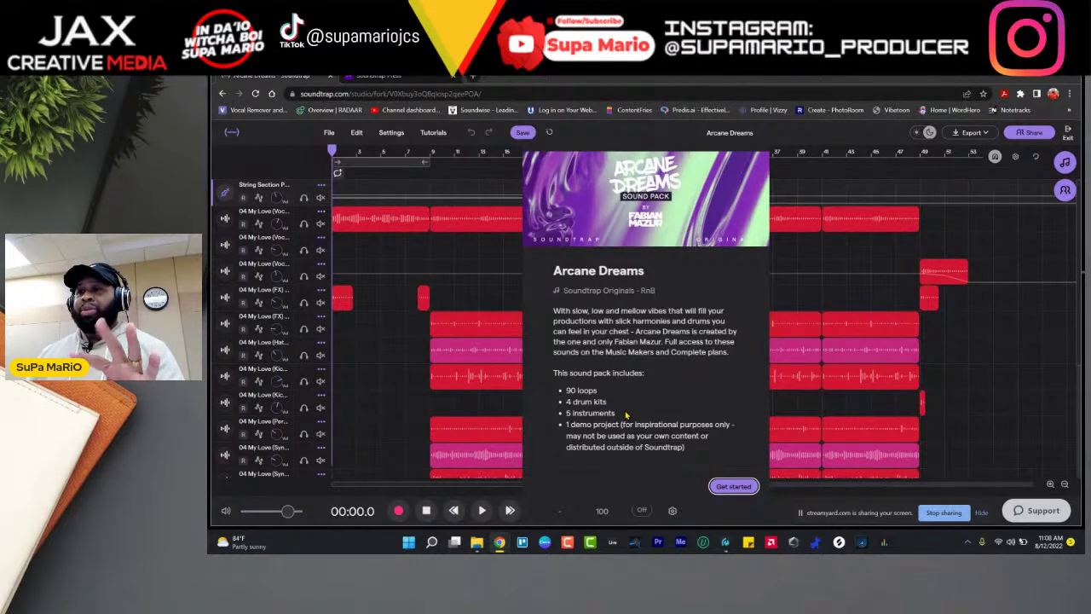
{"action": "left_click", "coordinate": [733, 487]}
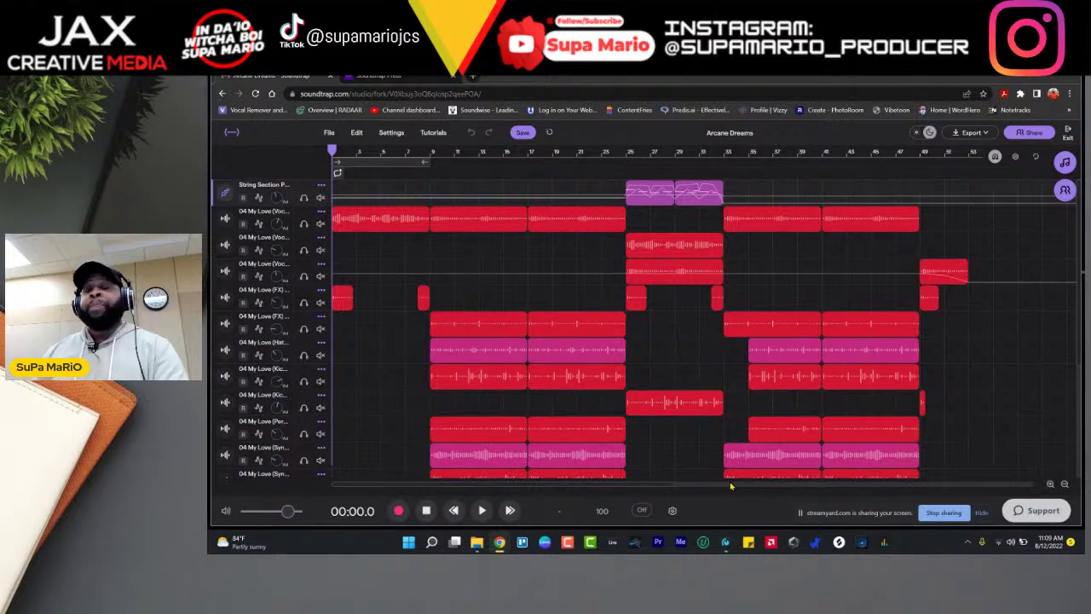
Step: Look through all the tracks of the Arcane Dreams project, from the string section to the Tape Call effects
{"action": "scroll", "coordinate": [712, 424], "scroll_direction": "down", "scroll_amount": 5}
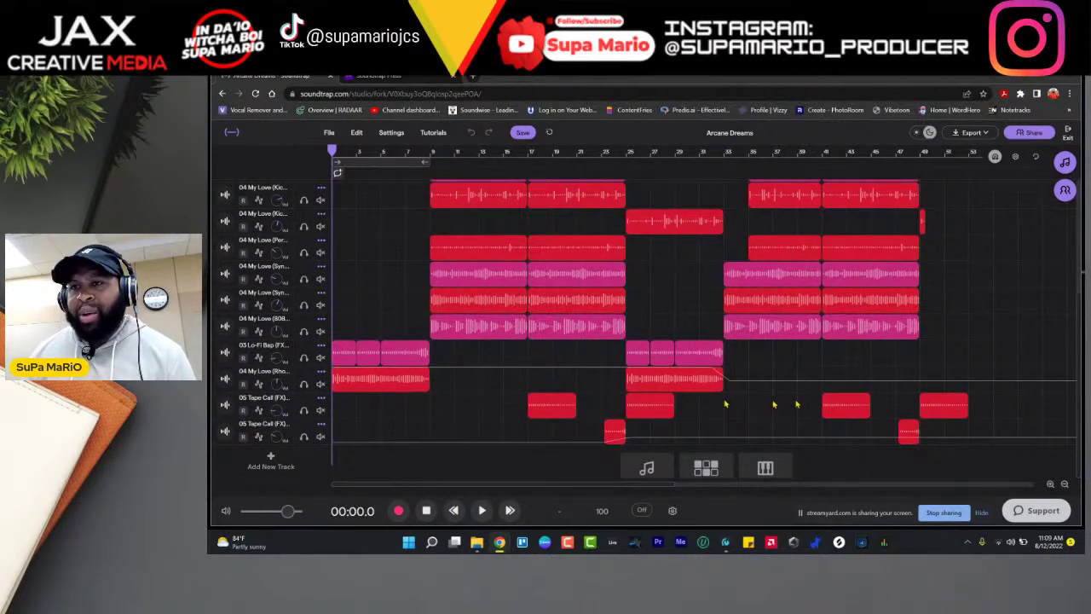
{"action": "scroll", "coordinate": [1078, 397], "scroll_direction": "up", "scroll_amount": 5}
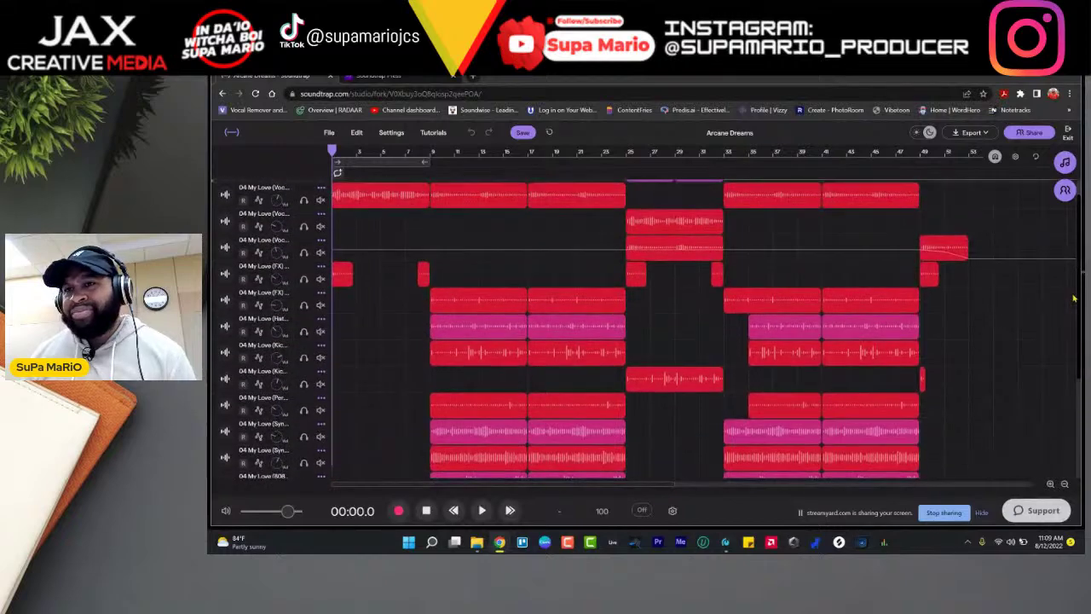
{"action": "scroll", "coordinate": [1059, 329], "scroll_direction": "down", "scroll_amount": 5}
{"action": "scroll", "coordinate": [1070, 340], "scroll_direction": "up", "scroll_amount": 8}
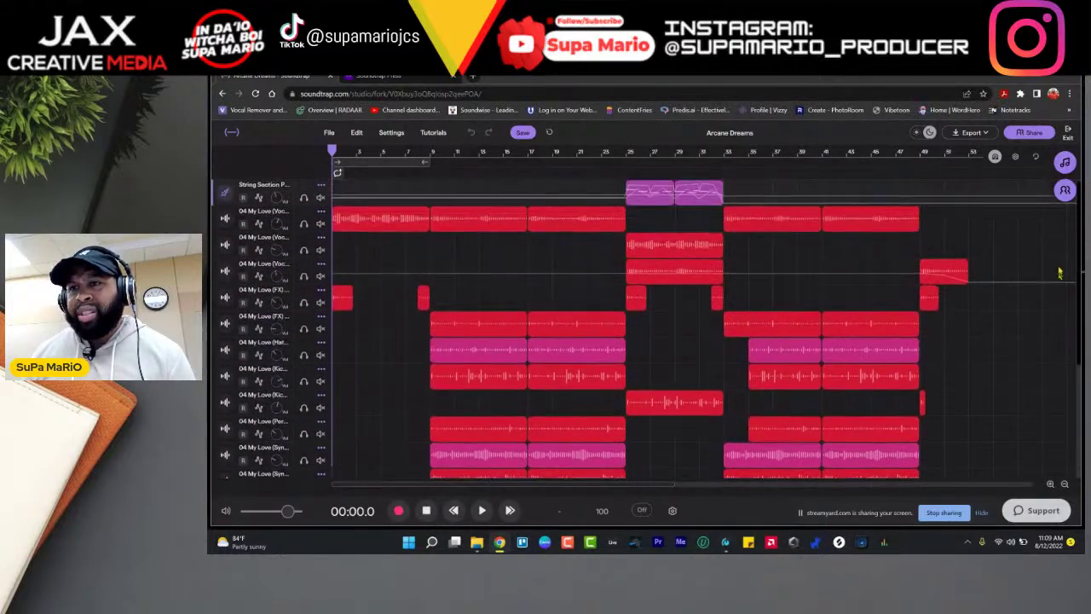
{"action": "scroll", "coordinate": [1073, 409], "scroll_direction": "down", "scroll_amount": 8}
{"action": "scroll", "coordinate": [1074, 304], "scroll_direction": "up", "scroll_amount": 5}
{"action": "scroll", "coordinate": [1075, 341], "scroll_direction": "down", "scroll_amount": 5}
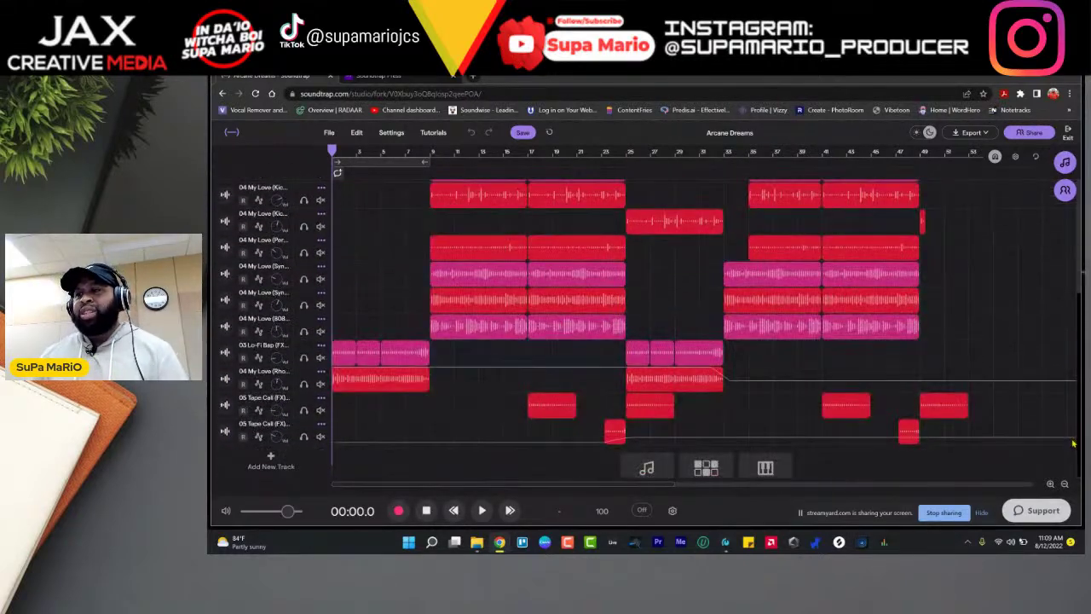
{"action": "scroll", "coordinate": [1073, 270], "scroll_direction": "up", "scroll_amount": 8}
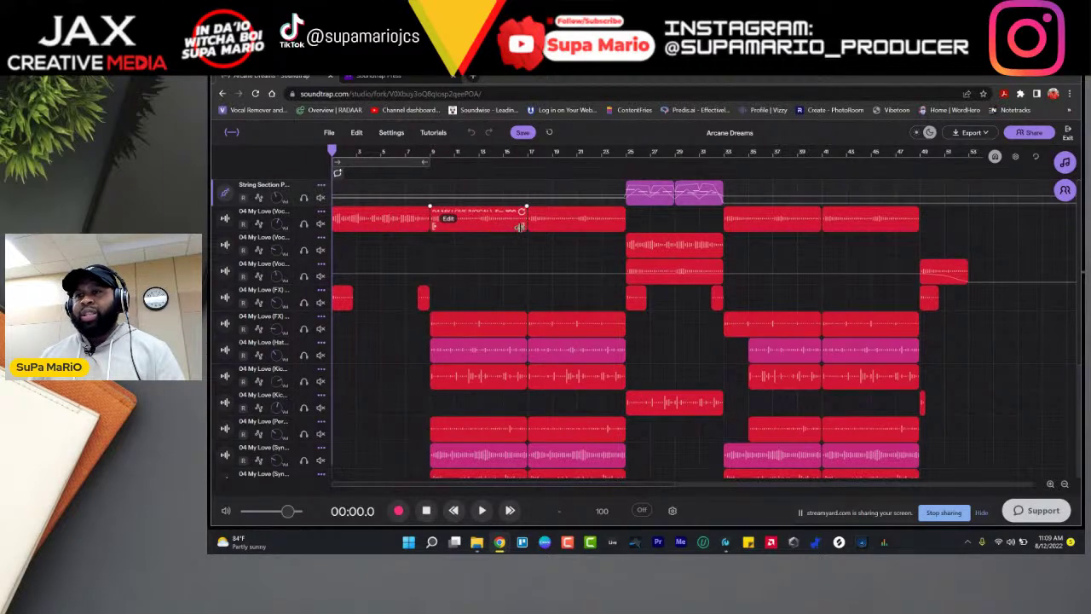
{"action": "scroll", "coordinate": [540, 401], "scroll_direction": "down", "scroll_amount": 3}
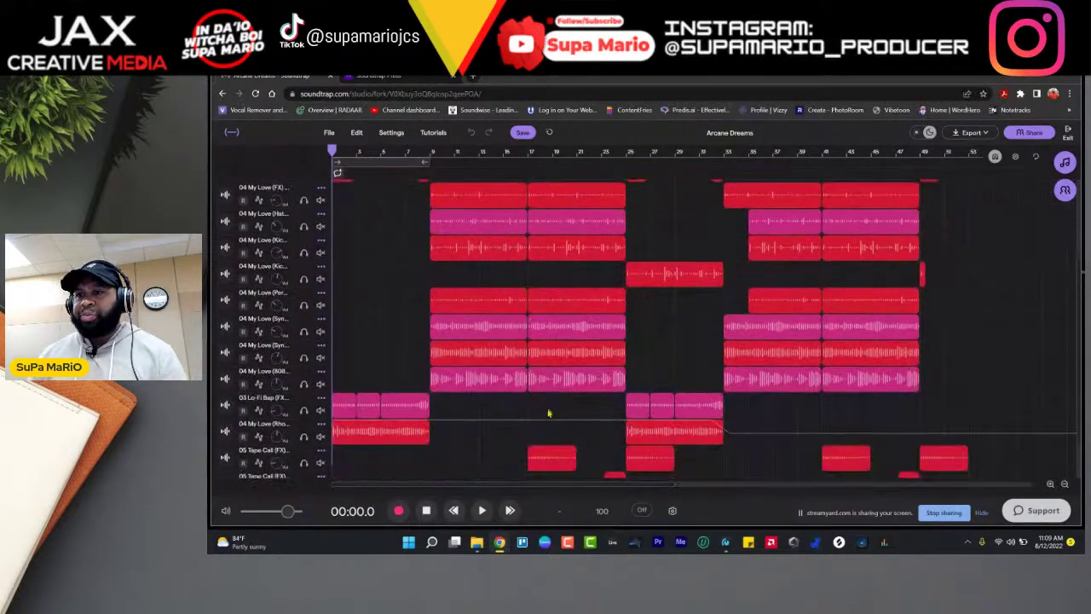
{"action": "scroll", "coordinate": [529, 431], "scroll_direction": "down", "scroll_amount": 2}
{"action": "scroll", "coordinate": [609, 418], "scroll_direction": "up", "scroll_amount": 6}
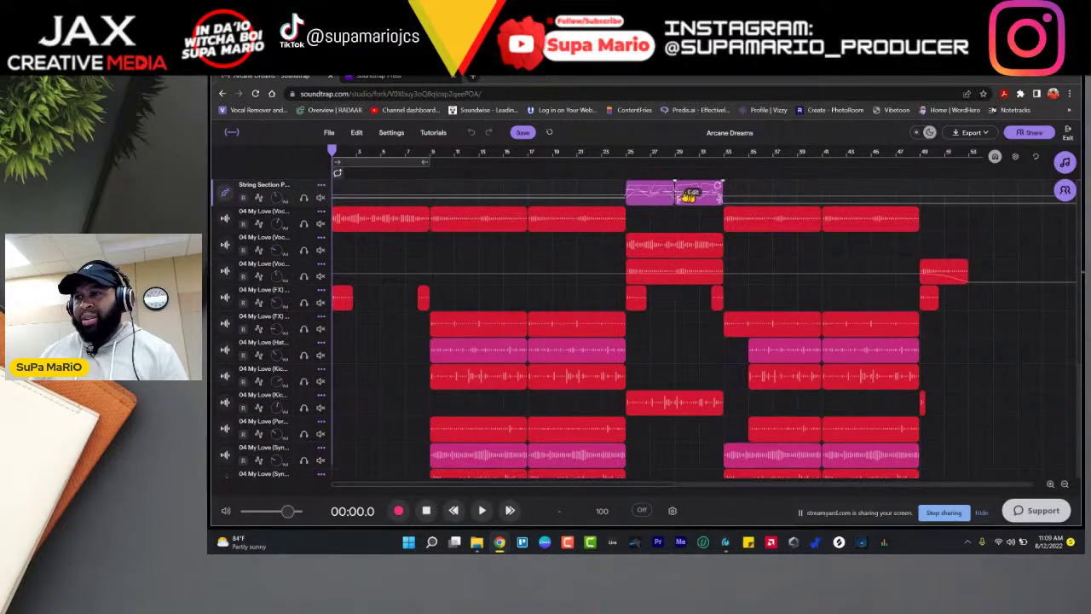
Step: Play the Arcane Dreams project from the beginning
{"action": "key", "text": "space"}
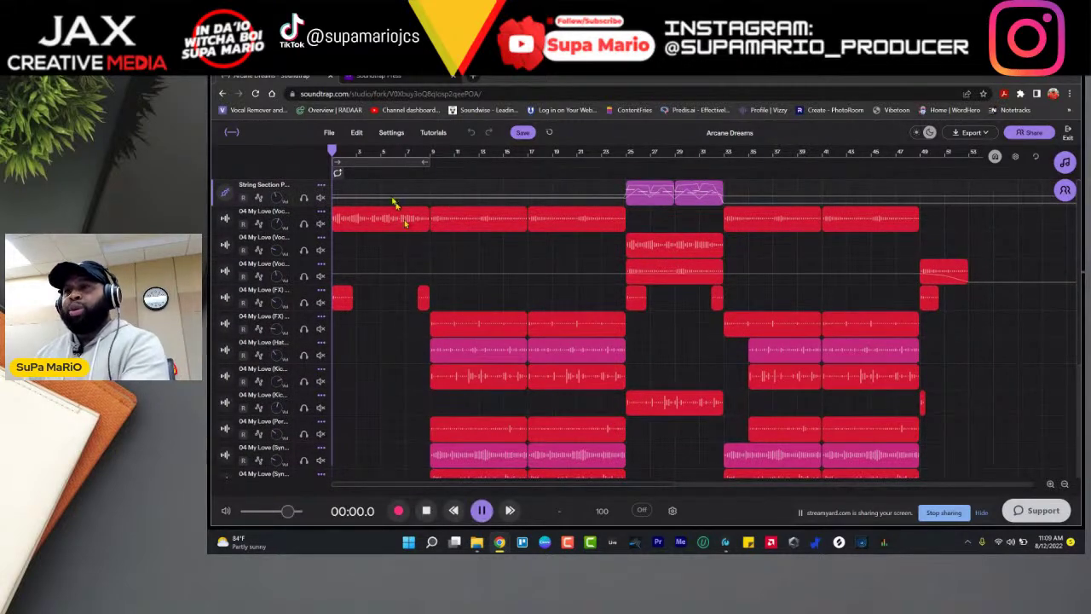
{"action": "key", "text": "space"}
{"action": "left_click", "coordinate": [434, 514]}
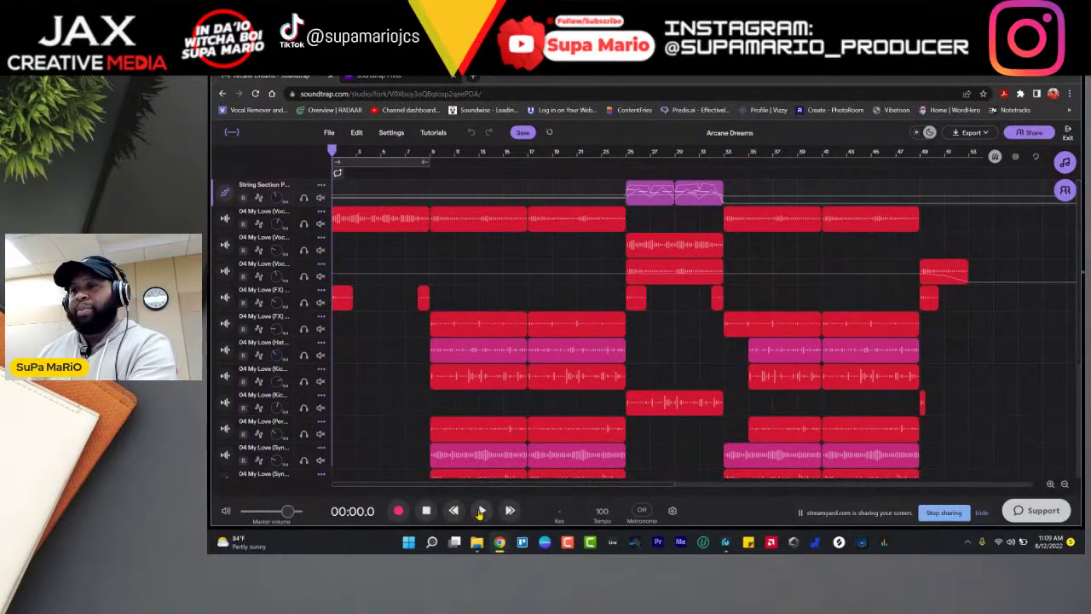
{"action": "left_click", "coordinate": [481, 510]}
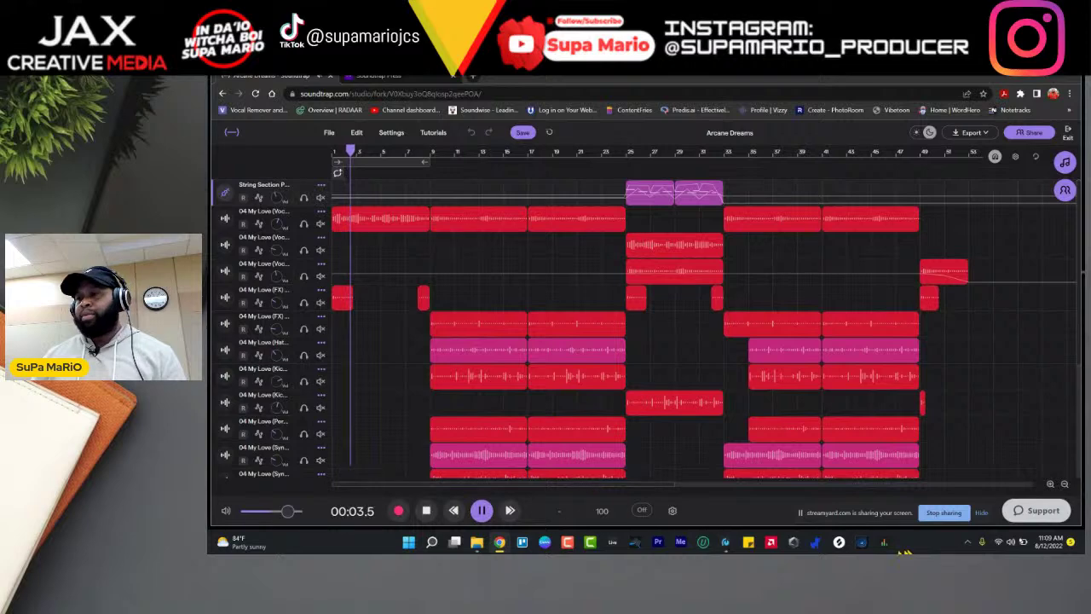
Step: Switch to the Revelator IO 24 mixer and mute Channel 2 while the project plays
{"action": "mouse_move", "coordinate": [724, 545]}
{"action": "left_click", "coordinate": [774, 470]}
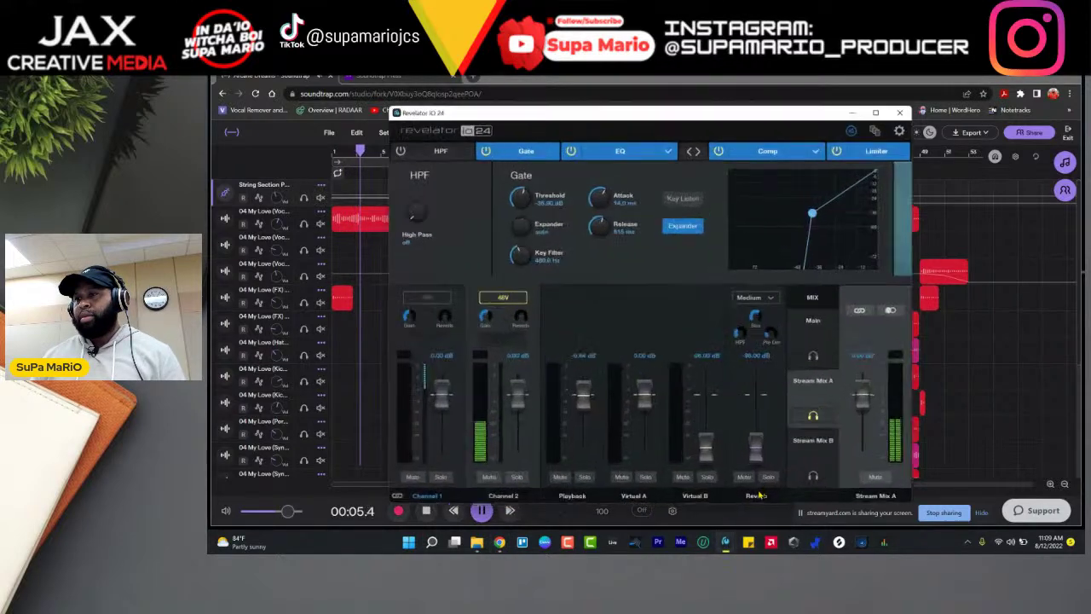
{"action": "left_click", "coordinate": [484, 477]}
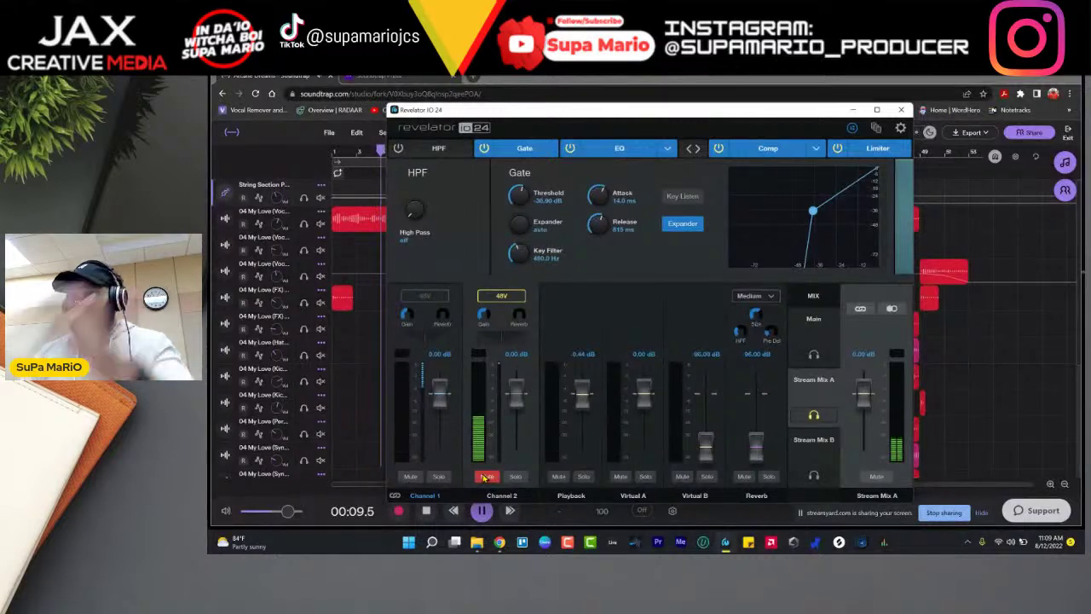
Step: Turn the system volume all the way down, return to the Soundtrap project and pause playback
{"action": "key", "text": "XF86AudioLowerVolume"}
{"action": "key", "text": "XF86AudioLowerVolume"}
{"action": "key", "text": "XF86AudioLowerVolume"}
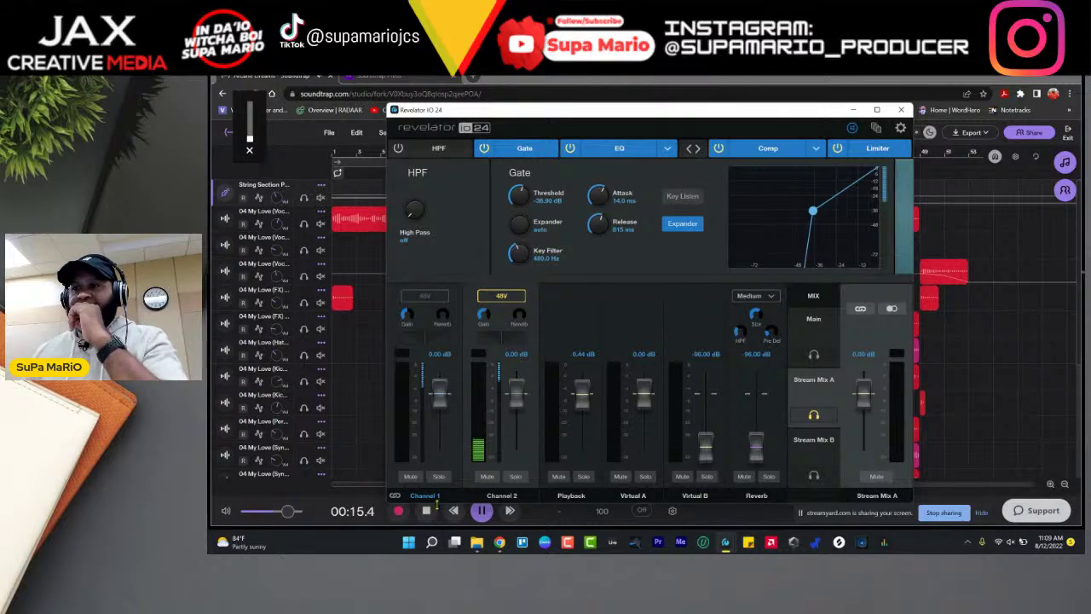
{"action": "left_click", "coordinate": [724, 542]}
{"action": "key", "text": "space"}
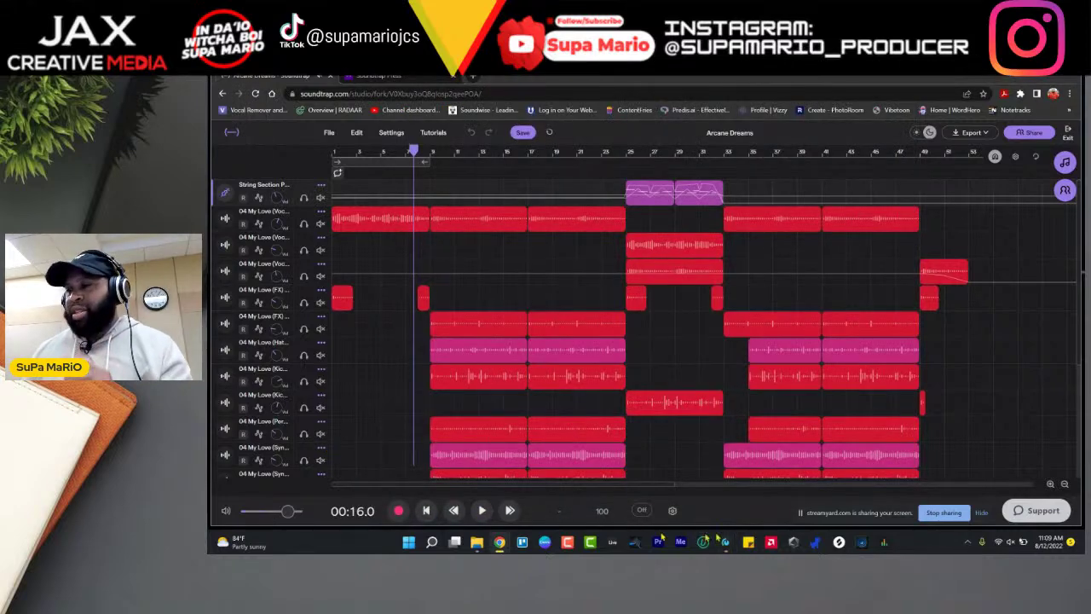
Step: Set the system sound output to Virtual Output A L/R (Revelator IO 24) and raise its volume to 100
{"action": "left_click", "coordinate": [1008, 542]}
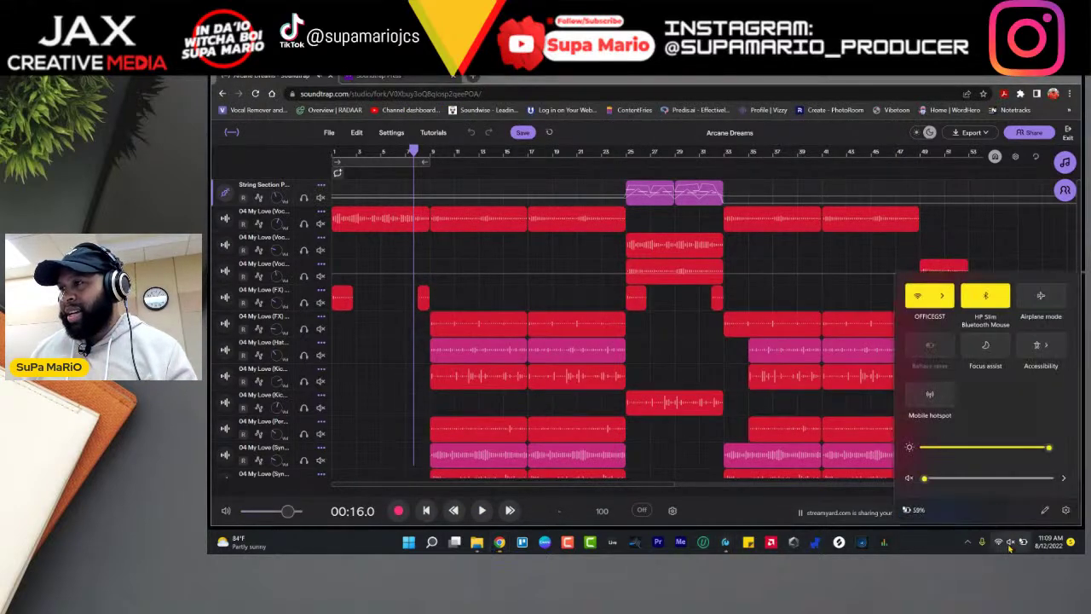
{"action": "left_click", "coordinate": [1062, 479]}
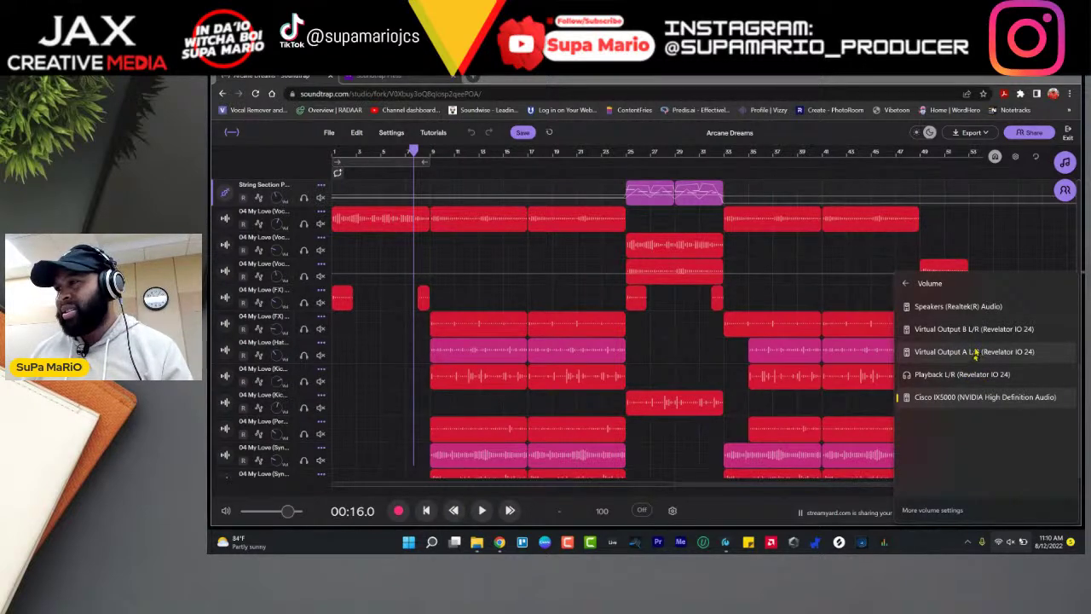
{"action": "left_click", "coordinate": [974, 356]}
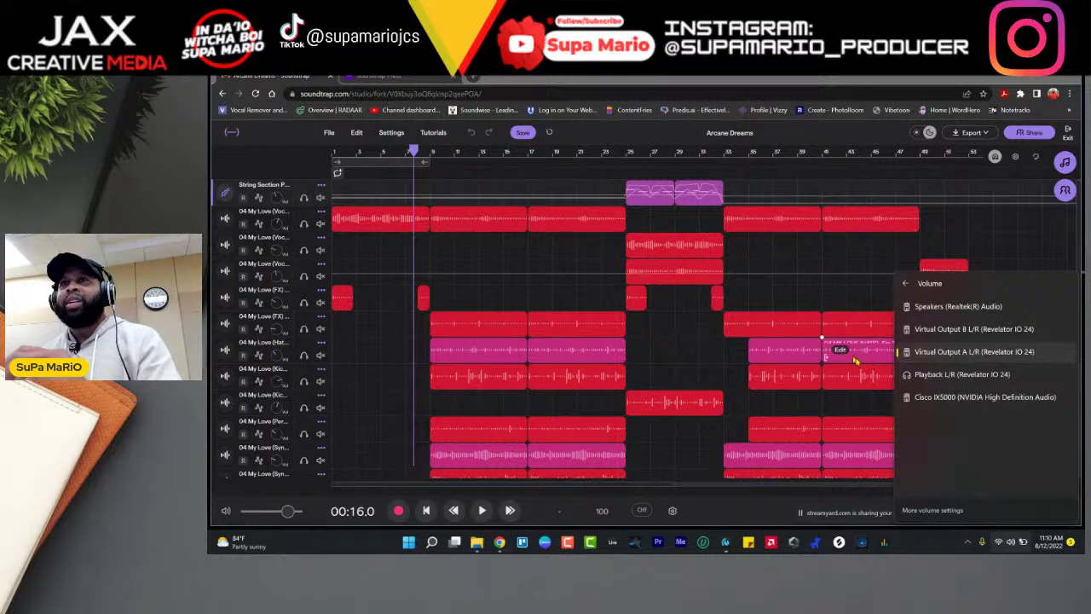
{"action": "left_click", "coordinate": [822, 514]}
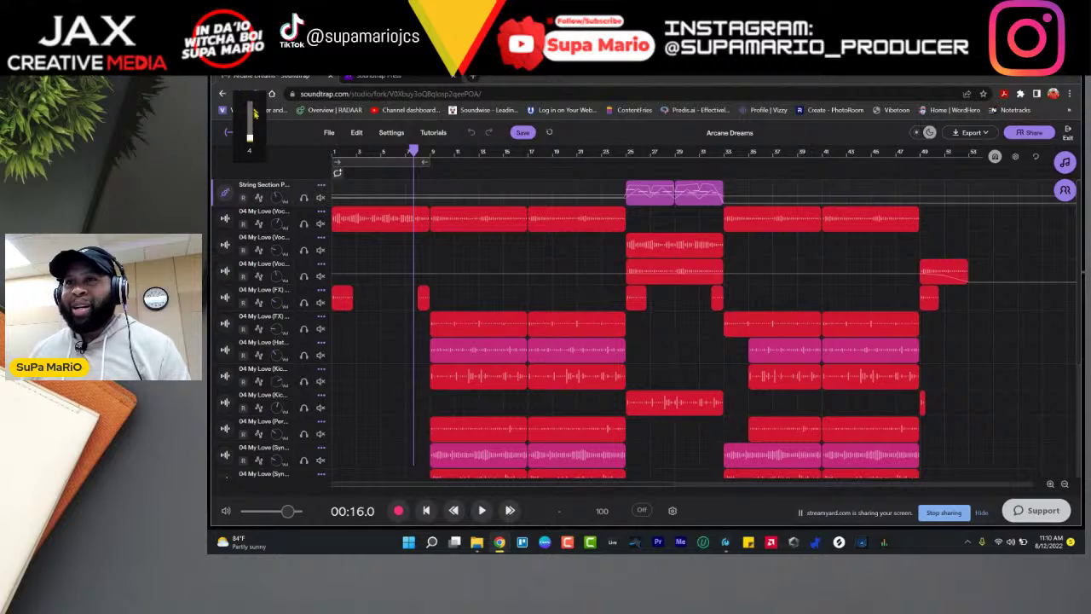
{"action": "scroll", "coordinate": [249, 128], "scroll_direction": "up", "scroll_amount": 20}
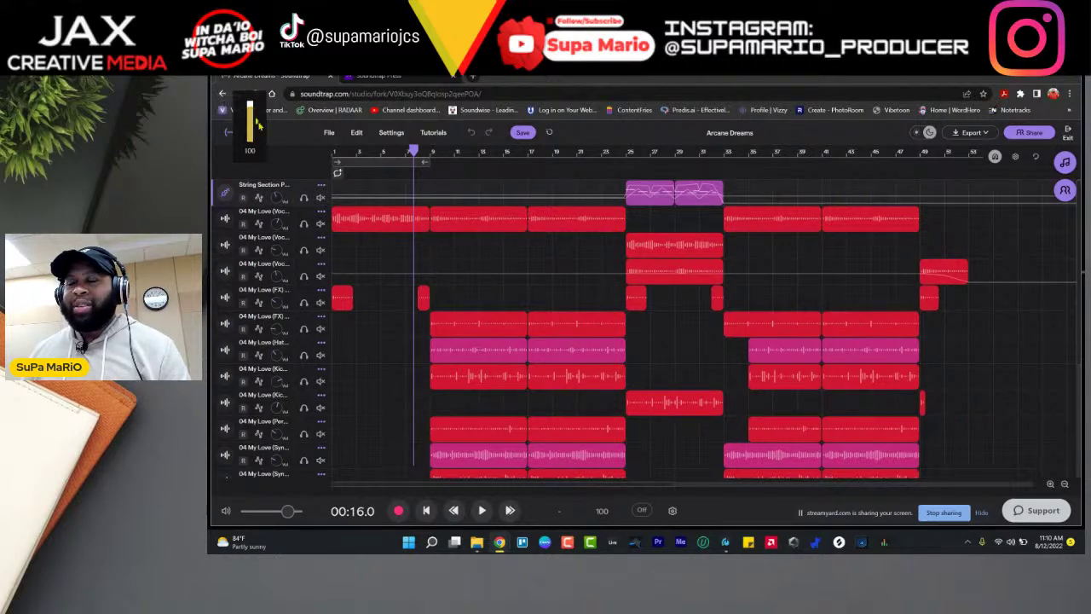
Step: Check which sound output device is selected in the system volume settings
{"action": "left_click", "coordinate": [1011, 542]}
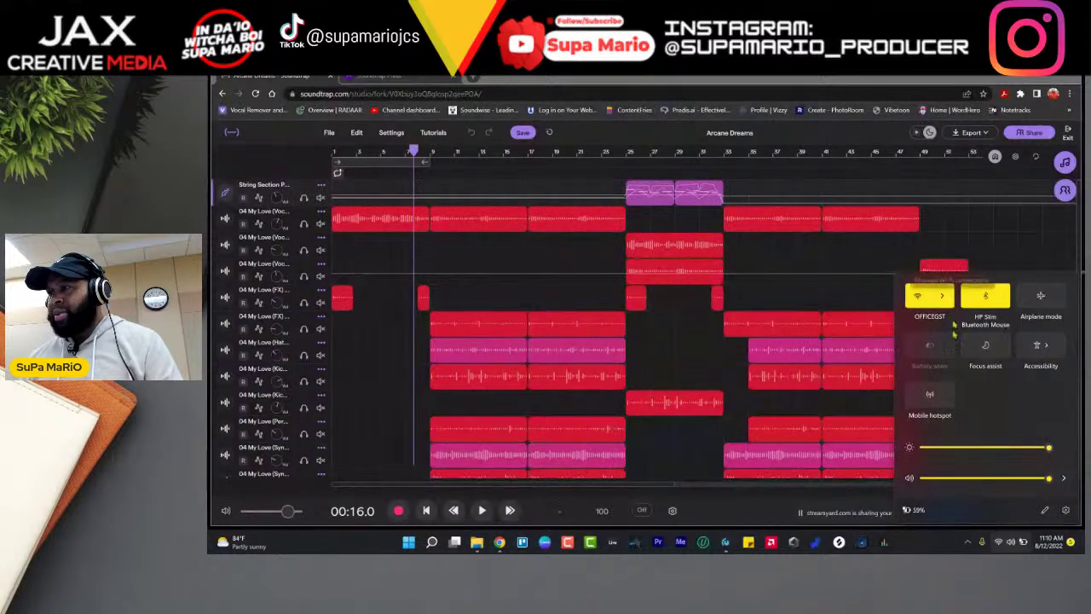
{"action": "left_click", "coordinate": [1062, 480]}
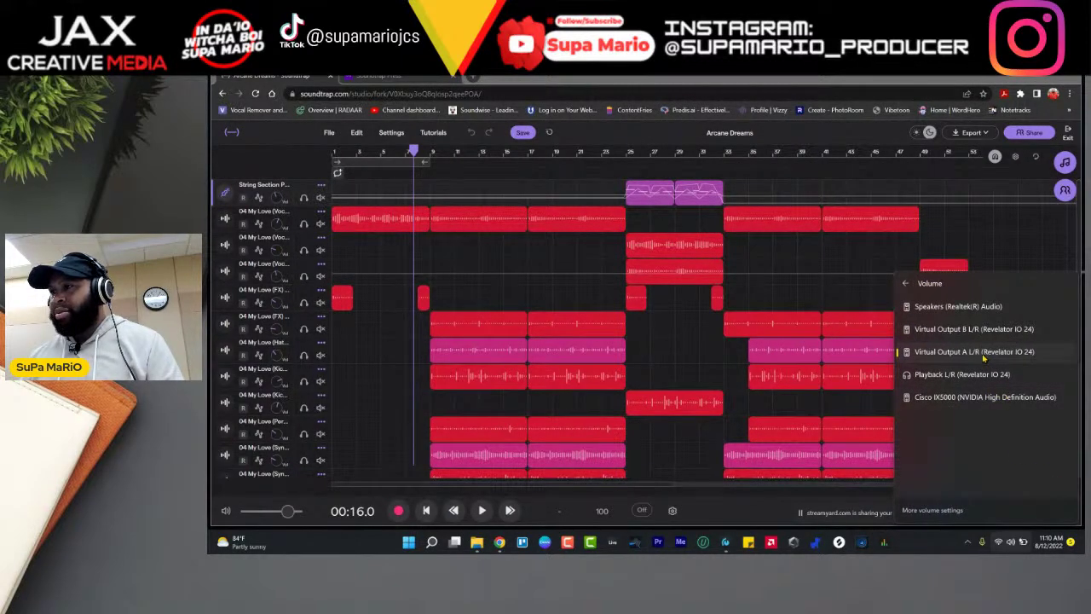
{"action": "left_click", "coordinate": [633, 223]}
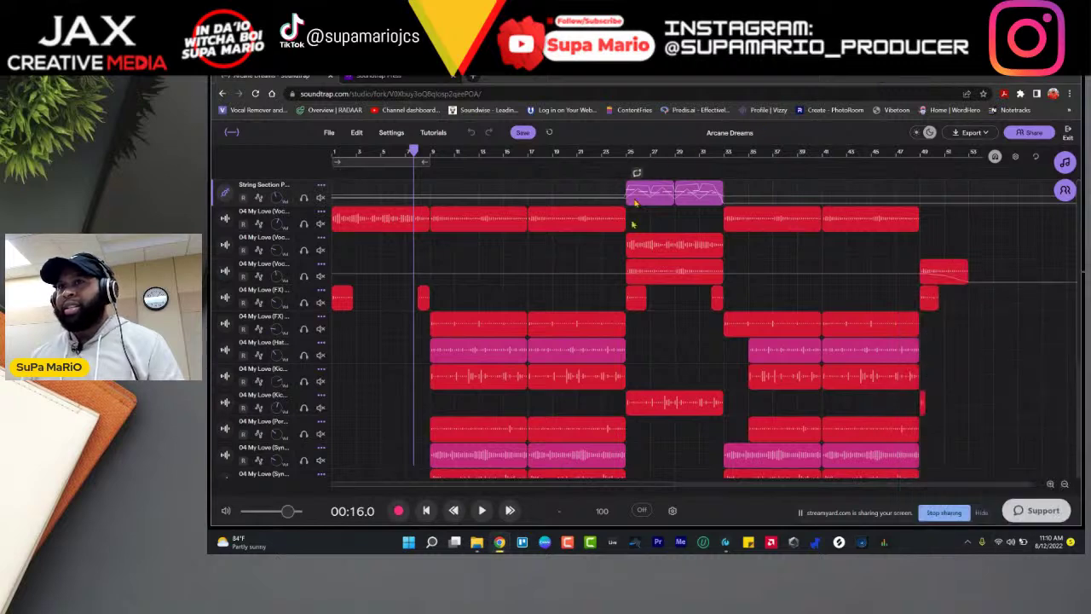
Step: Resume playback of the project and follow the lower tracks down to the Tape Call effects
{"action": "left_click", "coordinate": [427, 510]}
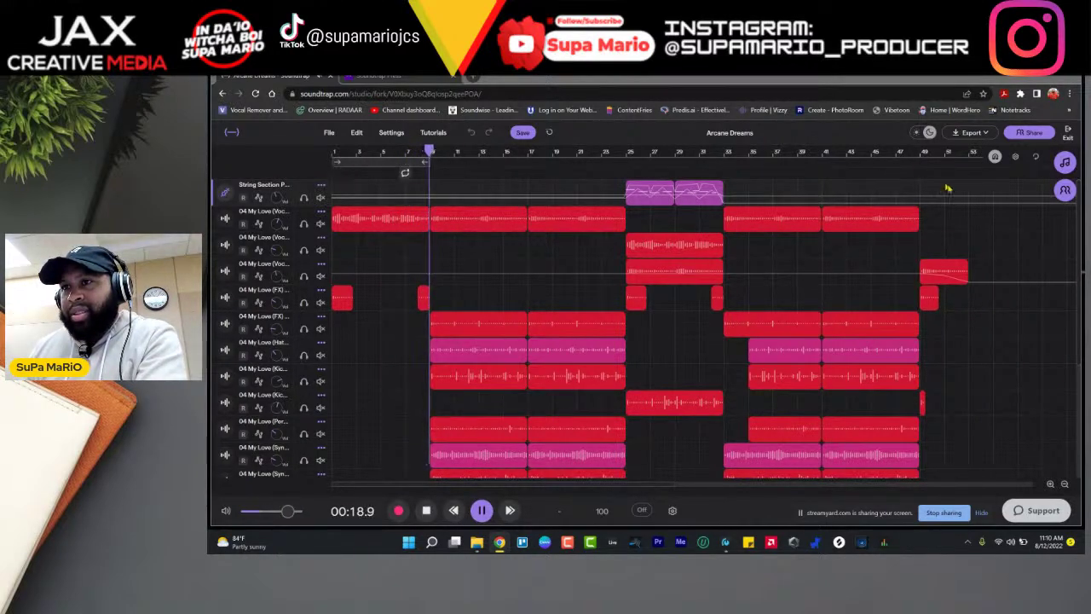
{"action": "scroll", "coordinate": [516, 358], "scroll_direction": "down", "scroll_amount": 3}
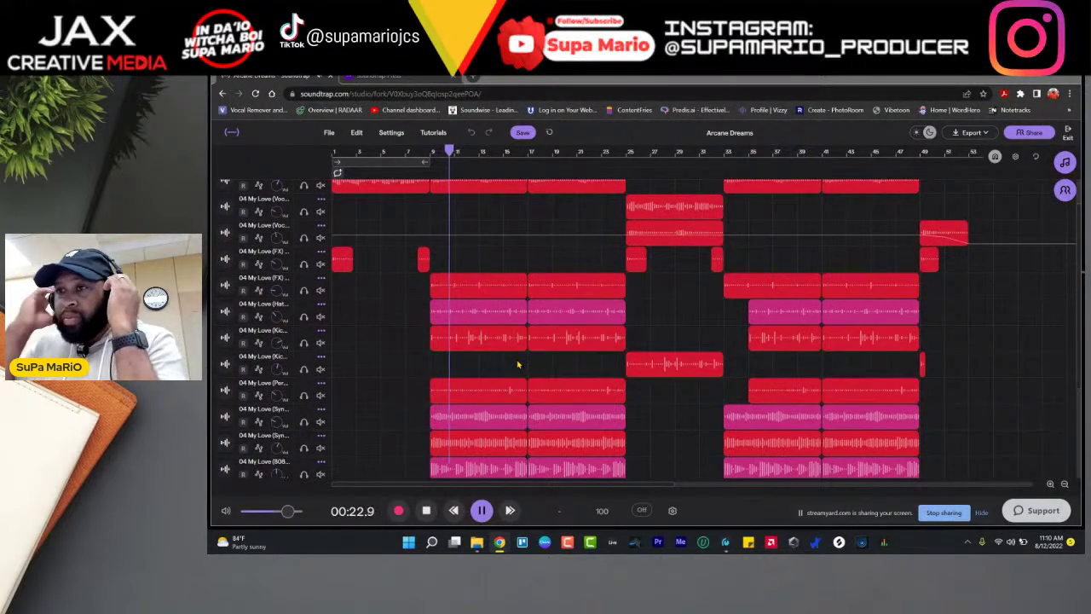
{"action": "scroll", "coordinate": [548, 388], "scroll_direction": "down", "scroll_amount": 5}
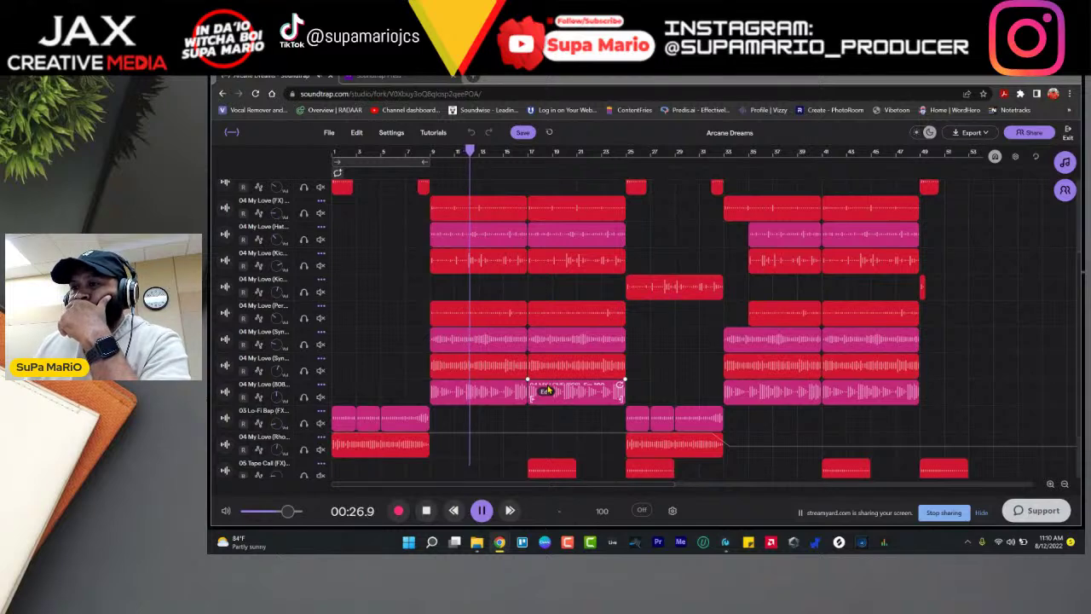
{"action": "scroll", "coordinate": [548, 389], "scroll_direction": "down", "scroll_amount": 2}
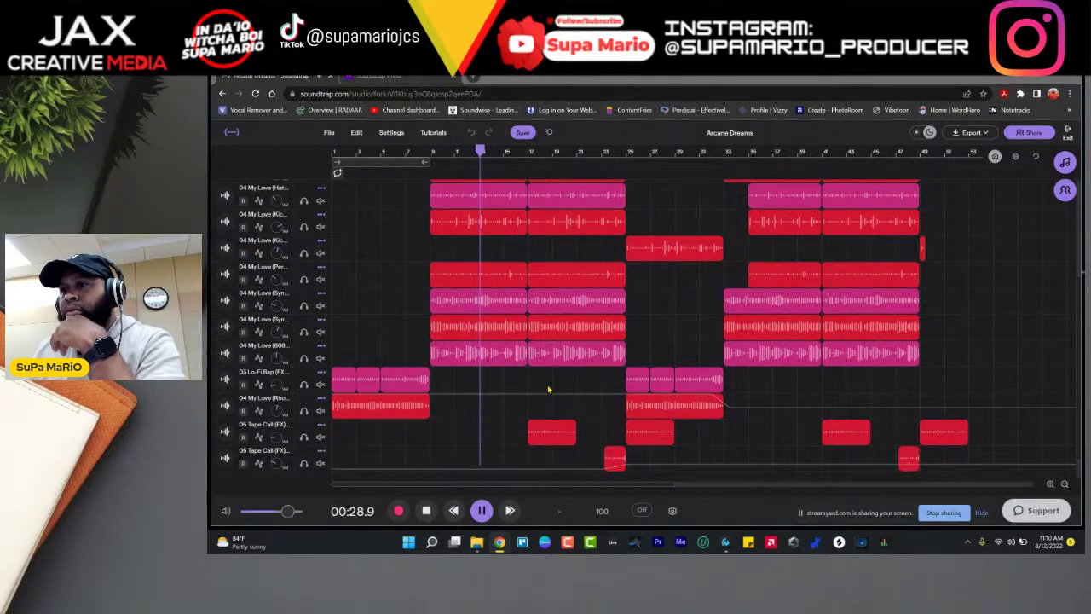
{"action": "scroll", "coordinate": [545, 384], "scroll_direction": "down", "scroll_amount": 1}
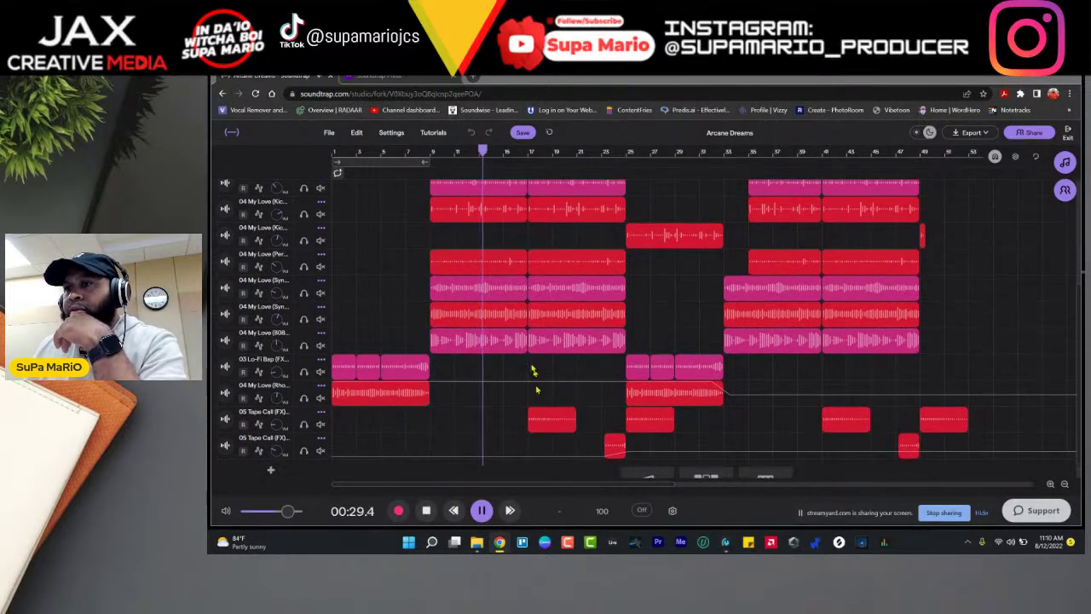
Step: Solo the 04 My Love 808 track and the two synth tracks above it one after another during playback, unsoloing each
{"action": "left_click", "coordinate": [303, 346]}
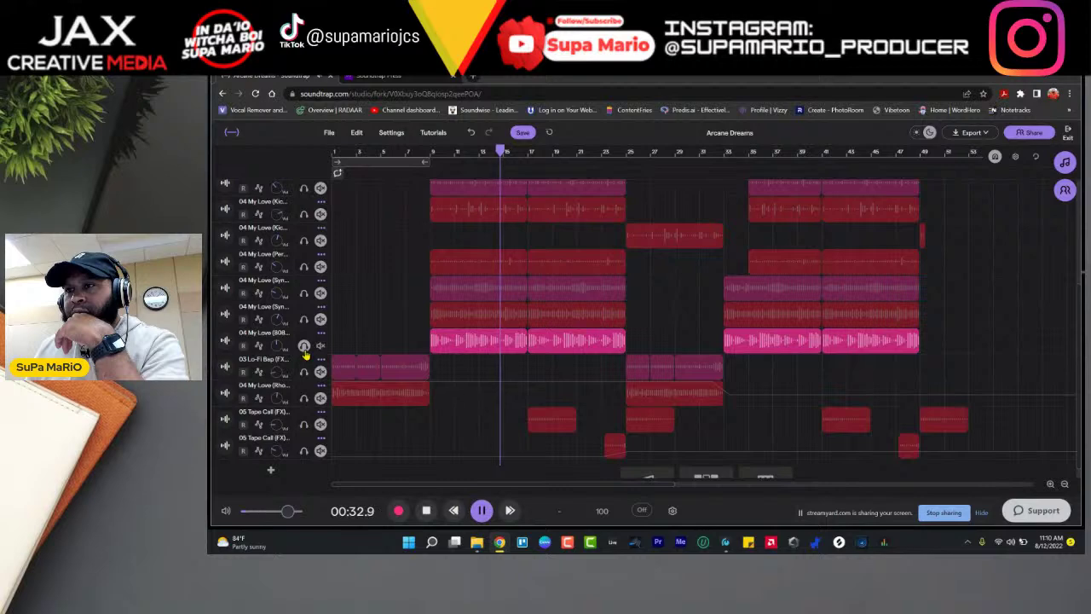
{"action": "left_click", "coordinate": [304, 346]}
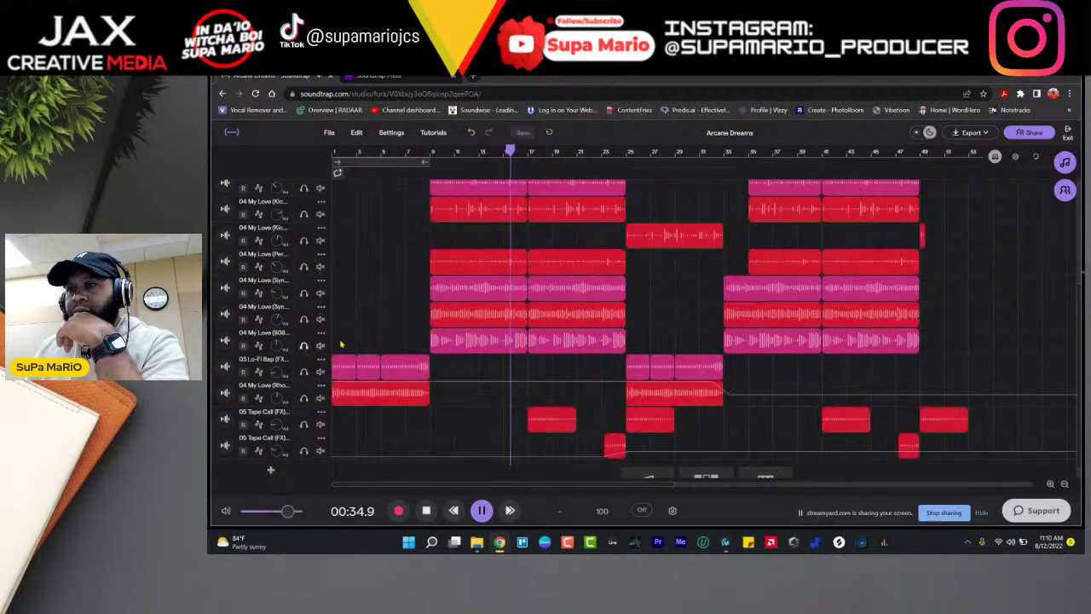
{"action": "scroll", "coordinate": [335, 352], "scroll_direction": "up", "scroll_amount": 1}
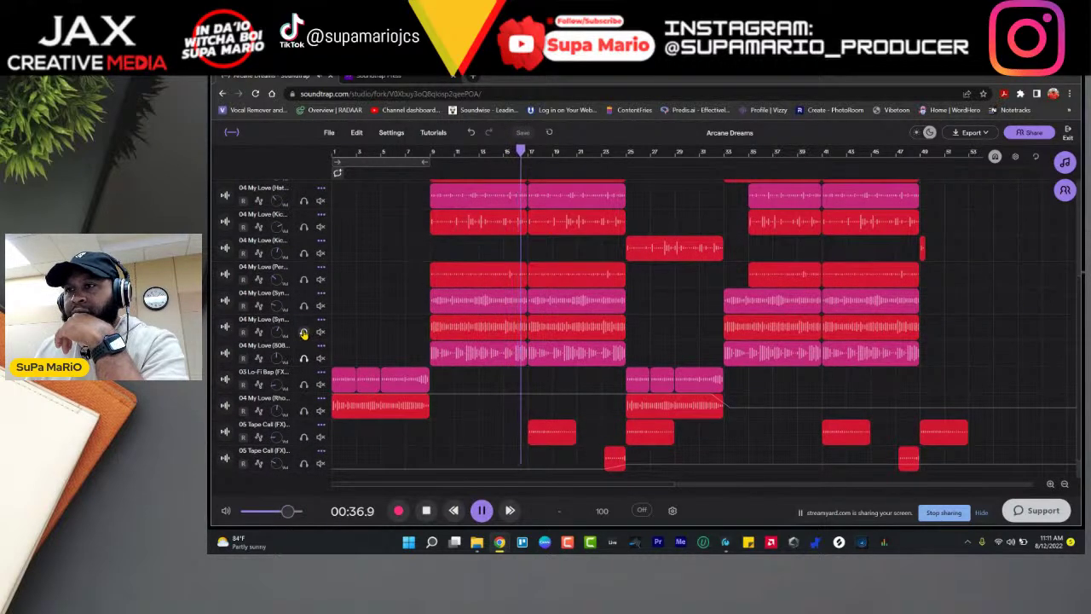
{"action": "left_click", "coordinate": [303, 333]}
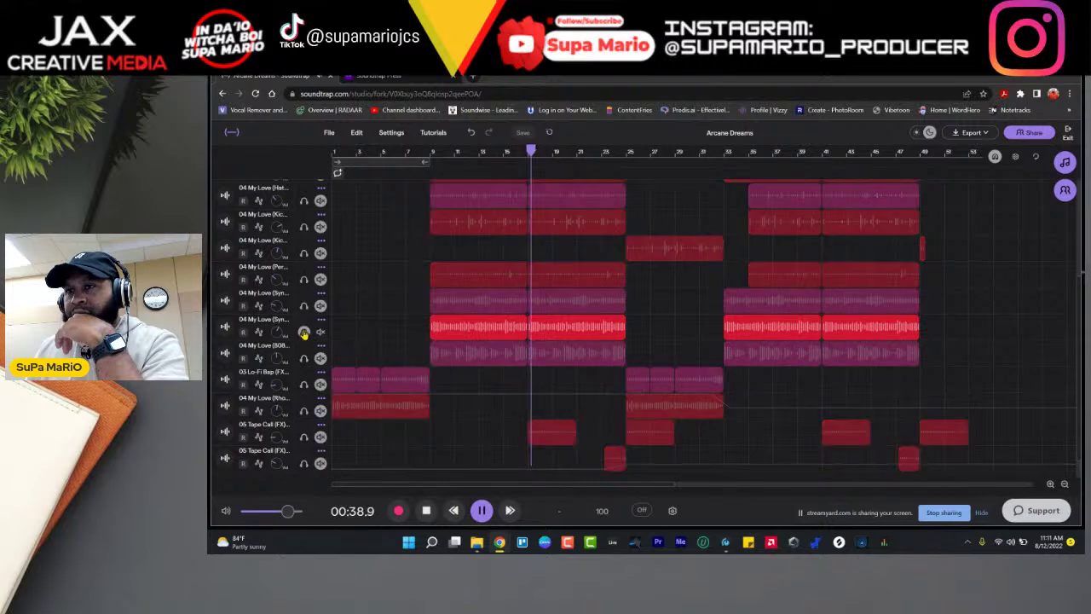
{"action": "left_click", "coordinate": [304, 332]}
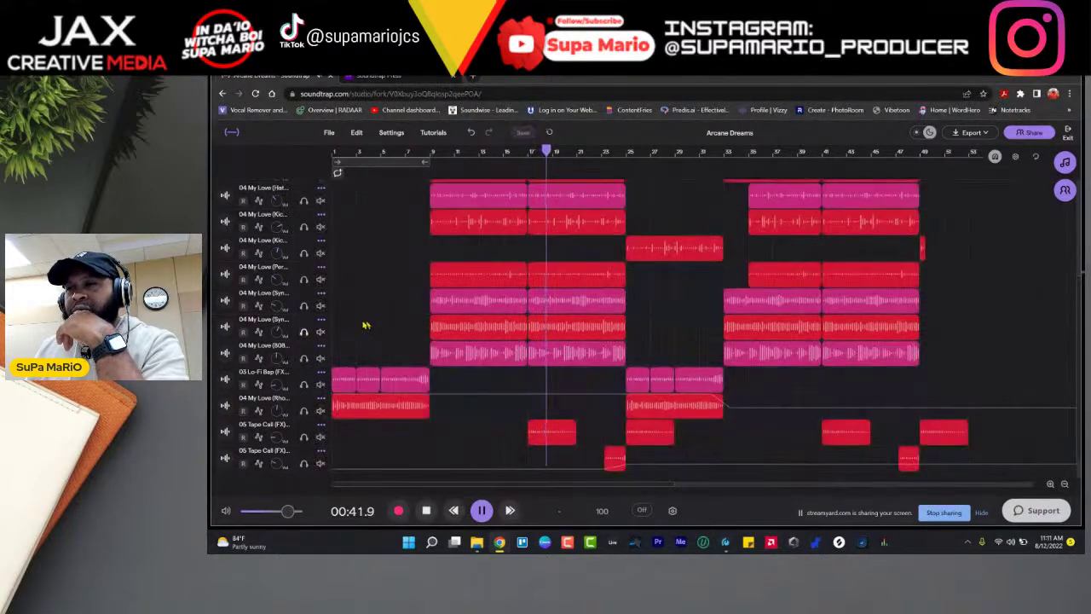
{"action": "left_click", "coordinate": [303, 306]}
{"action": "left_click", "coordinate": [303, 306]}
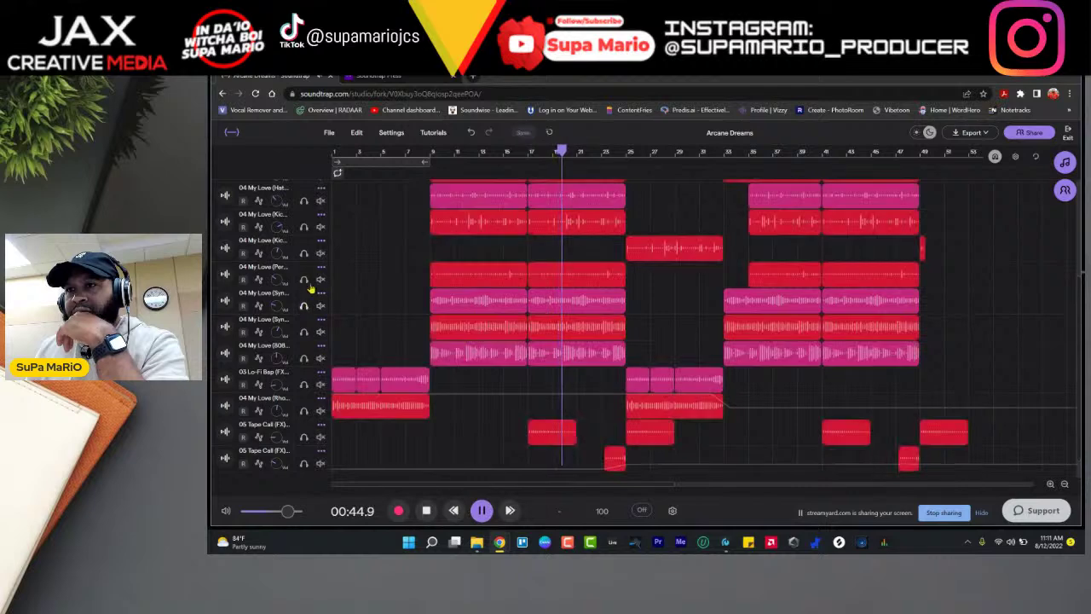
Step: Audition the percussion, upper kick and hat tracks of 04 My Love one at a time in solo, restoring the full mix
{"action": "left_click", "coordinate": [304, 279]}
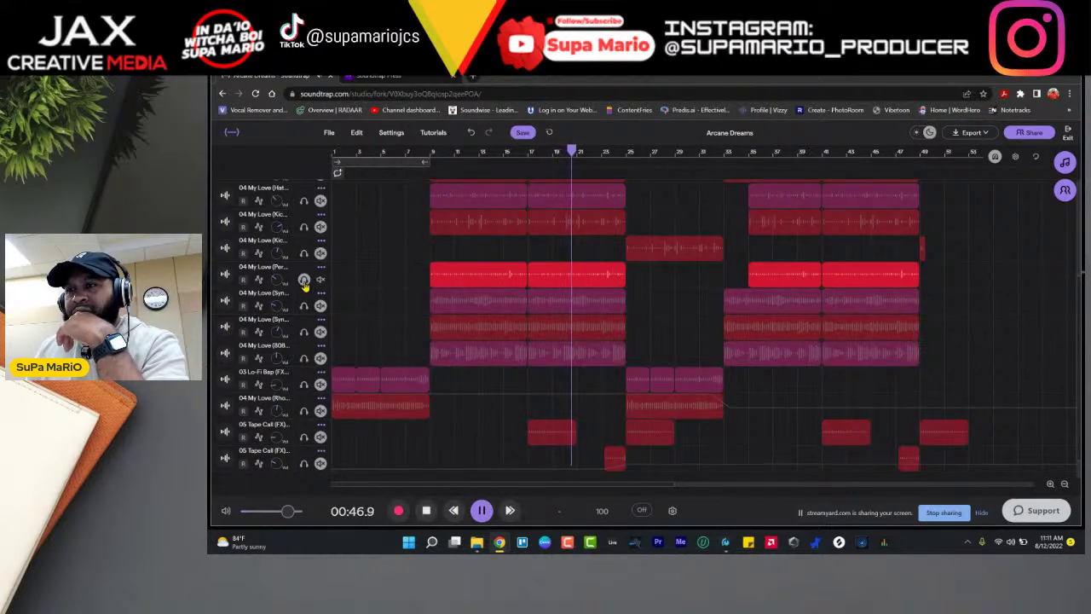
{"action": "left_click", "coordinate": [304, 280]}
{"action": "scroll", "coordinate": [315, 283], "scroll_direction": "up", "scroll_amount": 3}
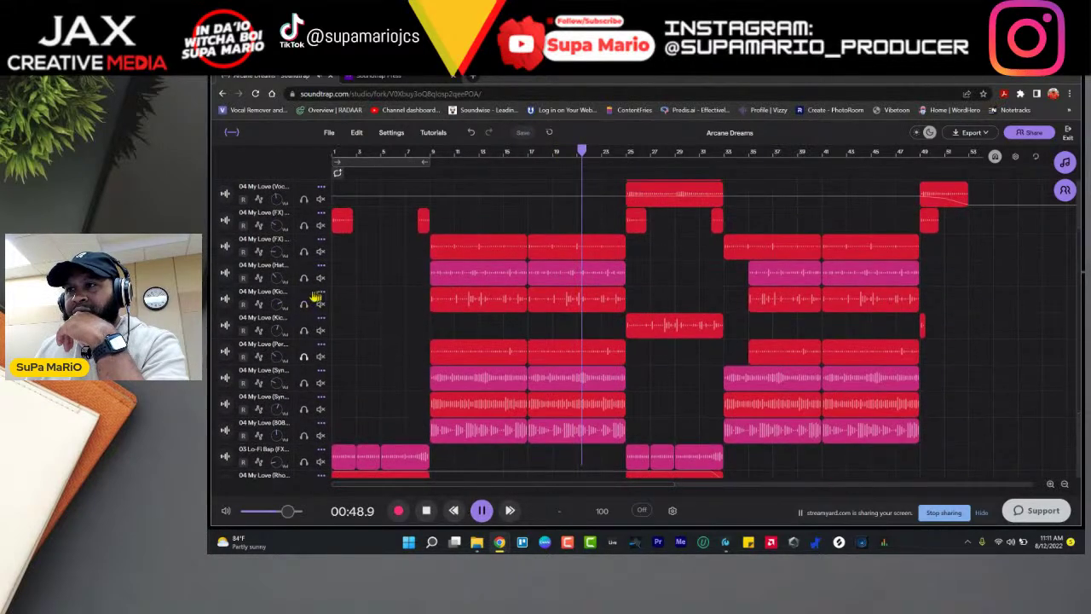
{"action": "left_click", "coordinate": [303, 304]}
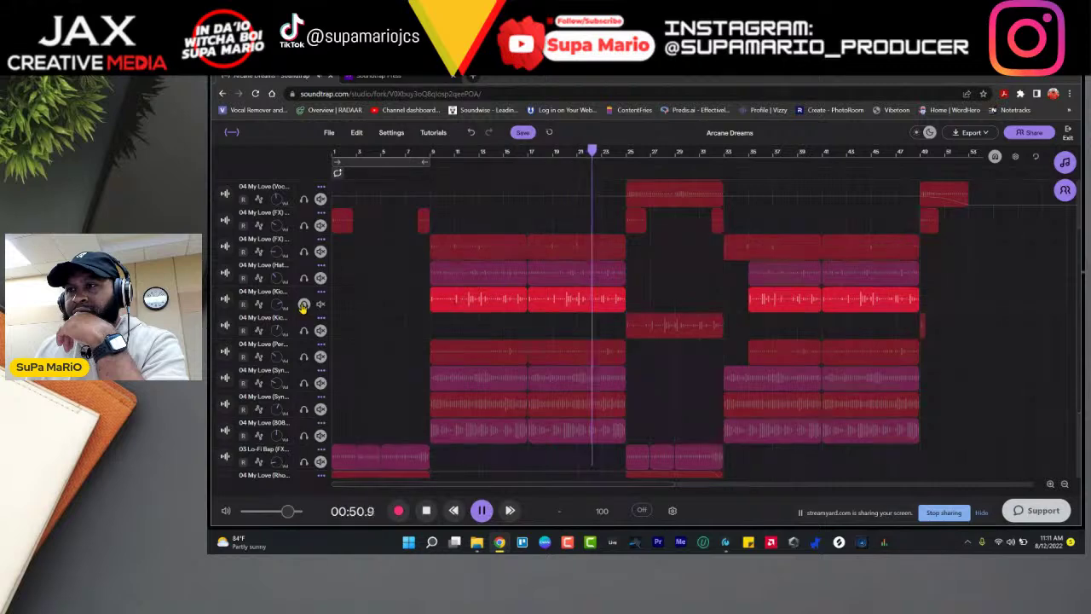
{"action": "left_click", "coordinate": [304, 278]}
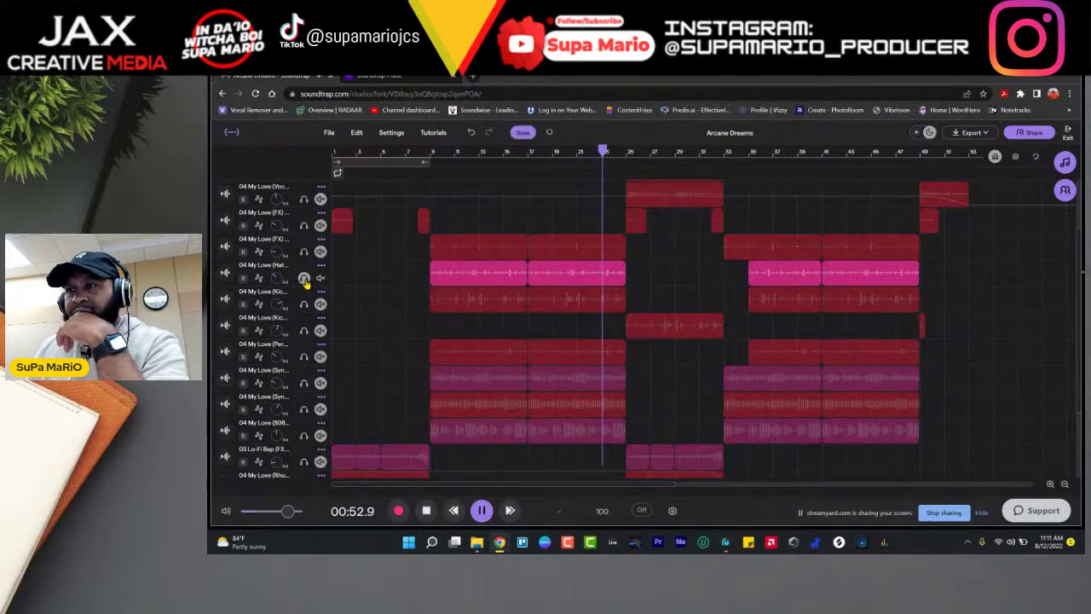
{"action": "left_click", "coordinate": [305, 279]}
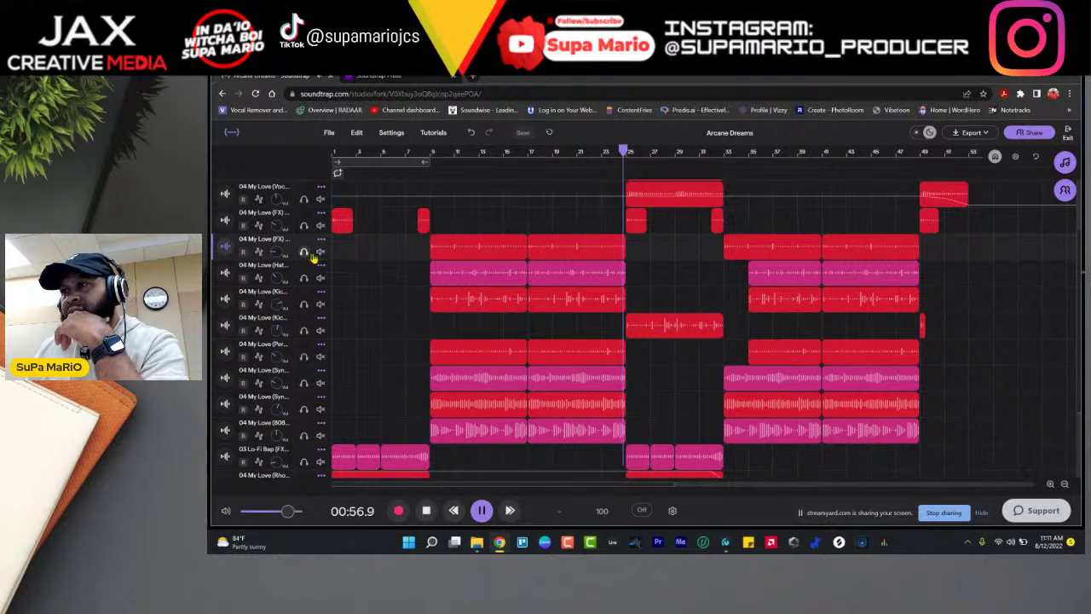
Step: Audition the two vocal tracks that play from bar 25 and the String Section track individually in solo, unsoloing each
{"action": "scroll", "coordinate": [341, 247], "scroll_direction": "up", "scroll_amount": 1}
{"action": "left_click", "coordinate": [304, 225]}
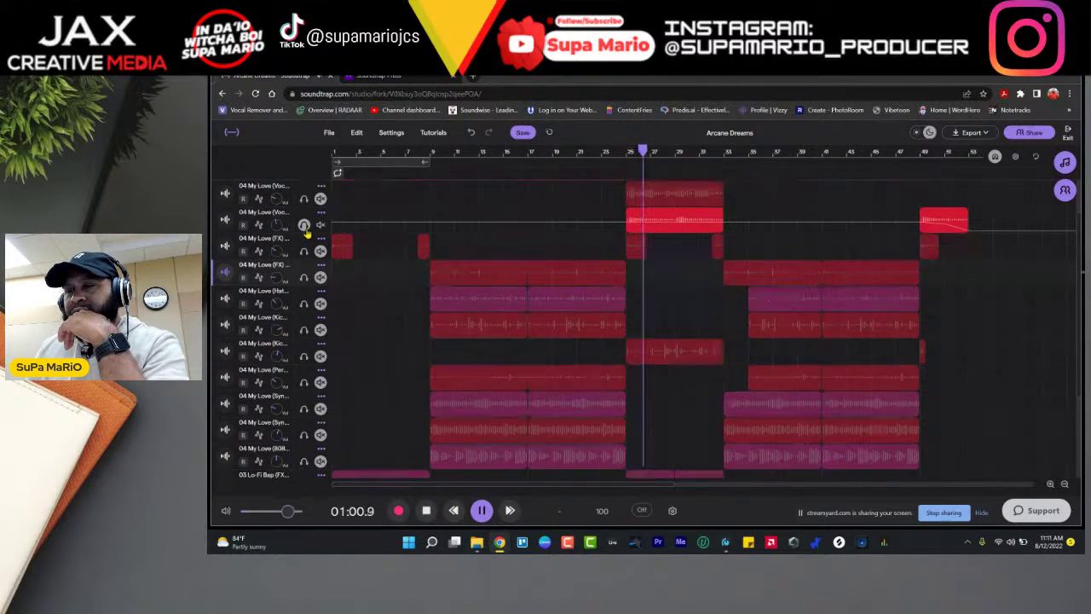
{"action": "left_click", "coordinate": [305, 225]}
{"action": "scroll", "coordinate": [304, 231], "scroll_direction": "up", "scroll_amount": 1}
{"action": "left_click", "coordinate": [303, 250]}
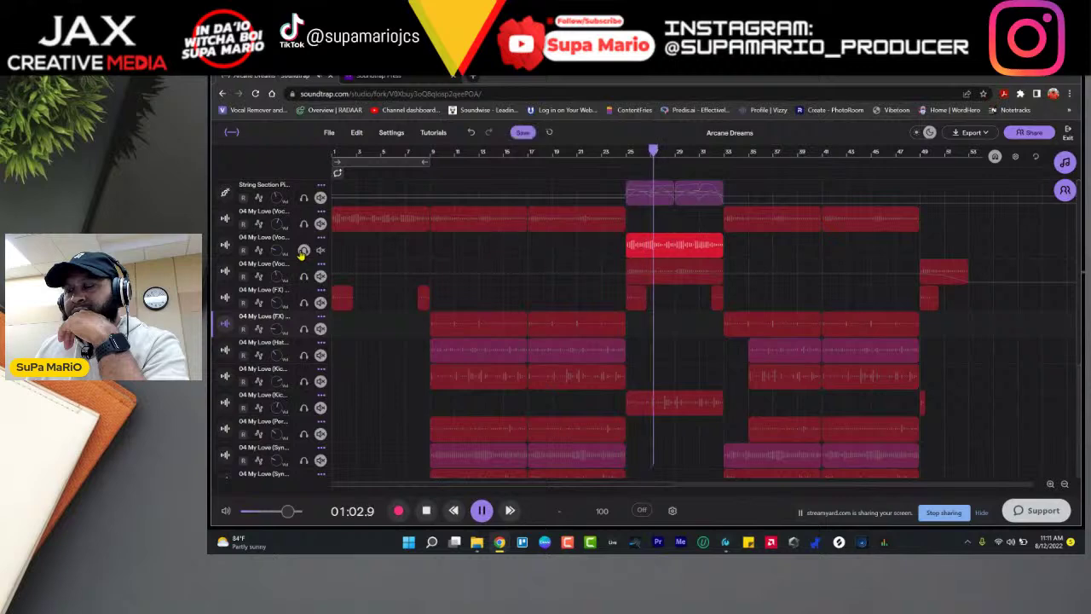
{"action": "left_click", "coordinate": [304, 250]}
{"action": "left_click", "coordinate": [303, 199]}
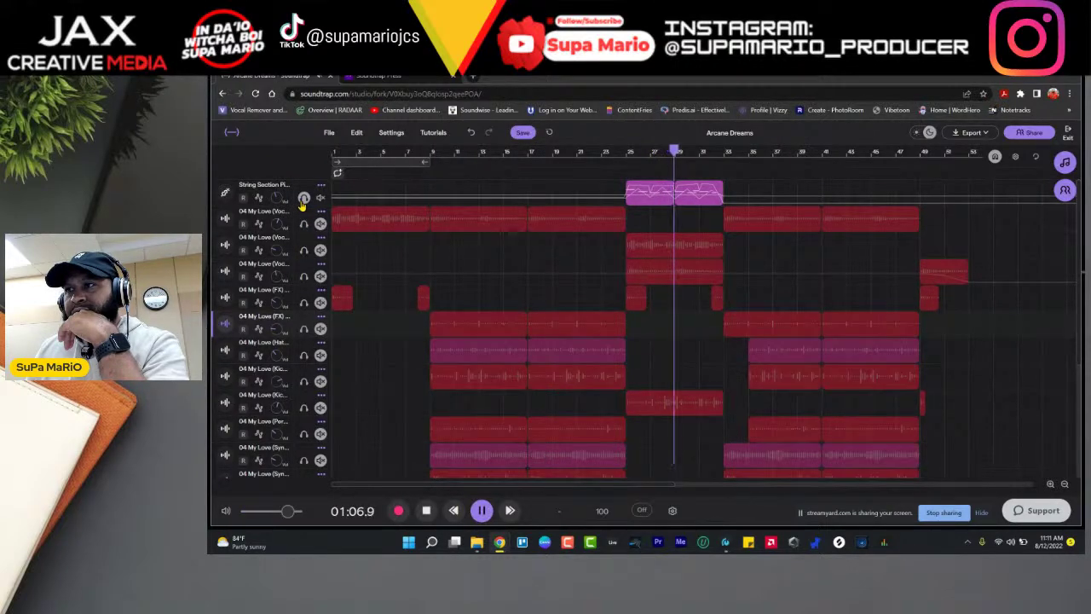
{"action": "left_click", "coordinate": [304, 200]}
Step: Audition the lower kick track and the longer 04 My Love FX track individually in solo, returning to the full mix
{"action": "scroll", "coordinate": [356, 290], "scroll_direction": "down", "scroll_amount": 2}
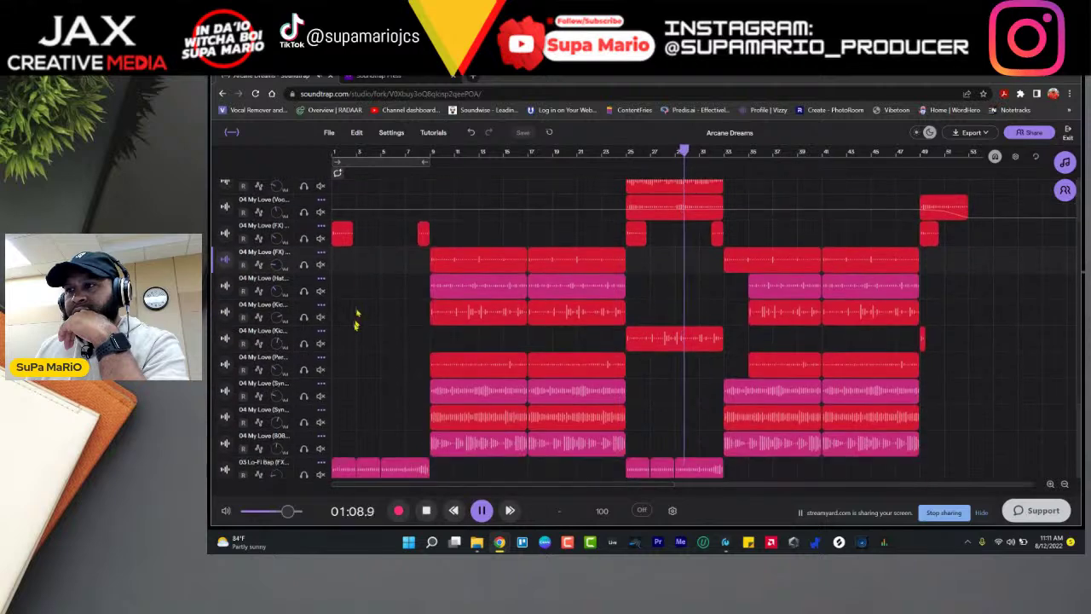
{"action": "left_click", "coordinate": [303, 343]}
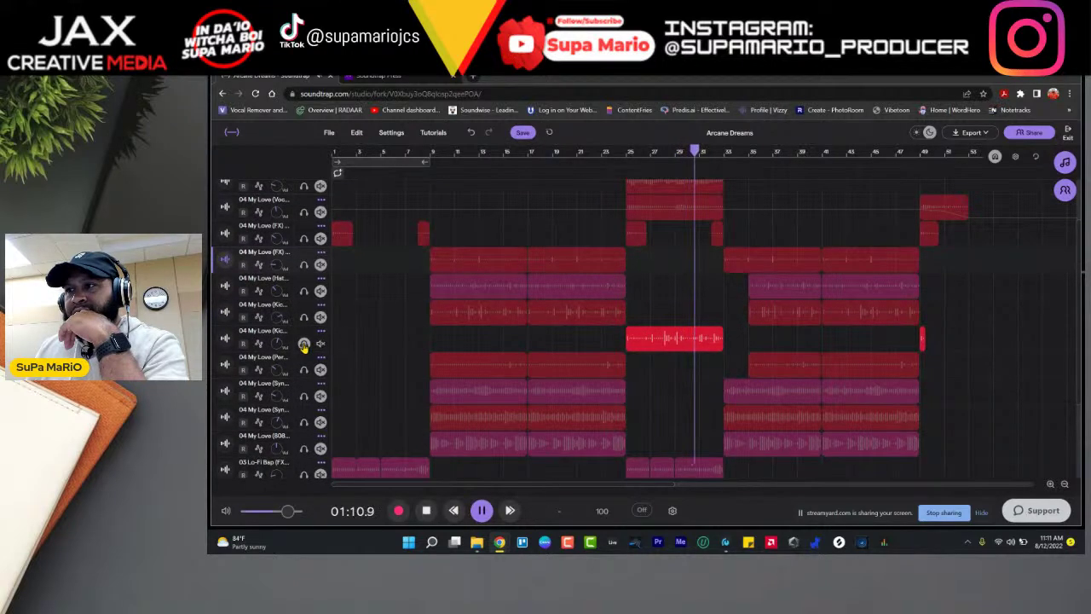
{"action": "left_click", "coordinate": [304, 344]}
{"action": "scroll", "coordinate": [532, 378], "scroll_direction": "down", "scroll_amount": 1}
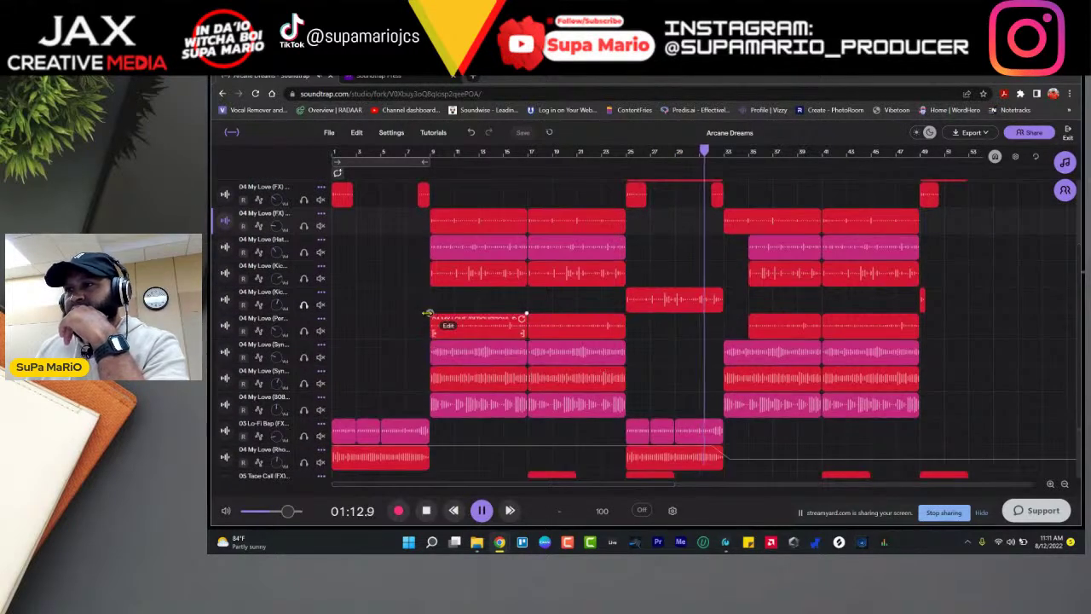
{"action": "left_click", "coordinate": [303, 226]}
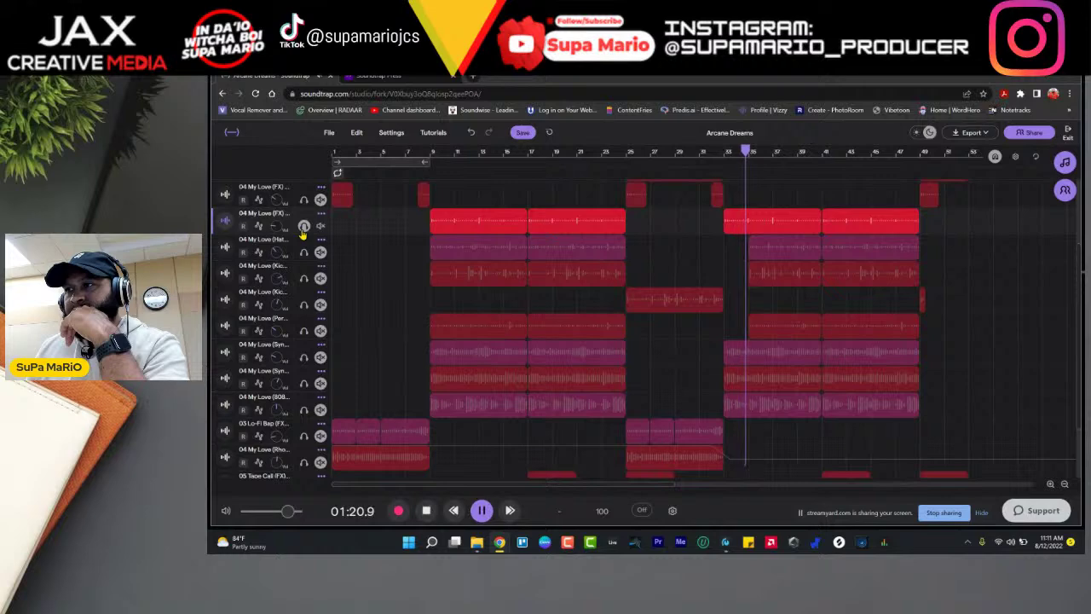
{"action": "left_click", "coordinate": [303, 225]}
Step: Raise the project's master volume to its maximum and stop playback near the end of the arrangement
{"action": "scroll", "coordinate": [404, 272], "scroll_direction": "down", "scroll_amount": 2}
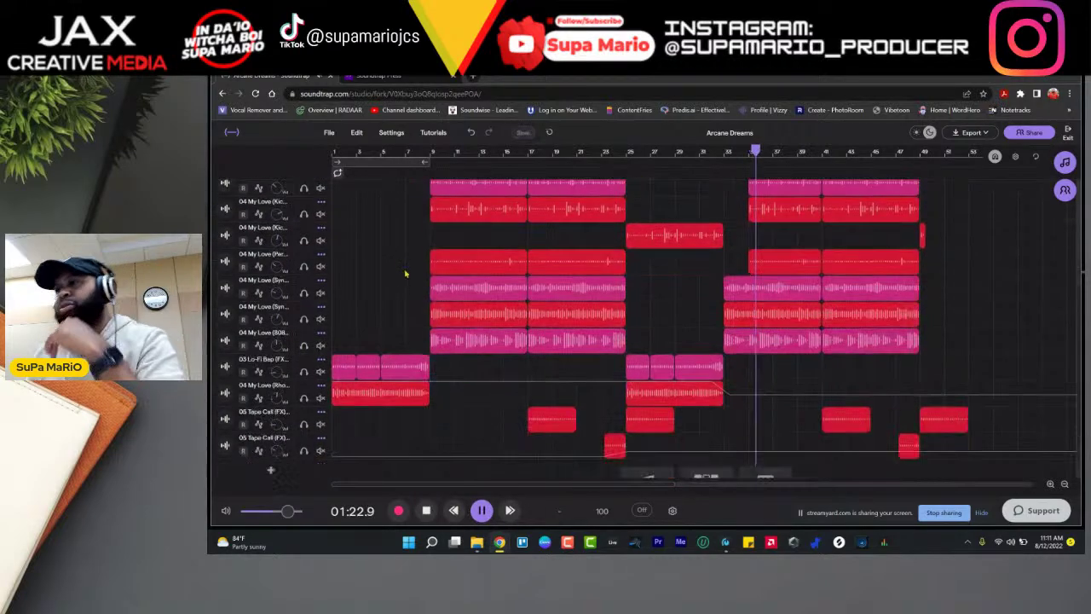
{"action": "scroll", "coordinate": [413, 274], "scroll_direction": "up", "scroll_amount": 5}
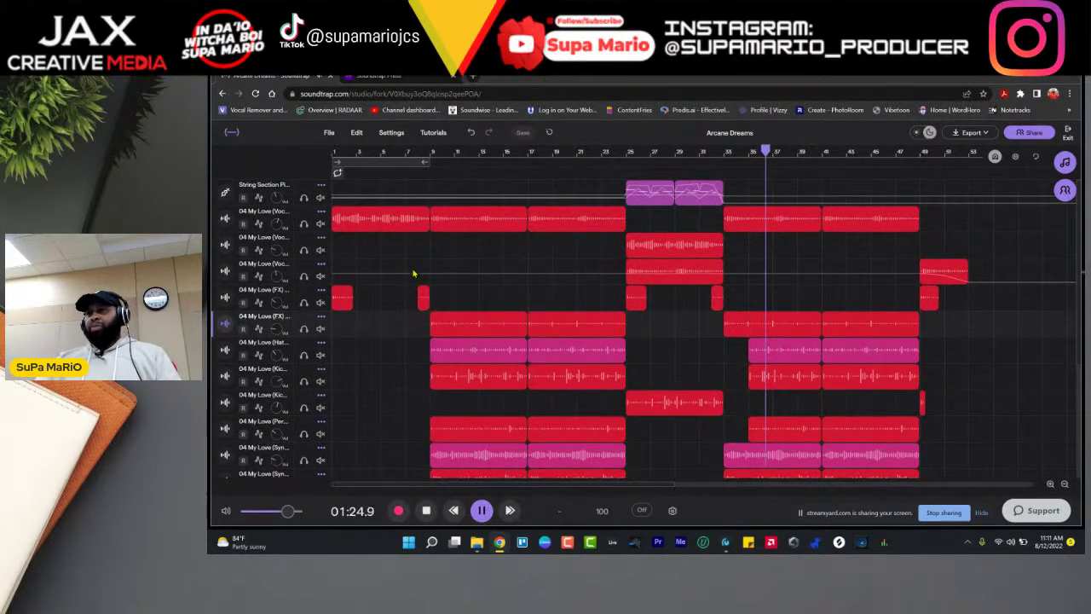
{"action": "scroll", "coordinate": [487, 309], "scroll_direction": "down", "scroll_amount": 4}
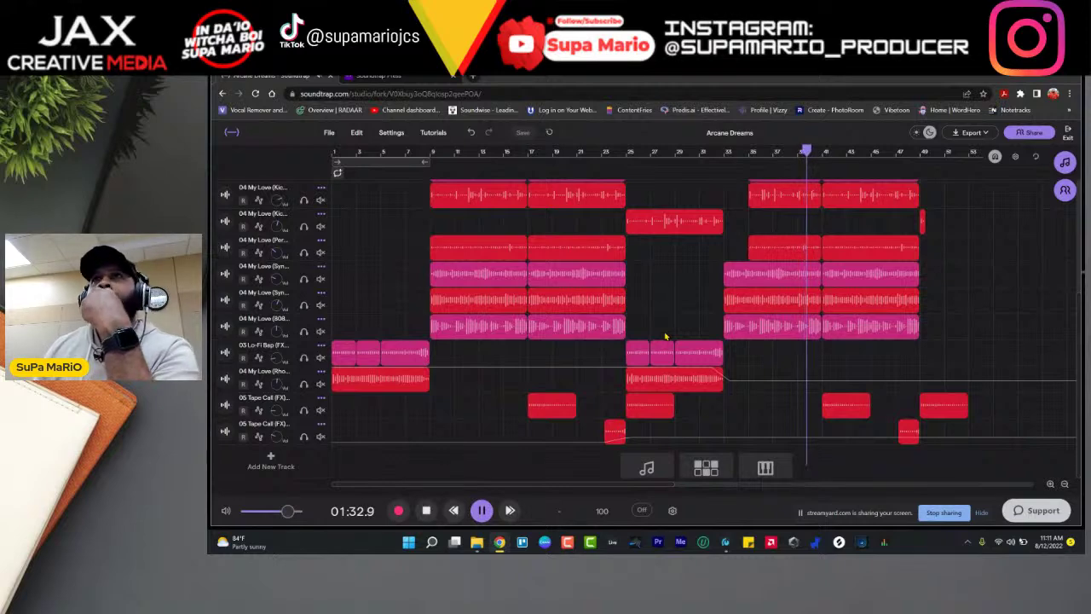
{"action": "mouse_move", "coordinate": [683, 378]}
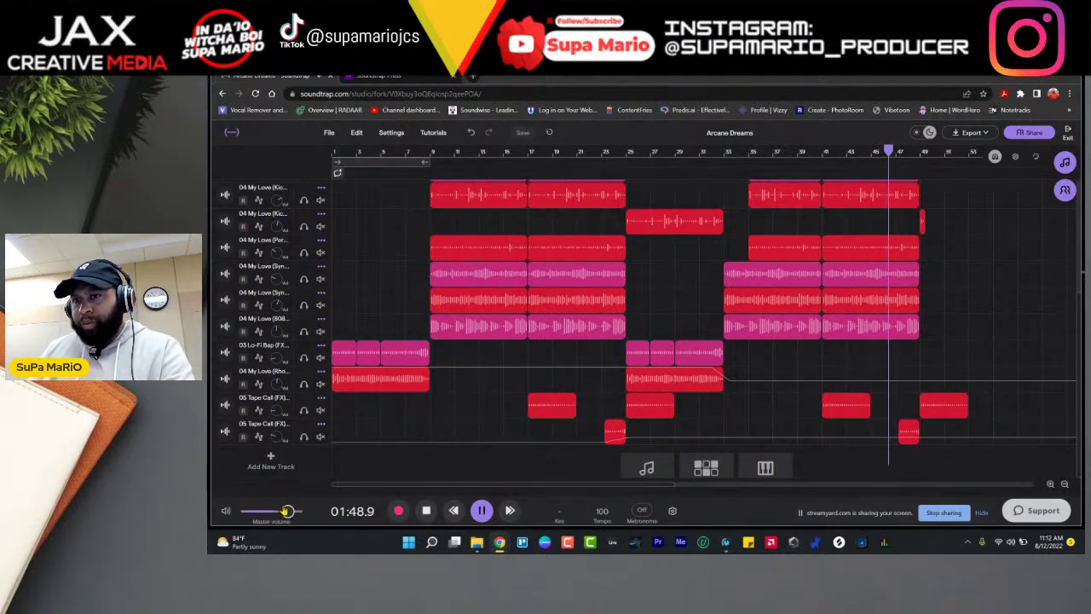
{"action": "left_click_drag", "start_coordinate": [288, 510], "coordinate": [300, 511]}
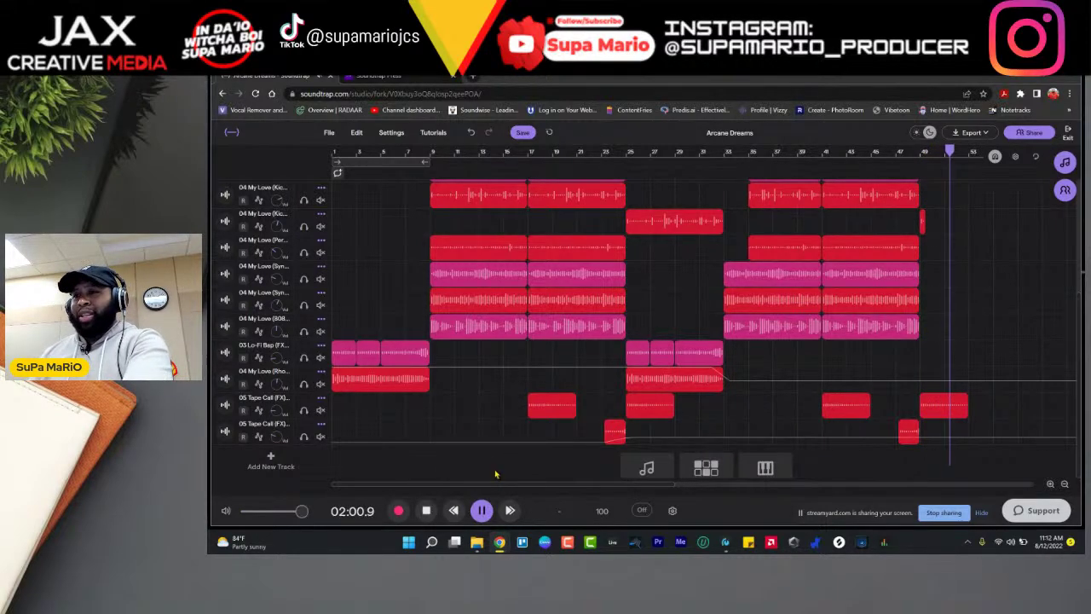
{"action": "left_click", "coordinate": [424, 512]}
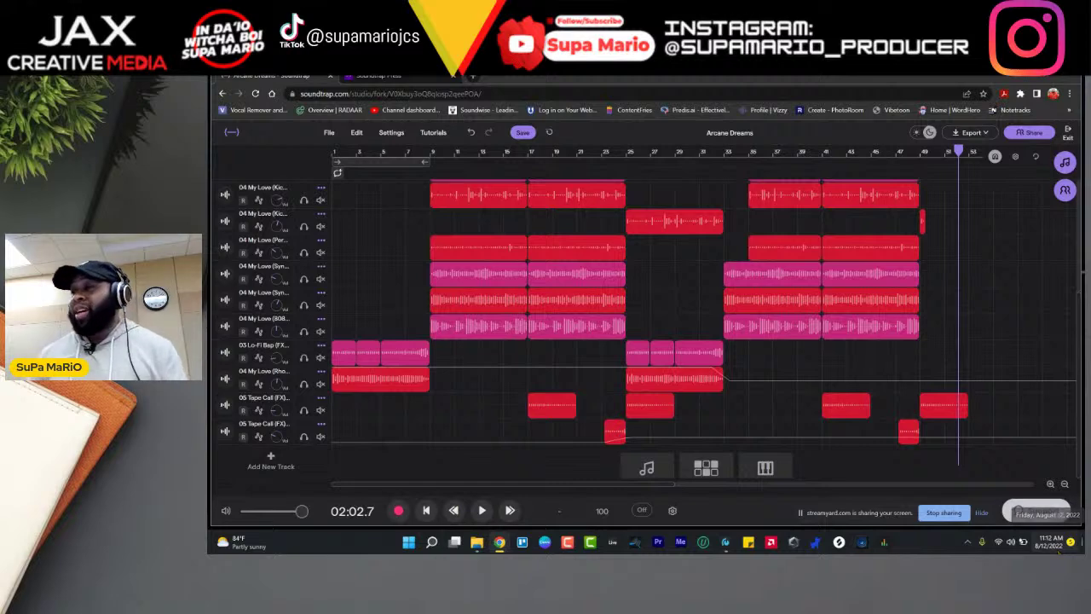
Step: Show the list of sound output devices in the system volume settings twice, returning to the project each time
{"action": "left_click", "coordinate": [1013, 544]}
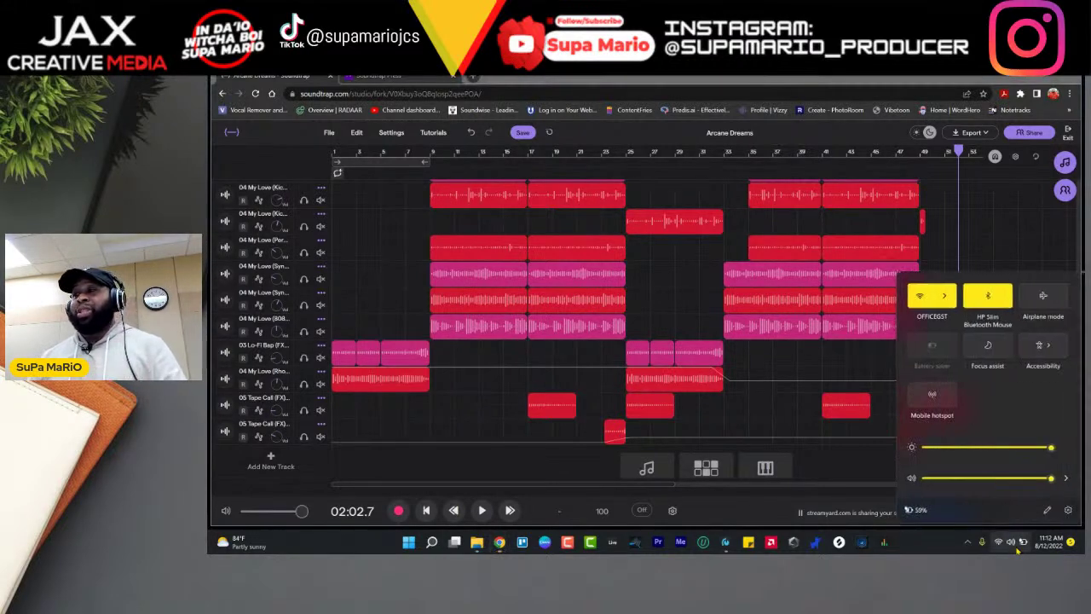
{"action": "left_click", "coordinate": [1069, 479]}
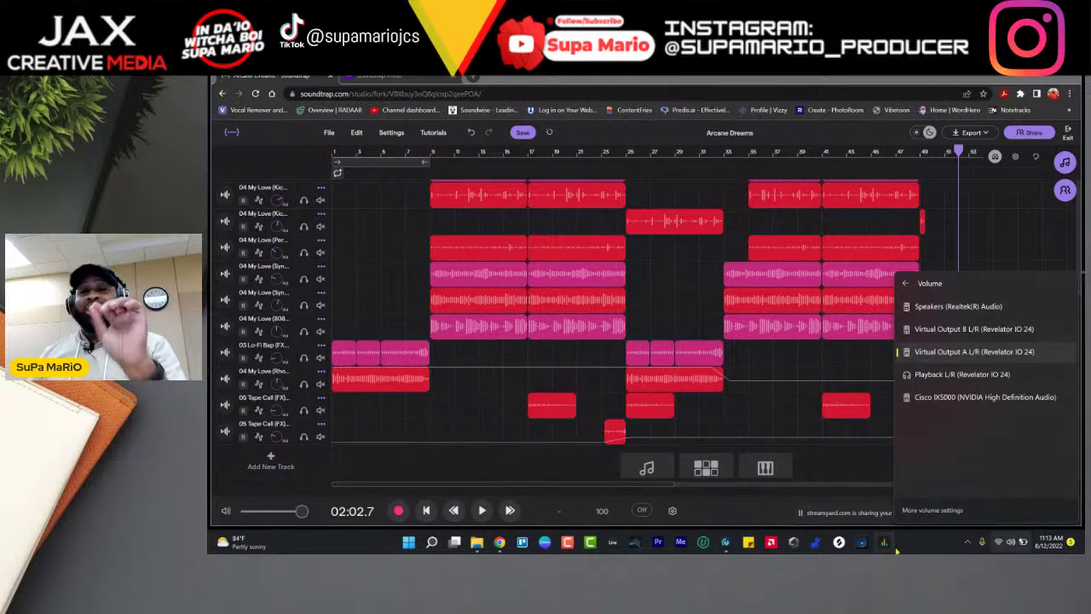
{"action": "left_click", "coordinate": [747, 396]}
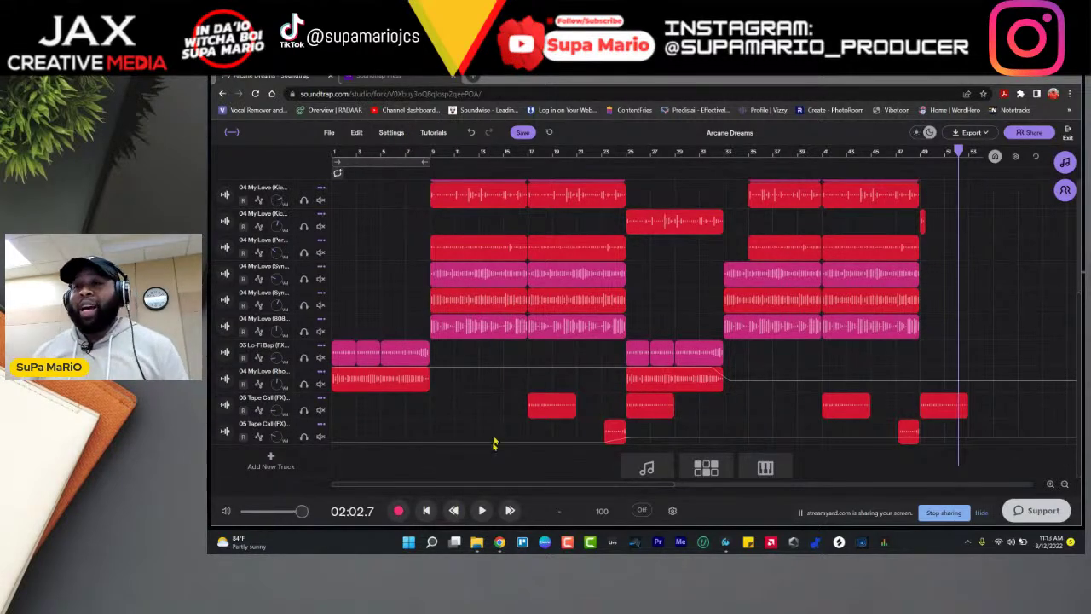
{"action": "left_click", "coordinate": [1012, 542]}
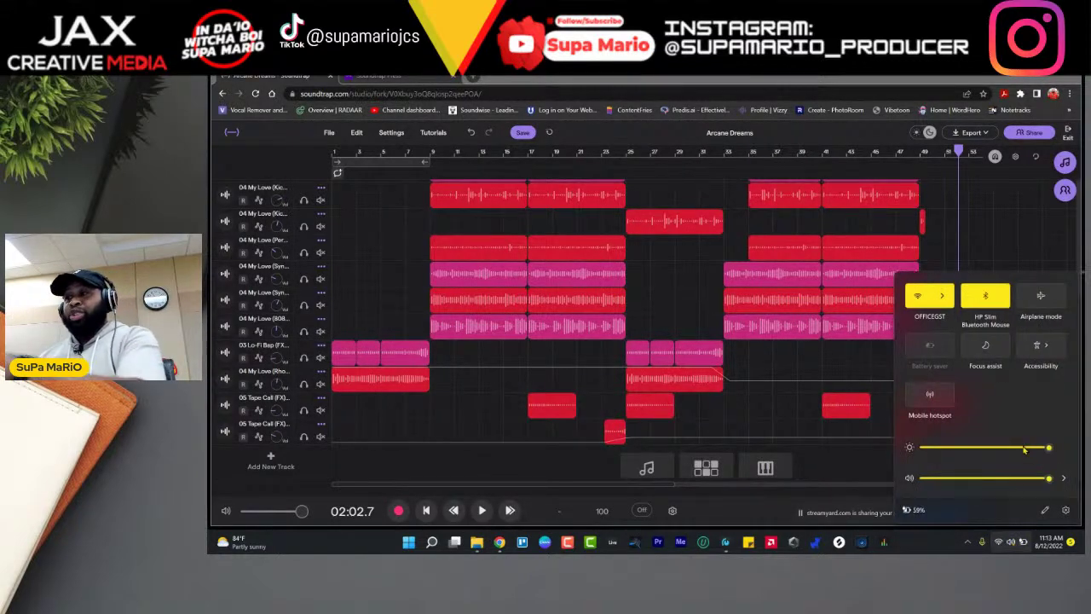
{"action": "left_click", "coordinate": [1064, 478]}
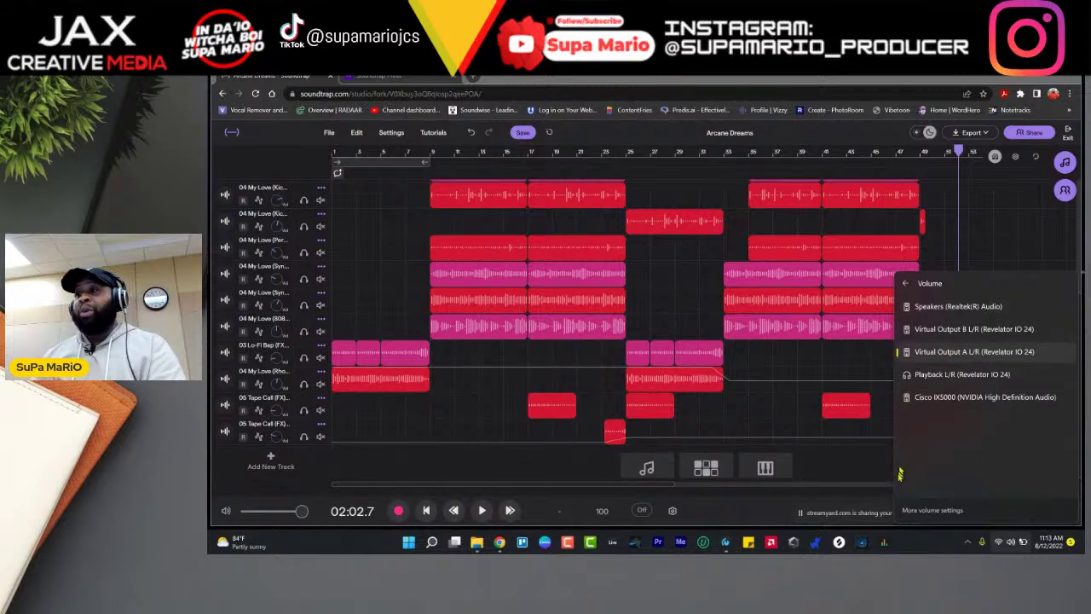
{"action": "left_click", "coordinate": [761, 514]}
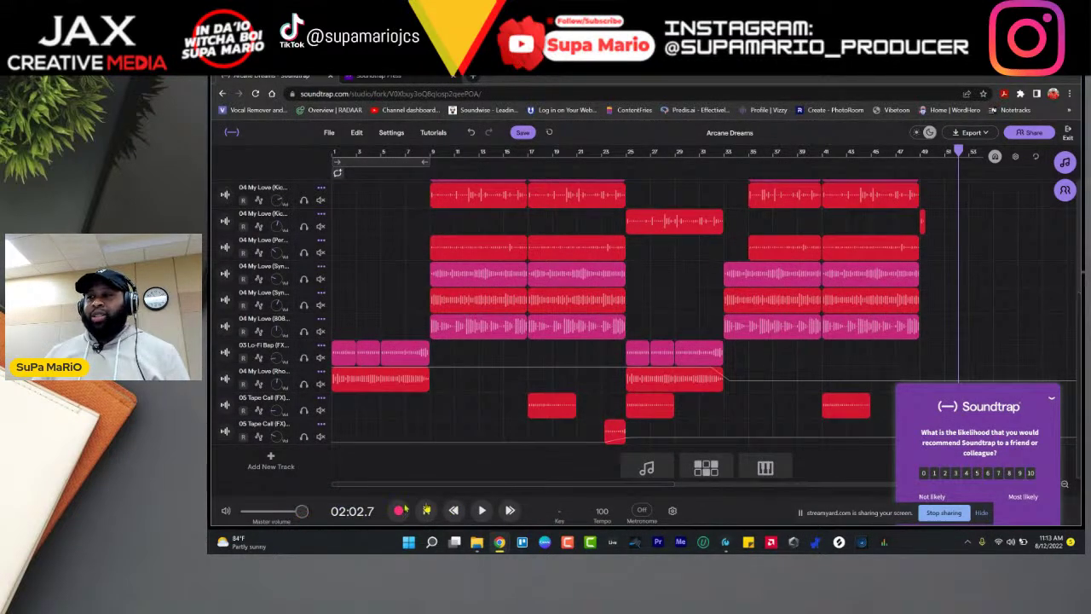
Step: Dismiss the recommendation survey and play a few seconds of the project from bar 9
{"action": "left_click", "coordinate": [1047, 399]}
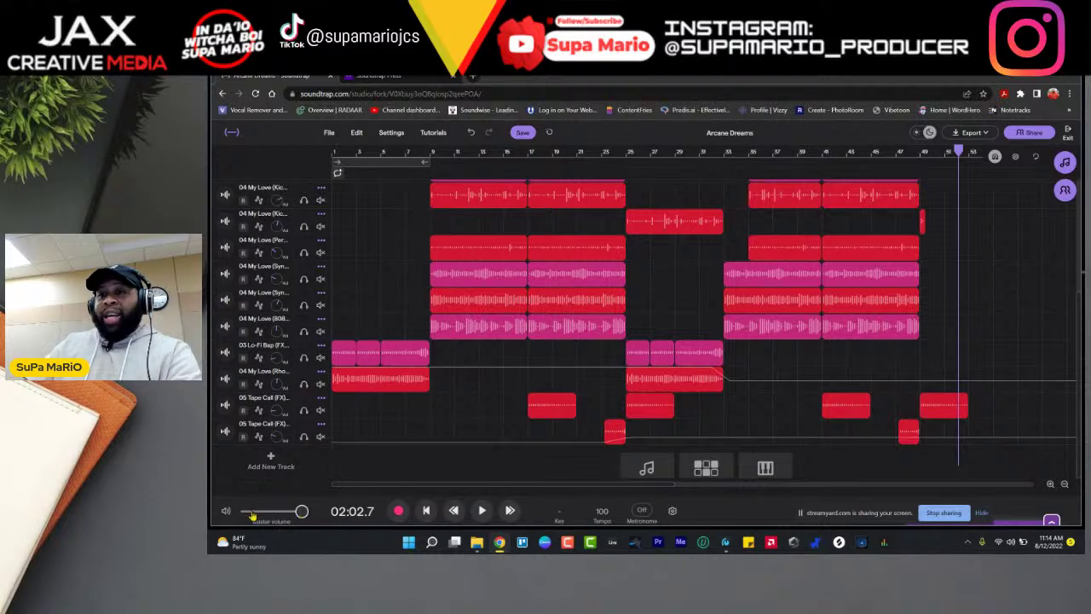
{"action": "left_click", "coordinate": [423, 305]}
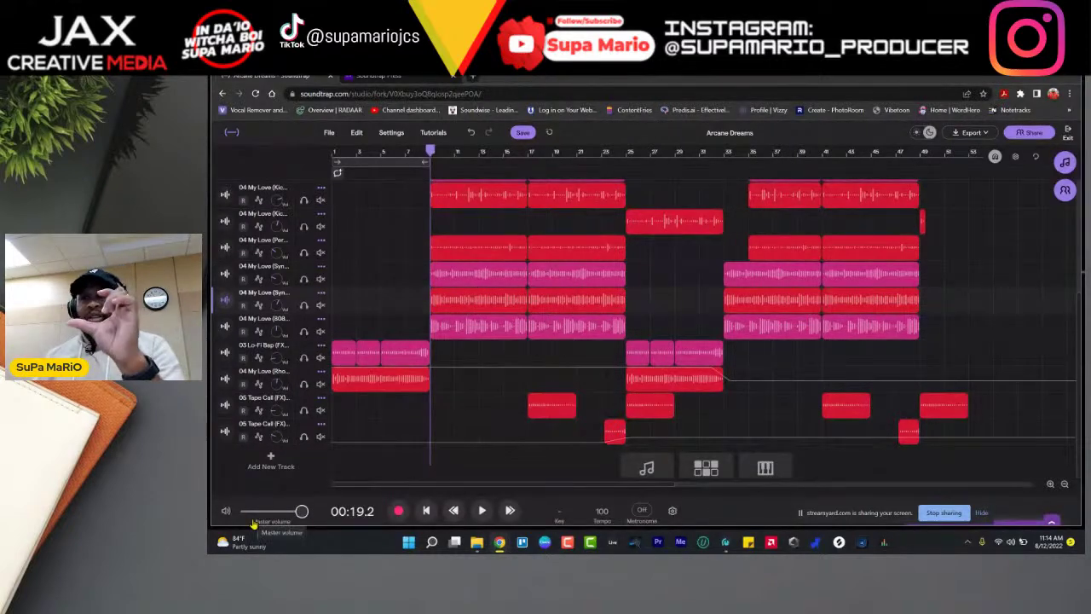
{"action": "left_click", "coordinate": [481, 510]}
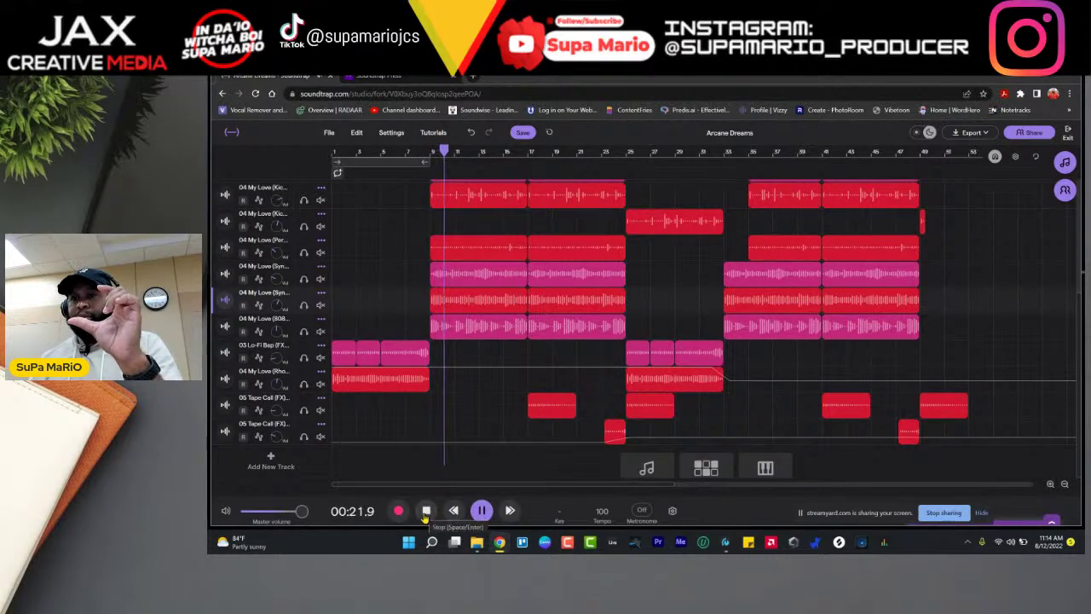
{"action": "left_click", "coordinate": [426, 511]}
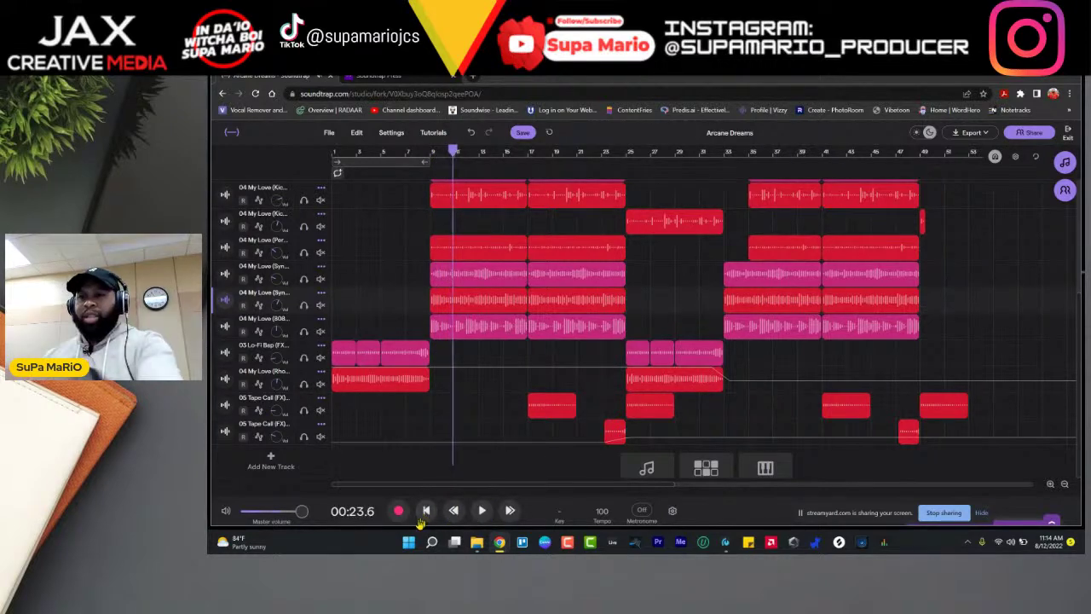
{"action": "mouse_move", "coordinate": [286, 540]}
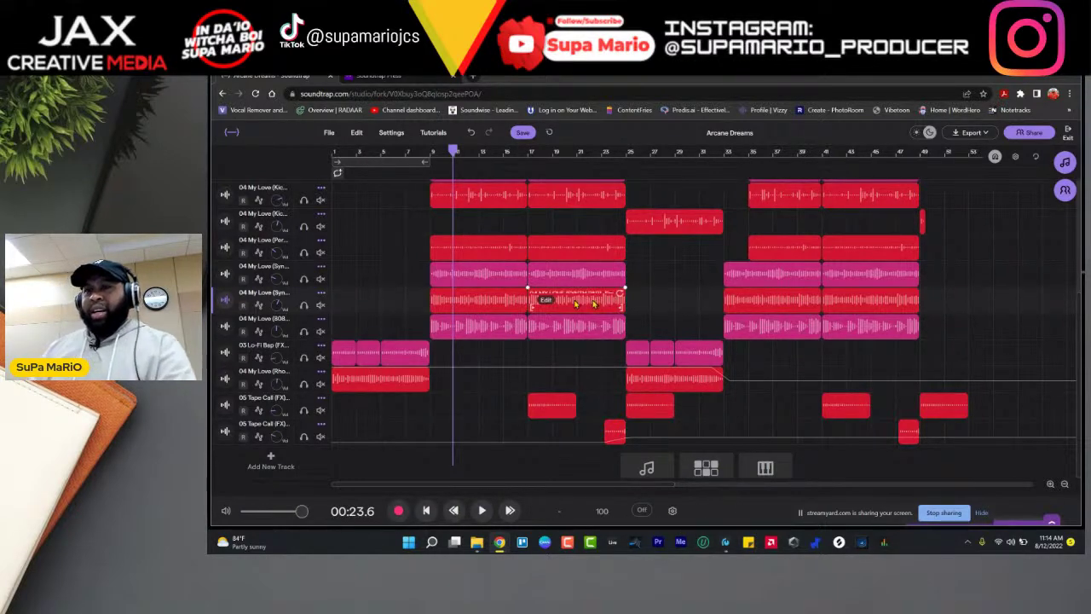
Step: Review the project's file commands, including opening, previous versions, saving, reverting, exporting, importing and sharing
{"action": "scroll", "coordinate": [544, 293], "scroll_direction": "up", "scroll_amount": 2}
{"action": "scroll", "coordinate": [545, 293], "scroll_direction": "up", "scroll_amount": 3}
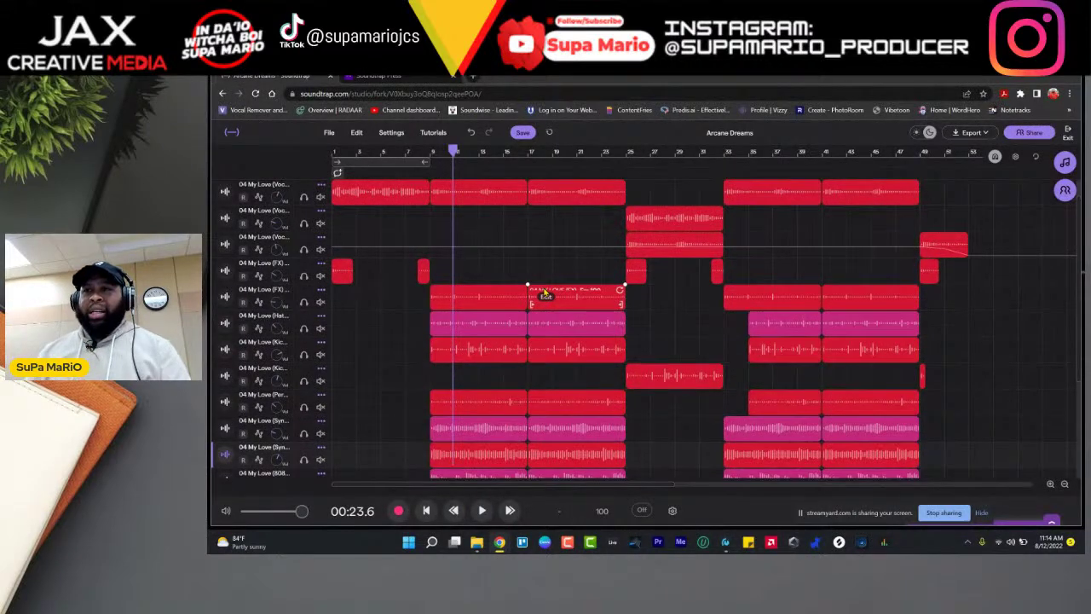
{"action": "scroll", "coordinate": [545, 292], "scroll_direction": "up", "scroll_amount": 1}
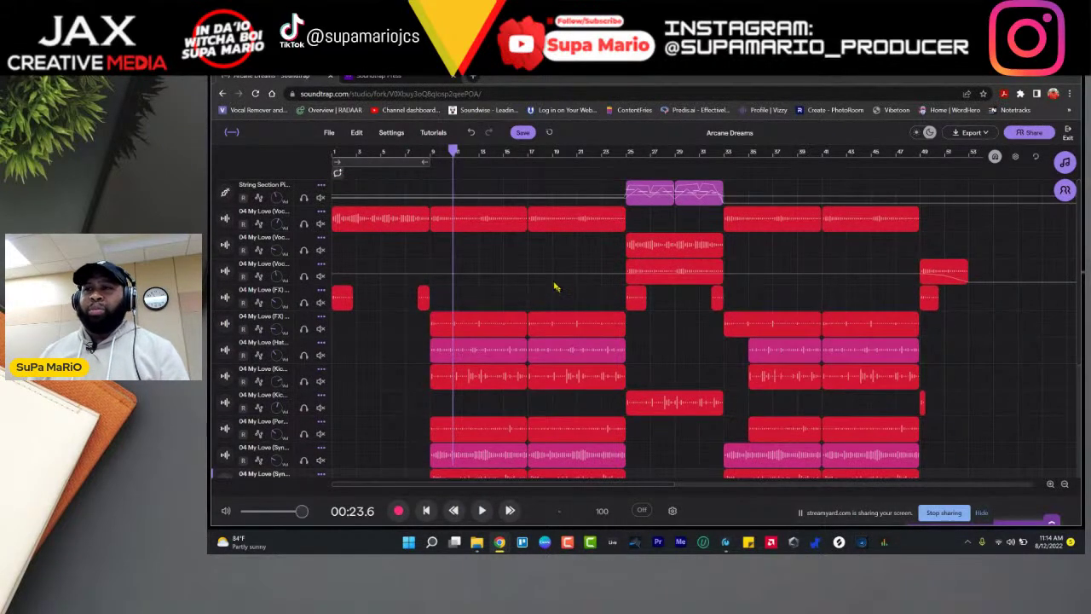
{"action": "left_click", "coordinate": [333, 134]}
{"action": "mouse_move", "coordinate": [388, 196]}
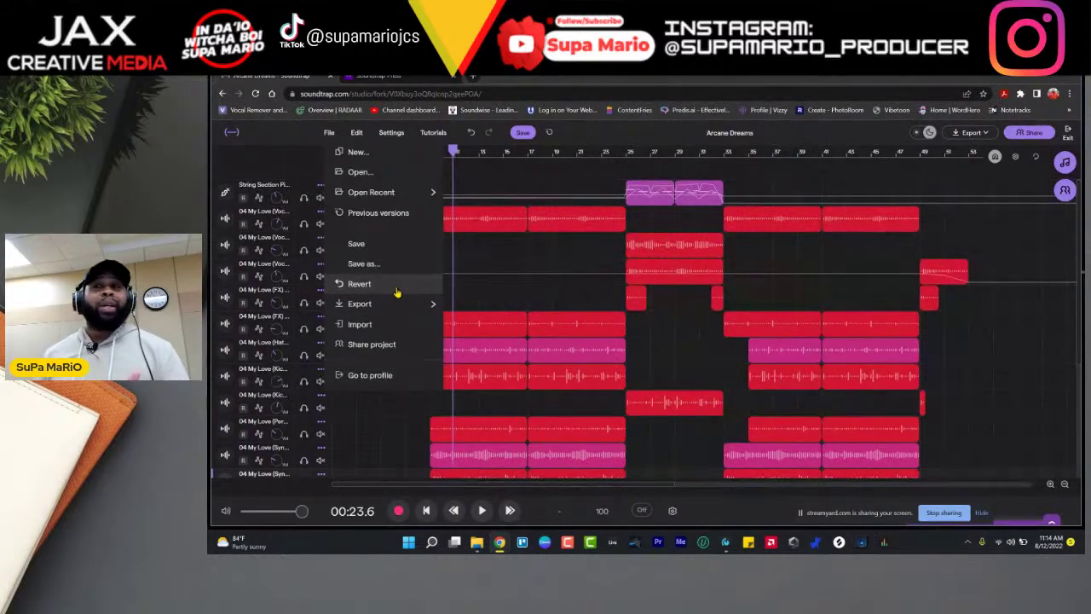
{"action": "mouse_move", "coordinate": [379, 305]}
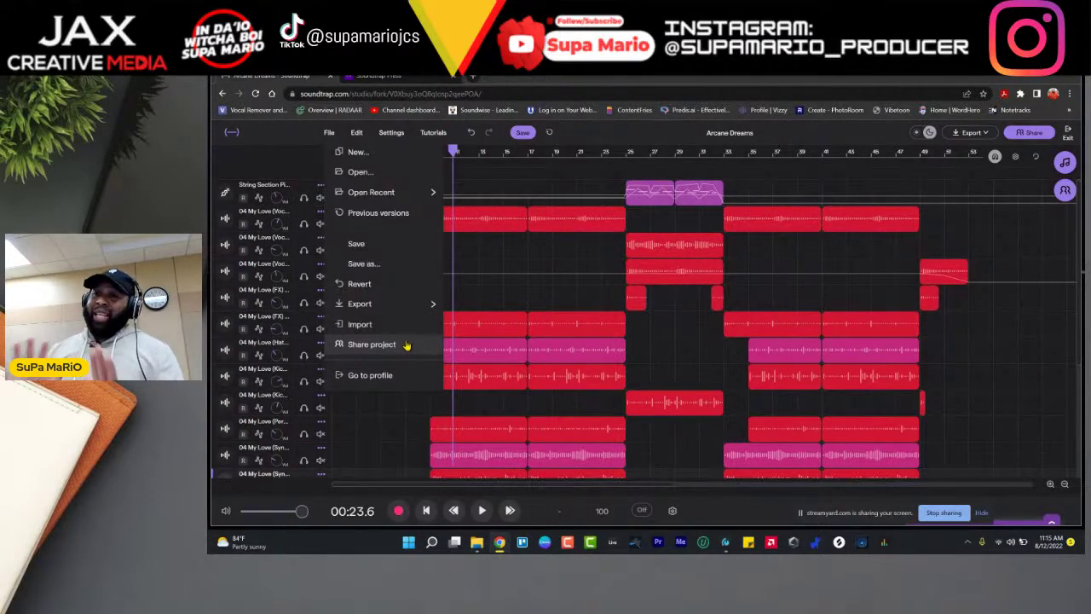
{"action": "mouse_move", "coordinate": [413, 305]}
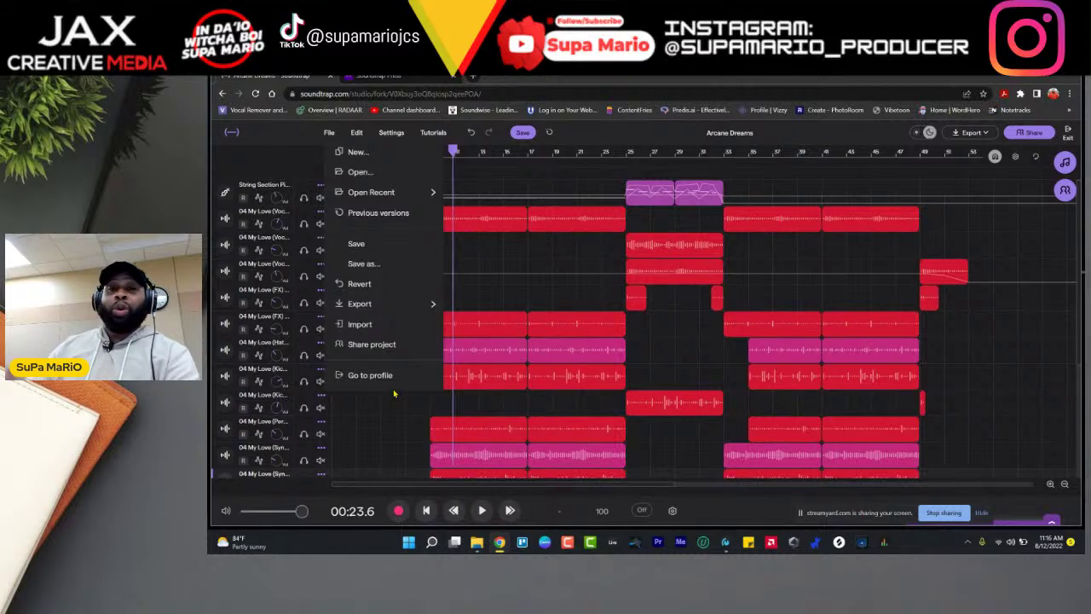
Step: Start a file import, browse the Pictures and Music folders, and cancel without choosing a file
{"action": "left_click", "coordinate": [395, 326]}
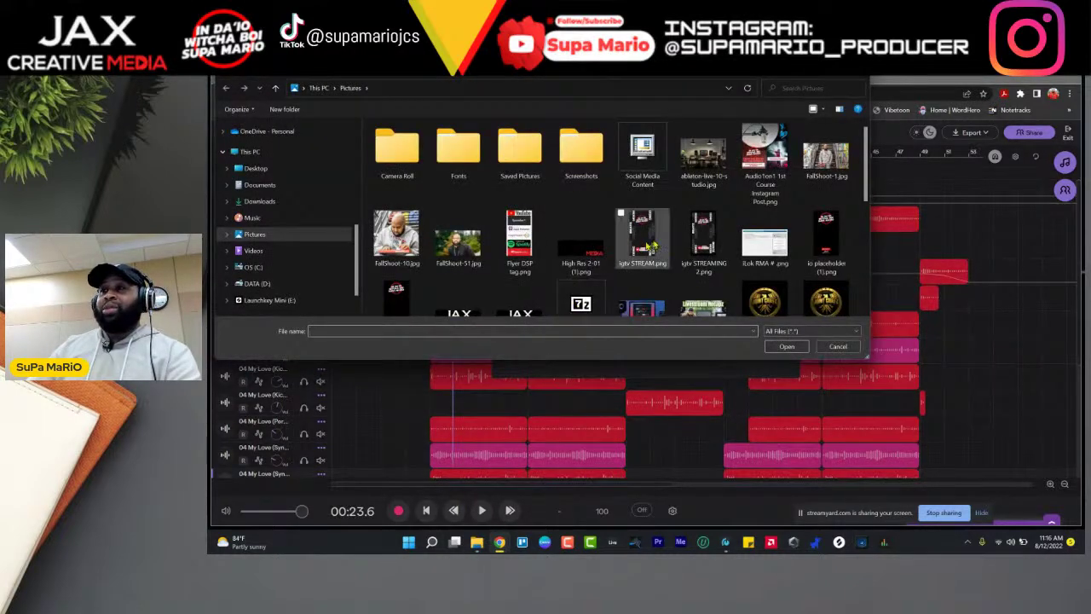
{"action": "scroll", "coordinate": [649, 246], "scroll_direction": "down", "scroll_amount": 10}
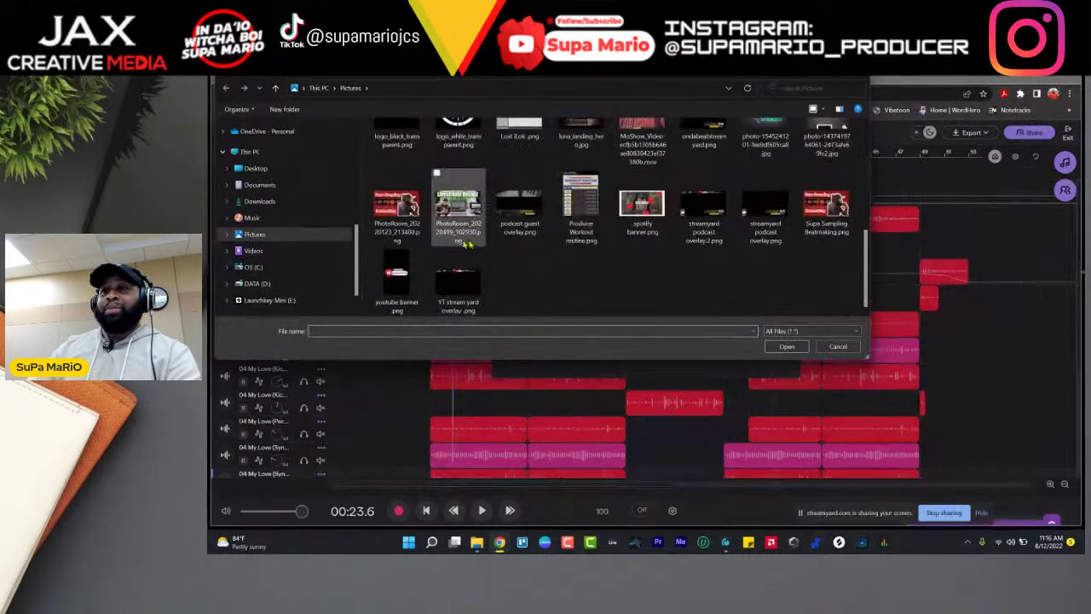
{"action": "left_click", "coordinate": [274, 219]}
{"action": "scroll", "coordinate": [545, 224], "scroll_direction": "down", "scroll_amount": 2}
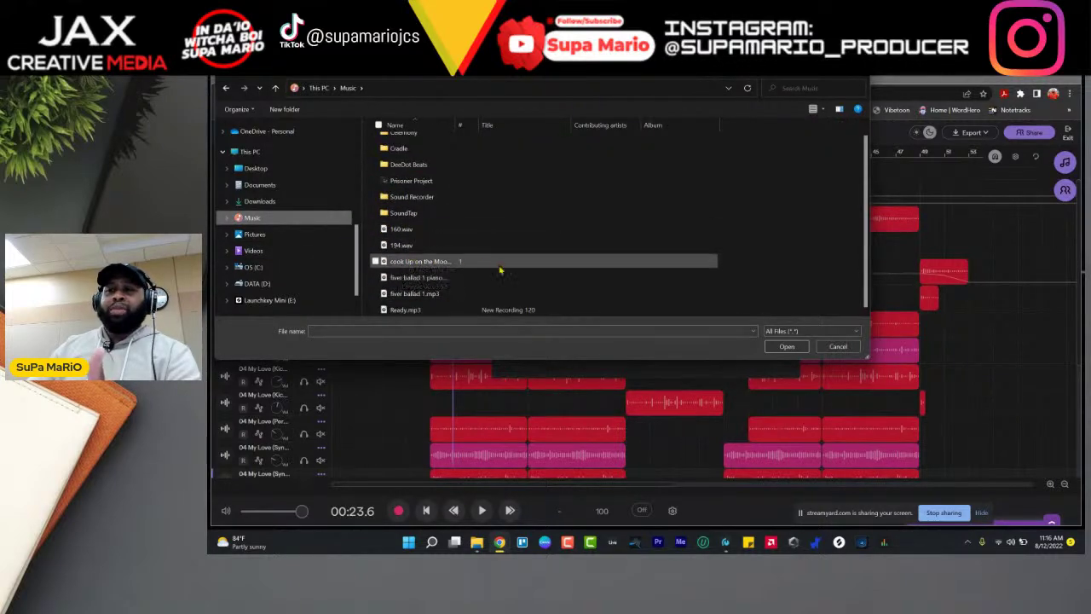
{"action": "left_click", "coordinate": [838, 347]}
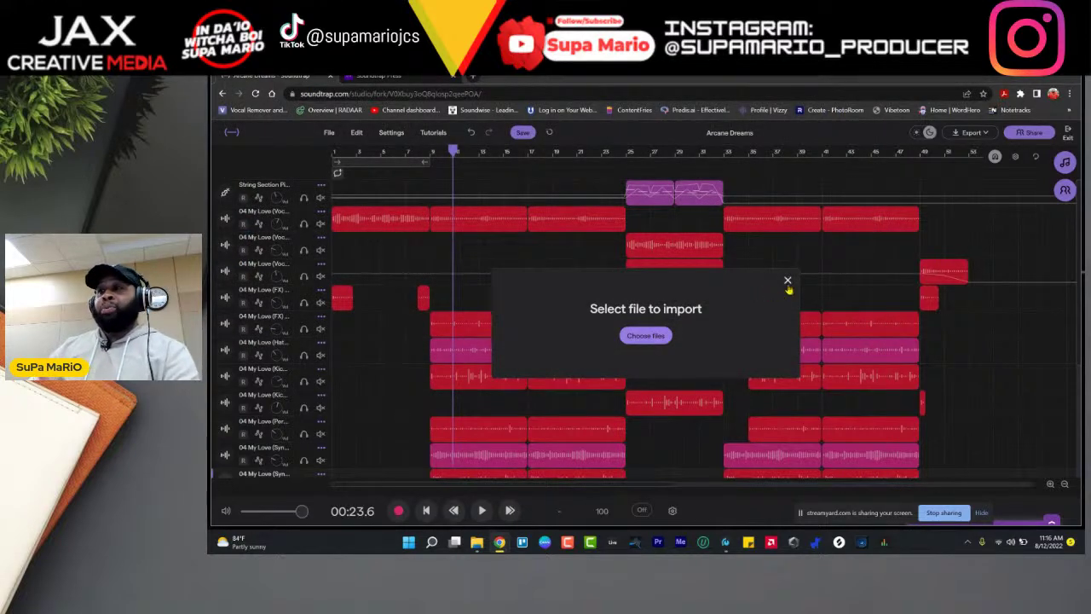
{"action": "left_click", "coordinate": [788, 282]}
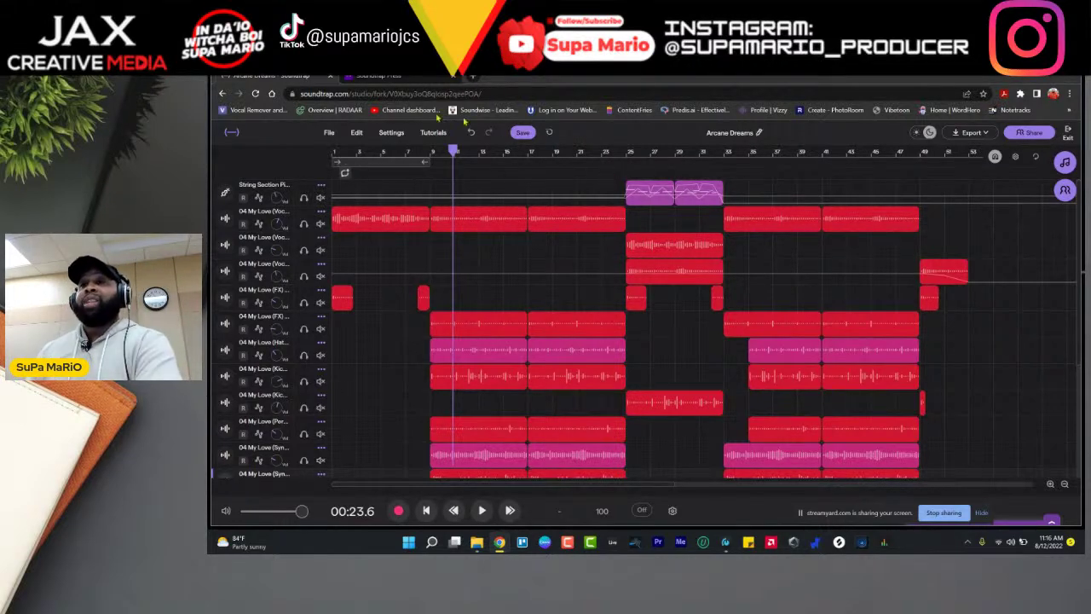
Step: Show the project's sharing options for inviting people and copying a join link, and close them
{"action": "left_click", "coordinate": [329, 132]}
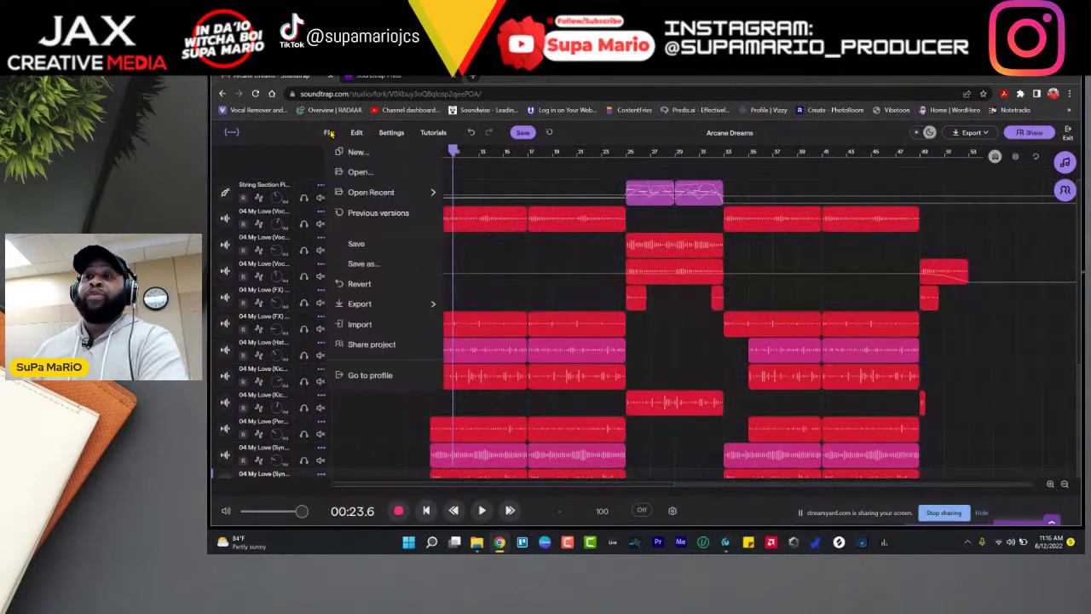
{"action": "left_click", "coordinate": [367, 346]}
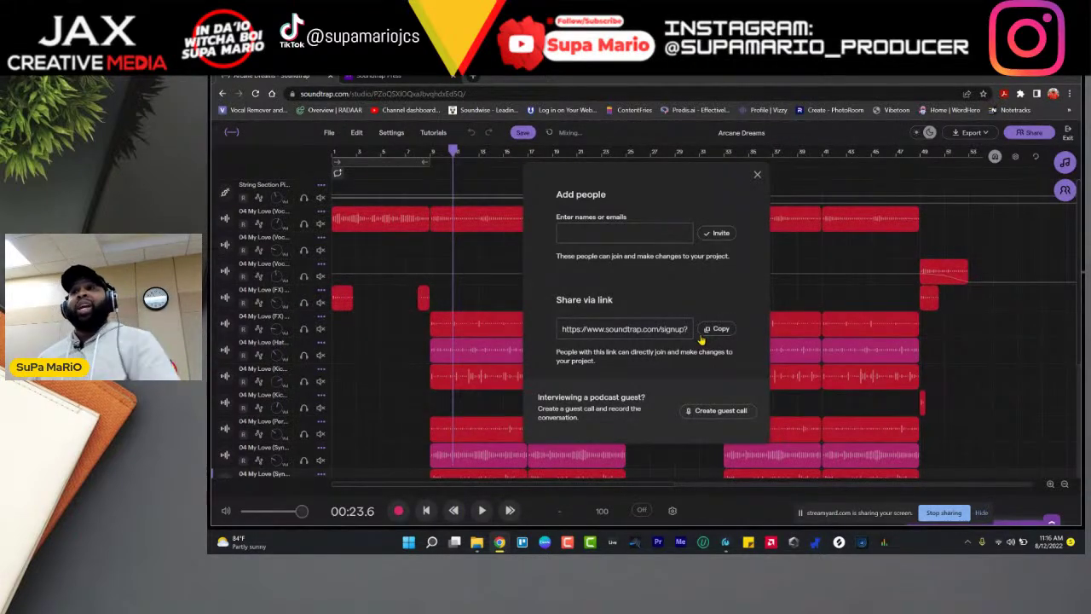
{"action": "left_click", "coordinate": [756, 176]}
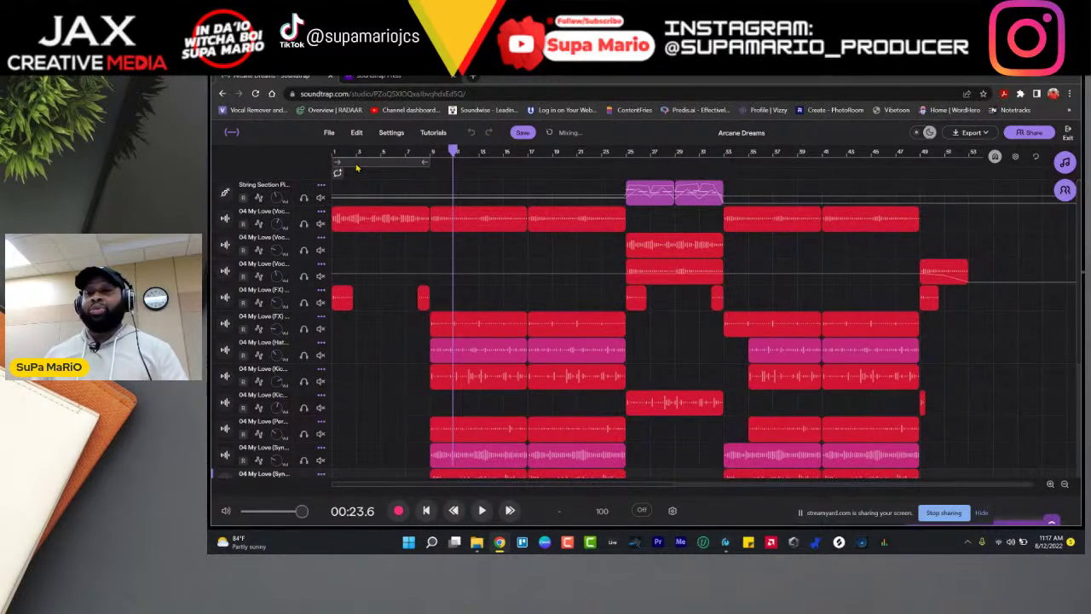
Step: Compare the project's file commands with the editing commands offered while no region is selected
{"action": "left_click", "coordinate": [328, 134]}
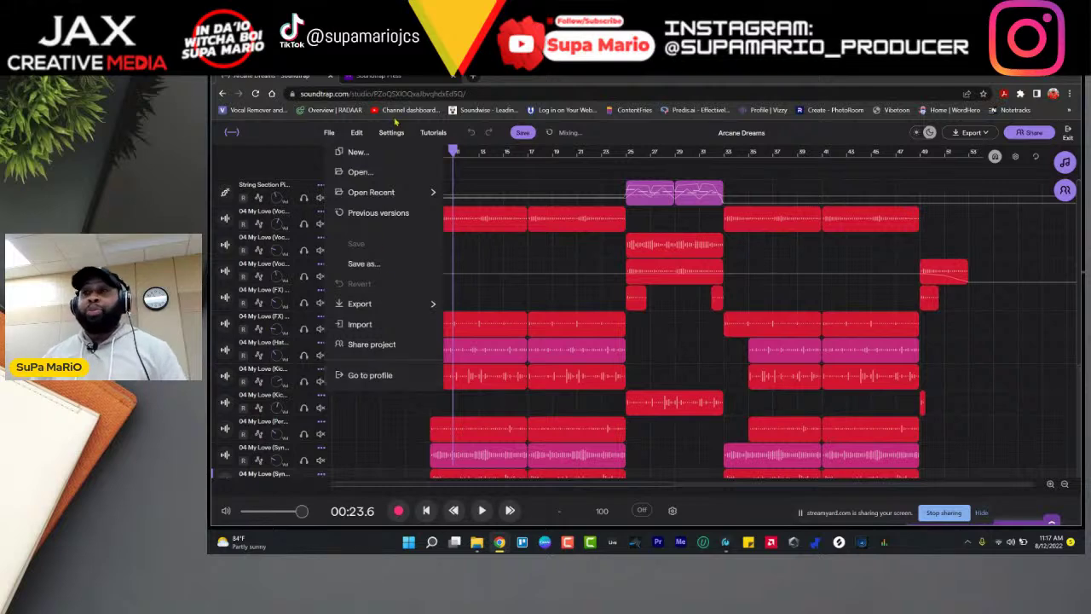
{"action": "left_click", "coordinate": [356, 134]}
{"action": "left_click", "coordinate": [356, 135]}
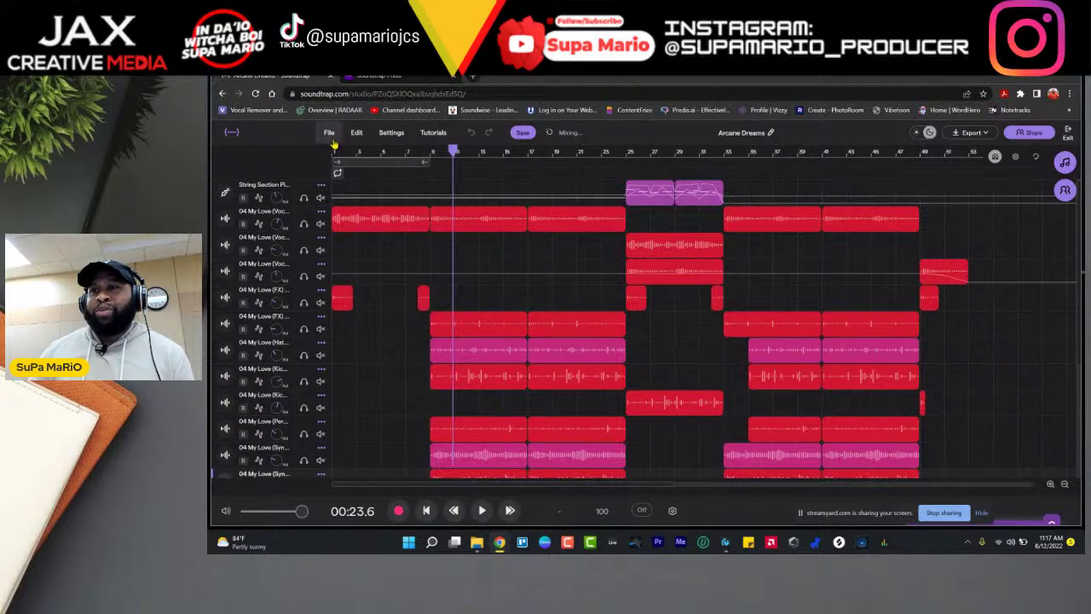
{"action": "left_click", "coordinate": [329, 133]}
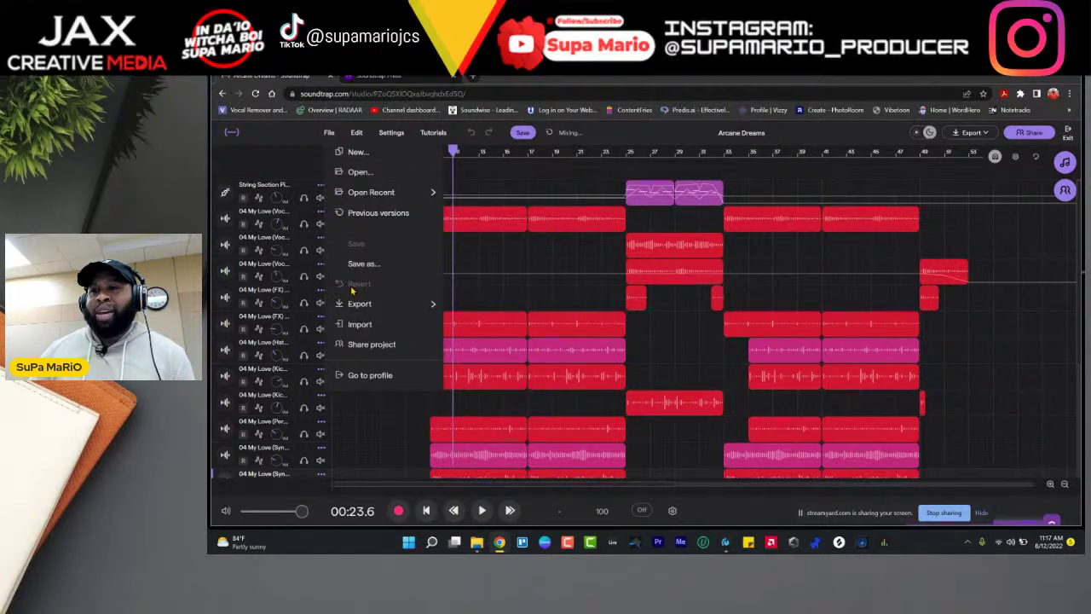
{"action": "left_click", "coordinate": [357, 135]}
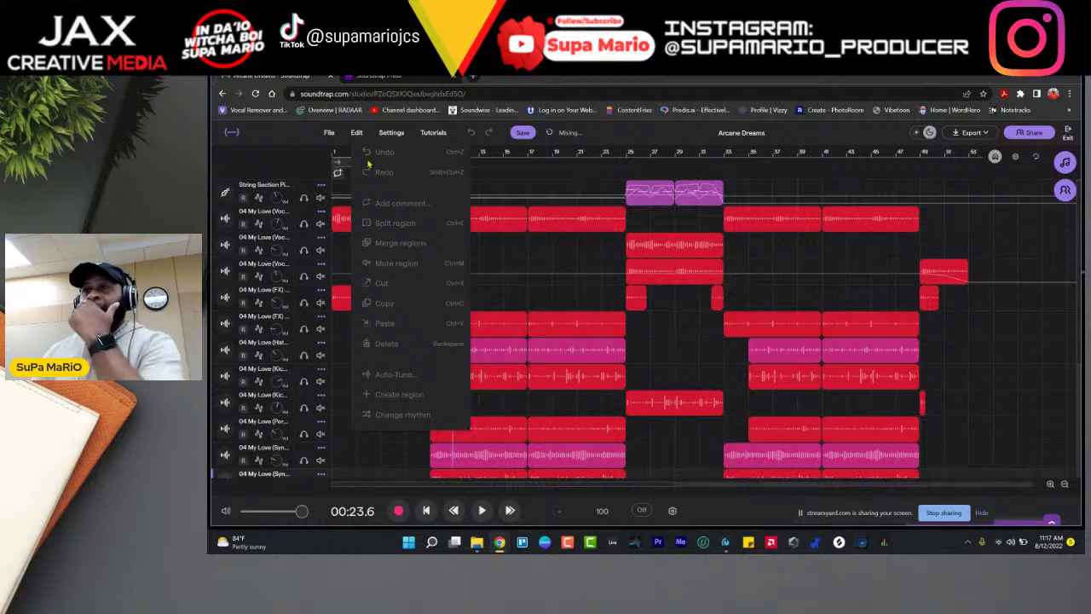
Step: Shorten the first vocal track's region starting at bar 9 to end near bar 15, and undo the change
{"action": "left_click", "coordinate": [519, 220]}
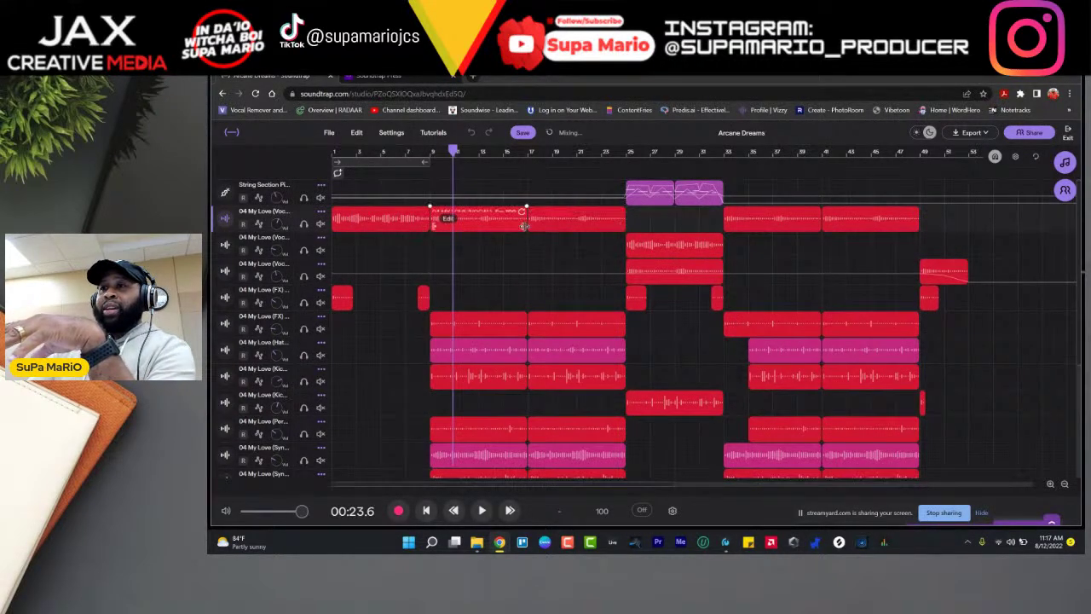
{"action": "left_click_drag", "start_coordinate": [524, 226], "coordinate": [504, 227]}
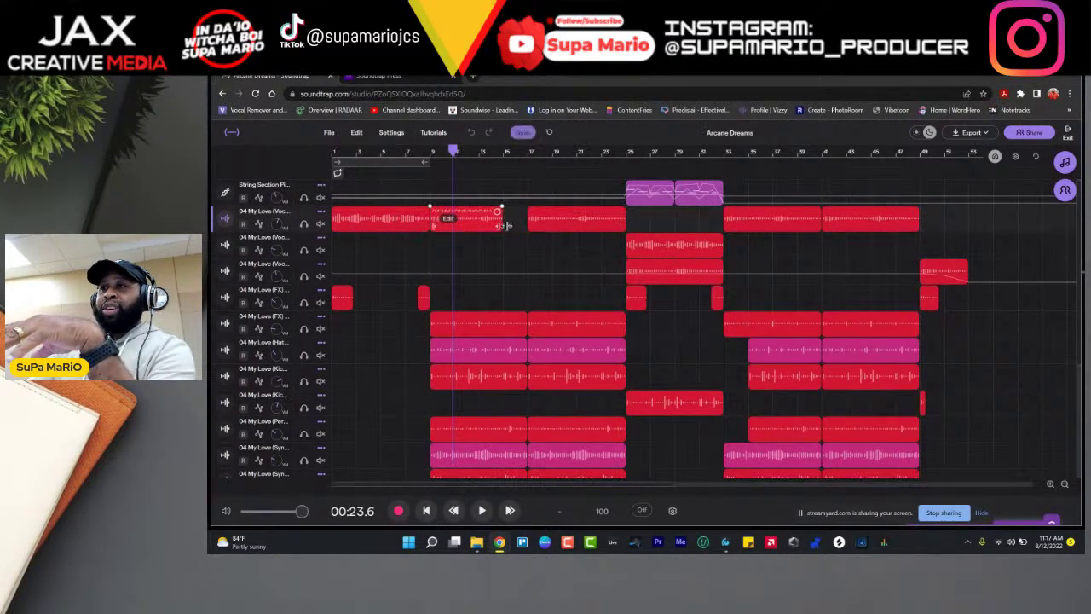
{"action": "left_click", "coordinate": [350, 133]}
{"action": "left_click", "coordinate": [397, 152]}
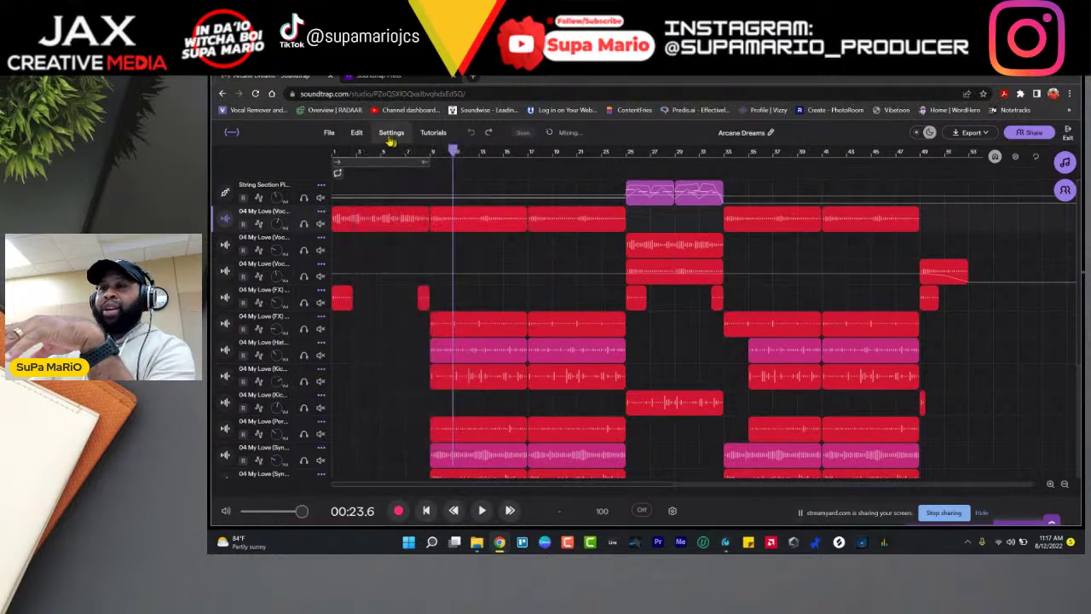
Step: Add the comment "Thats thang is fiya" at 00:23 on the timeline and close the comment thread
{"action": "left_click", "coordinate": [356, 132]}
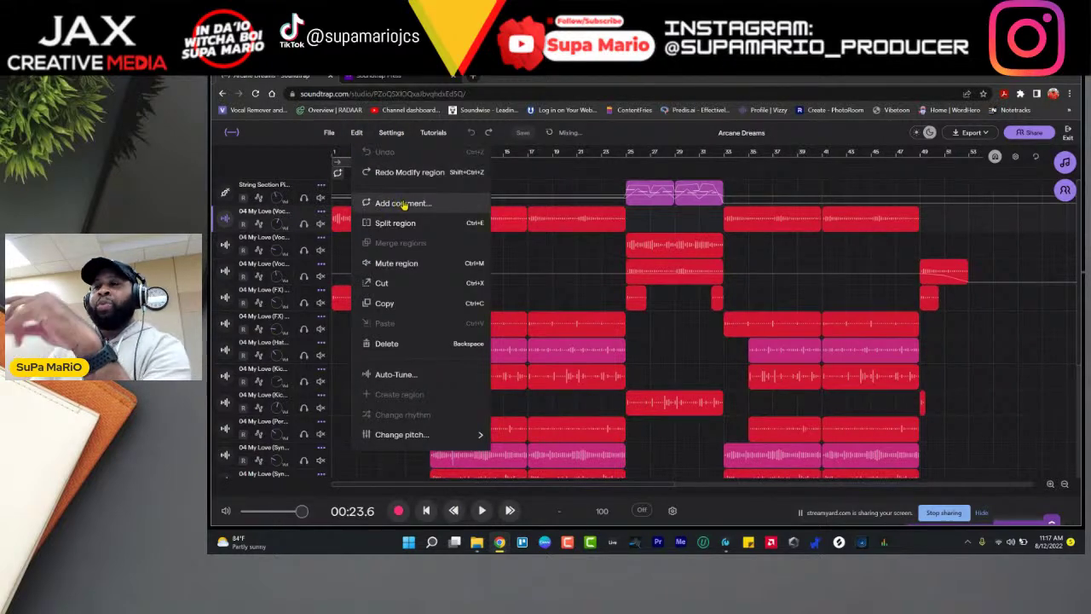
{"action": "left_click", "coordinate": [548, 174]}
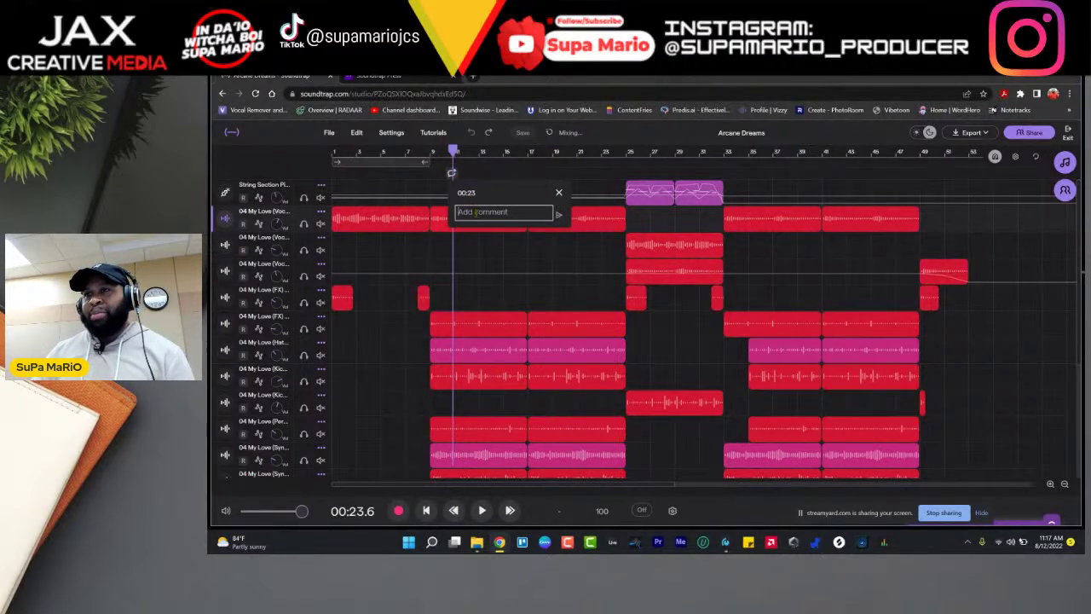
{"action": "type", "text": "Tha"}
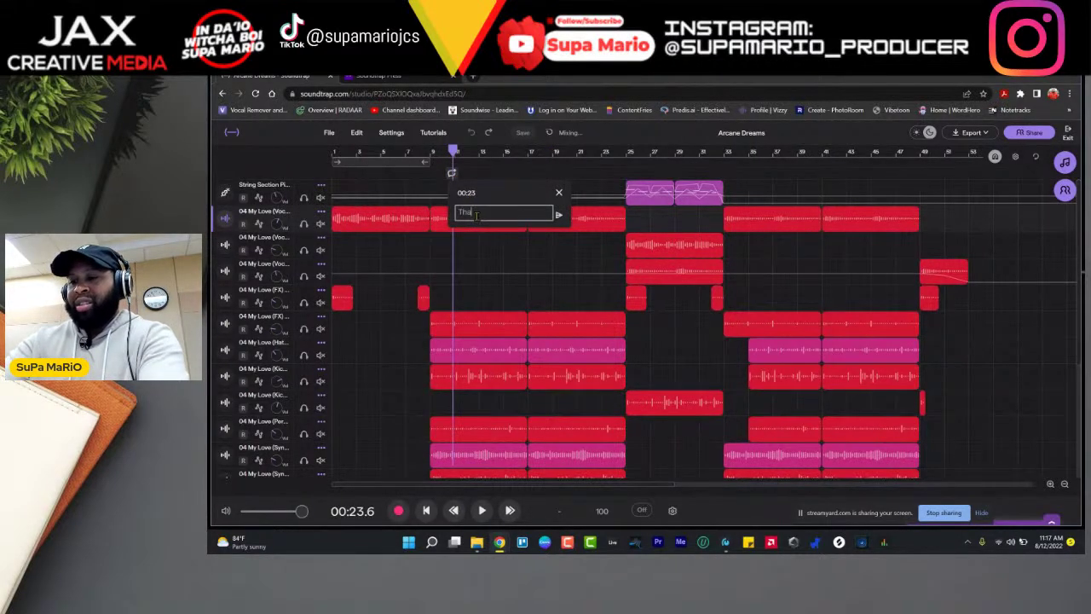
{"action": "type", "text": "t's thang i"}
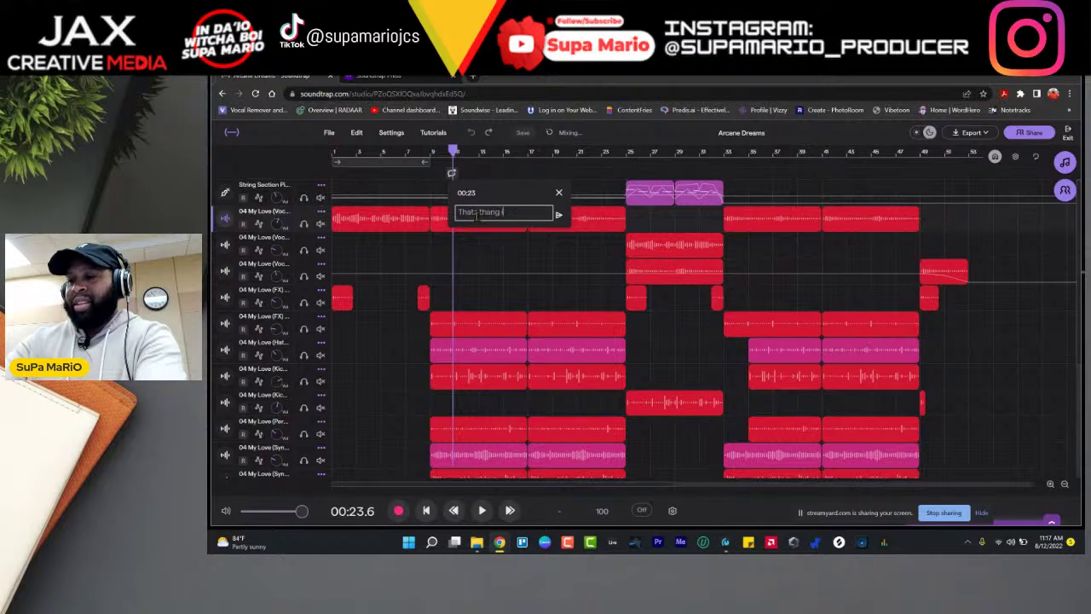
{"action": "type", "text": "s fiyin"}
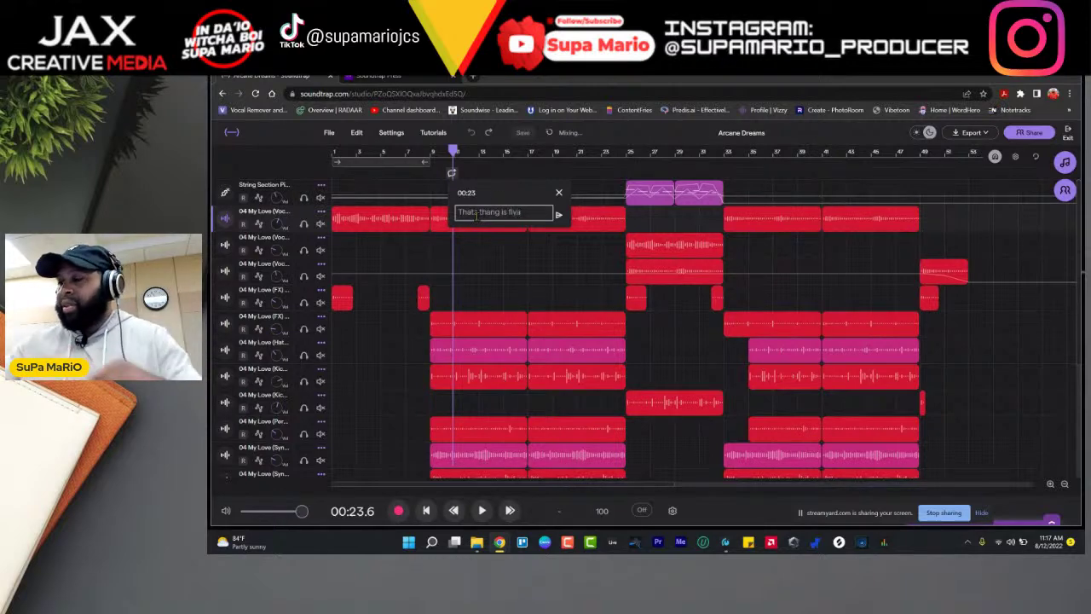
{"action": "key", "text": "Return"}
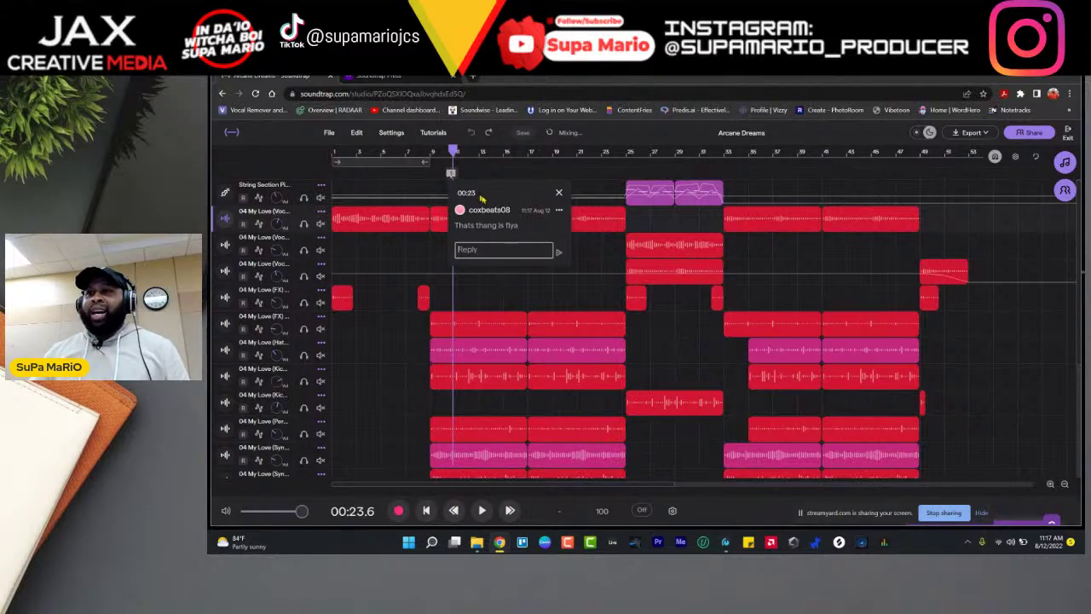
{"action": "left_click", "coordinate": [558, 193]}
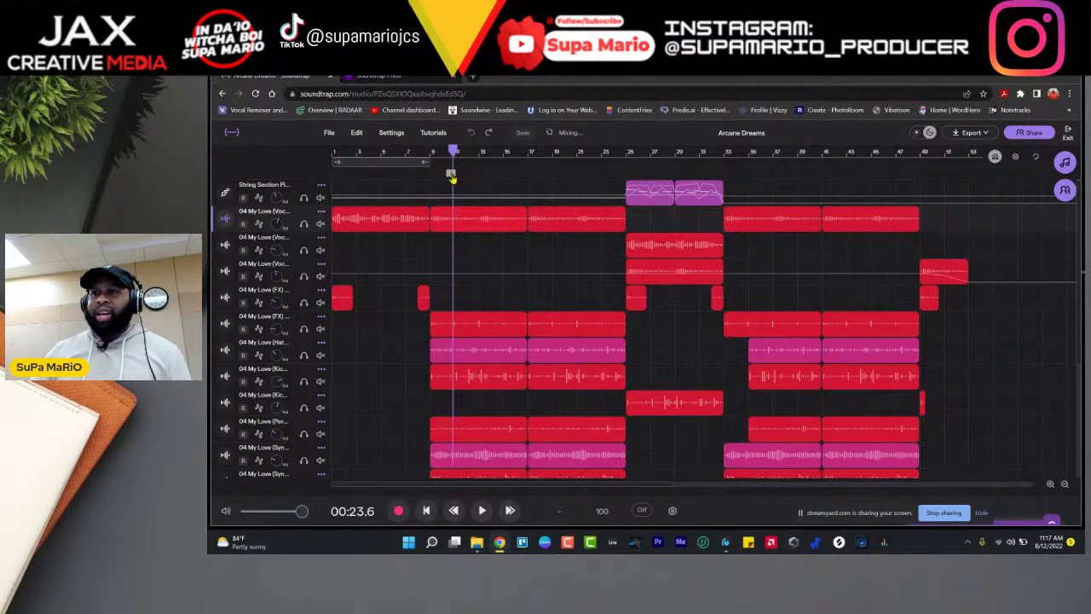
Step: Move the playhead to 00:33.6 and on to 00:48.0, and show the editing commands for the vocal region there
{"action": "left_click", "coordinate": [495, 153]}
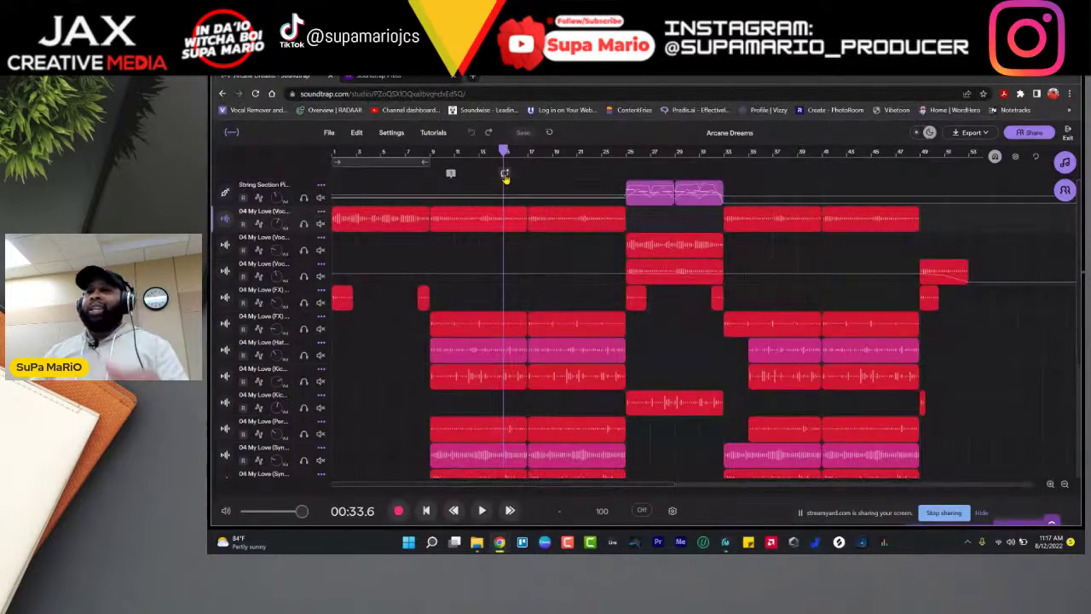
{"action": "right_click", "coordinate": [359, 147]}
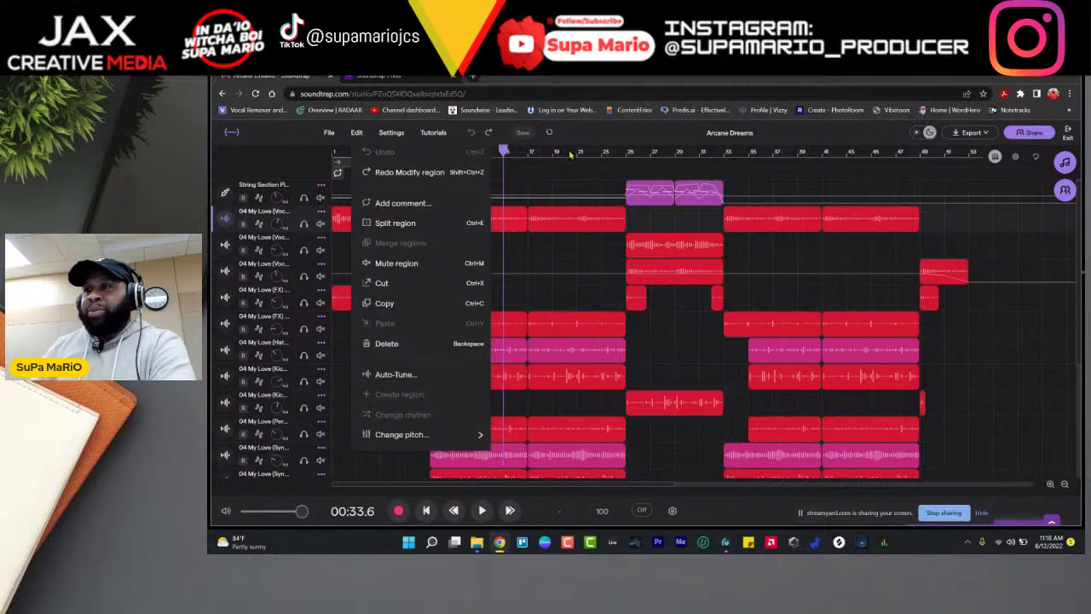
{"action": "key", "text": "Escape"}
{"action": "left_click_drag", "start_coordinate": [508, 153], "coordinate": [577, 153]}
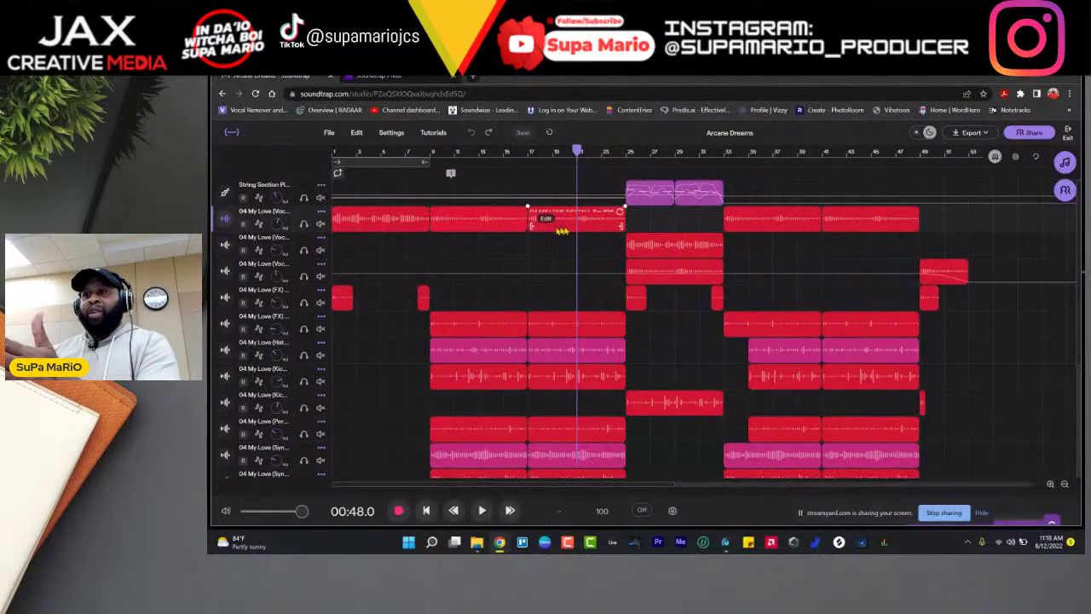
{"action": "right_click", "coordinate": [583, 230]}
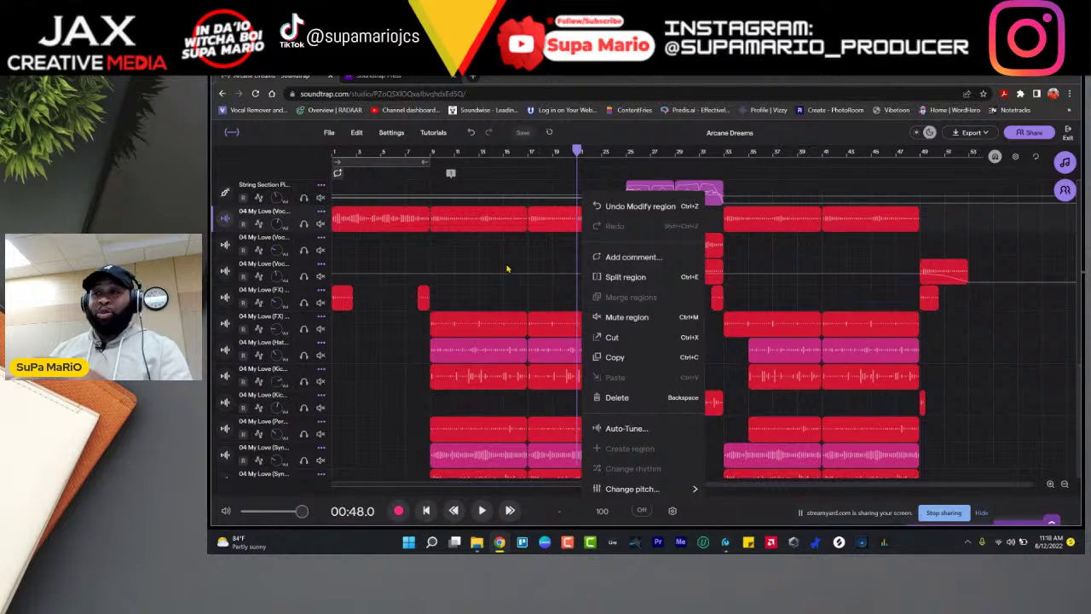
{"action": "left_click", "coordinate": [552, 237]}
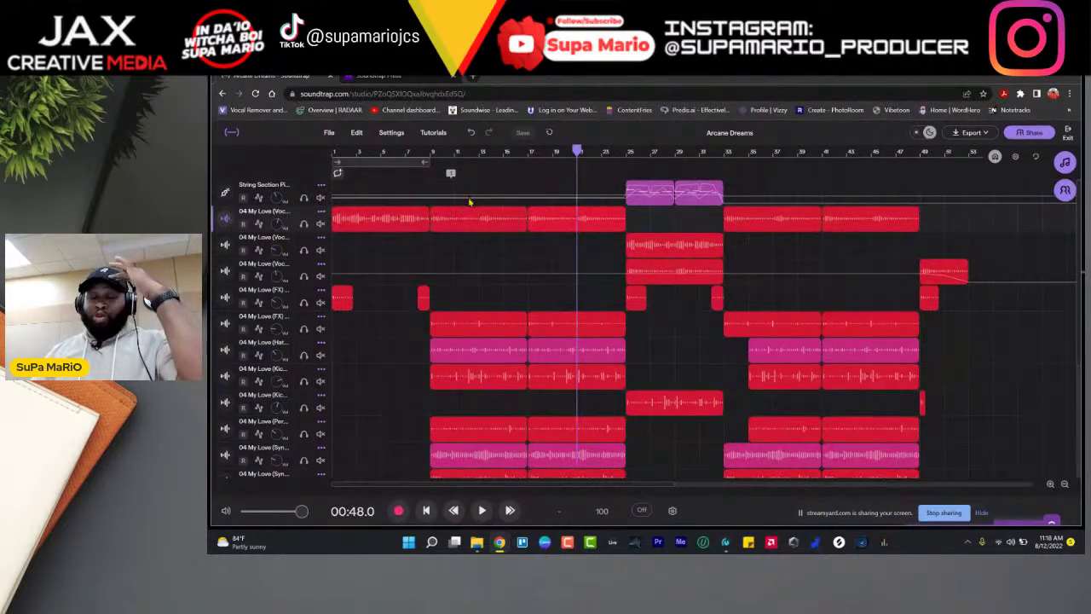
Step: Review the editing commands for the selected region once more and place the playhead at 00:43.2
{"action": "left_click", "coordinate": [358, 134]}
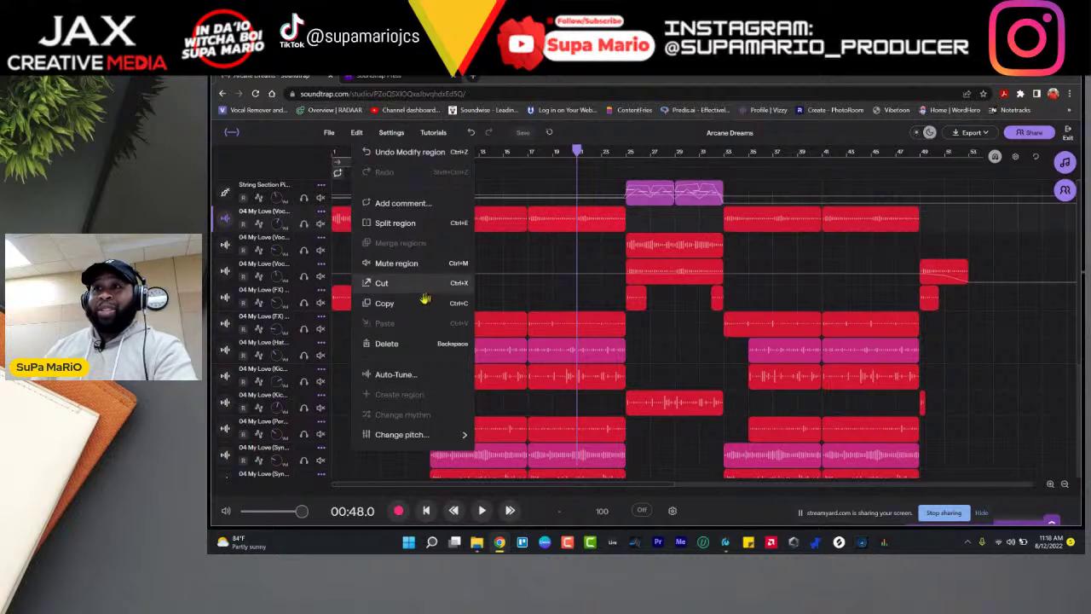
{"action": "left_click", "coordinate": [442, 225]}
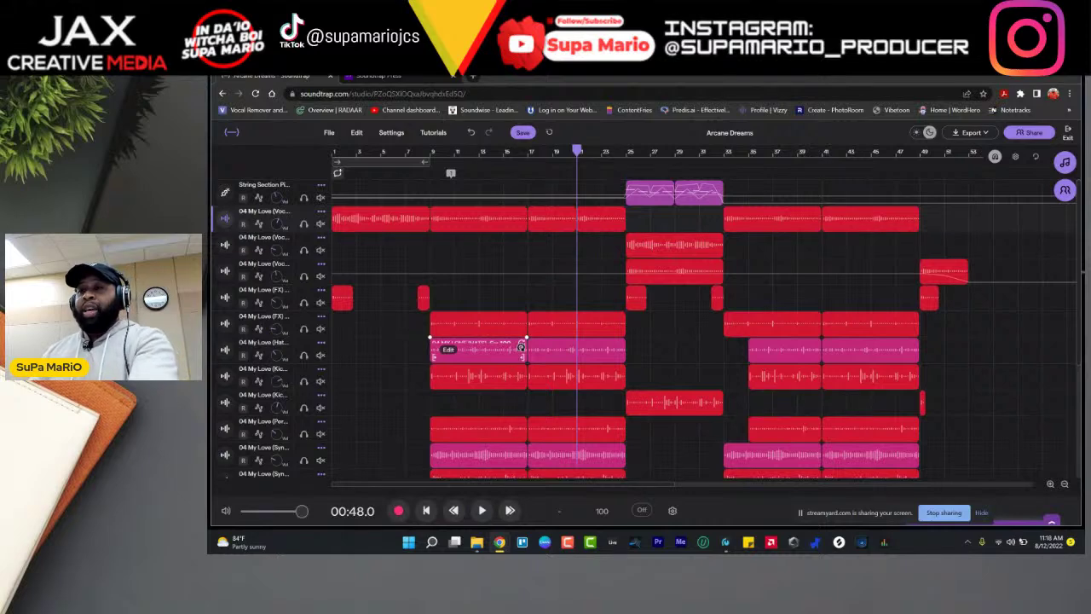
{"action": "left_click", "coordinate": [559, 153]}
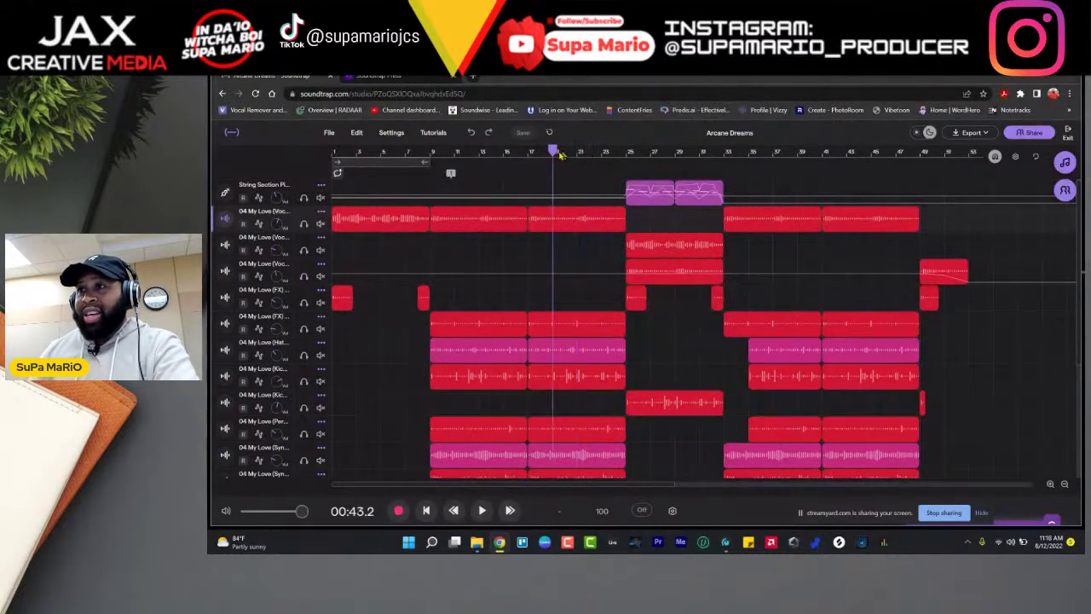
Step: Place the playhead at 00:48.0 and review the editing commands for the first vocal track's region starting at bar 17
{"action": "left_click", "coordinate": [577, 153]}
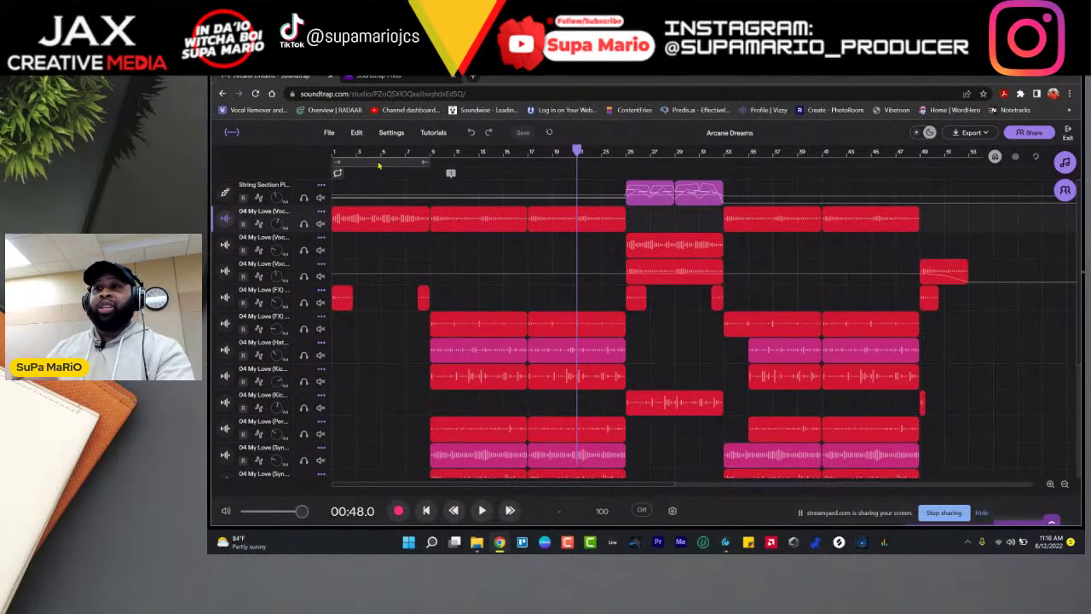
{"action": "left_click", "coordinate": [356, 132]}
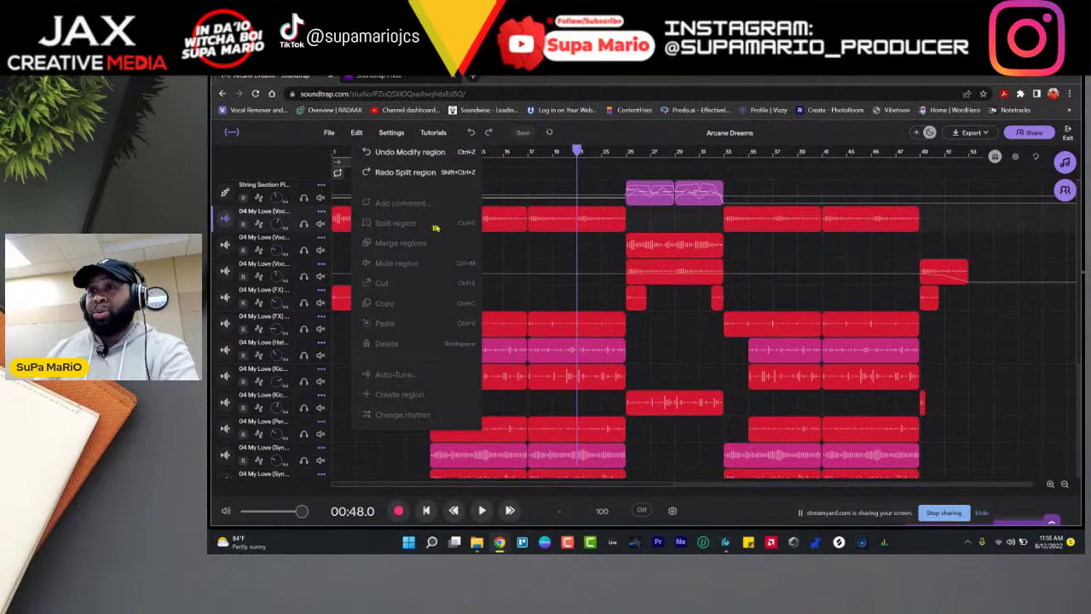
{"action": "left_click", "coordinate": [570, 225]}
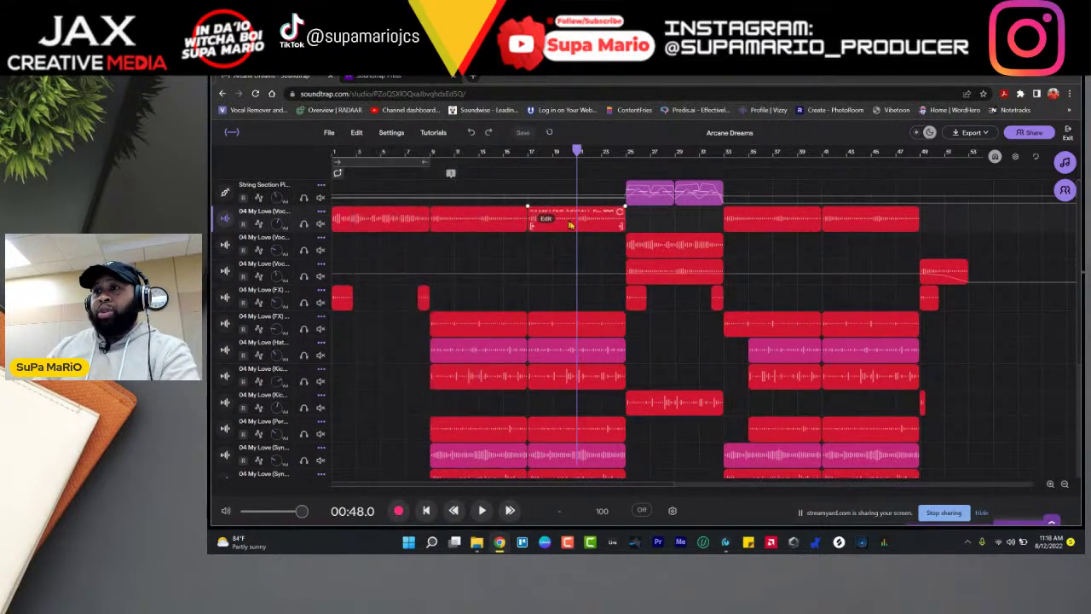
{"action": "left_click", "coordinate": [355, 134]}
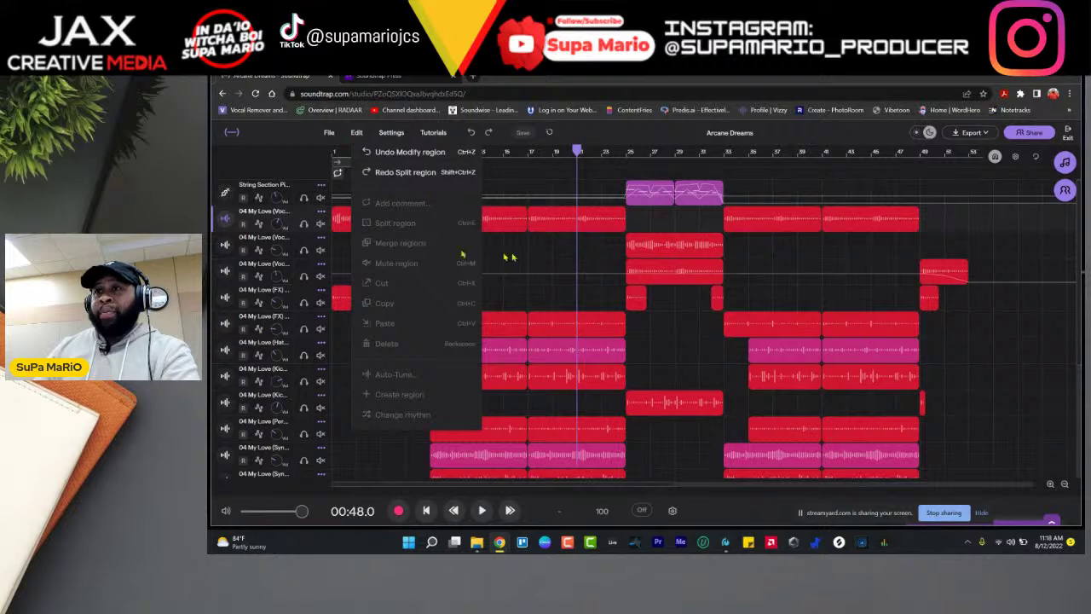
{"action": "left_click", "coordinate": [598, 225]}
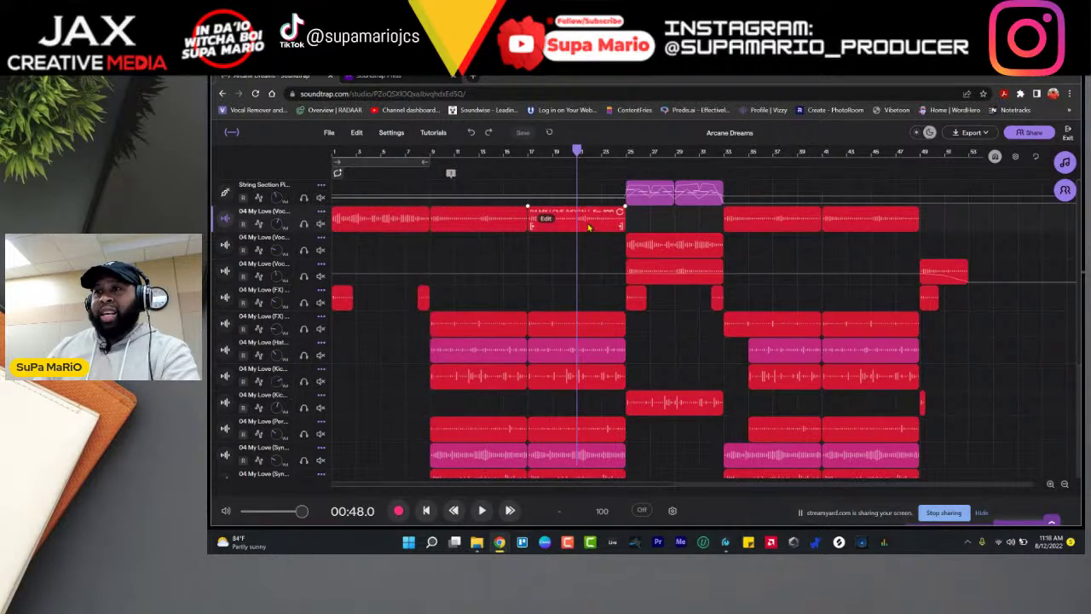
{"action": "left_click", "coordinate": [492, 241]}
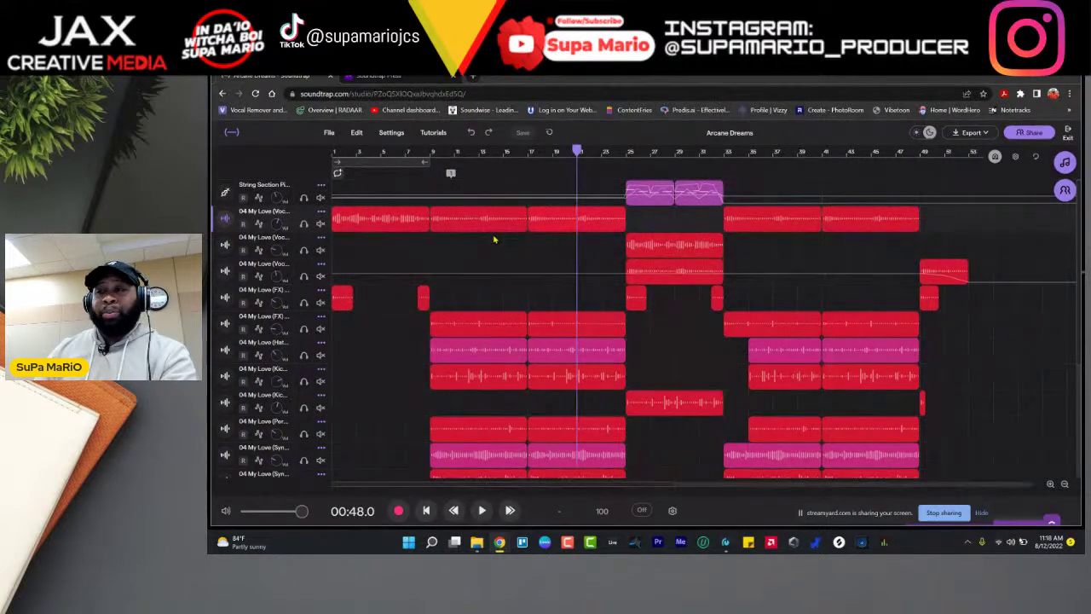
Step: Mute the first vocal track's region starting at bar 17, unmute it, and look over its editing commands again
{"action": "left_click", "coordinate": [356, 133]}
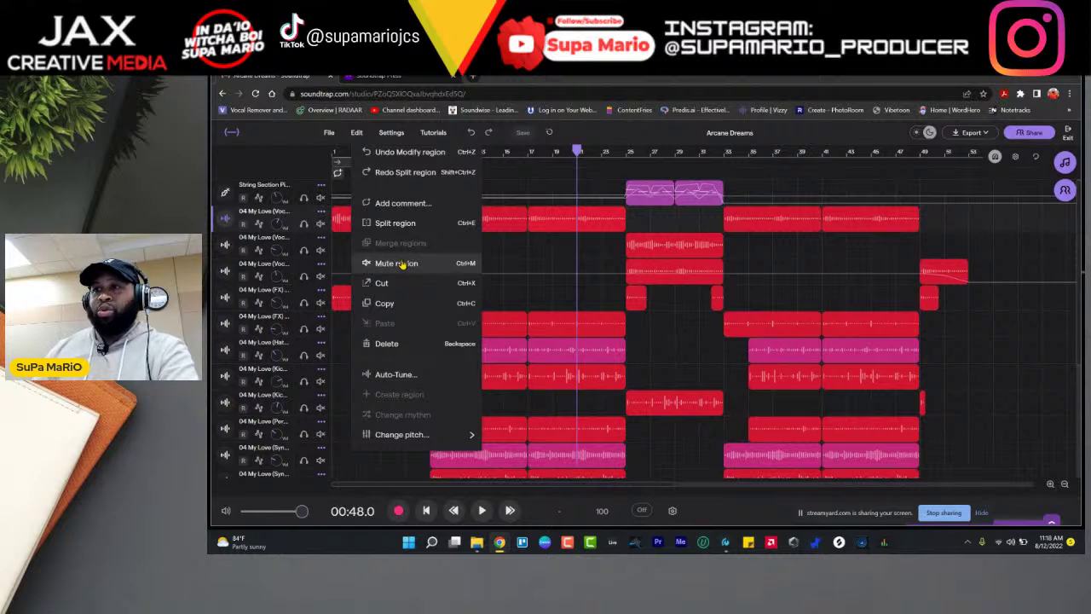
{"action": "left_click", "coordinate": [578, 225]}
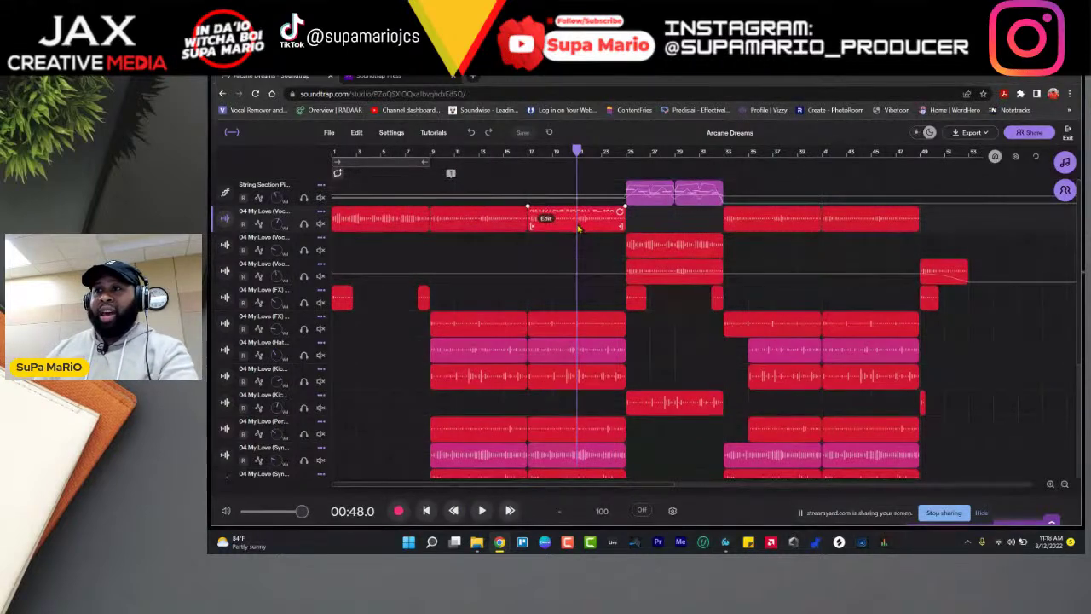
{"action": "left_click", "coordinate": [356, 132]}
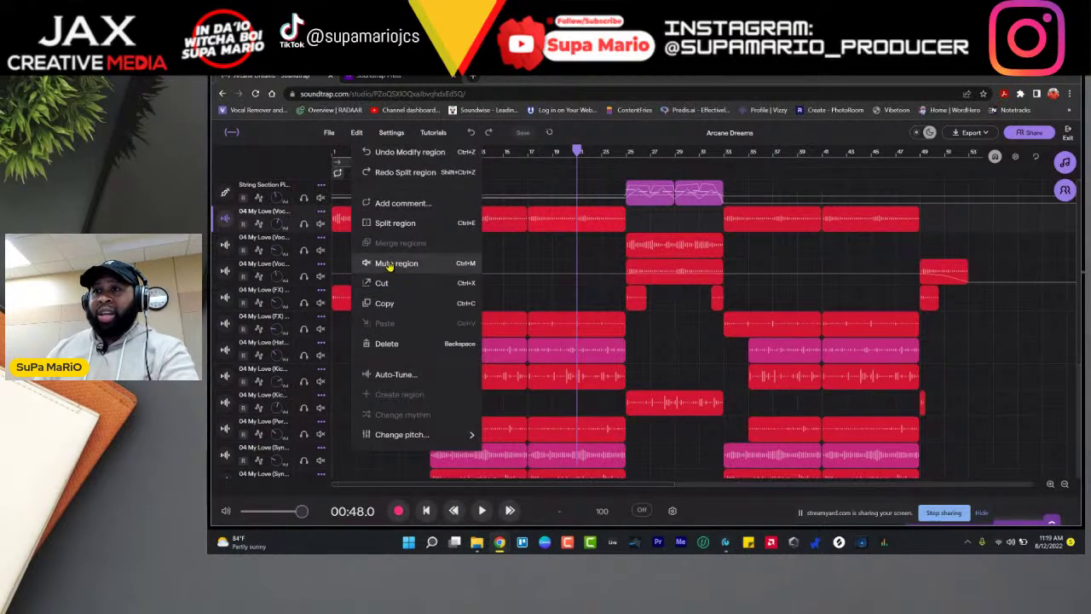
{"action": "left_click", "coordinate": [394, 263]}
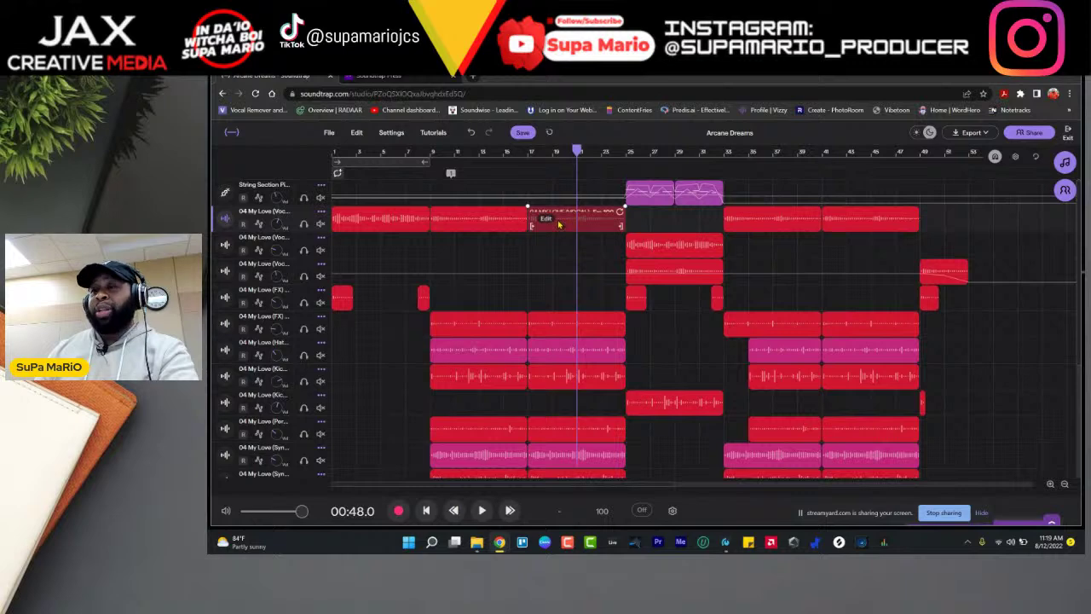
{"action": "left_click", "coordinate": [356, 132]}
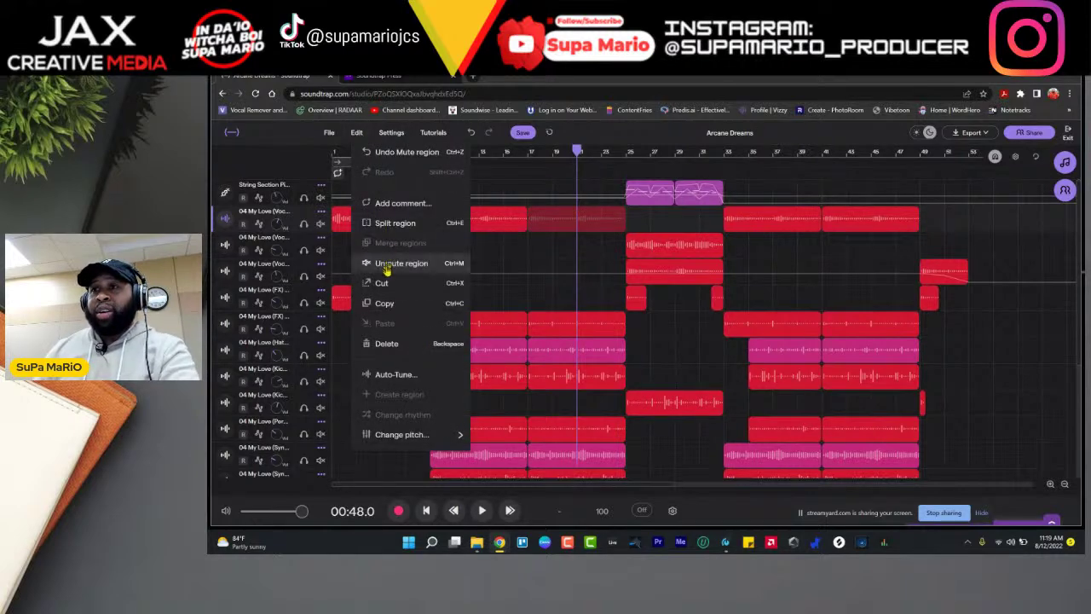
{"action": "left_click", "coordinate": [392, 266]}
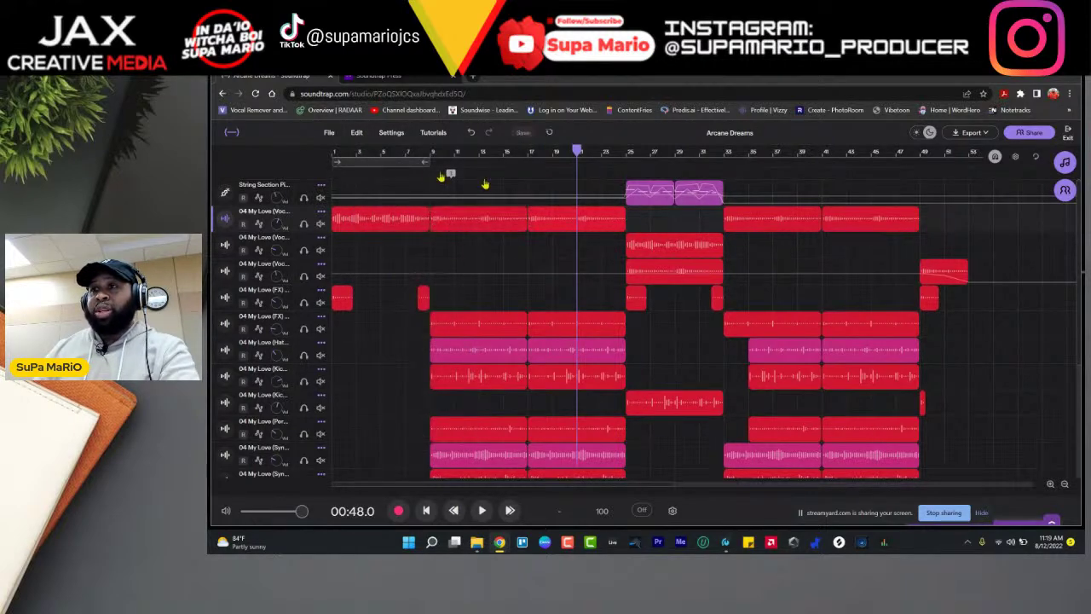
{"action": "left_click", "coordinate": [358, 133]}
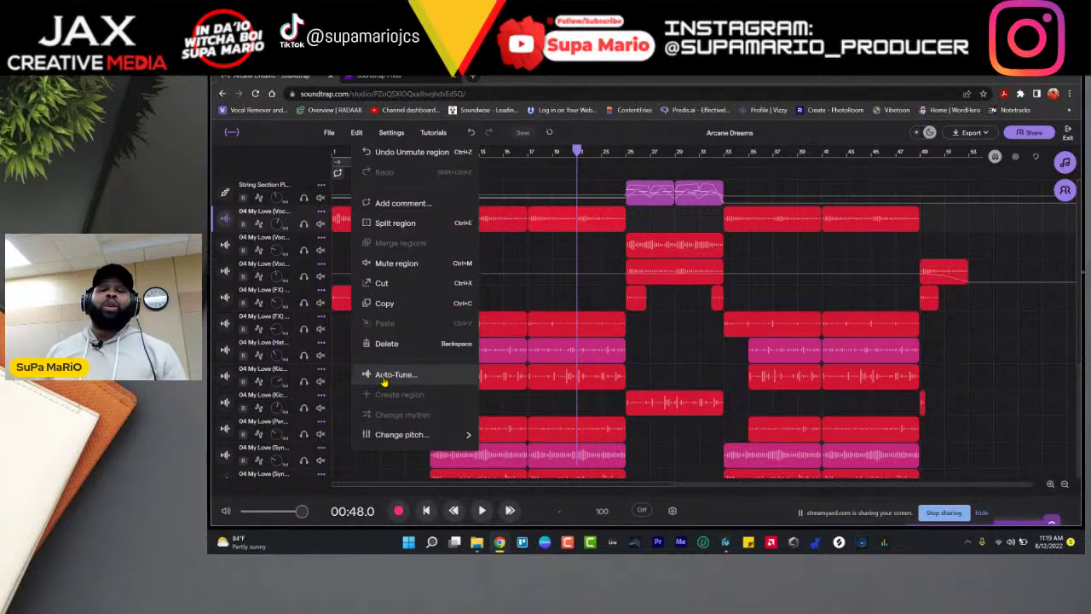
{"action": "left_click", "coordinate": [510, 284]}
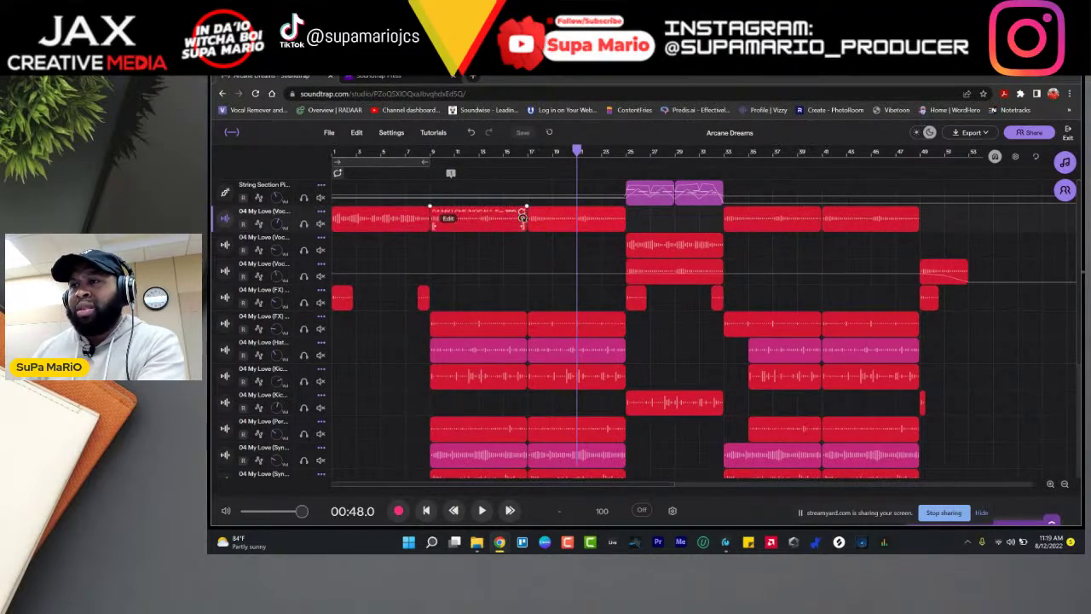
Step: Play the project from 00:19.2, solo the first kick track to audition it, and release the solo
{"action": "scroll", "coordinate": [523, 237], "scroll_direction": "down", "scroll_amount": 1}
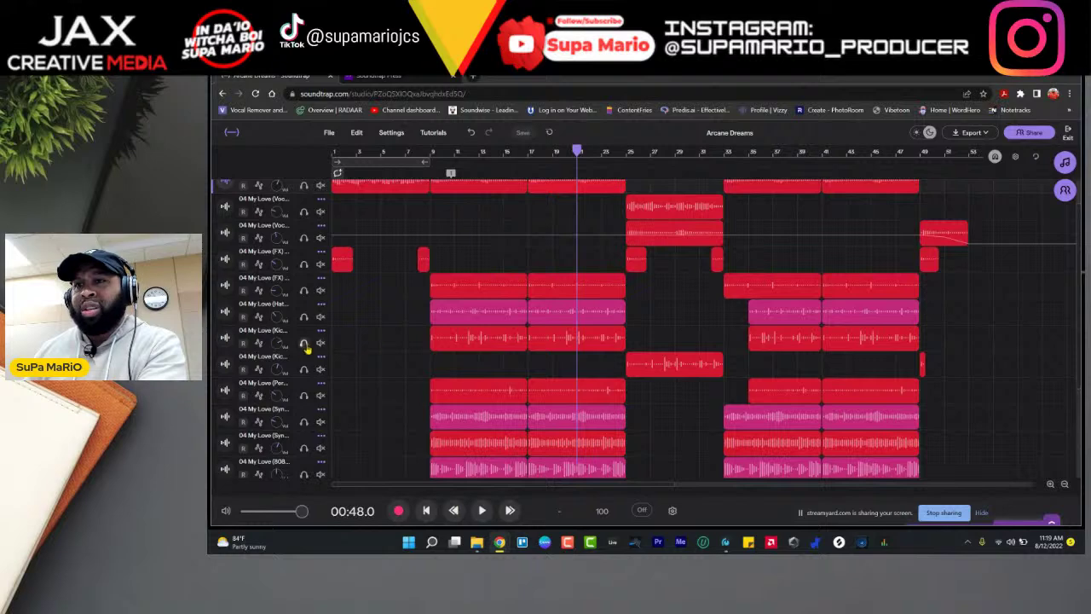
{"action": "left_click", "coordinate": [432, 166]}
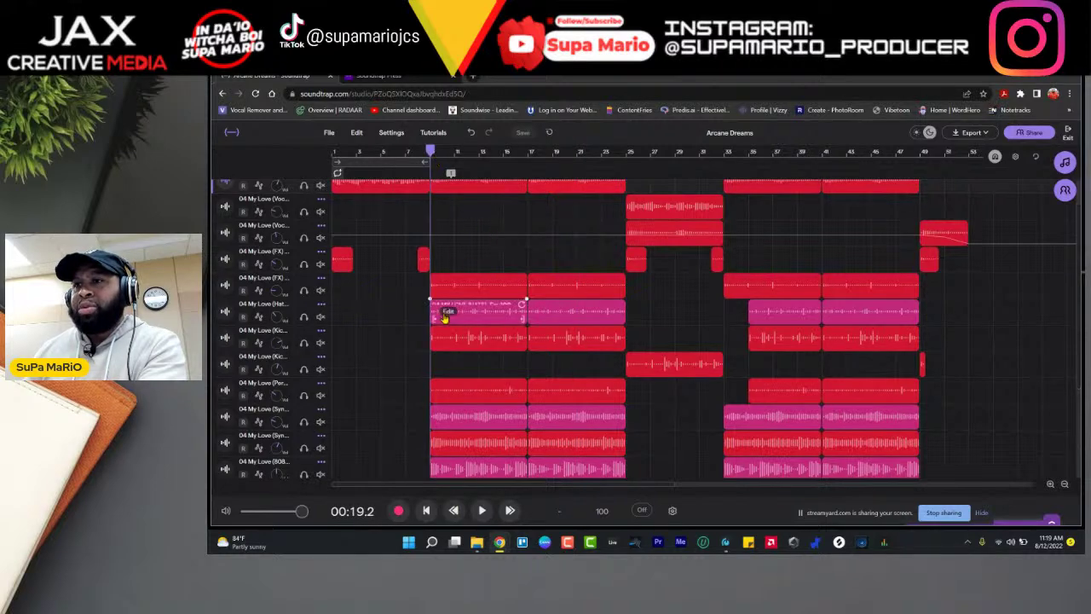
{"action": "key", "text": "space"}
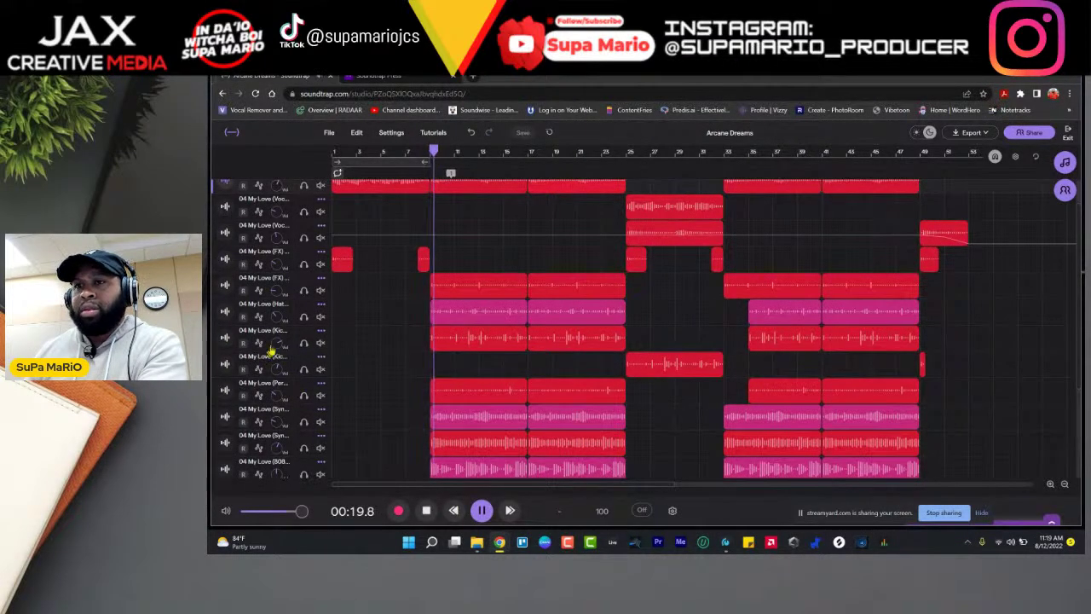
{"action": "left_click", "coordinate": [304, 342]}
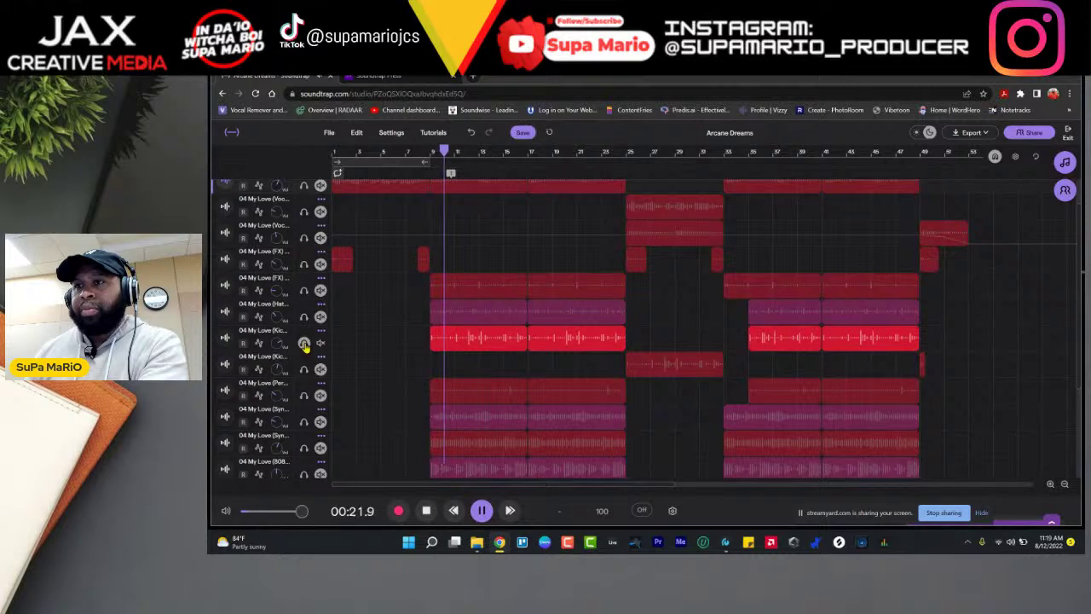
{"action": "scroll", "coordinate": [327, 324], "scroll_direction": "up", "scroll_amount": 1}
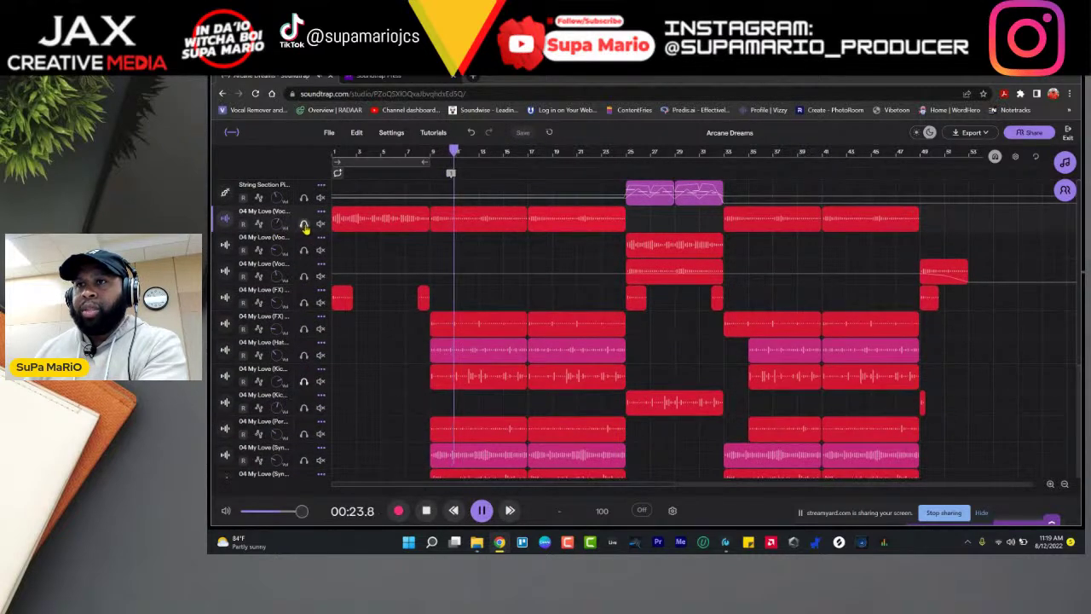
Step: Solo the first vocal track, listen to it until about 00:30.6, stop playback and release the solo
{"action": "left_click", "coordinate": [304, 223]}
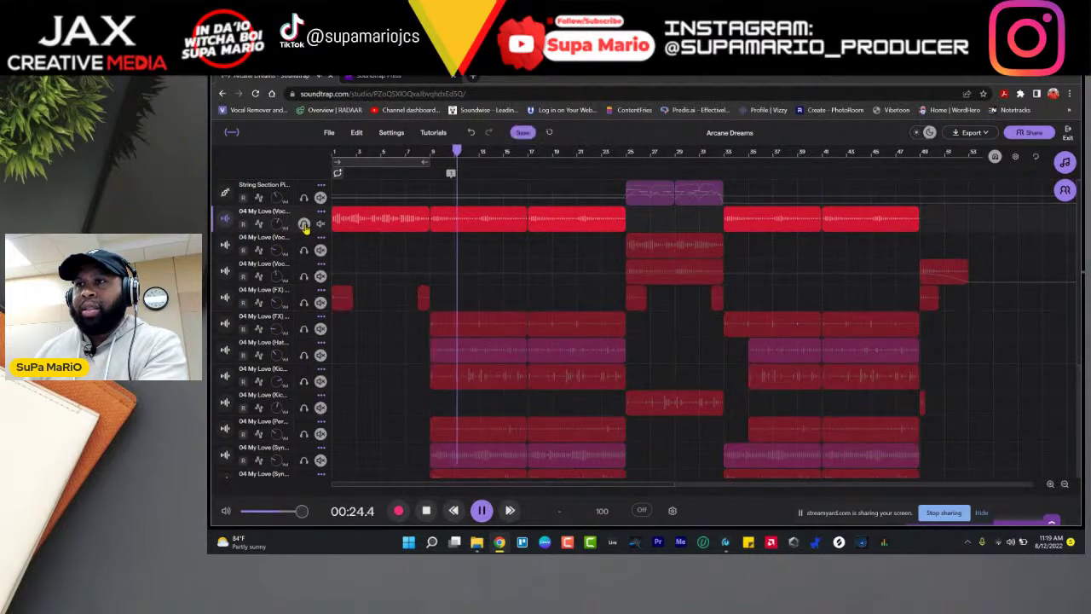
{"action": "right_click", "coordinate": [468, 228]}
{"action": "left_click", "coordinate": [448, 221]}
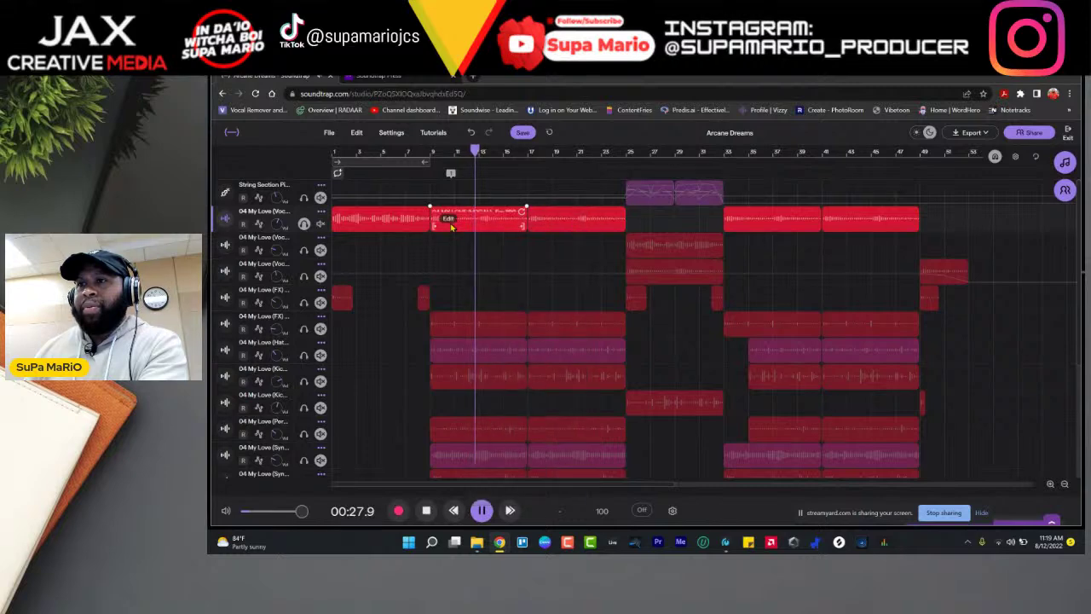
{"action": "left_click", "coordinate": [454, 380]}
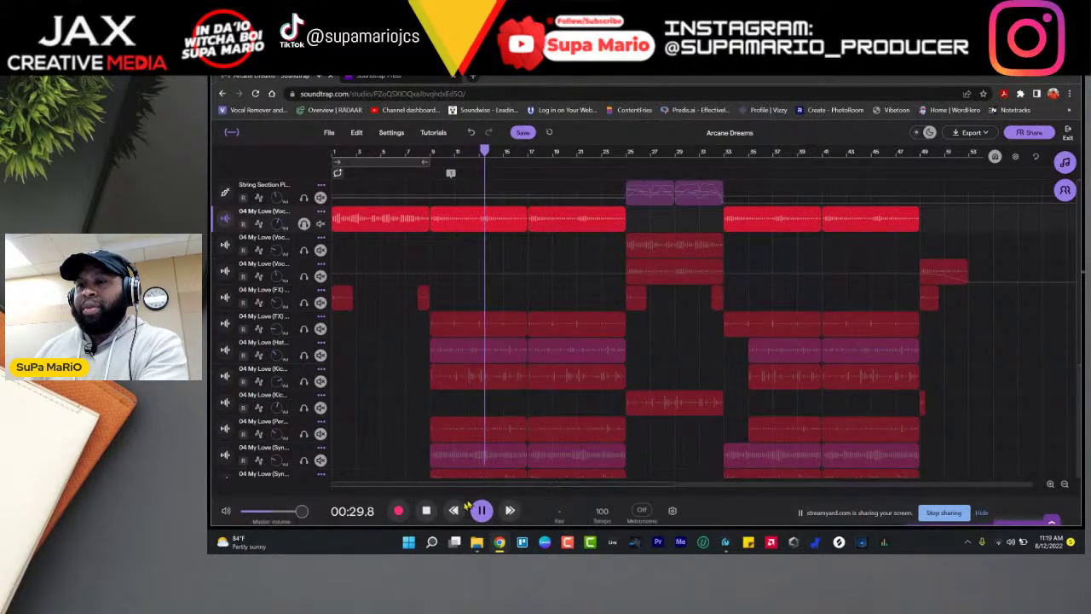
{"action": "key", "text": "space"}
{"action": "left_click", "coordinate": [447, 219]}
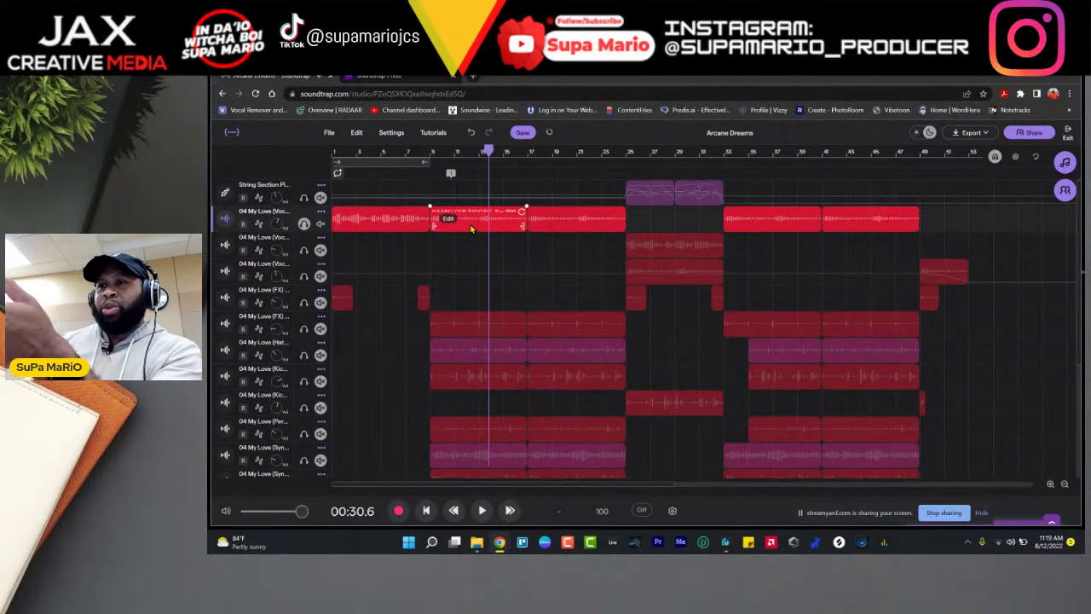
{"action": "left_click_drag", "start_coordinate": [435, 221], "coordinate": [336, 222]}
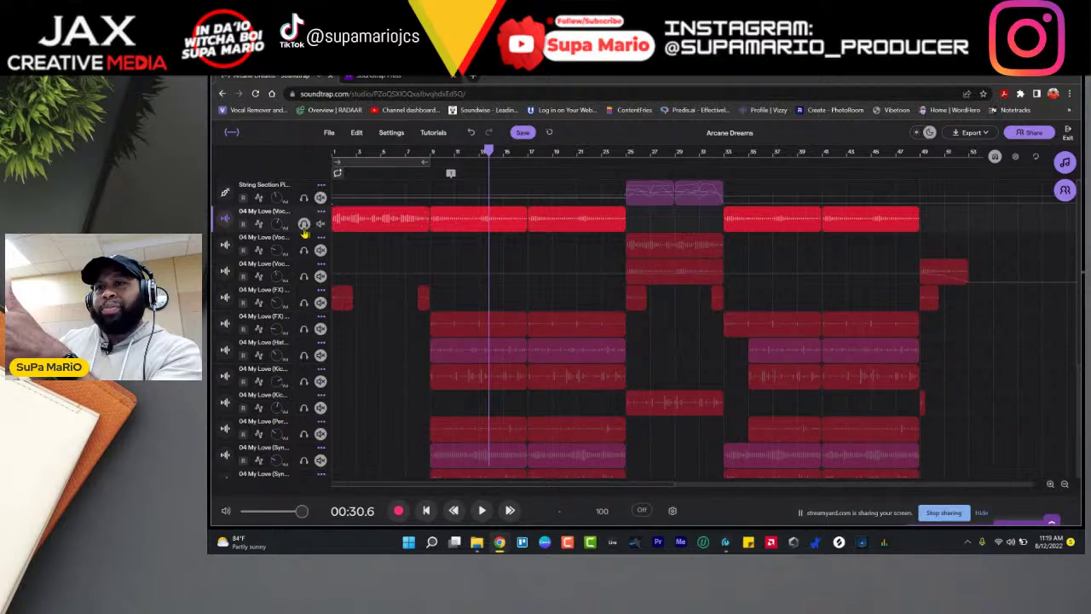
Step: Show the clip commands for the vocal region at 00:24.0, and open and close the first vocal track's effect settings
{"action": "left_click", "coordinate": [459, 228]}
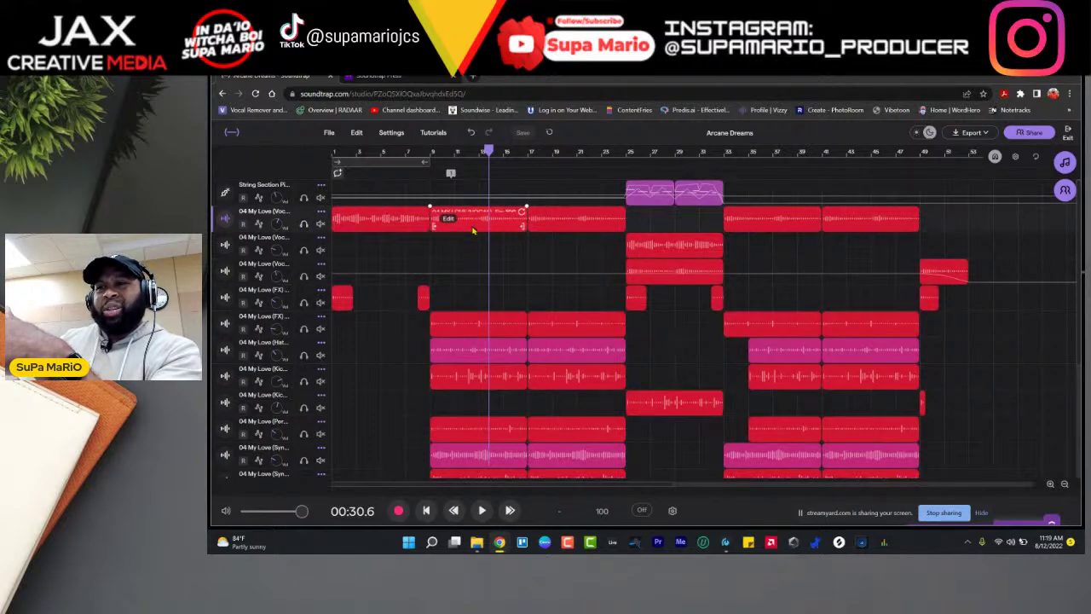
{"action": "right_click", "coordinate": [452, 223]}
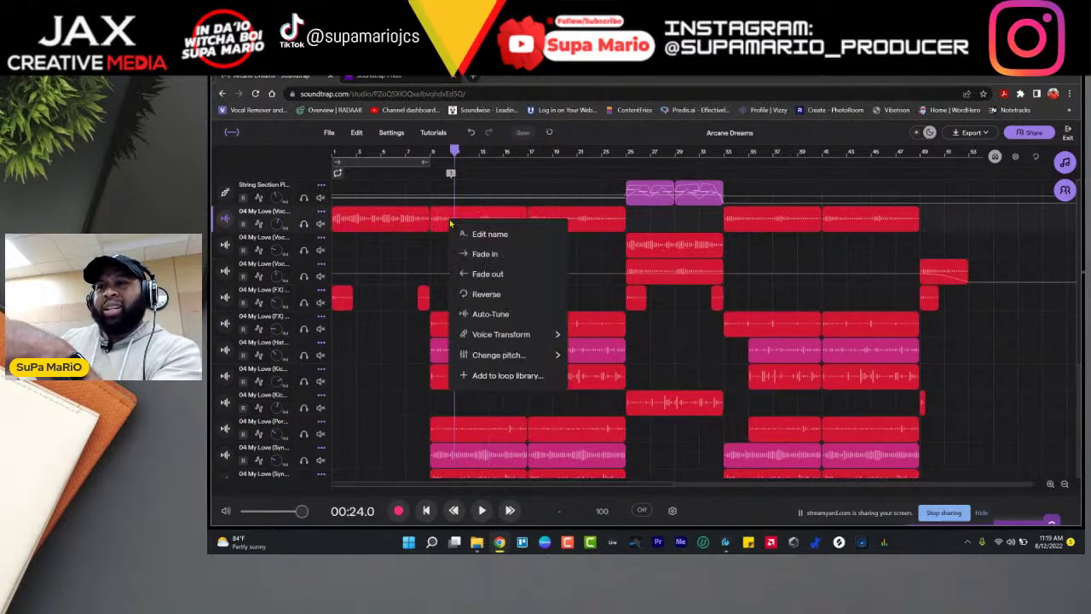
{"action": "left_click", "coordinate": [430, 273]}
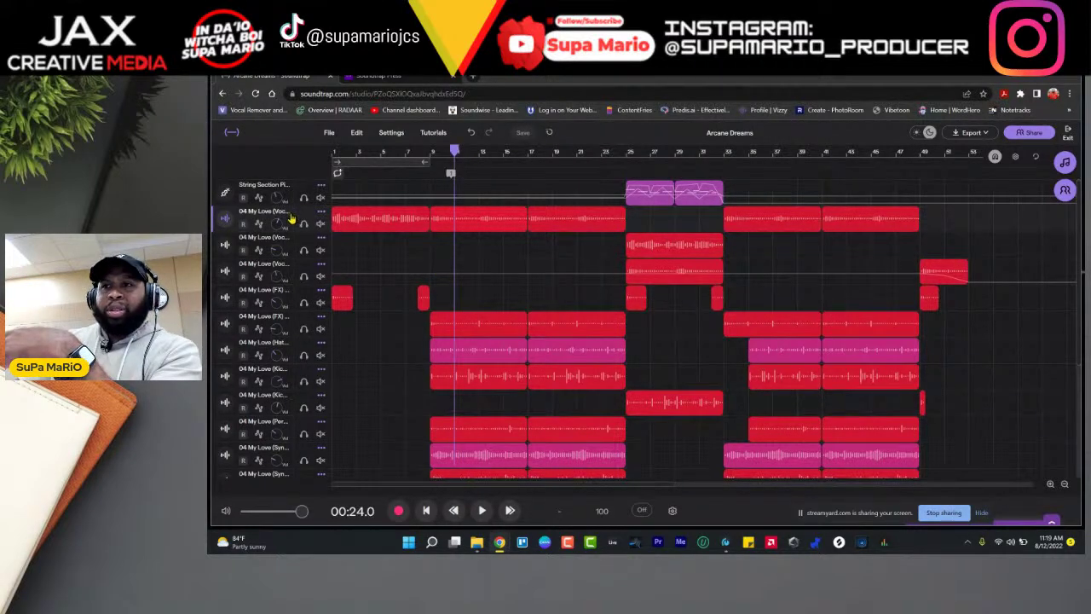
{"action": "left_click", "coordinate": [220, 220]}
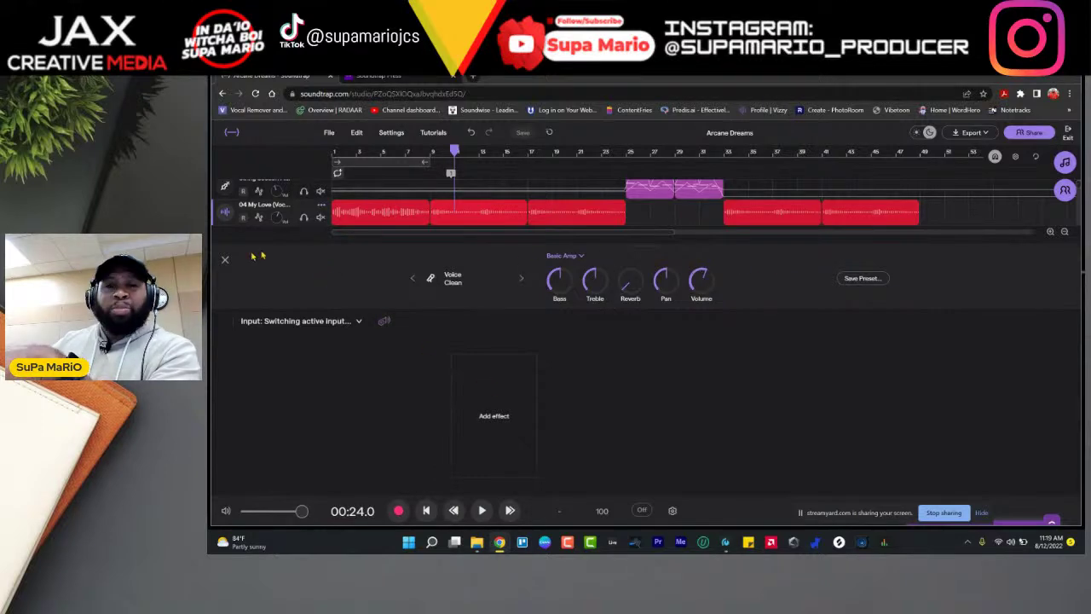
{"action": "left_click", "coordinate": [224, 260]}
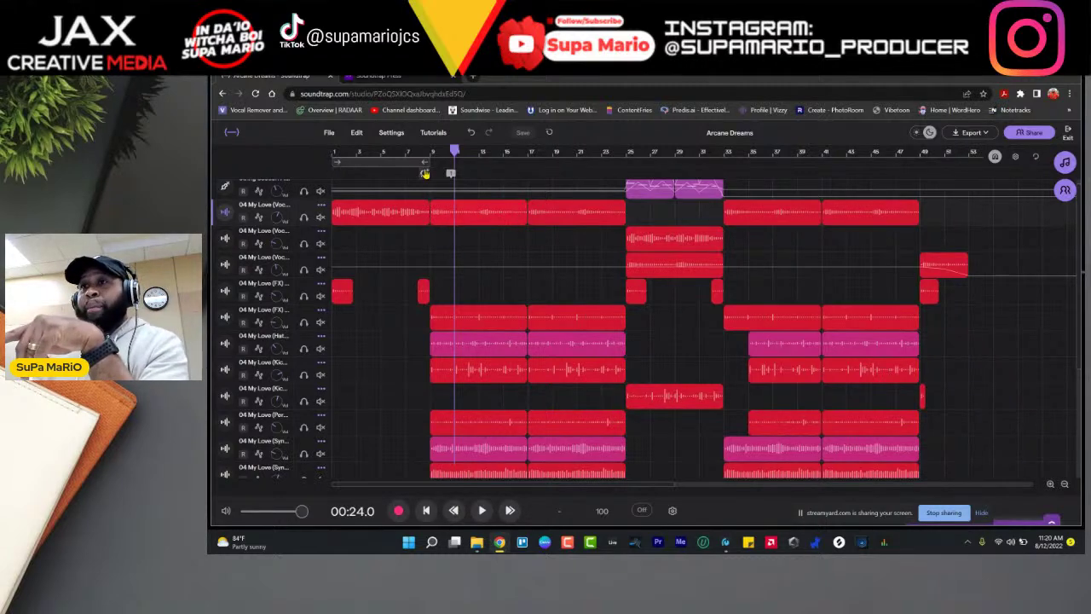
Step: Apply Auto-Tune to the first vocal track's region starting at bar 9, using the second-heaviest strength and All notes (chromatic)
{"action": "left_click", "coordinate": [356, 133]}
{"action": "left_click", "coordinate": [395, 374]}
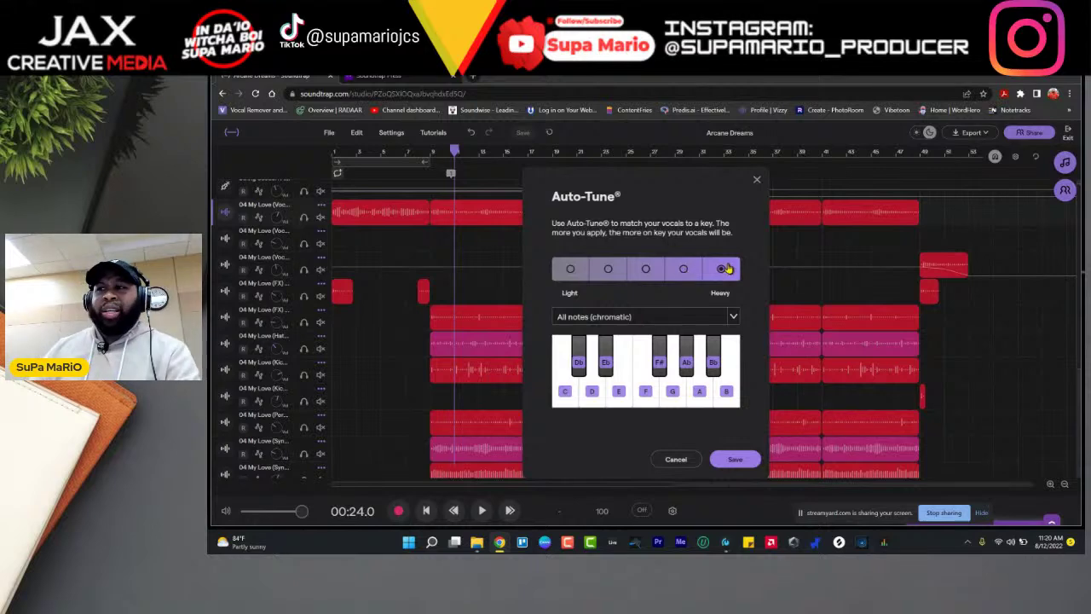
{"action": "left_click", "coordinate": [683, 269]}
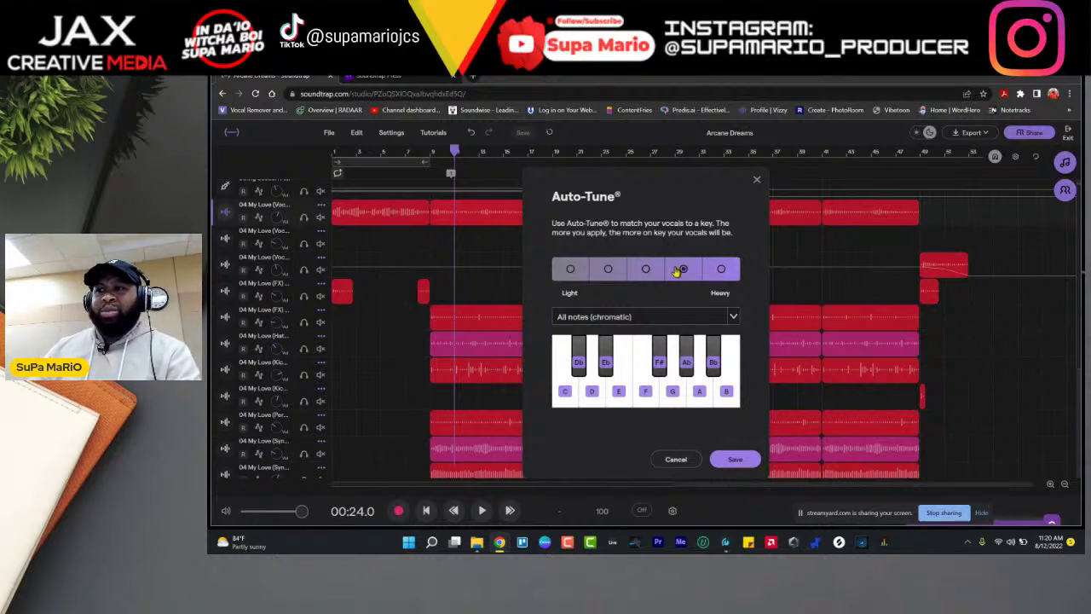
{"action": "left_click", "coordinate": [607, 321]}
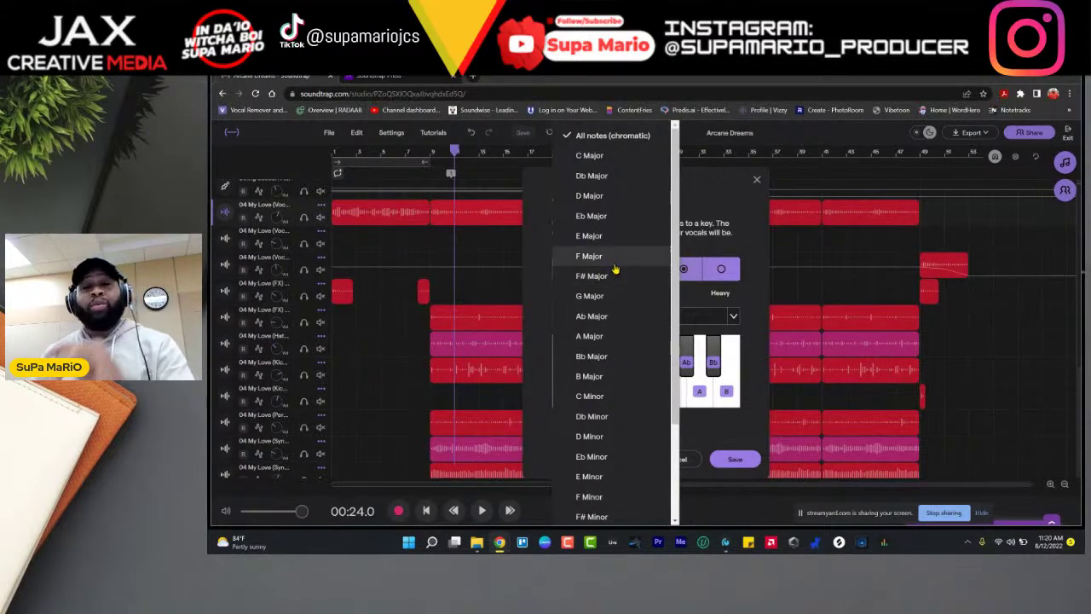
{"action": "scroll", "coordinate": [610, 316], "scroll_direction": "down", "scroll_amount": 2}
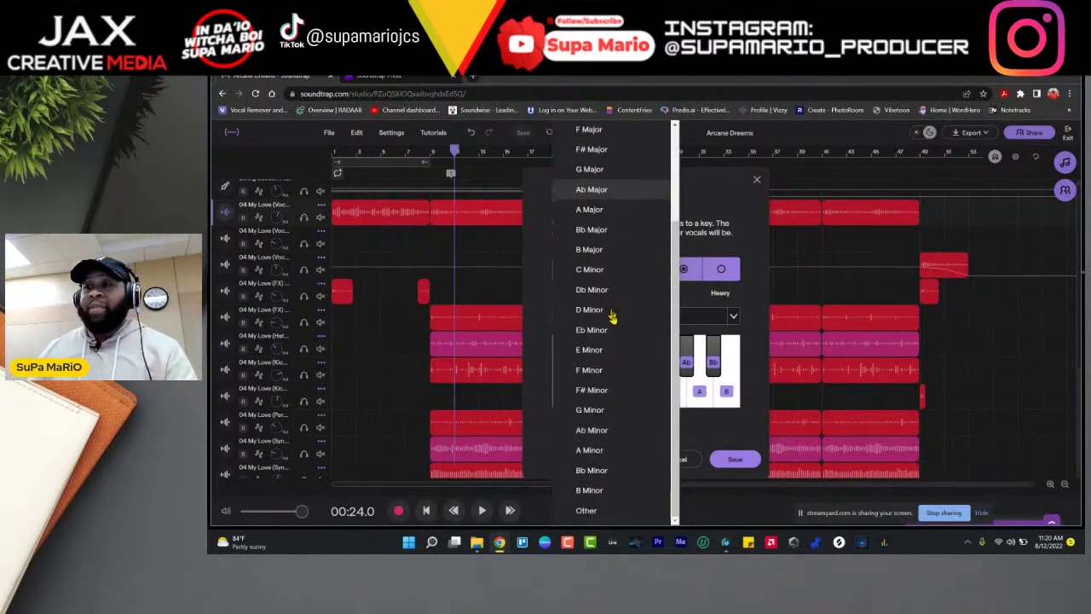
{"action": "scroll", "coordinate": [630, 430], "scroll_direction": "up", "scroll_amount": 2}
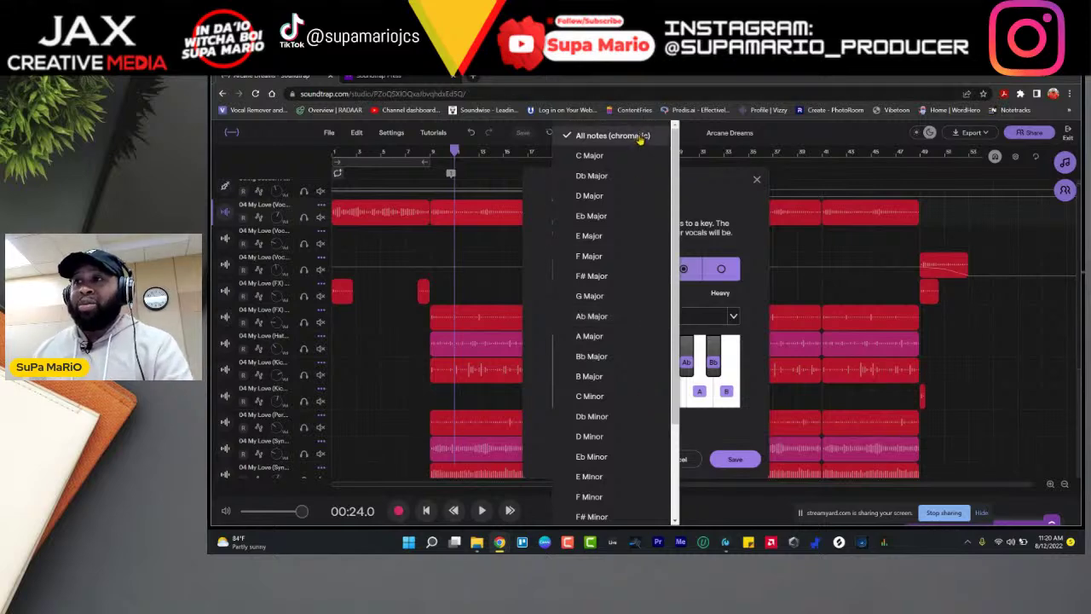
{"action": "left_click", "coordinate": [639, 138]}
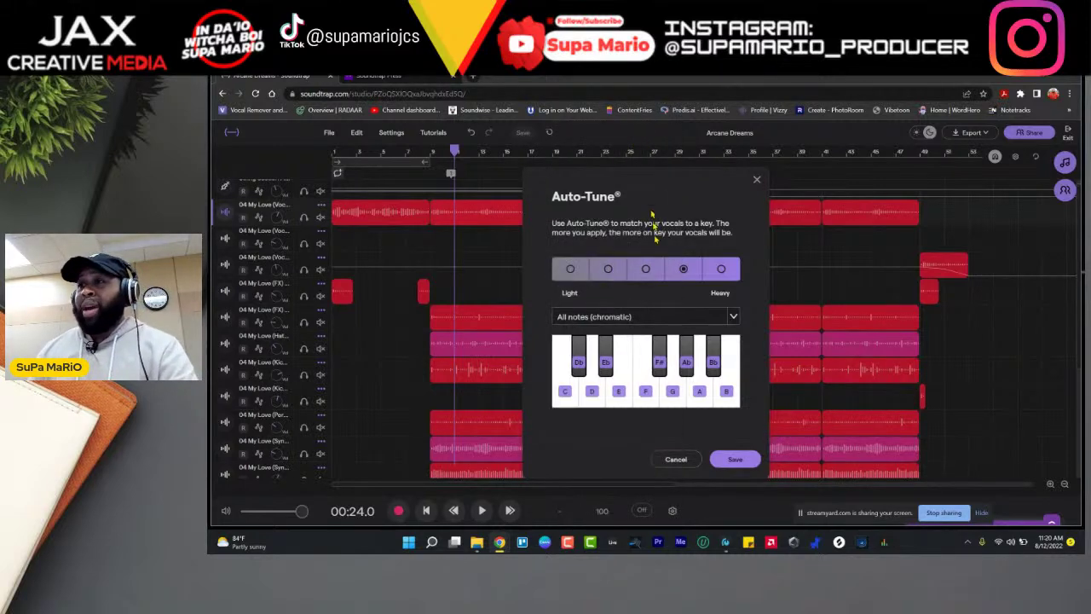
{"action": "left_click", "coordinate": [734, 461]}
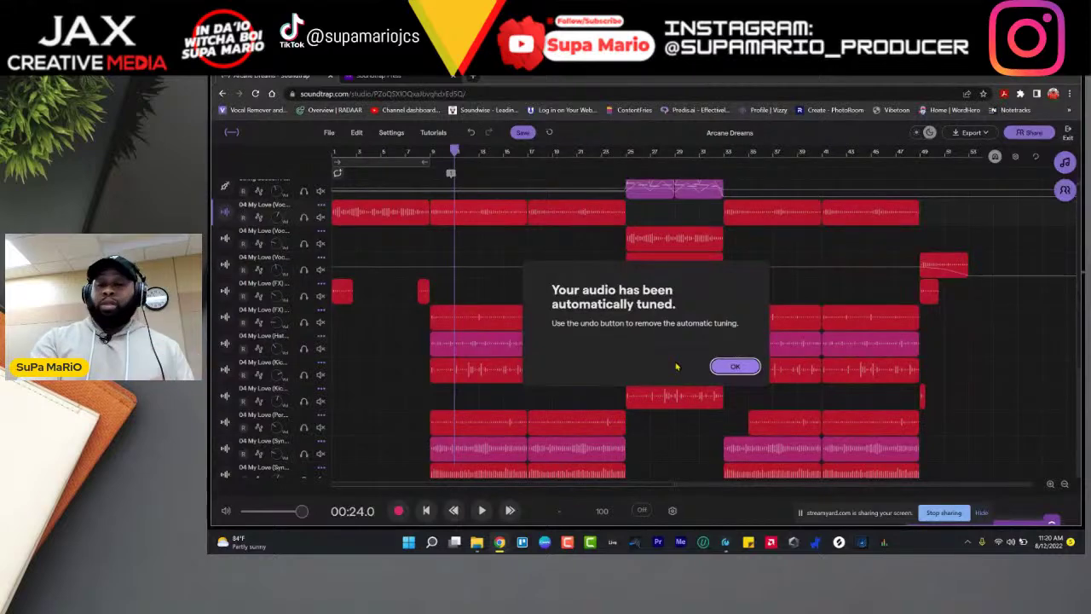
{"action": "left_click", "coordinate": [735, 366]}
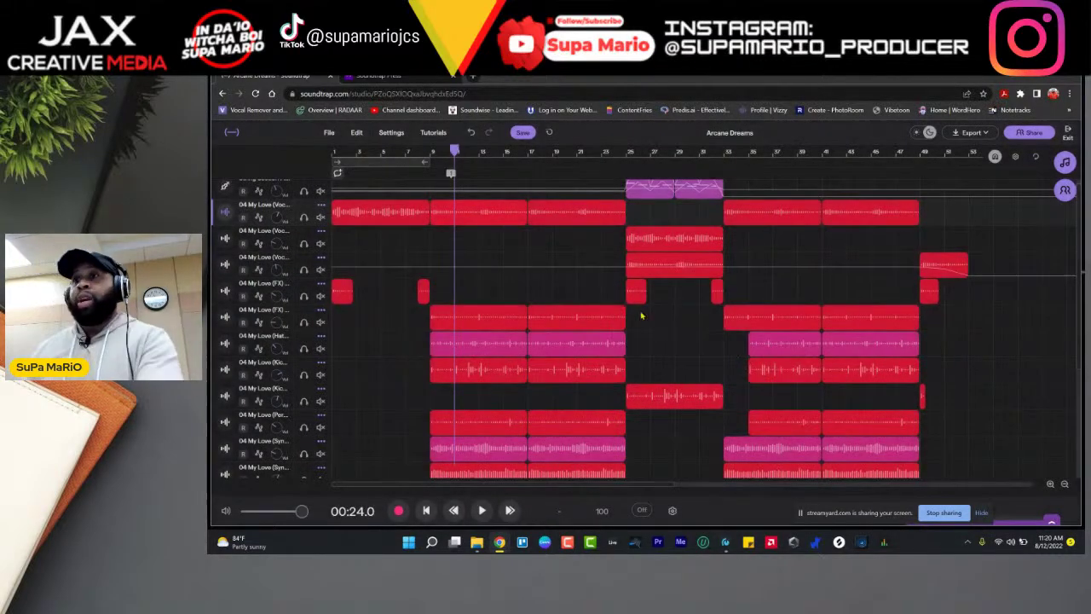
Step: Solo the first vocal track, listen to it from 00:19.2 until about 00:33.2, stop playback and release the solo
{"action": "left_click", "coordinate": [431, 152]}
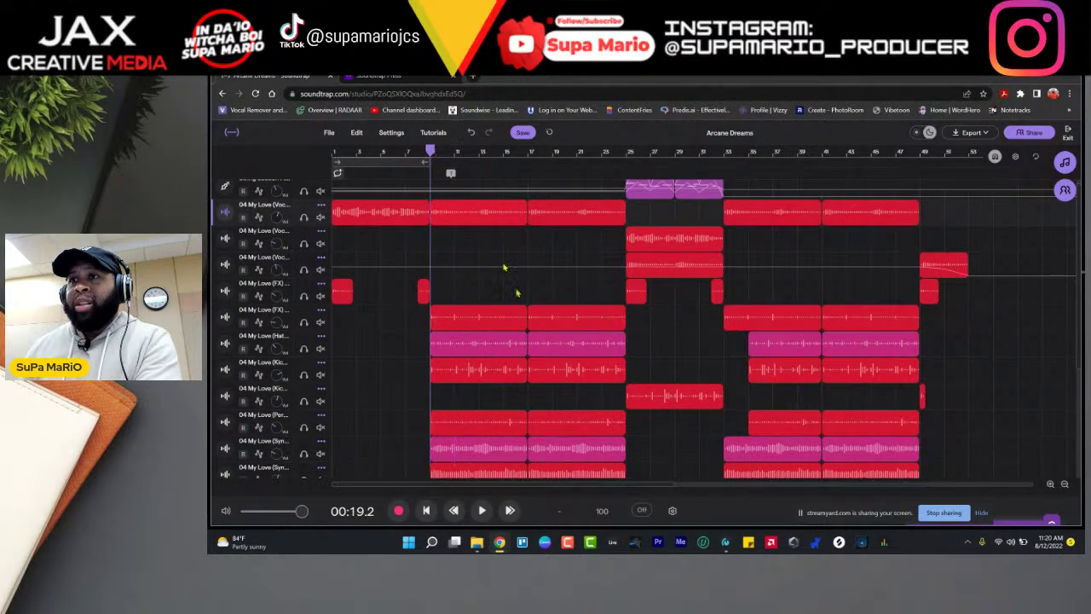
{"action": "key", "text": "space"}
{"action": "key", "text": "space"}
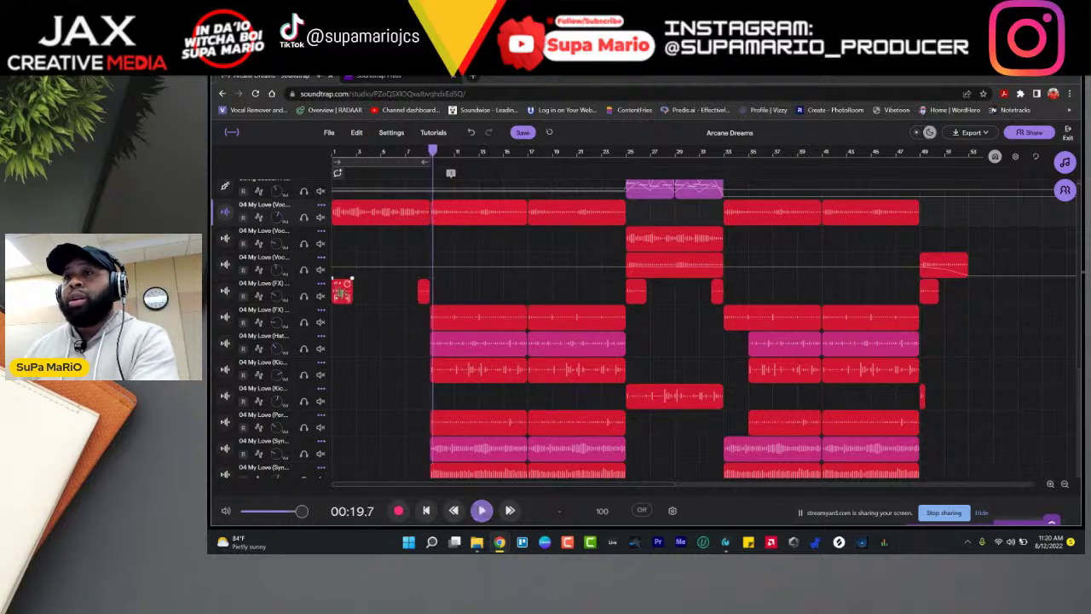
{"action": "left_click", "coordinate": [303, 216]}
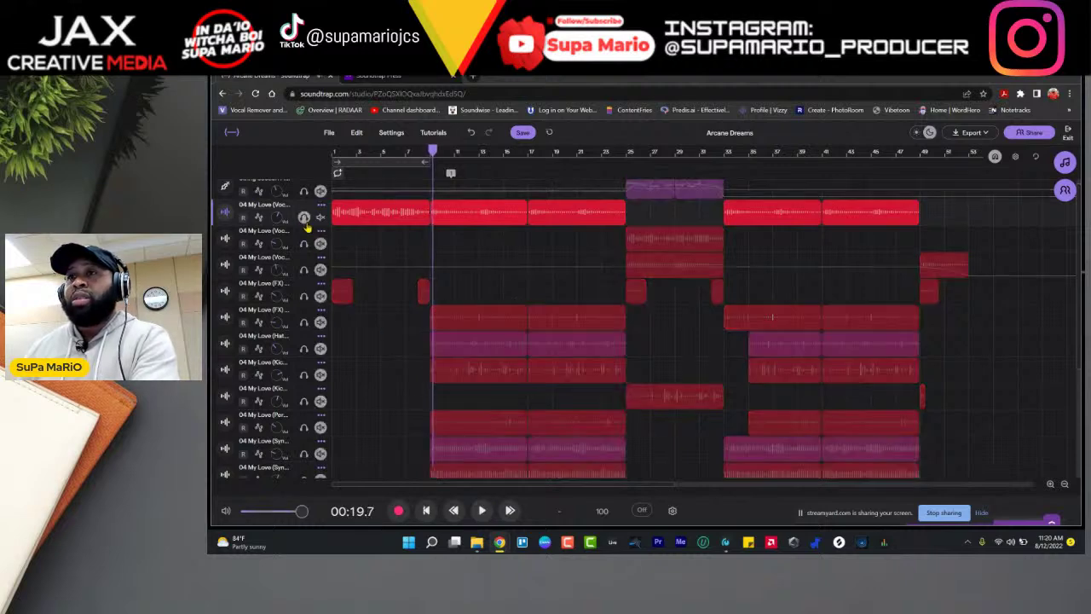
{"action": "key", "text": "space"}
{"action": "left_click", "coordinate": [455, 218]}
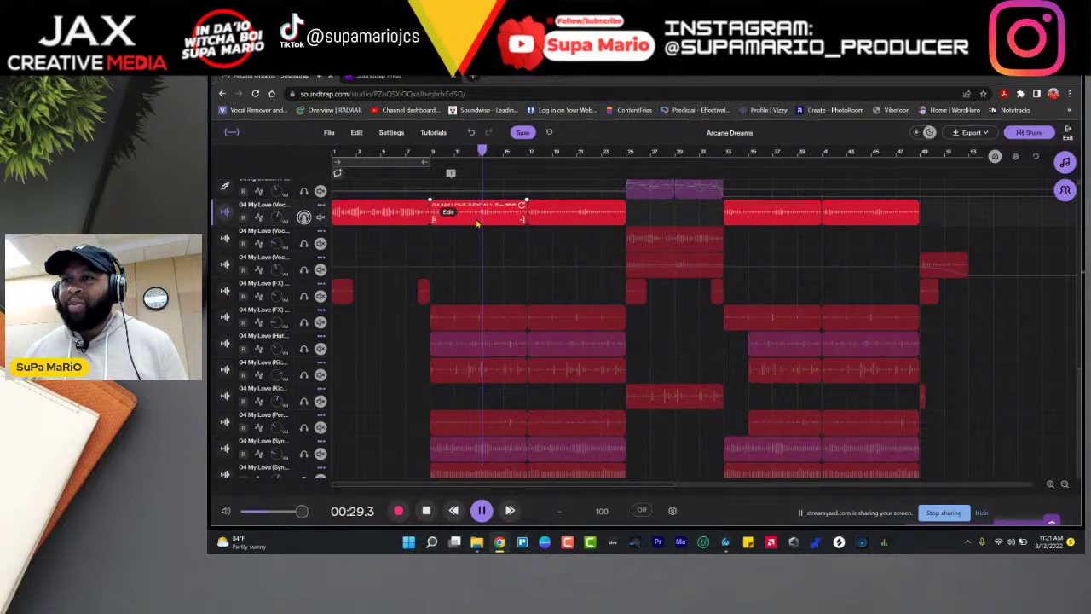
{"action": "left_click", "coordinate": [305, 219]}
{"action": "key", "text": "space"}
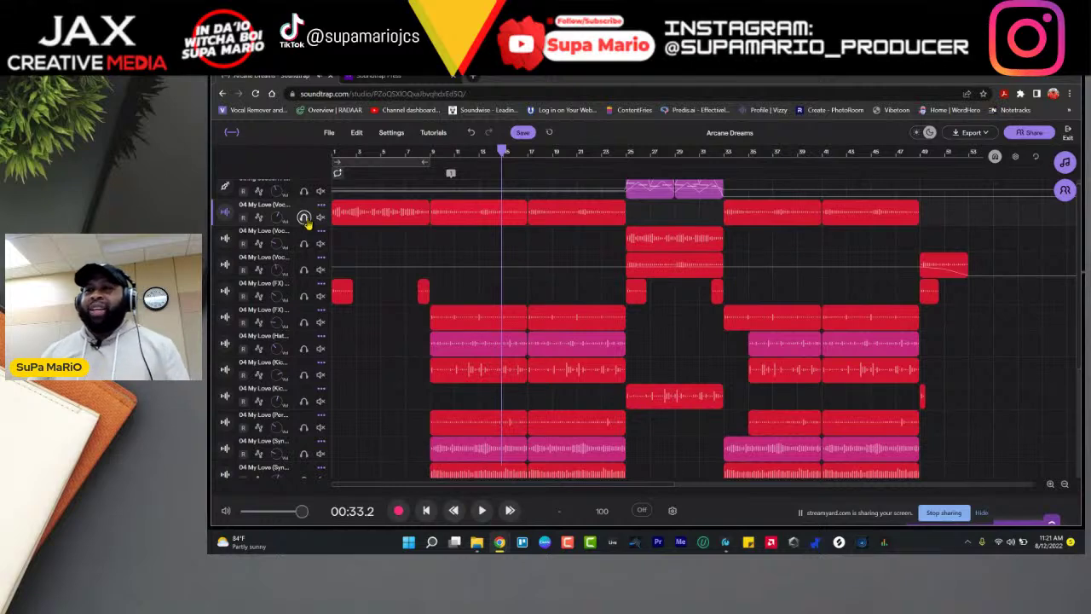
Step: Undo the latest solo off and solo on changes and the Auto-Tune on the first vocal track
{"action": "mouse_move", "coordinate": [358, 216]}
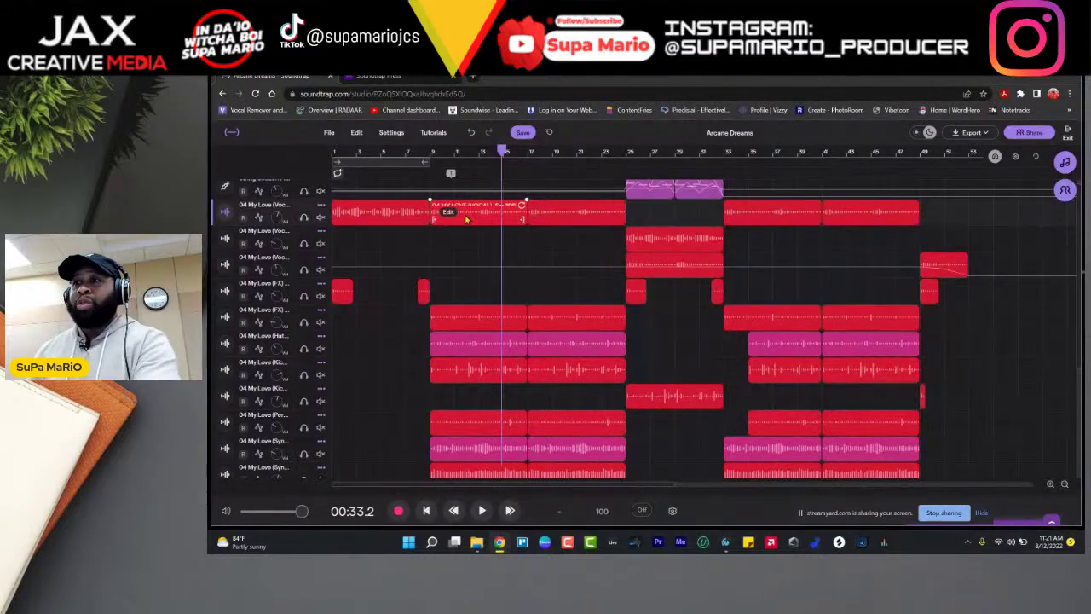
{"action": "left_click", "coordinate": [356, 129]}
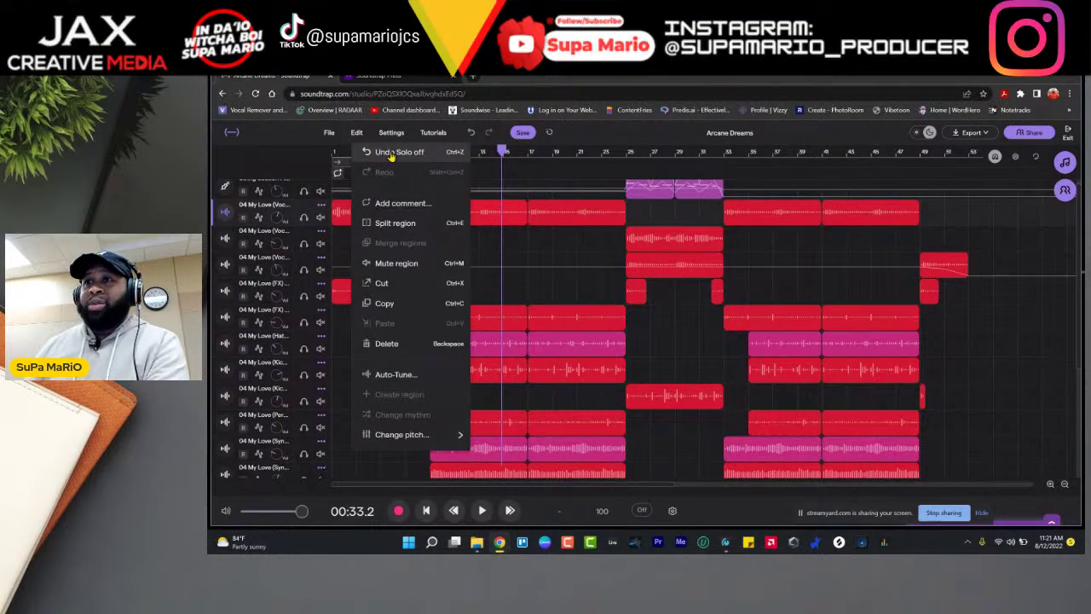
{"action": "left_click", "coordinate": [390, 151]}
{"action": "left_click", "coordinate": [357, 133]}
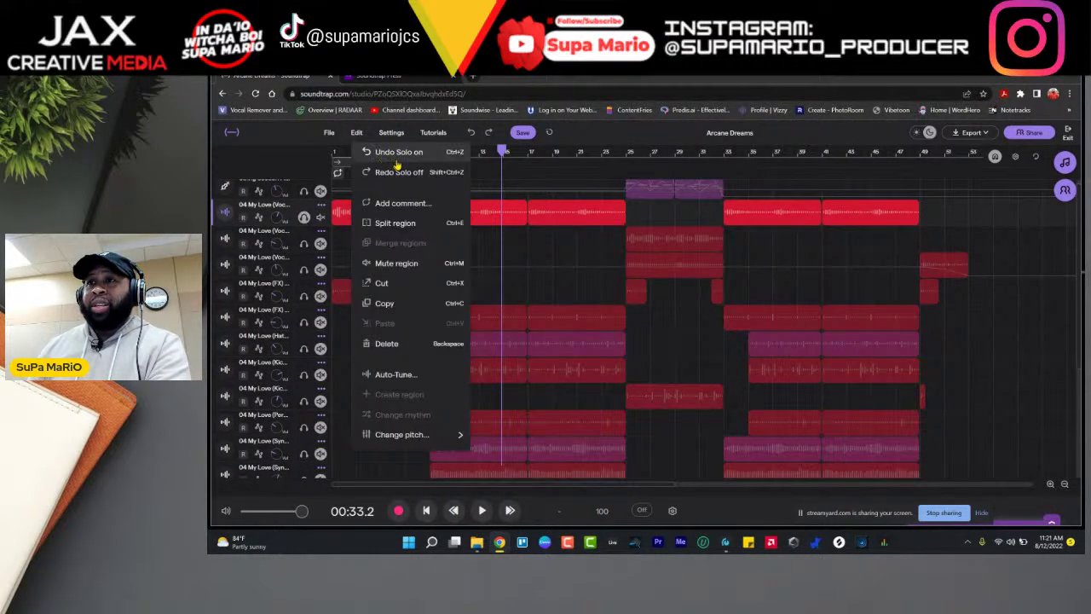
{"action": "left_click", "coordinate": [396, 156]}
{"action": "left_click", "coordinate": [356, 132]}
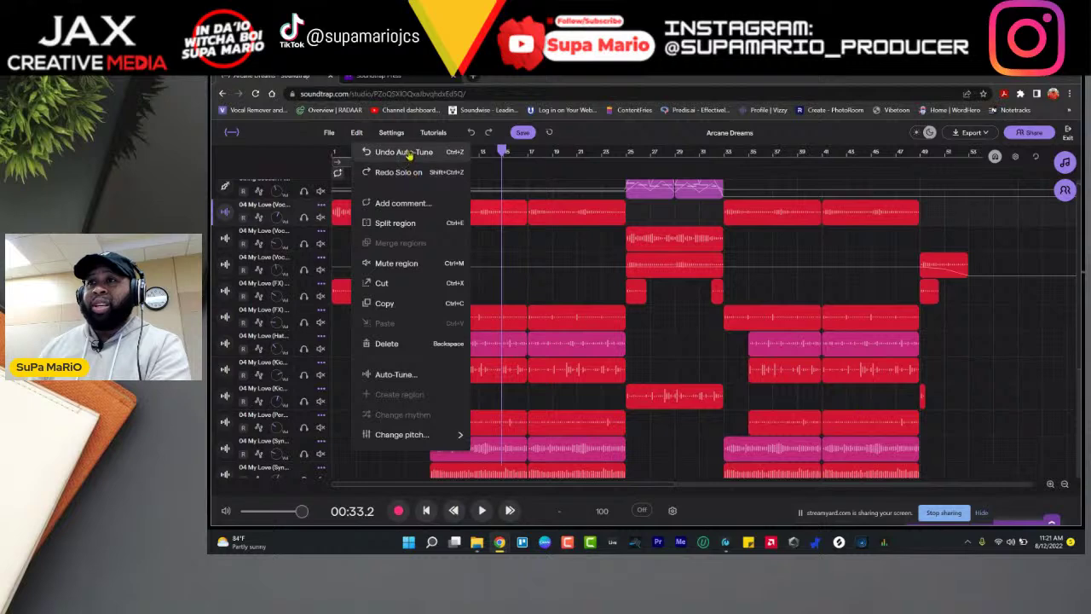
{"action": "left_click", "coordinate": [409, 153]}
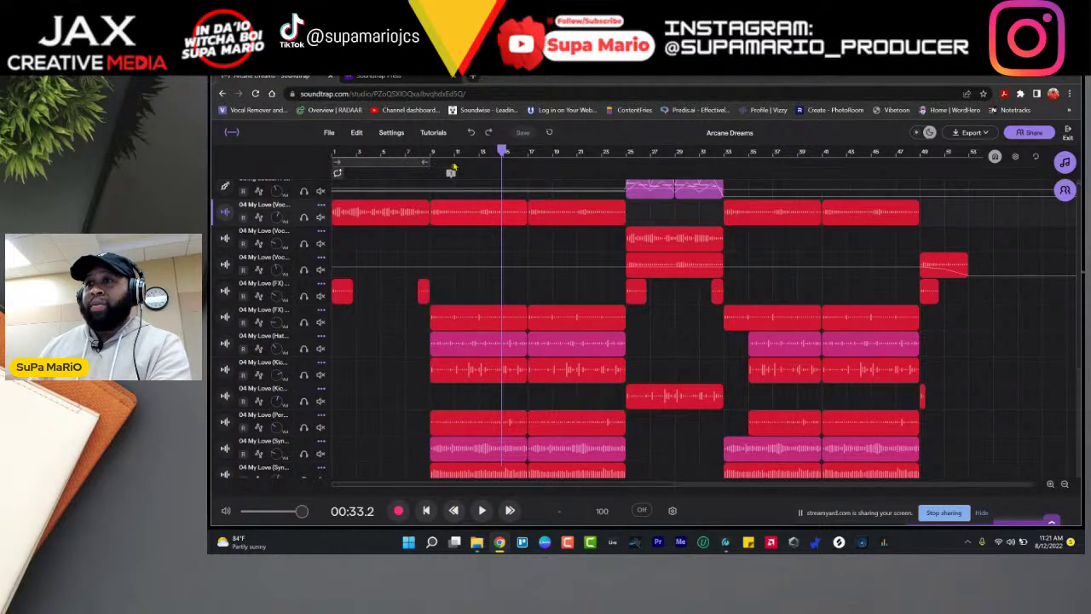
Step: Return the playhead to 00:19.2 and look over the vocal region's editing commands and pitch-change values
{"action": "left_click", "coordinate": [435, 152]}
{"action": "left_click", "coordinate": [357, 132]}
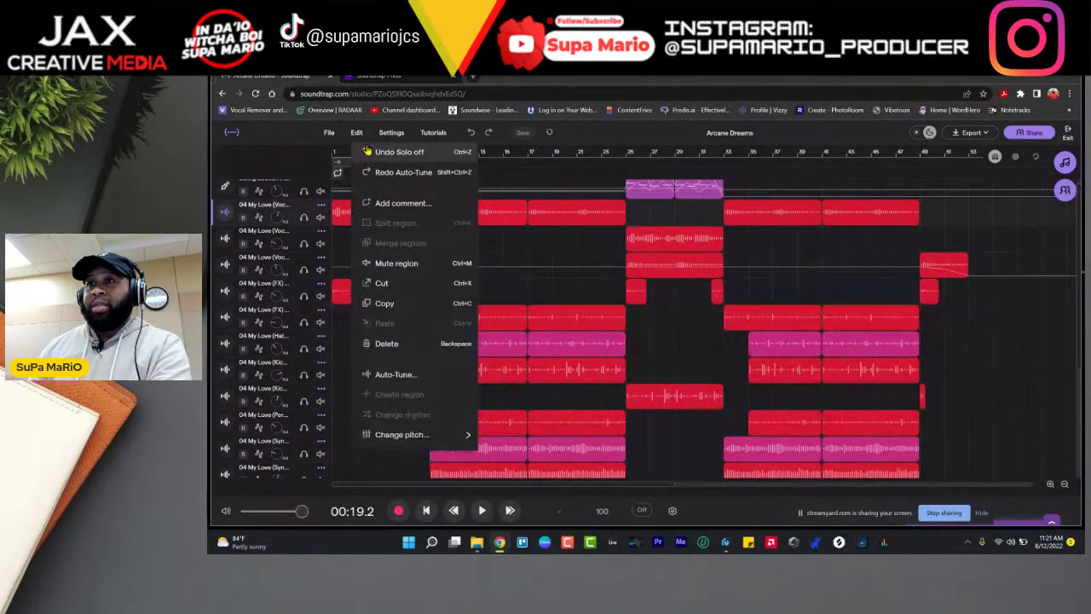
{"action": "left_click", "coordinate": [503, 245]}
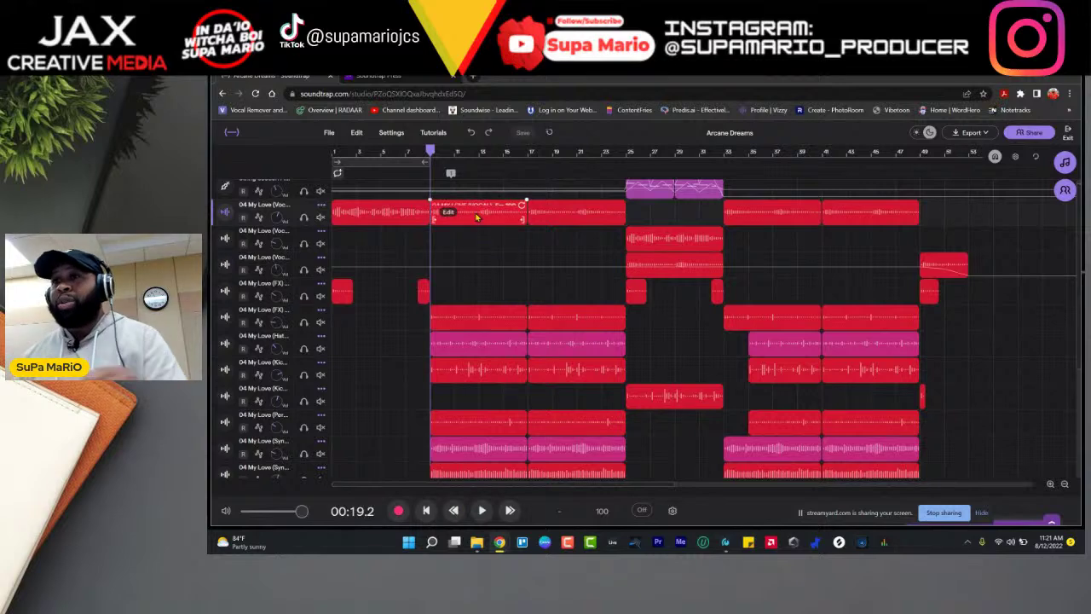
{"action": "left_click", "coordinate": [356, 132]}
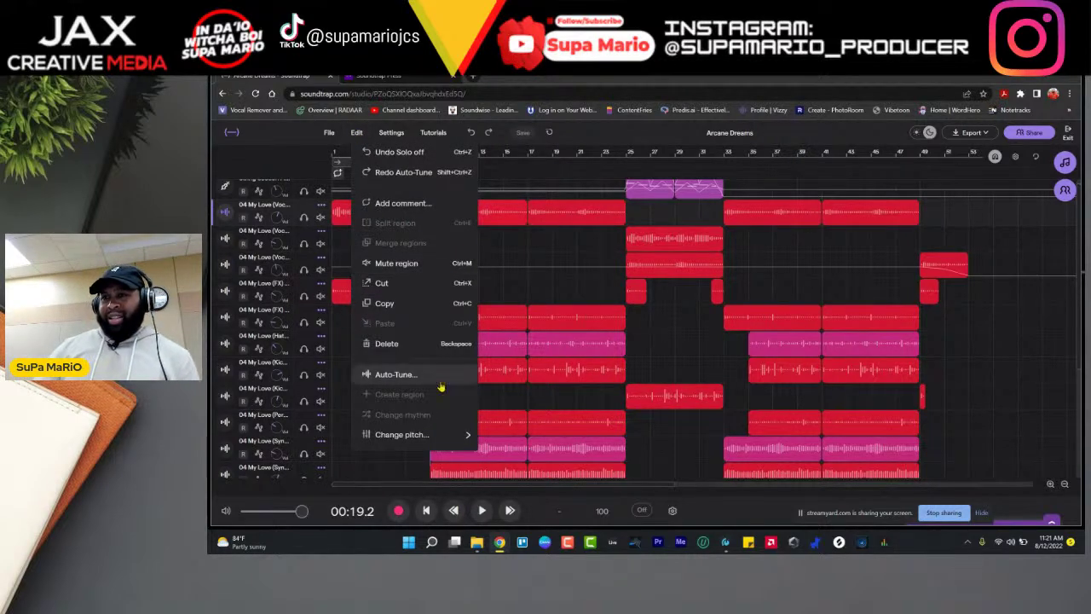
{"action": "left_click", "coordinate": [490, 293]}
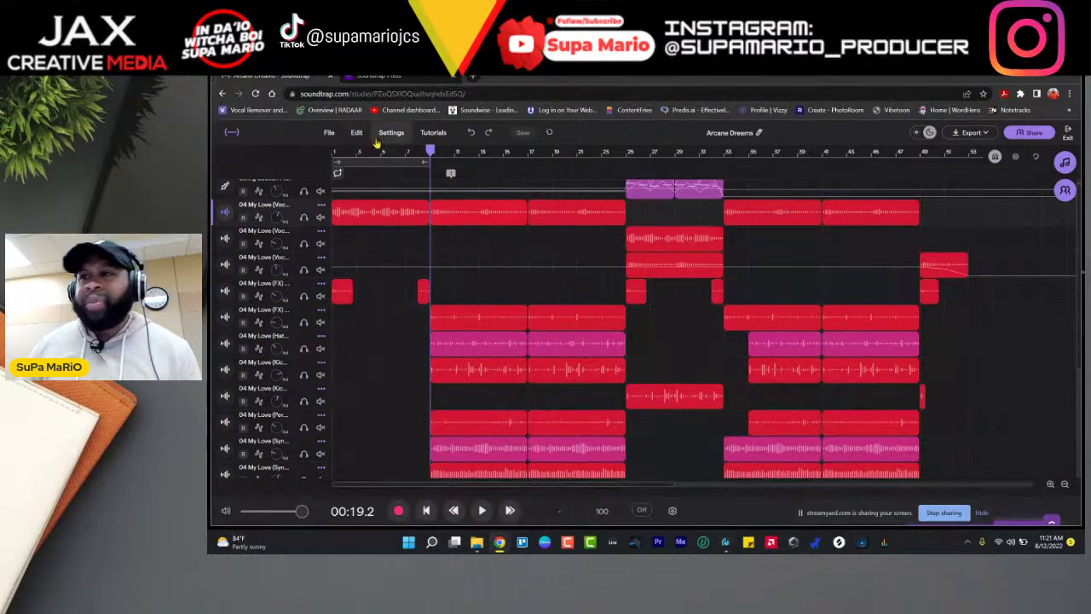
{"action": "left_click", "coordinate": [358, 134]}
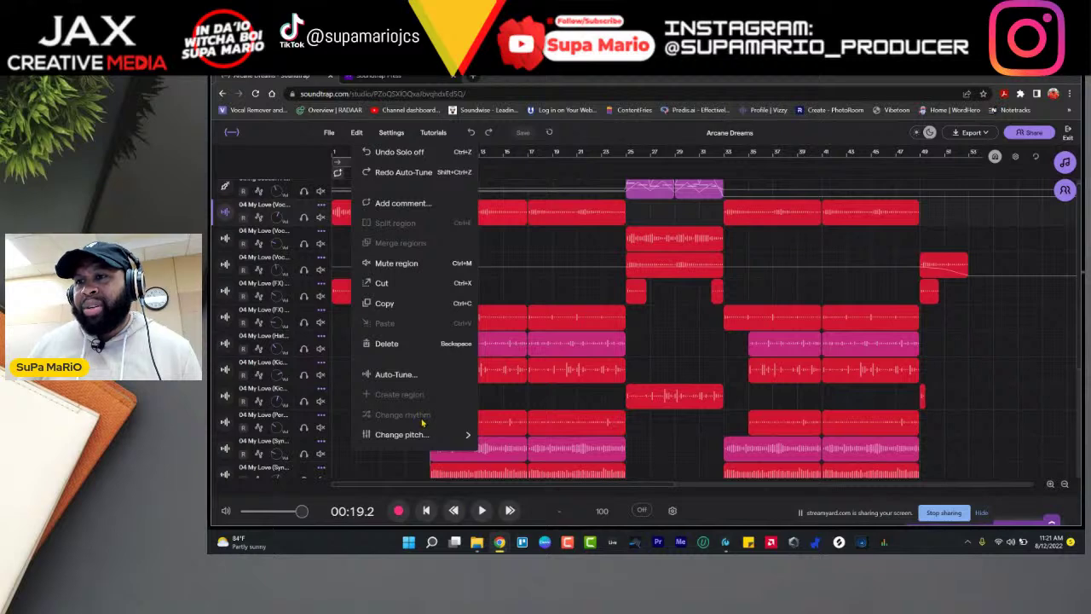
{"action": "mouse_move", "coordinate": [467, 436]}
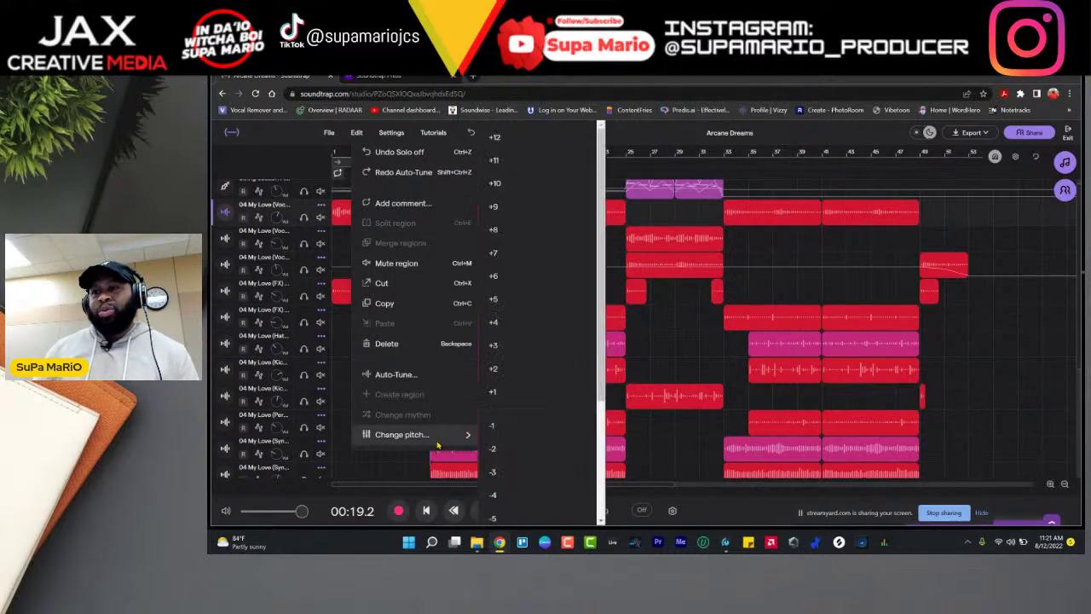
{"action": "left_click", "coordinate": [577, 323]}
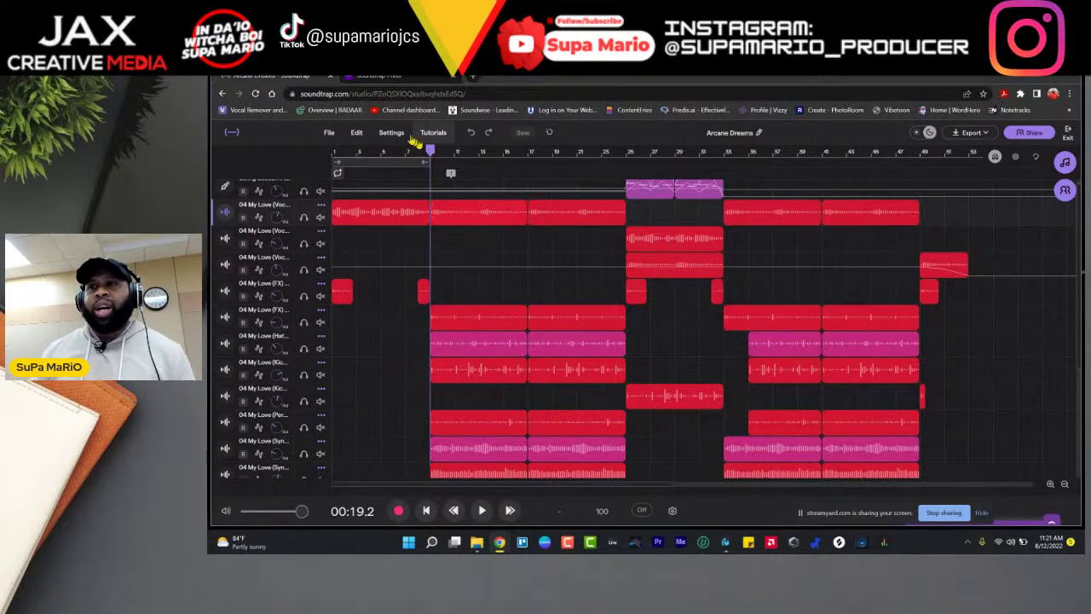
Step: Change the pitch of the first vocal track's region starting at bar 9 by +8
{"action": "left_click", "coordinate": [357, 134]}
{"action": "mouse_move", "coordinate": [417, 434]}
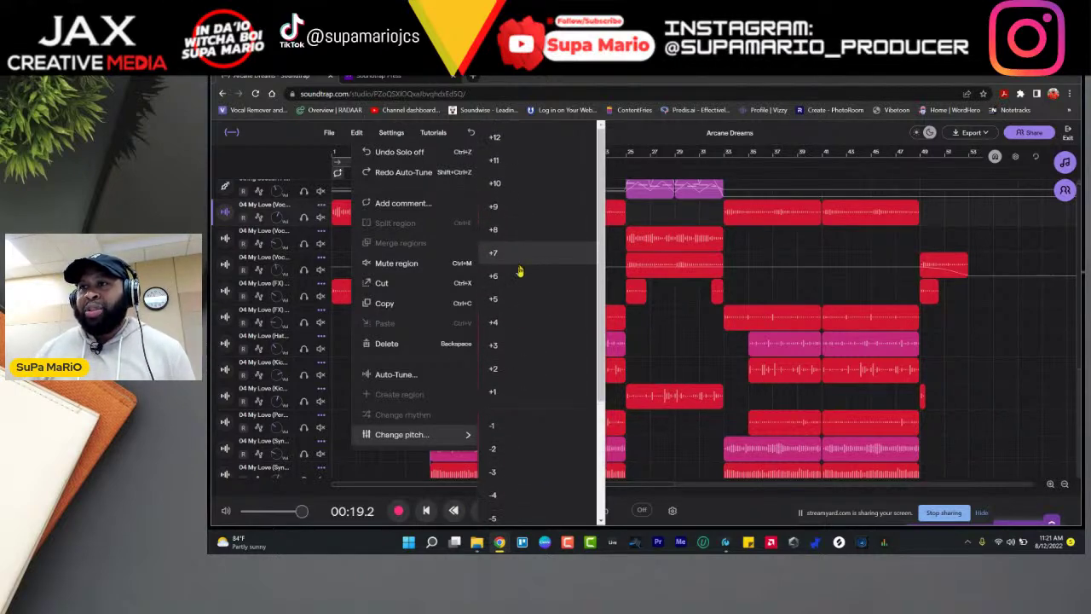
{"action": "left_click", "coordinate": [506, 235]}
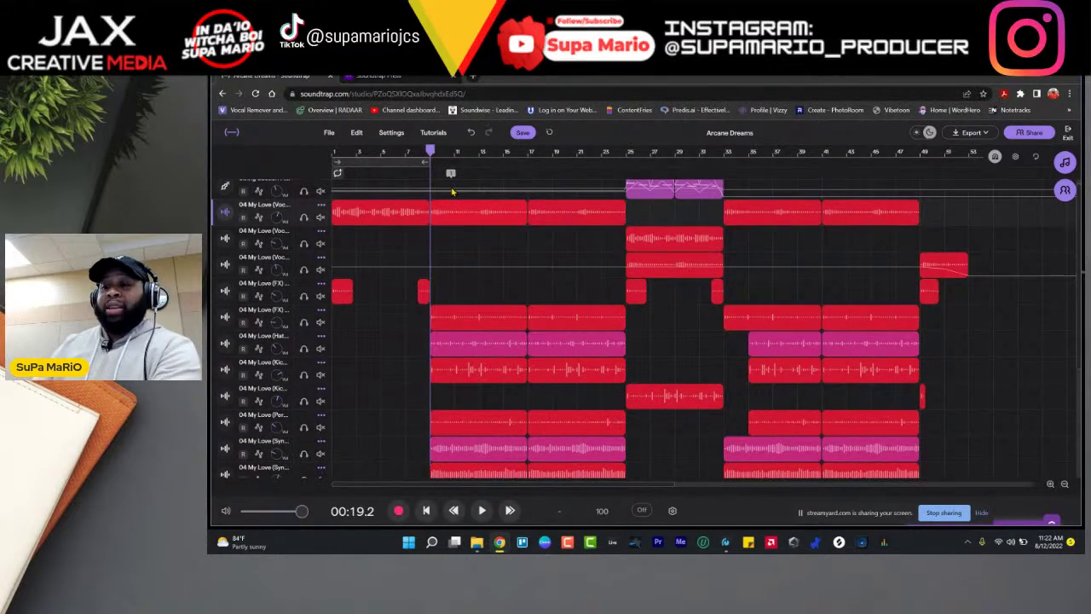
Step: Play from 00:19.2, switch the first vocal track's solo on and off to compare, and stop at about 00:33.0 with the solo released
{"action": "key", "text": "space"}
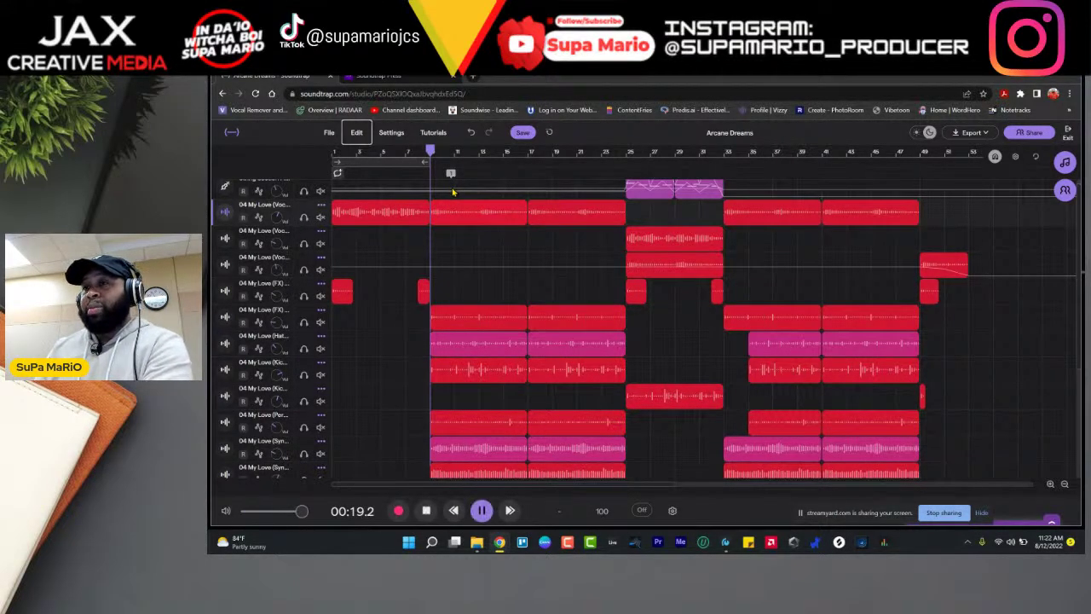
{"action": "left_click", "coordinate": [303, 219]}
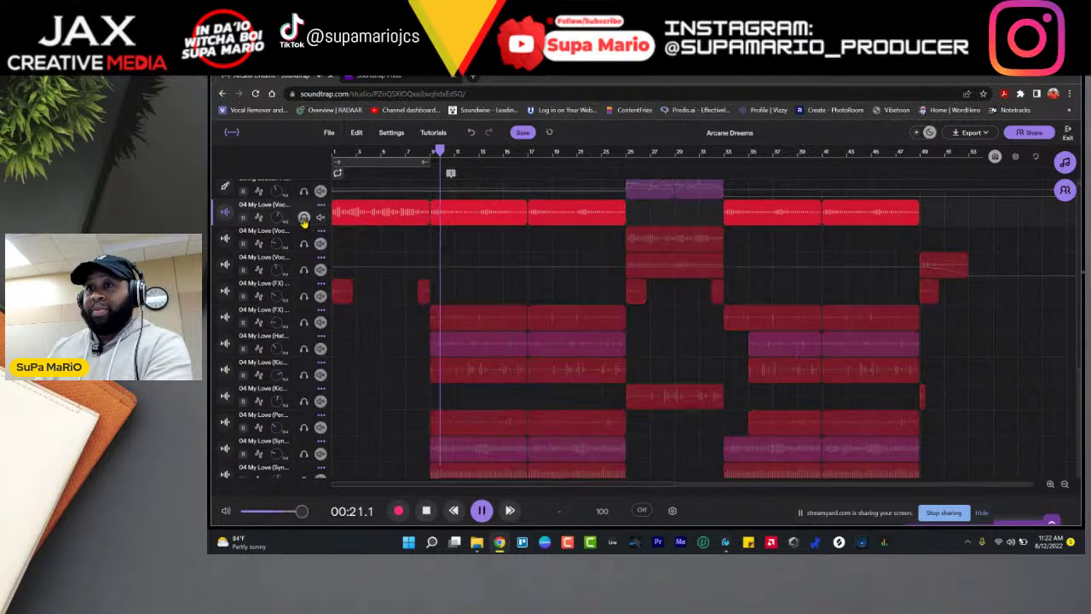
{"action": "left_click", "coordinate": [303, 218]}
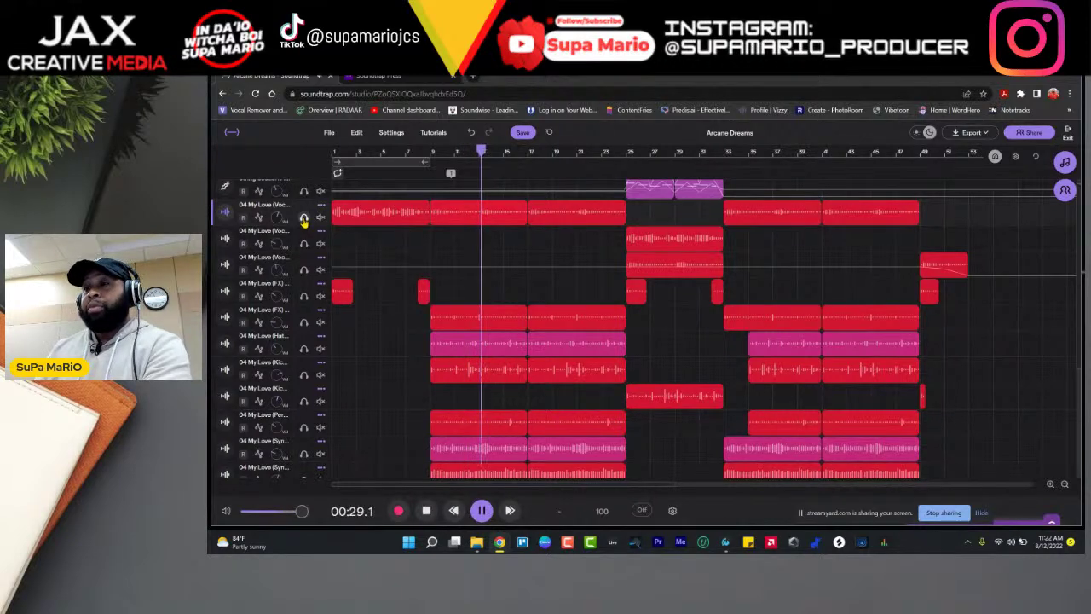
{"action": "left_click", "coordinate": [303, 218]}
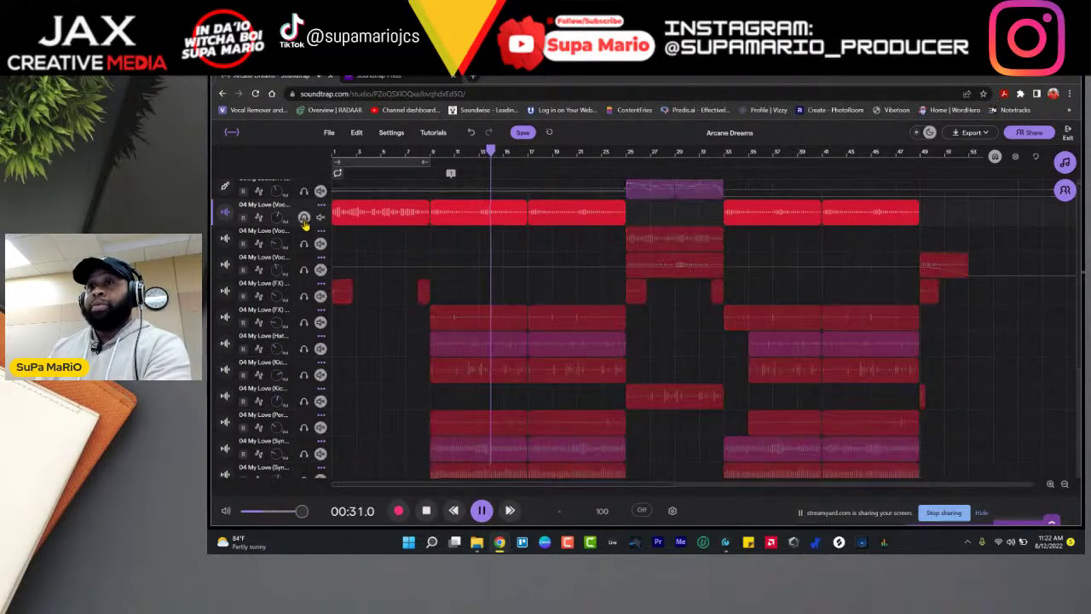
{"action": "left_click", "coordinate": [307, 218]}
{"action": "key", "text": "space"}
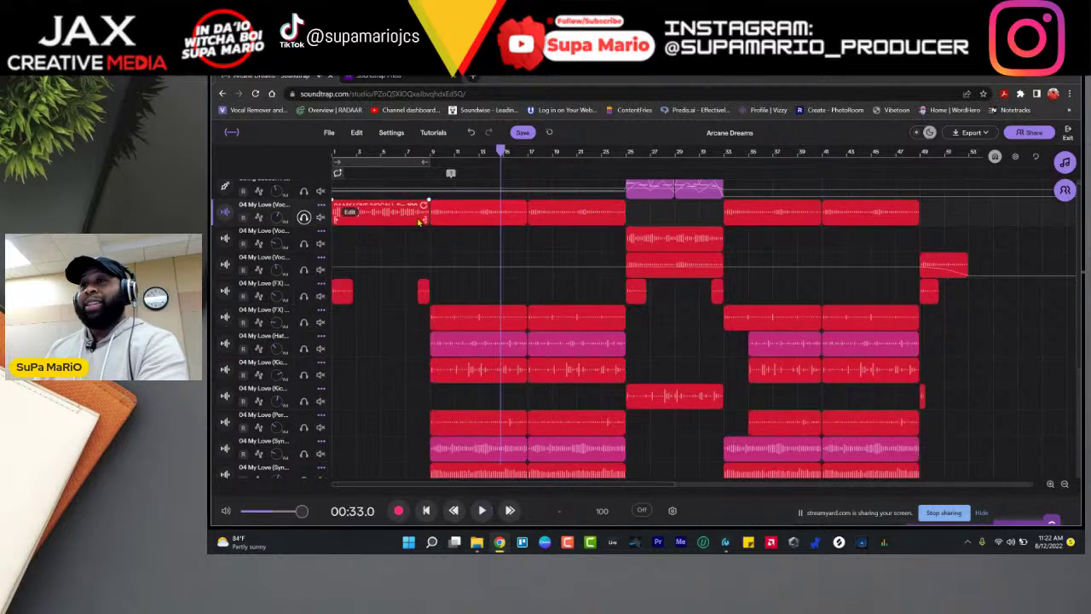
Step: Undo the first vocal track's most recent solo off and solo on changes
{"action": "right_click", "coordinate": [468, 209]}
{"action": "left_click", "coordinate": [518, 207]}
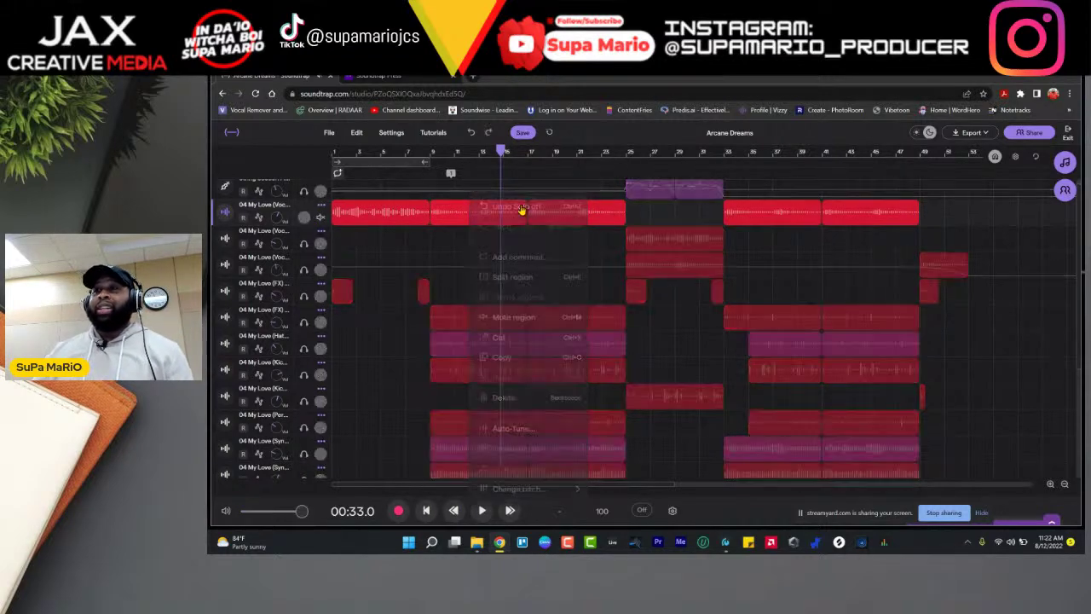
{"action": "right_click", "coordinate": [478, 217]}
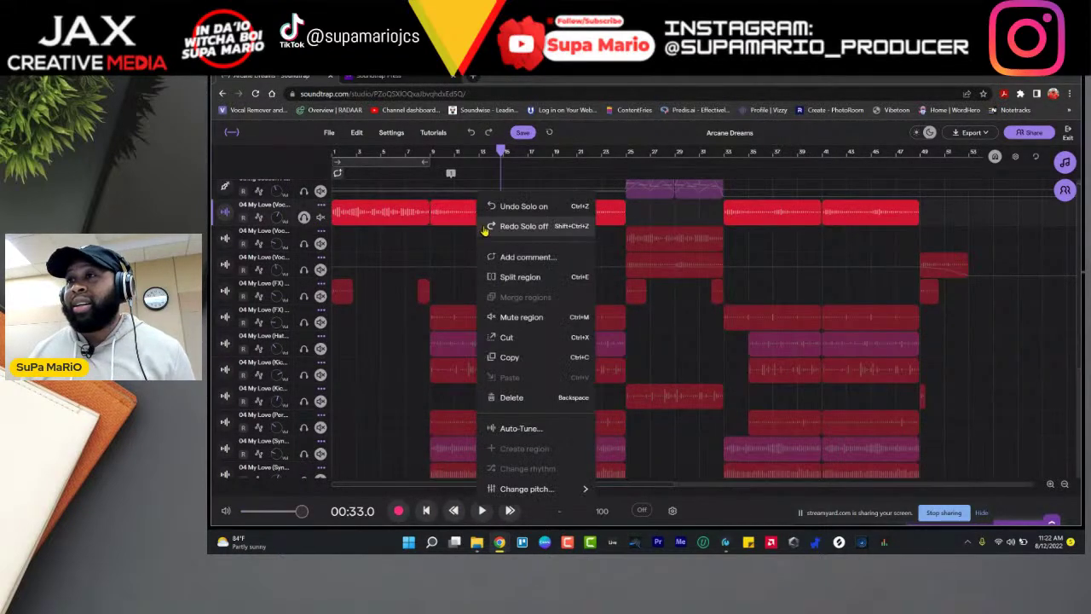
{"action": "left_click", "coordinate": [503, 208]}
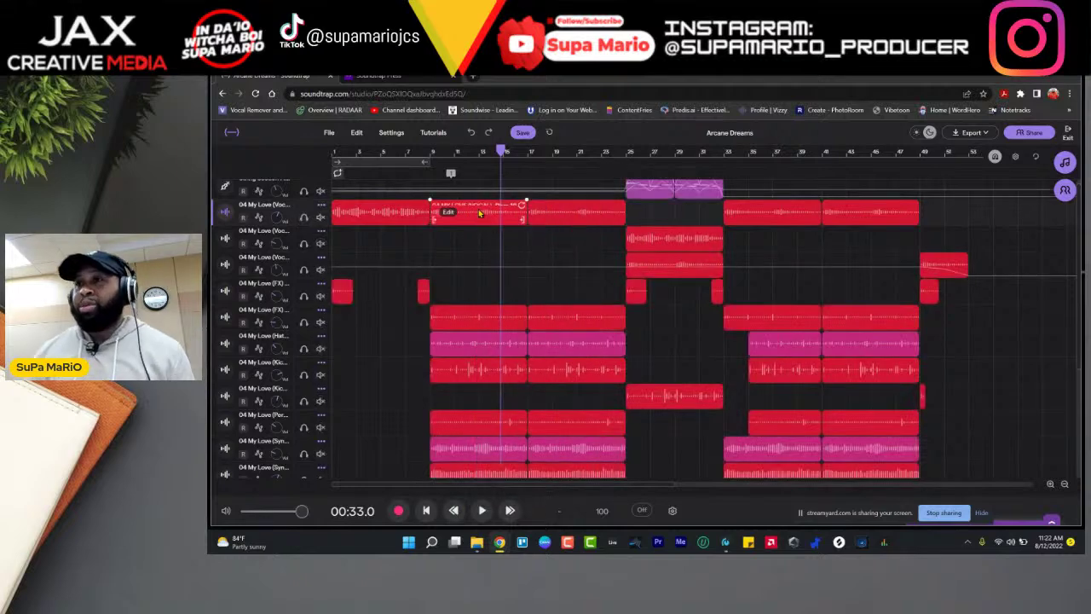
Step: Undo three more solo off and solo on changes, ending with the first vocal track soloed
{"action": "right_click", "coordinate": [479, 208]}
{"action": "left_click", "coordinate": [518, 207]}
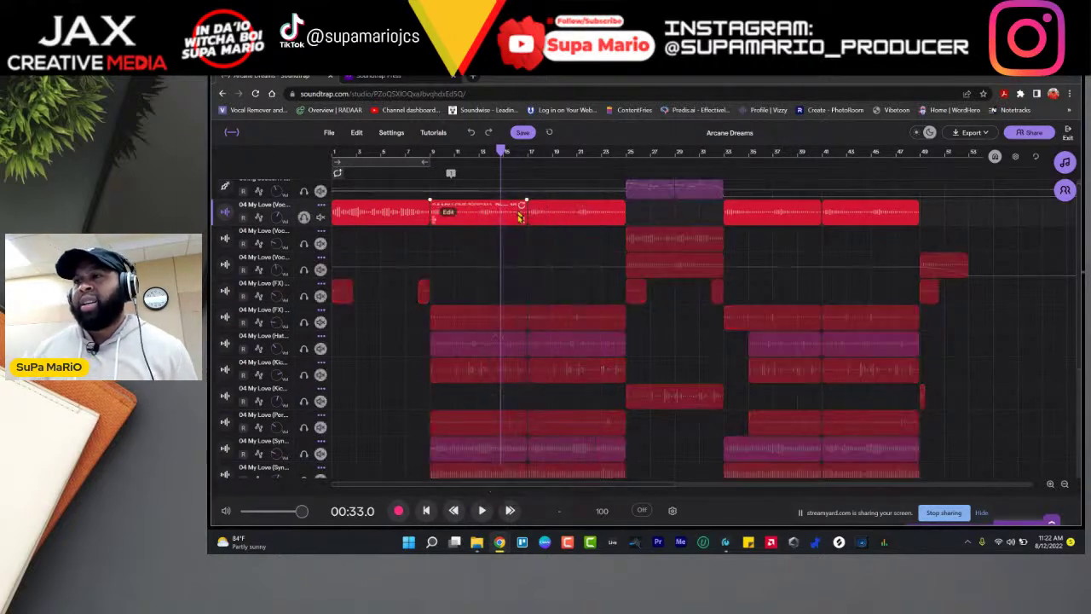
{"action": "right_click", "coordinate": [513, 210]}
{"action": "left_click", "coordinate": [546, 207]}
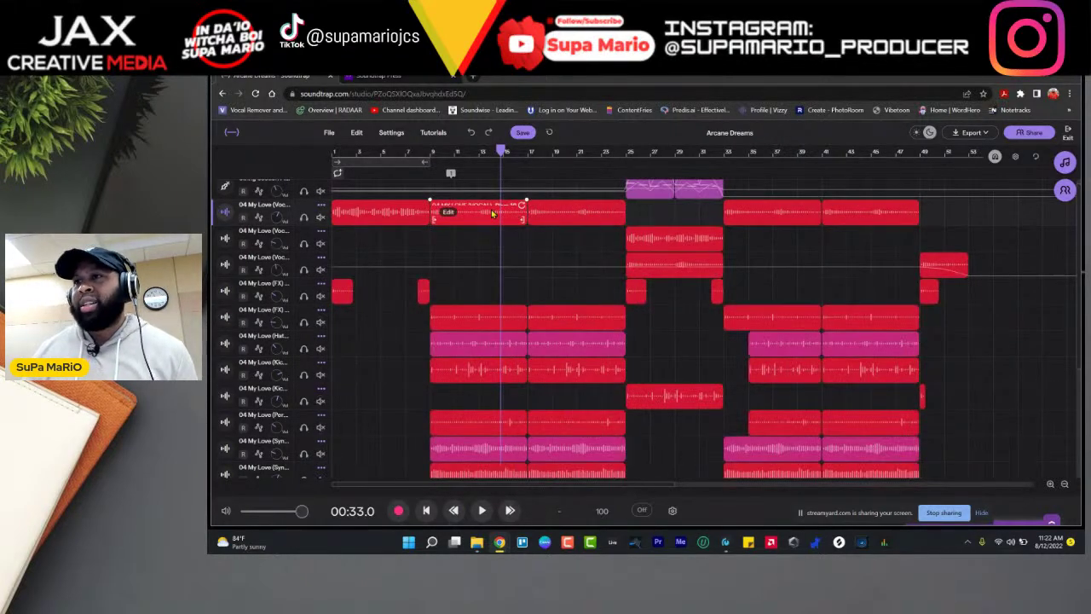
{"action": "right_click", "coordinate": [496, 213]}
{"action": "left_click", "coordinate": [539, 207]}
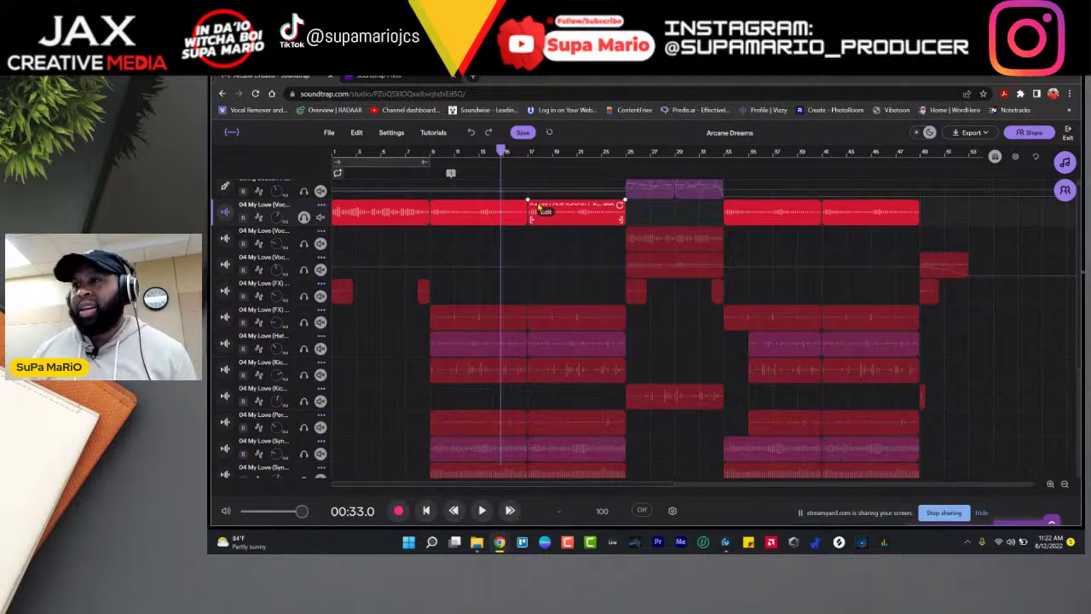
{"action": "right_click", "coordinate": [494, 213]}
{"action": "left_click", "coordinate": [471, 250]}
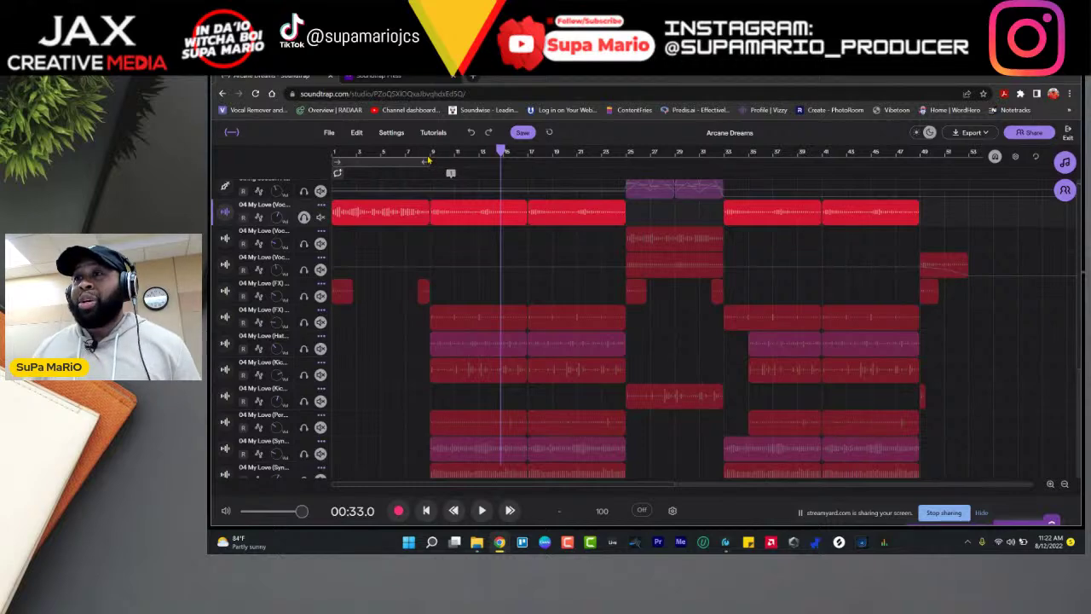
Step: Play briefly from 00:19.2, stop at about 00:20.0 and turn off the first vocal track's solo
{"action": "left_click", "coordinate": [431, 150]}
{"action": "key", "text": "space"}
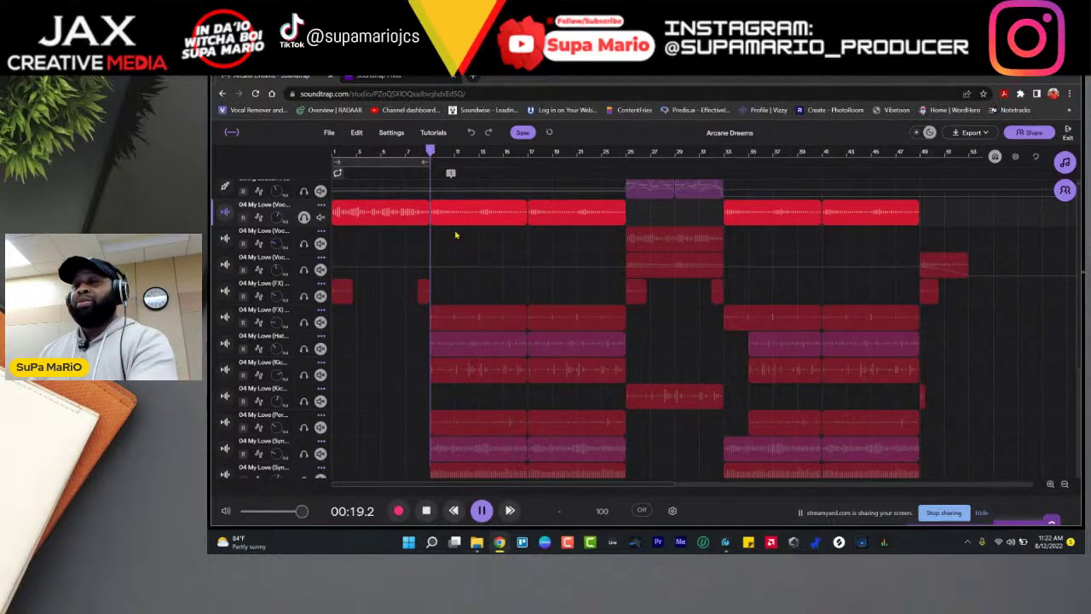
{"action": "key", "text": "space"}
{"action": "left_click", "coordinate": [304, 217]}
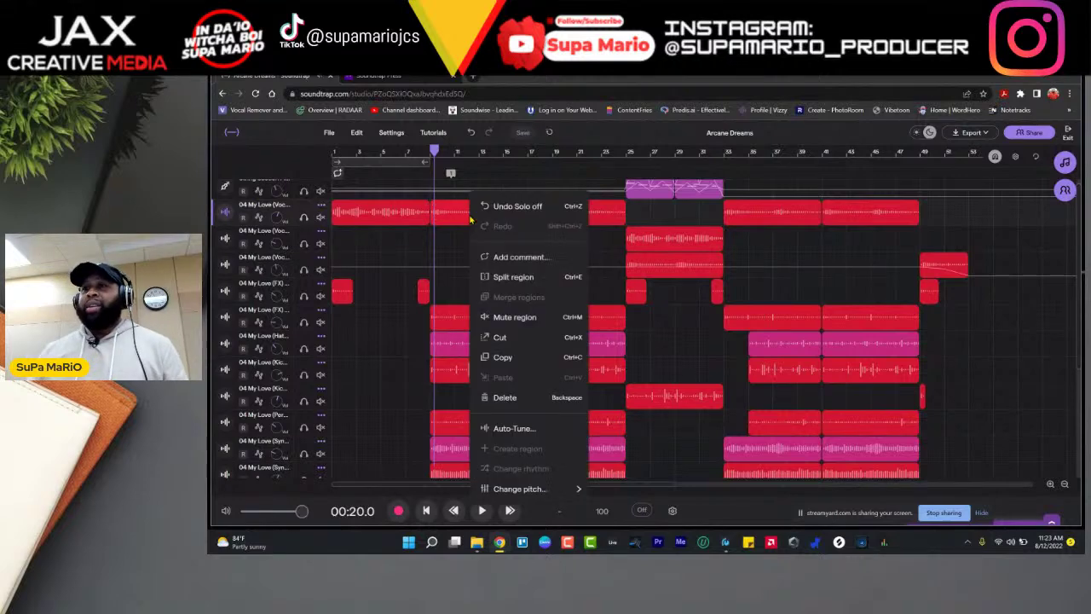
Step: Examine the general editing commands available for the first vocal track, such as split, mute, Auto-Tune and change pitch
{"action": "right_click", "coordinate": [472, 277]}
{"action": "left_click", "coordinate": [455, 253]}
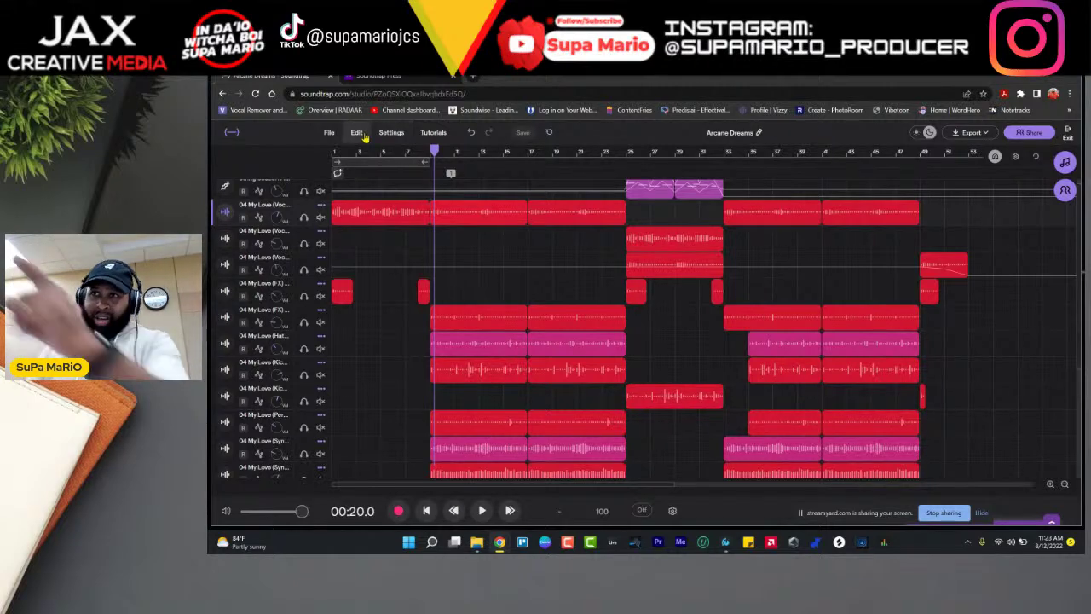
{"action": "left_click", "coordinate": [364, 138]}
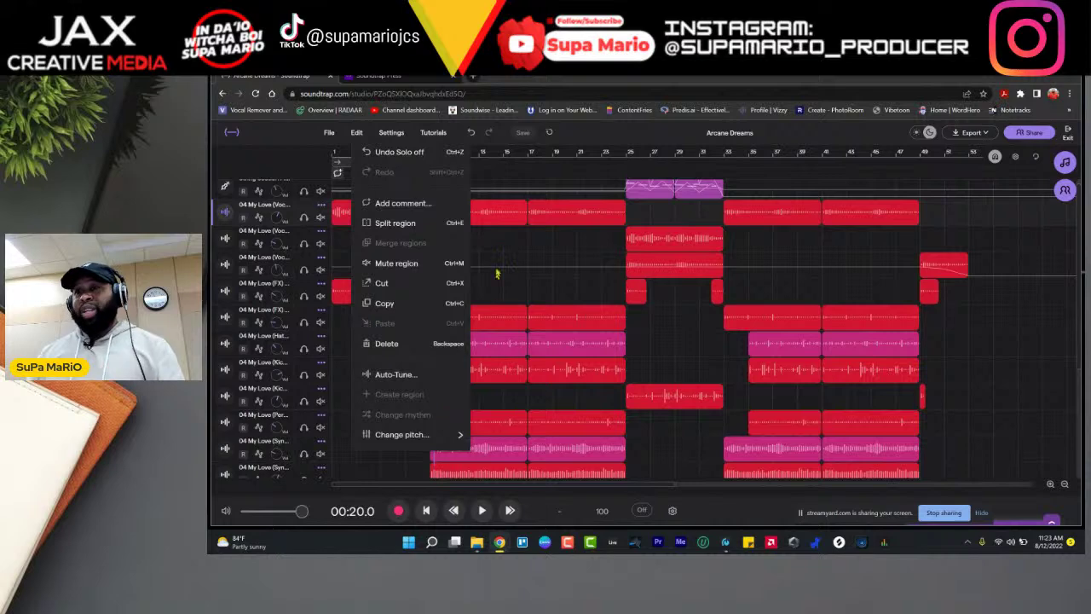
{"action": "left_click", "coordinate": [503, 221]}
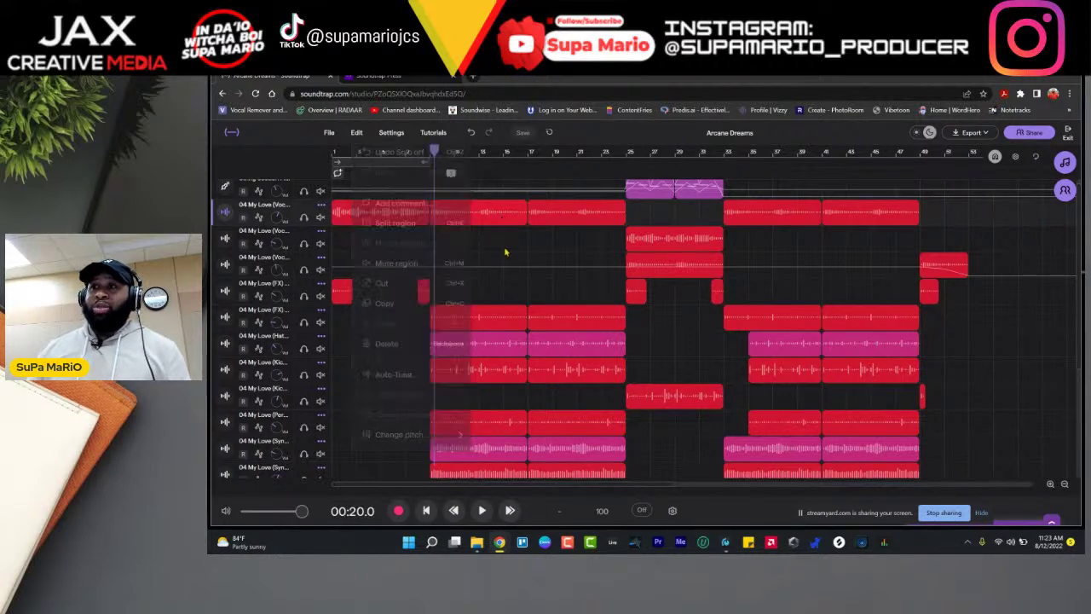
{"action": "right_click", "coordinate": [503, 222]}
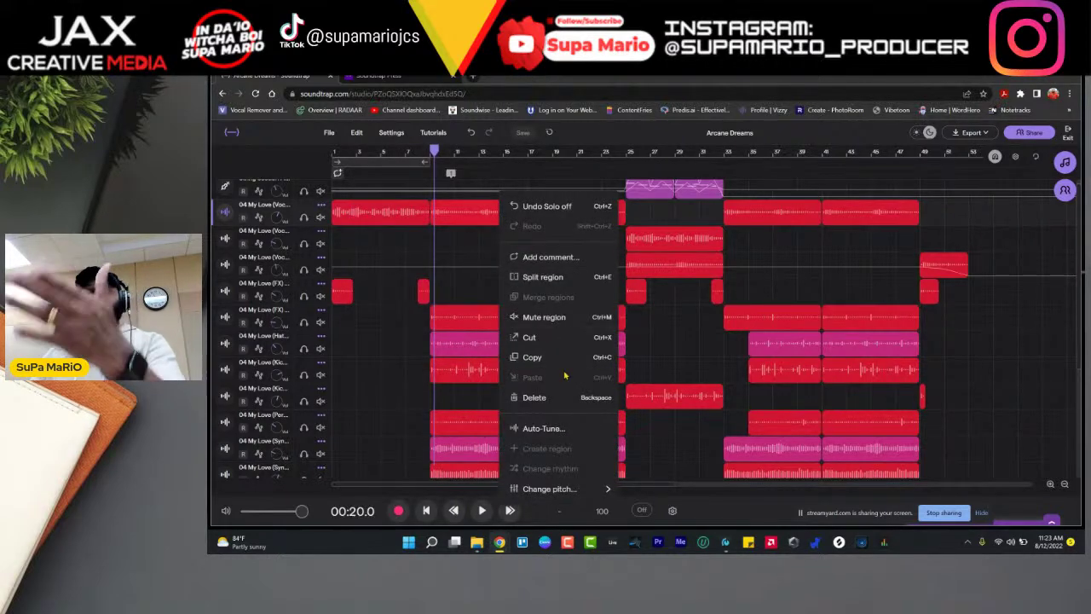
{"action": "left_click", "coordinate": [470, 225]}
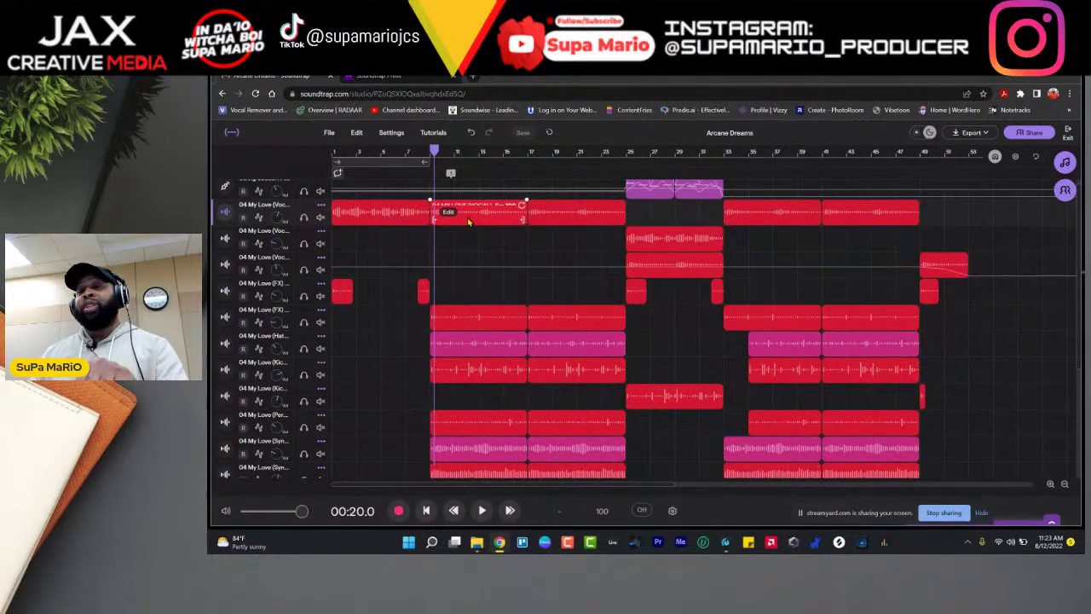
Step: Examine the bar 9 vocal region's own commands, including Voice Transform and Change pitch options, and compare them with the general editing commands
{"action": "right_click", "coordinate": [450, 215]}
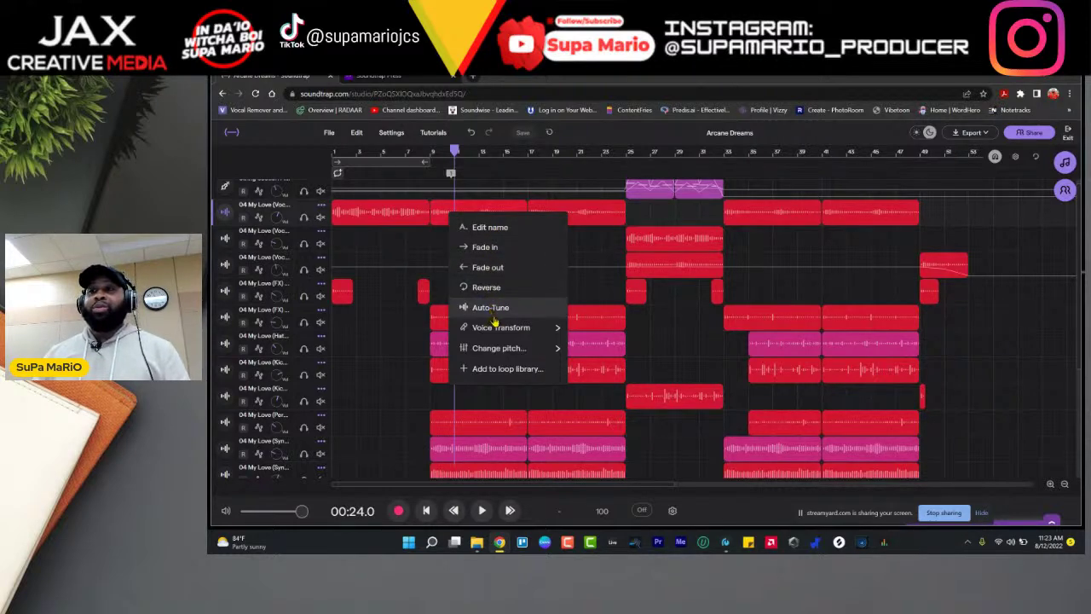
{"action": "mouse_move", "coordinate": [503, 331]}
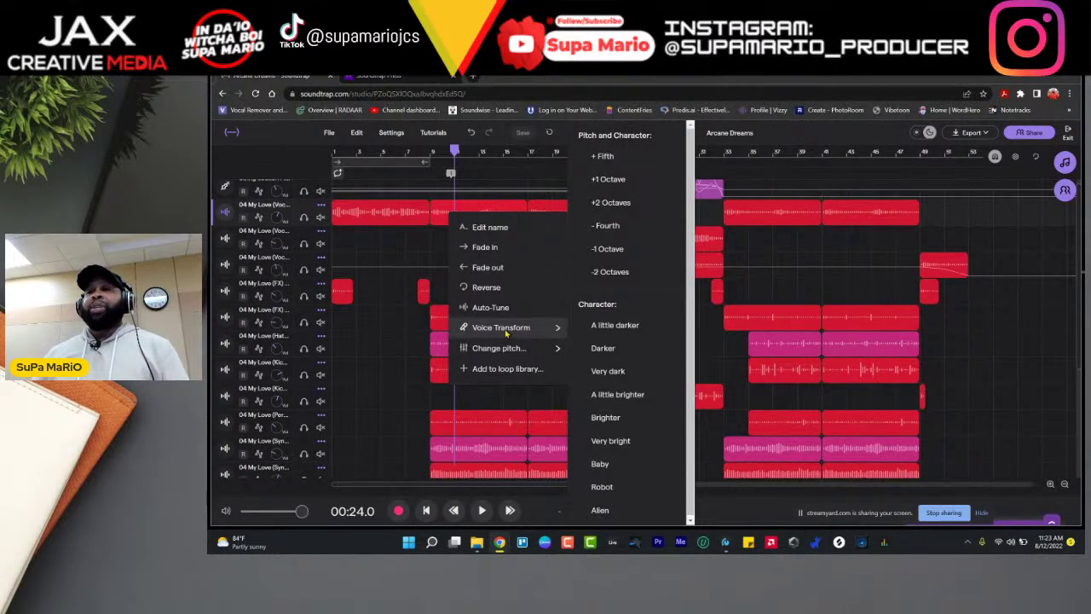
{"action": "mouse_move", "coordinate": [522, 358]}
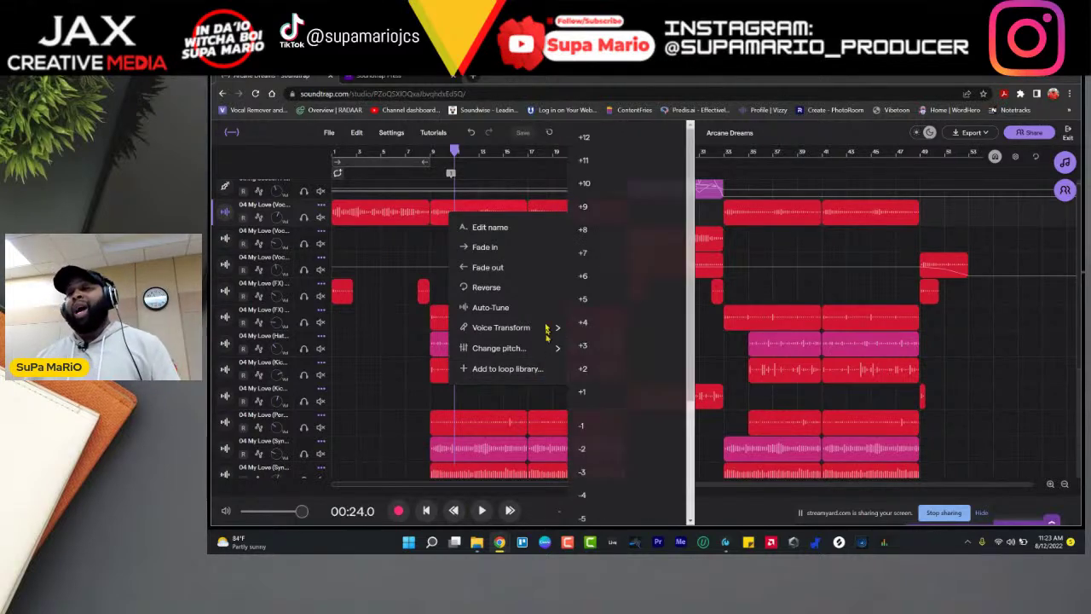
{"action": "left_click", "coordinate": [435, 219]}
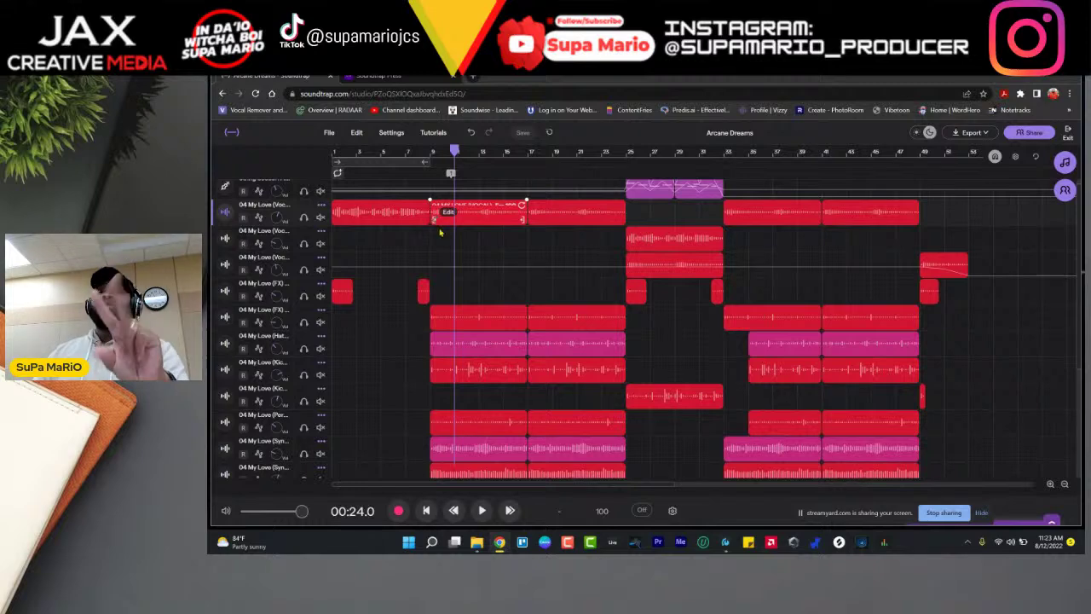
{"action": "left_click", "coordinate": [359, 135]}
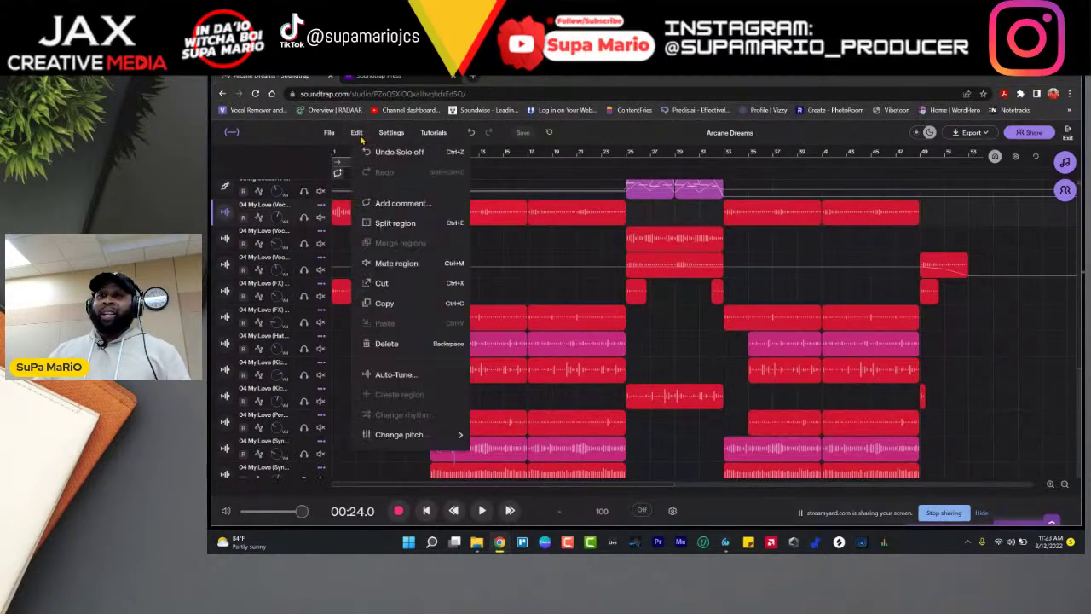
{"action": "left_click", "coordinate": [498, 240]}
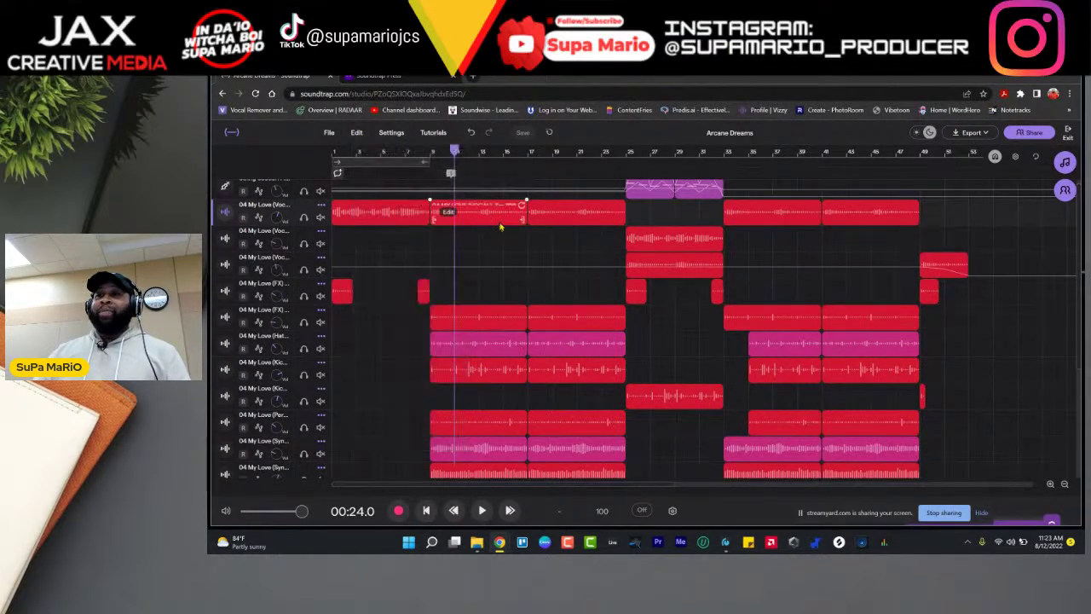
{"action": "right_click", "coordinate": [503, 199]}
{"action": "left_click", "coordinate": [484, 237]}
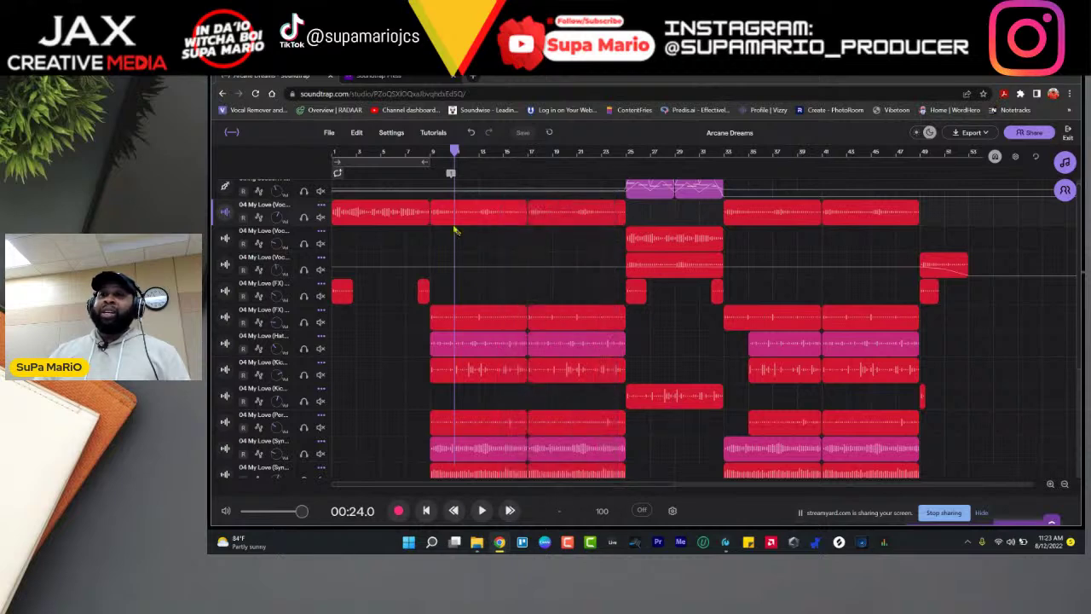
Step: Open the name of the first vocal track's bar 9 region for editing and cancel
{"action": "right_click", "coordinate": [447, 217]}
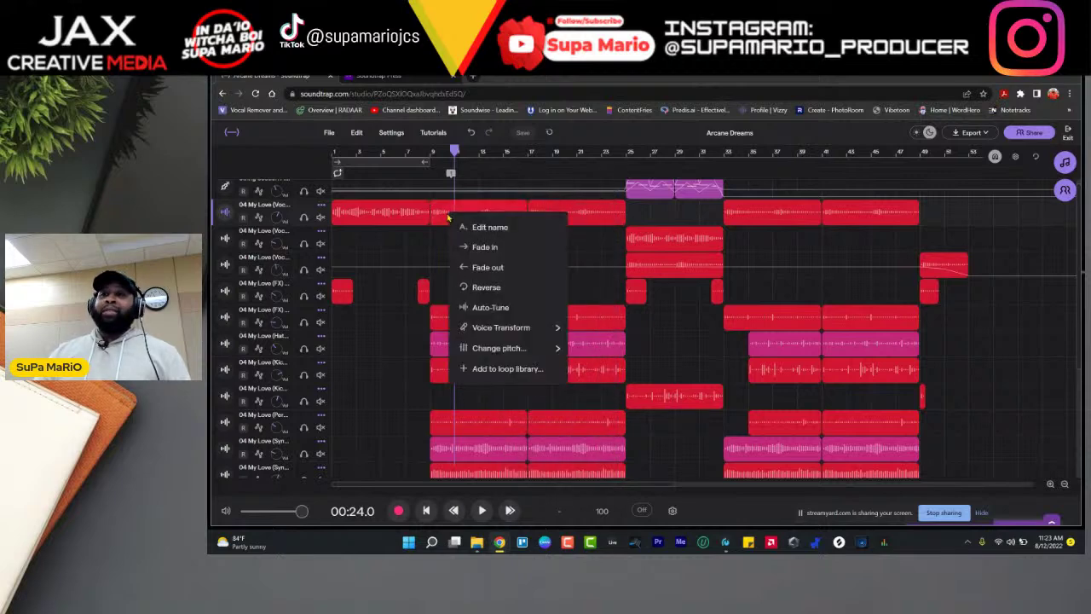
{"action": "left_click", "coordinate": [503, 227]}
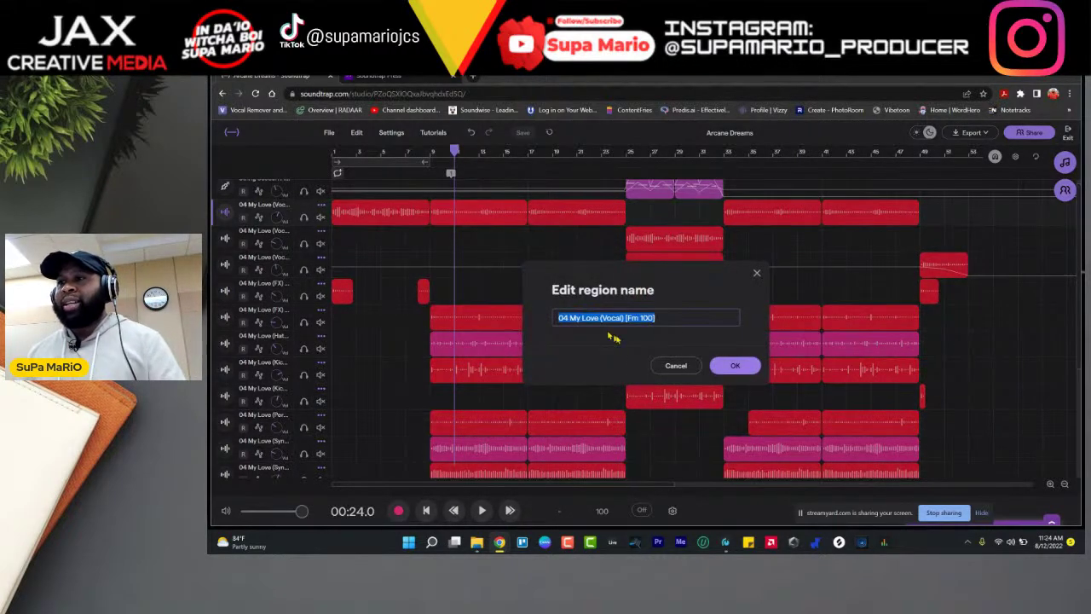
{"action": "left_click", "coordinate": [682, 369]}
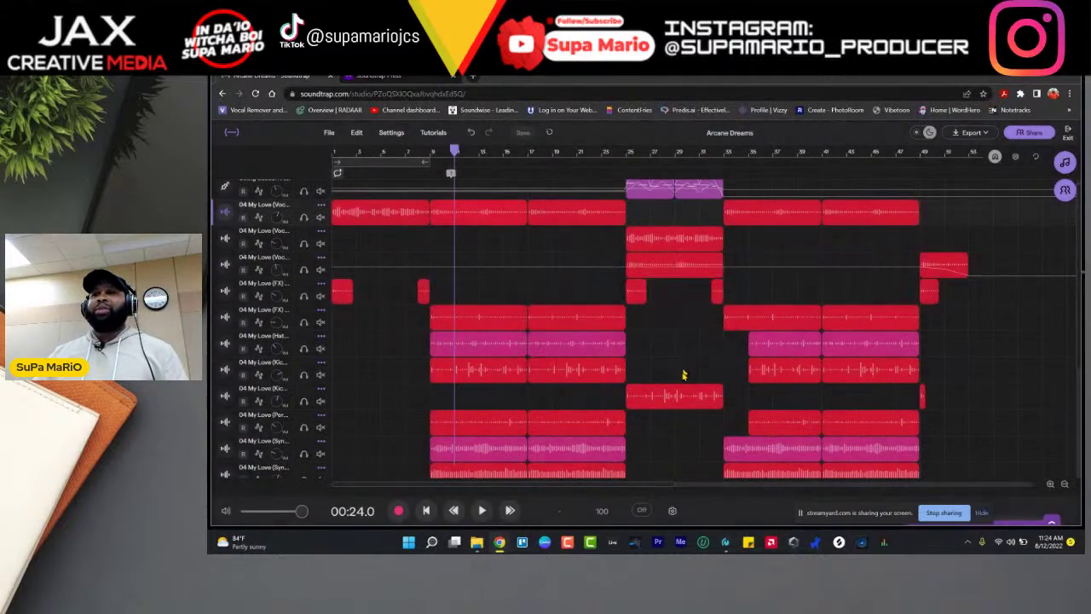
Step: Move the playhead to 00:43.2 on the second vocal track and choose Launchkey Mini MK3 MIDI as the external keyboard device
{"action": "left_click", "coordinate": [544, 242]}
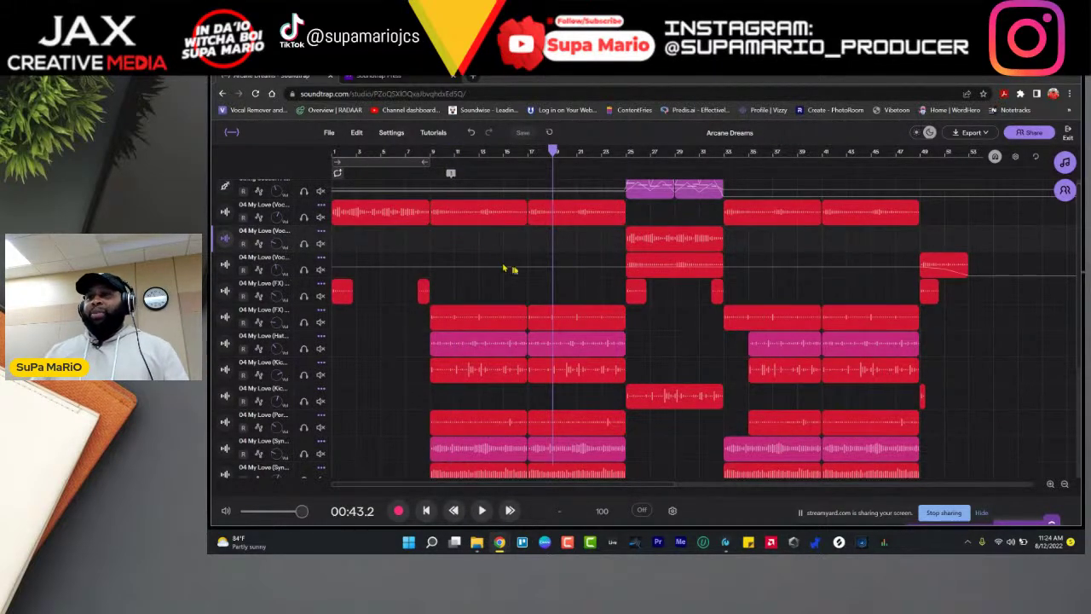
{"action": "left_click", "coordinate": [391, 132]}
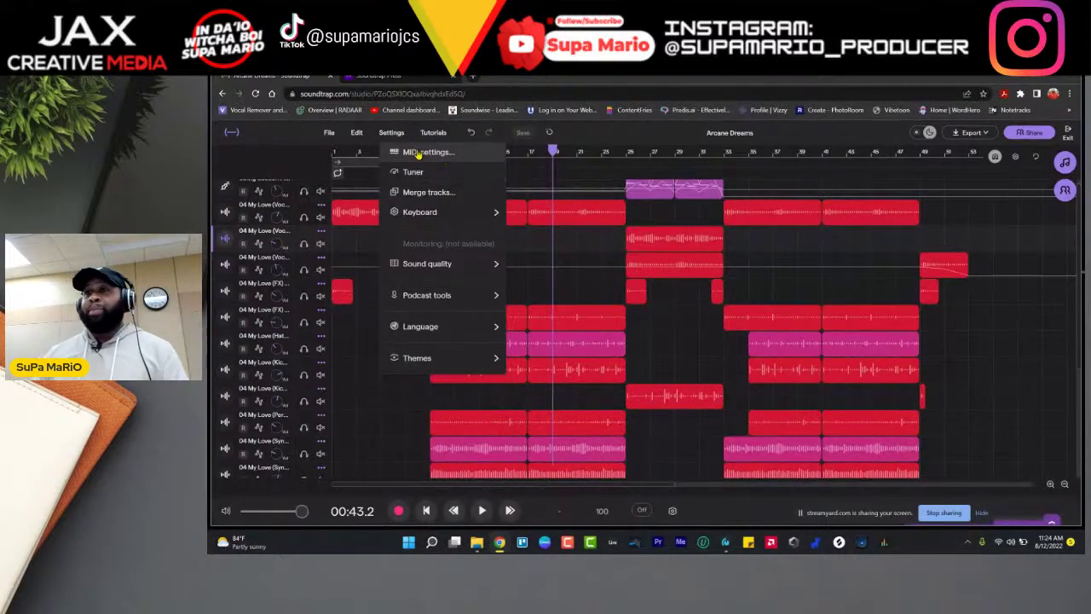
{"action": "left_click", "coordinate": [431, 152]}
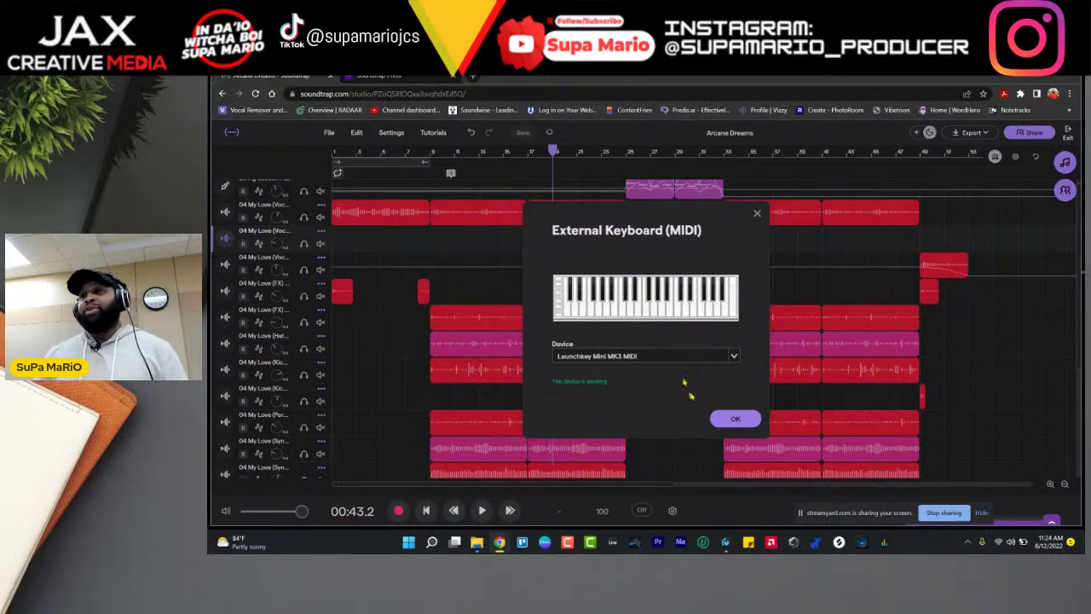
{"action": "left_click", "coordinate": [668, 356]}
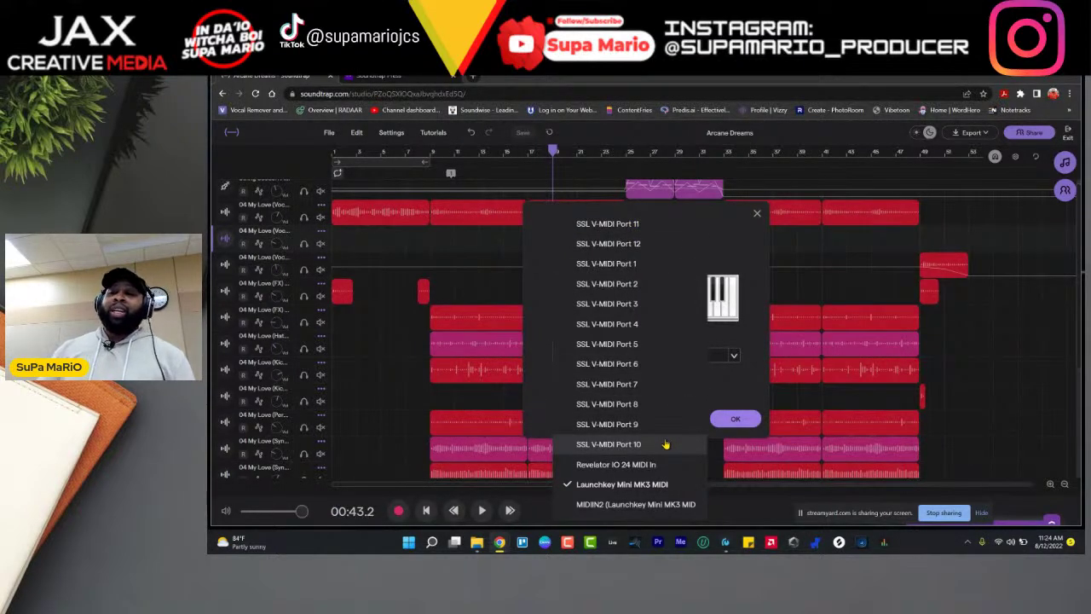
{"action": "left_click", "coordinate": [672, 488]}
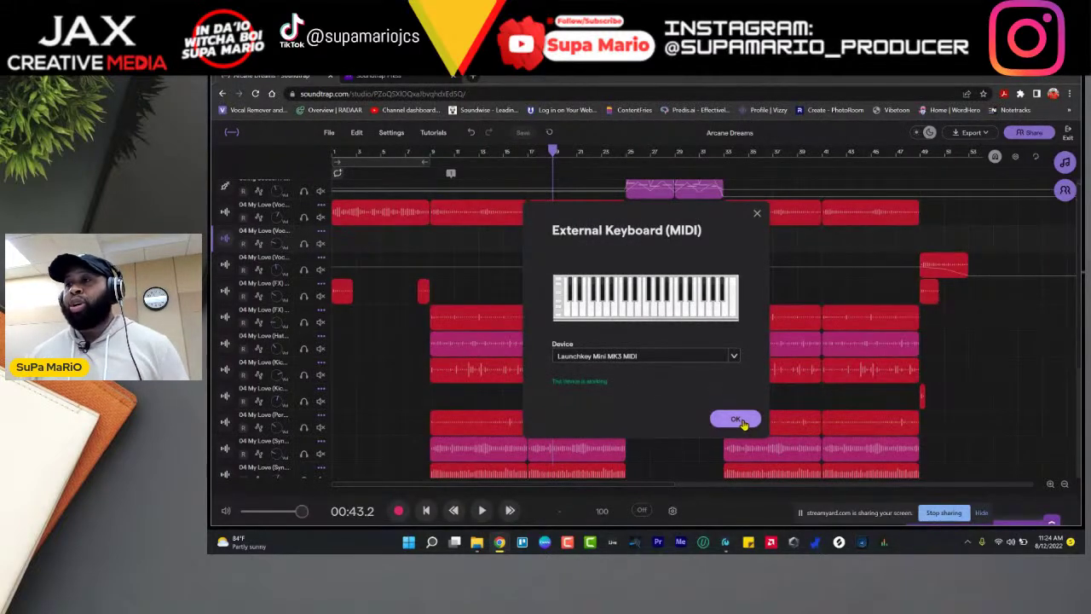
{"action": "left_click", "coordinate": [743, 424]}
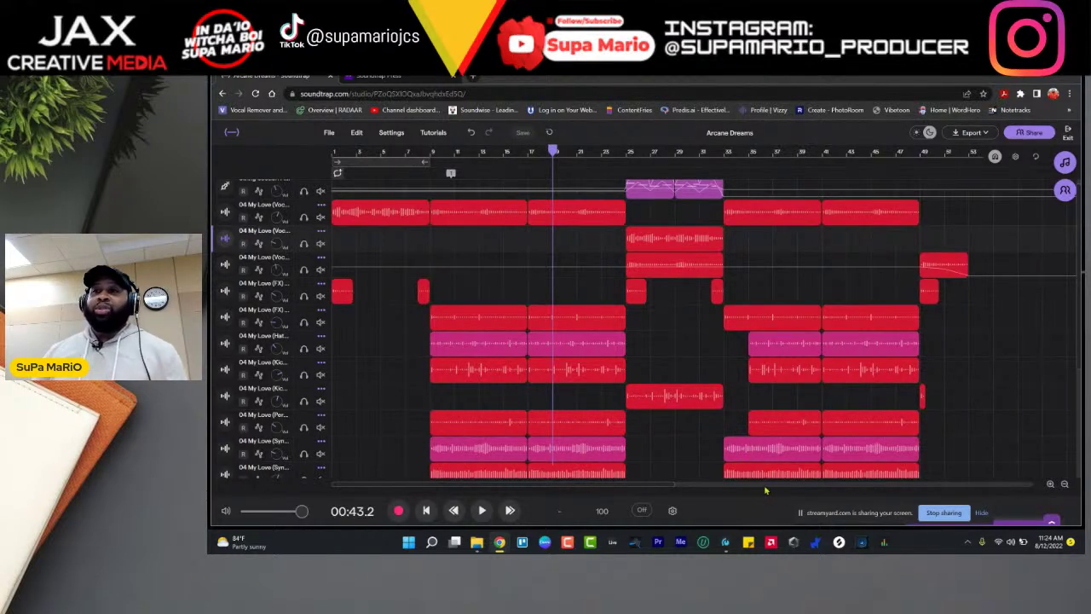
{"action": "mouse_move", "coordinate": [685, 408]}
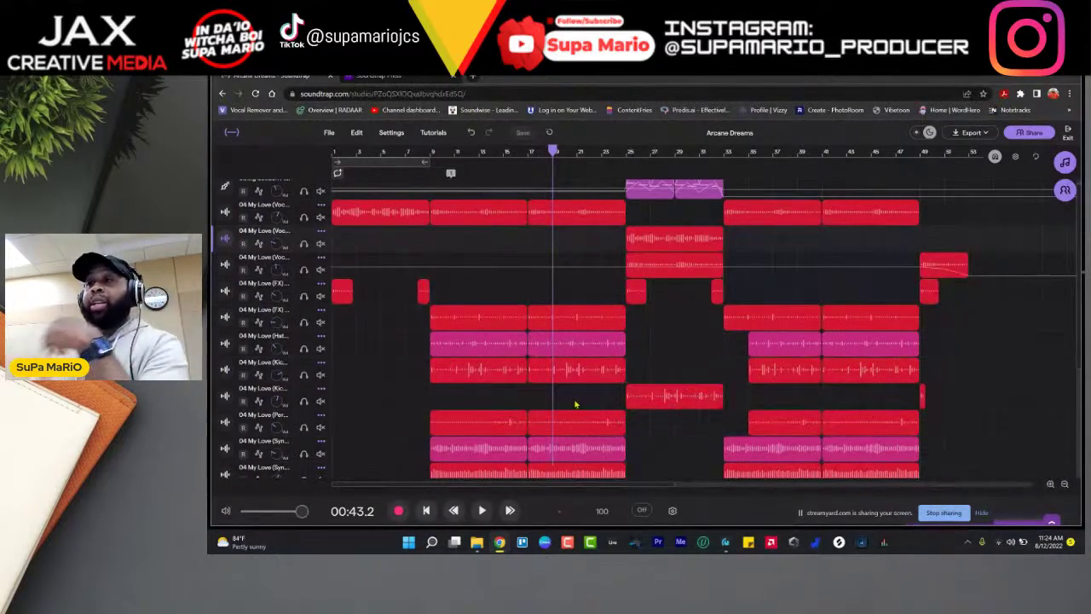
{"action": "mouse_move", "coordinate": [535, 314]}
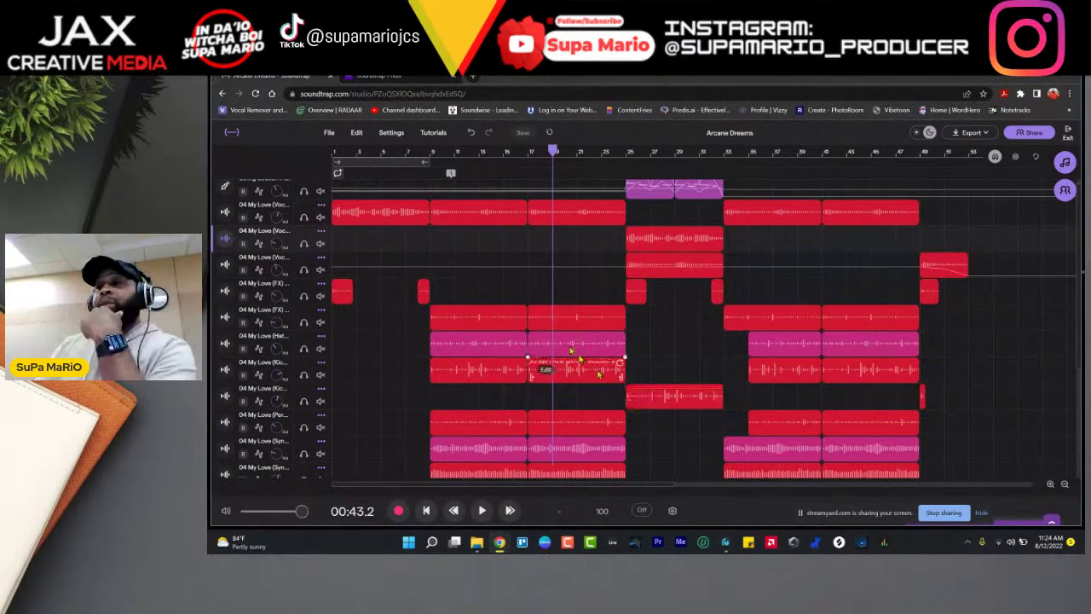
Step: Open the Tuner for the second vocal track and close it again
{"action": "left_click", "coordinate": [392, 132]}
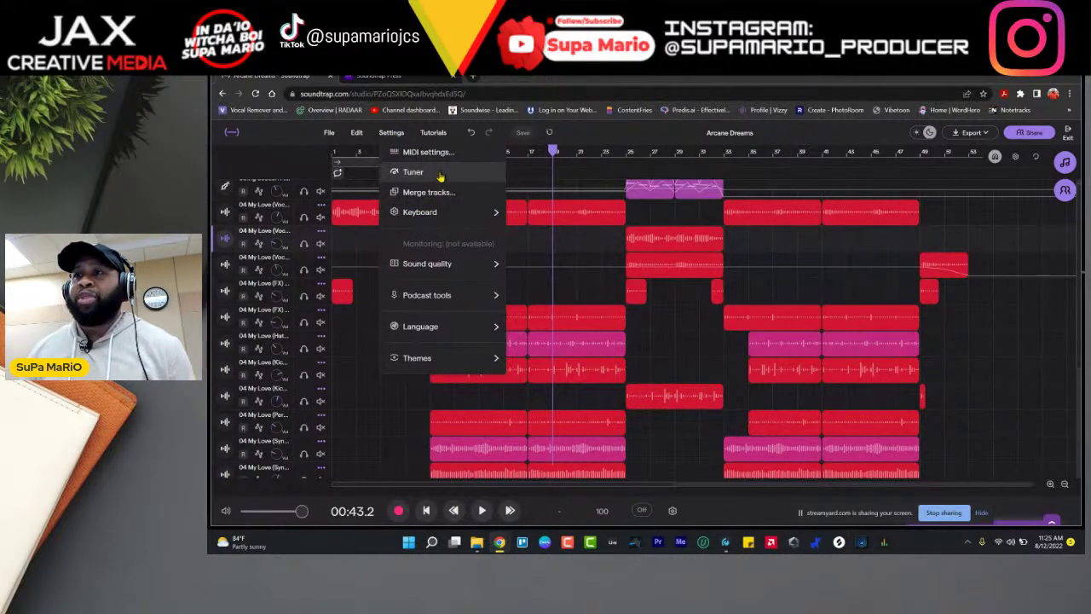
{"action": "left_click", "coordinate": [412, 171]}
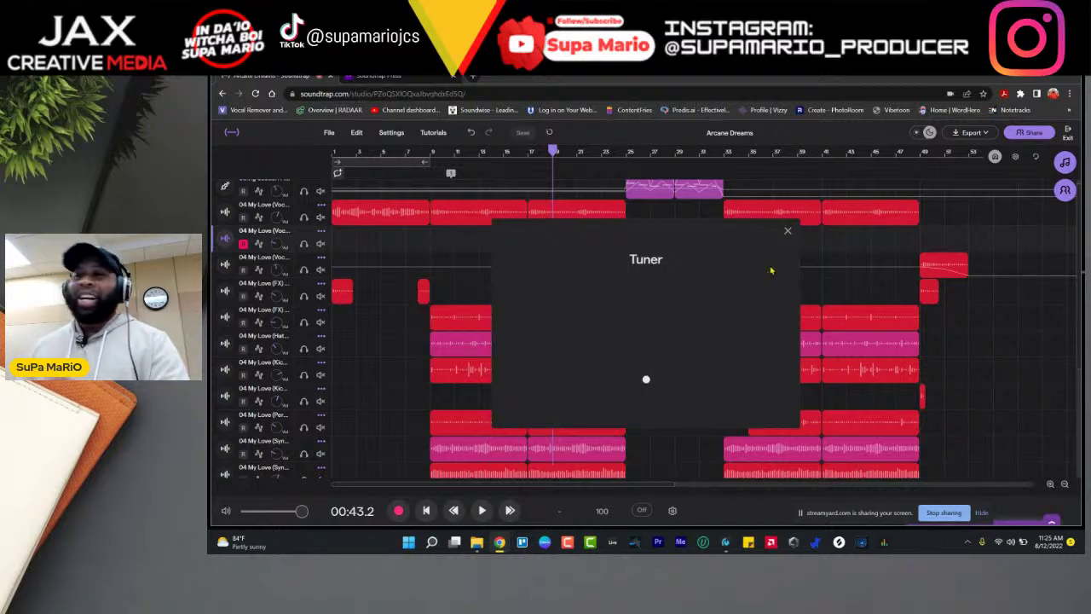
{"action": "left_click", "coordinate": [789, 231]}
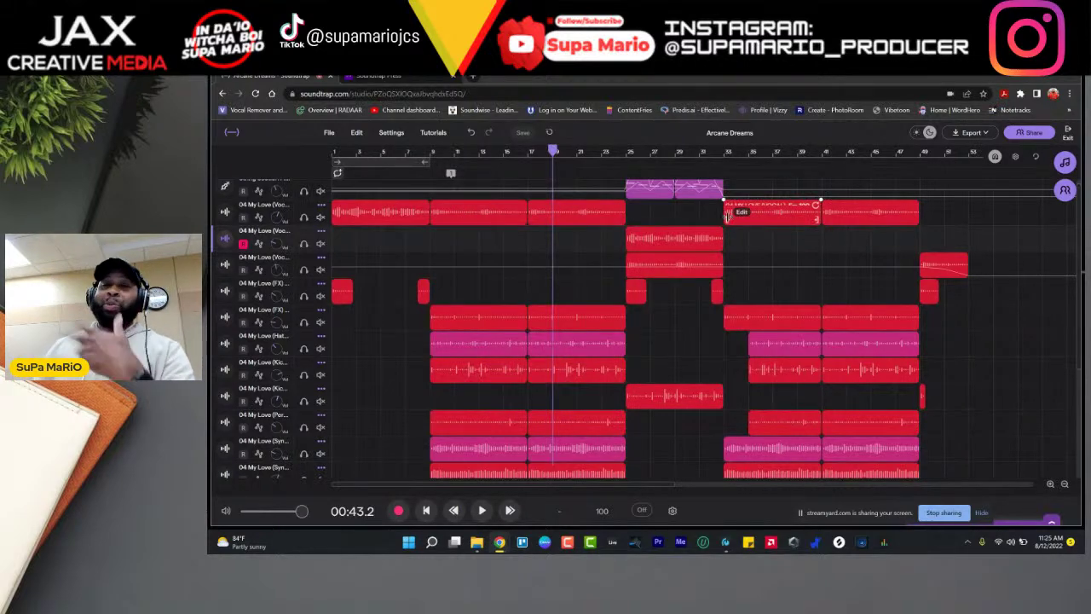
Step: Examine the Keyboard, Podcast tools, Sound quality, Language and Themes settings, and look over the available tutorial and help resources
{"action": "left_click", "coordinate": [391, 132]}
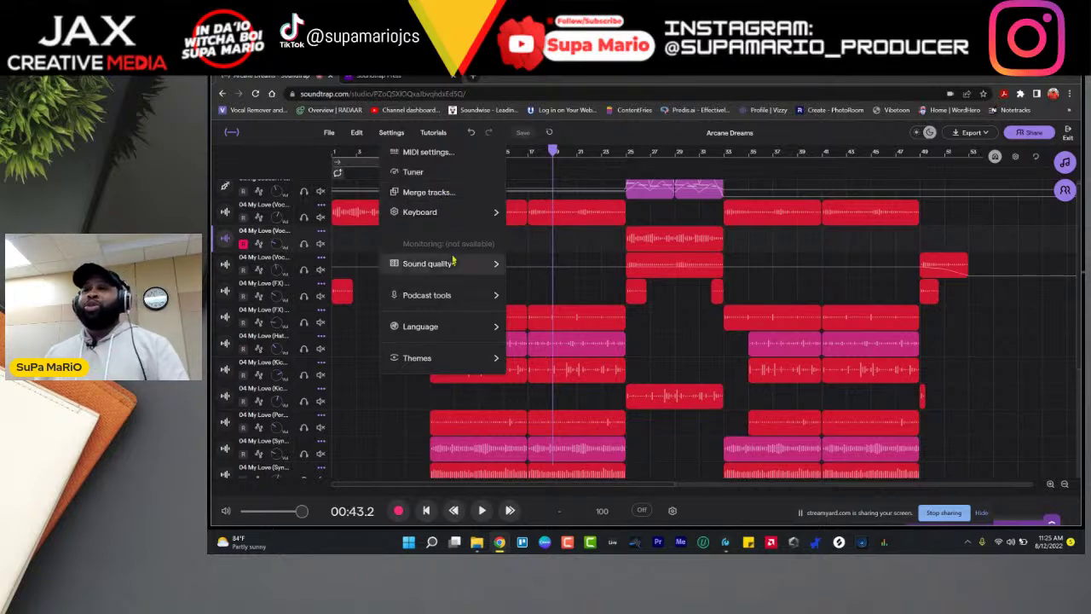
{"action": "mouse_move", "coordinate": [458, 217]}
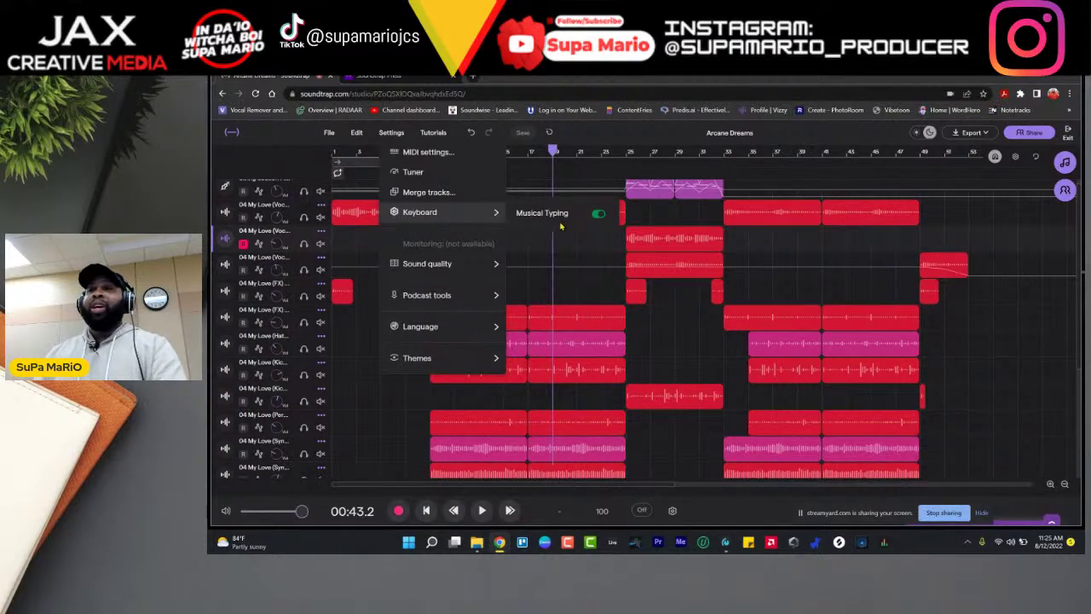
{"action": "mouse_move", "coordinate": [484, 296]}
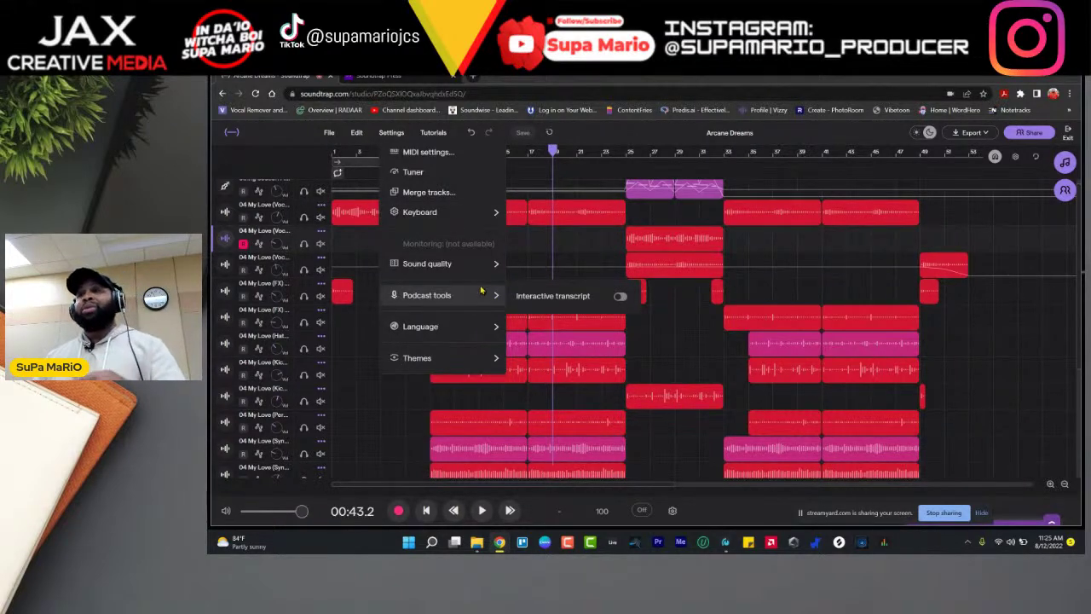
{"action": "mouse_move", "coordinate": [481, 266]}
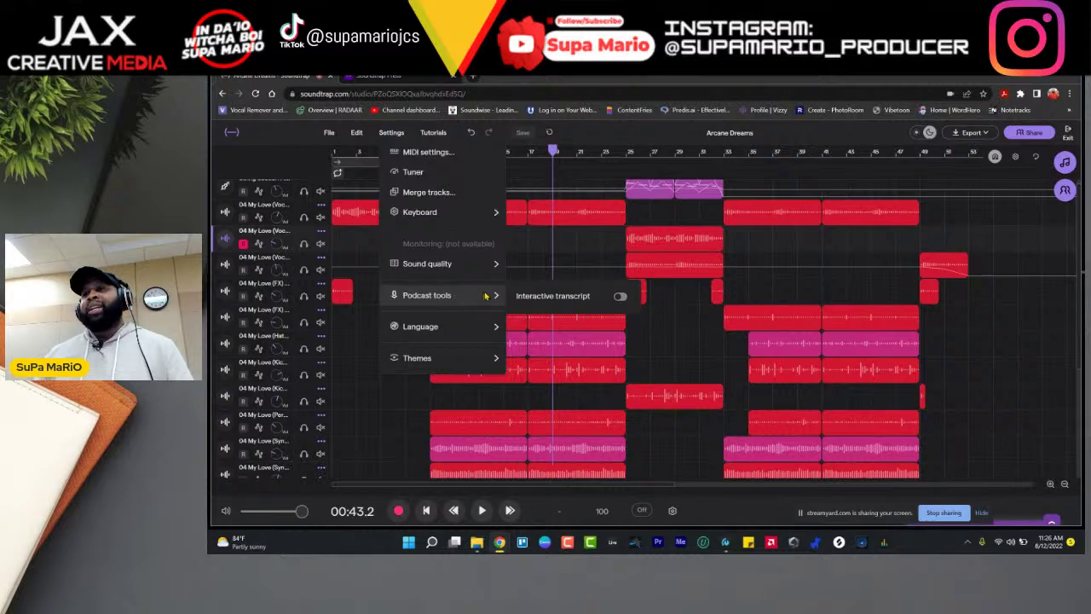
{"action": "mouse_move", "coordinate": [443, 325]}
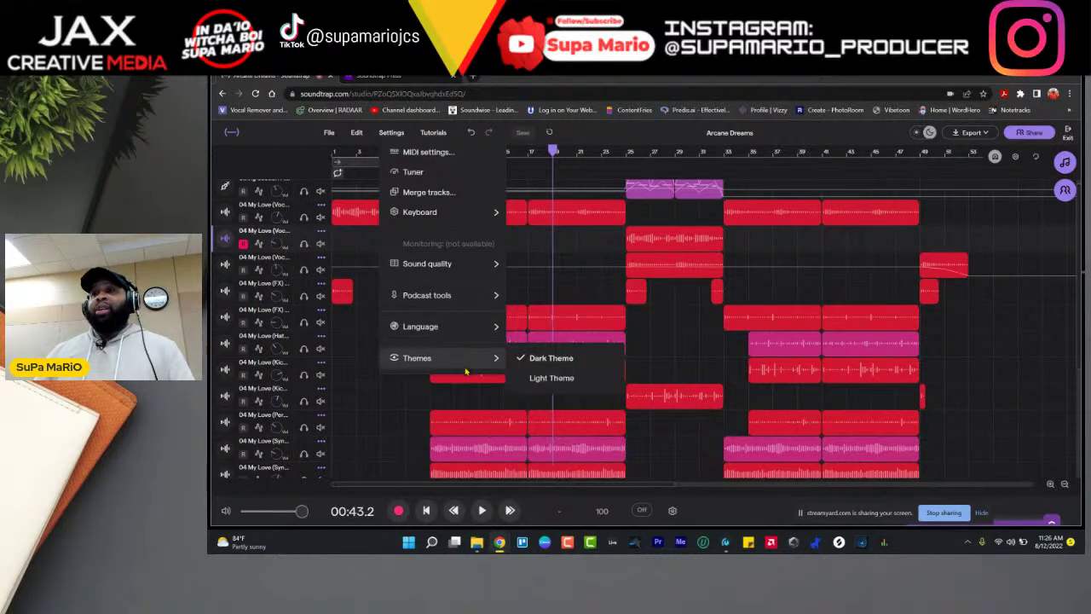
{"action": "mouse_move", "coordinate": [466, 371]}
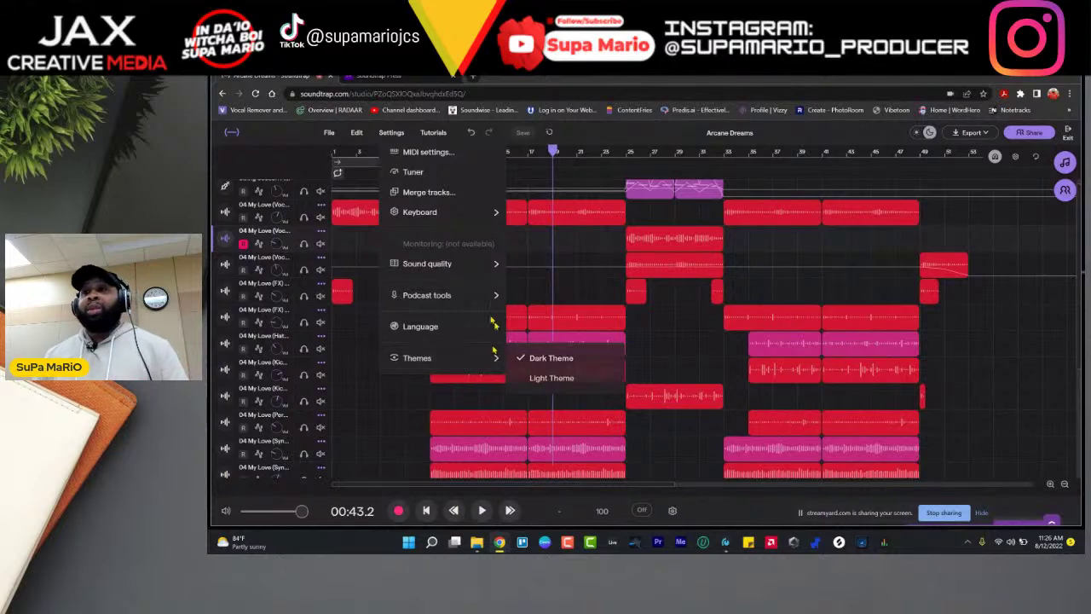
{"action": "left_click", "coordinate": [431, 160]}
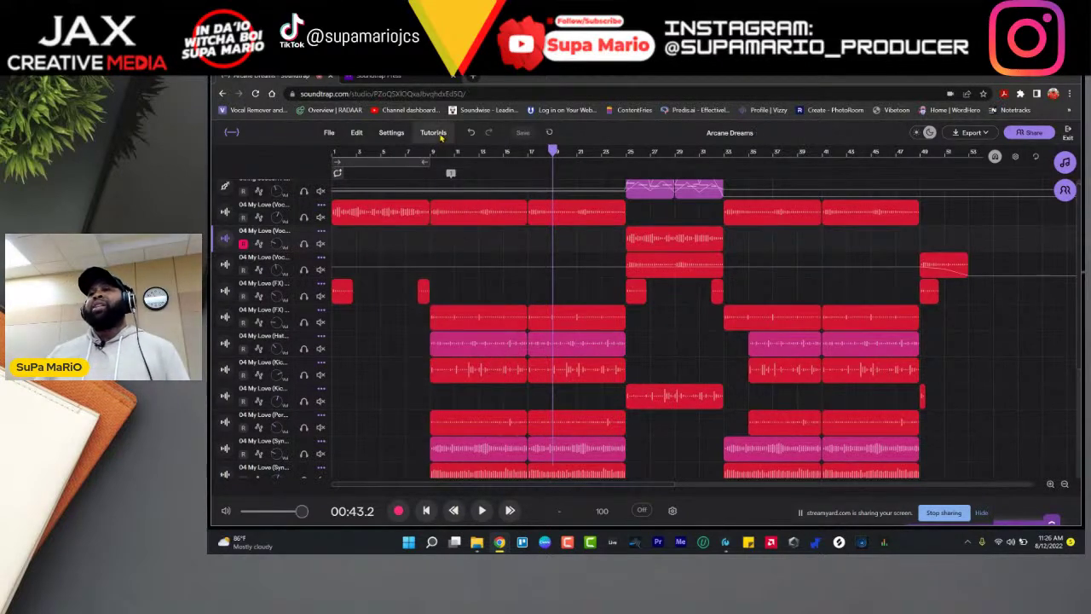
{"action": "left_click", "coordinate": [436, 133]}
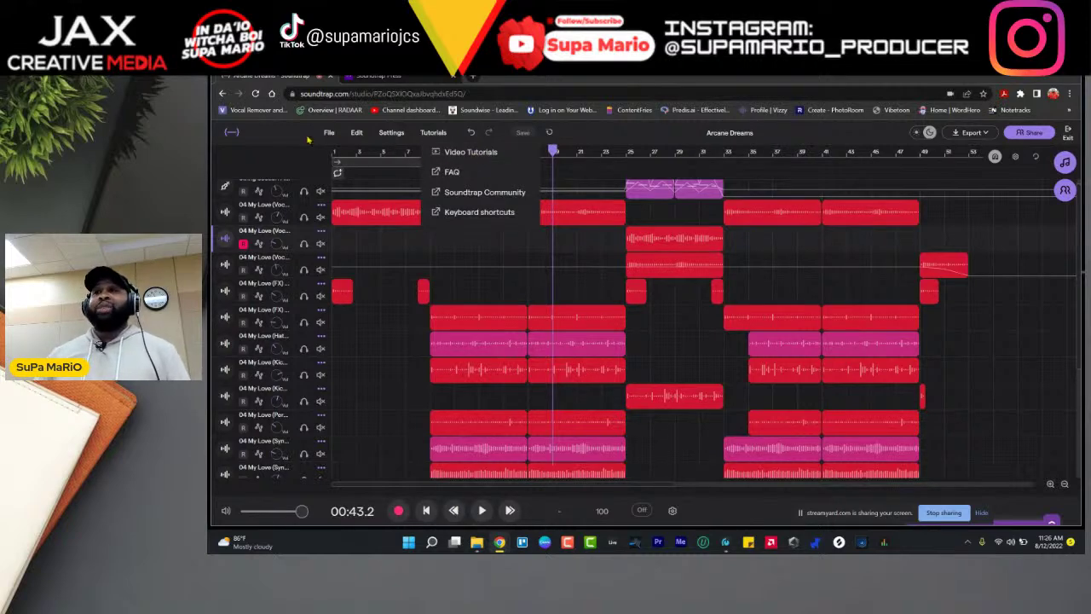
{"action": "left_click", "coordinate": [473, 143]}
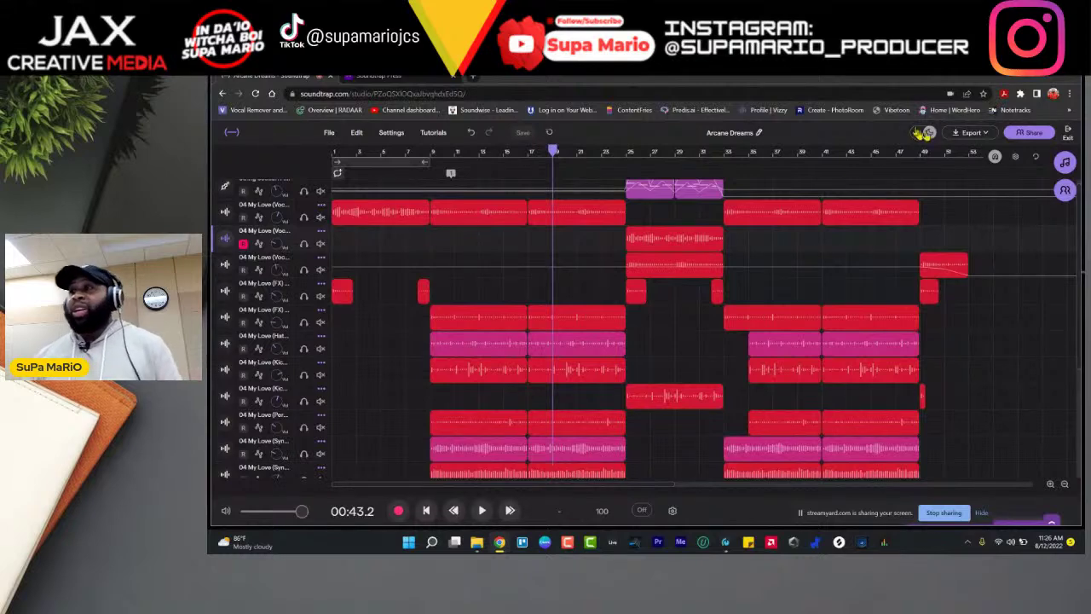
Step: Review the project's export formats and its options for inviting people or sharing by link, without exporting or sharing anything
{"action": "left_click", "coordinate": [972, 133]}
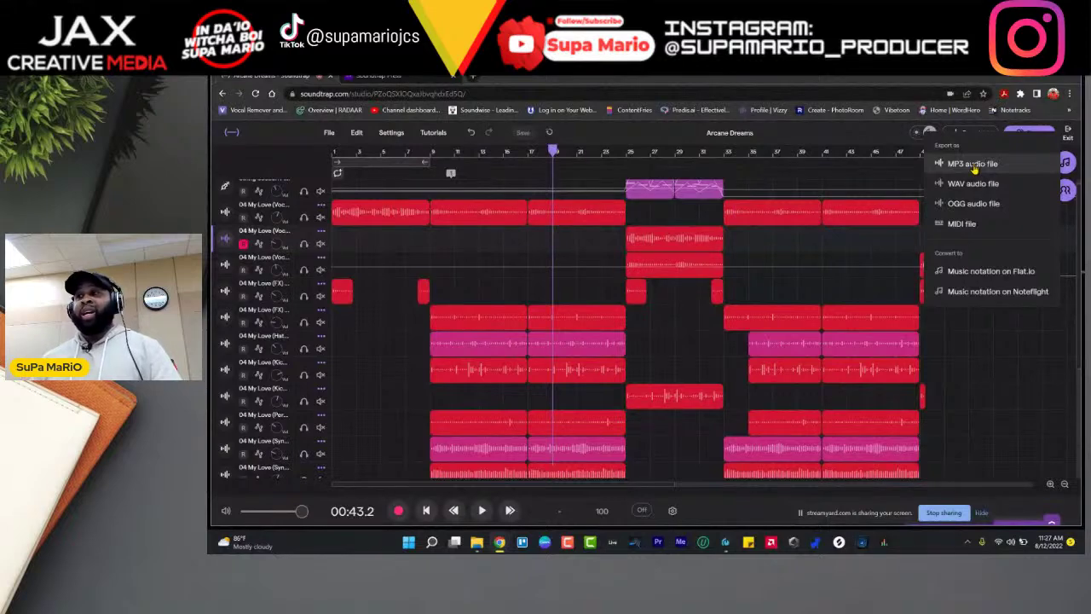
{"action": "left_click", "coordinate": [850, 143]}
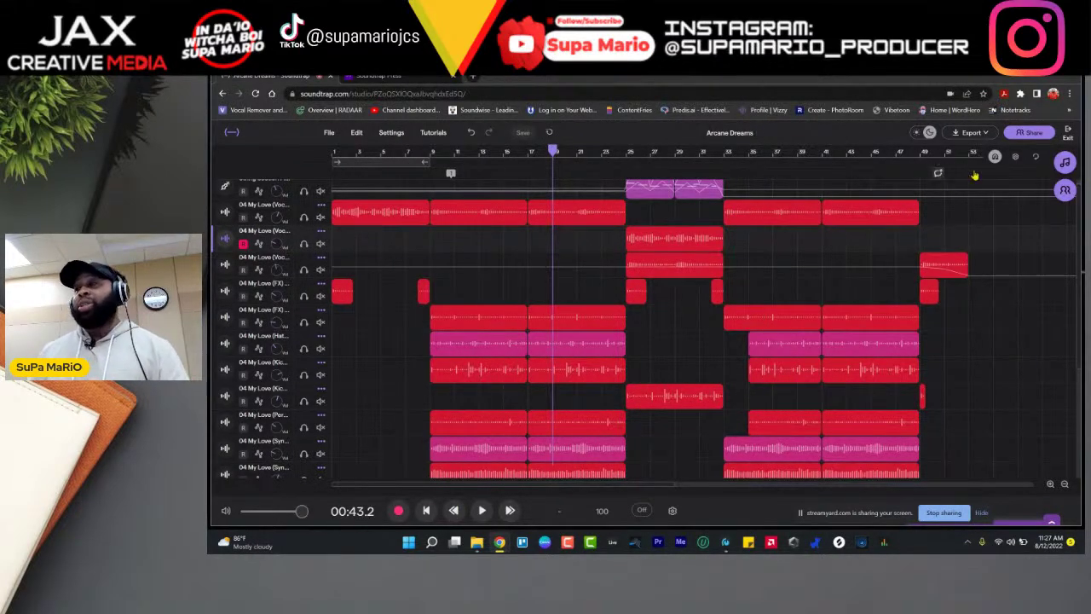
{"action": "left_click", "coordinate": [1033, 134]}
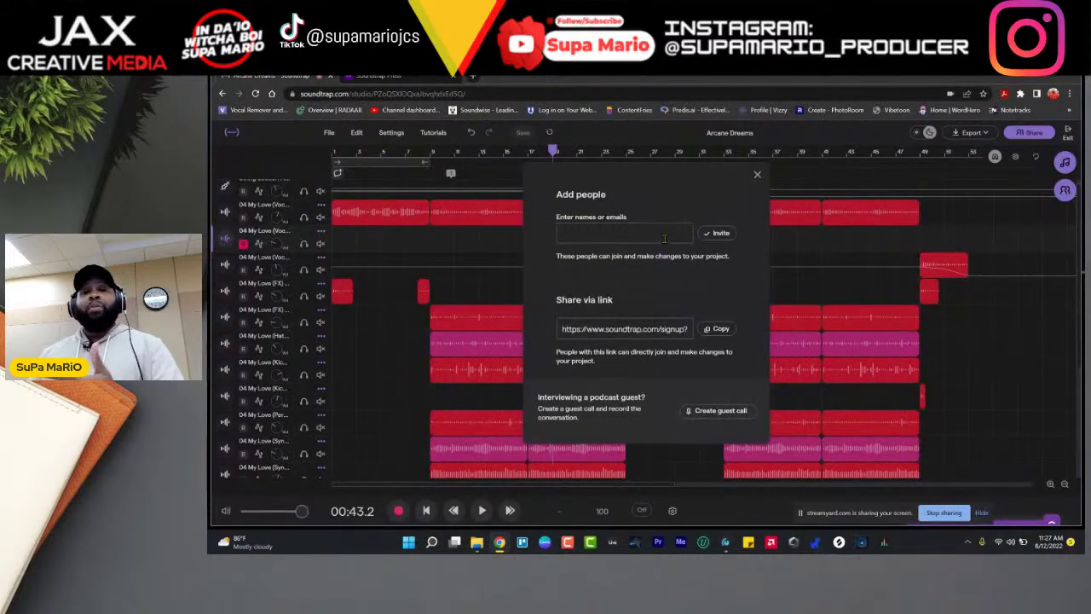
{"action": "left_click", "coordinate": [756, 175]}
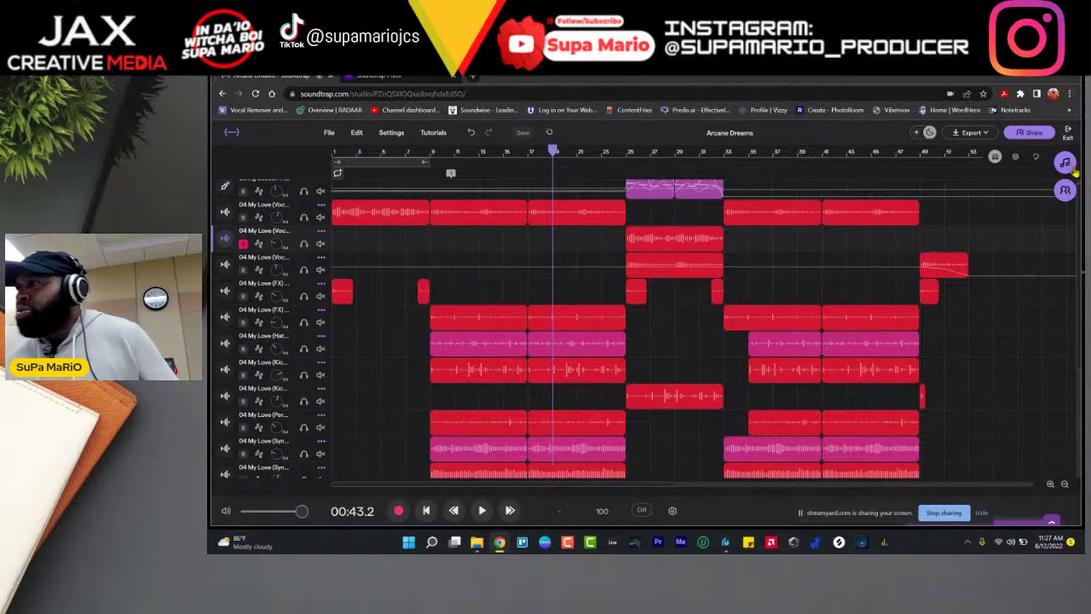
Step: Review the timeline's grid size, time signature and ruler options and close them without changing anything
{"action": "left_click", "coordinate": [1016, 158]}
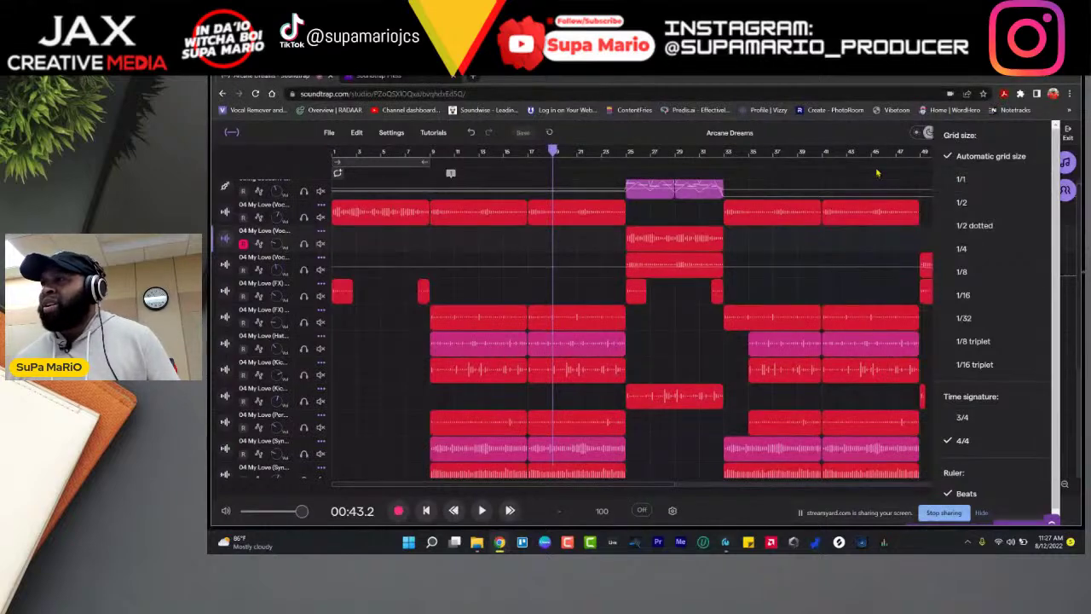
{"action": "left_click", "coordinate": [1026, 153]}
{"action": "left_click", "coordinate": [1015, 158]}
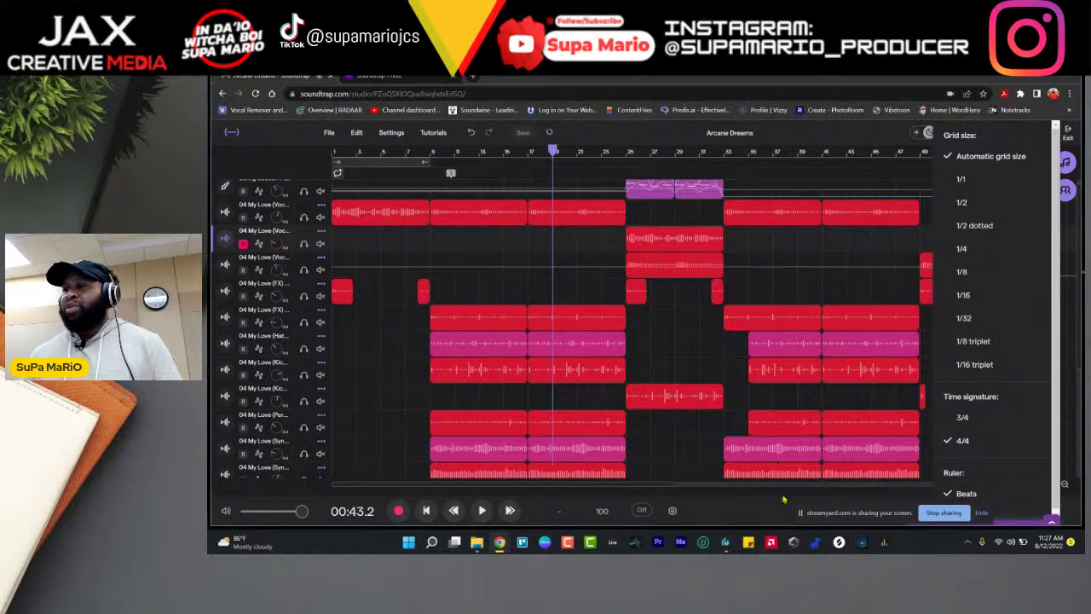
{"action": "scroll", "coordinate": [956, 440], "scroll_direction": "down", "scroll_amount": 1}
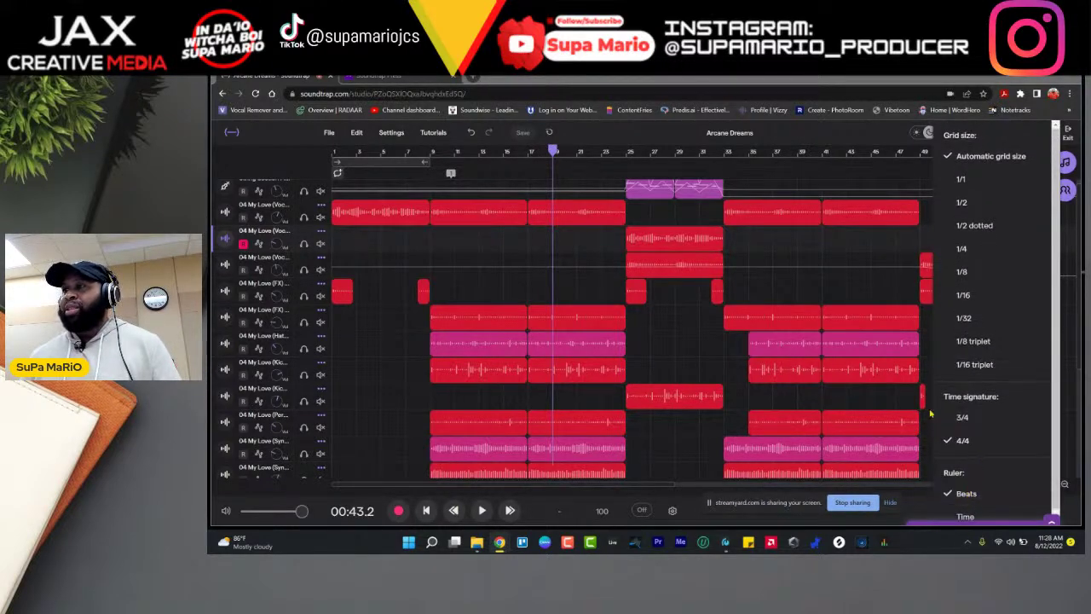
{"action": "left_click", "coordinate": [879, 187]}
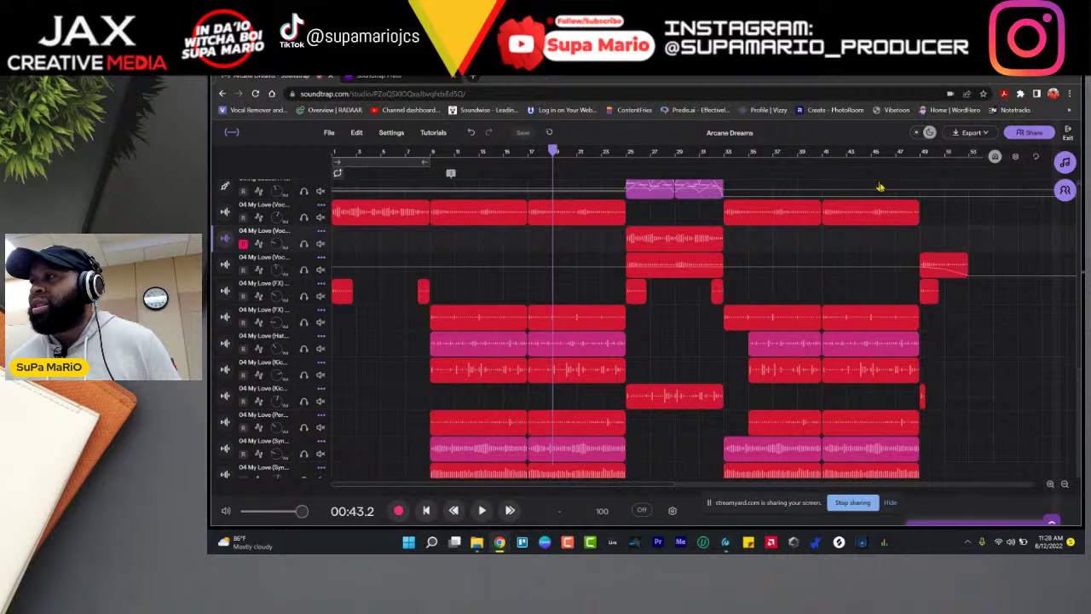
Step: Toggle timeline looping on and off several times and leave it enabled for the range from bar 1 to bar 9
{"action": "left_click", "coordinate": [1034, 161]}
{"action": "left_click", "coordinate": [1034, 161]}
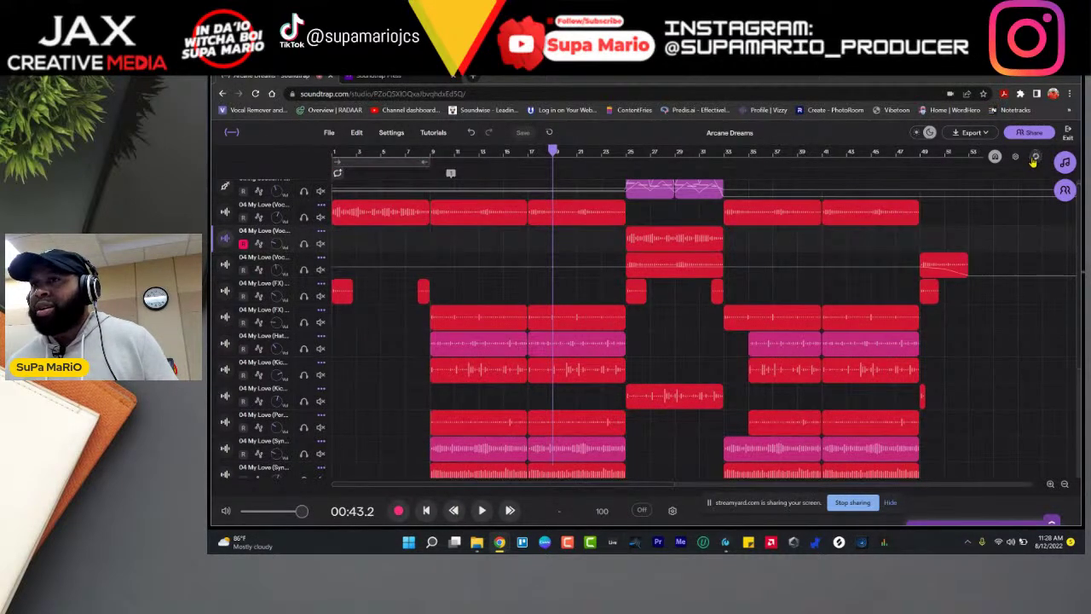
{"action": "left_click", "coordinate": [1035, 162]}
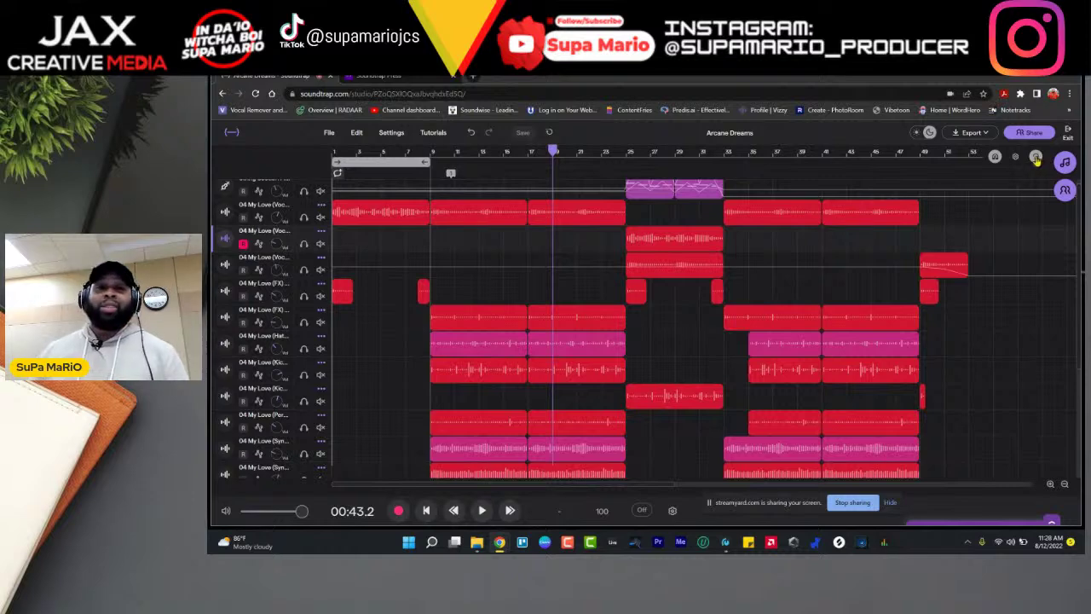
{"action": "left_click", "coordinate": [1035, 162]}
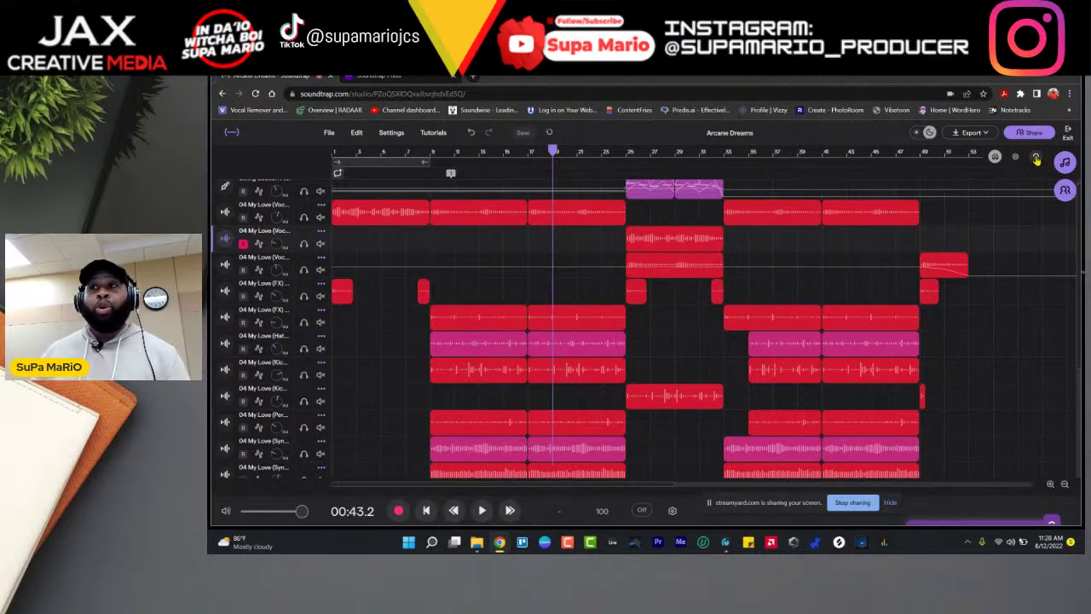
{"action": "left_click", "coordinate": [1036, 160]}
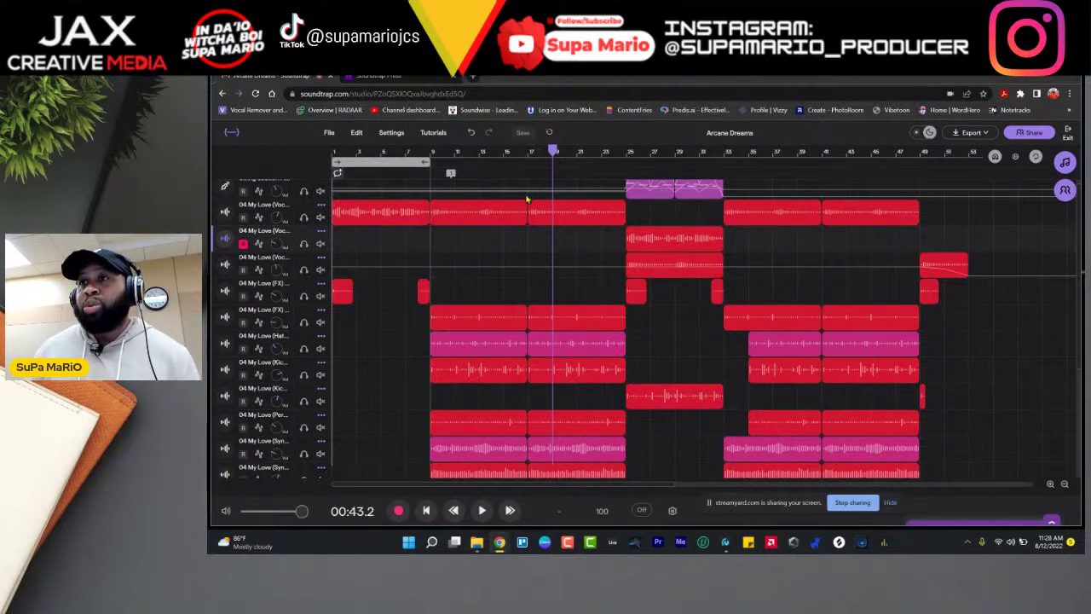
Step: Try longer loop ranges, set the loop to run from bar 1 to bar 25, and switch looping off
{"action": "left_click_drag", "start_coordinate": [429, 162], "coordinate": [626, 164]}
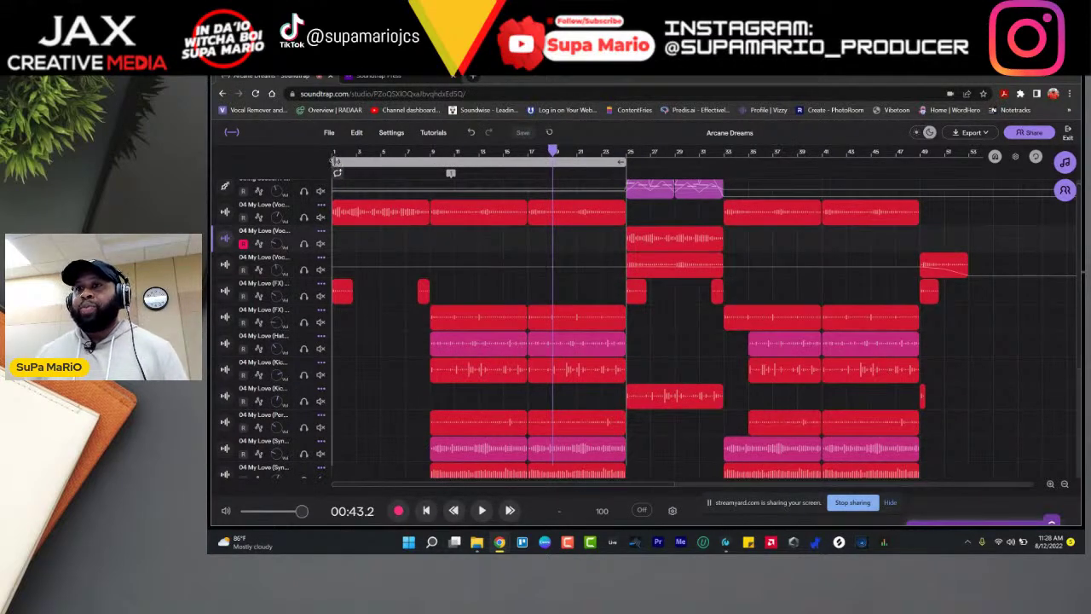
{"action": "mouse_move", "coordinate": [335, 162]}
{"action": "left_mouse_down"}
{"action": "mouse_move", "coordinate": [391, 177]}
{"action": "mouse_move", "coordinate": [334, 163]}
{"action": "left_mouse_up"}
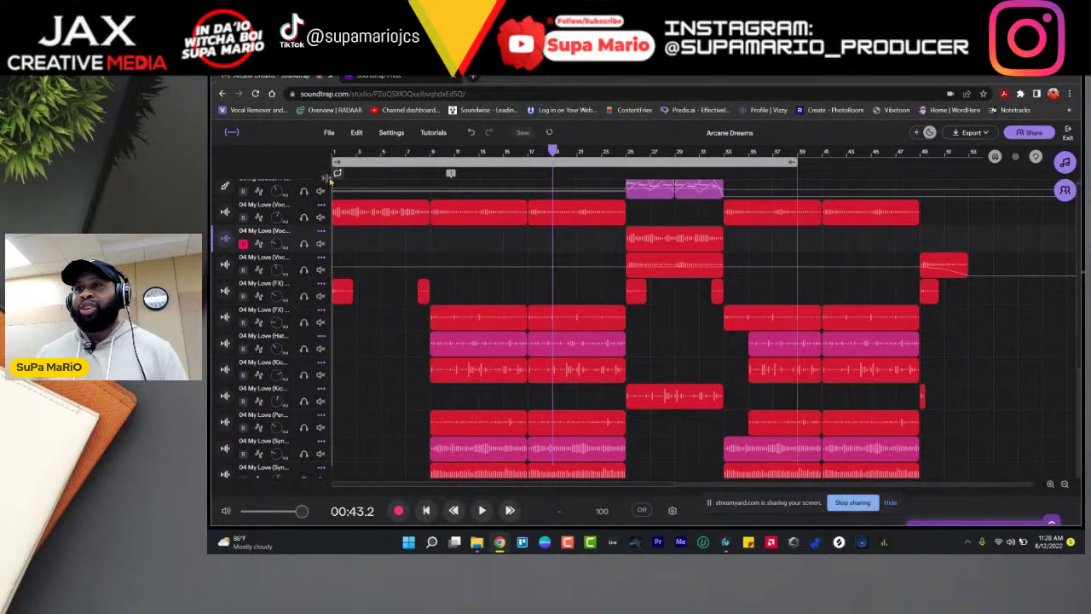
{"action": "left_click_drag", "start_coordinate": [797, 162], "coordinate": [982, 162]}
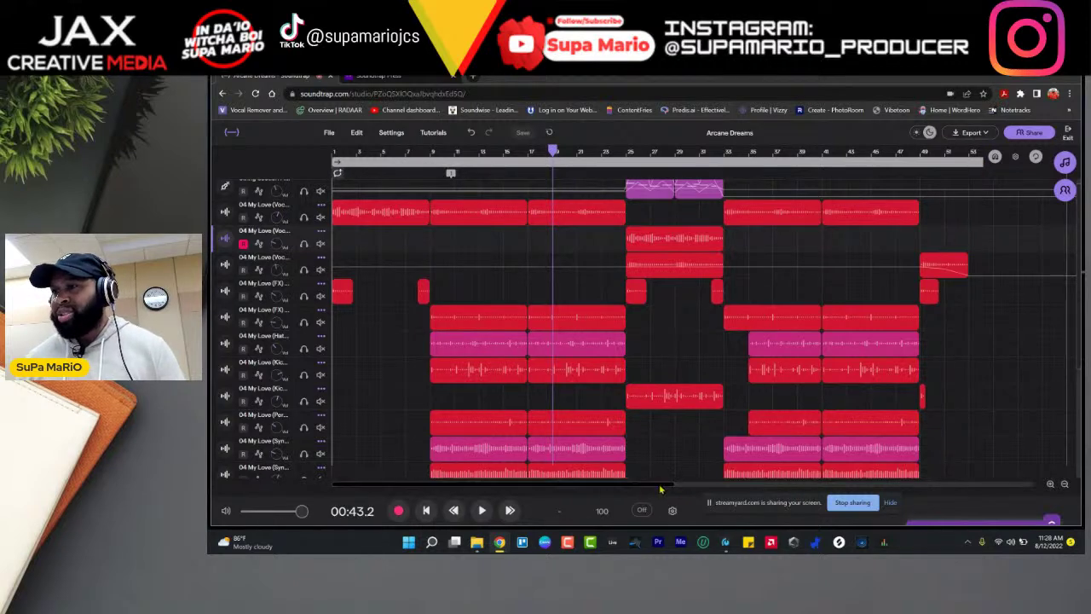
{"action": "left_click_drag", "start_coordinate": [665, 488], "coordinate": [744, 488]}
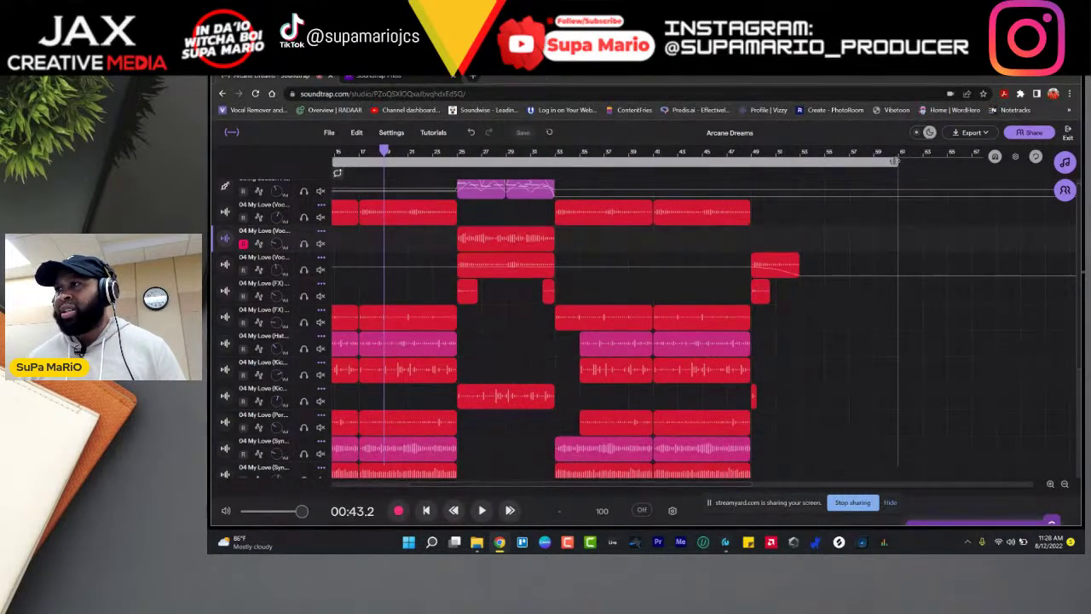
{"action": "left_click_drag", "start_coordinate": [892, 161], "coordinate": [459, 161]}
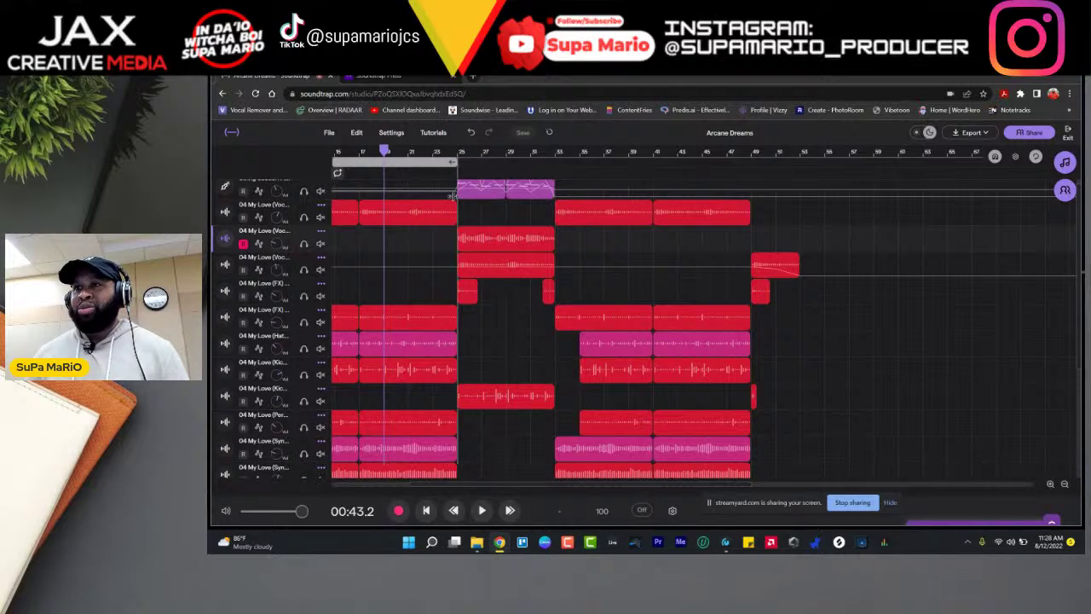
{"action": "left_click_drag", "start_coordinate": [740, 493], "coordinate": [661, 493]}
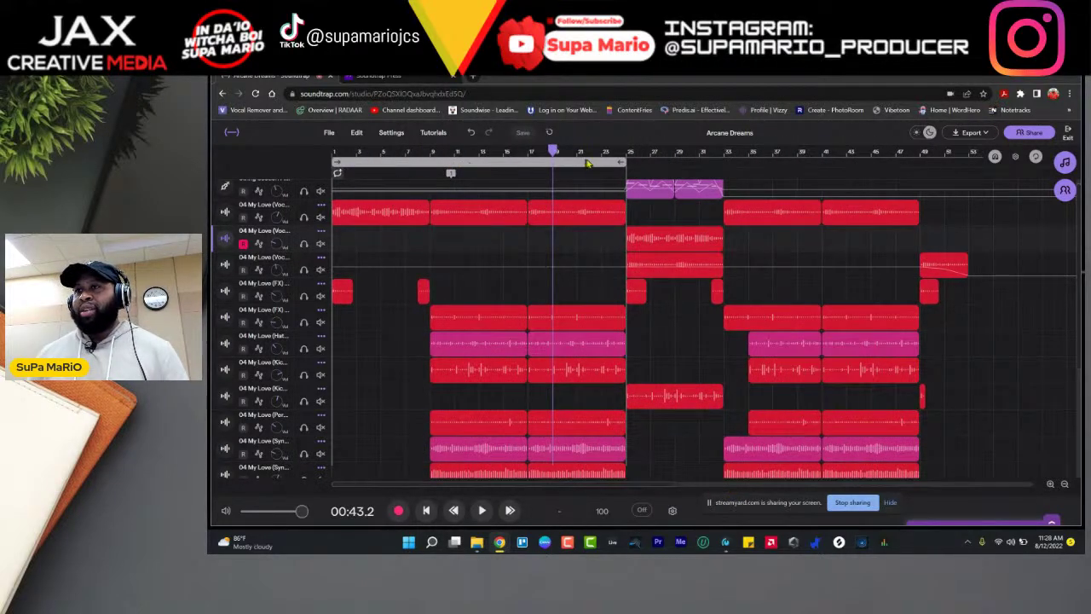
{"action": "left_click", "coordinate": [1036, 159]}
{"action": "left_click", "coordinate": [1037, 158]}
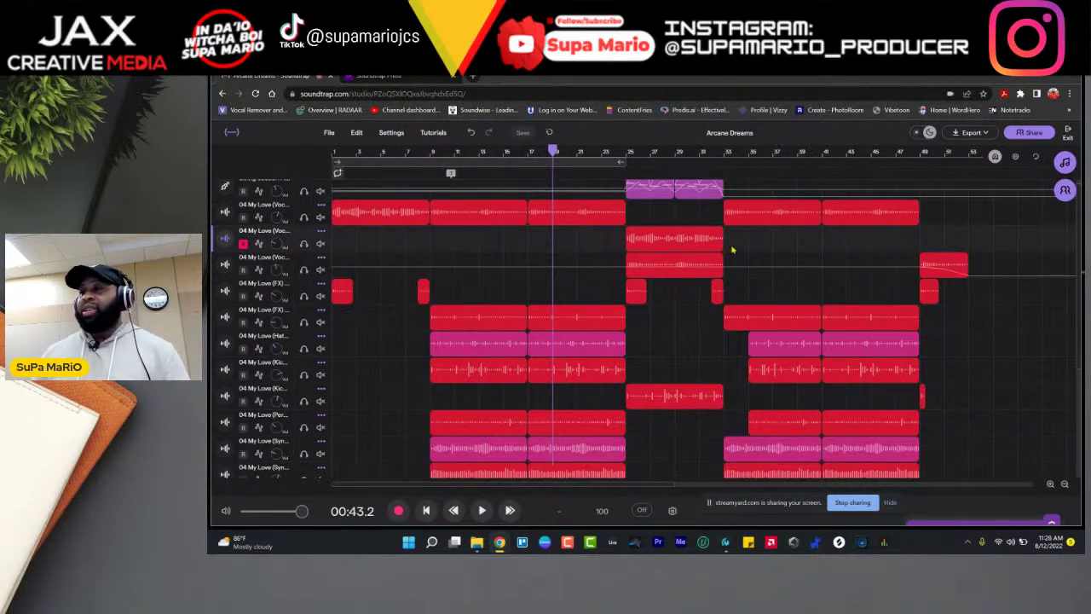
Step: Look over the loop library's search, categories and listed loops, and close the library
{"action": "left_click", "coordinate": [1070, 164]}
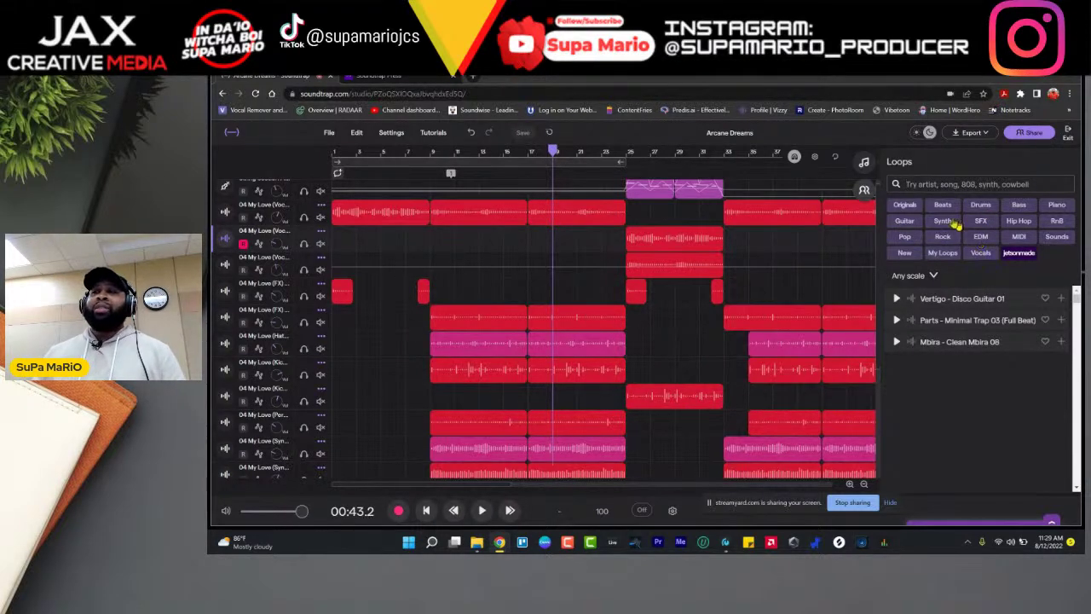
{"action": "left_click", "coordinate": [864, 164]}
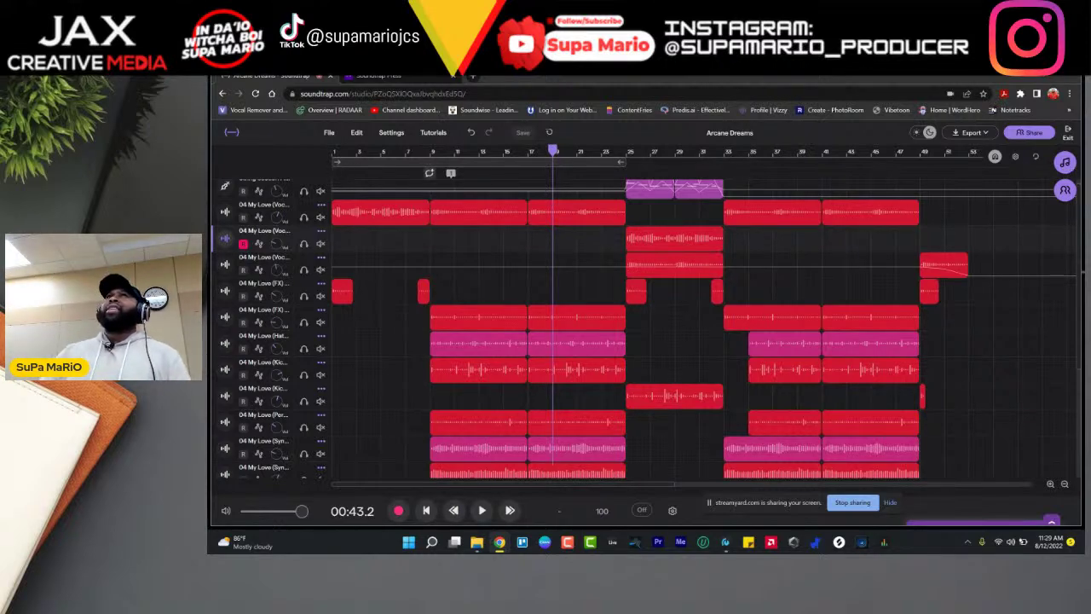
{"action": "left_click", "coordinate": [1064, 164]}
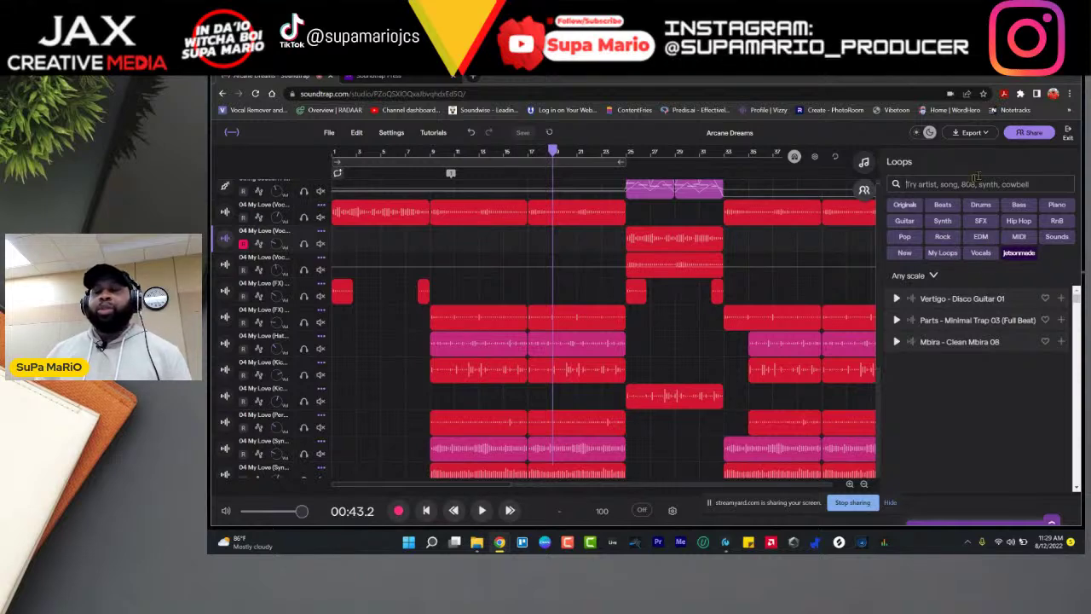
{"action": "left_click", "coordinate": [862, 163]}
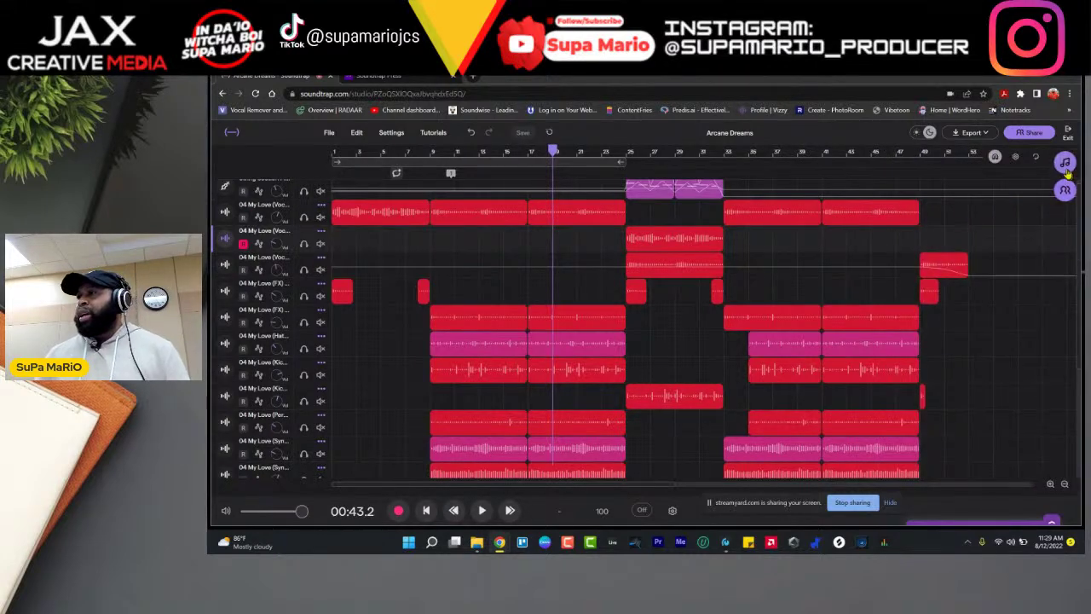
Step: Reopen the loop library, filter it to the jetsonmade loops and browse the list
{"action": "left_click", "coordinate": [1062, 162]}
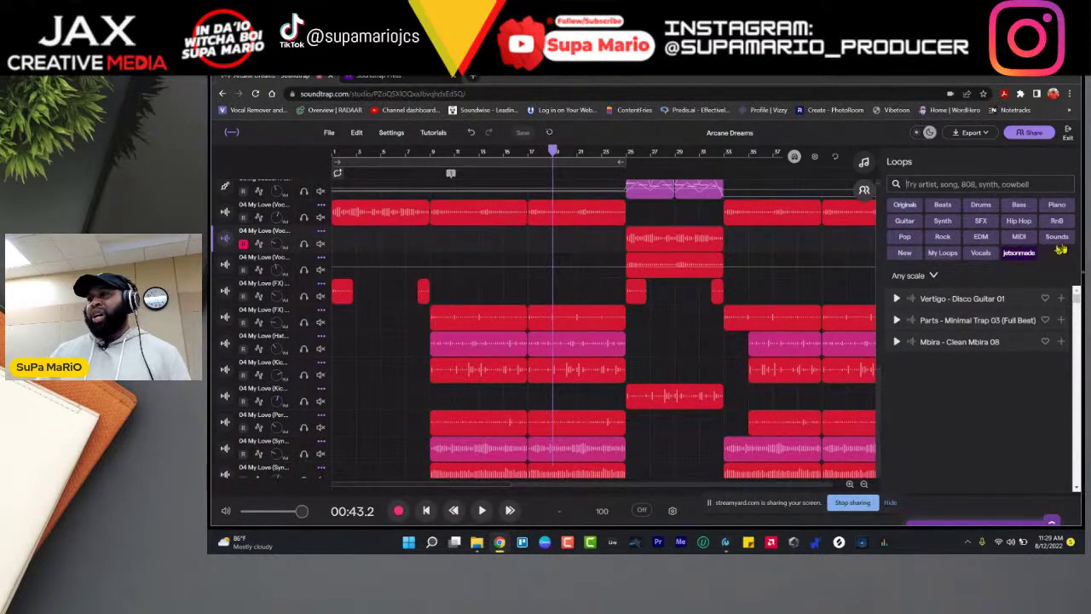
{"action": "left_click", "coordinate": [1019, 255]}
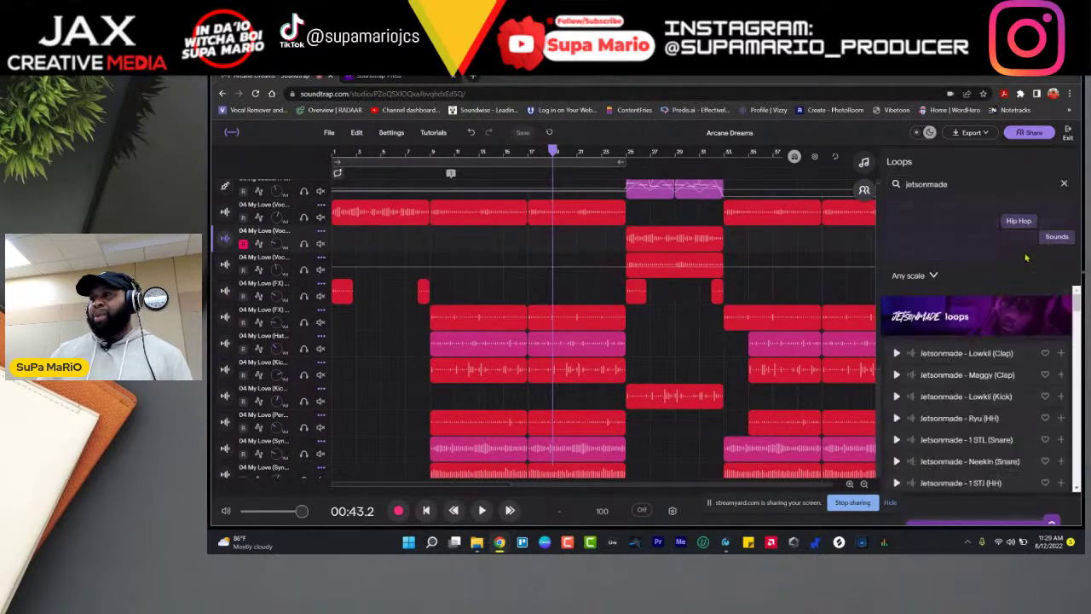
{"action": "scroll", "coordinate": [989, 340], "scroll_direction": "down", "scroll_amount": 5}
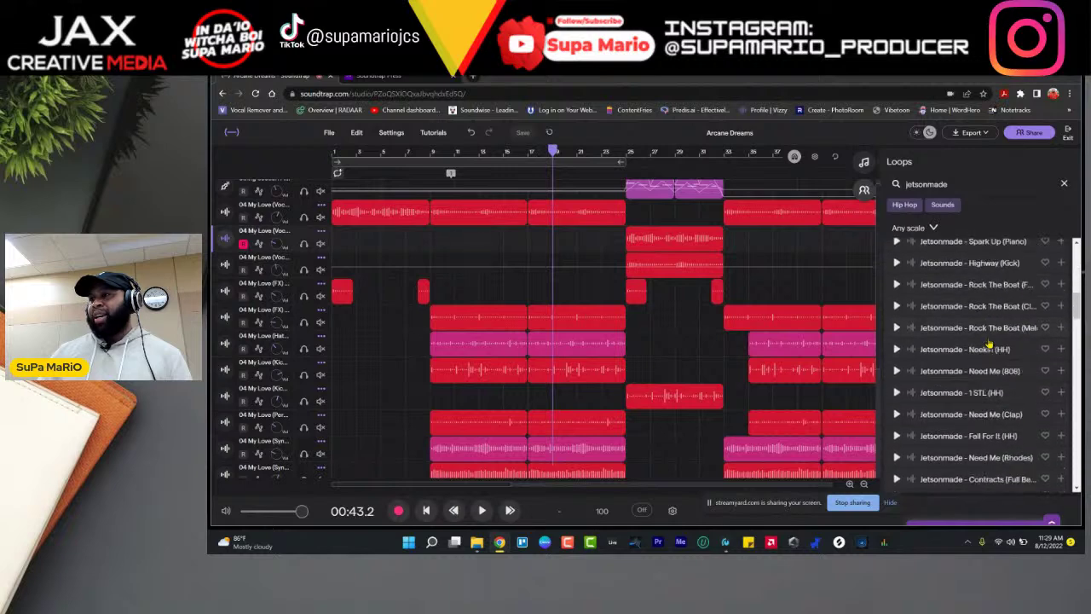
Step: Browse further through the jetsonmade loops, clear the search and close the loop library
{"action": "scroll", "coordinate": [988, 341], "scroll_direction": "down", "scroll_amount": 8}
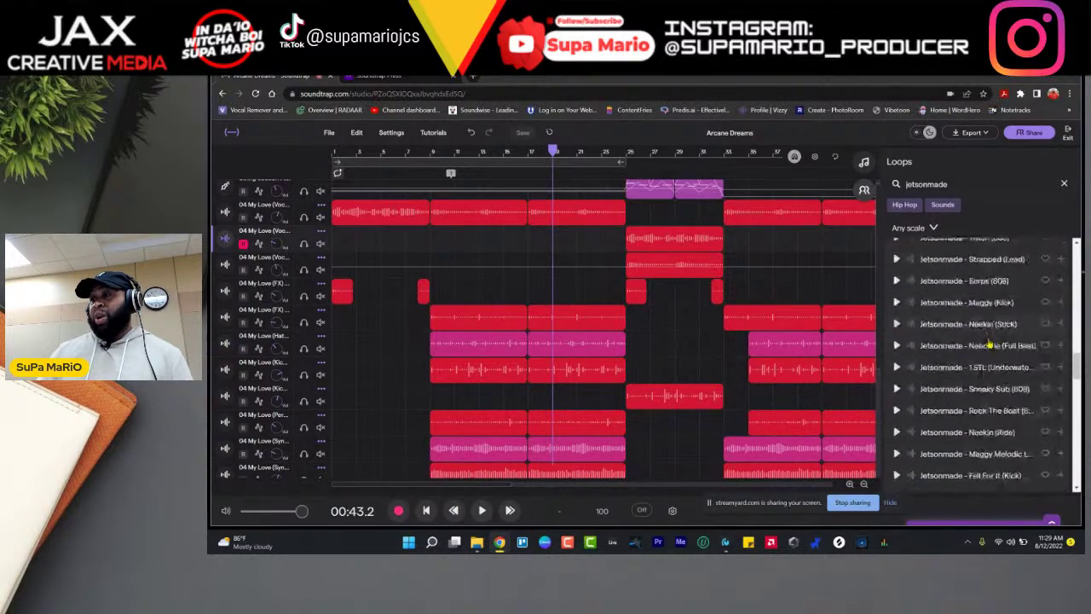
{"action": "scroll", "coordinate": [988, 341], "scroll_direction": "down", "scroll_amount": 8}
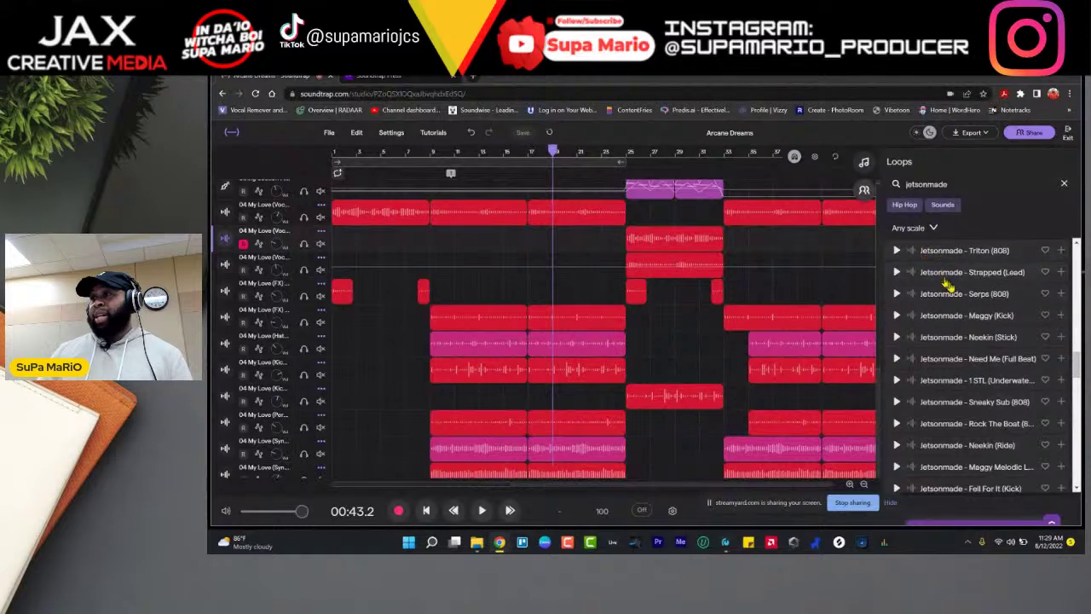
{"action": "scroll", "coordinate": [949, 287], "scroll_direction": "up", "scroll_amount": 4}
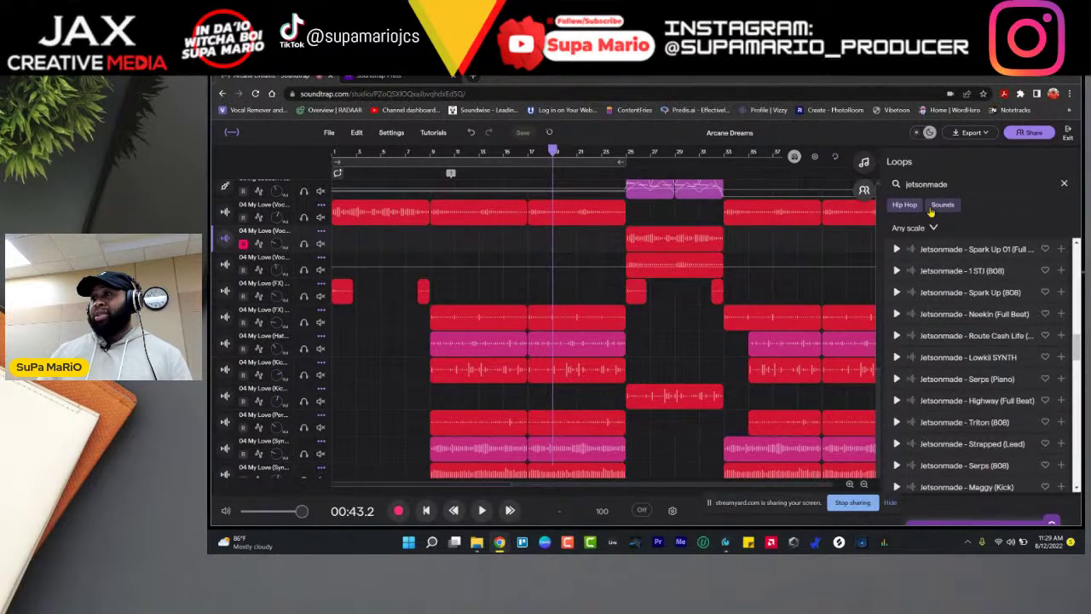
{"action": "left_click", "coordinate": [1063, 185]}
{"action": "left_click", "coordinate": [864, 165]}
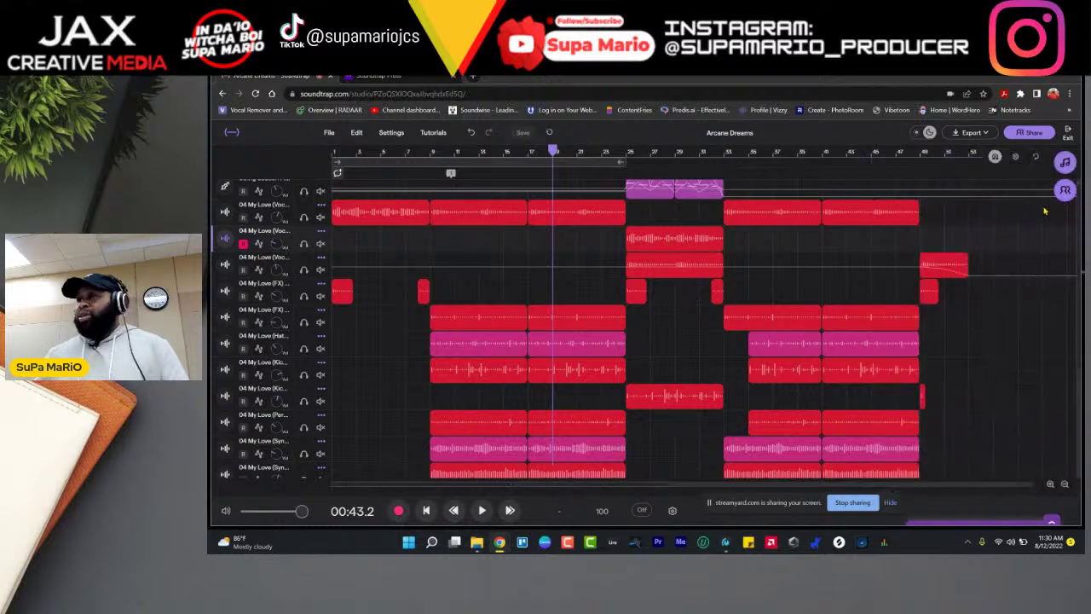
Step: Look over the project's collaborators, with its invite and call options, and close the view
{"action": "left_click", "coordinate": [1065, 191]}
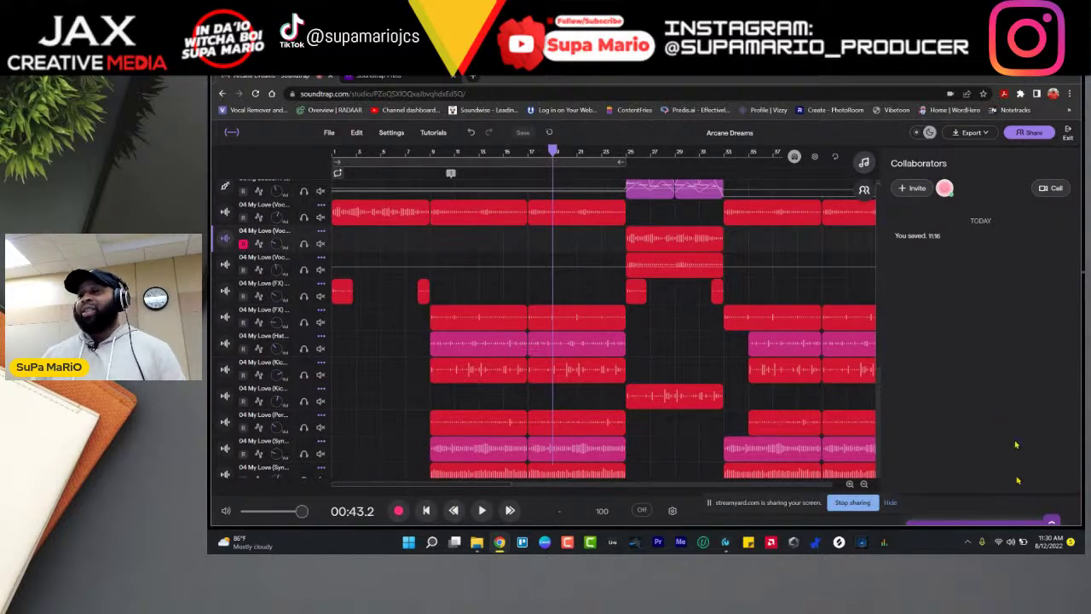
{"action": "left_click", "coordinate": [863, 189]}
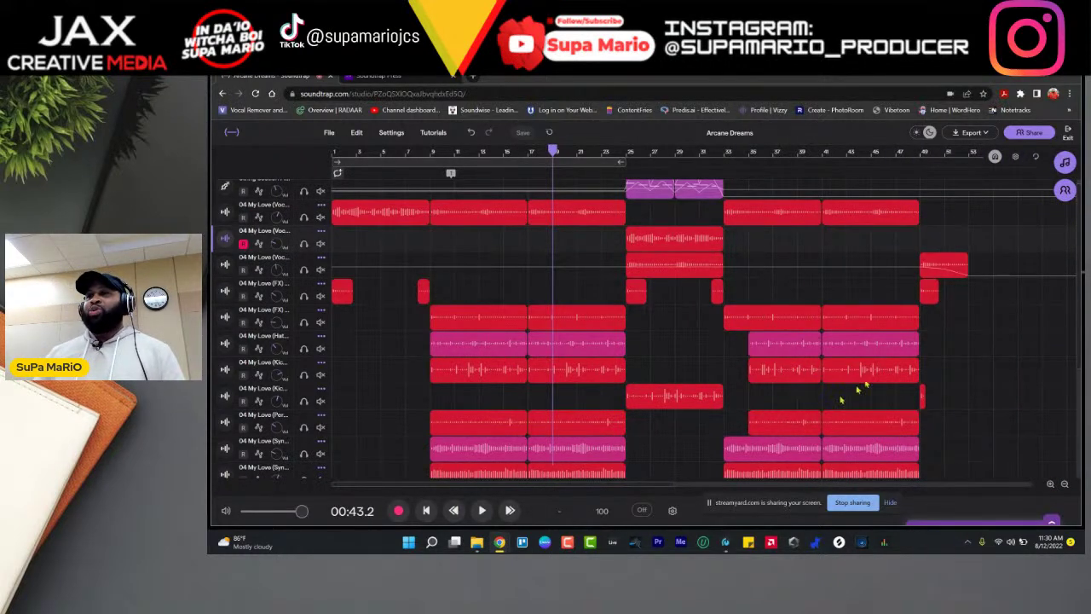
Step: Place the playhead at bar 17 and examine the arrangement around it at several timeline zoom levels
{"action": "left_click", "coordinate": [530, 212]}
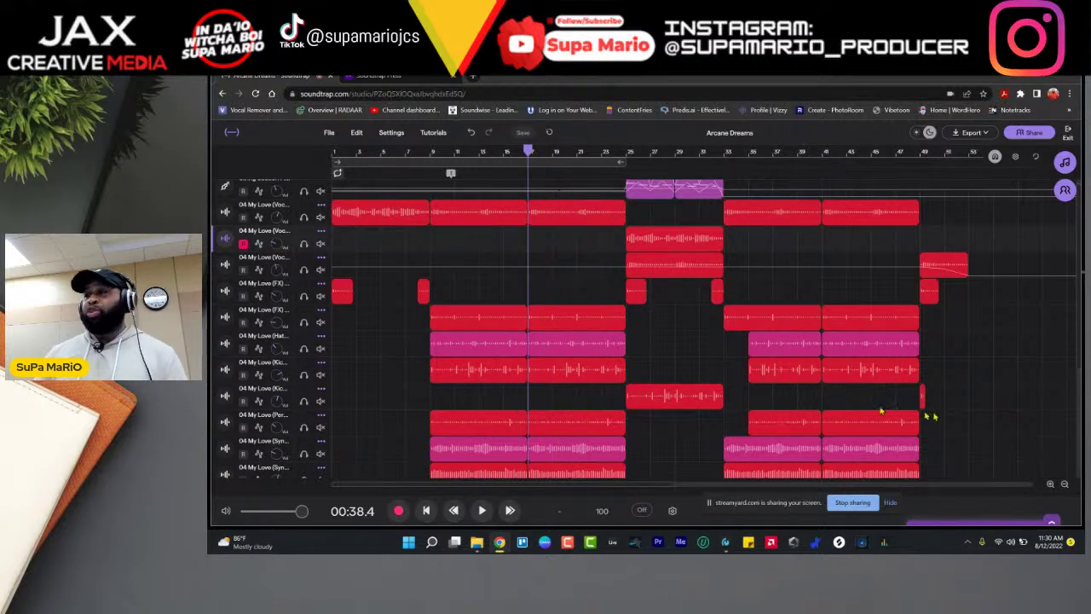
{"action": "left_click", "coordinate": [1050, 484]}
{"action": "left_click", "coordinate": [1050, 485]}
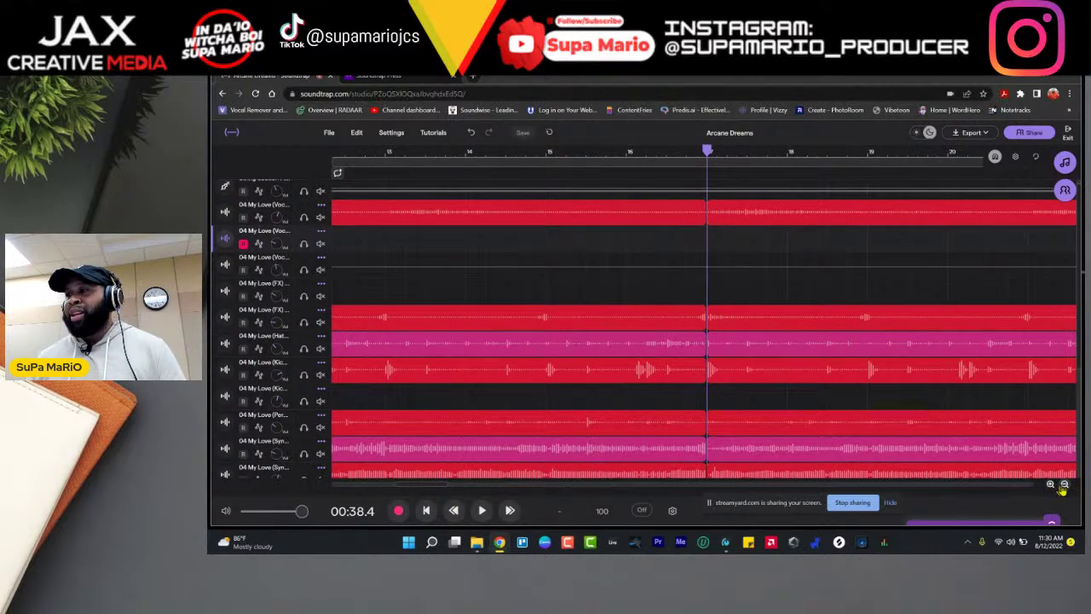
{"action": "left_click", "coordinate": [1065, 484]}
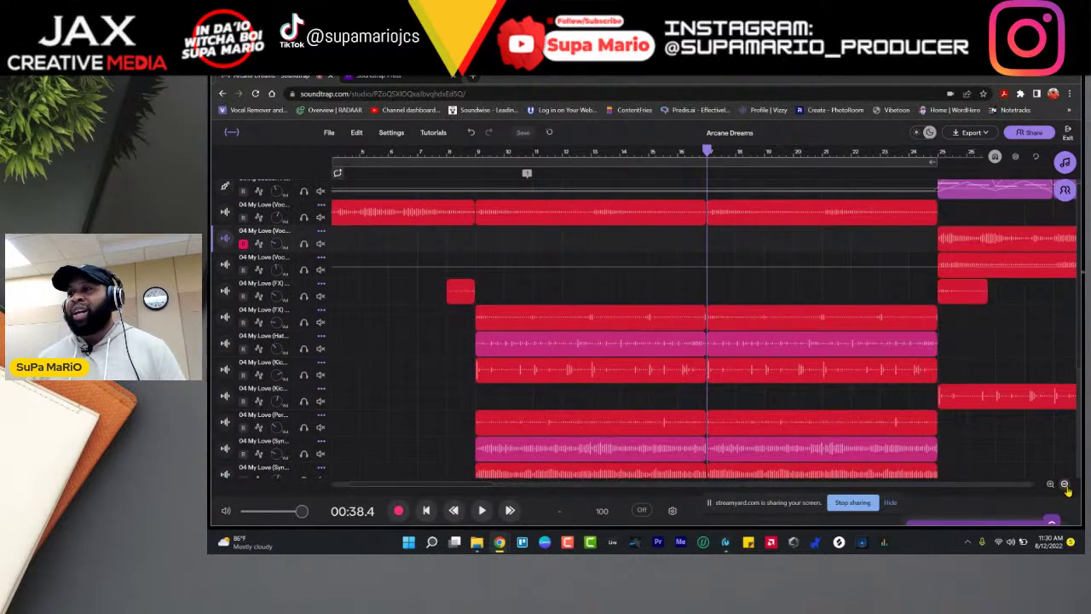
{"action": "left_click", "coordinate": [1064, 484]}
{"action": "left_click", "coordinate": [1065, 484]}
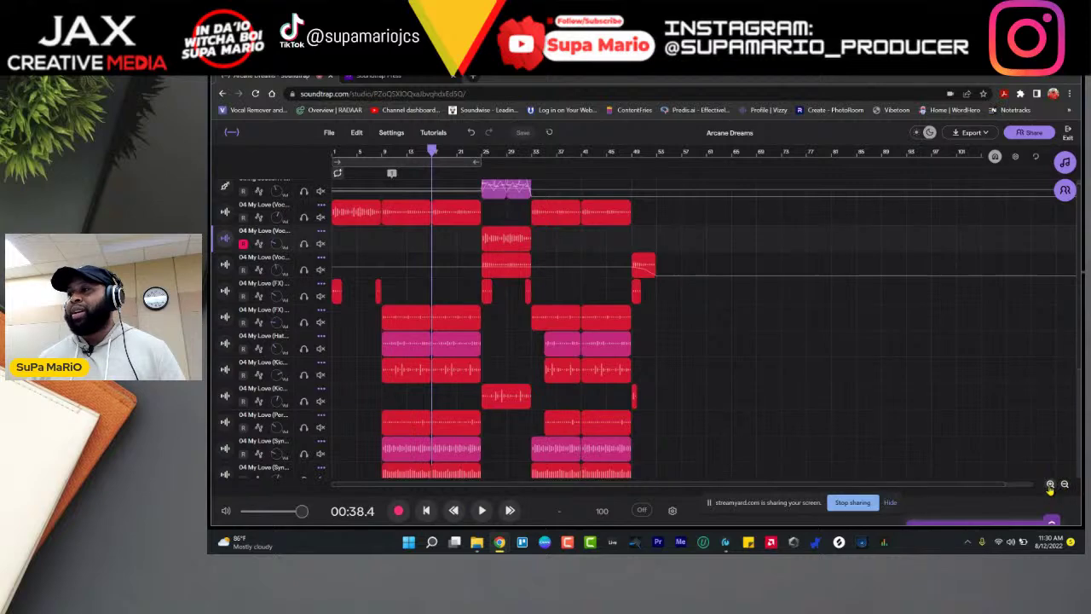
{"action": "left_click", "coordinate": [1050, 484]}
{"action": "left_click", "coordinate": [1050, 485]}
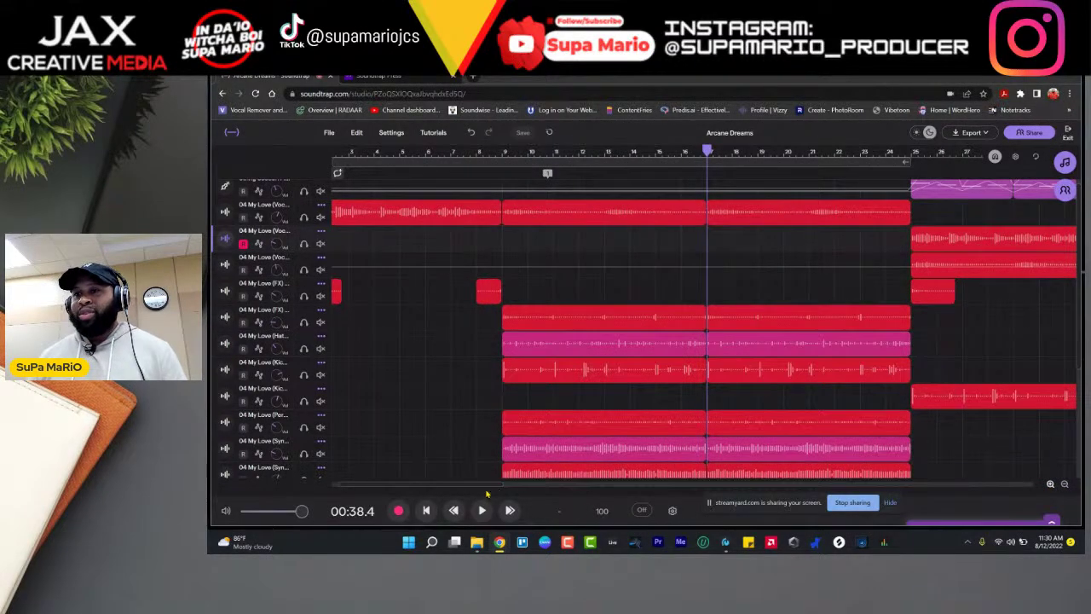
{"action": "mouse_move", "coordinate": [490, 484]}
{"action": "left_mouse_down"}
{"action": "mouse_move", "coordinate": [460, 484]}
{"action": "mouse_move", "coordinate": [596, 484]}
{"action": "mouse_move", "coordinate": [464, 484]}
{"action": "mouse_move", "coordinate": [494, 484]}
{"action": "left_mouse_up"}
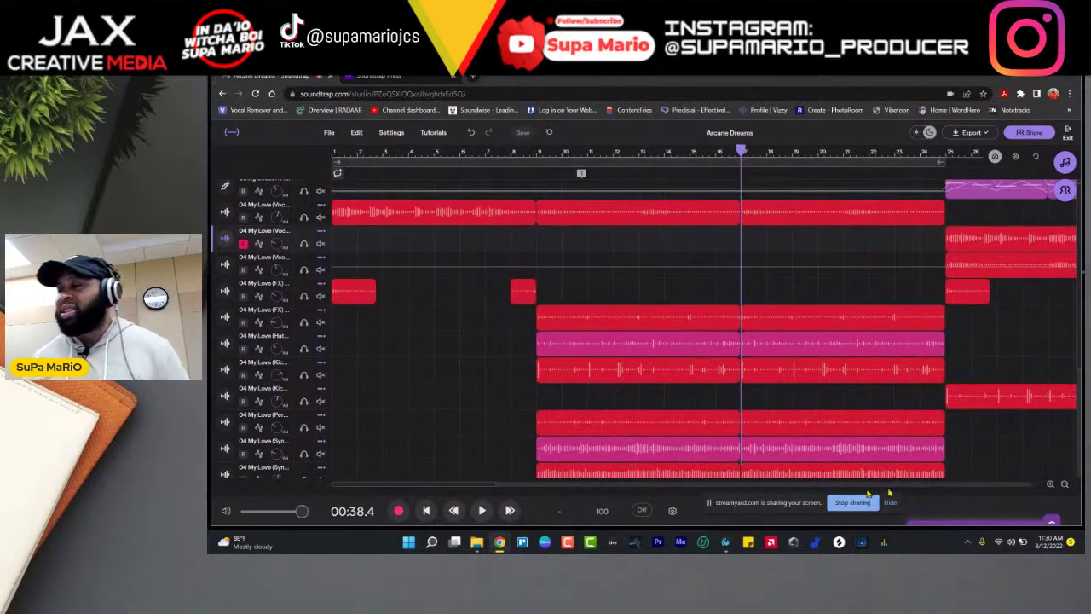
{"action": "left_click", "coordinate": [1064, 484]}
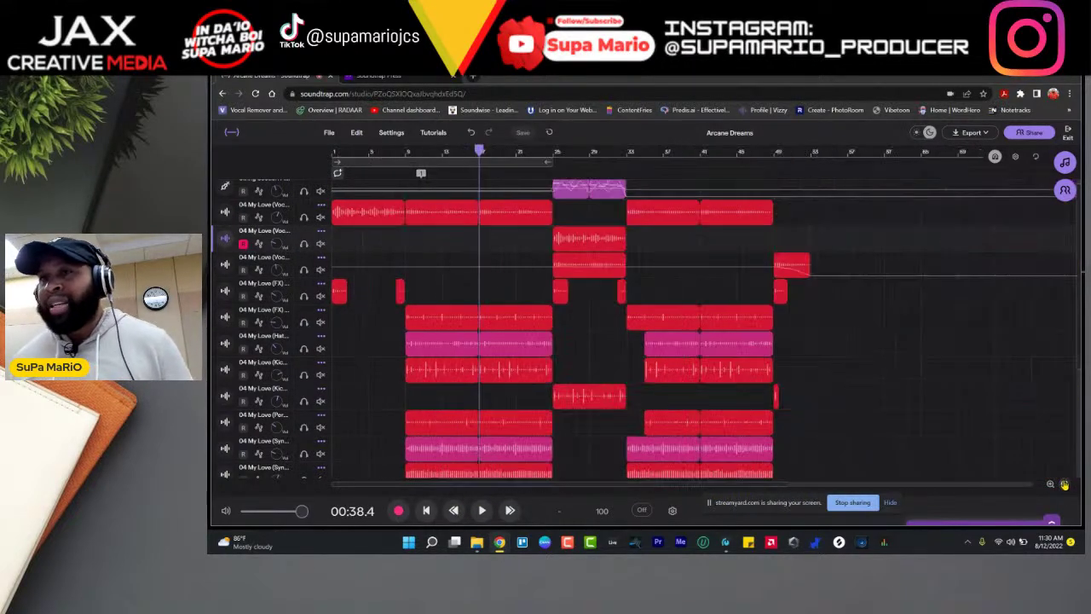
{"action": "scroll", "coordinate": [273, 243], "scroll_direction": "up", "scroll_amount": 1}
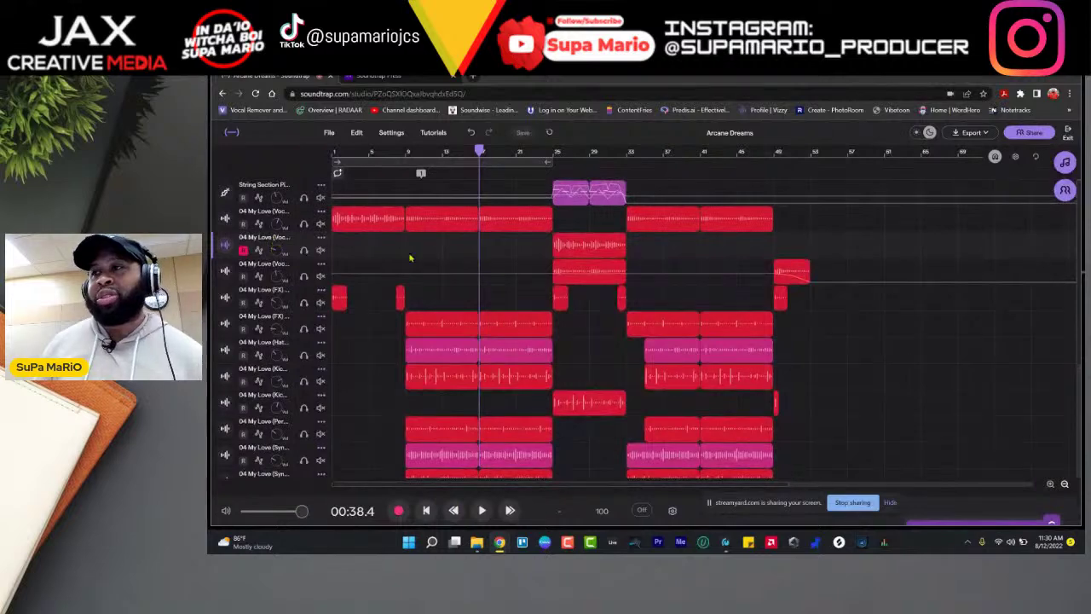
{"action": "left_click", "coordinate": [1050, 483]}
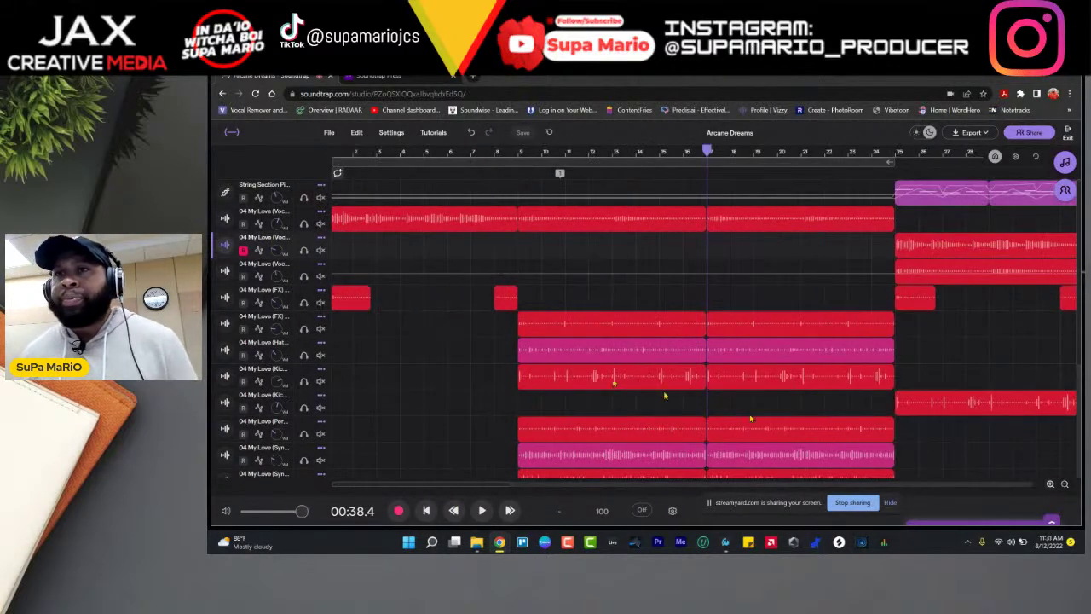
Step: Open the sound settings of the uppermost 04 My Love vocal track and look over the effects that can be added
{"action": "left_click", "coordinate": [226, 219]}
{"action": "left_click", "coordinate": [225, 261]}
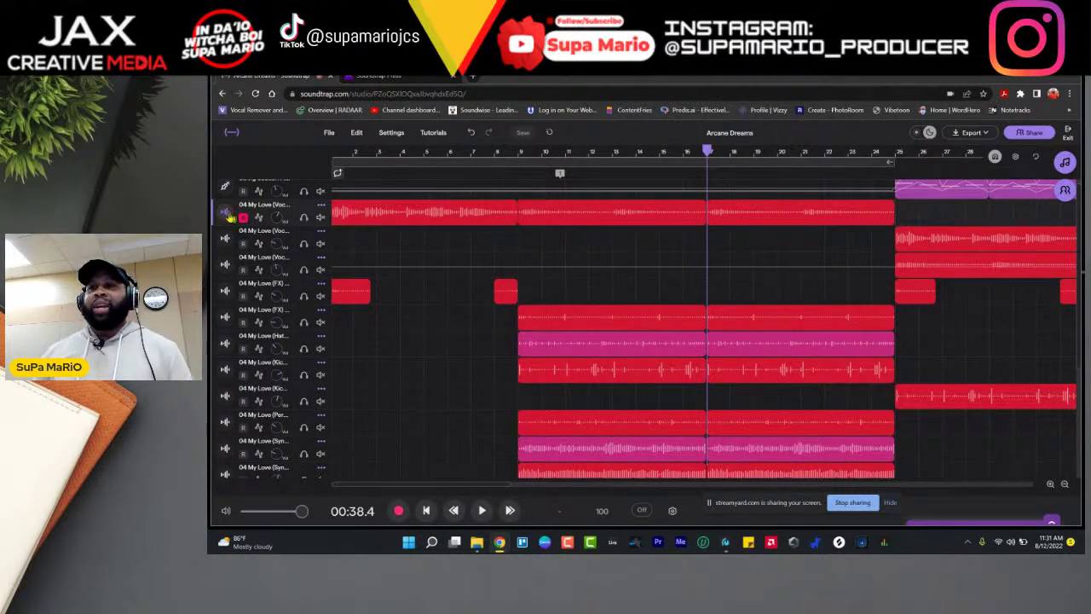
{"action": "left_click", "coordinate": [226, 216]}
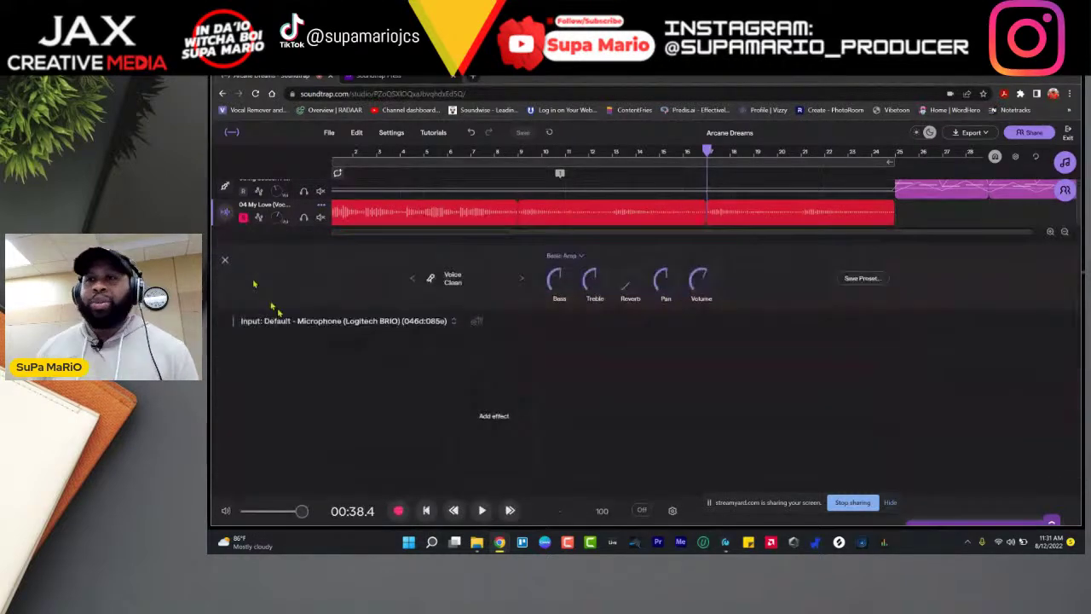
{"action": "left_click", "coordinate": [225, 216]}
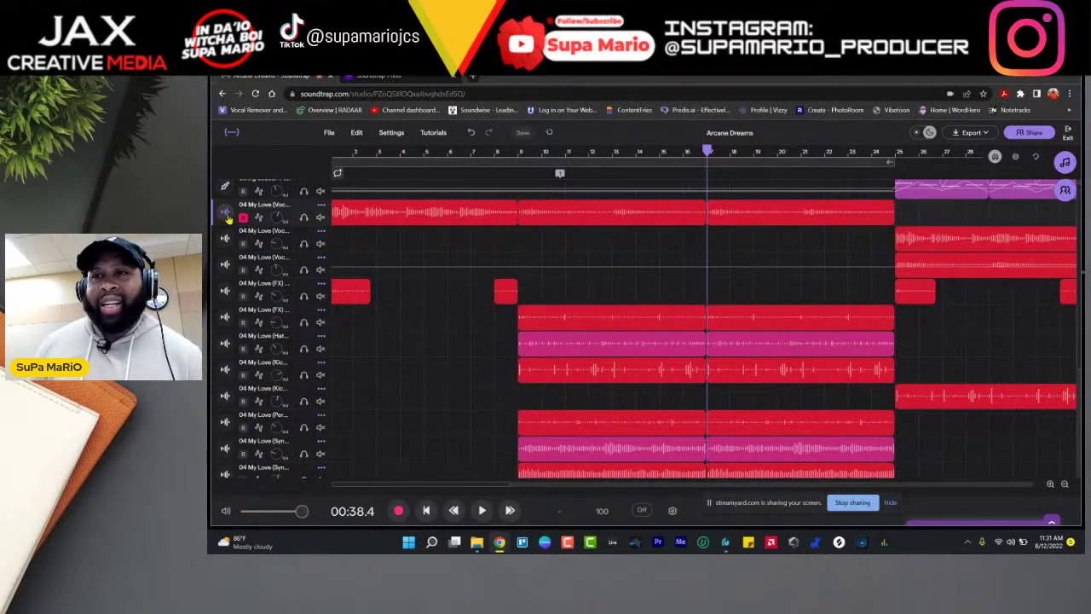
{"action": "left_click", "coordinate": [226, 214]}
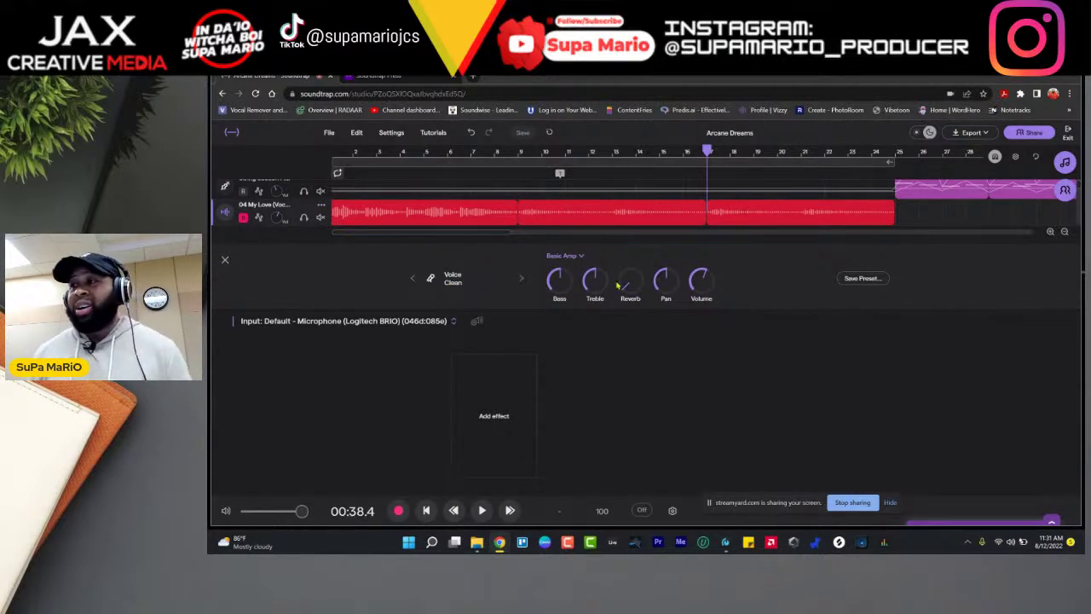
{"action": "left_click", "coordinate": [496, 454]}
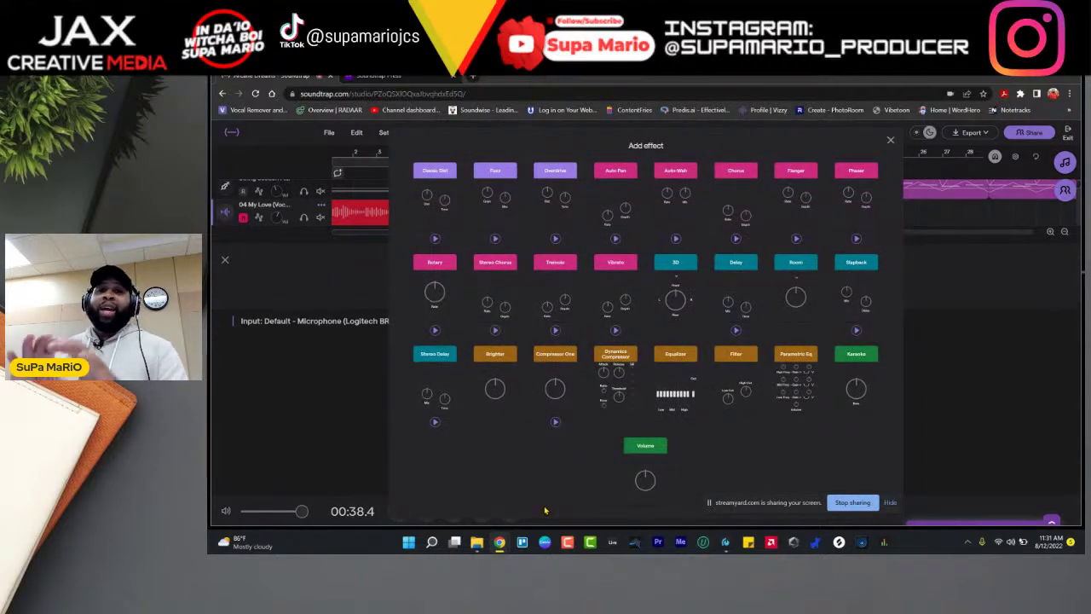
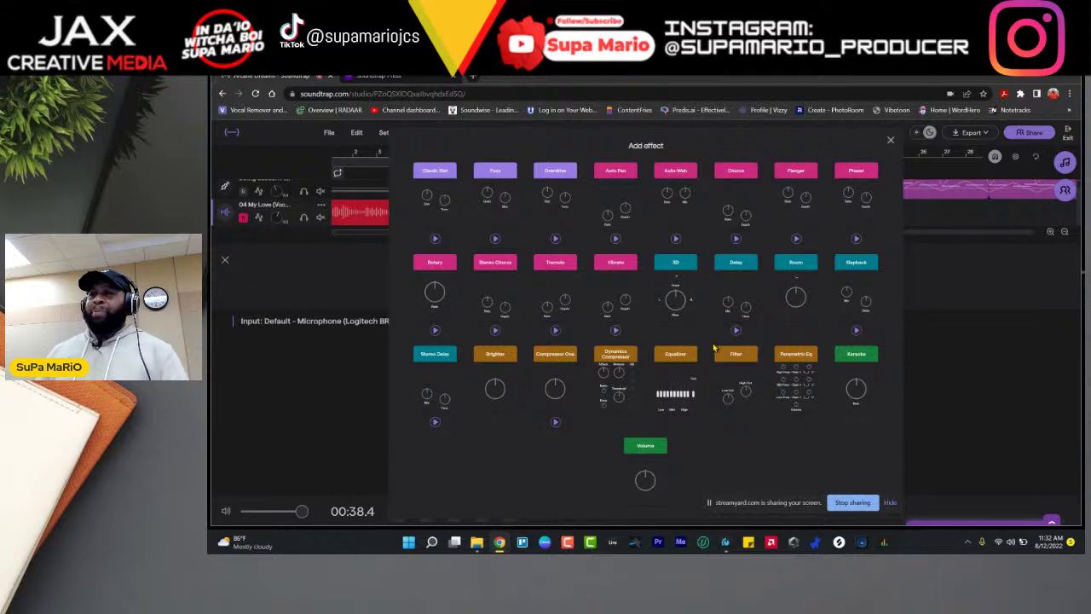
{"action": "left_click", "coordinate": [890, 140]}
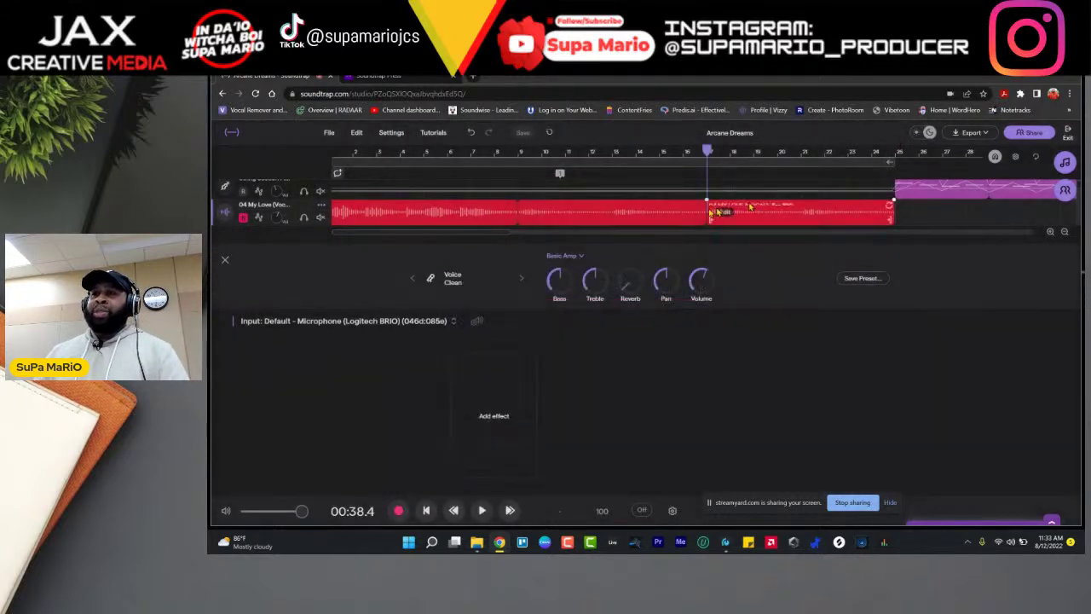
Step: Look through the Voice presets under Voice and Mic, and close the vocal track's sound settings
{"action": "left_click", "coordinate": [482, 281]}
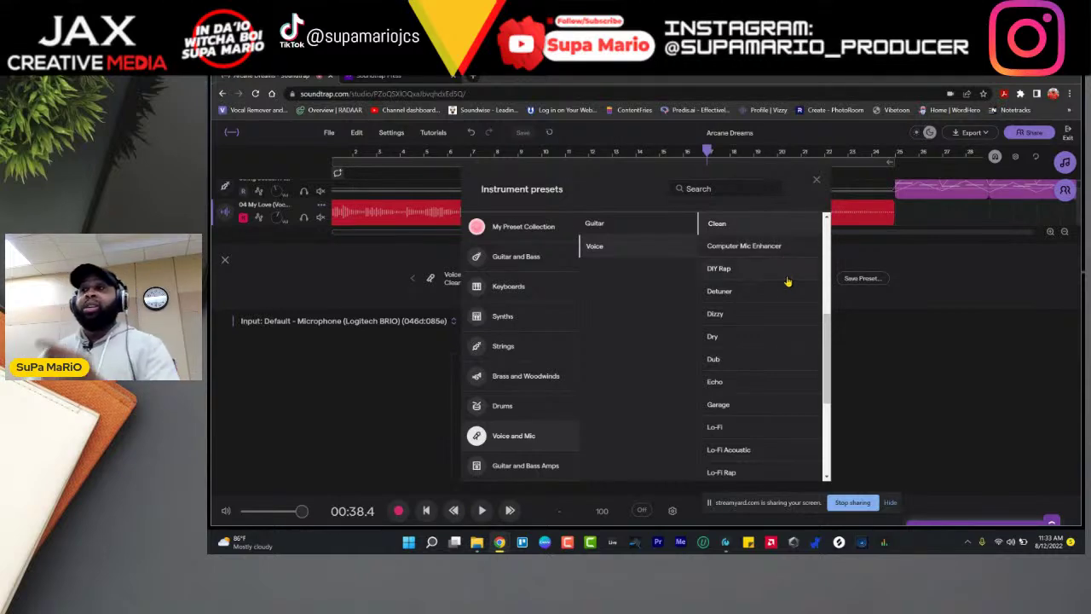
{"action": "scroll", "coordinate": [784, 273], "scroll_direction": "down", "scroll_amount": 5}
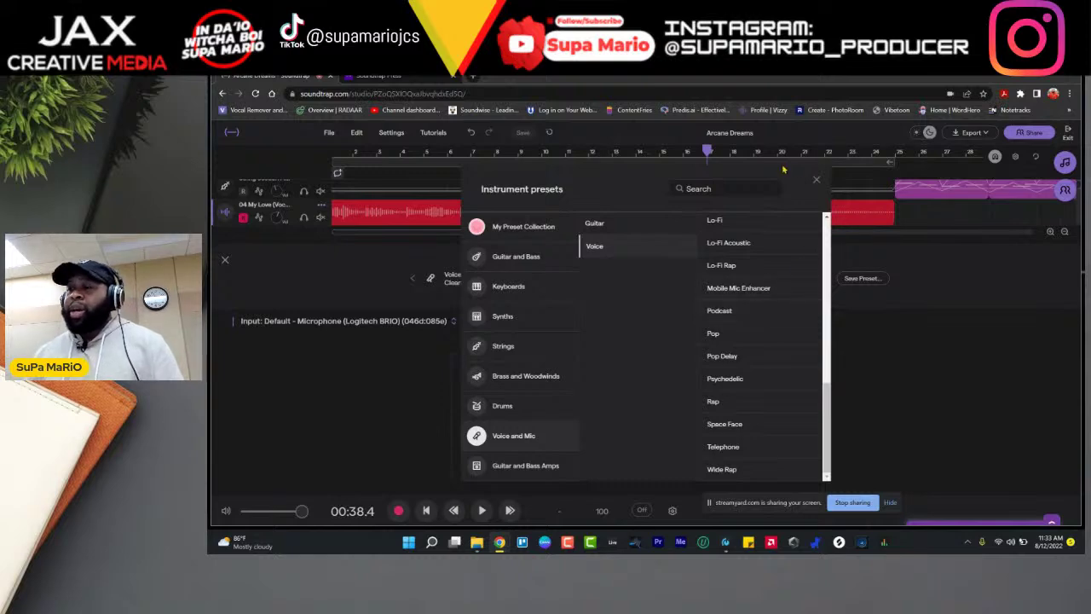
{"action": "left_click", "coordinate": [816, 182]}
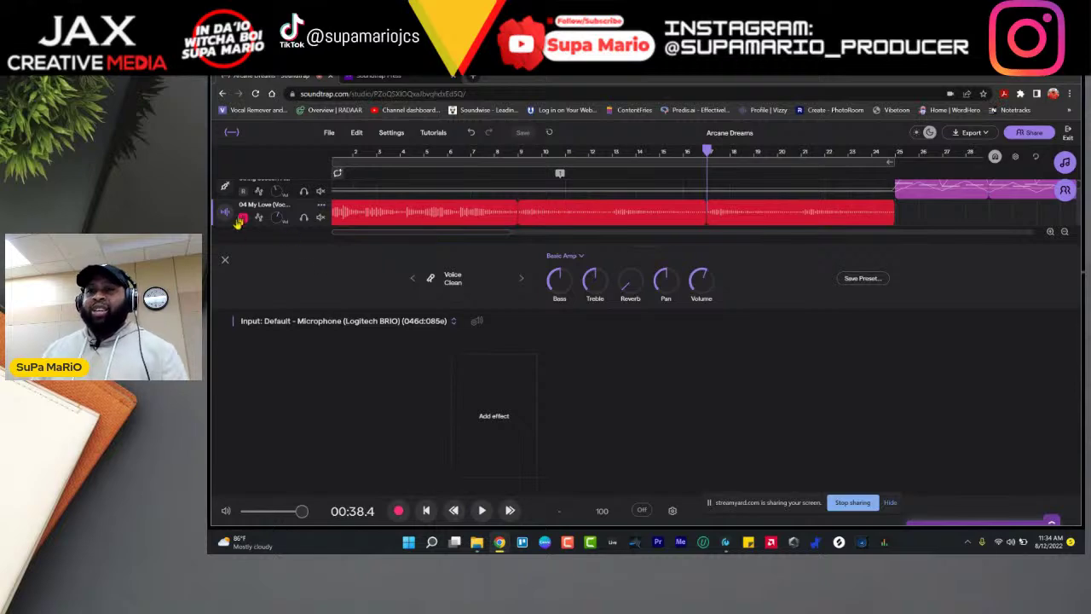
{"action": "left_click", "coordinate": [225, 261]}
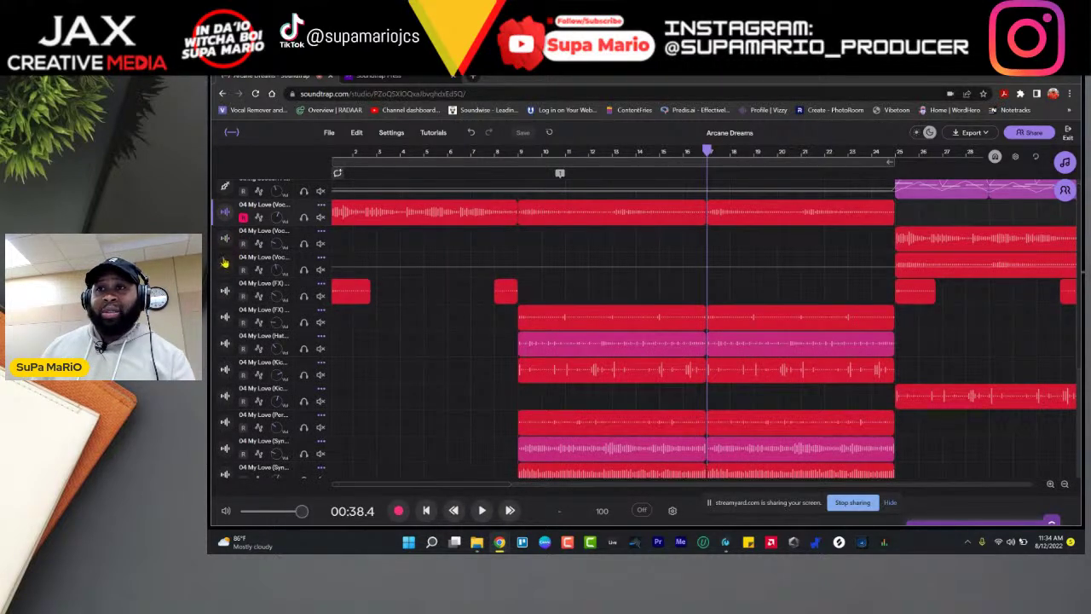
Step: Check the sound settings of the 04 My Love hat track and the two synth tracks below it, closing each one
{"action": "left_click", "coordinate": [226, 344]}
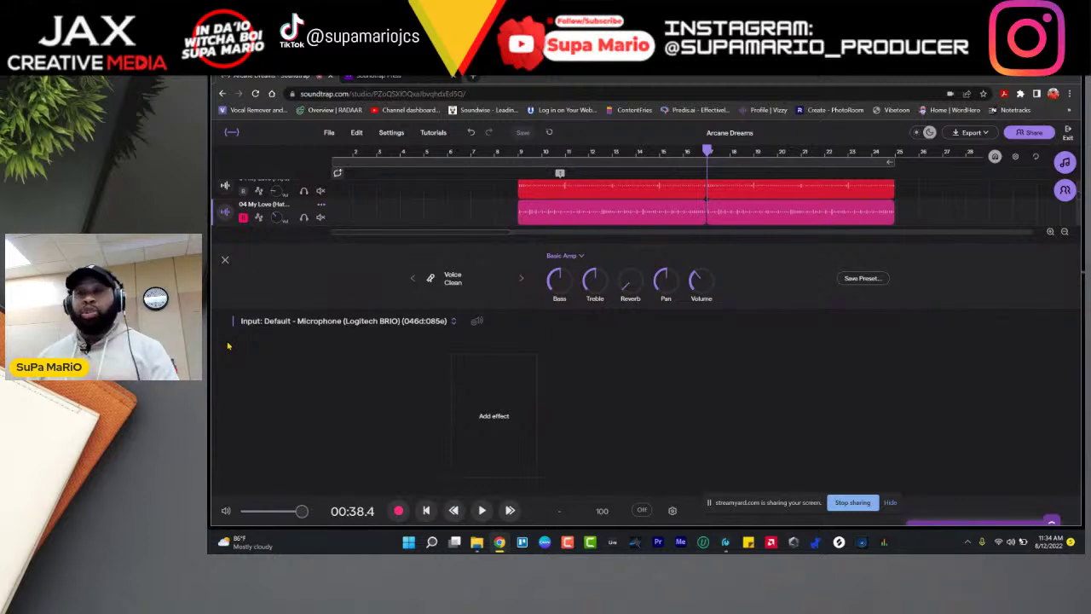
{"action": "left_click", "coordinate": [227, 260]}
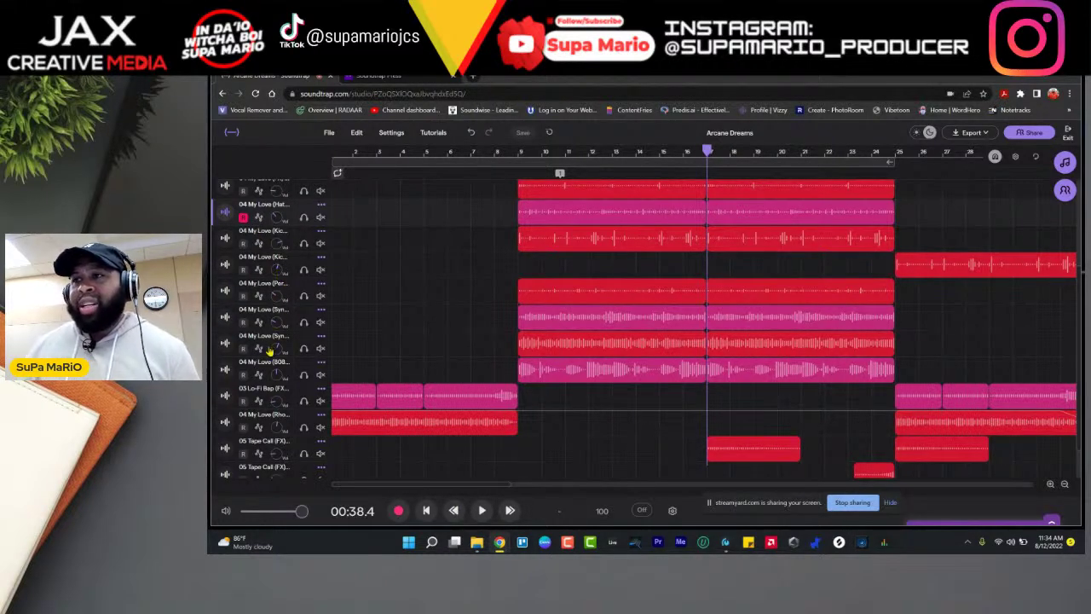
{"action": "left_click", "coordinate": [227, 323]}
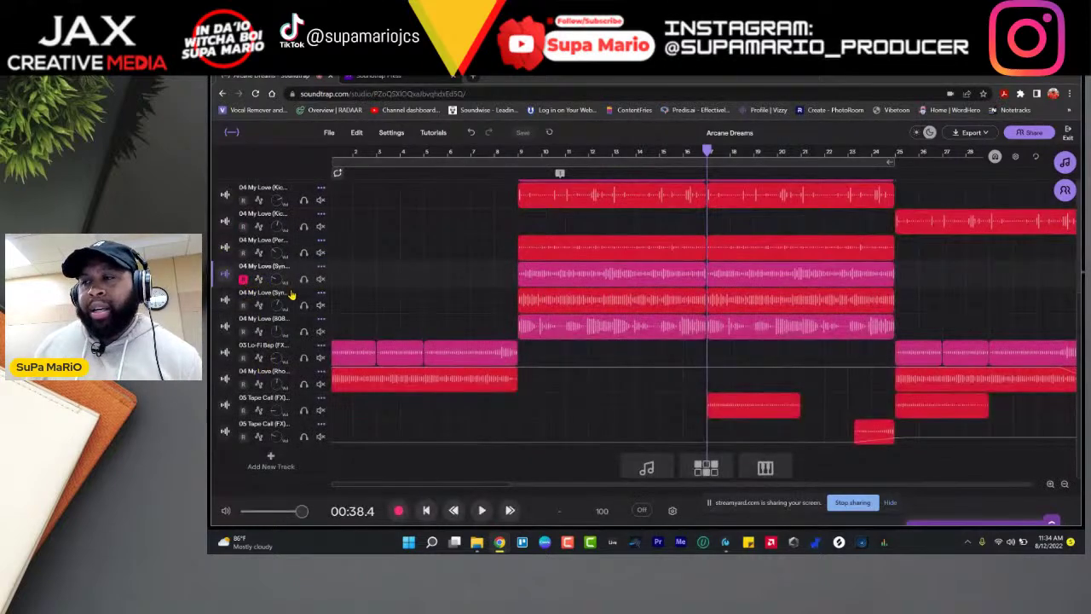
{"action": "left_click", "coordinate": [226, 305]}
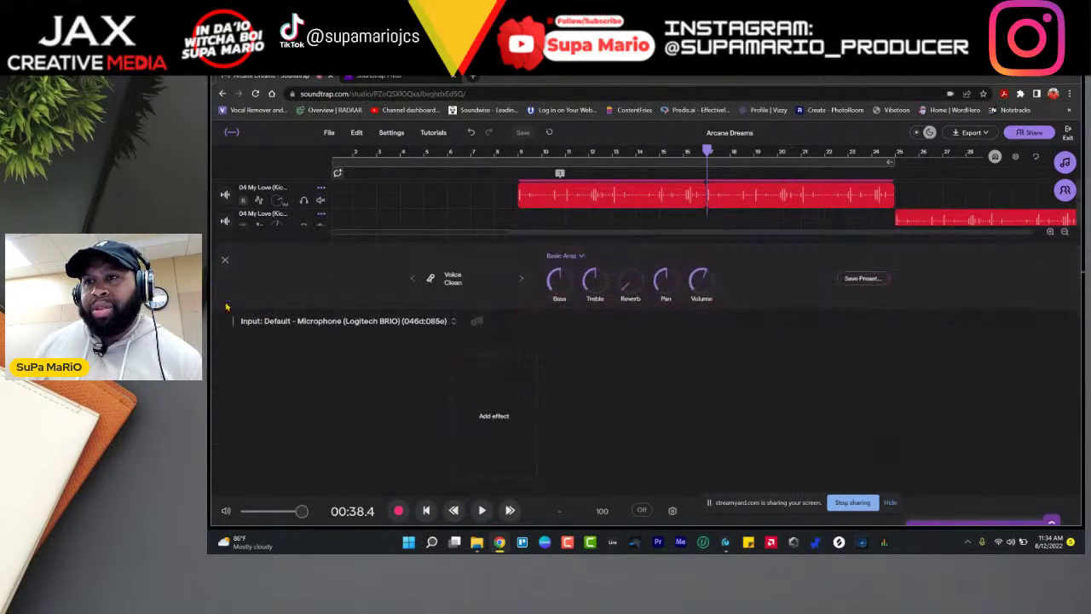
{"action": "left_click", "coordinate": [226, 261]}
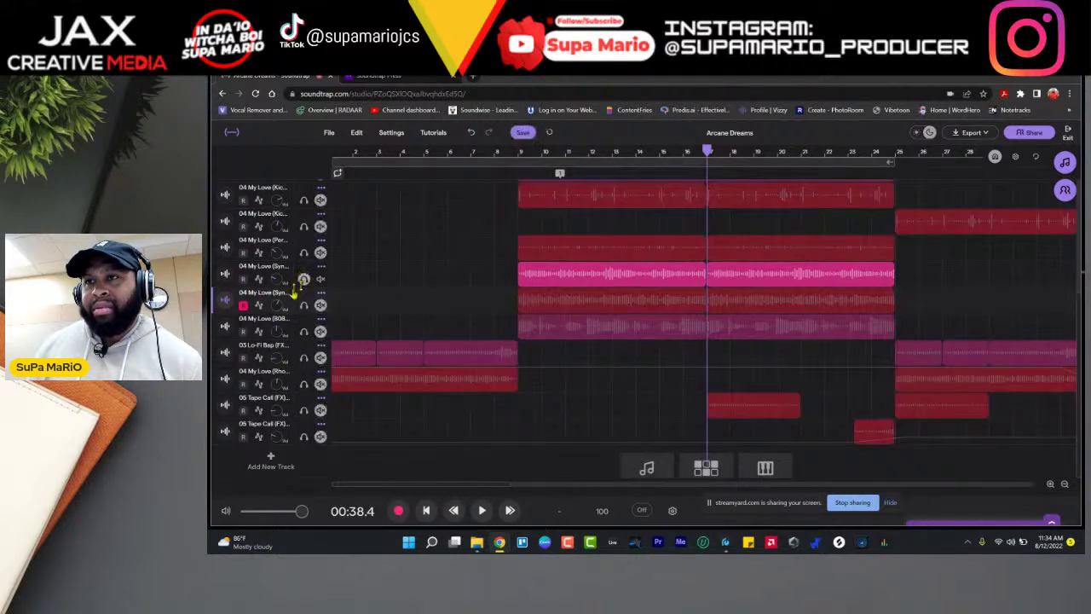
Step: Recheck the upper 04 My Love synth track's sound settings, close them and place the playhead at bar 4
{"action": "left_click", "coordinate": [394, 323]}
{"action": "left_click", "coordinate": [388, 265]}
{"action": "left_click", "coordinate": [378, 316]}
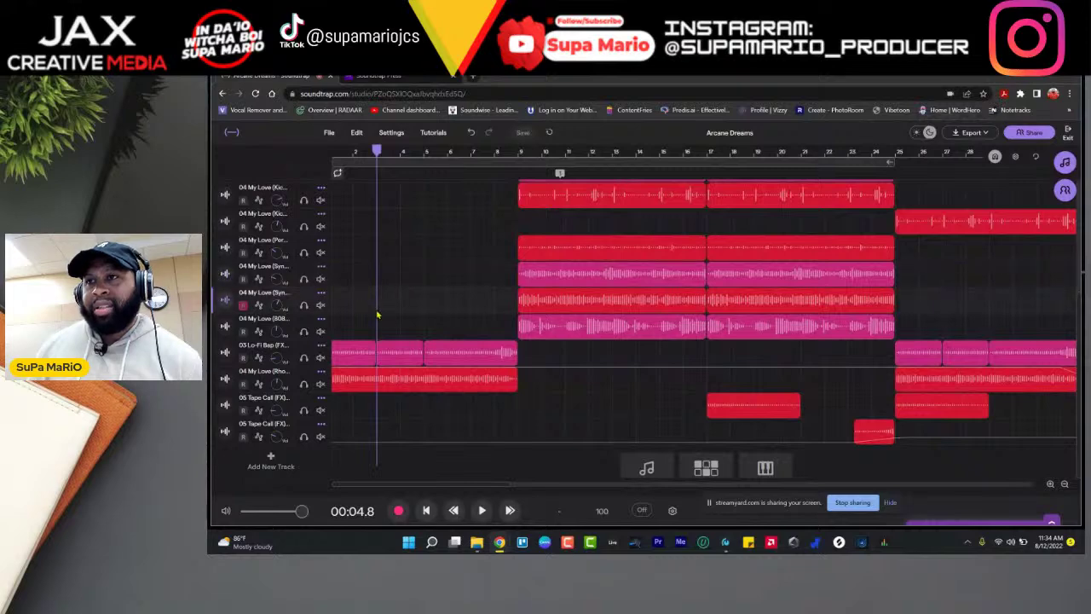
{"action": "left_click", "coordinate": [224, 301]}
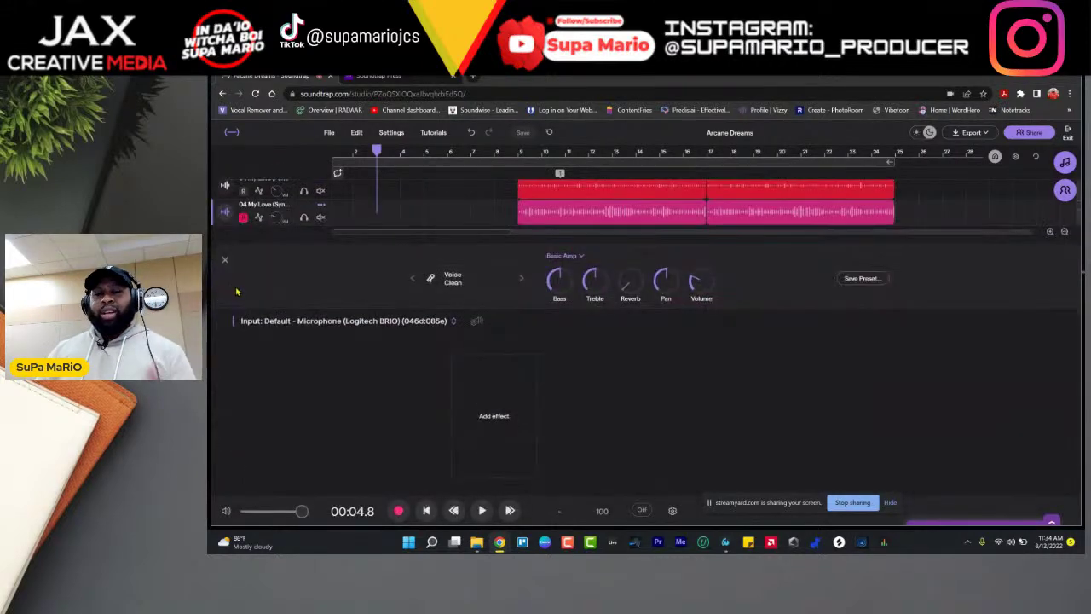
{"action": "left_click", "coordinate": [225, 260]}
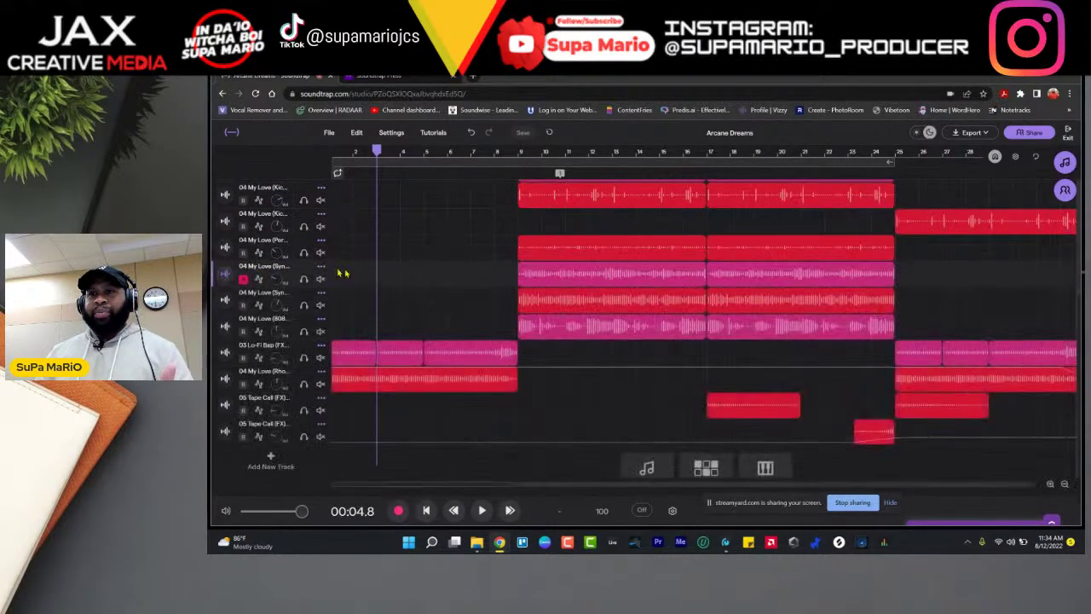
{"action": "left_click", "coordinate": [420, 282]}
{"action": "left_click", "coordinate": [413, 282]}
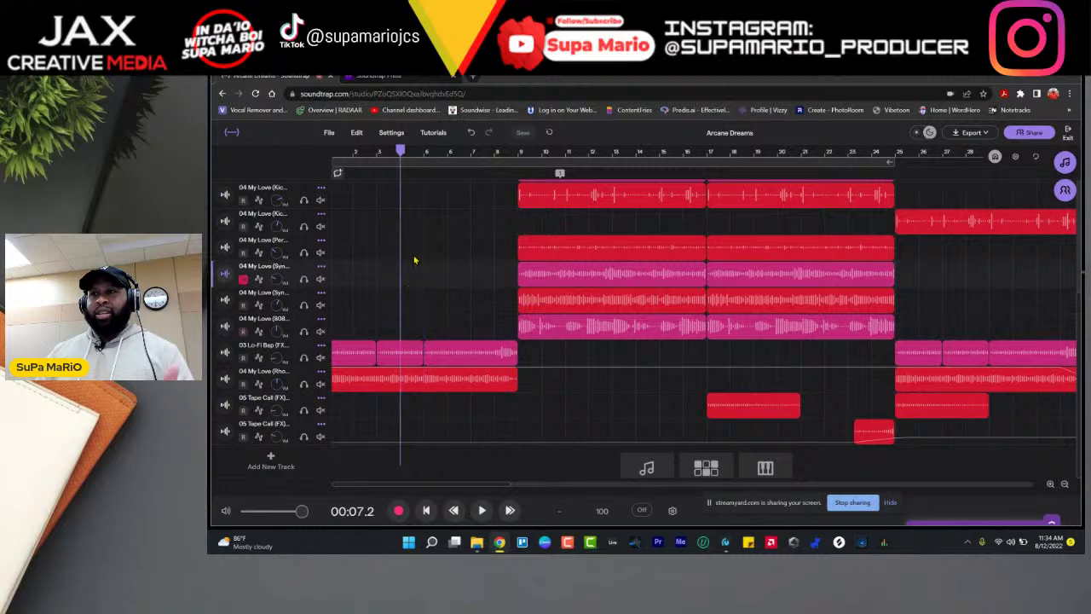
{"action": "left_click", "coordinate": [416, 260]}
{"action": "left_click", "coordinate": [359, 287]}
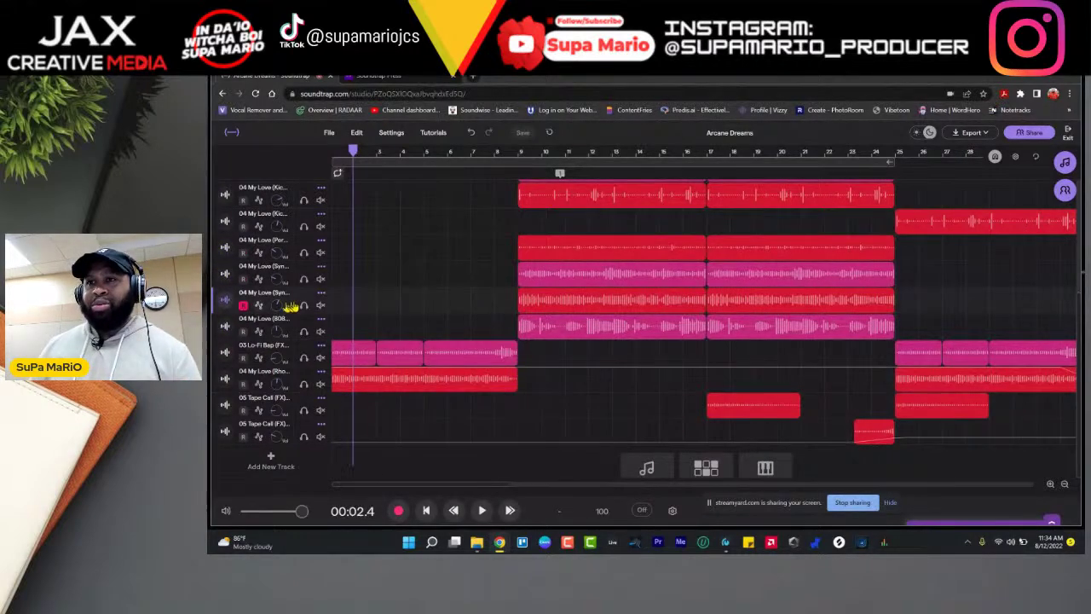
{"action": "left_click", "coordinate": [424, 269]}
{"action": "left_click", "coordinate": [482, 227]}
{"action": "left_click", "coordinate": [470, 272]}
{"action": "left_click", "coordinate": [449, 239]}
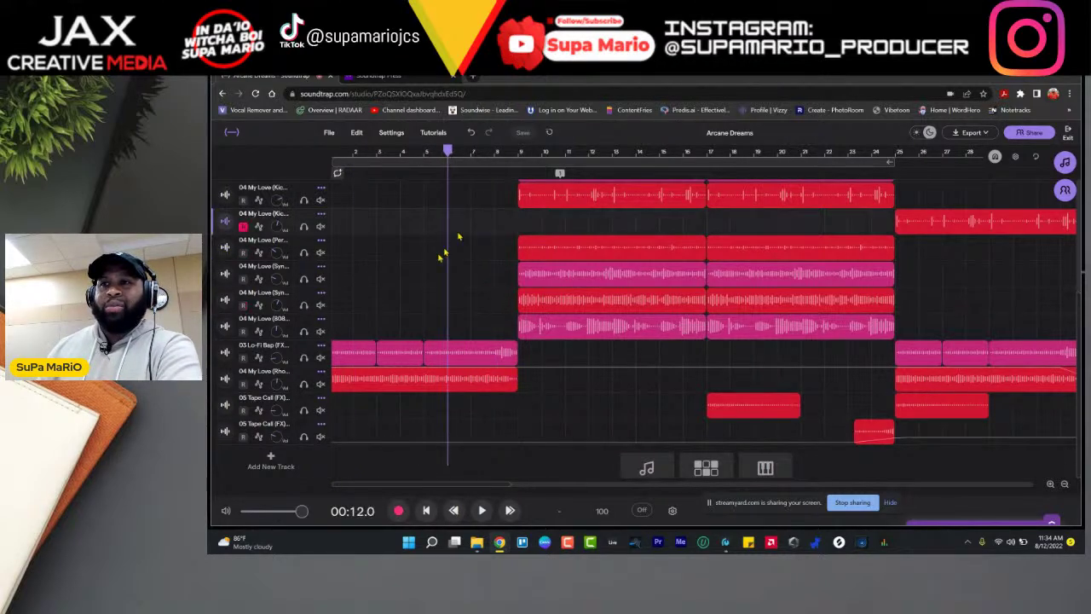
Step: Record a microphone take of about 9.5 seconds on the lower 04 My Love synth track, starting at the project's beginning
{"action": "left_click", "coordinate": [367, 292]}
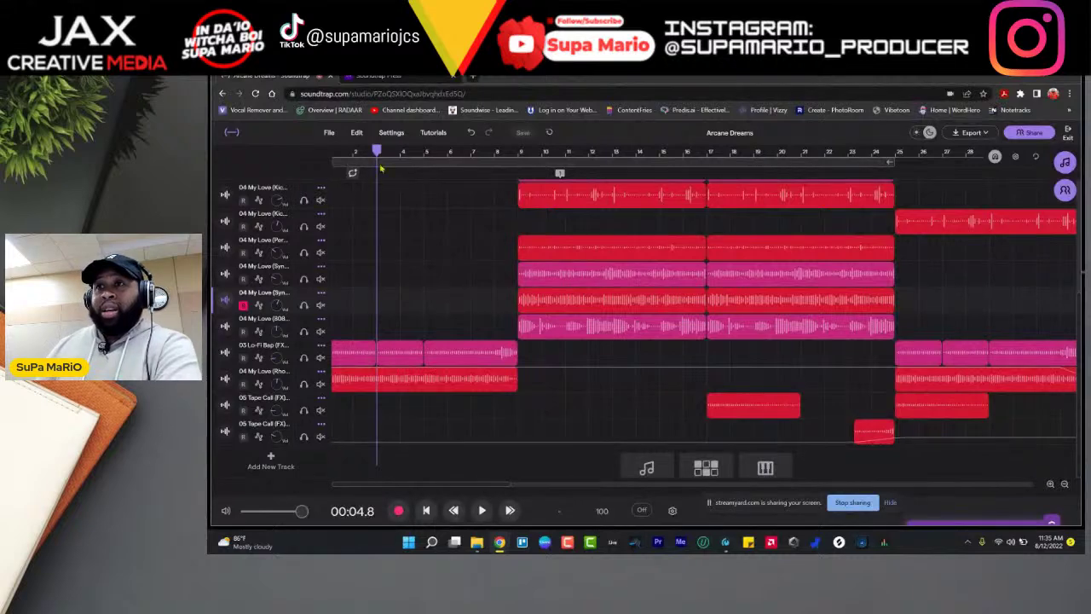
{"action": "left_click_drag", "start_coordinate": [377, 151], "coordinate": [335, 154]}
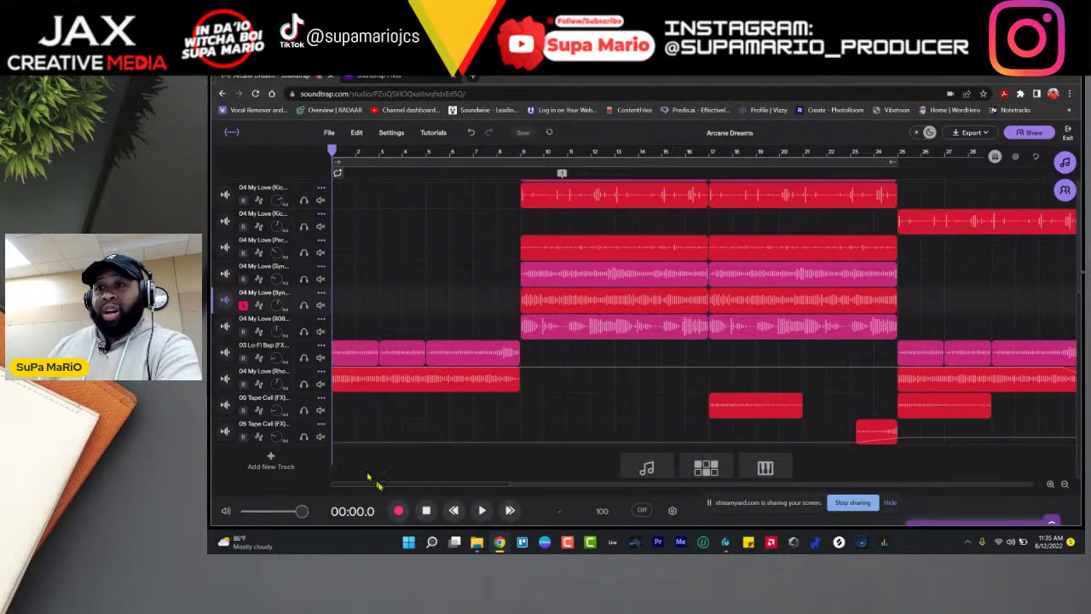
{"action": "left_click", "coordinate": [398, 512]}
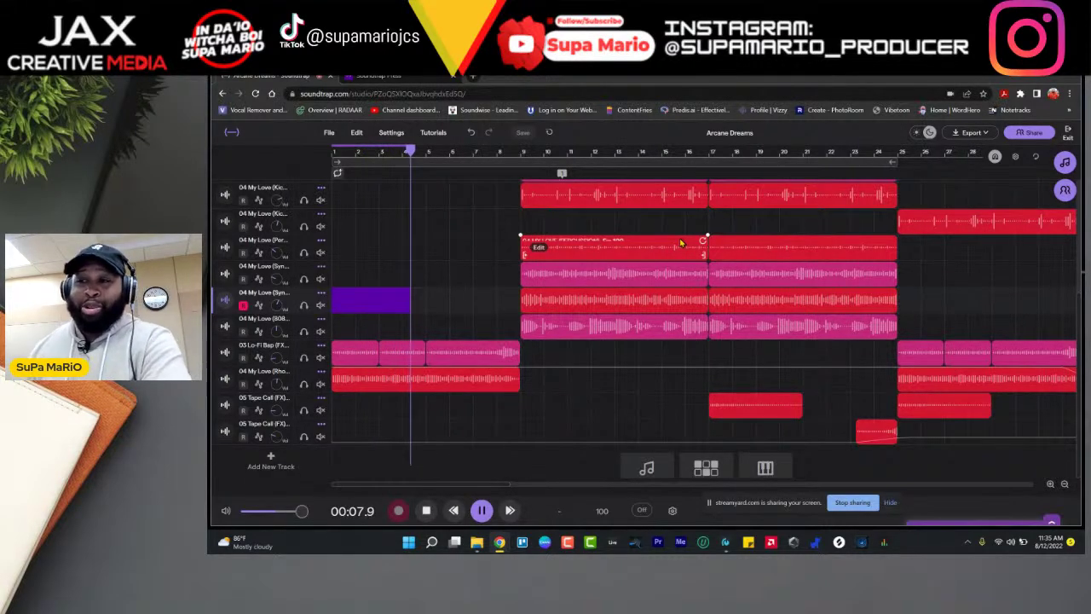
{"action": "left_click", "coordinate": [426, 510]}
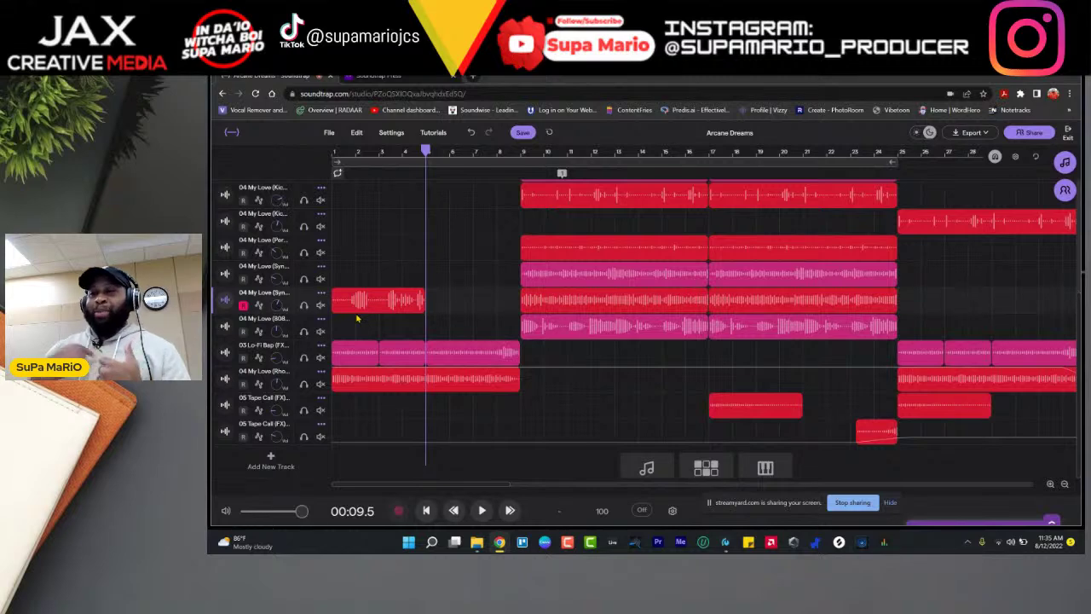
Step: Solo the lower 04 My Love synth track and play the new recording from the beginning, stopping at its end
{"action": "left_click", "coordinate": [304, 304]}
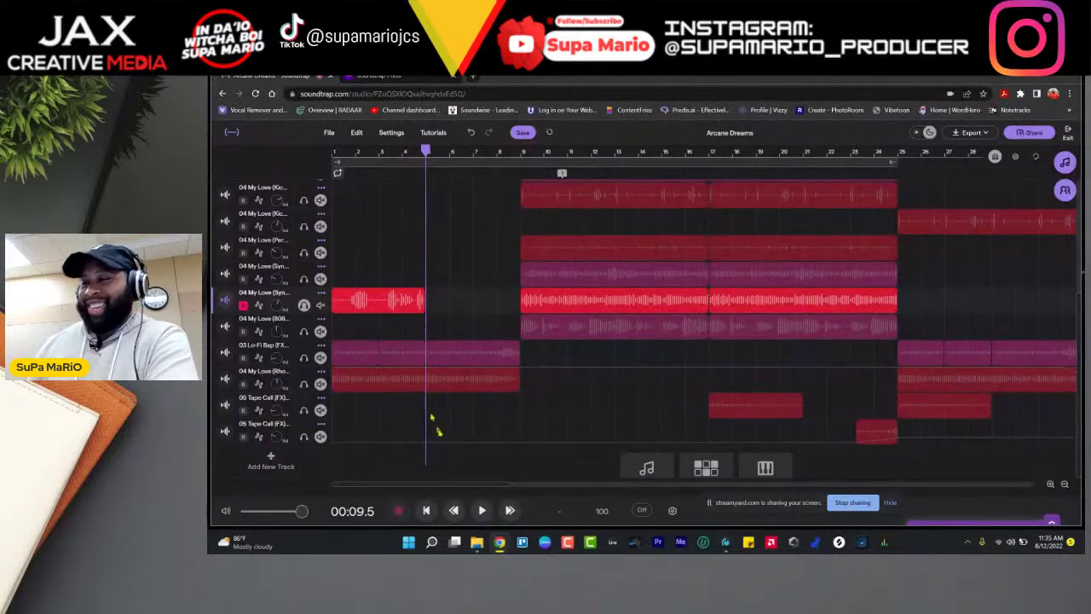
{"action": "left_click", "coordinate": [427, 510]}
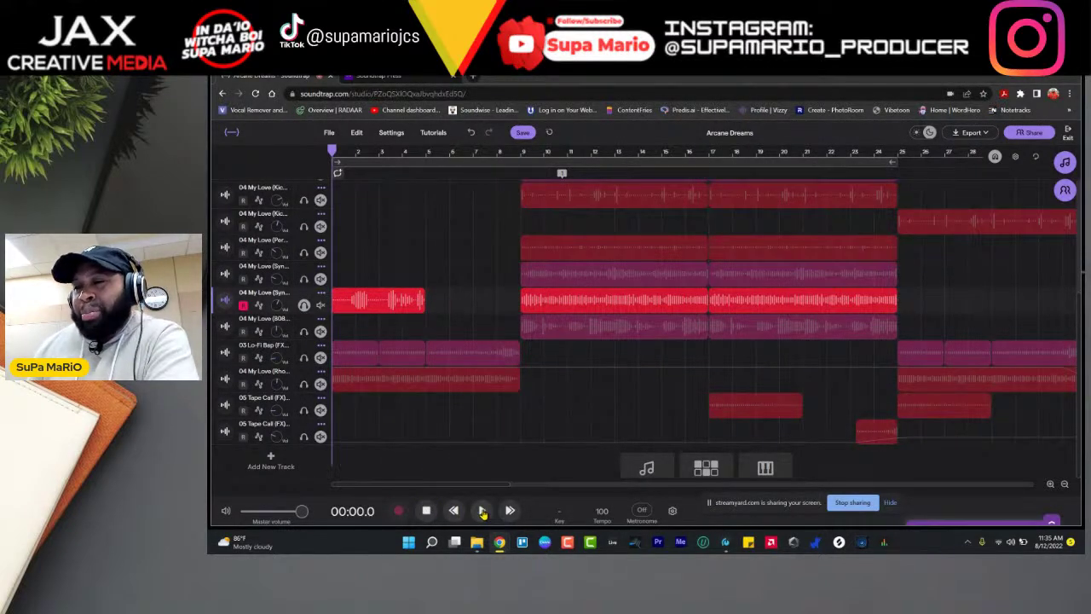
{"action": "left_click", "coordinate": [482, 511]}
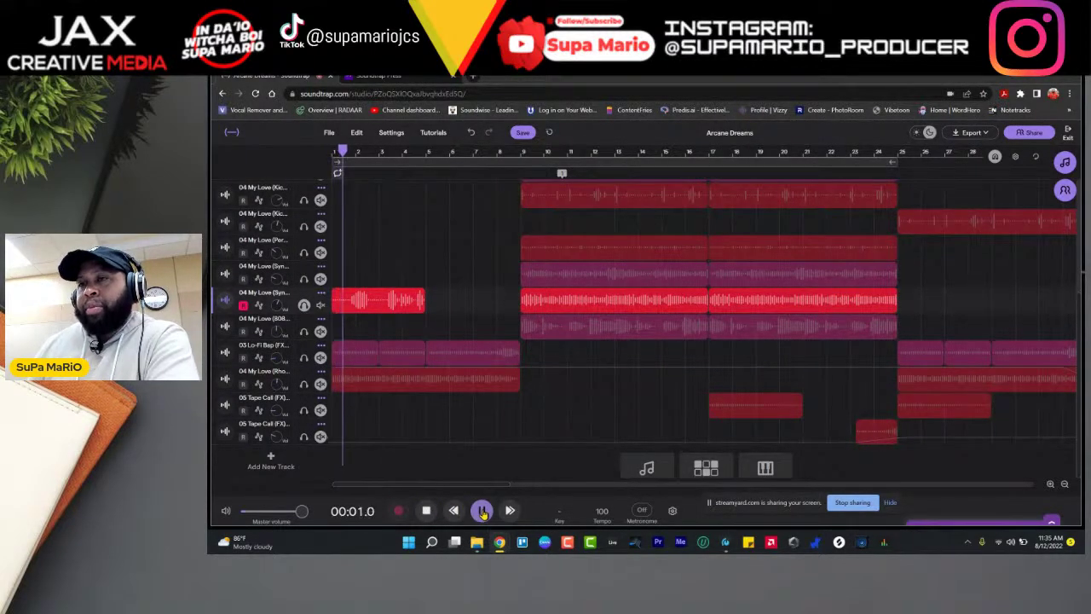
{"action": "left_click", "coordinate": [430, 515]}
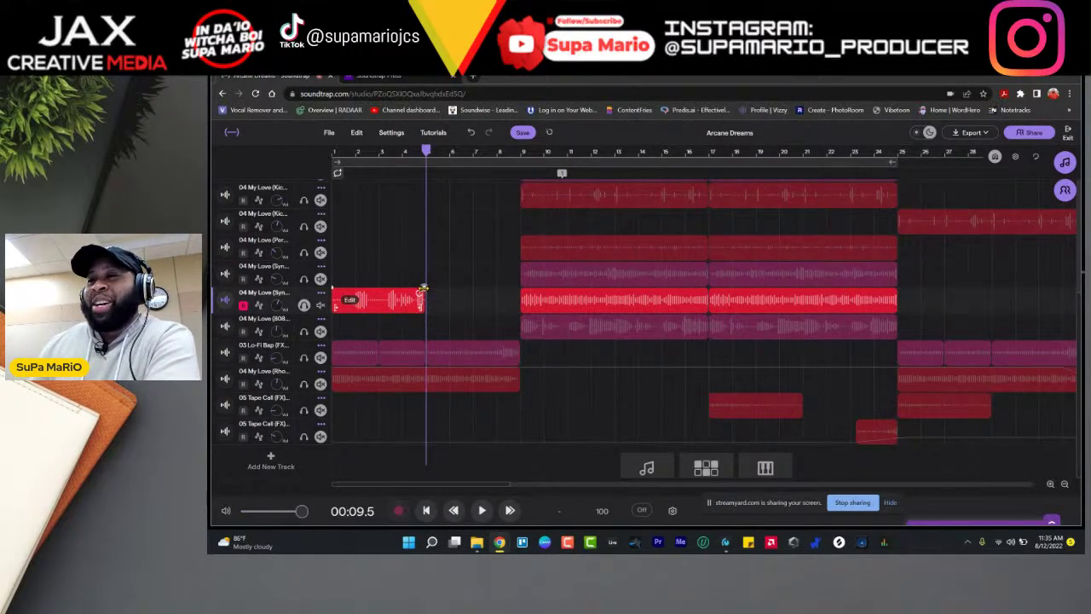
Step: Apply Auto-Tune to the recorded vocal region in C Minor at the fourth of the five levels from Light to Heavy
{"action": "right_click", "coordinate": [347, 303]}
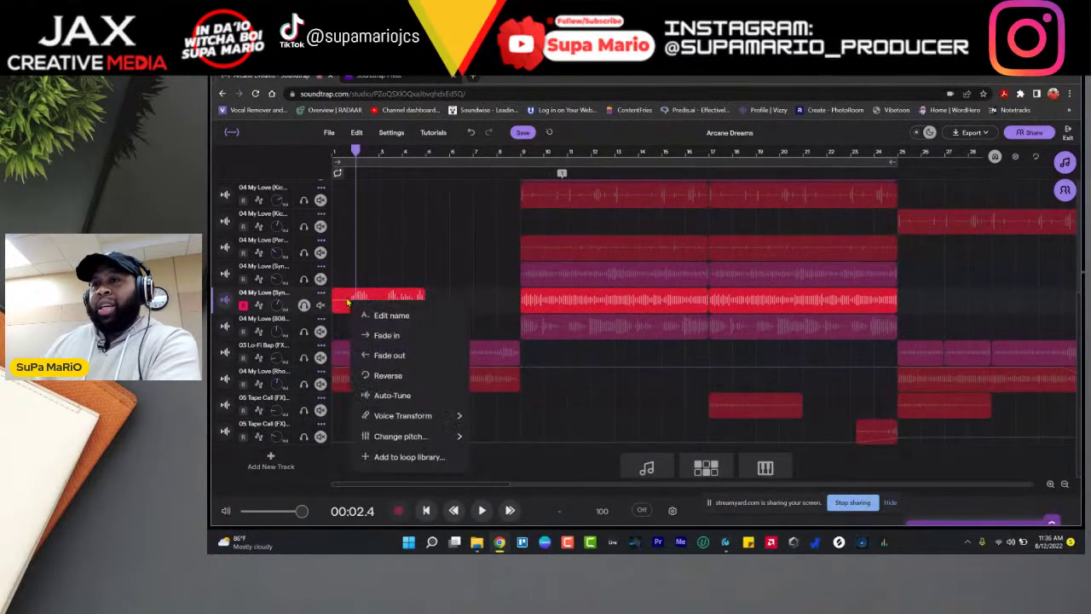
{"action": "left_click", "coordinate": [418, 401]}
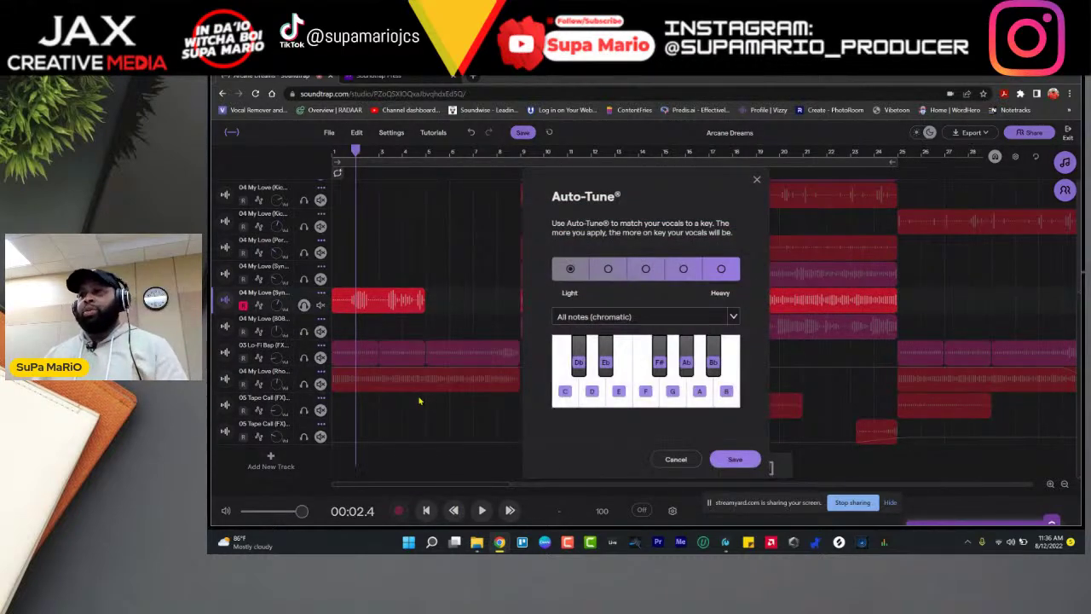
{"action": "left_click", "coordinate": [605, 321]}
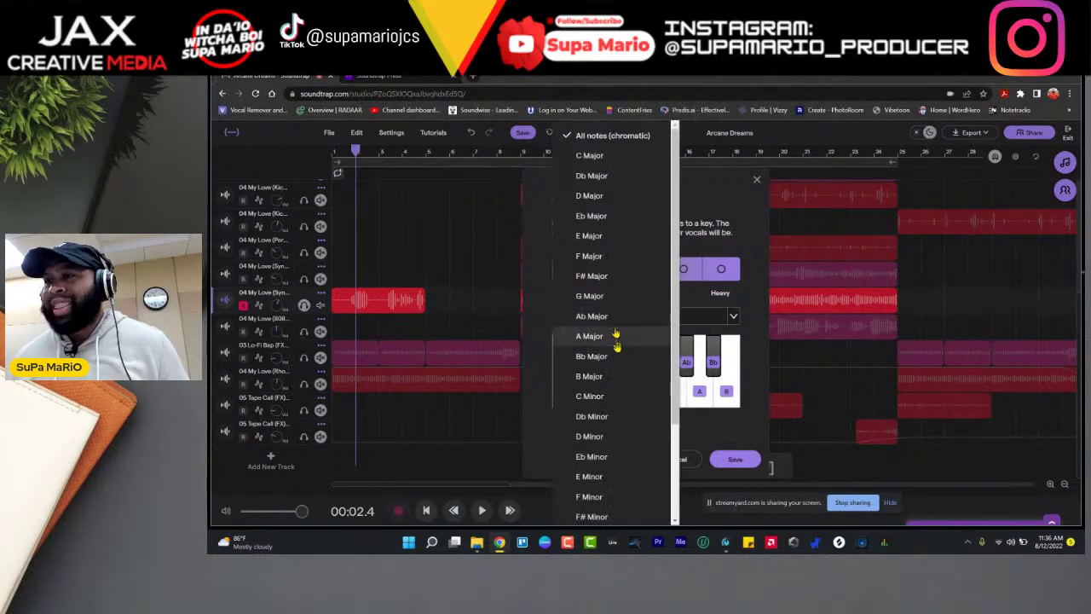
{"action": "left_click", "coordinate": [590, 397]}
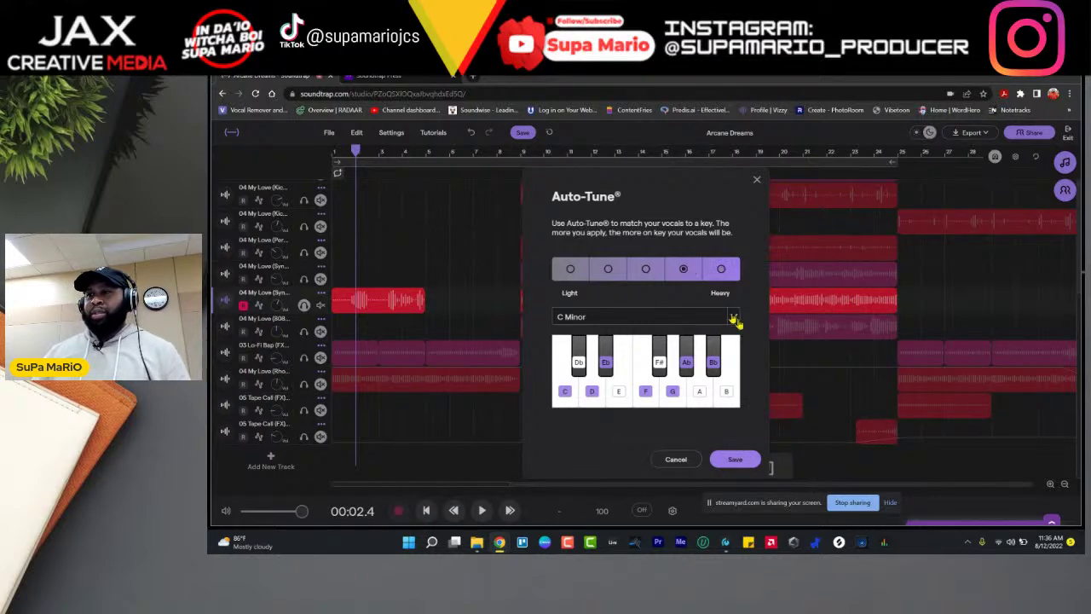
{"action": "left_click", "coordinate": [735, 460]}
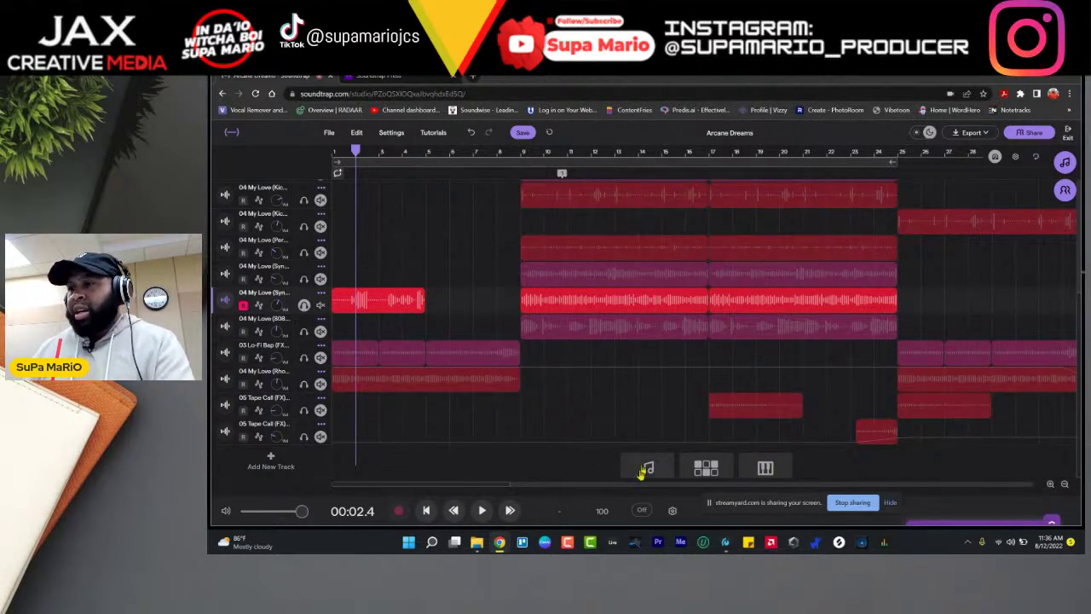
Step: Play the auto-tuned recording from the project start and pause after it ends
{"action": "left_click", "coordinate": [427, 510]}
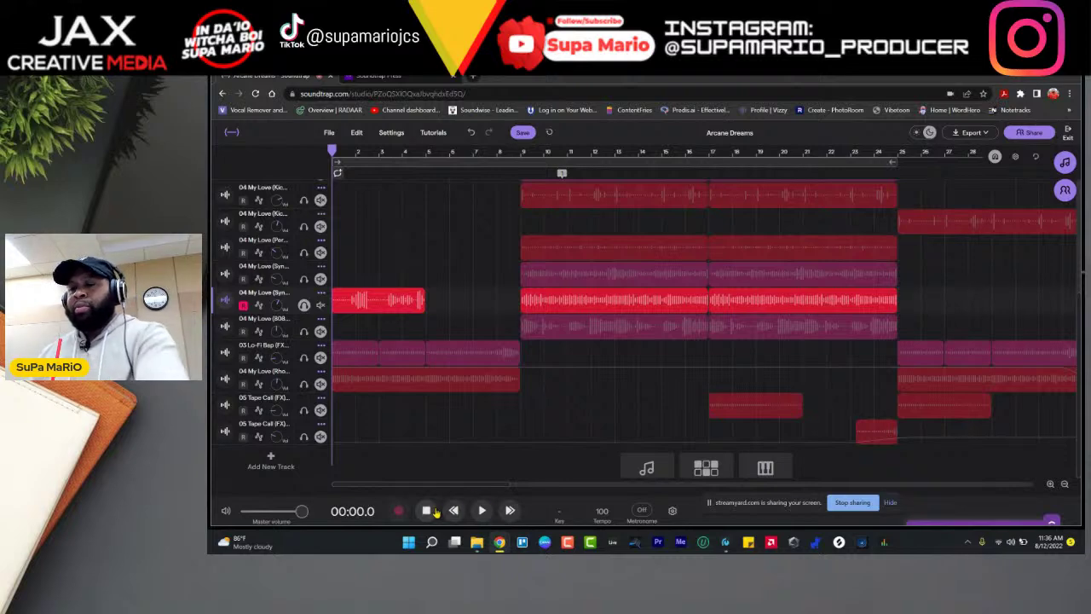
{"action": "key", "text": "space"}
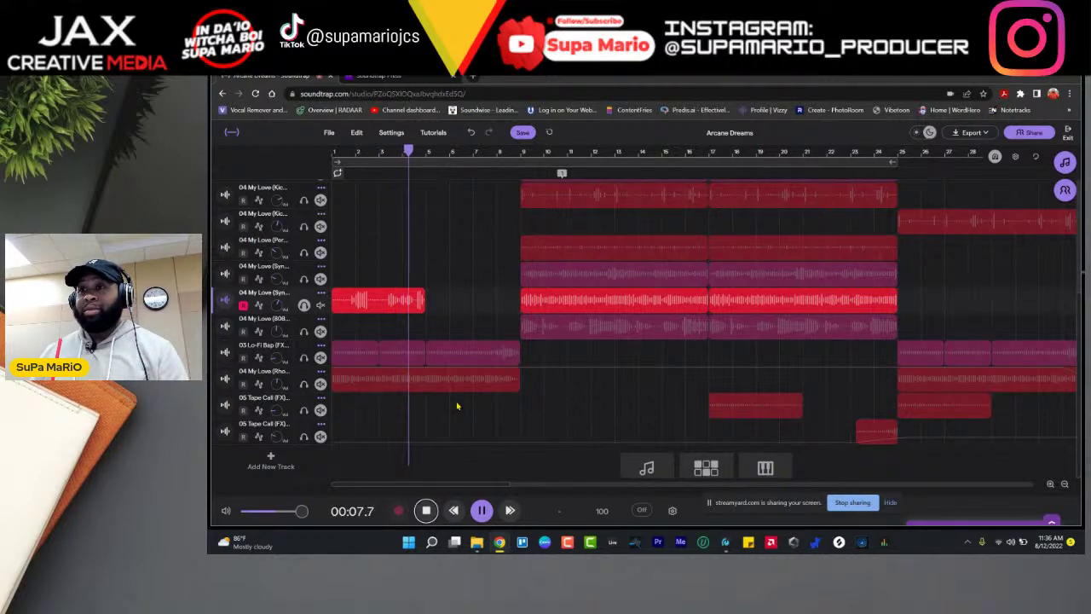
{"action": "key", "text": "space"}
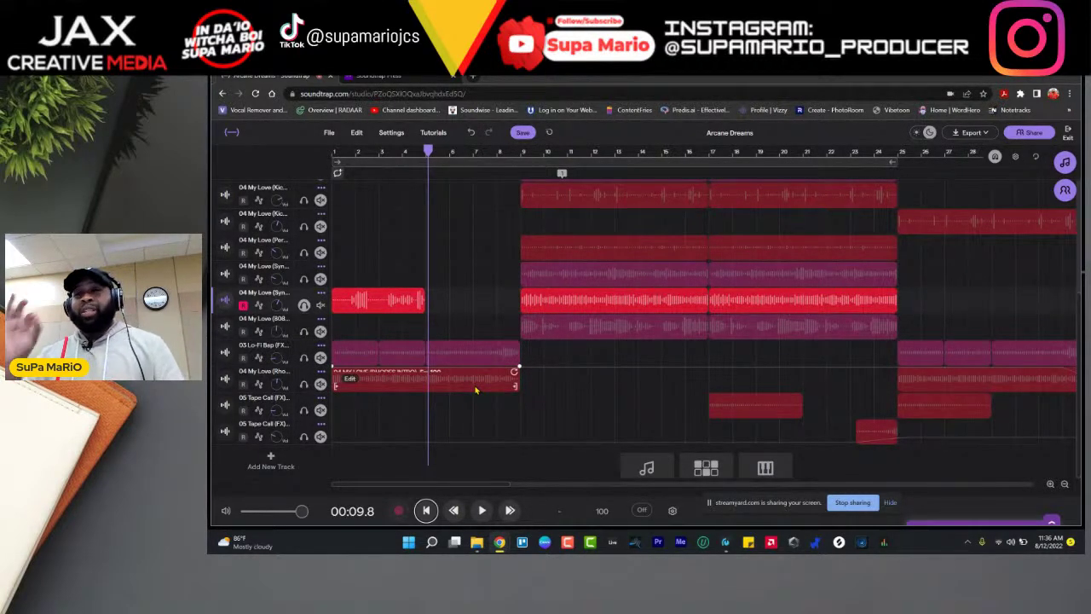
Step: Look over the editing options available for the recorded vocal region, including Auto-Tune, and dismiss them without applying any
{"action": "right_click", "coordinate": [353, 303]}
{"action": "left_click", "coordinate": [358, 307]}
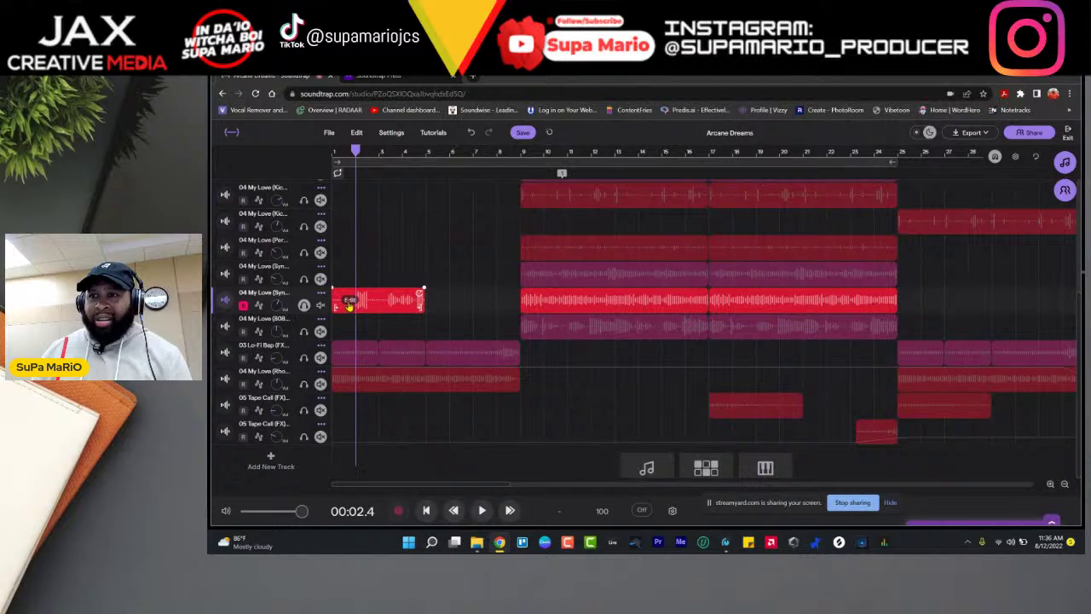
{"action": "right_click", "coordinate": [348, 305]}
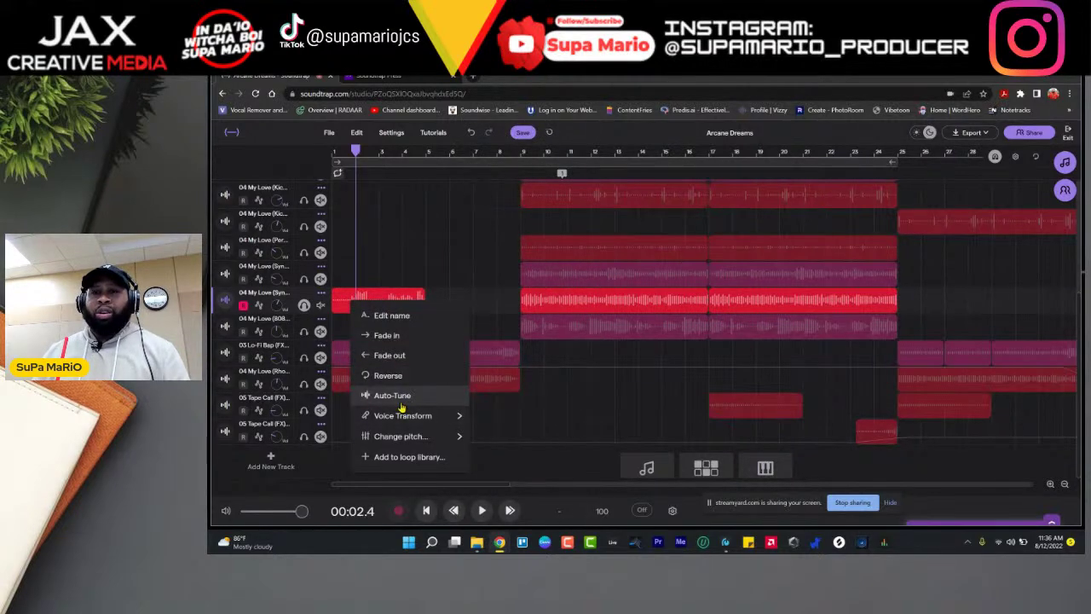
{"action": "left_click", "coordinate": [422, 276]}
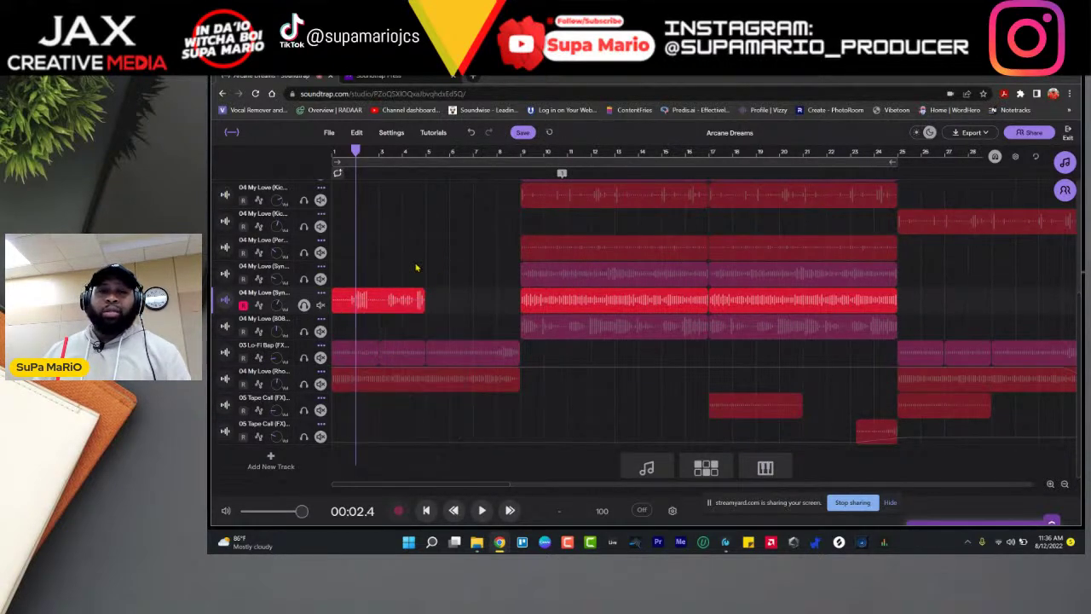
{"action": "right_click", "coordinate": [380, 301]}
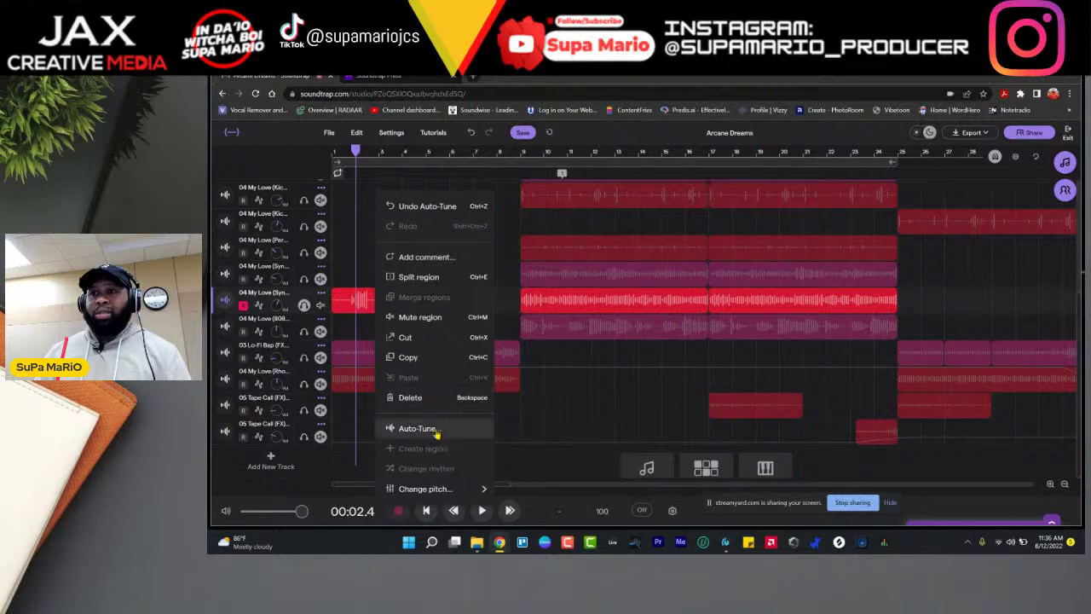
{"action": "left_click", "coordinate": [543, 414]}
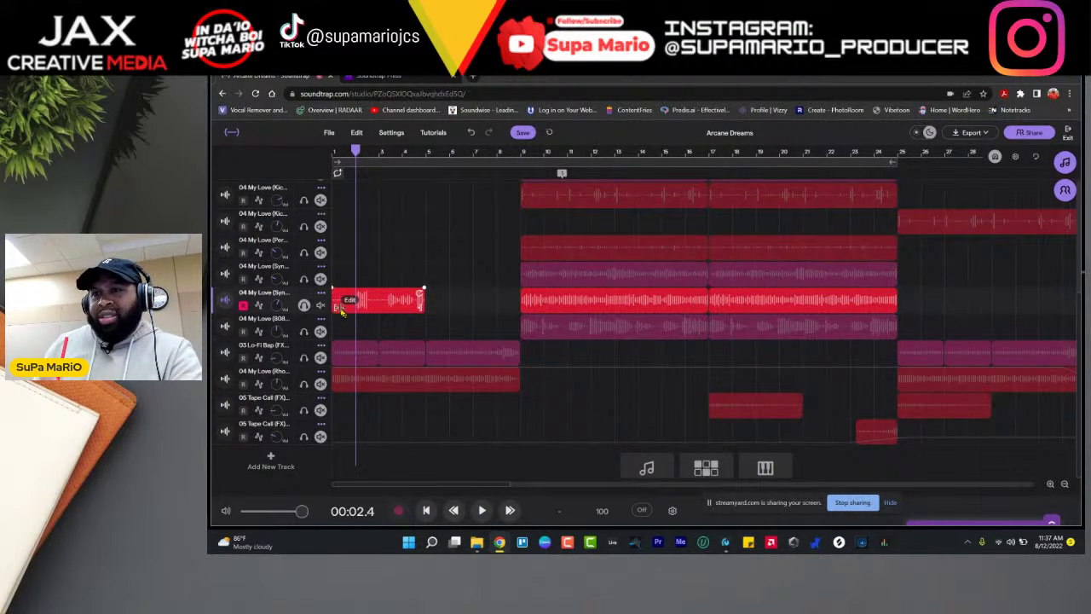
Step: Trim the start of the recorded vocal region to just before its first phrase, removing the leading silence
{"action": "left_click", "coordinate": [1050, 484]}
{"action": "left_click", "coordinate": [1050, 484]}
{"action": "left_click", "coordinate": [1050, 484]}
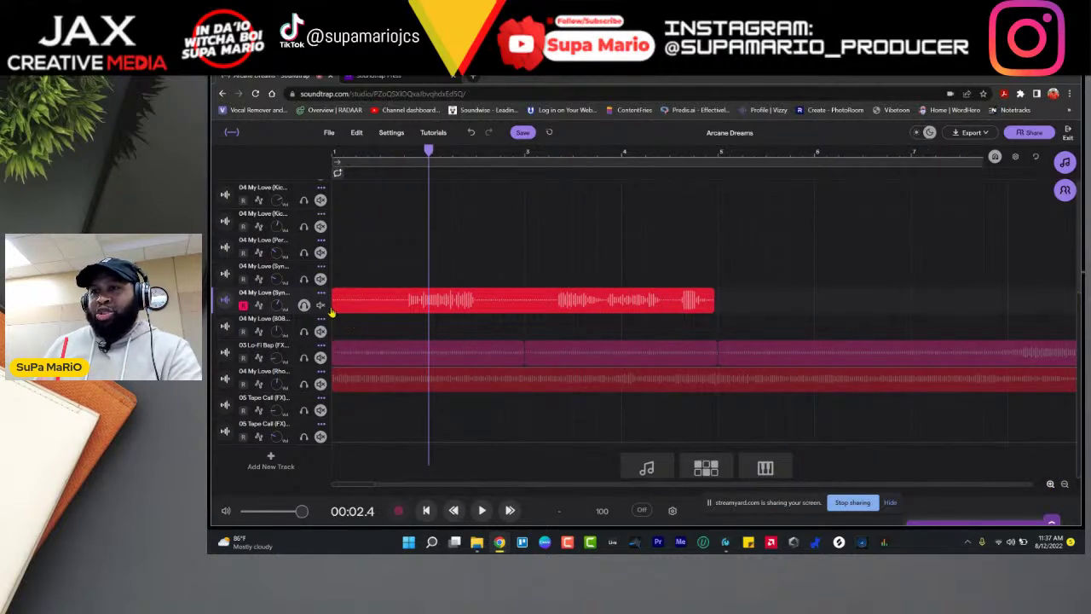
{"action": "left_click_drag", "start_coordinate": [332, 310], "coordinate": [405, 322]}
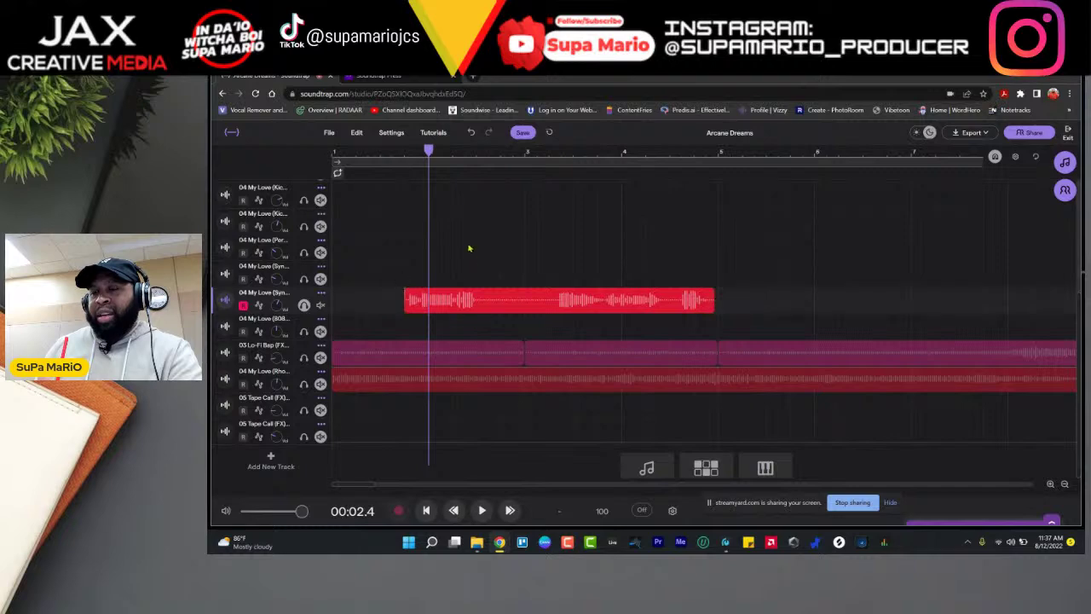
Step: Split the recorded vocal region at 3.9 and 5.4 seconds and delete the silent piece between the two phrases
{"action": "left_click_drag", "start_coordinate": [429, 151], "coordinate": [485, 162]}
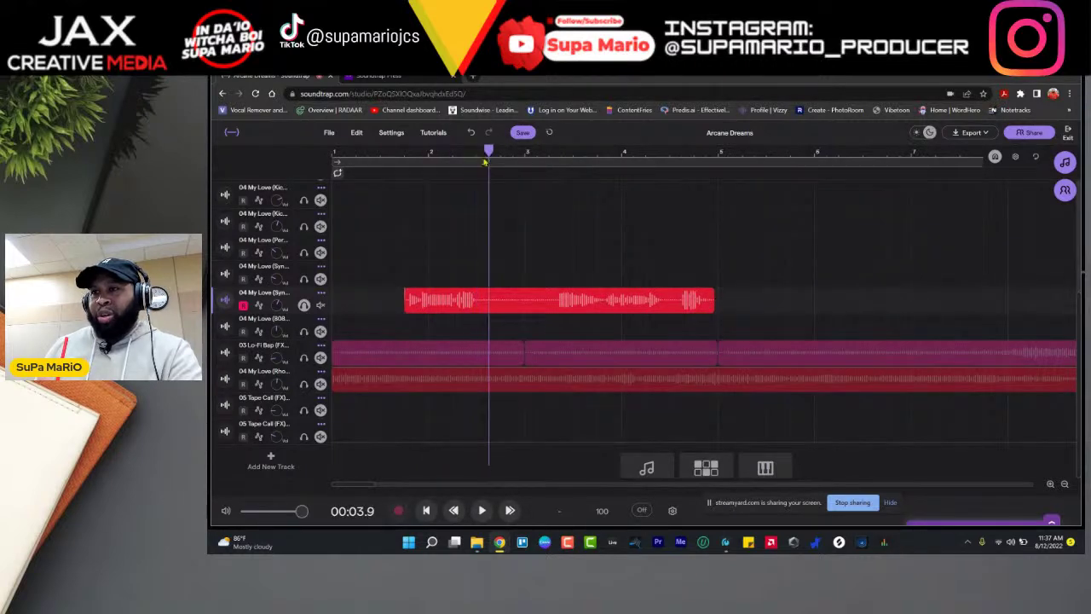
{"action": "right_click", "coordinate": [497, 306]}
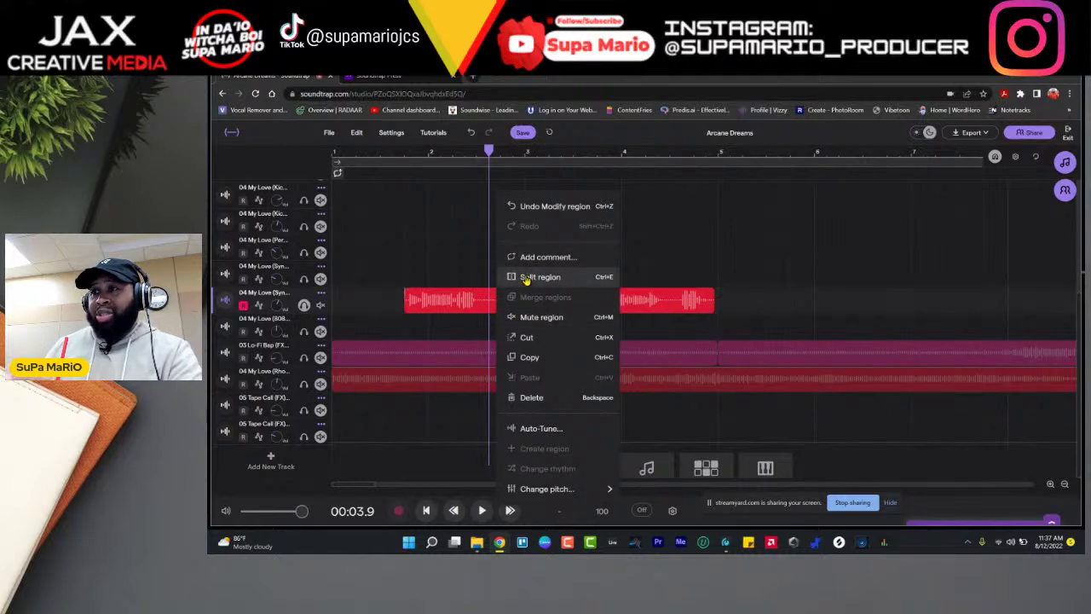
{"action": "left_click", "coordinate": [522, 283]}
{"action": "left_click_drag", "start_coordinate": [493, 152], "coordinate": [555, 163]}
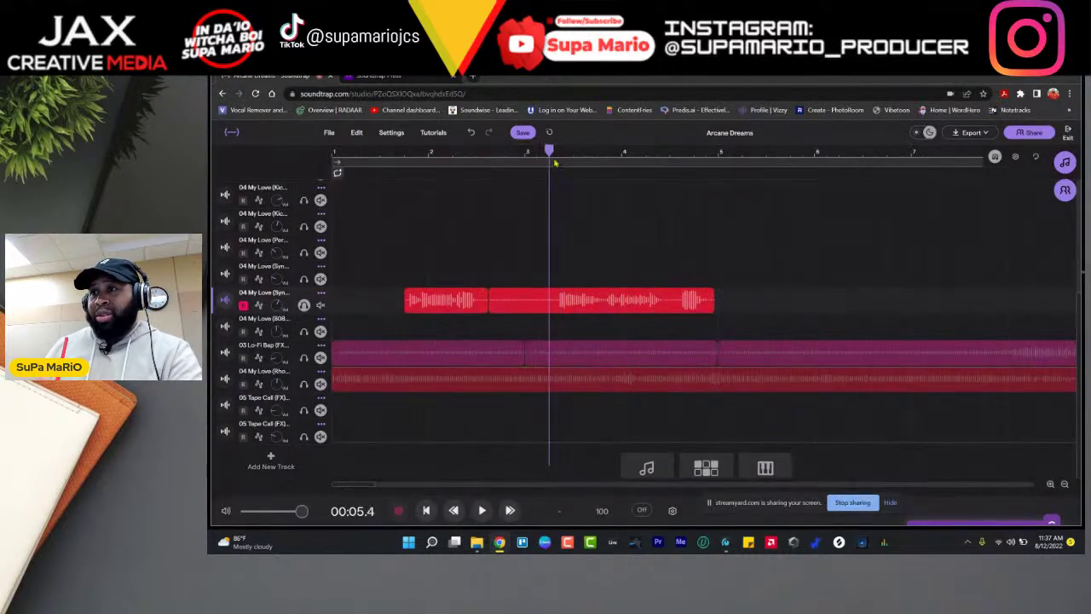
{"action": "right_click", "coordinate": [546, 302]}
{"action": "left_click", "coordinate": [594, 278]}
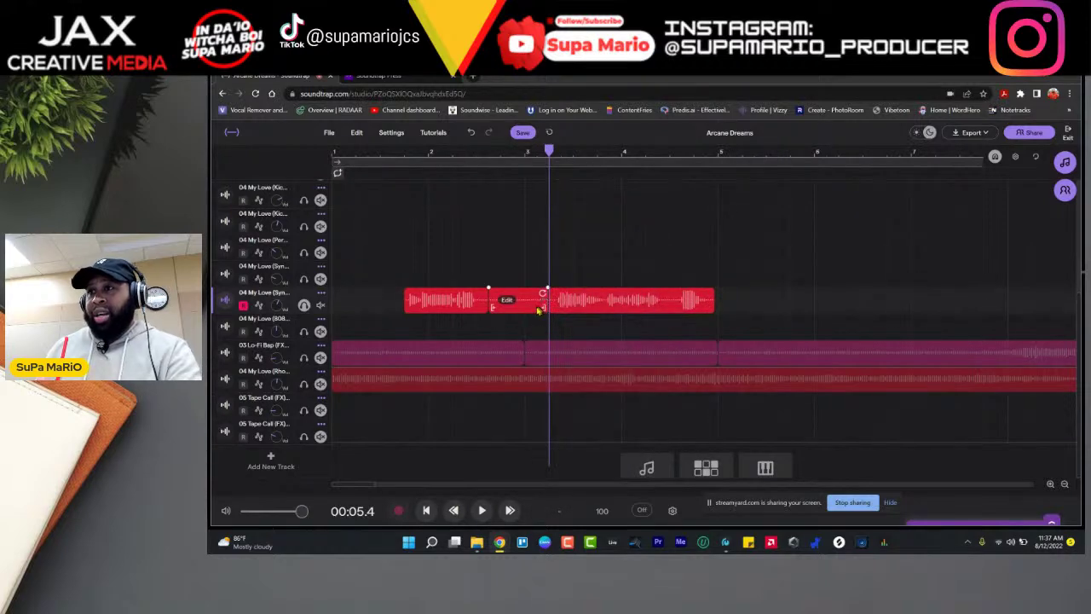
{"action": "key", "text": "Delete"}
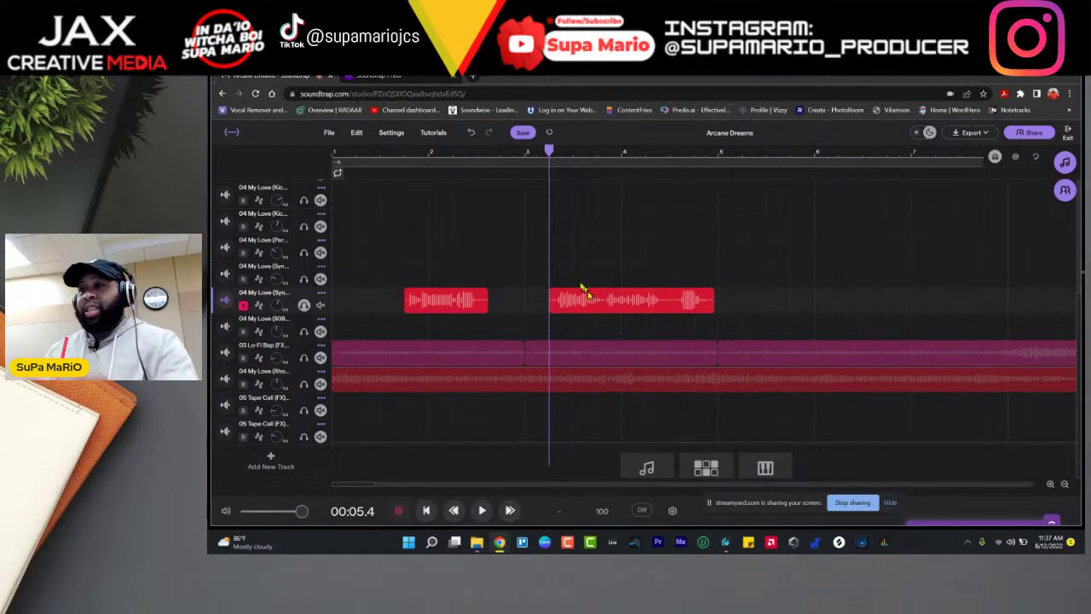
Step: Play the edited vocal from 1.2 seconds through its end, stop, and place the playhead at 2.7 seconds
{"action": "left_click", "coordinate": [380, 172]}
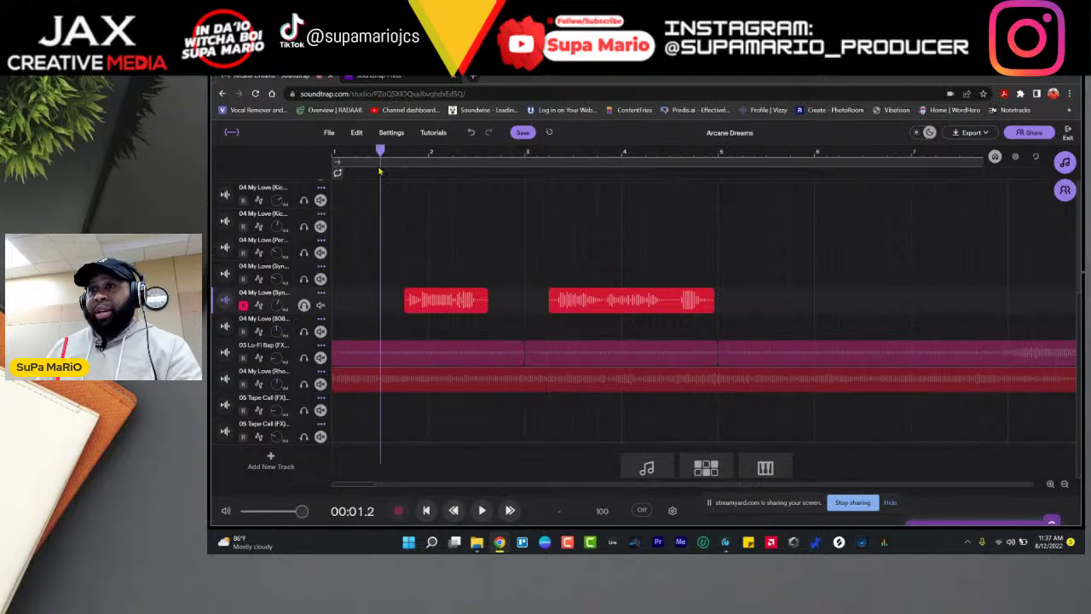
{"action": "left_click", "coordinate": [482, 511]}
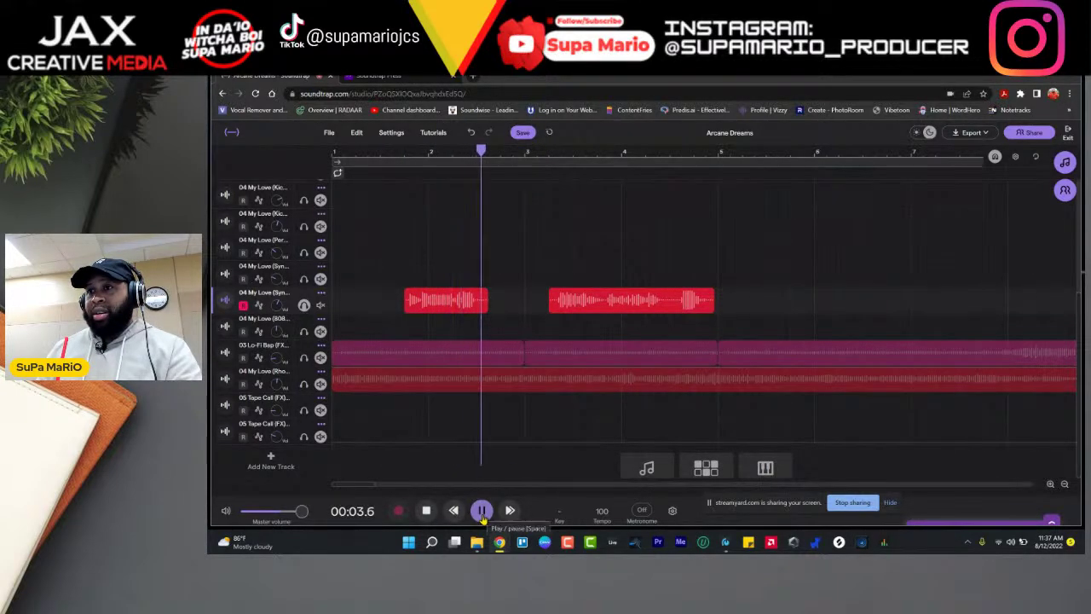
{"action": "left_click", "coordinate": [426, 512]}
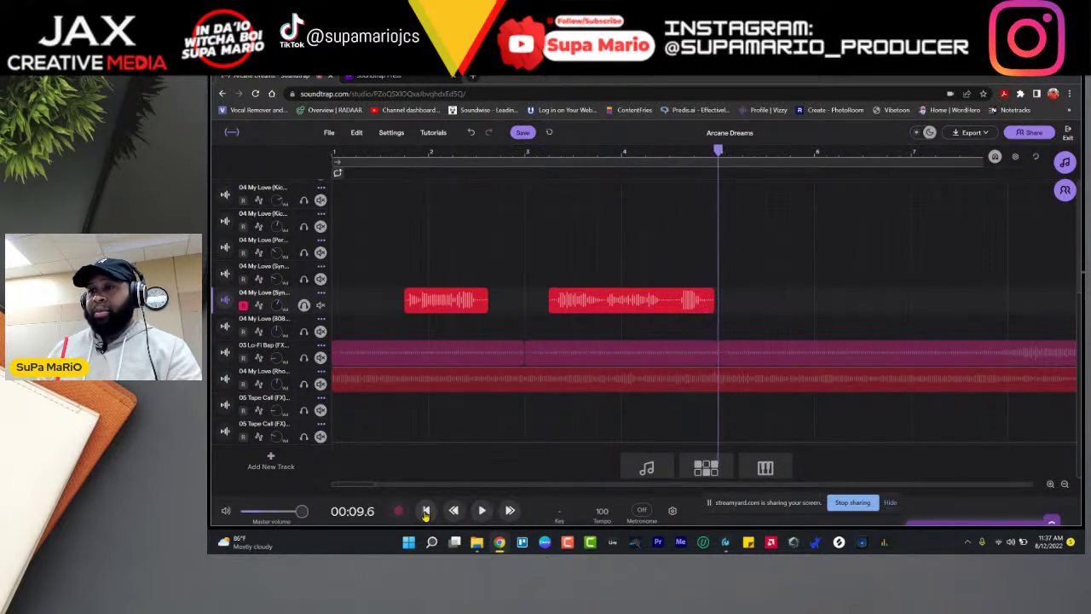
{"action": "left_click", "coordinate": [440, 151]}
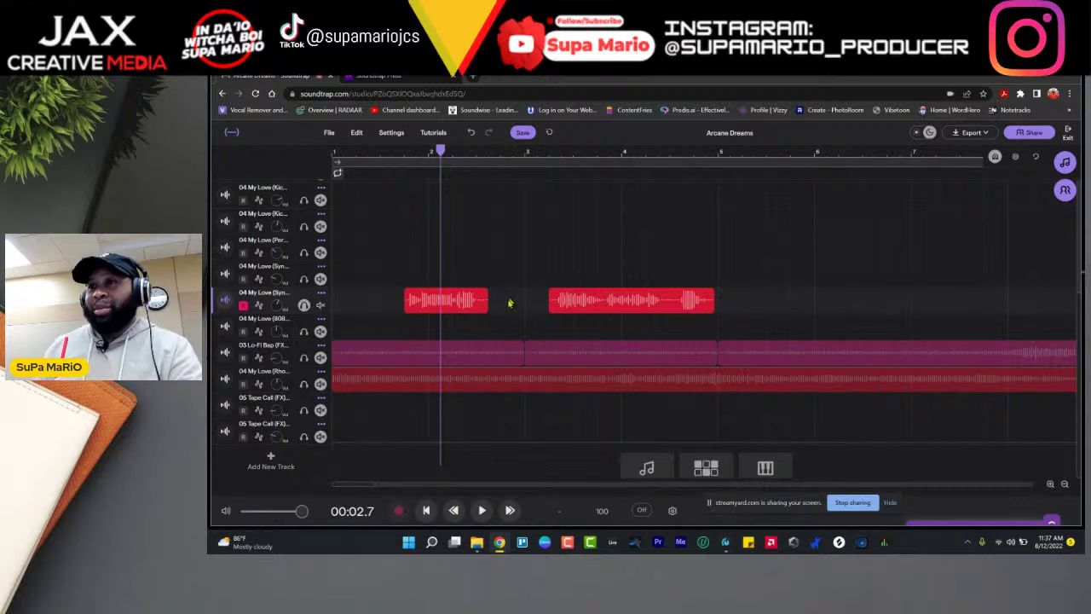
{"action": "mouse_move", "coordinate": [481, 308]}
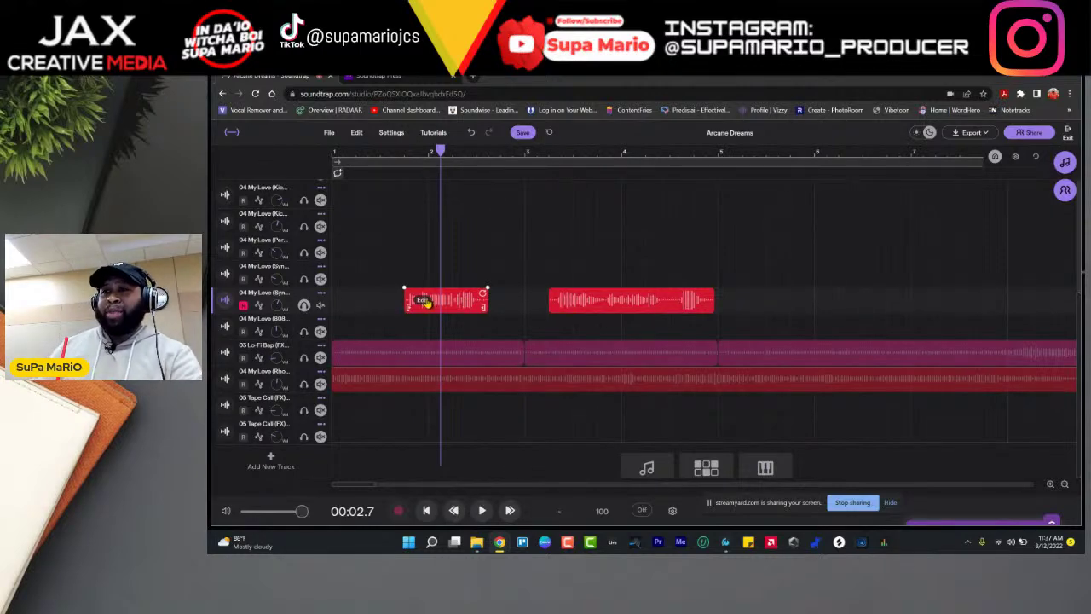
Step: Apply a fade-out to the first piece of the split vocal recording
{"action": "right_click", "coordinate": [426, 303]}
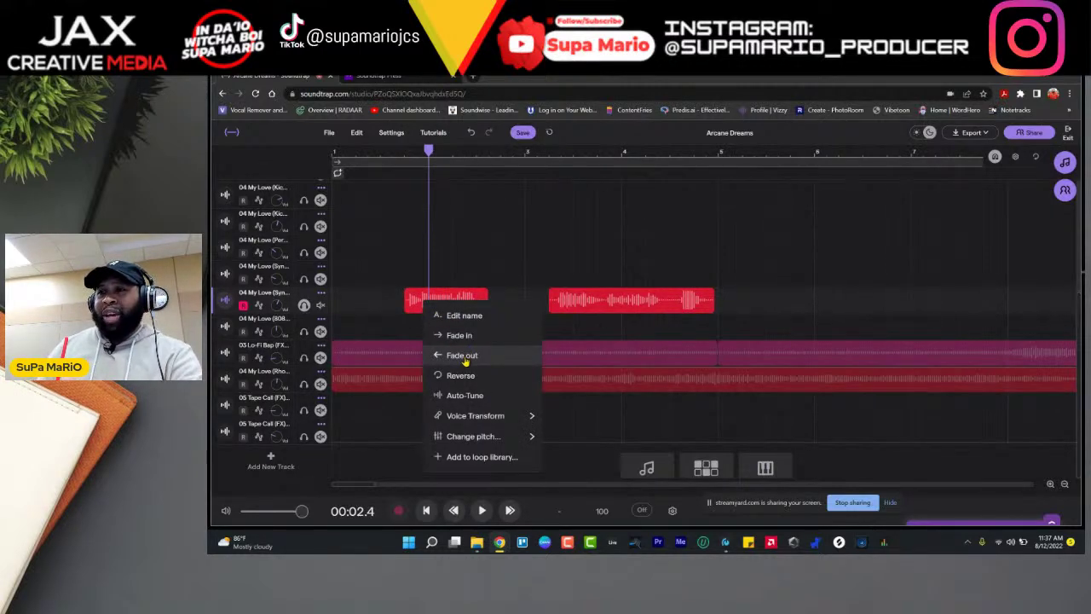
{"action": "left_click", "coordinate": [463, 356]}
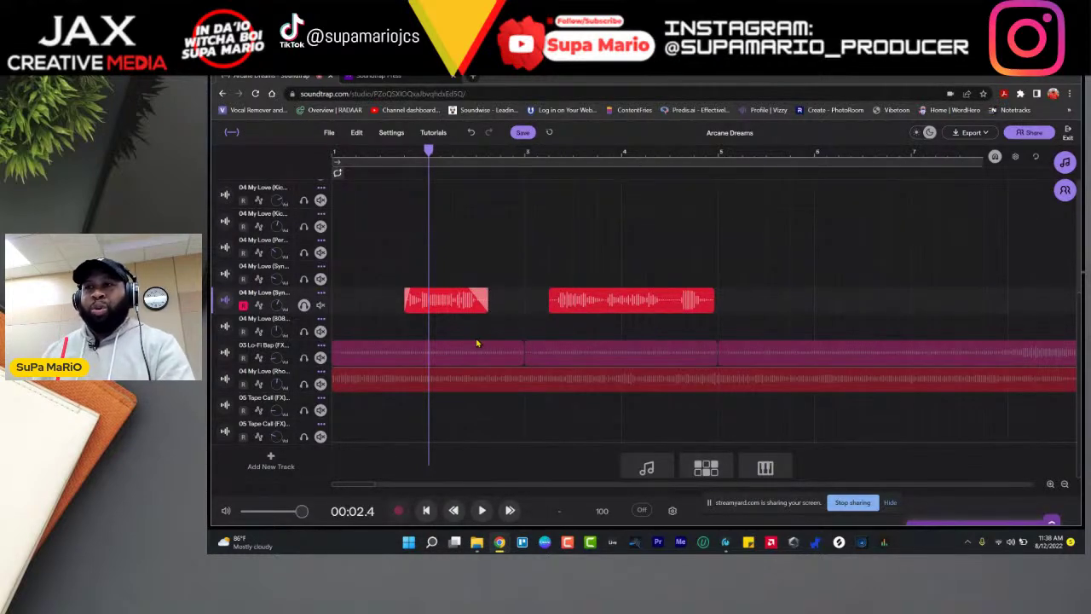
Step: Play the faded vocal piece from 1.5 seconds, stop after it ends, and replay it from 1.2 seconds
{"action": "left_click", "coordinate": [388, 156]}
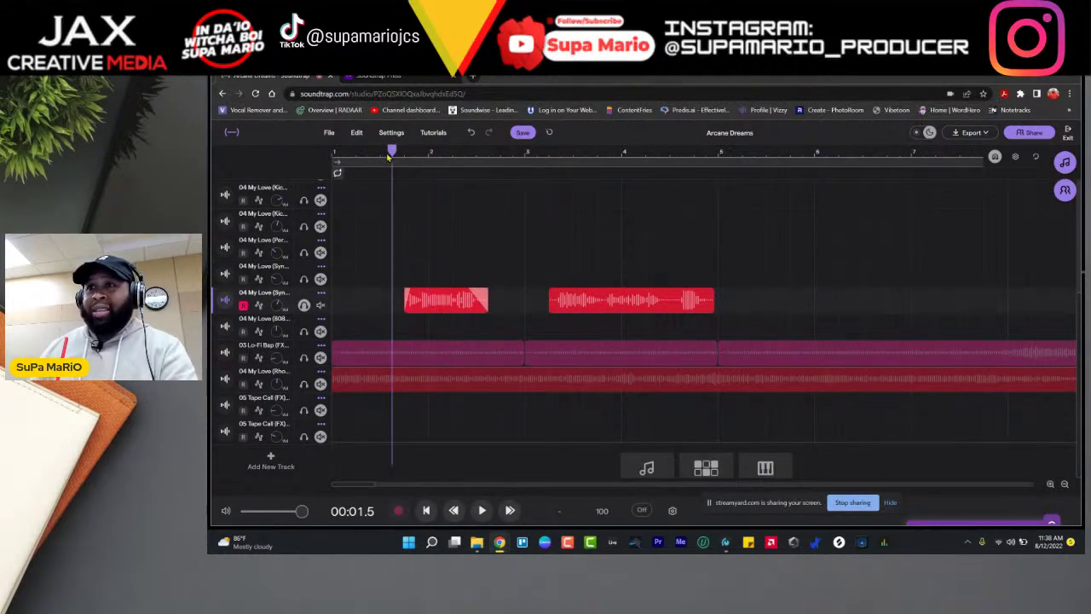
{"action": "key", "text": "space"}
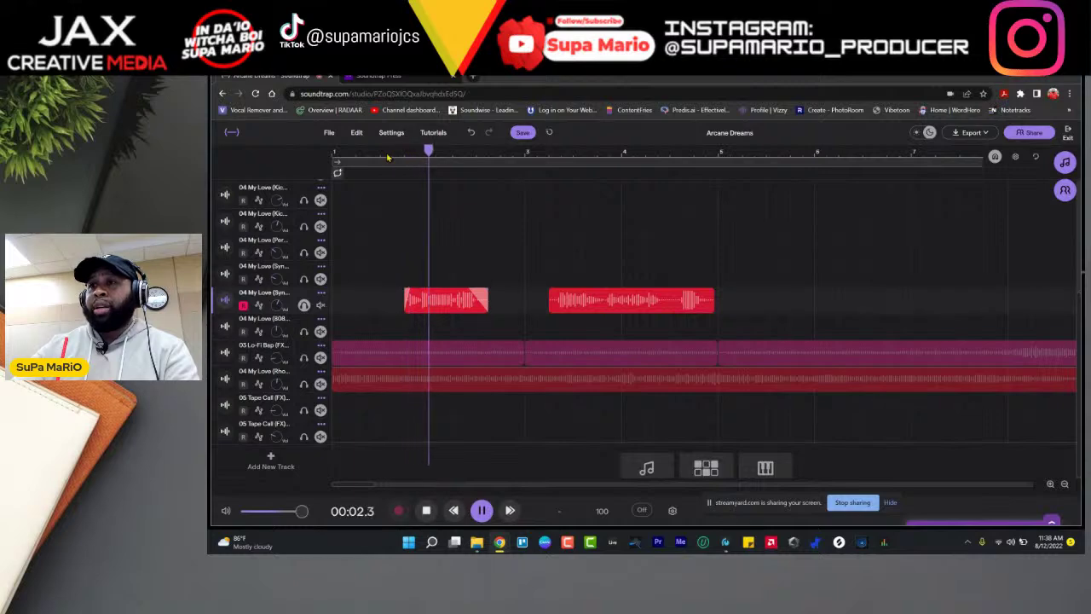
{"action": "key", "text": "space"}
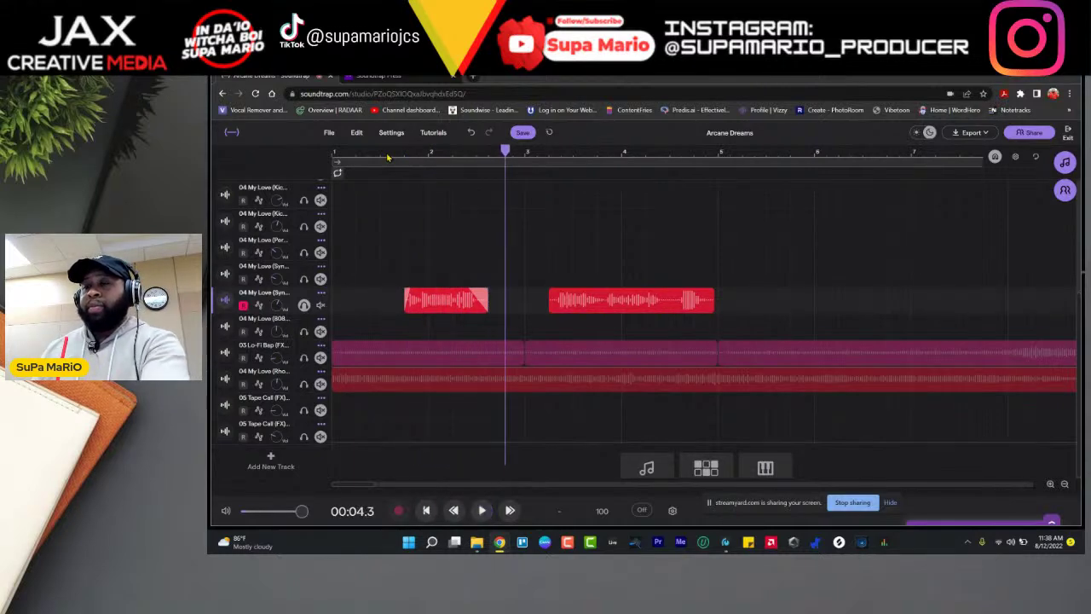
{"action": "left_click", "coordinate": [381, 151]}
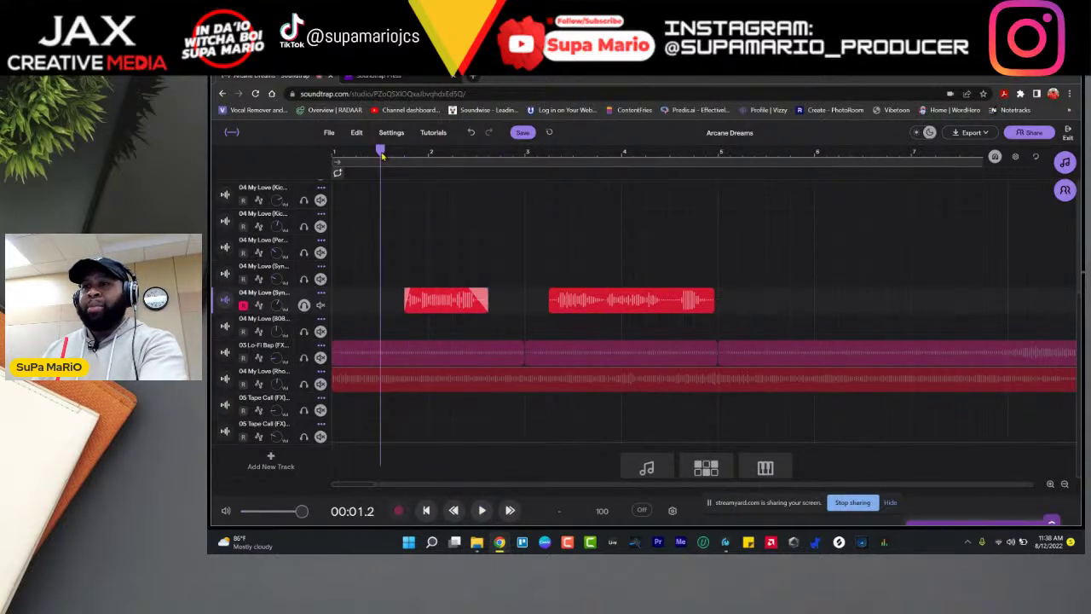
{"action": "key", "text": "space"}
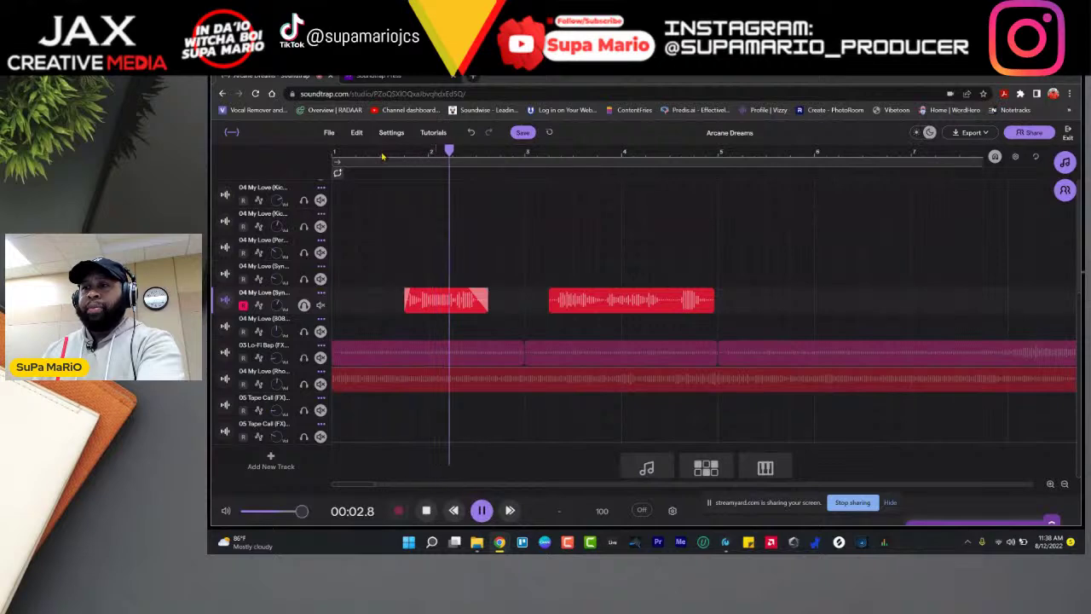
Step: Stop playback and reverse the first vocal region on the soloed 04 My Love (Syn...) track
{"action": "key", "text": "space"}
{"action": "mouse_move", "coordinate": [449, 309]}
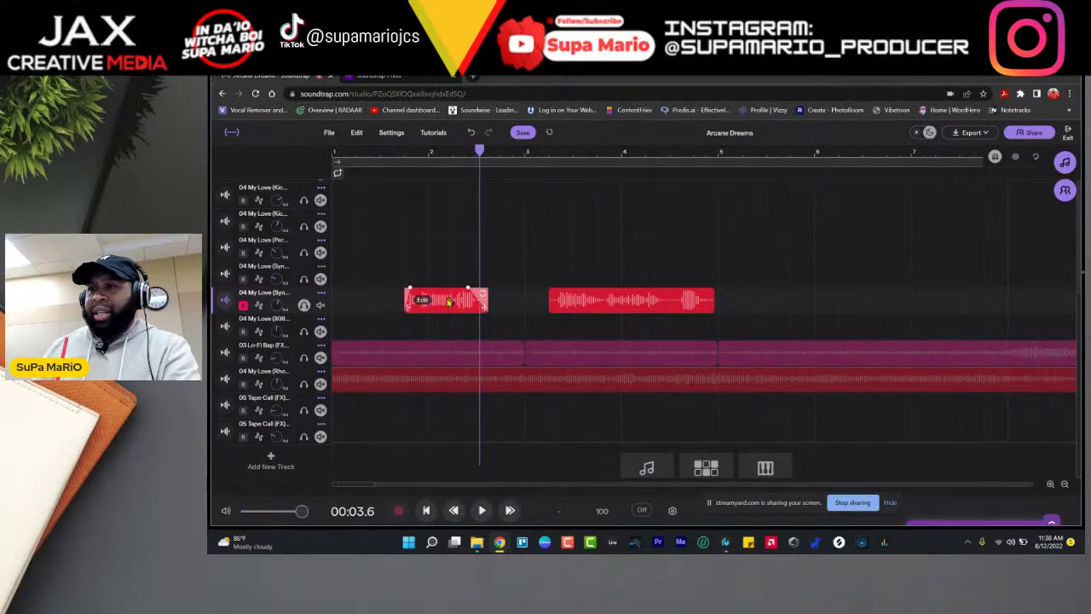
{"action": "right_click", "coordinate": [441, 298]}
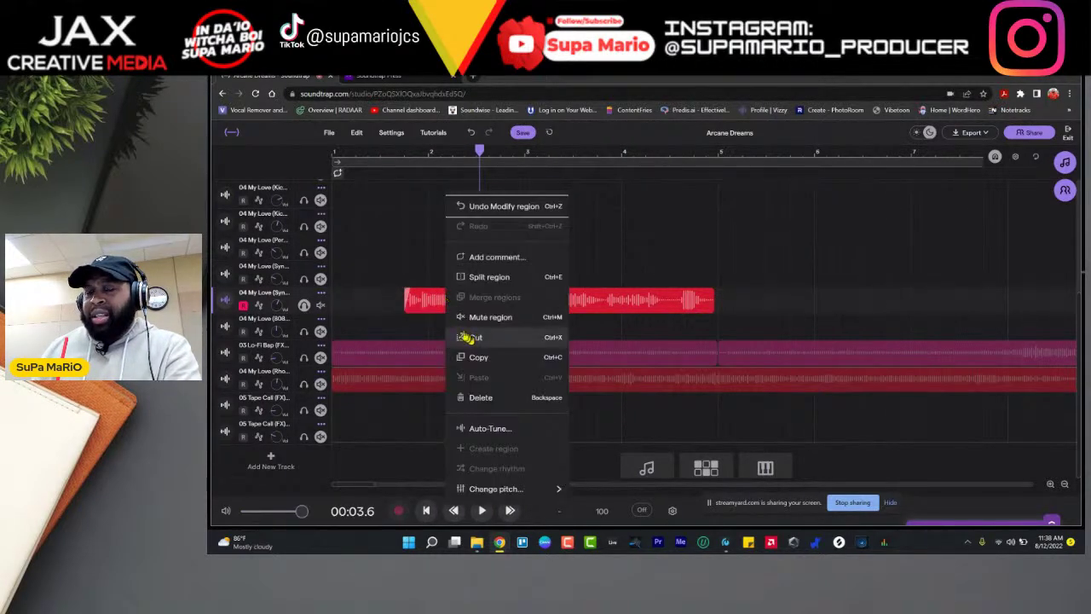
{"action": "left_click", "coordinate": [416, 306]}
{"action": "right_click", "coordinate": [415, 305]}
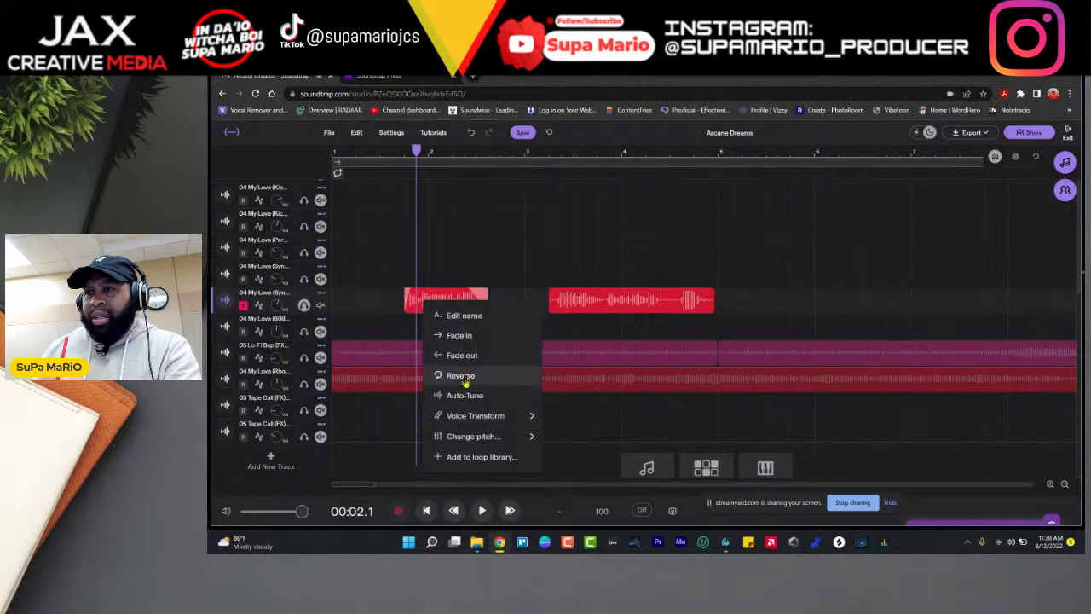
{"action": "left_click", "coordinate": [463, 375]}
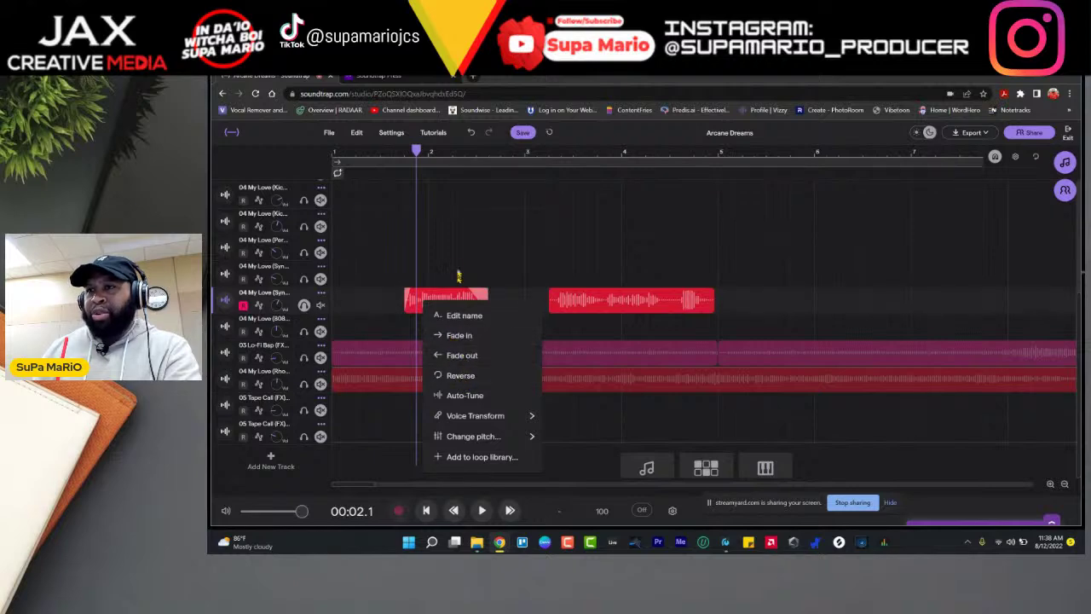
{"action": "right_click", "coordinate": [422, 305]}
{"action": "left_click", "coordinate": [460, 374]}
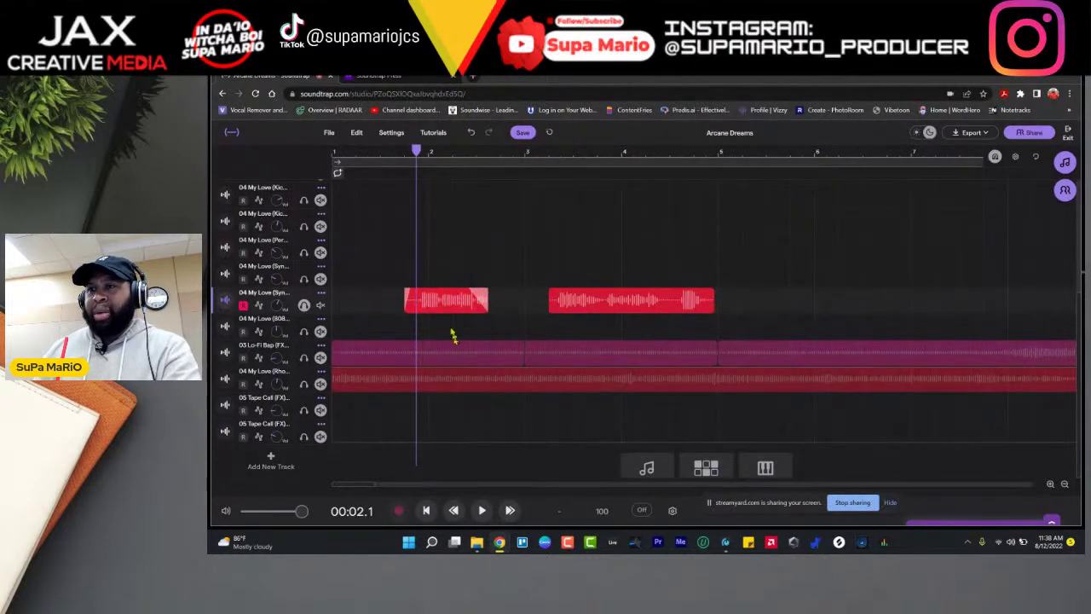
Step: Play back the reversed vocal region from just before its start at about 1.2 seconds
{"action": "left_click", "coordinate": [401, 153]}
{"action": "left_click", "coordinate": [381, 150]}
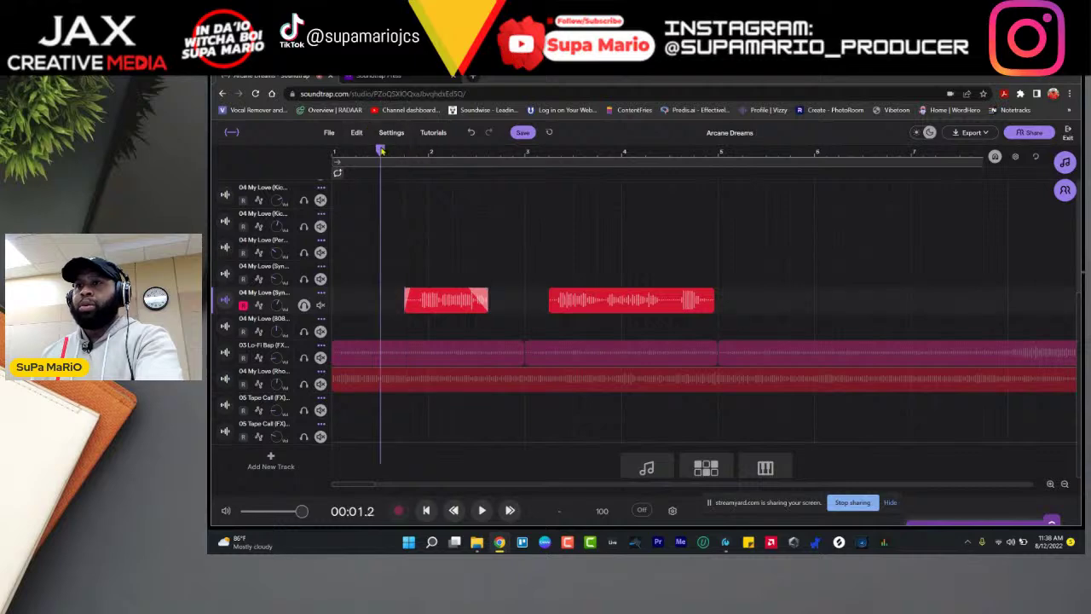
{"action": "key", "text": "space"}
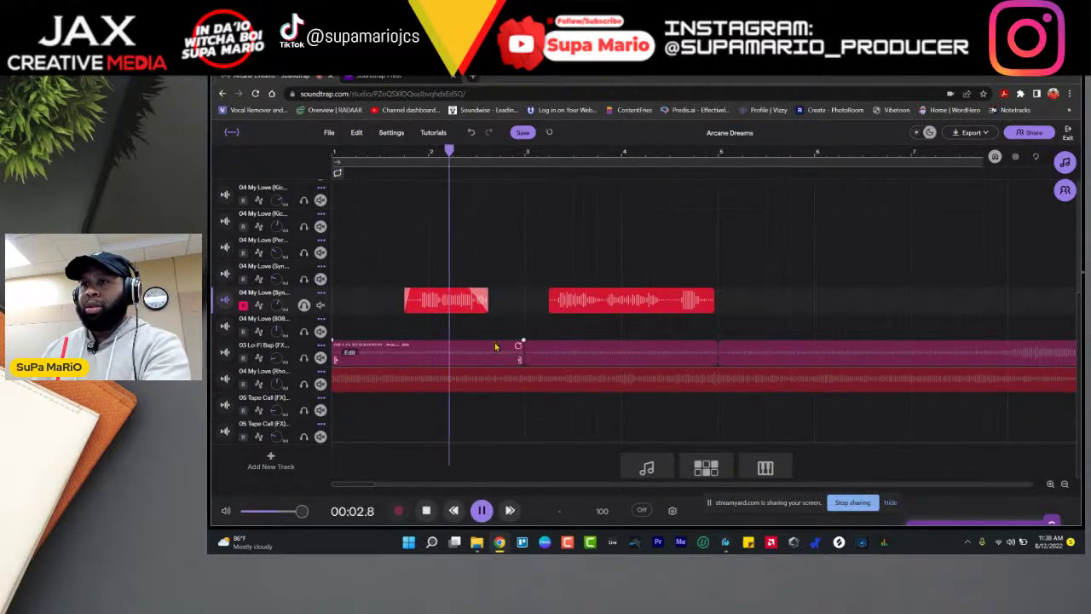
{"action": "key", "text": "space"}
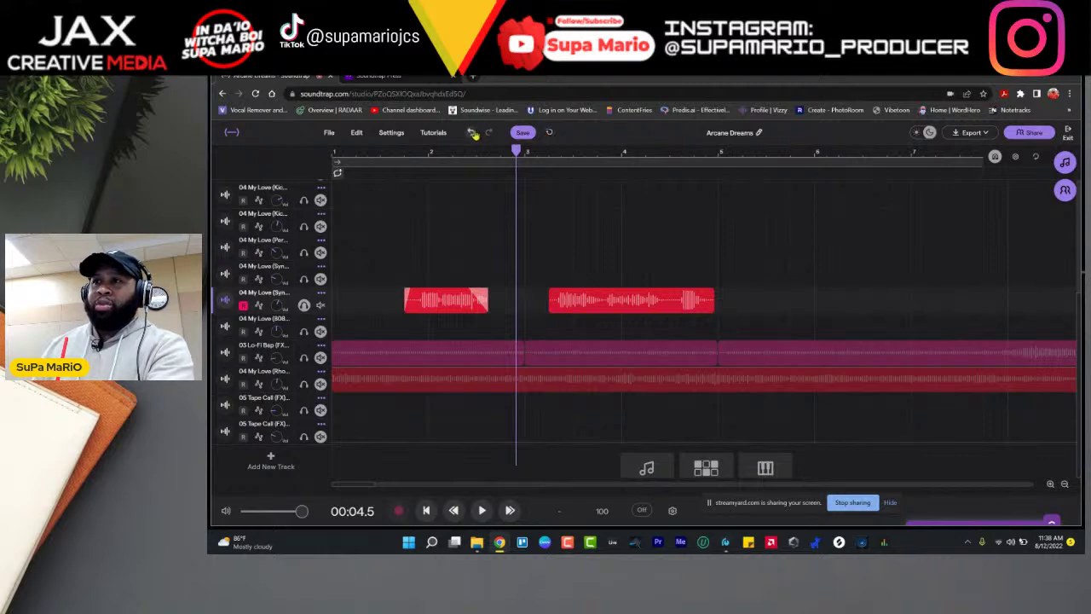
Step: Undo the reverse on the first vocal region and apply the Baby voice transform to it
{"action": "mouse_move", "coordinate": [431, 303]}
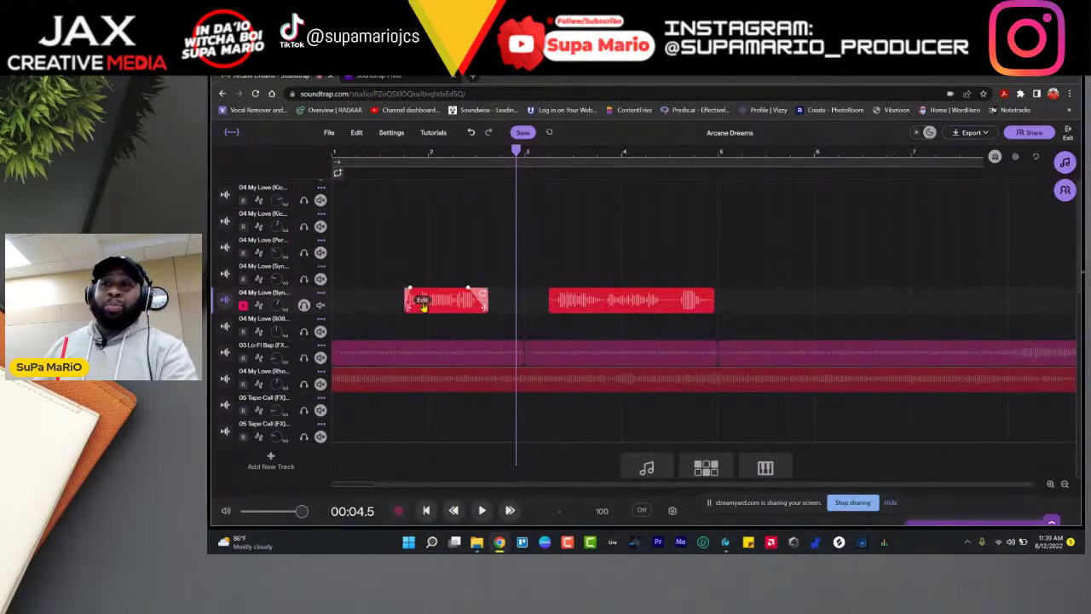
{"action": "left_click", "coordinate": [392, 159]}
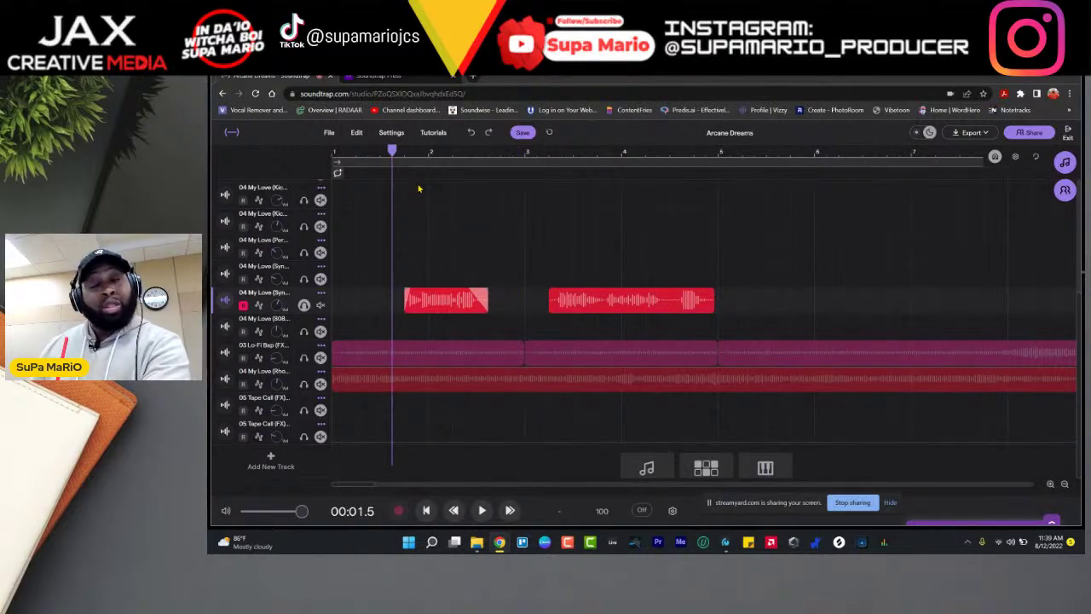
{"action": "right_click", "coordinate": [422, 302]}
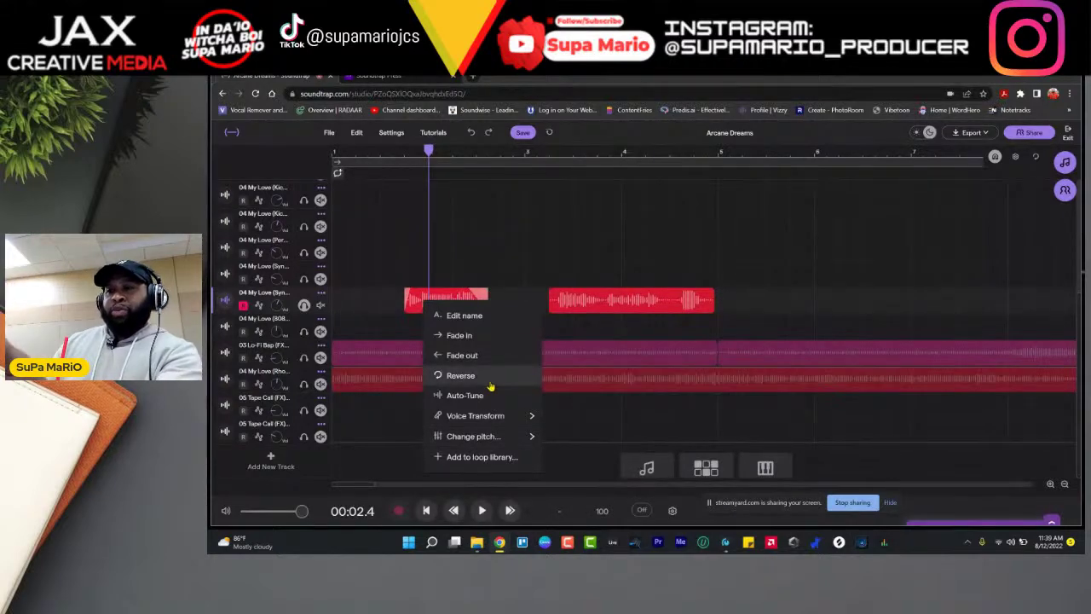
{"action": "mouse_move", "coordinate": [513, 419]}
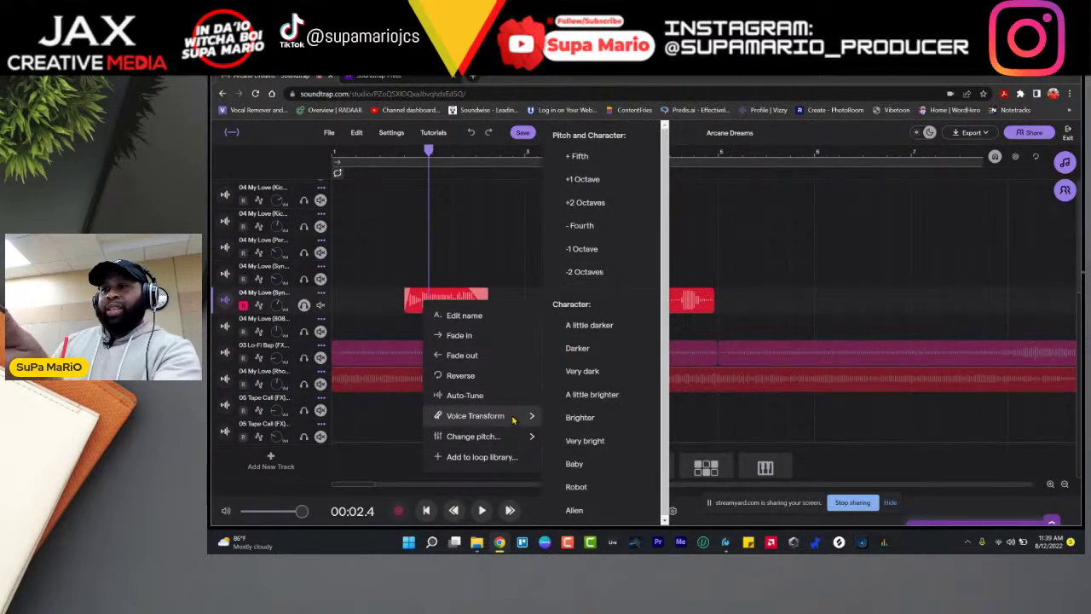
{"action": "left_click", "coordinate": [594, 469]}
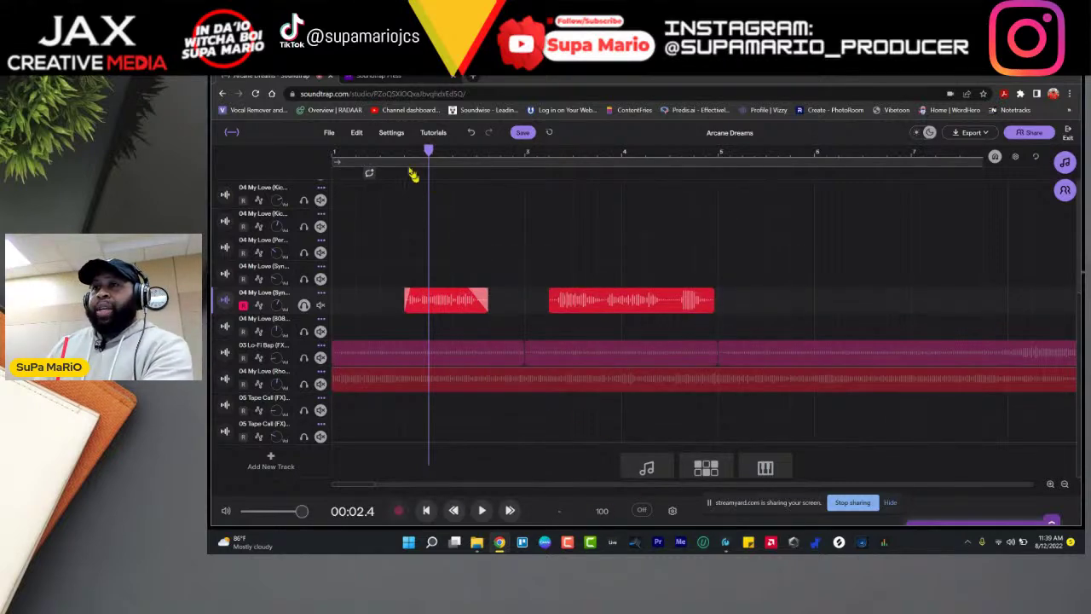
Step: Play back the transformed first vocal region with its track still soloed
{"action": "left_click", "coordinate": [383, 151]}
{"action": "key", "text": "space"}
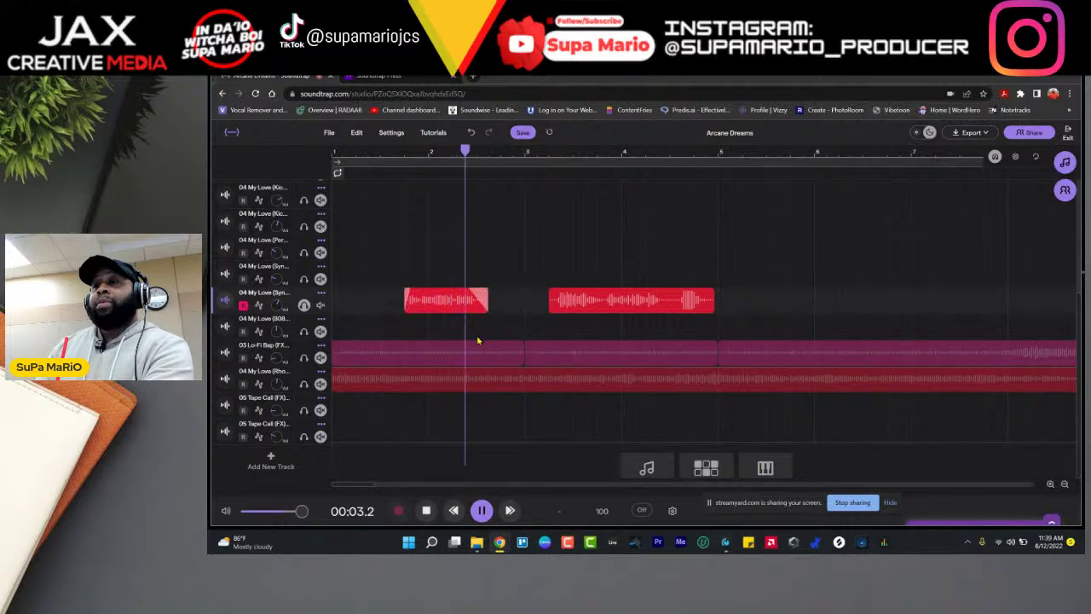
{"action": "key", "text": "space"}
Step: Turn off solo on the vocal track and play the transformed region together with the other tracks
{"action": "left_click", "coordinate": [303, 305]}
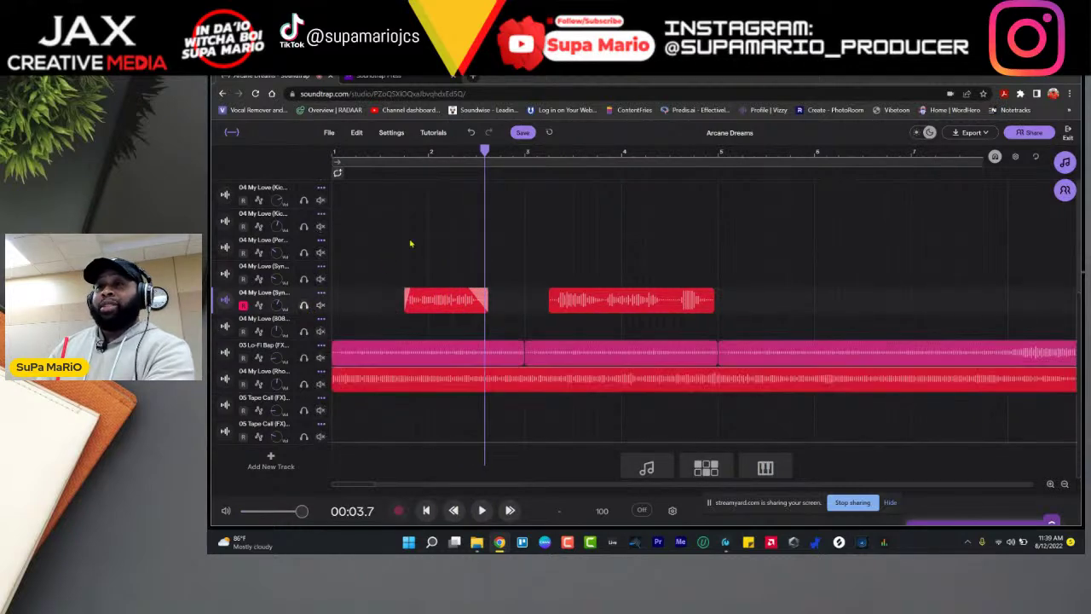
{"action": "left_click", "coordinate": [404, 153]}
{"action": "key", "text": "space"}
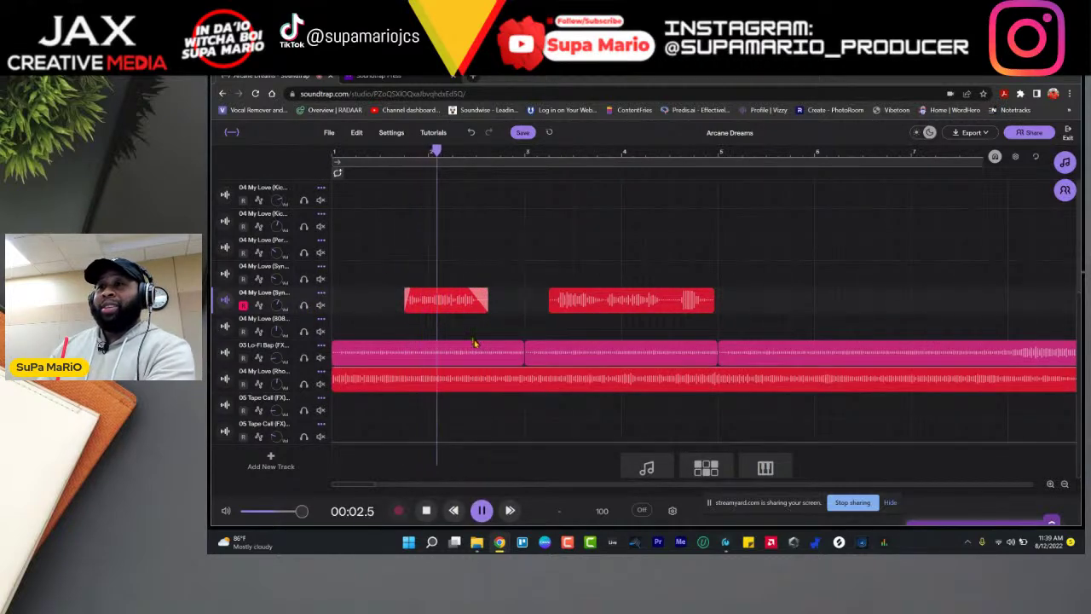
{"action": "key", "text": "space"}
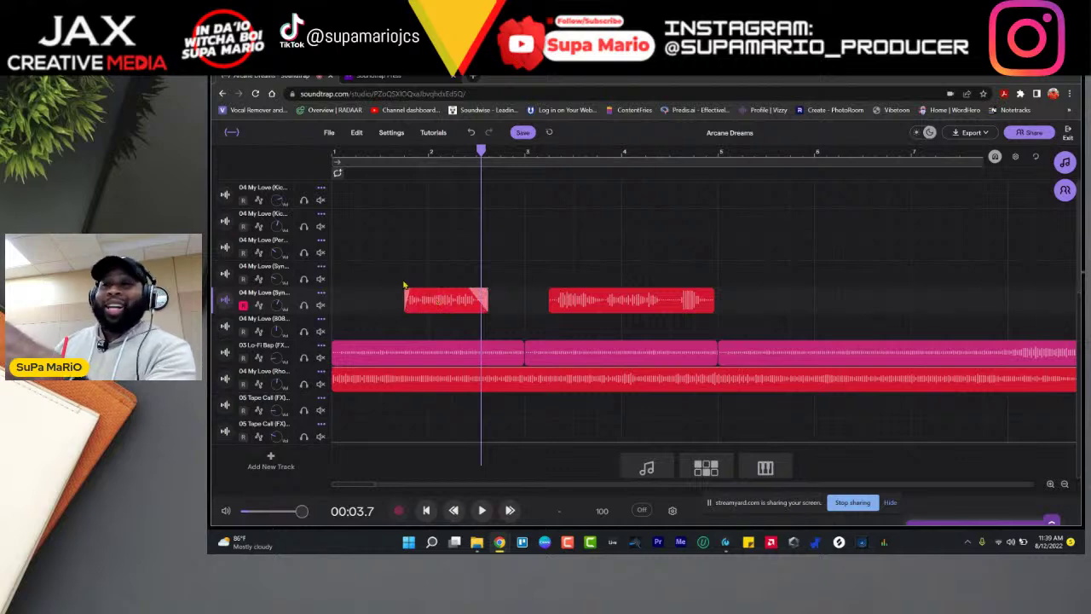
{"action": "right_click", "coordinate": [455, 304]}
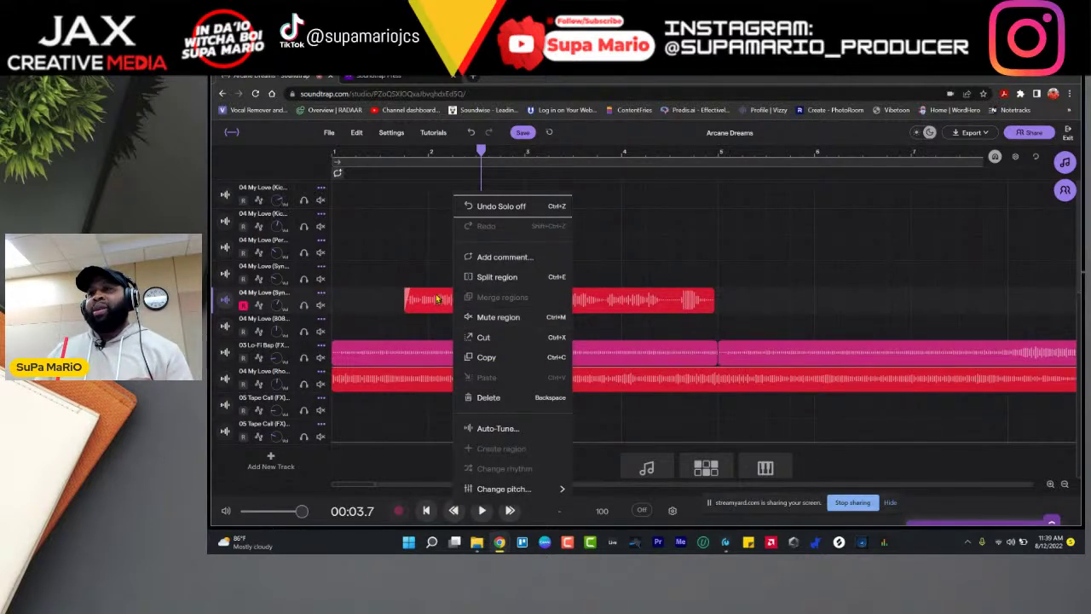
{"action": "left_click", "coordinate": [434, 299]}
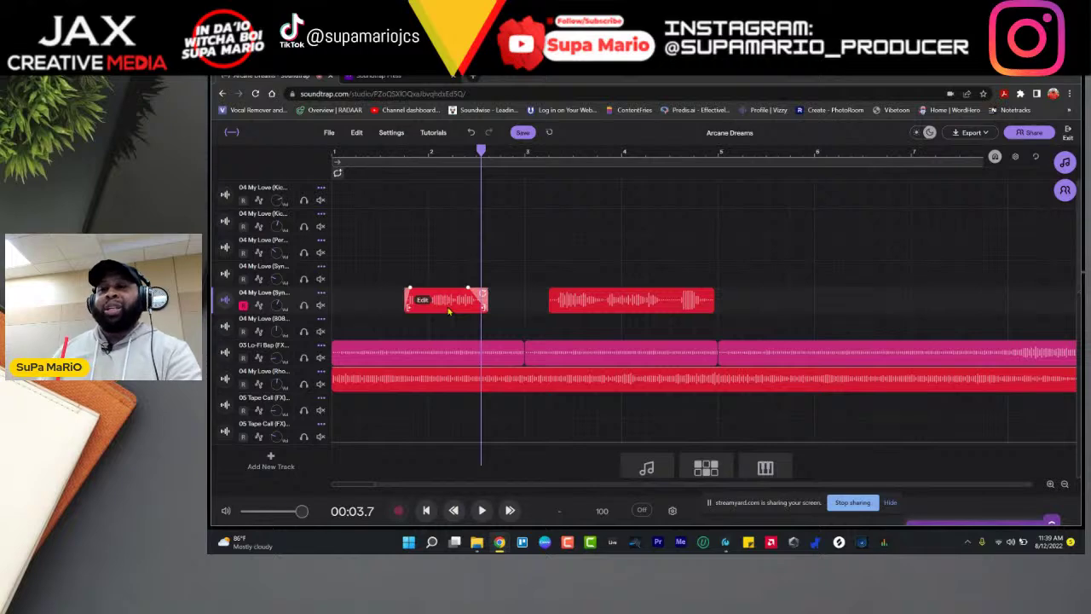
{"action": "right_click", "coordinate": [449, 309]}
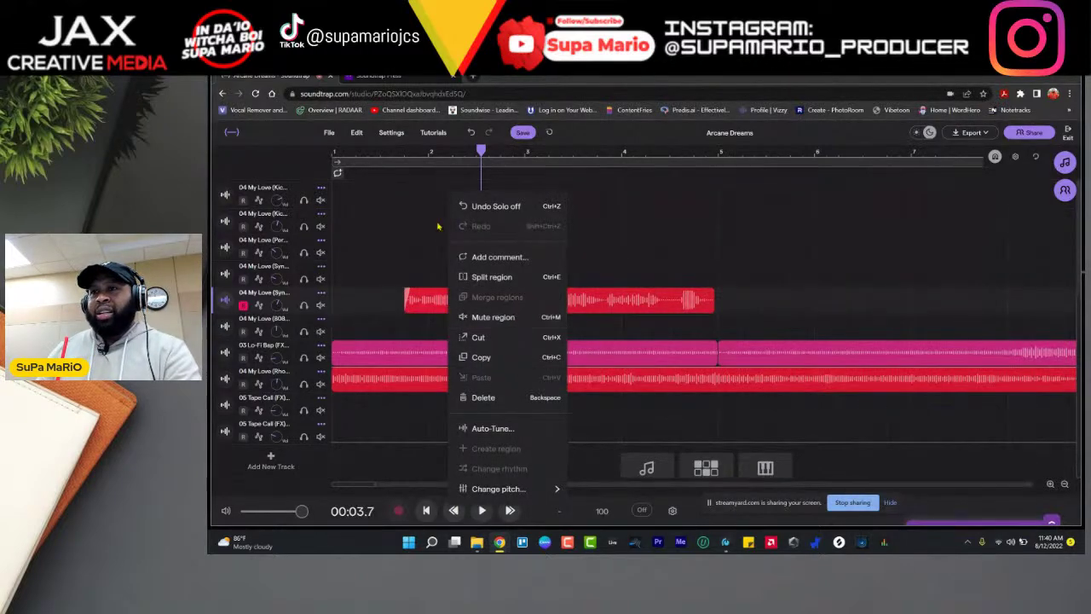
{"action": "left_click", "coordinate": [355, 136]}
{"action": "left_click", "coordinate": [356, 135]}
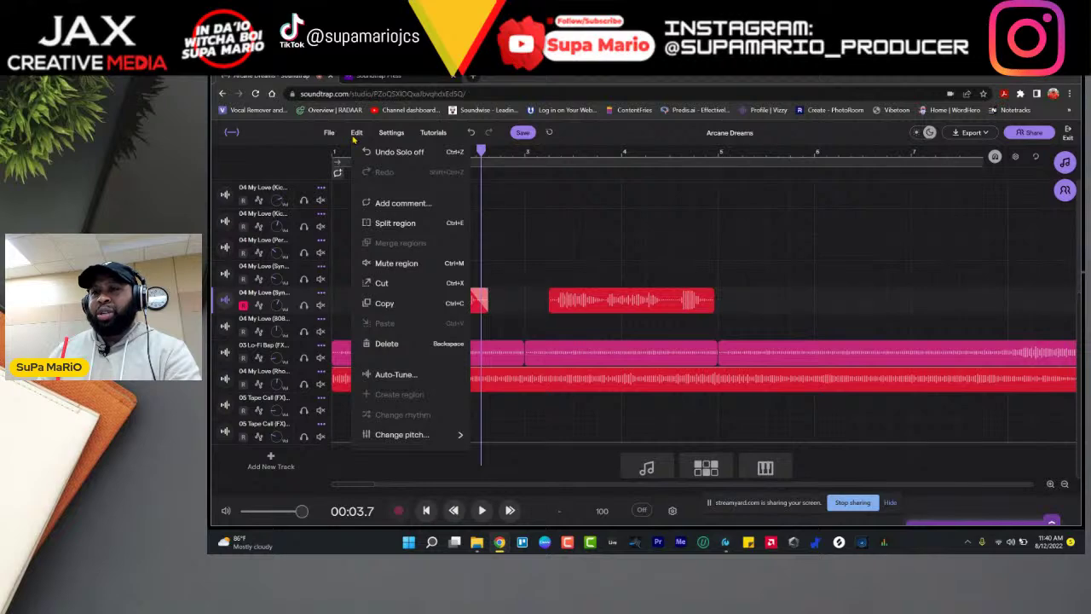
{"action": "left_click", "coordinate": [464, 223]}
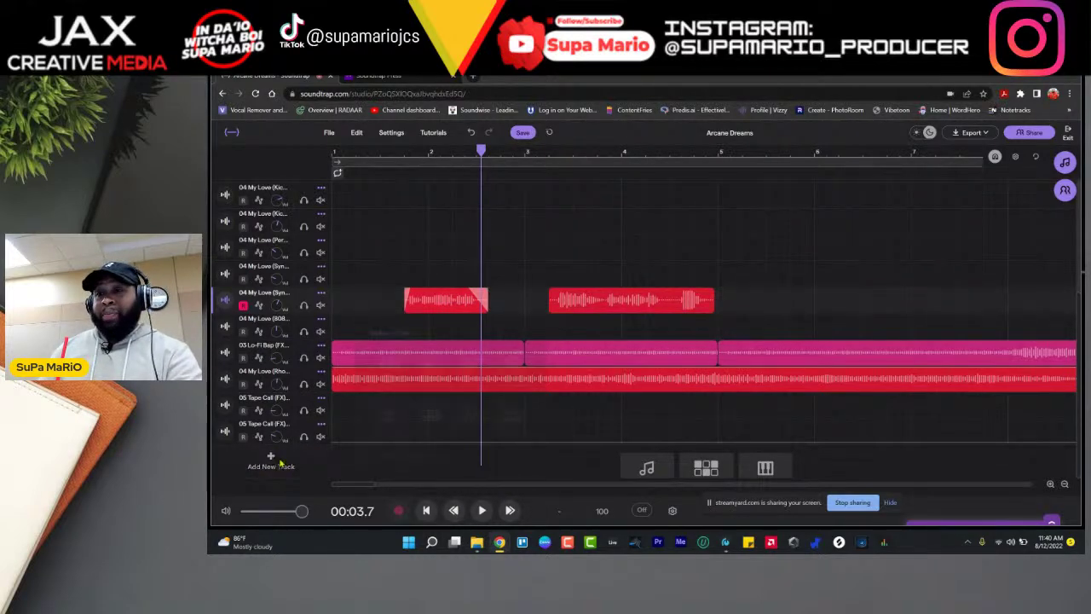
Step: Add a new Voice & microphones track and return to the full track view
{"action": "left_click", "coordinate": [277, 460]}
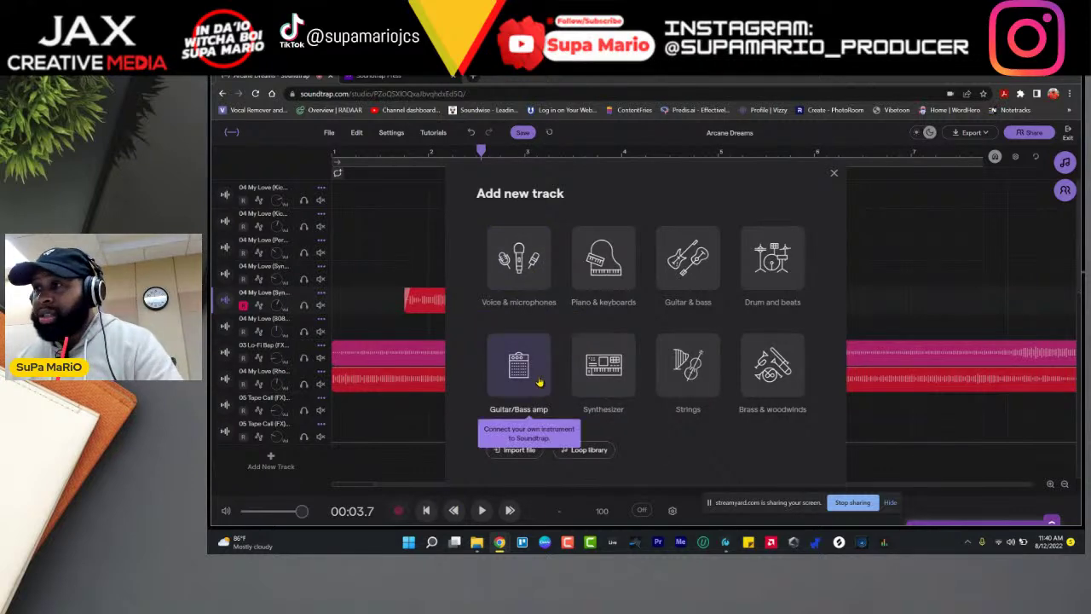
{"action": "left_click", "coordinate": [521, 283]}
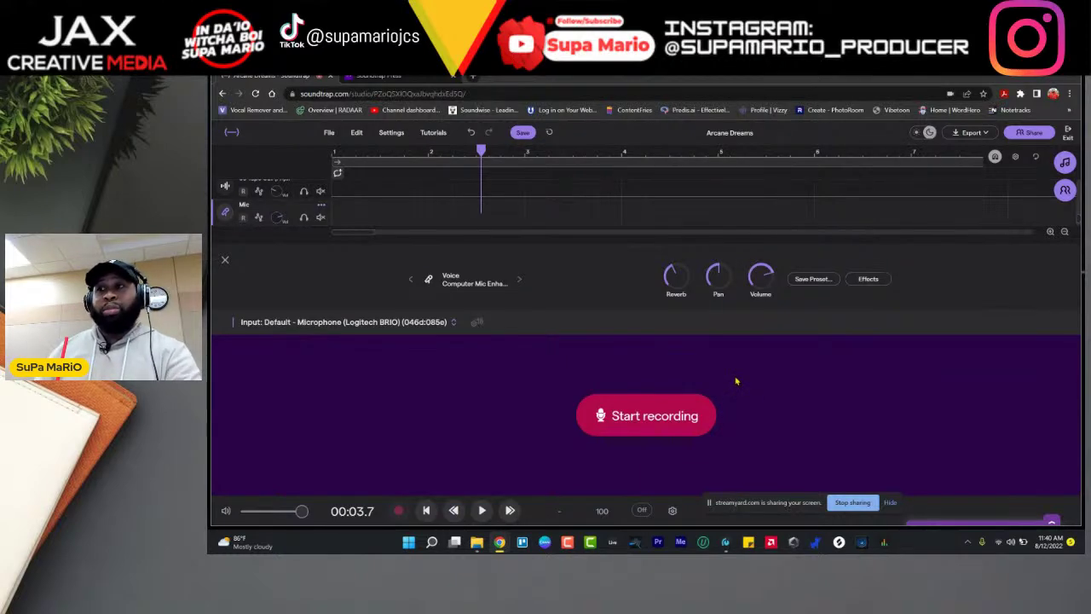
{"action": "left_click", "coordinate": [225, 259]}
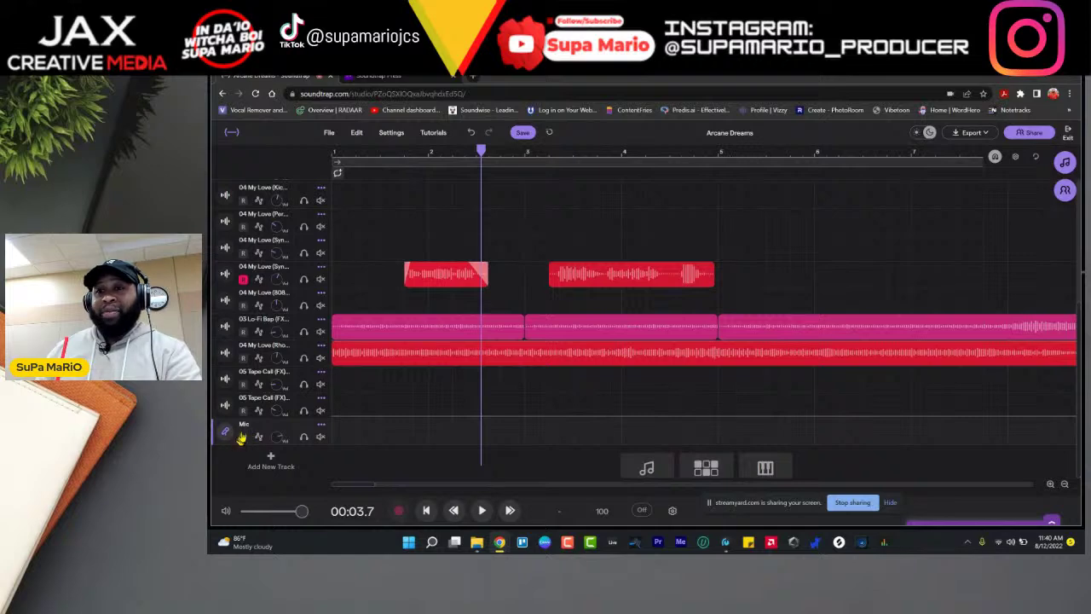
{"action": "key", "text": "Delete"}
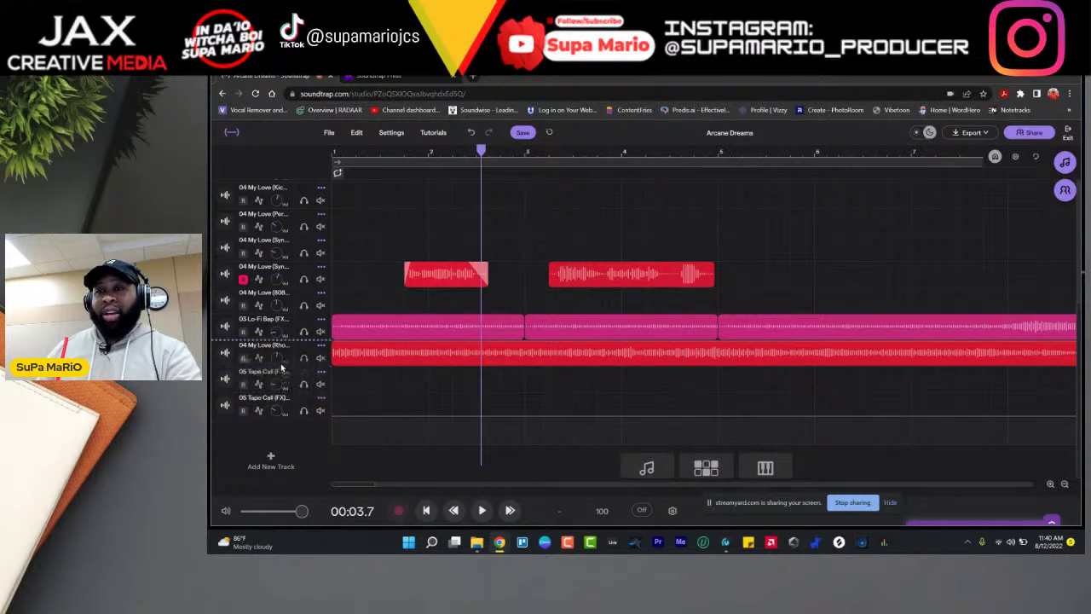
{"action": "key", "text": "ctrl+z"}
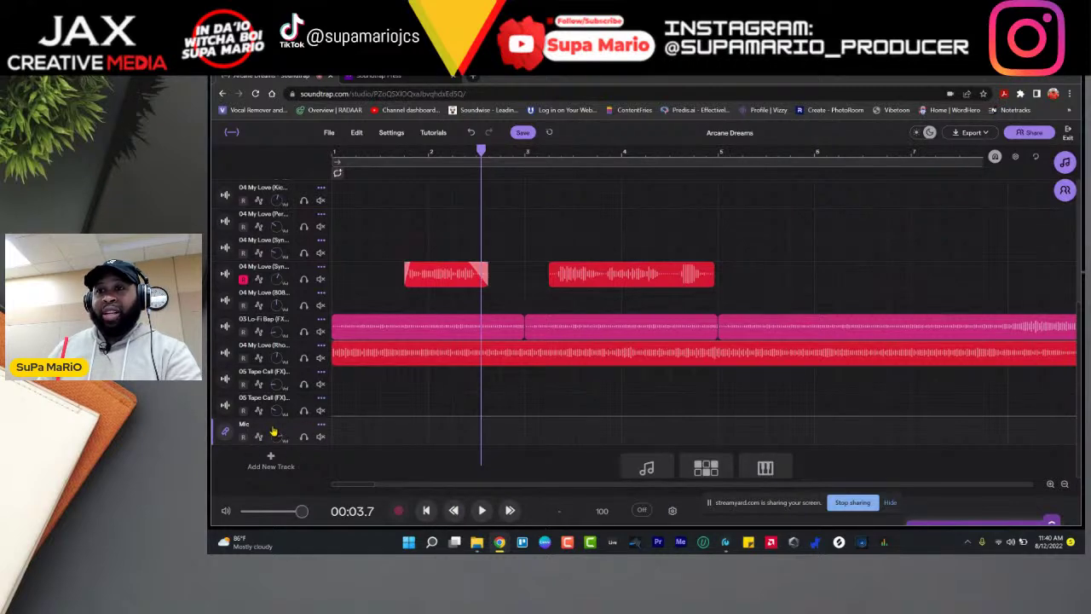
Step: Place the Mic track directly below the vocal regions' track and move both vocal regions onto it at the same times
{"action": "left_click_drag", "start_coordinate": [273, 433], "coordinate": [272, 303]}
{"action": "left_click_drag", "start_coordinate": [431, 274], "coordinate": [437, 300]}
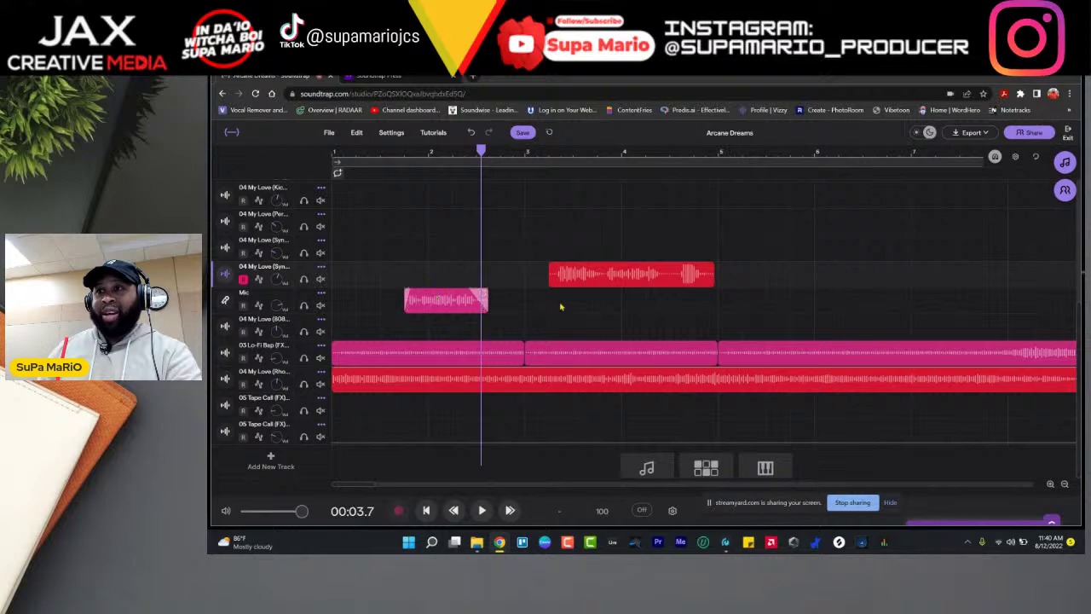
{"action": "left_click_drag", "start_coordinate": [565, 272], "coordinate": [565, 298]}
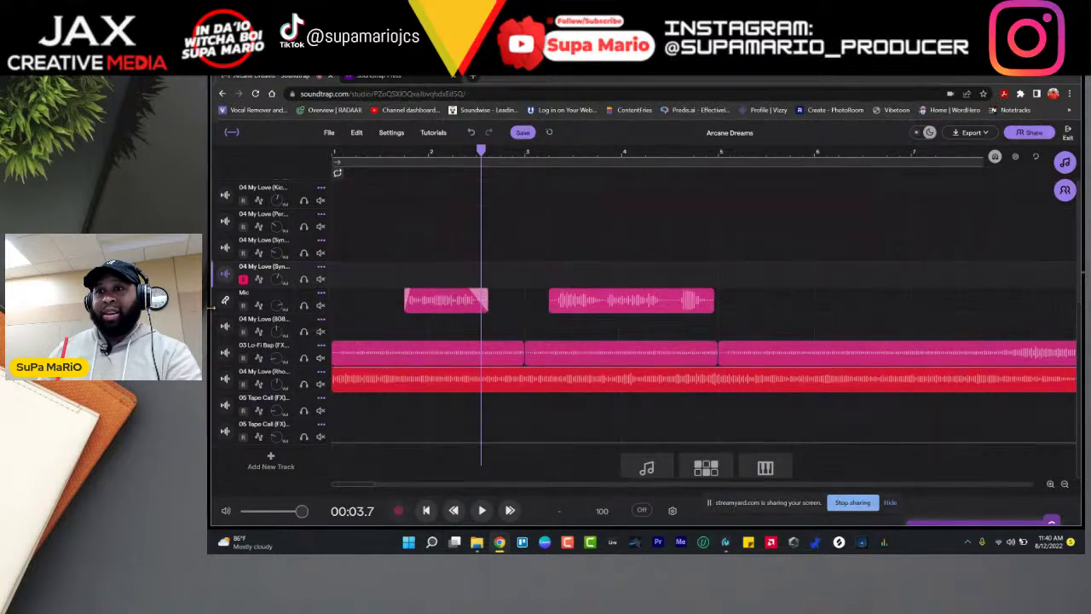
Step: Look over the Mic track's voice and input settings while it is soloed, and turn its solo off again
{"action": "left_click", "coordinate": [302, 305]}
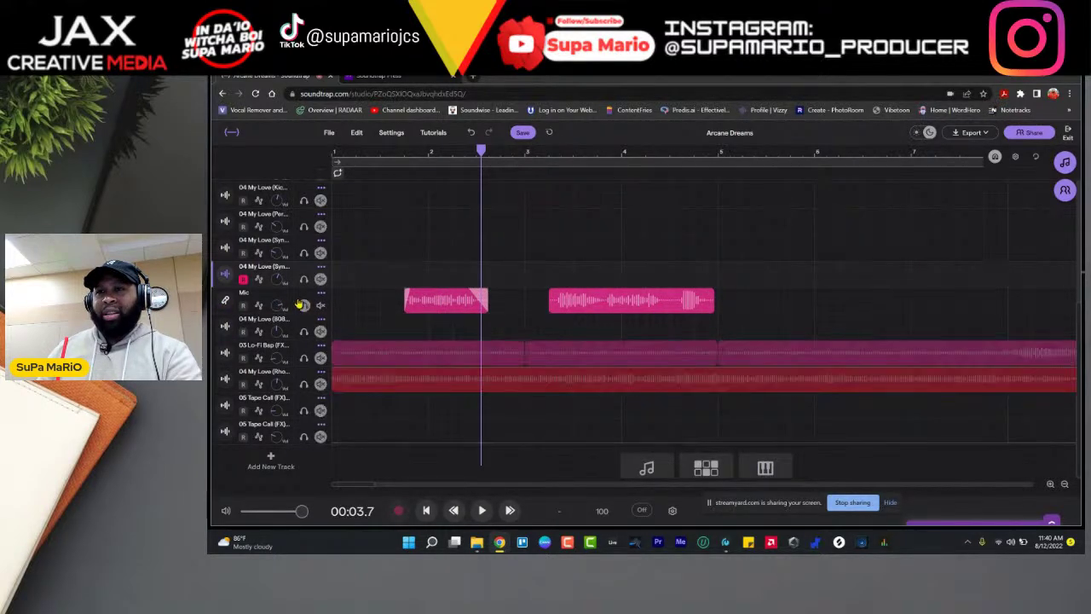
{"action": "left_click", "coordinate": [225, 299]}
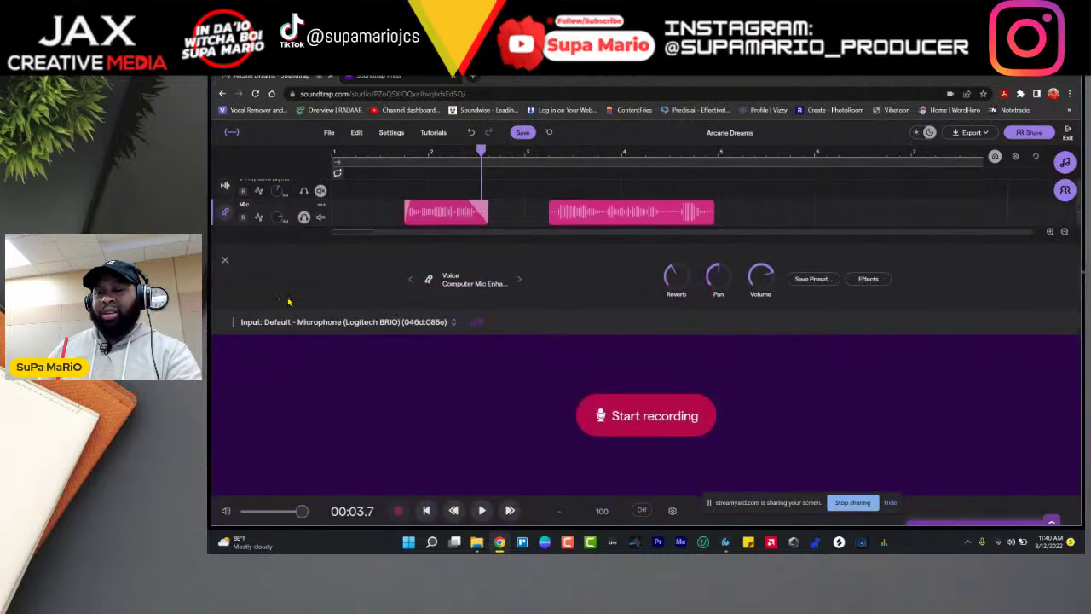
{"action": "left_click", "coordinate": [225, 259]}
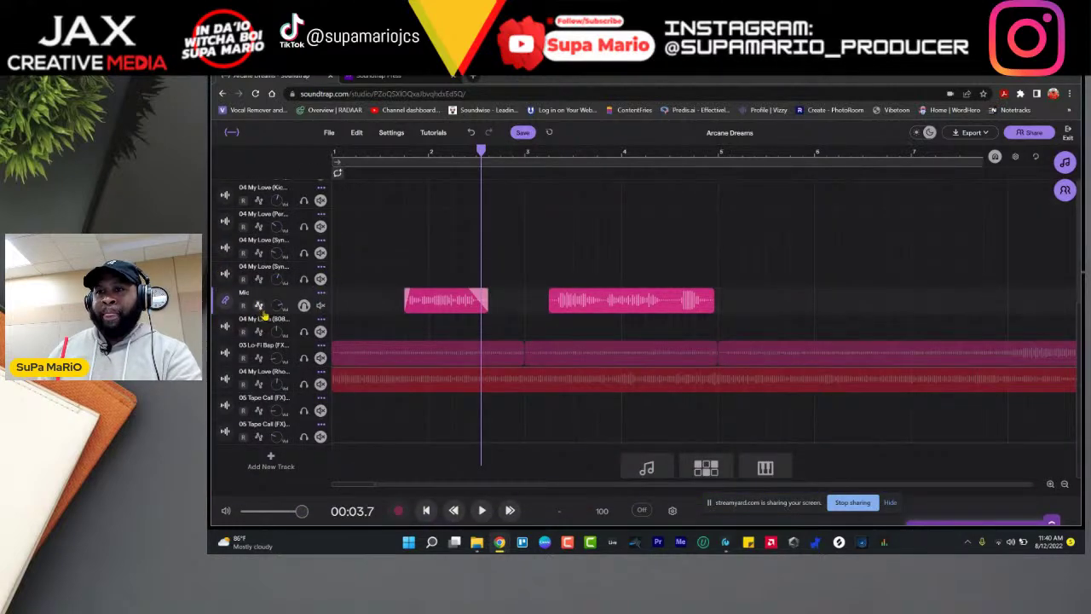
{"action": "left_click", "coordinate": [305, 308]}
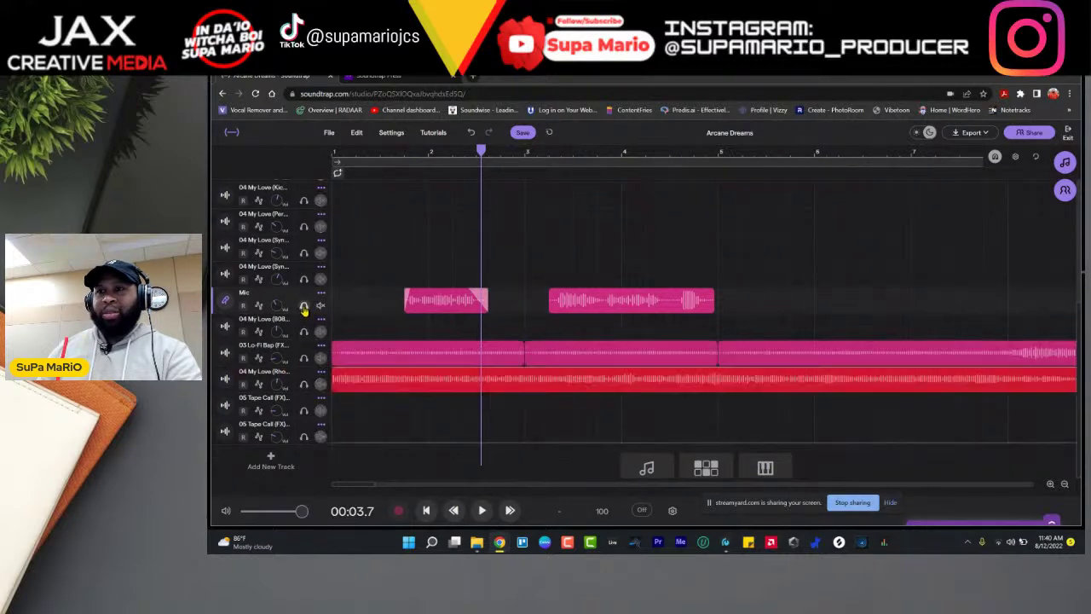
Step: Play back both vocal regions on the Mic track with the full mix, starting before the first region
{"action": "left_click", "coordinate": [367, 151]}
{"action": "key", "text": "space"}
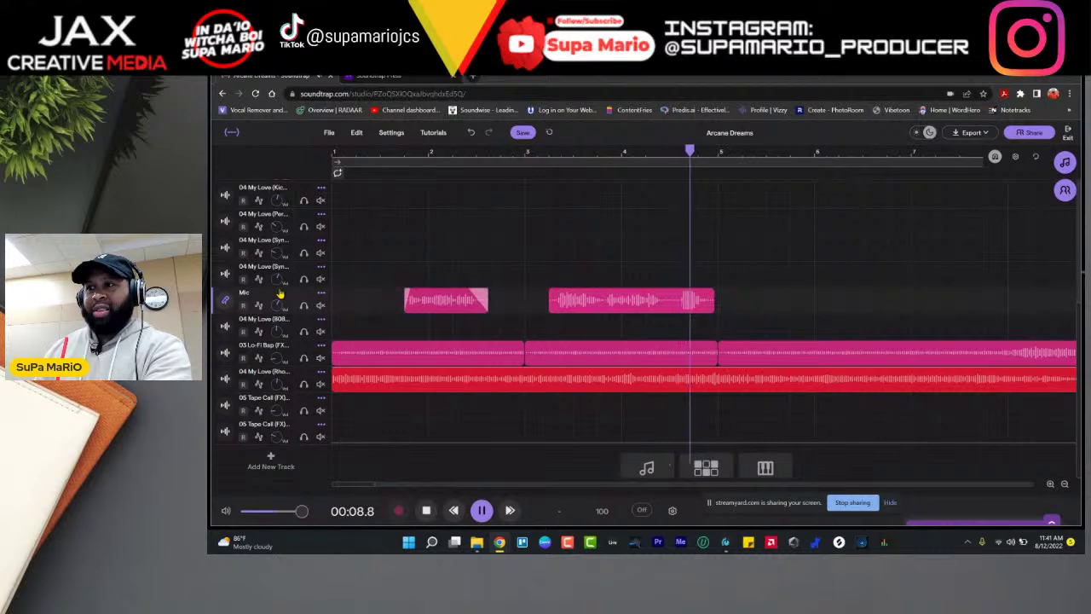
{"action": "key", "text": "space"}
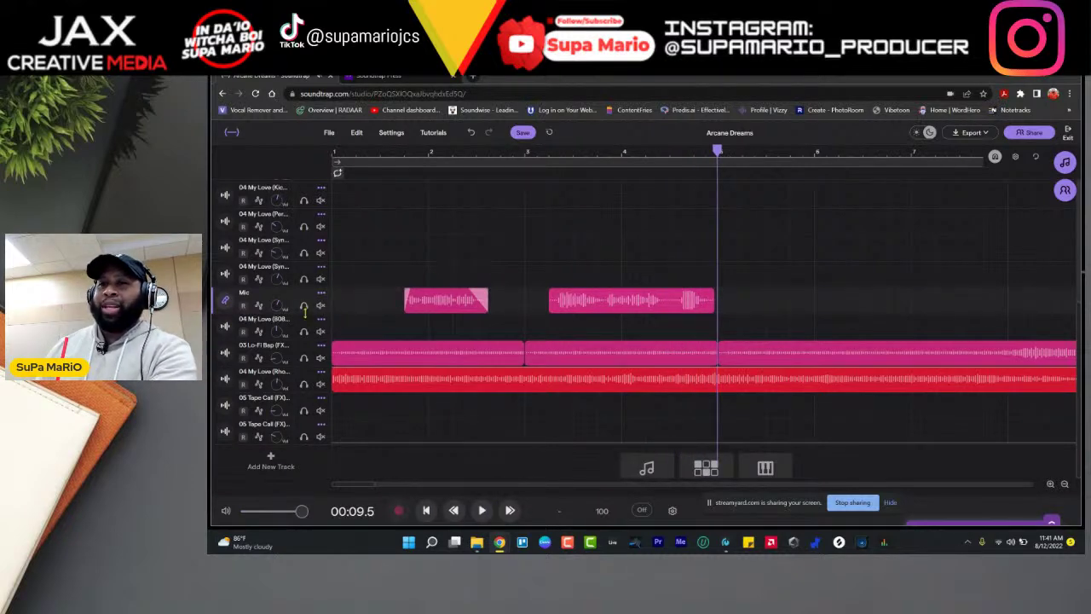
Step: Apply the Baby voice transform to the second vocal region on the Mic track
{"action": "left_click", "coordinate": [415, 152]}
{"action": "mouse_move", "coordinate": [459, 304]}
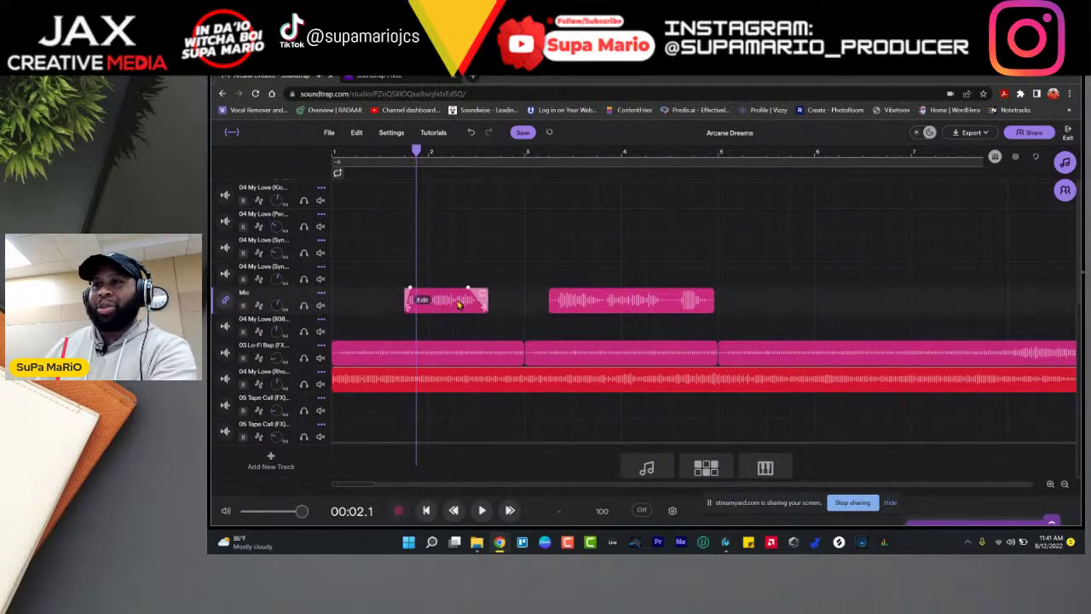
{"action": "right_click", "coordinate": [567, 301]}
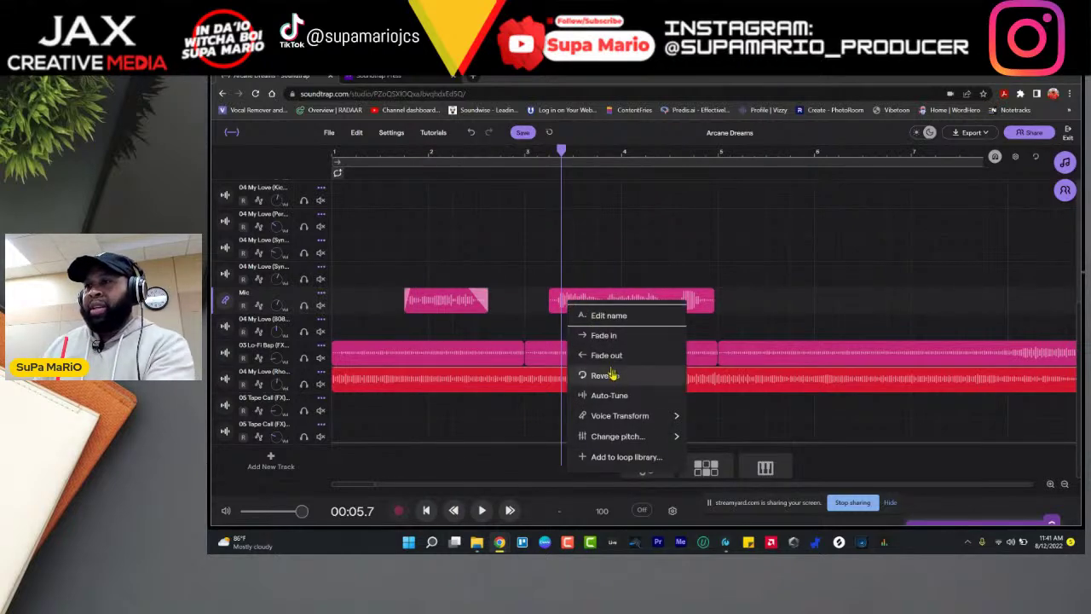
{"action": "mouse_move", "coordinate": [628, 415]}
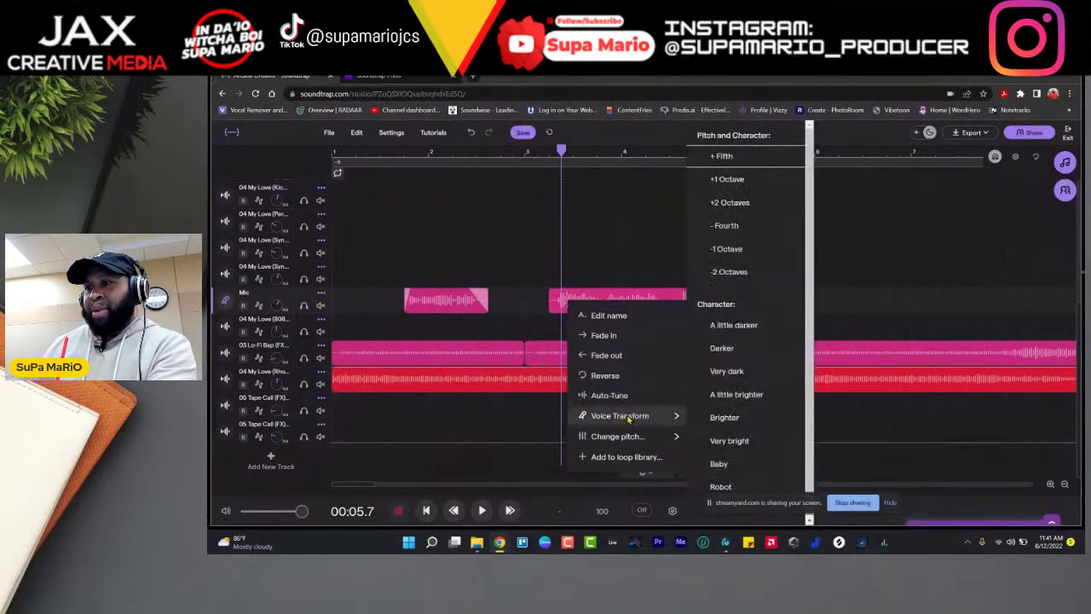
{"action": "left_click", "coordinate": [724, 464]}
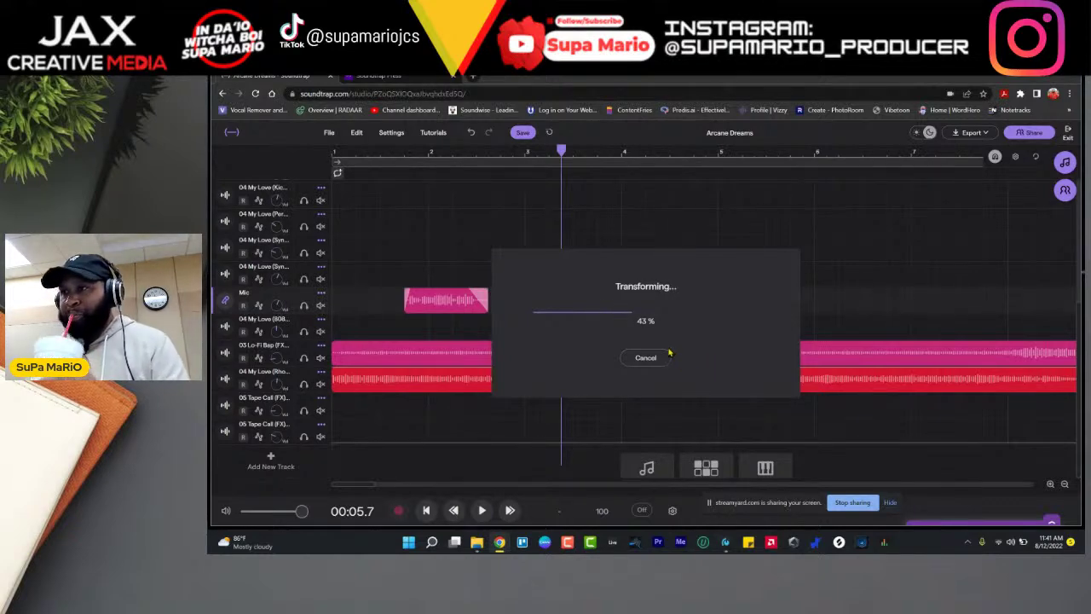
Step: Play back both vocal regions from before the first one and add a fade-out to the end of the second region
{"action": "key", "text": "space"}
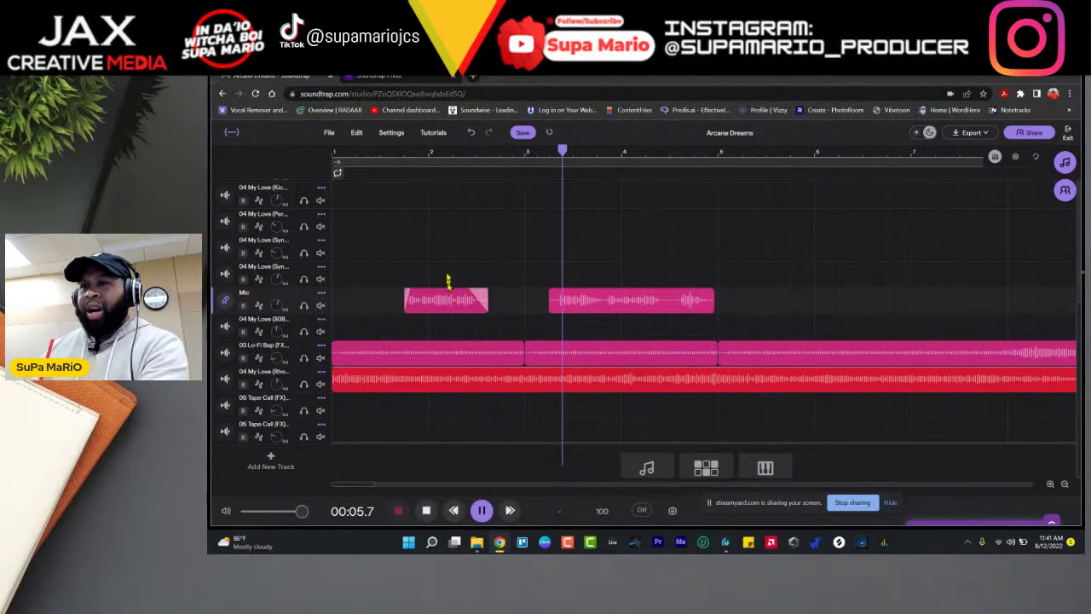
{"action": "left_click", "coordinate": [394, 162]}
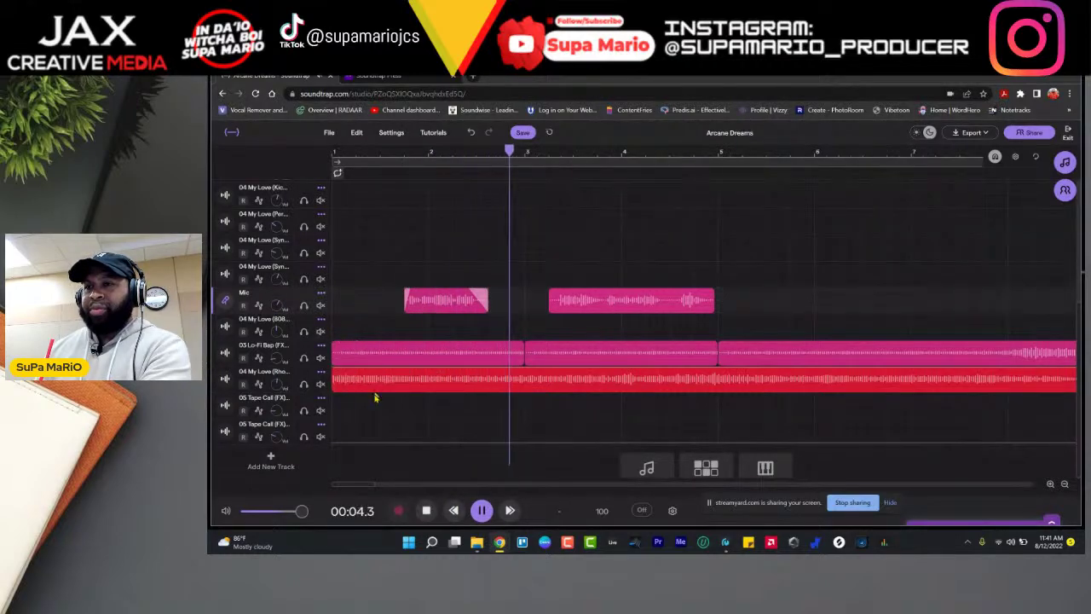
{"action": "mouse_move", "coordinate": [706, 295]}
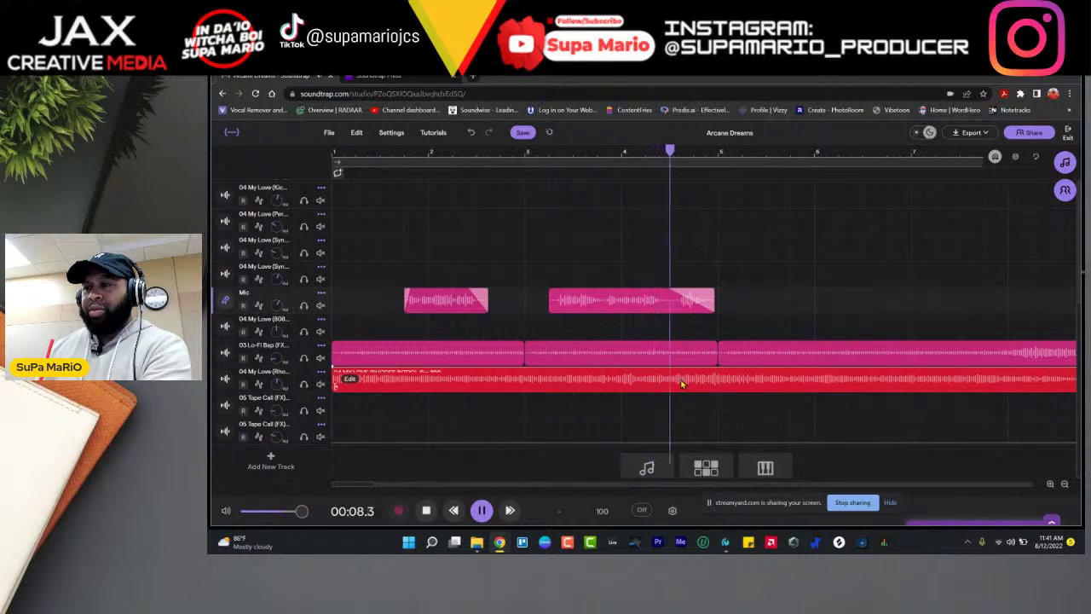
{"action": "mouse_move", "coordinate": [678, 358]}
{"action": "key", "text": "space"}
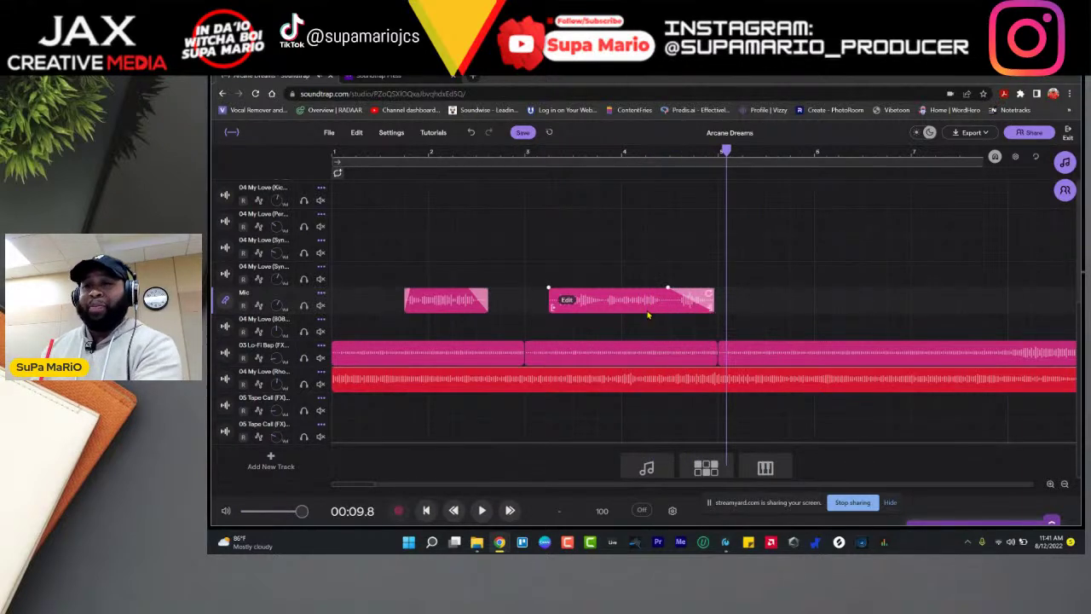
Step: Set the Mic track's recording input to Mic/Inst 1/2 (Revelator IO 24)
{"action": "left_click", "coordinate": [233, 302]}
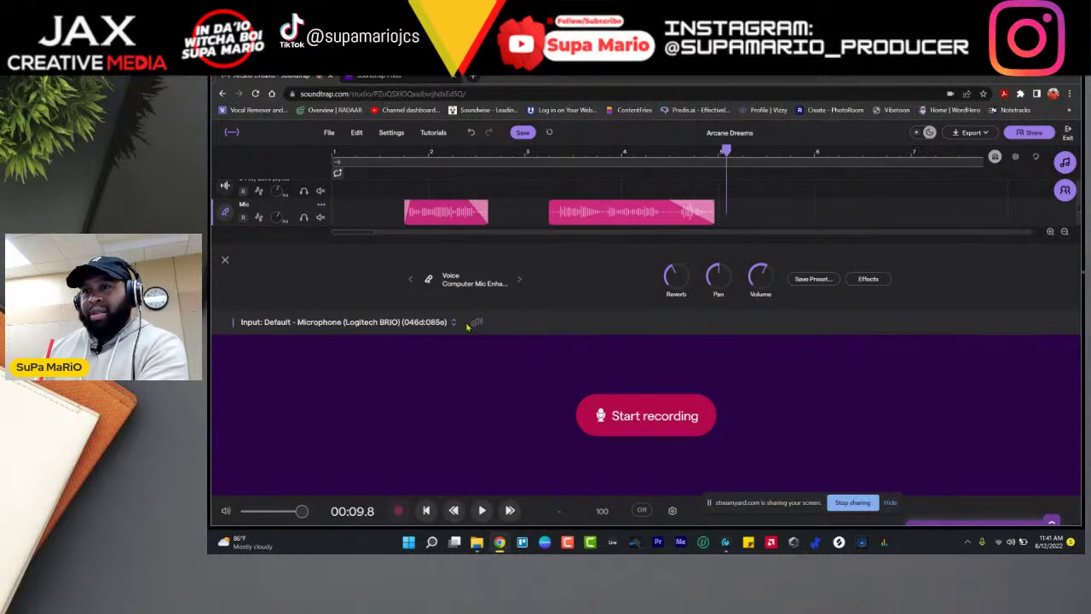
{"action": "left_click", "coordinate": [375, 323]}
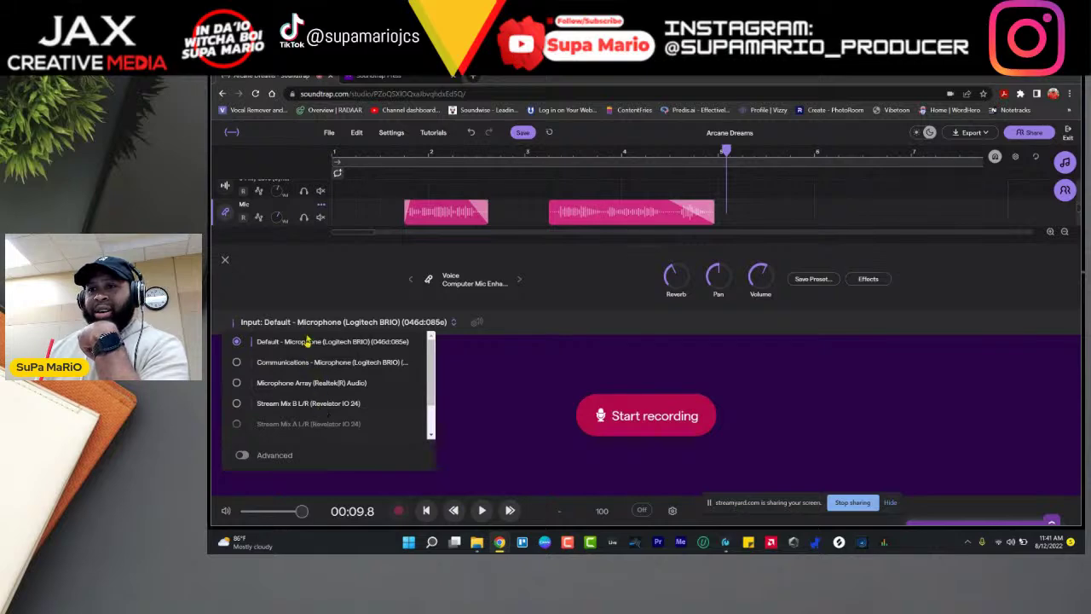
{"action": "left_click", "coordinate": [345, 342]}
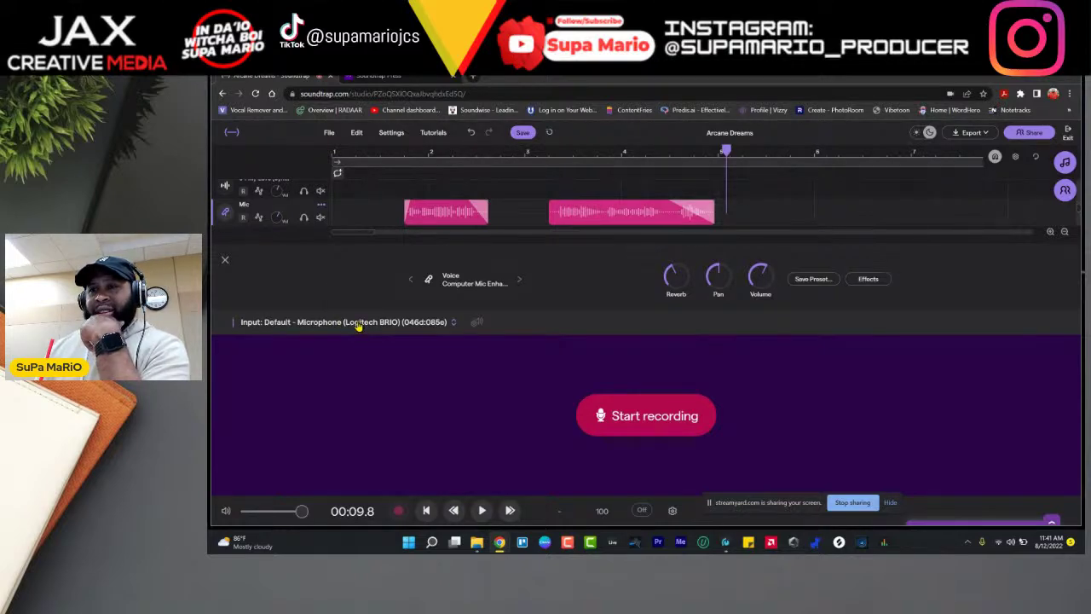
{"action": "left_click", "coordinate": [358, 324]}
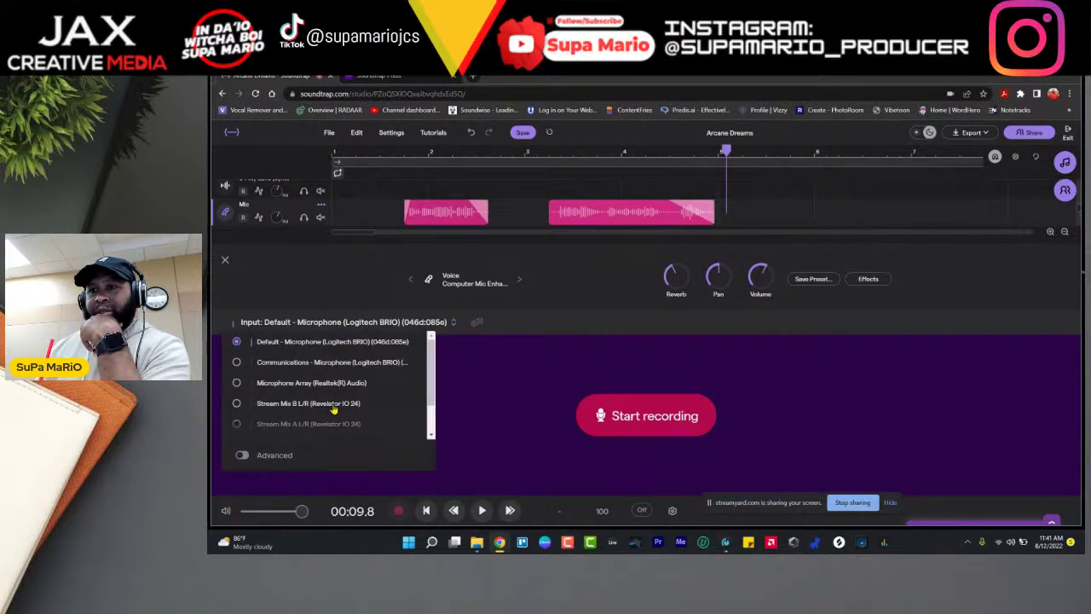
{"action": "scroll", "coordinate": [334, 409], "scroll_direction": "down", "scroll_amount": 2}
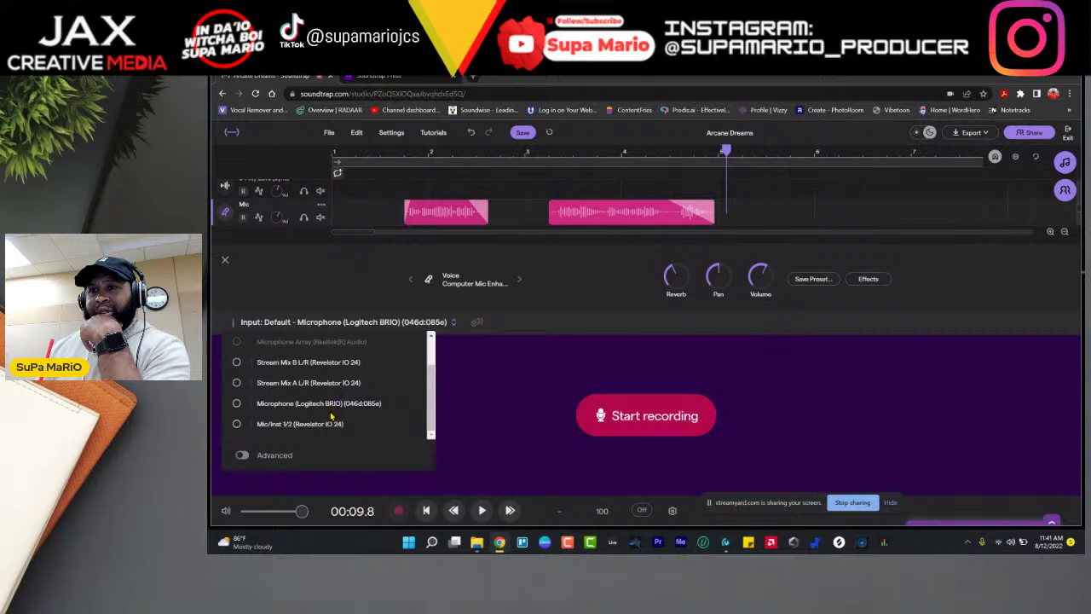
{"action": "left_click", "coordinate": [333, 425]}
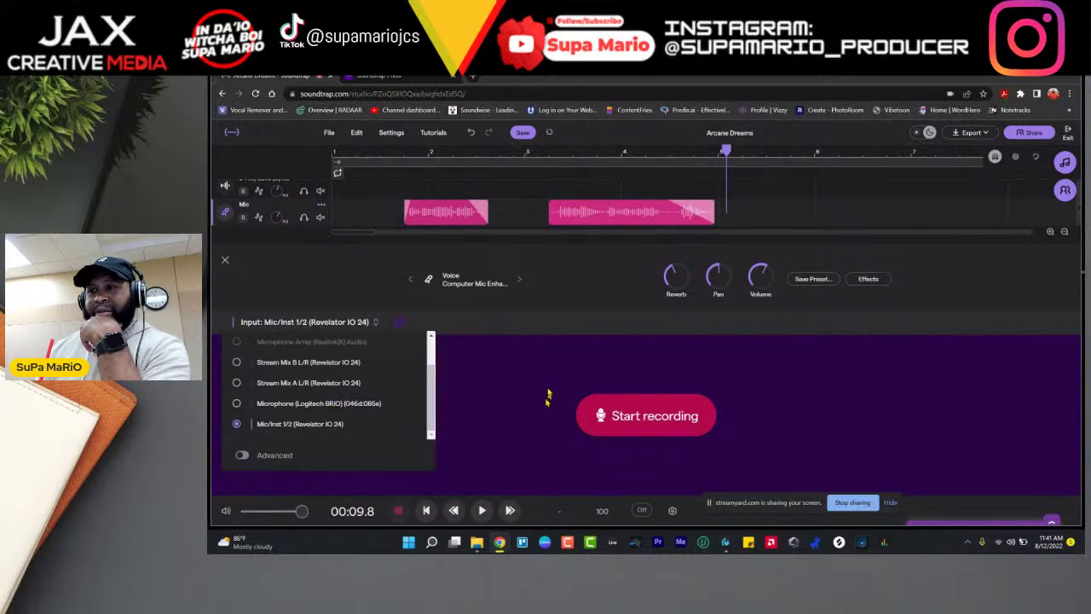
{"action": "left_click", "coordinate": [437, 222]}
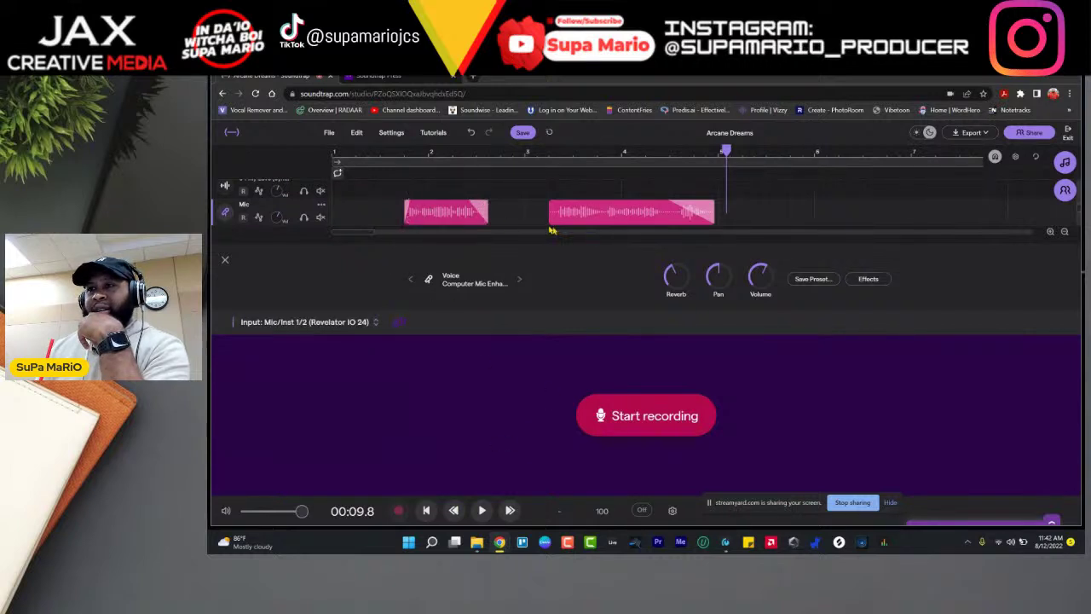
Step: Delete both vocal regions from the Mic track
{"action": "mouse_move", "coordinate": [697, 222]}
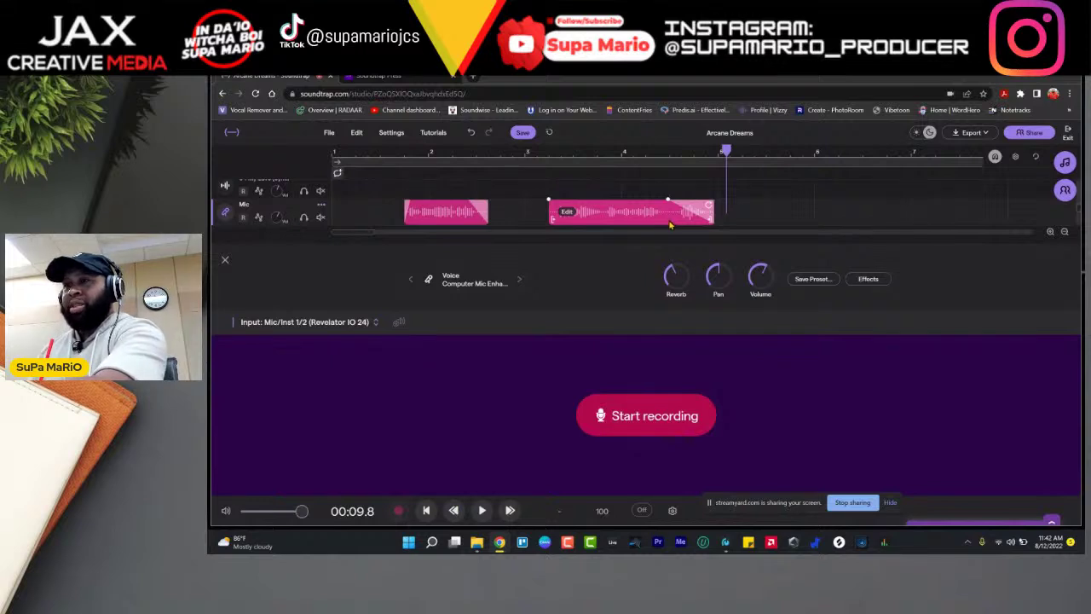
{"action": "left_click", "coordinate": [671, 224]}
{"action": "key", "text": "Delete"}
{"action": "left_click", "coordinate": [481, 223]}
{"action": "key", "text": "Delete"}
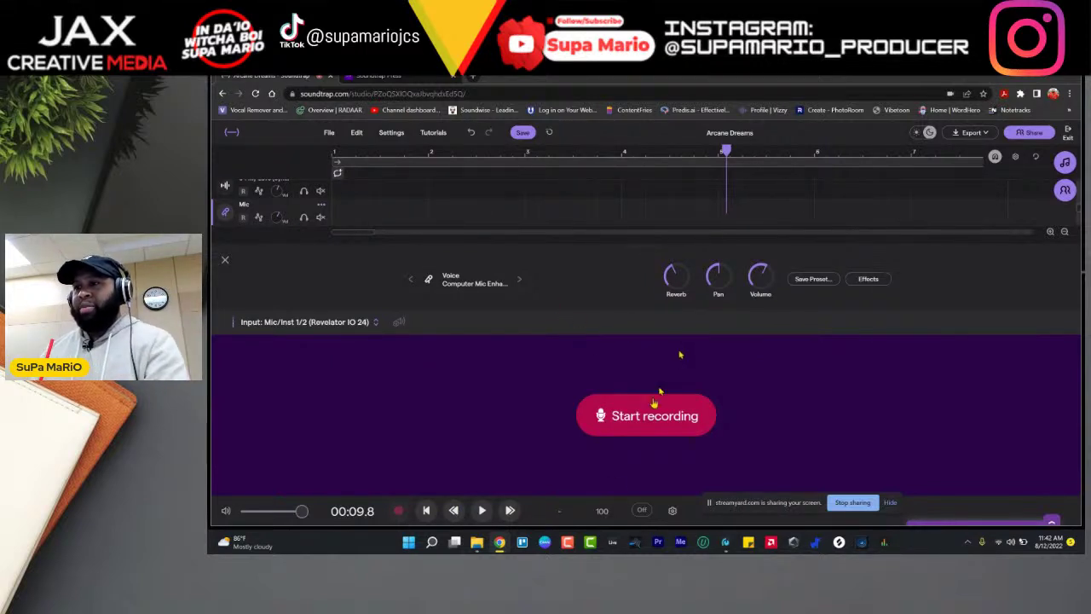
Step: Run the volume check and record a new vocal take of about 20 seconds on the Mic track from the project start
{"action": "left_click", "coordinate": [424, 512]}
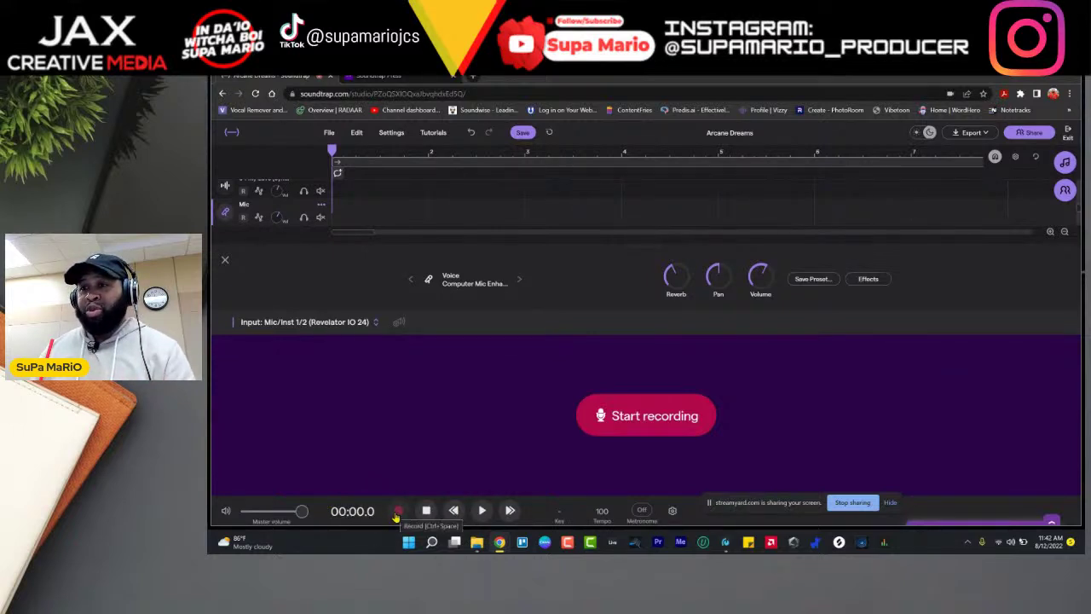
{"action": "left_click", "coordinate": [400, 512]}
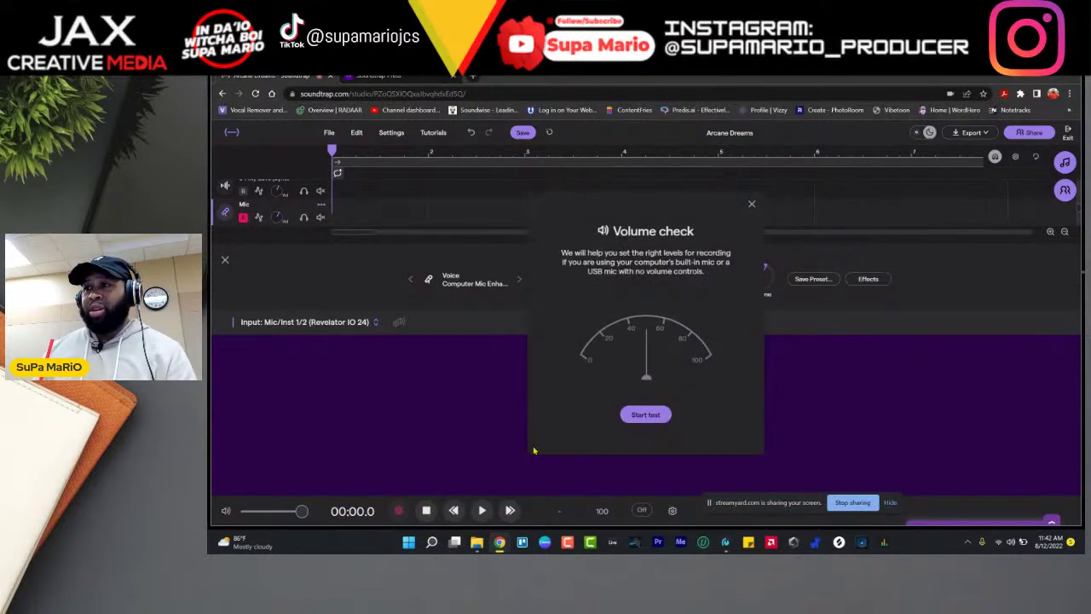
{"action": "left_click", "coordinate": [646, 415]}
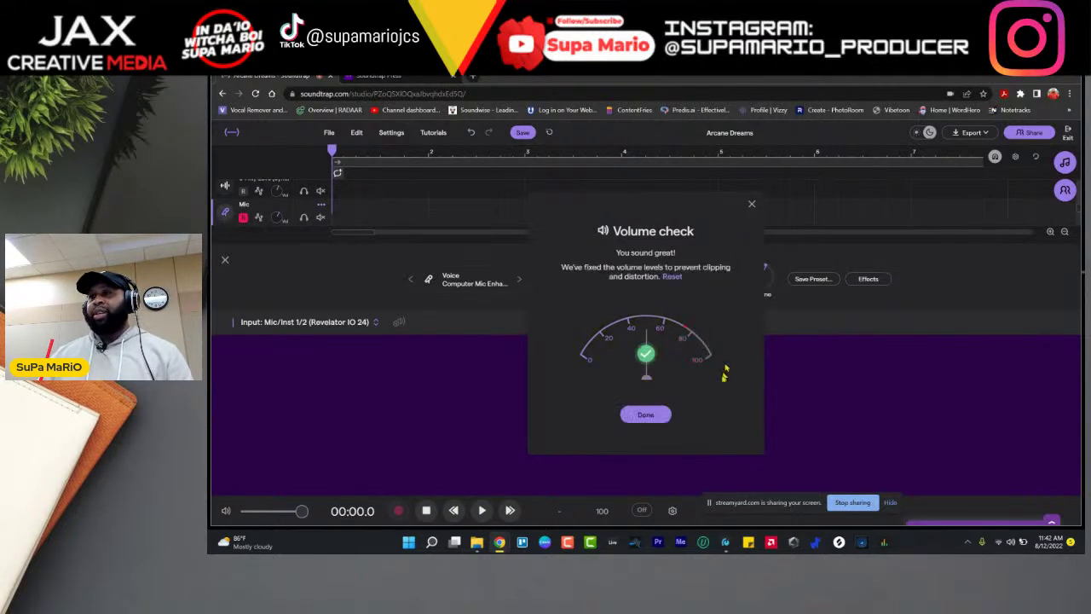
{"action": "left_click", "coordinate": [655, 415]}
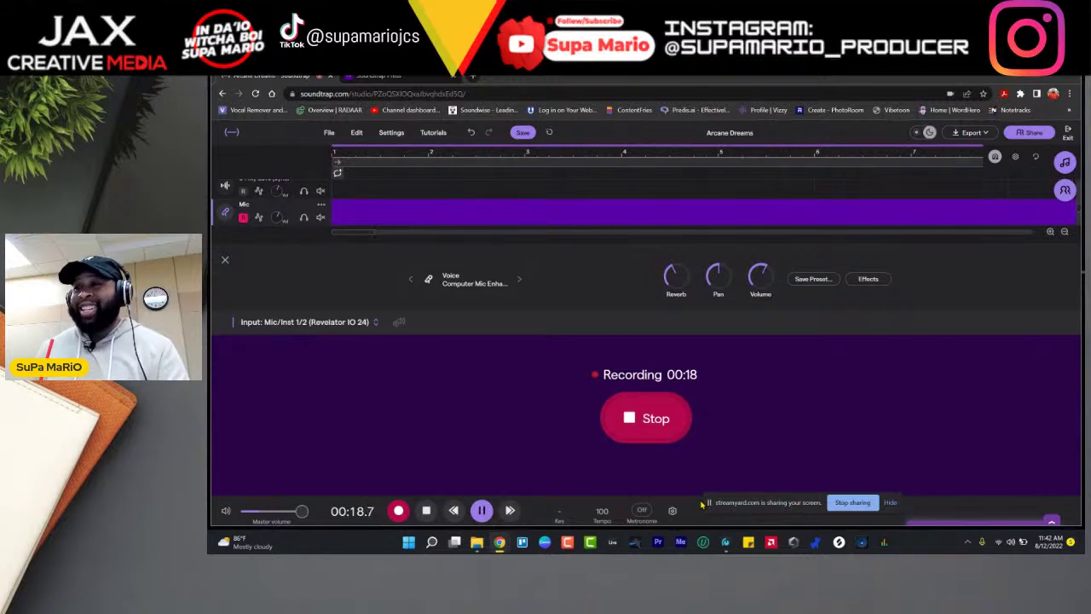
{"action": "left_click", "coordinate": [646, 420]}
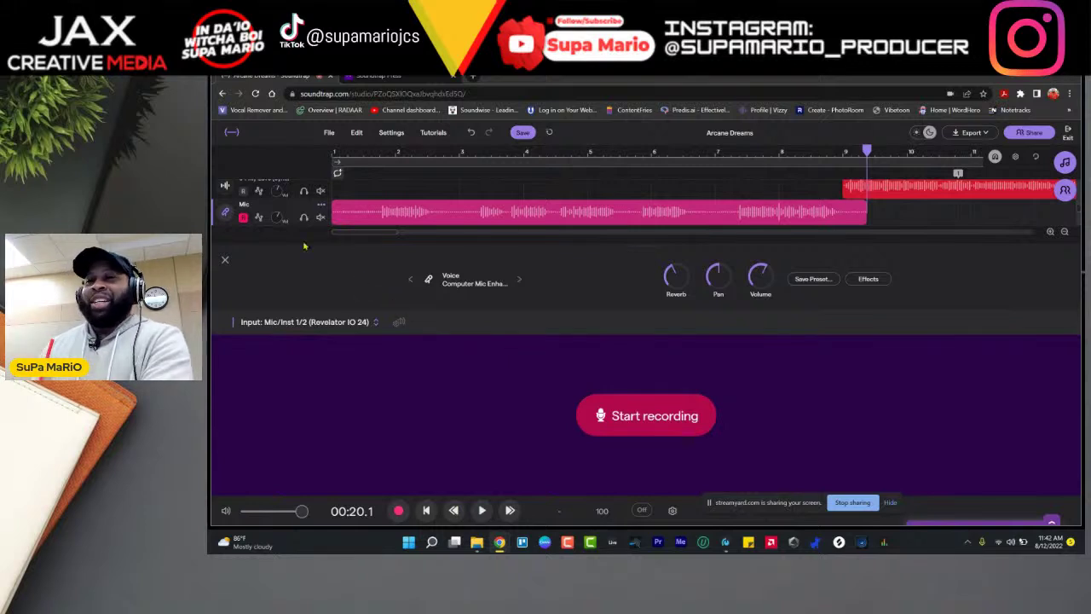
Step: Turn the Mic track's reverb down to zero and remove its Equalizer and Parametric Eq effects, returning to the full track view
{"action": "double_click", "coordinate": [672, 284]}
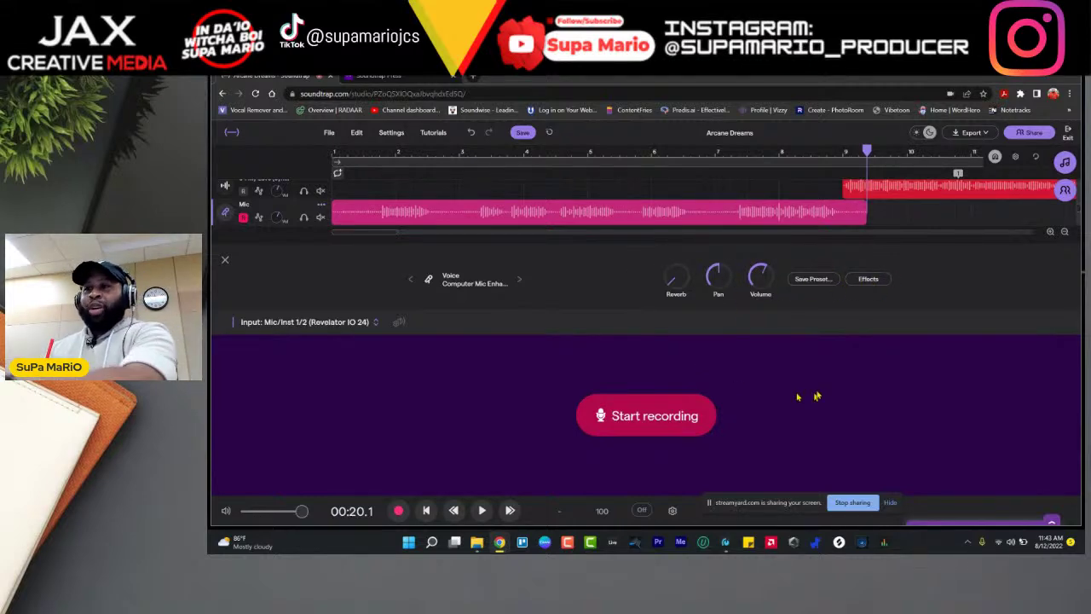
{"action": "left_click", "coordinate": [868, 280]}
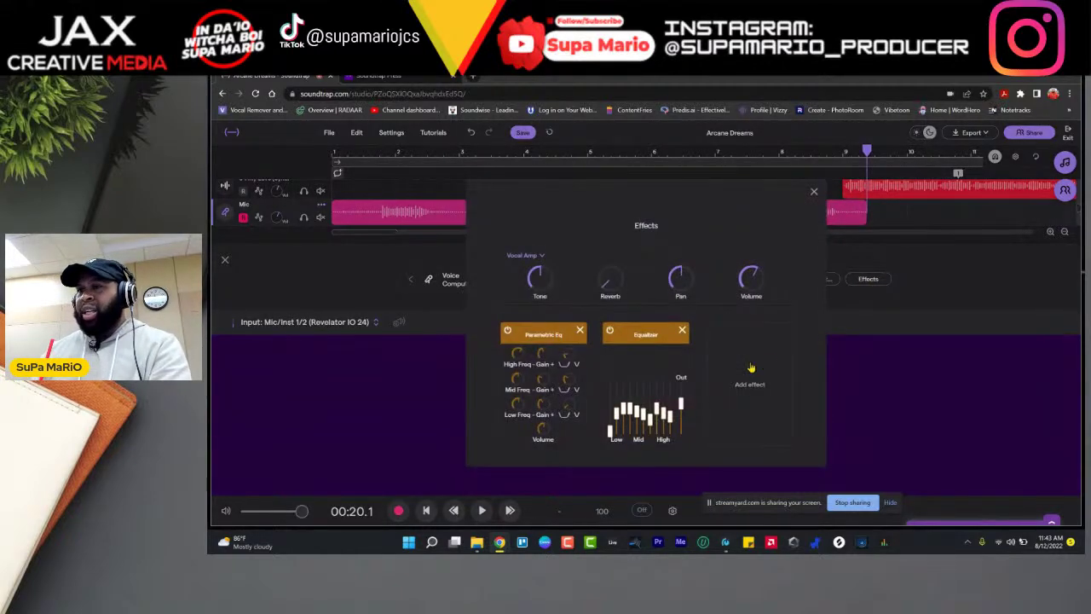
{"action": "left_click", "coordinate": [681, 330]}
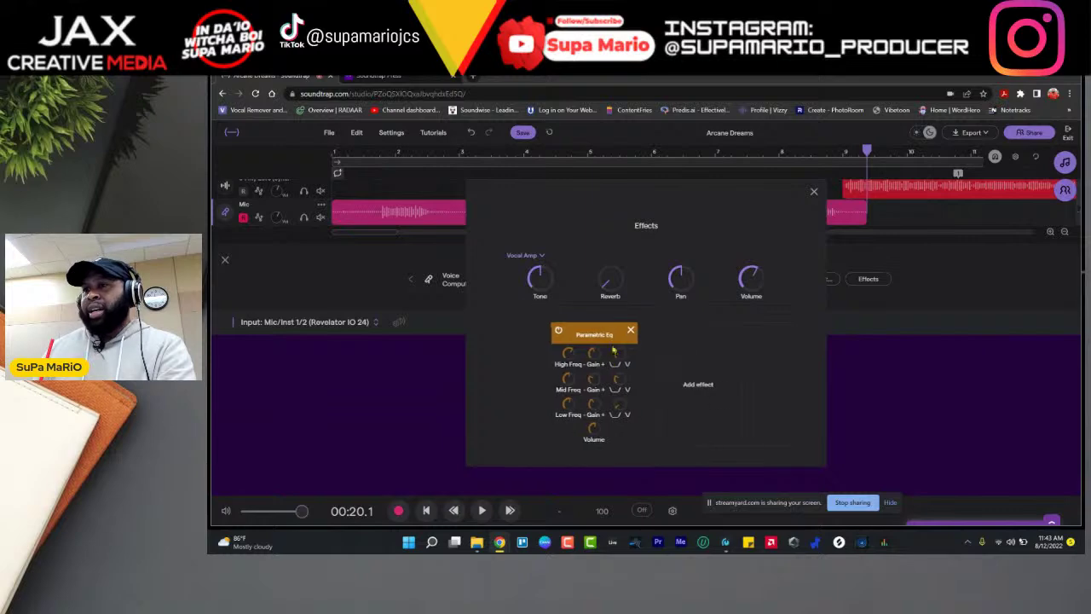
{"action": "left_click", "coordinate": [631, 331]}
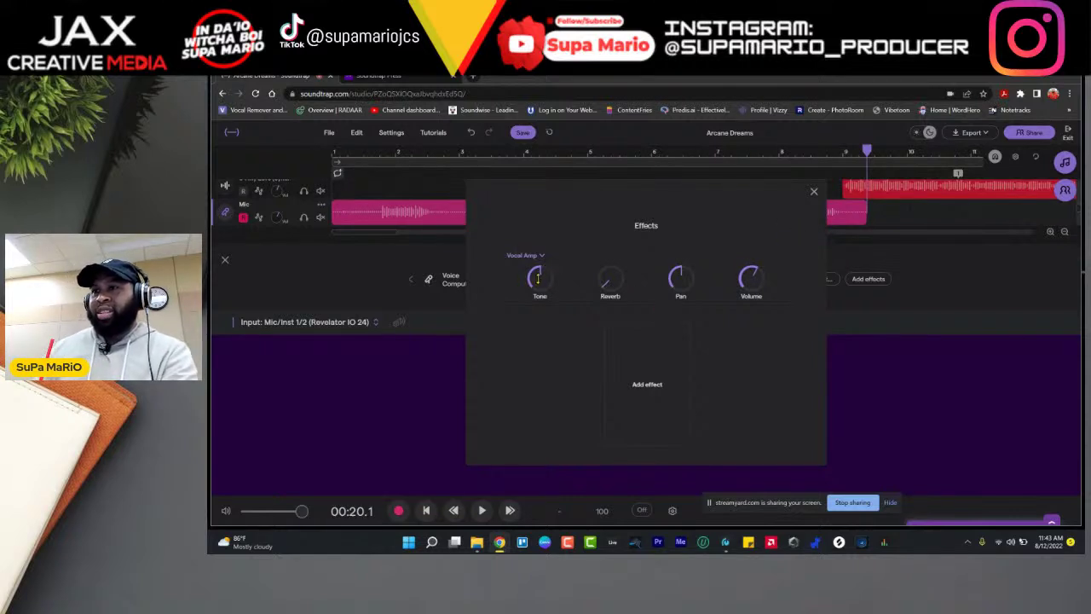
{"action": "left_click", "coordinate": [812, 193]}
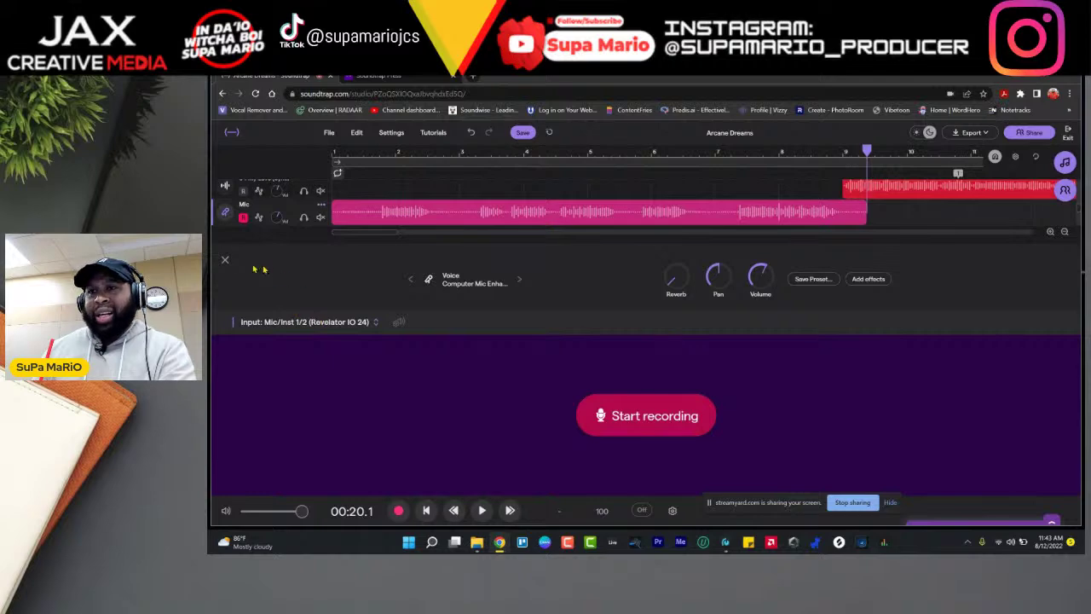
{"action": "left_click", "coordinate": [224, 262]}
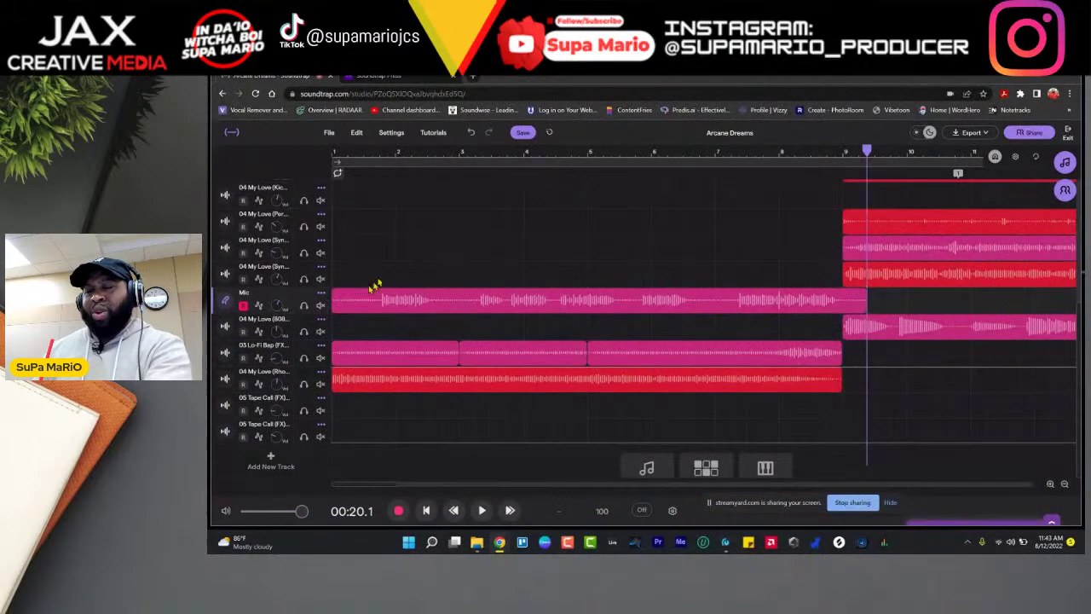
Step: Solo the Mic track and play back the new vocal recording from about 1.2 seconds
{"action": "left_click", "coordinate": [365, 153]}
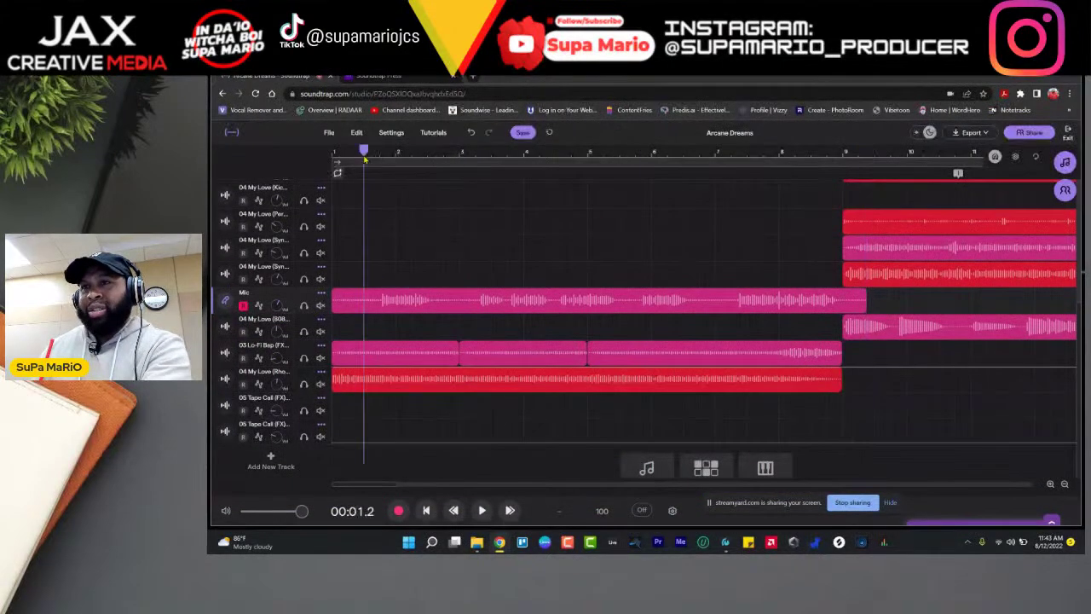
{"action": "left_click", "coordinate": [302, 308]}
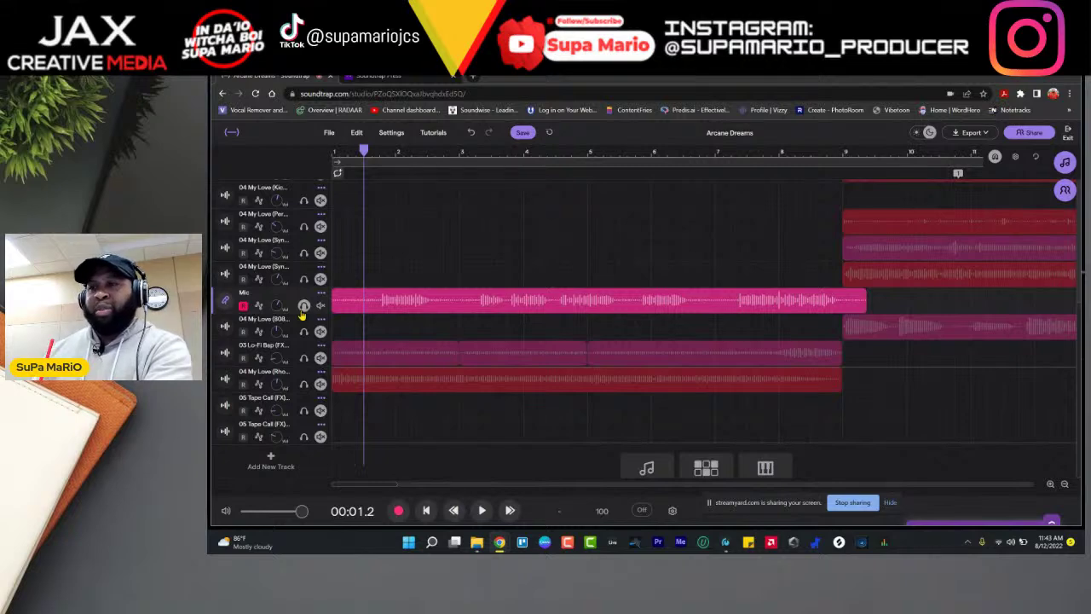
{"action": "key", "text": "space"}
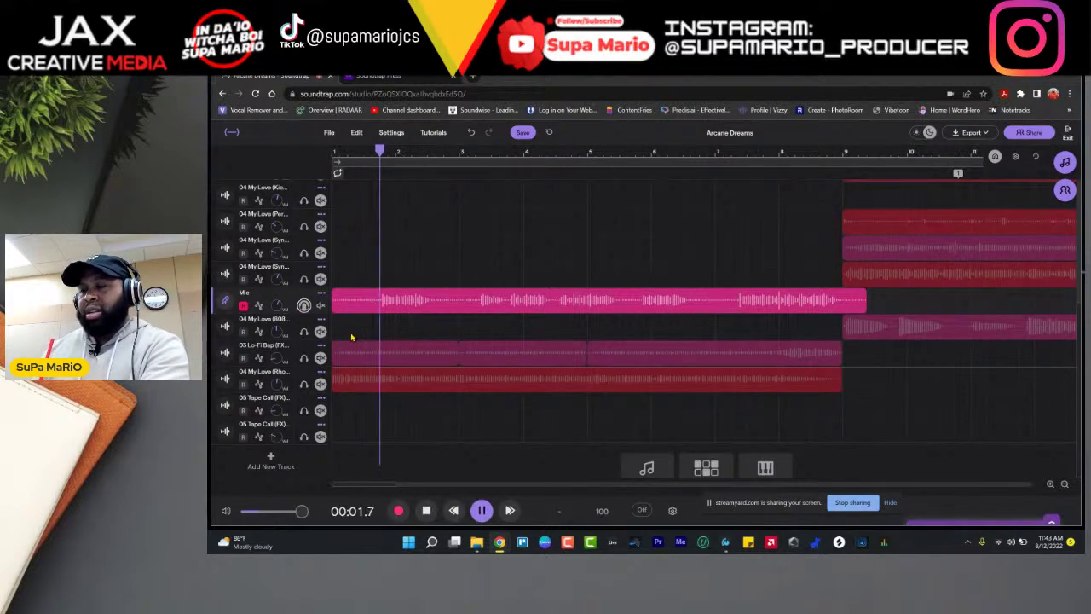
{"action": "mouse_move", "coordinate": [390, 316]}
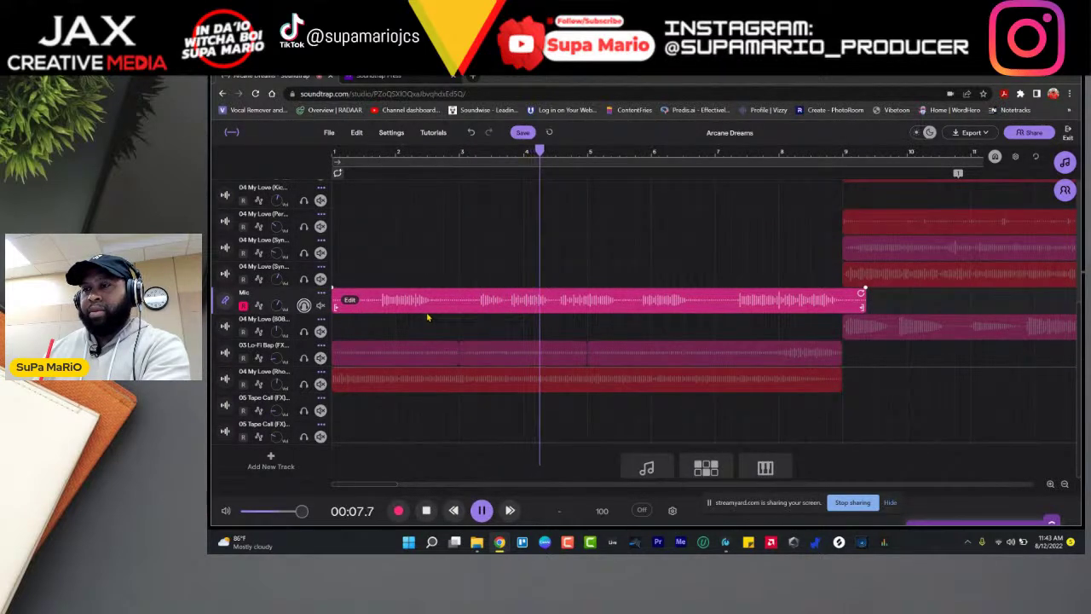
{"action": "key", "text": "space"}
Step: Apply Auto-Tune in the key of C Minor to the vocal region on the Mic track and save it
{"action": "left_click", "coordinate": [350, 298]}
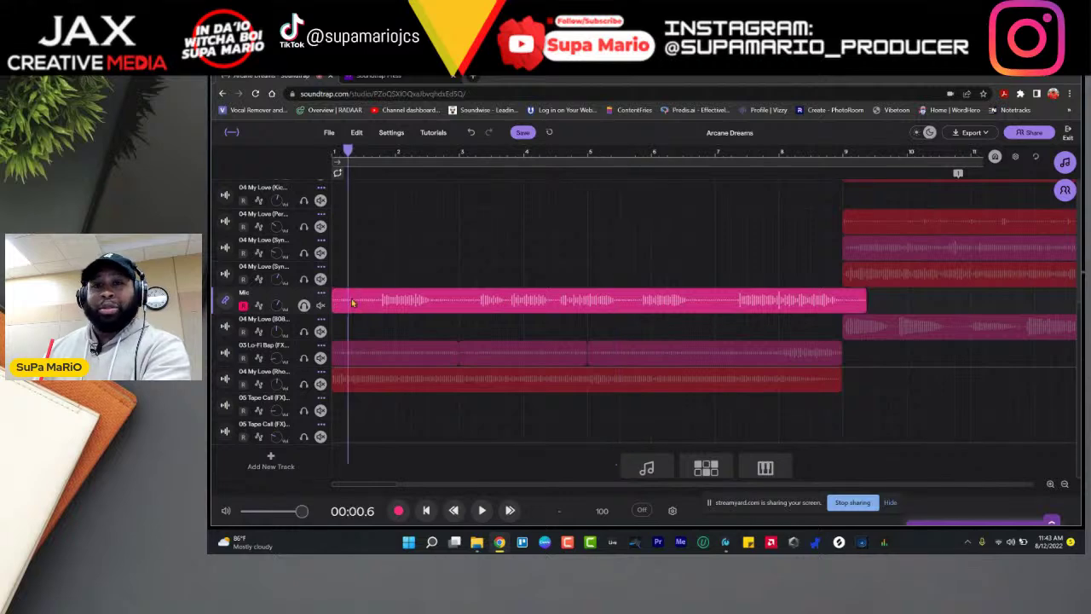
{"action": "right_click", "coordinate": [350, 303]}
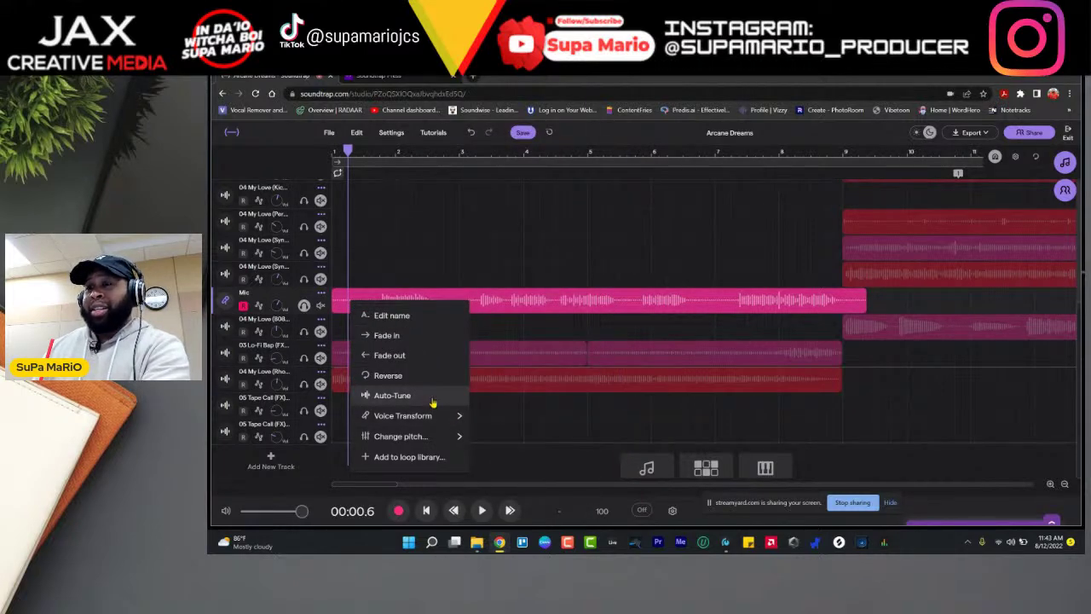
{"action": "left_click", "coordinate": [392, 396]}
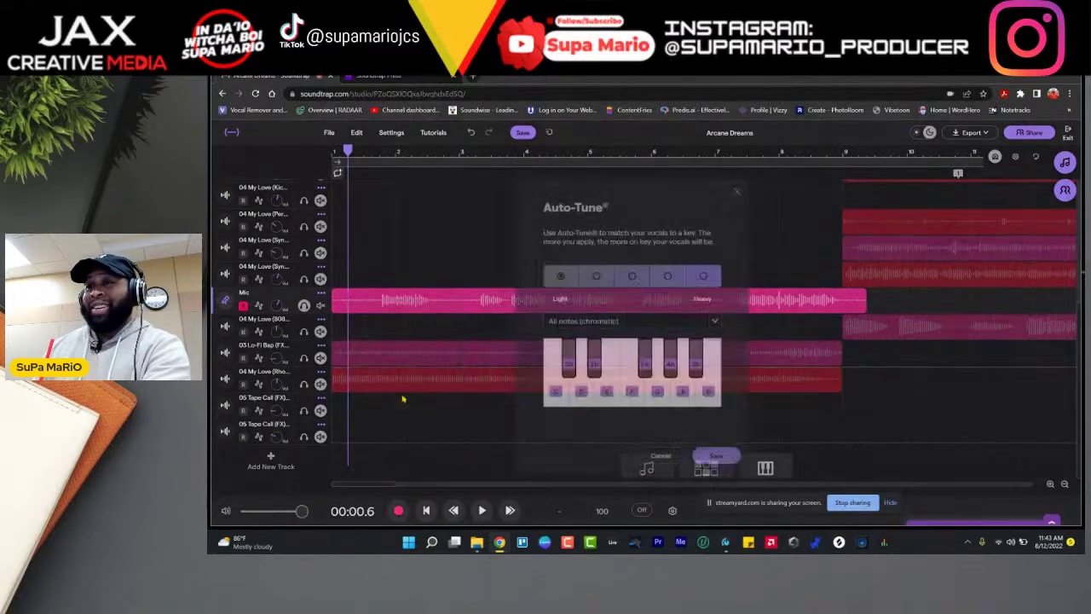
{"action": "left_click", "coordinate": [596, 317]}
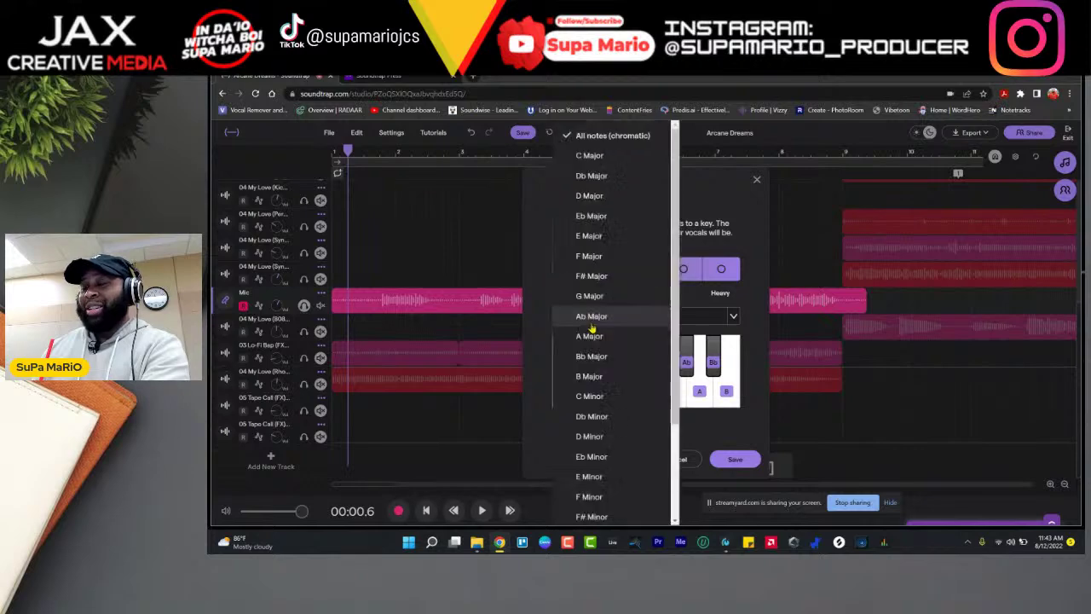
{"action": "left_click", "coordinate": [604, 394]}
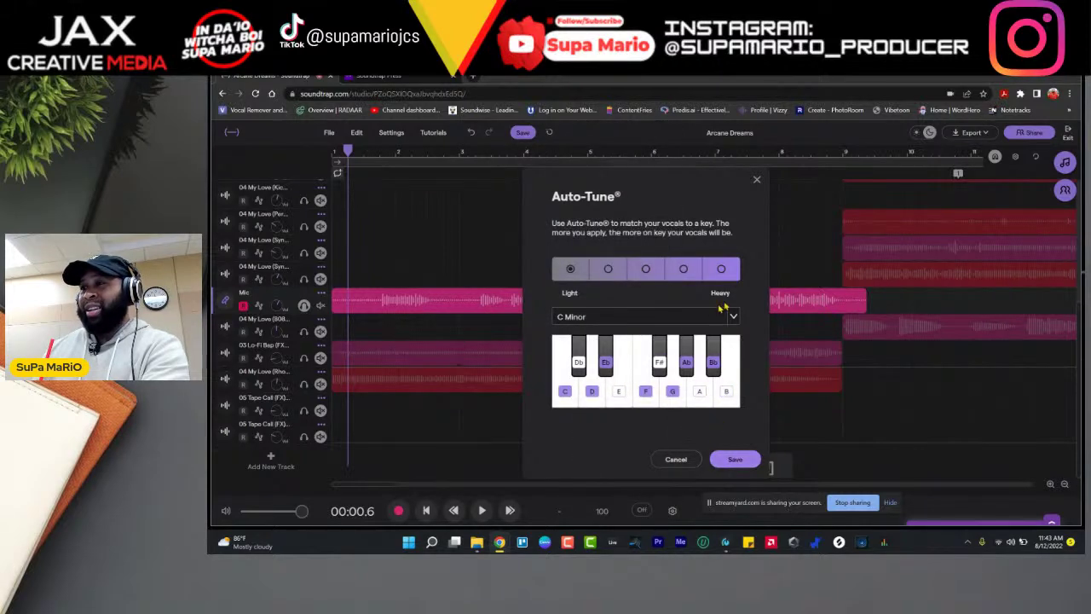
{"action": "left_click", "coordinate": [735, 458]}
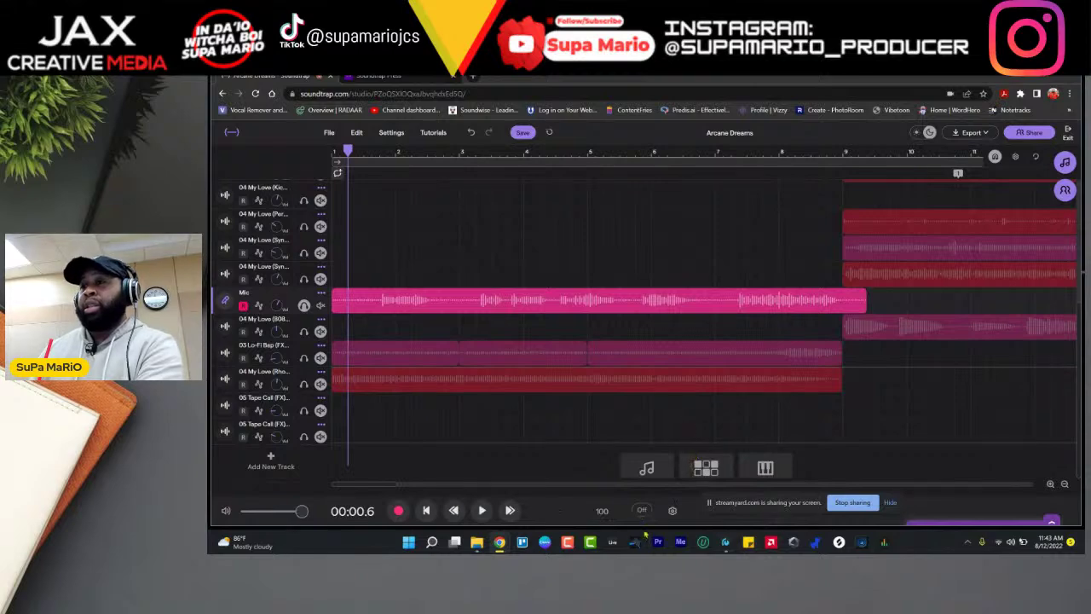
Step: Play back the auto-tuned vocal from the project start and unsolo the Mic track to hear it with the beat
{"action": "left_click", "coordinate": [428, 511]}
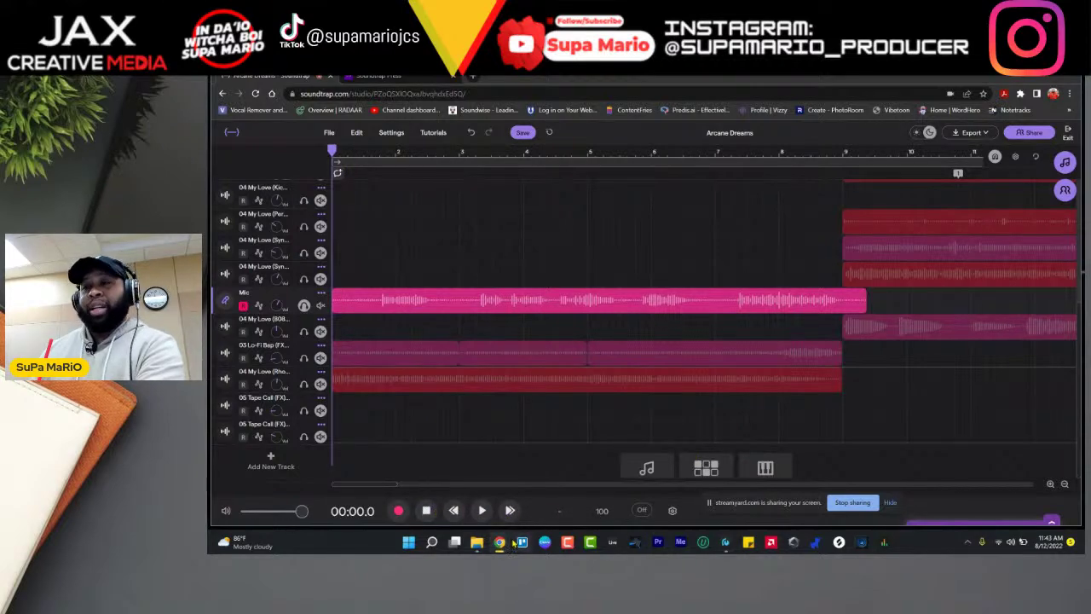
{"action": "left_click", "coordinate": [482, 510]}
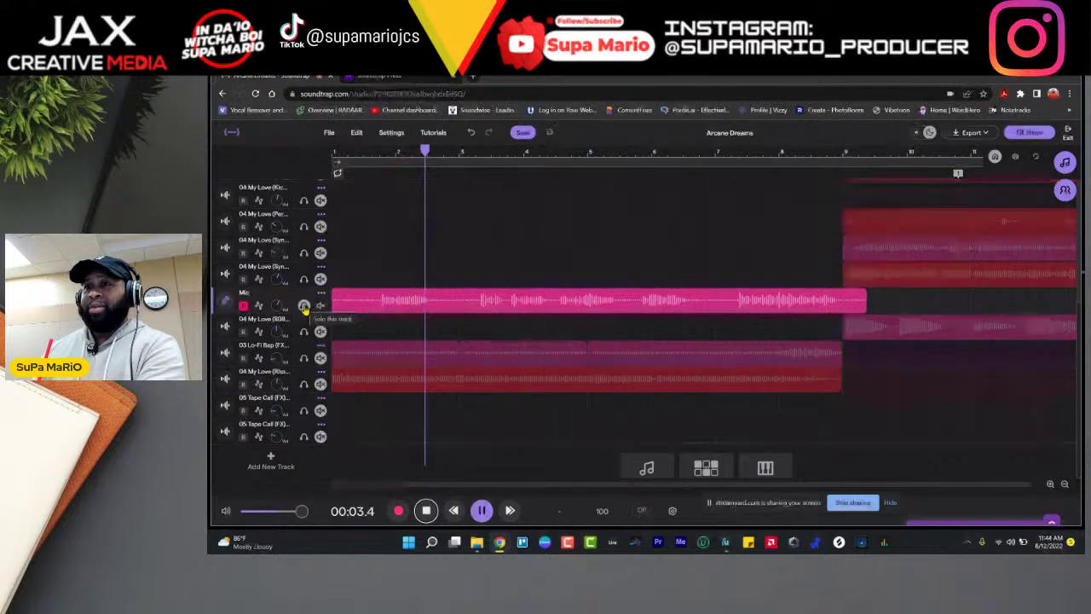
{"action": "left_click", "coordinate": [304, 306]}
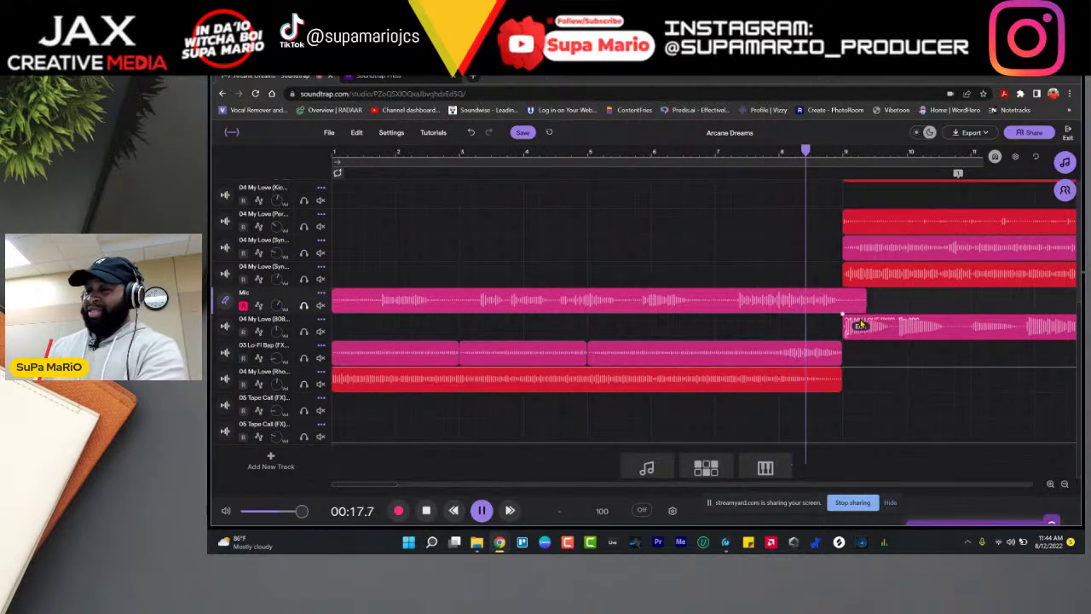
{"action": "key", "text": "space"}
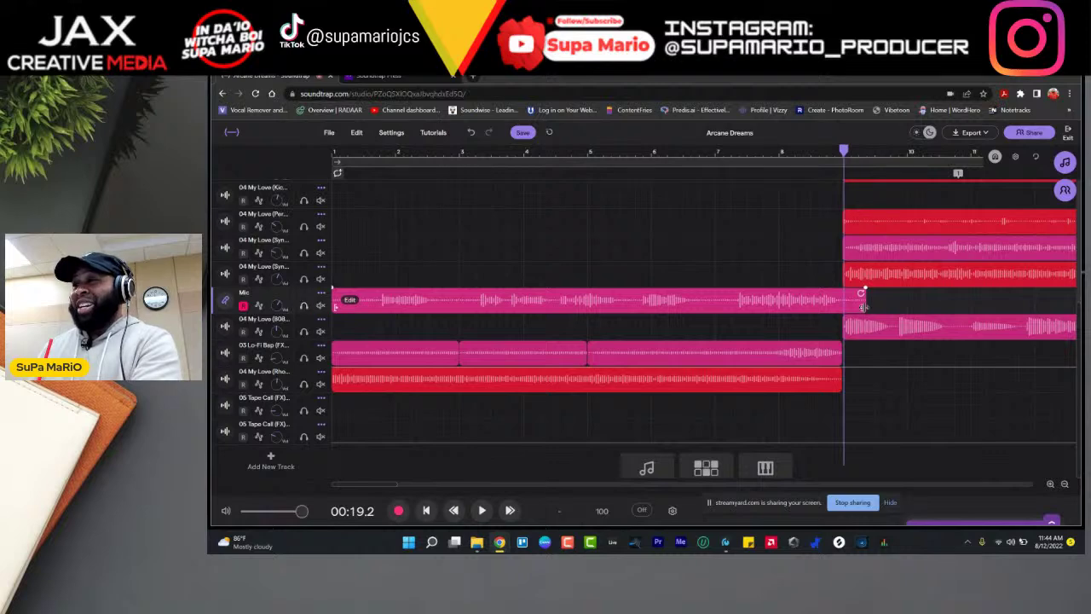
Step: Trim the vocal region to run from about bar 1.6 to bar 9, with a short fade-in and a fade-out of about one bar
{"action": "mouse_move", "coordinate": [863, 305]}
{"action": "left_mouse_down"}
{"action": "mouse_move", "coordinate": [792, 292]}
{"action": "mouse_move", "coordinate": [776, 316]}
{"action": "left_mouse_up"}
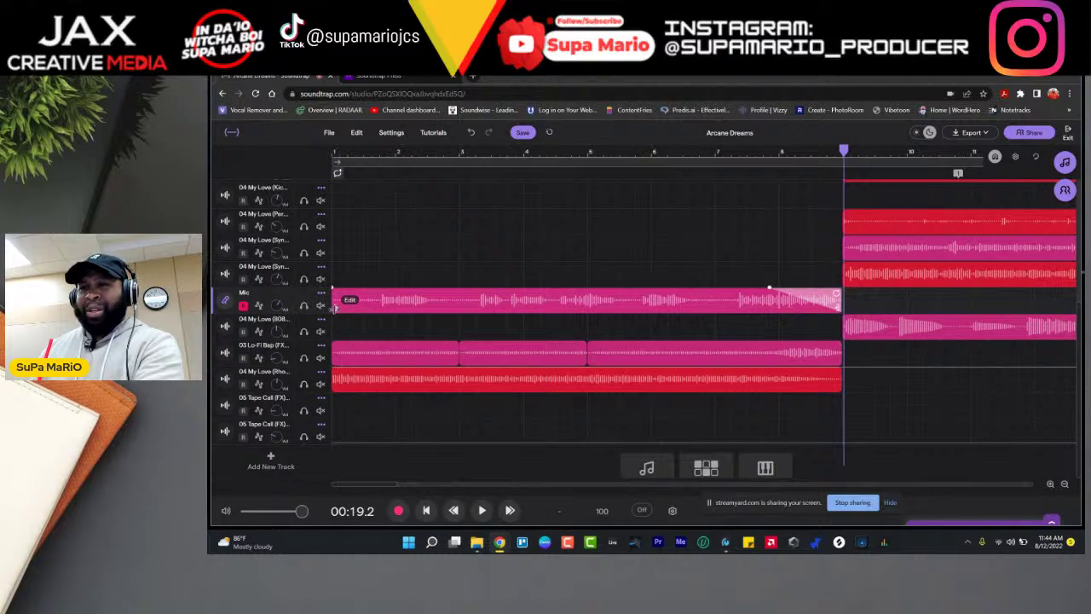
{"action": "left_click_drag", "start_coordinate": [334, 307], "coordinate": [376, 308]}
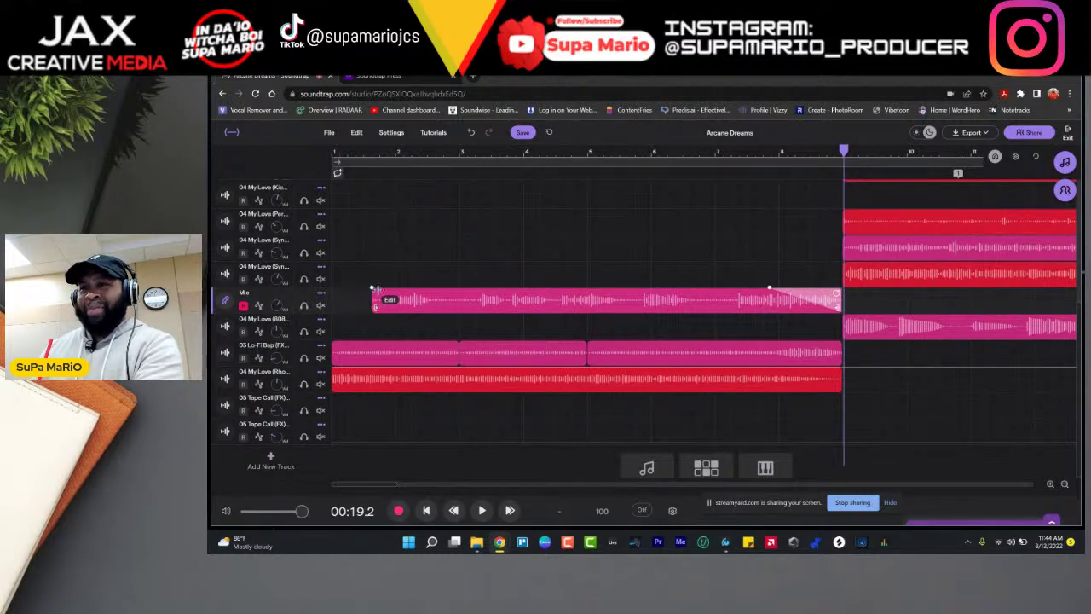
{"action": "left_click_drag", "start_coordinate": [373, 290], "coordinate": [416, 294]}
Step: Play back the trimmed vocal from about 1.2 seconds and raise the Mic track's volume during playback
{"action": "left_click", "coordinate": [363, 153]}
{"action": "key", "text": "space"}
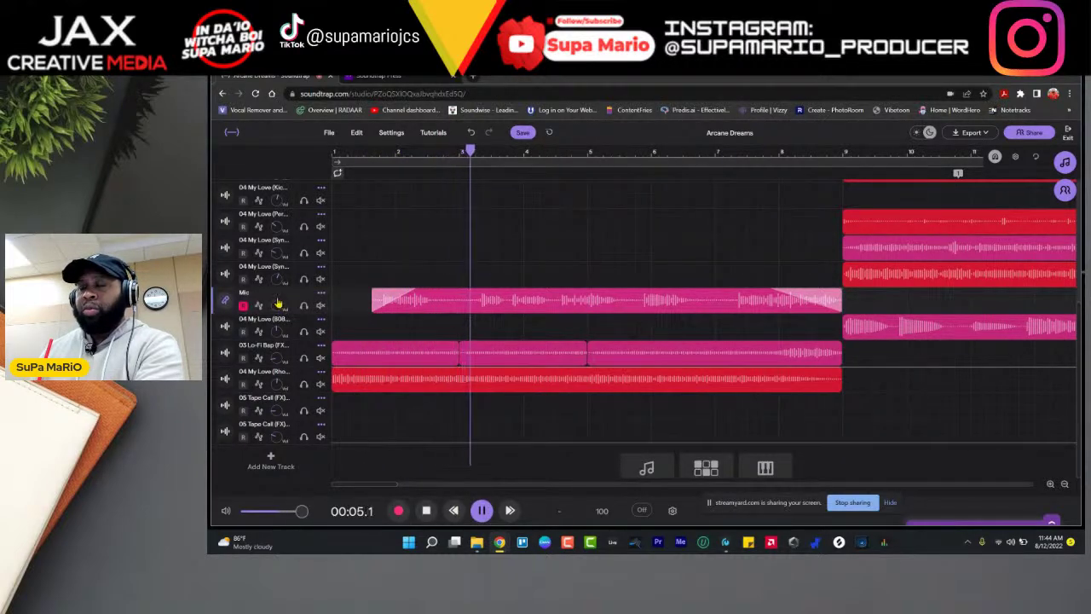
{"action": "left_click_drag", "start_coordinate": [279, 307], "coordinate": [284, 309]}
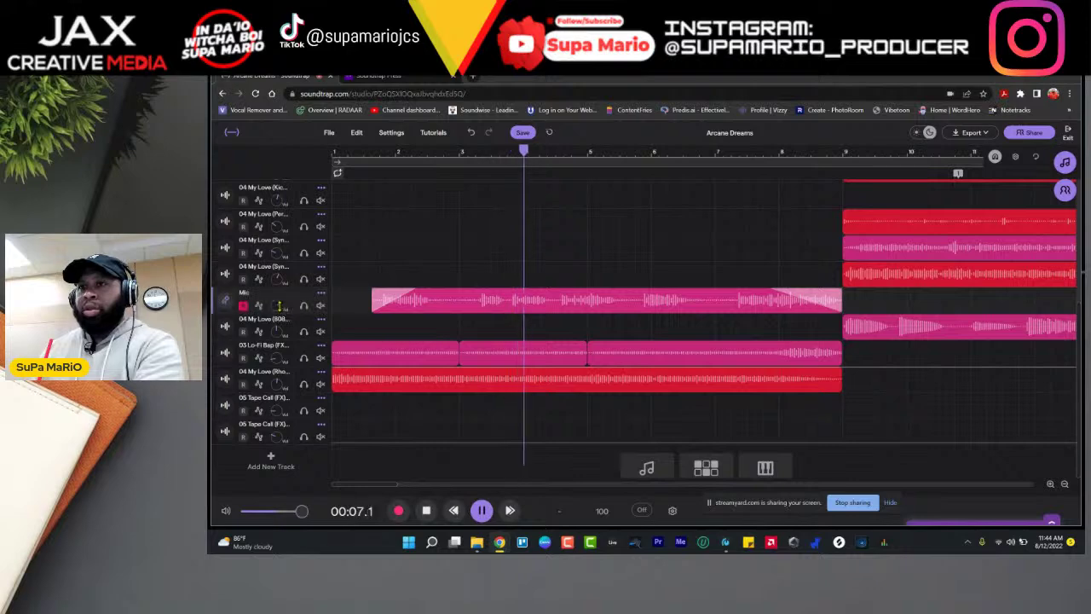
{"action": "key", "text": "space"}
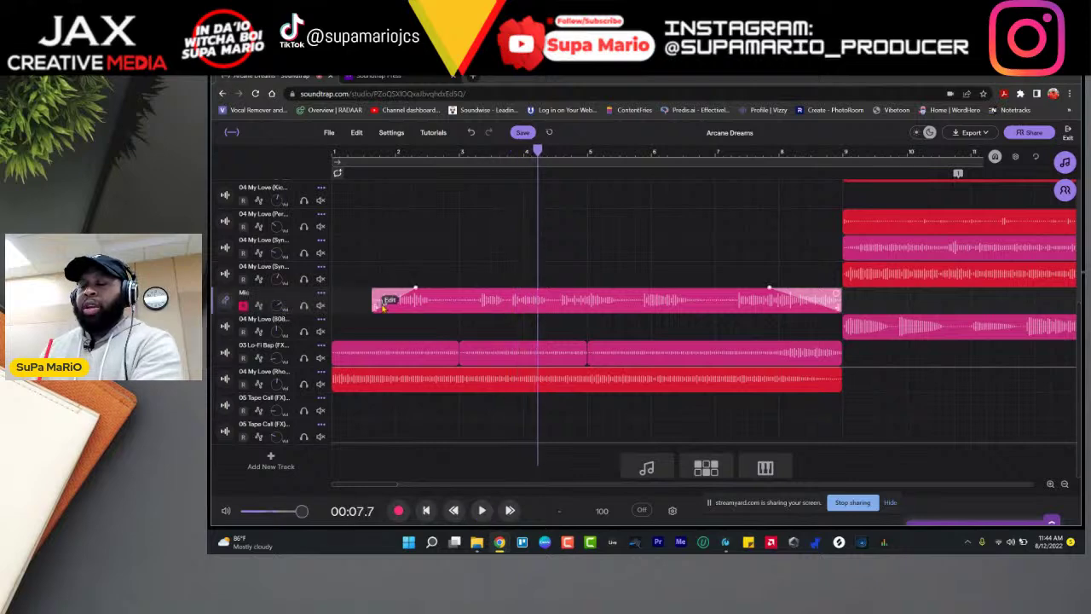
Step: Disarm the Mic track for recording and look over its automation options and voice settings, returning to the full track view
{"action": "left_click", "coordinate": [259, 308]}
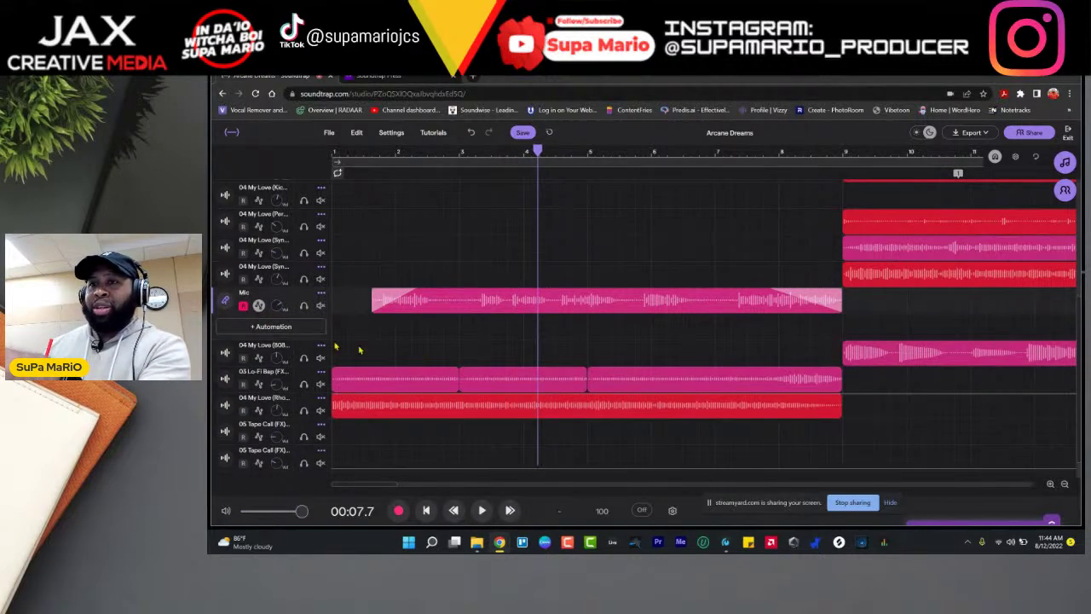
{"action": "left_click", "coordinate": [259, 305]}
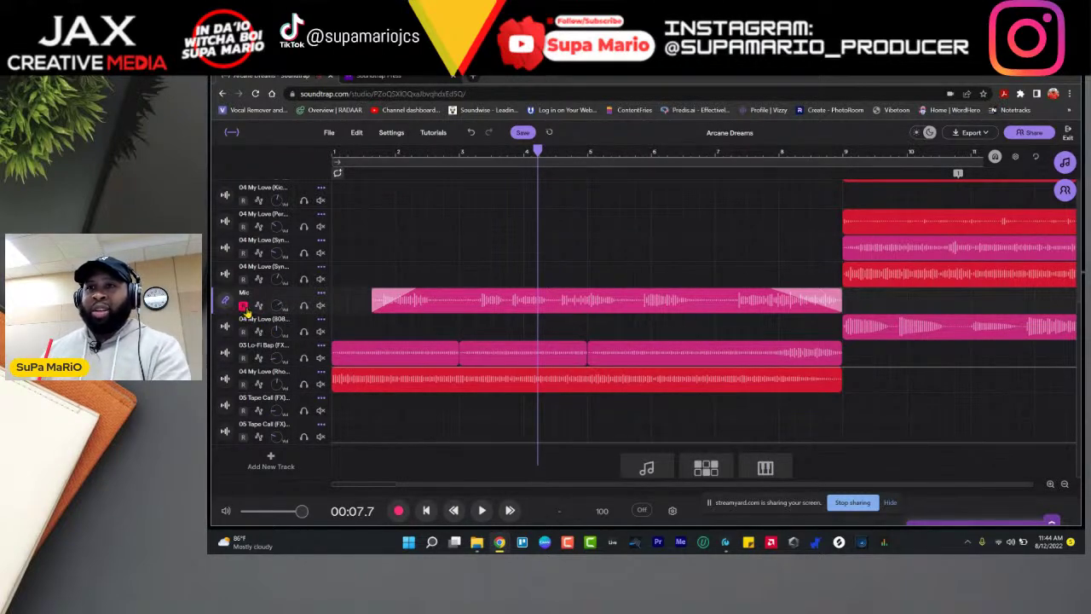
{"action": "left_click", "coordinate": [224, 300]}
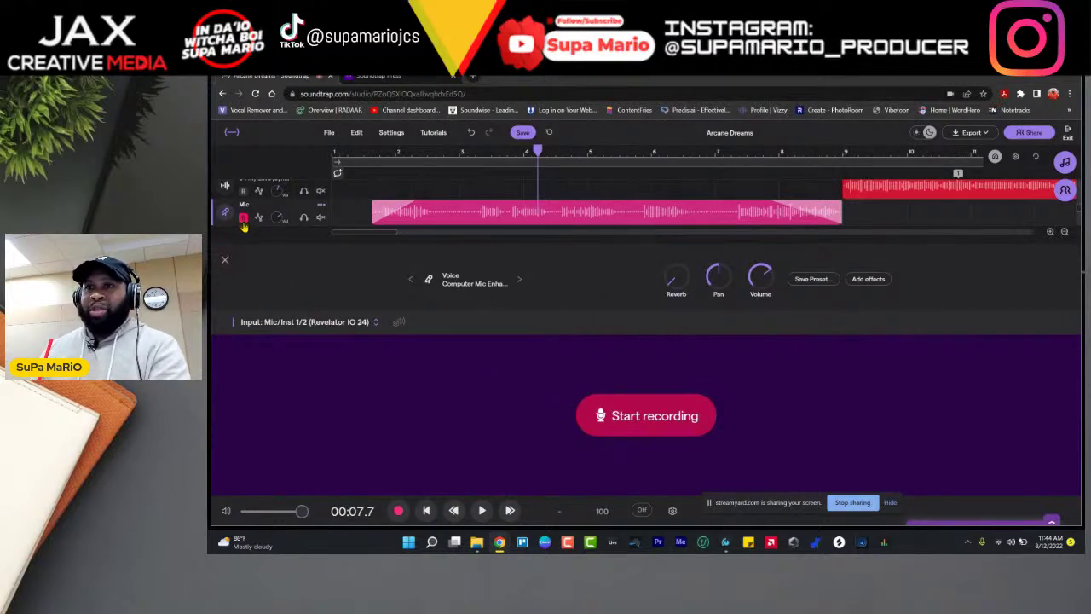
{"action": "left_click", "coordinate": [226, 259]}
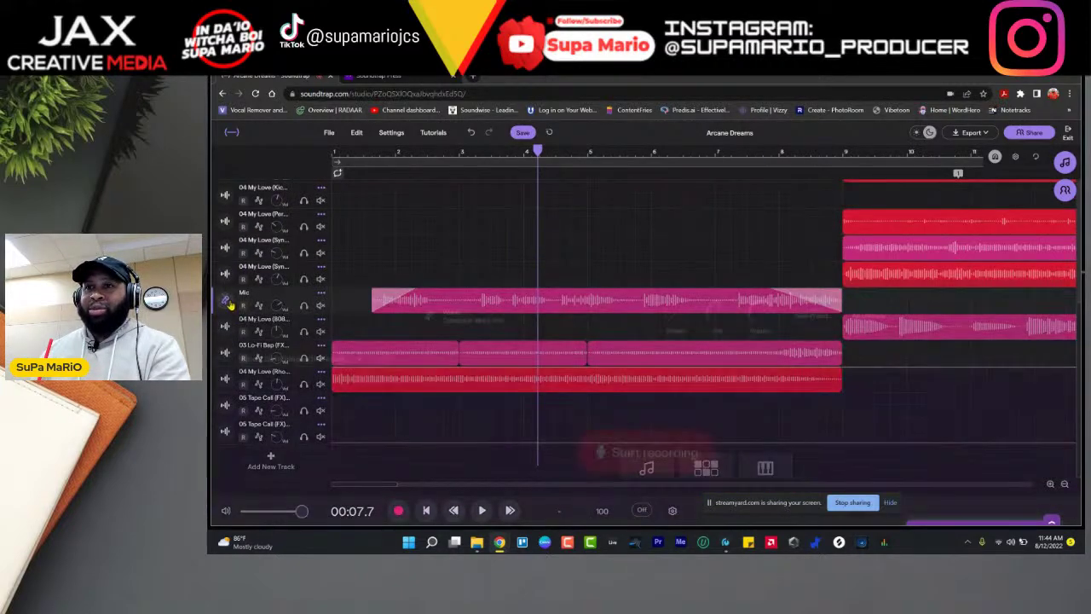
{"action": "left_click", "coordinate": [227, 302]}
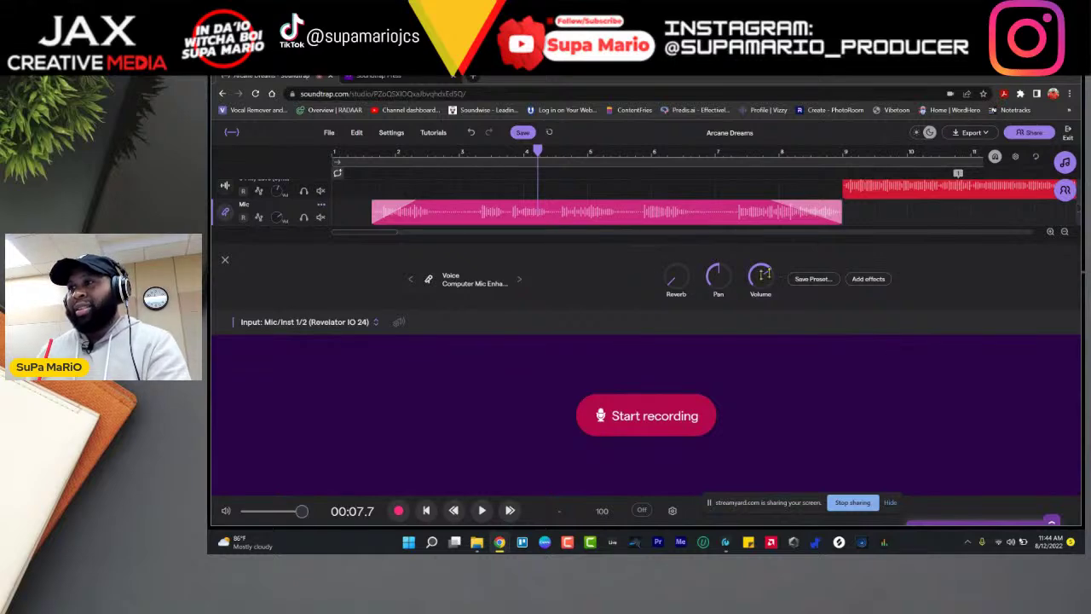
{"action": "left_click", "coordinate": [227, 218]}
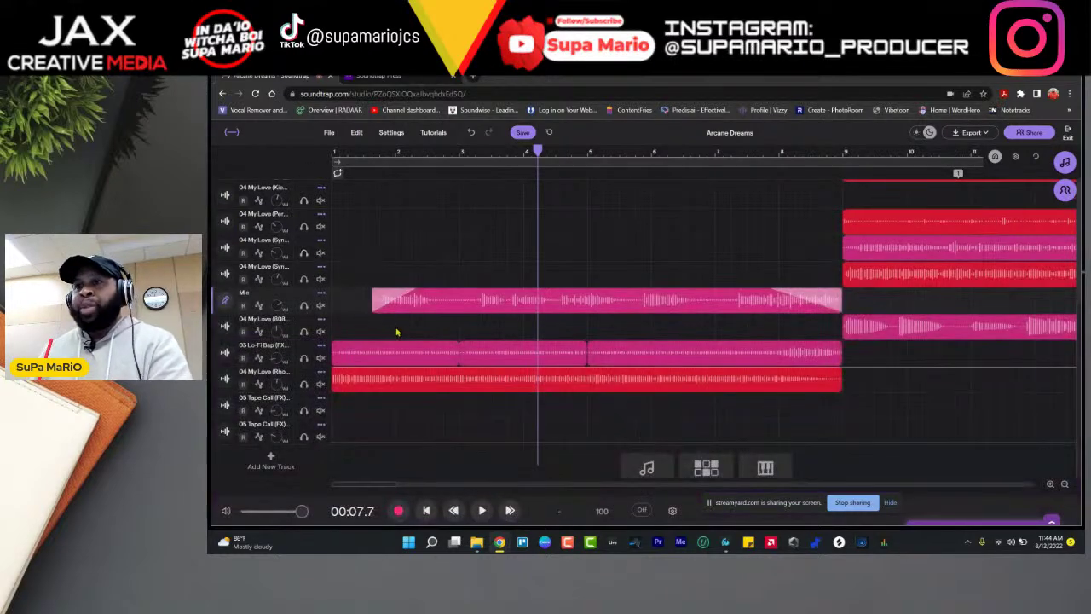
Step: Show automation for the Mic track and add a Pan automation lane with points along the vocal region
{"action": "left_click", "coordinate": [259, 305]}
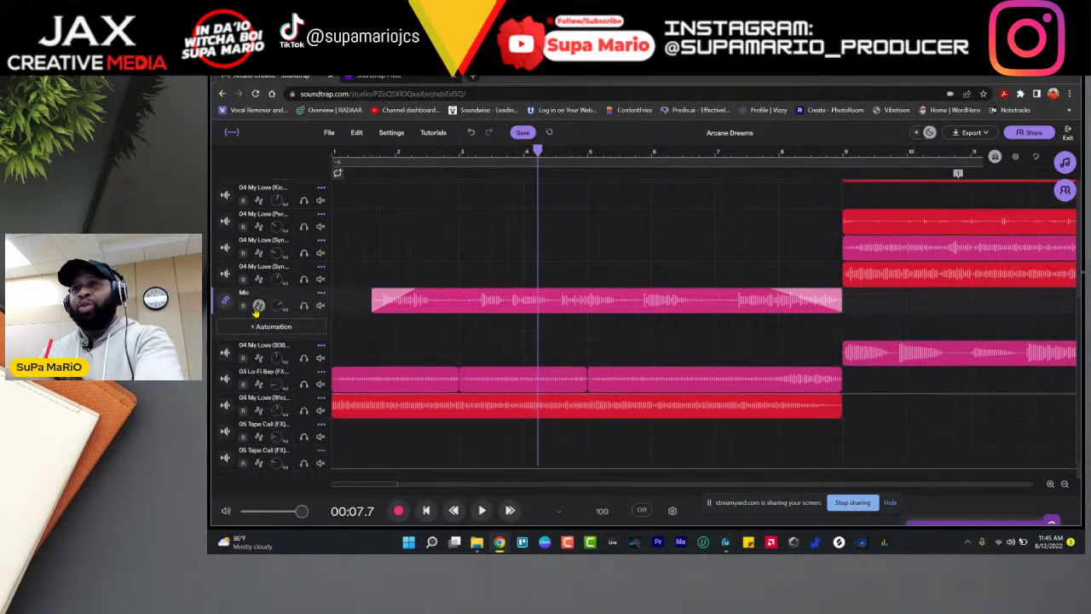
{"action": "left_click", "coordinate": [275, 330]}
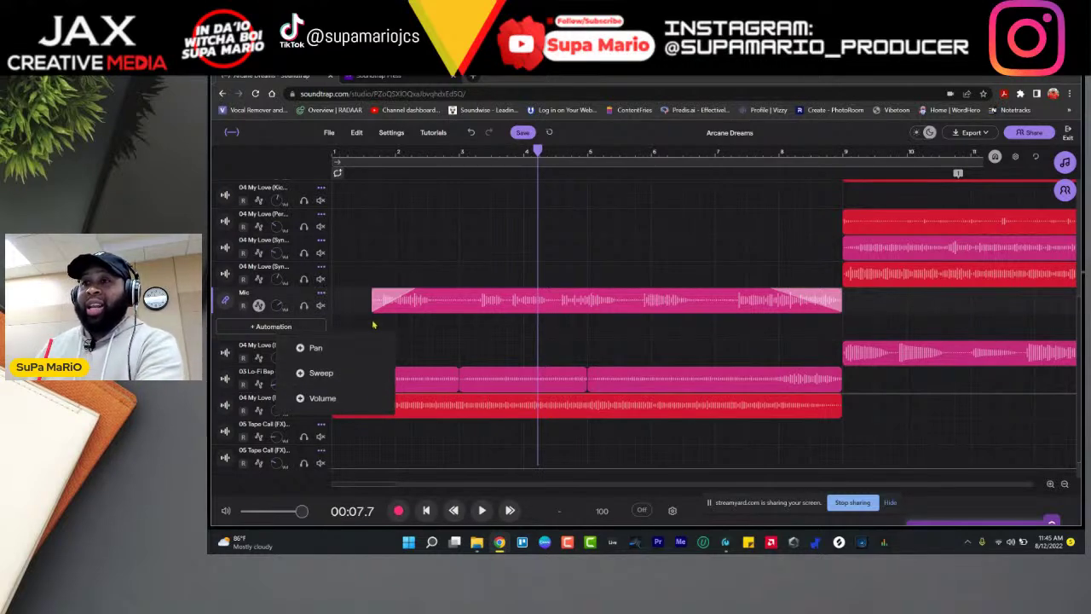
{"action": "left_click", "coordinate": [360, 268]}
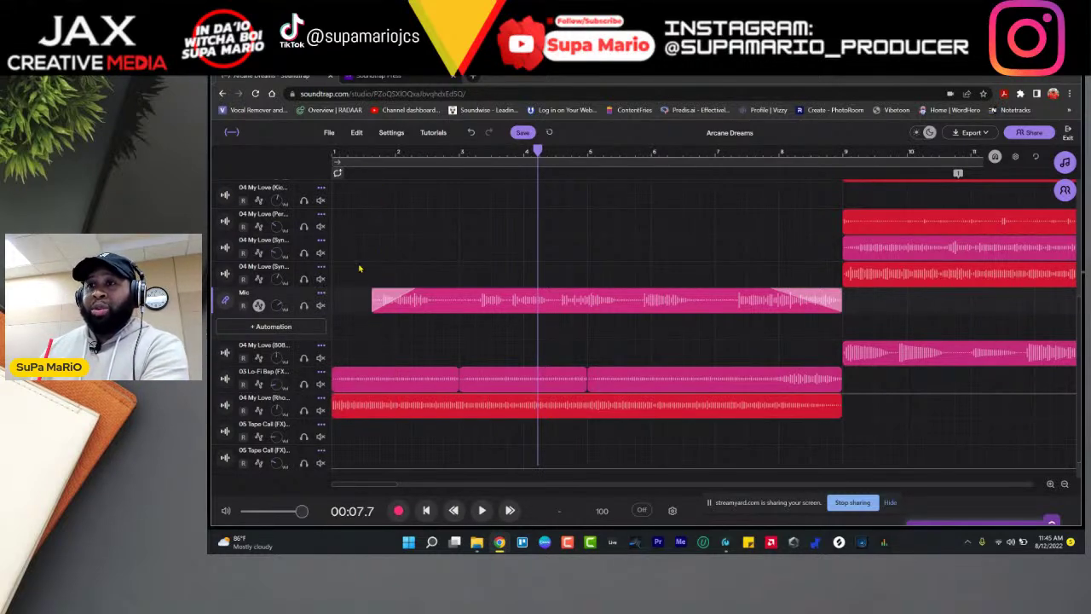
{"action": "left_click", "coordinate": [266, 327]}
{"action": "left_click", "coordinate": [296, 344]}
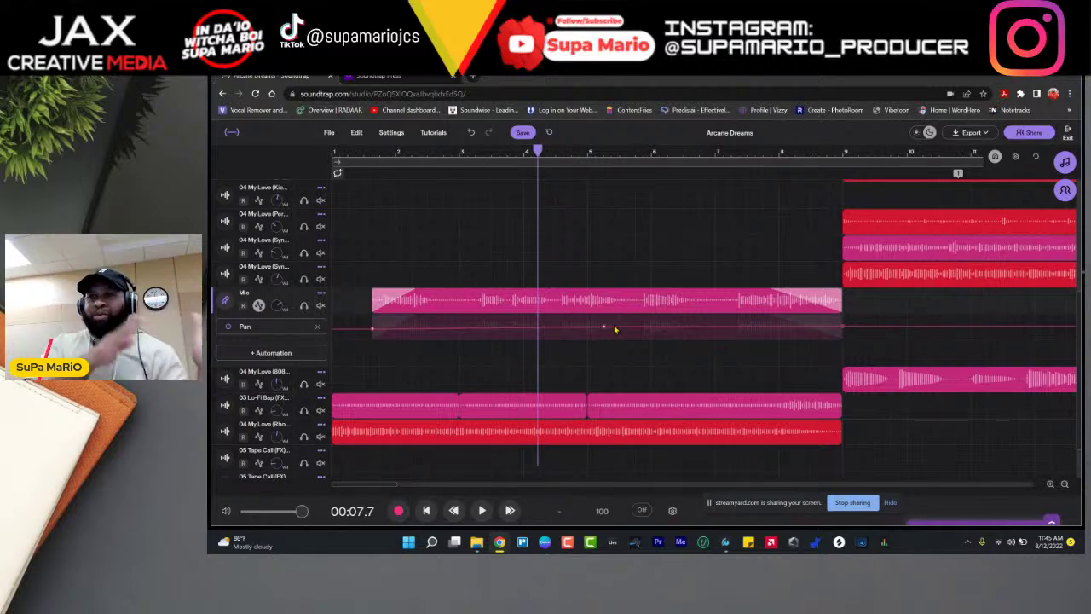
Step: Shape the Mic track's Pan automation to rise from low at the region's start to high just past bar 5, then back to low at bar 9
{"action": "left_click", "coordinate": [373, 337]}
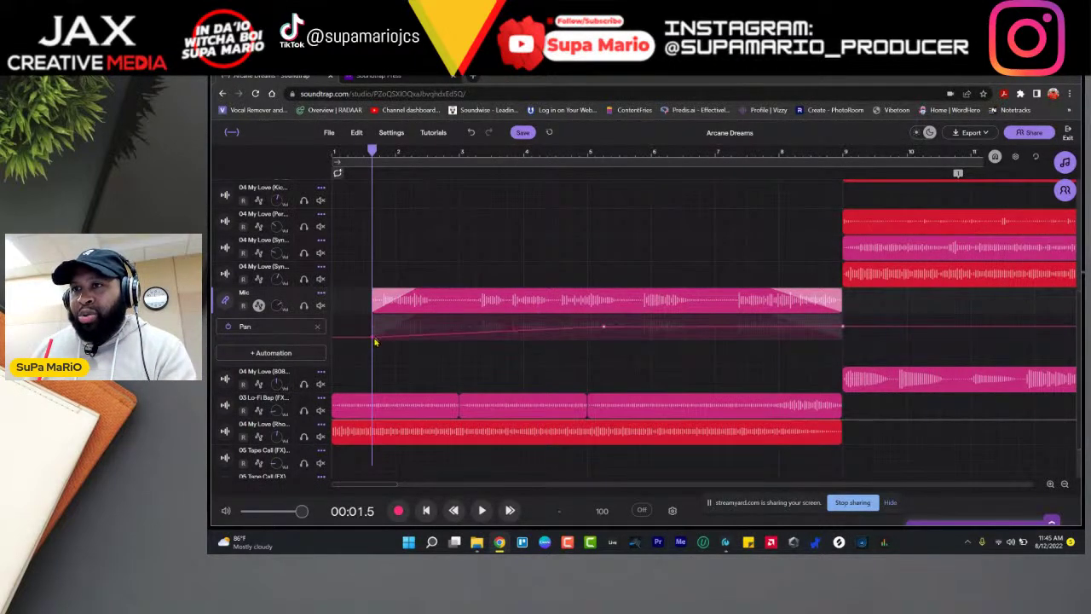
{"action": "left_click_drag", "start_coordinate": [604, 329], "coordinate": [610, 317]}
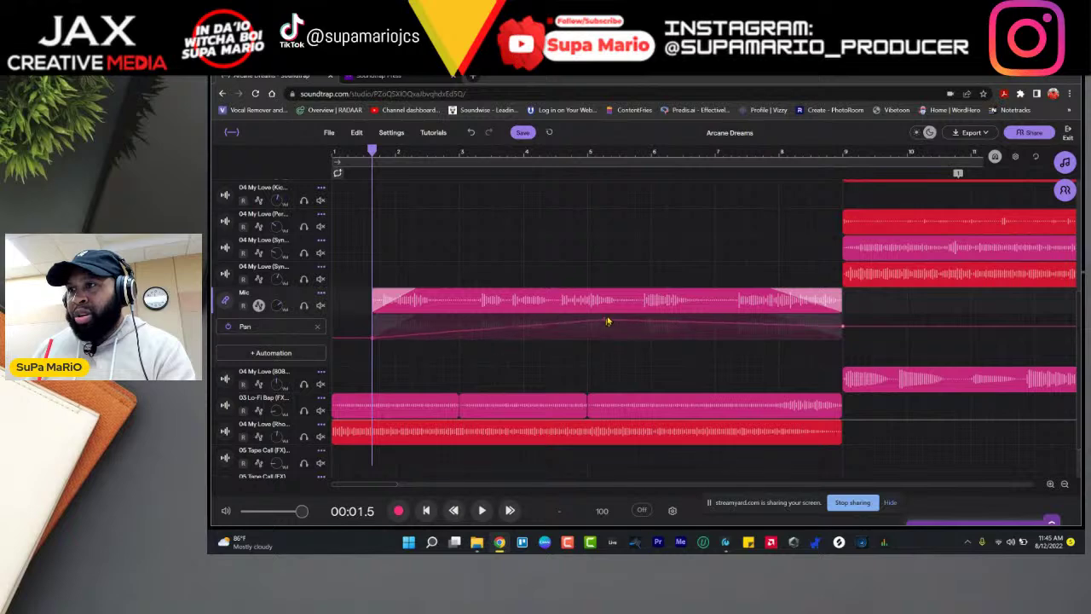
{"action": "left_click", "coordinate": [843, 333]}
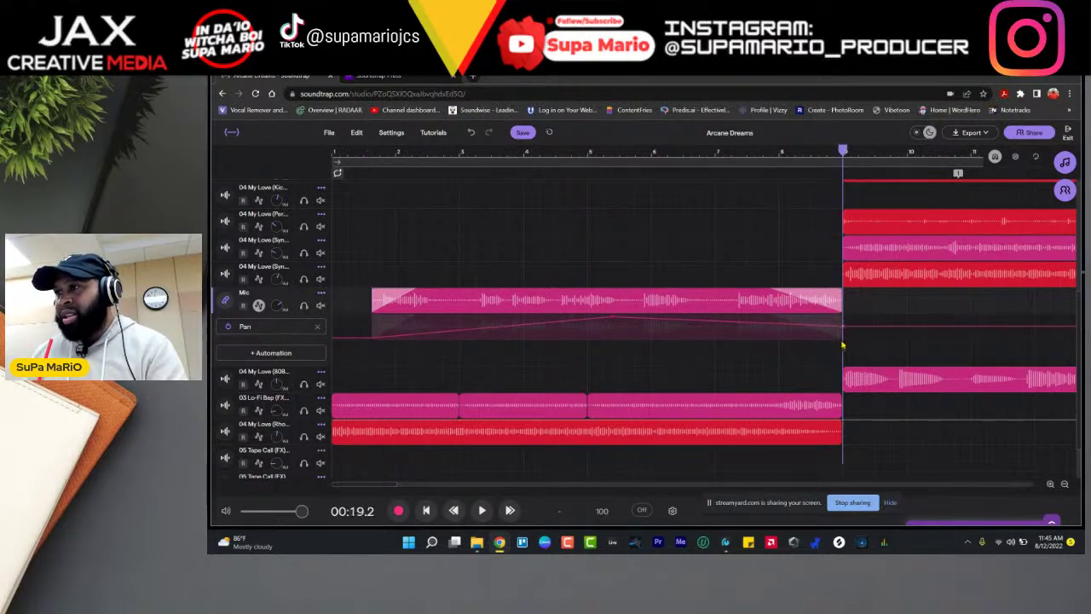
{"action": "left_click_drag", "start_coordinate": [841, 332], "coordinate": [843, 346]}
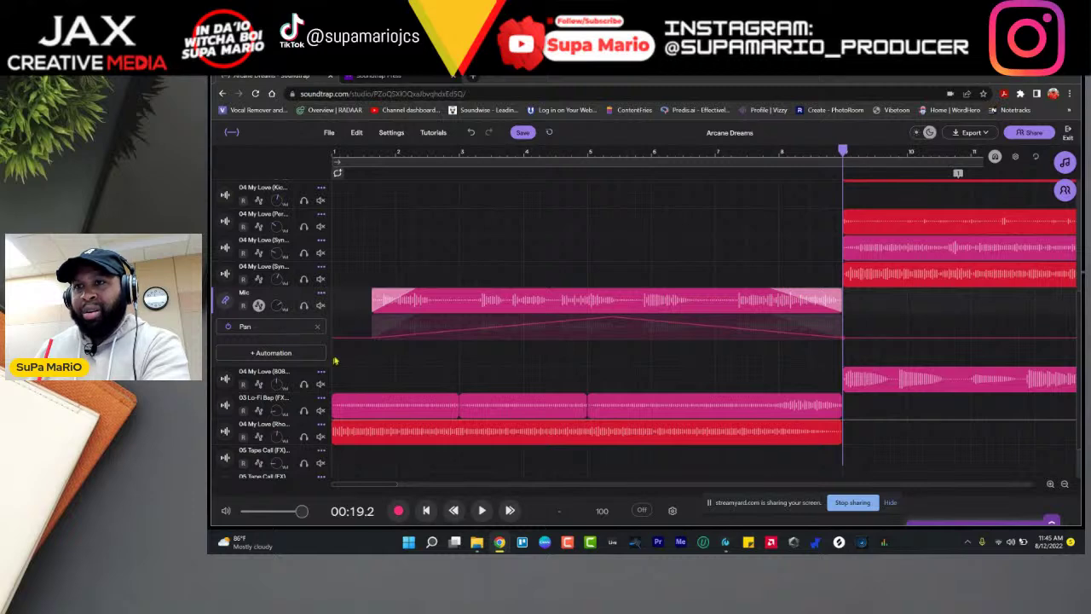
Step: Play back the vocal with its Pan automation from about 1.2 seconds to just past bar 9
{"action": "left_click", "coordinate": [365, 157]}
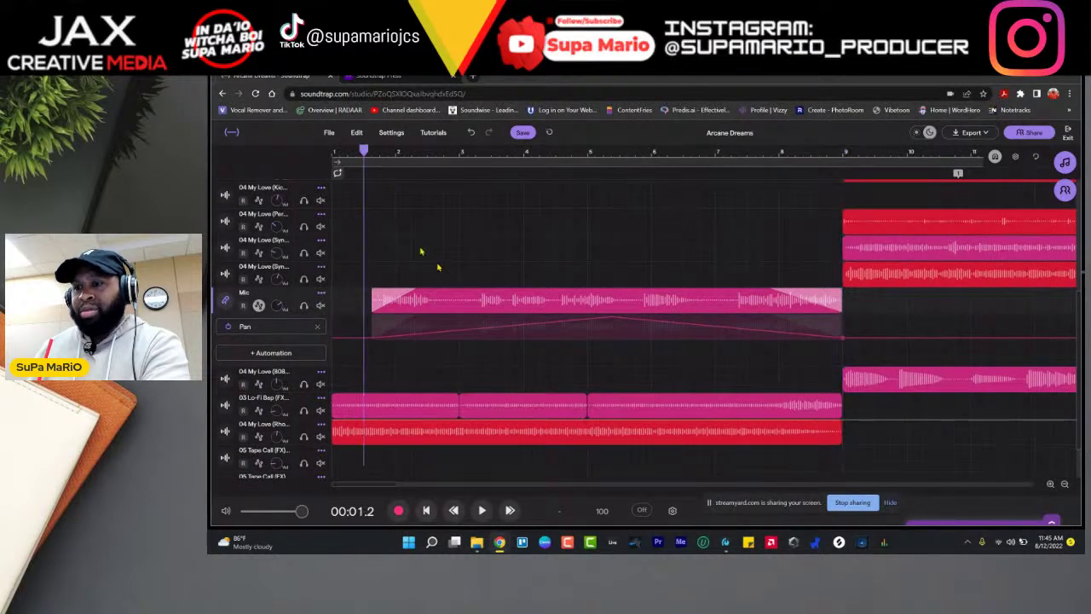
{"action": "right_click", "coordinate": [448, 219]}
{"action": "key", "text": "space"}
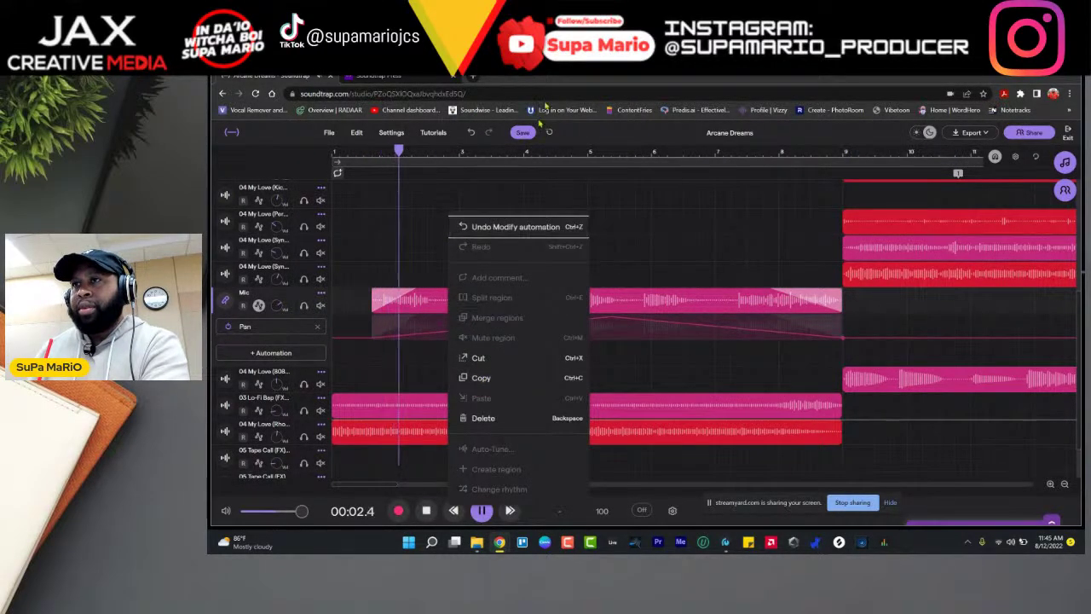
{"action": "left_click", "coordinate": [647, 252]}
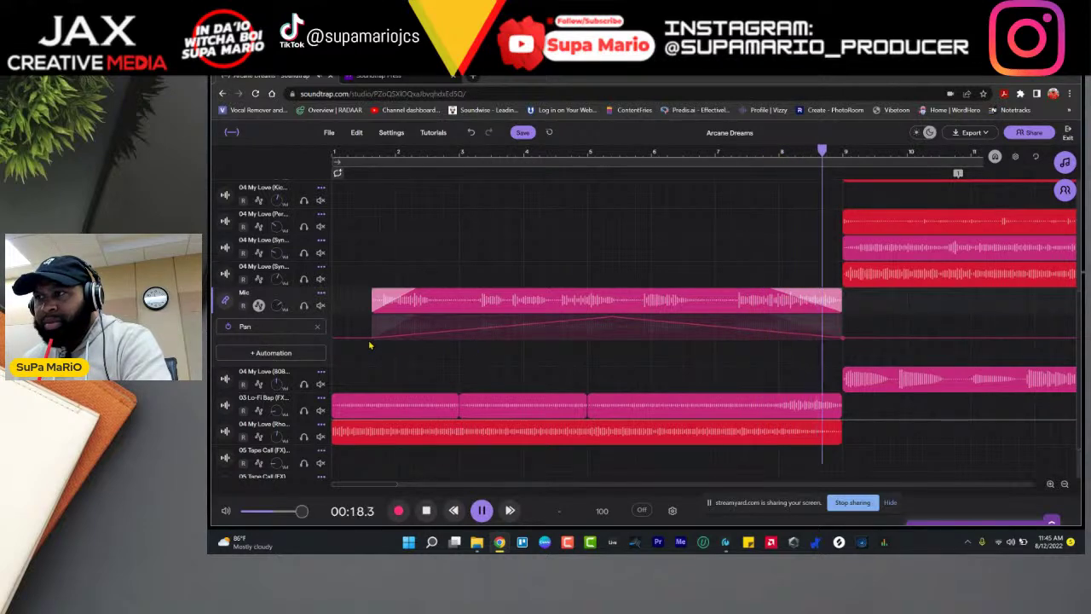
{"action": "key", "text": "space"}
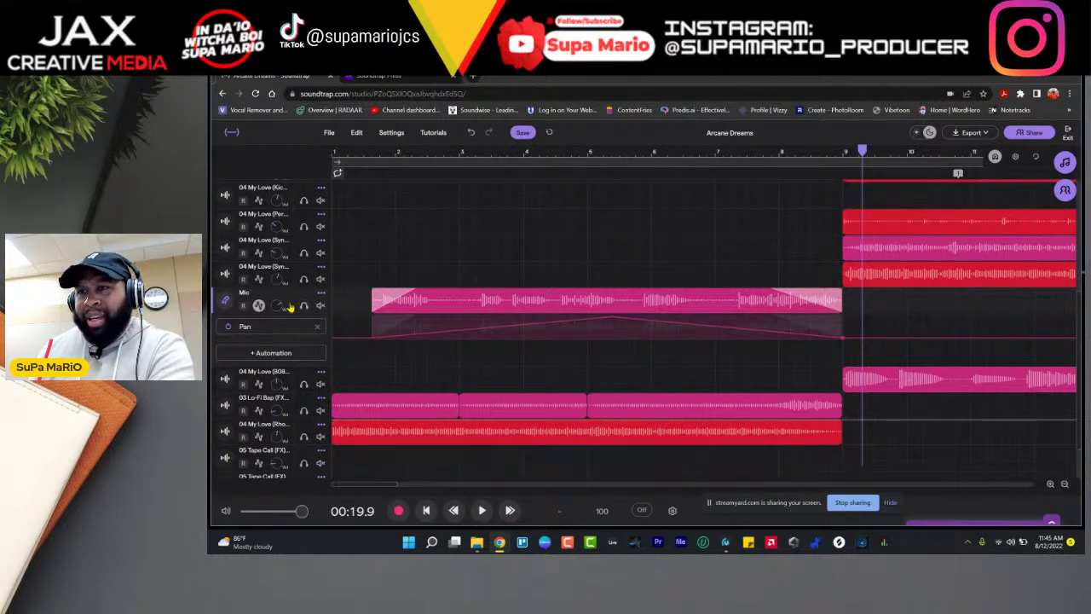
Step: Open the Mic track's voice settings and play the vocal from about 1.5 seconds to watch the Pan control follow the automation
{"action": "left_click", "coordinate": [225, 300]}
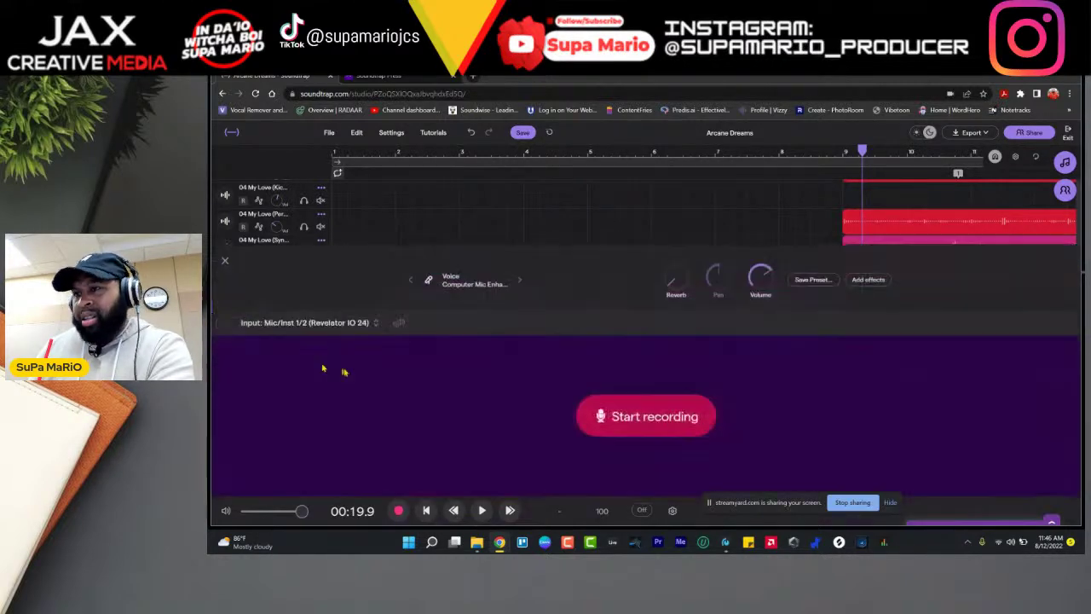
{"action": "left_click_drag", "start_coordinate": [381, 151], "coordinate": [371, 151]}
{"action": "key", "text": "space"}
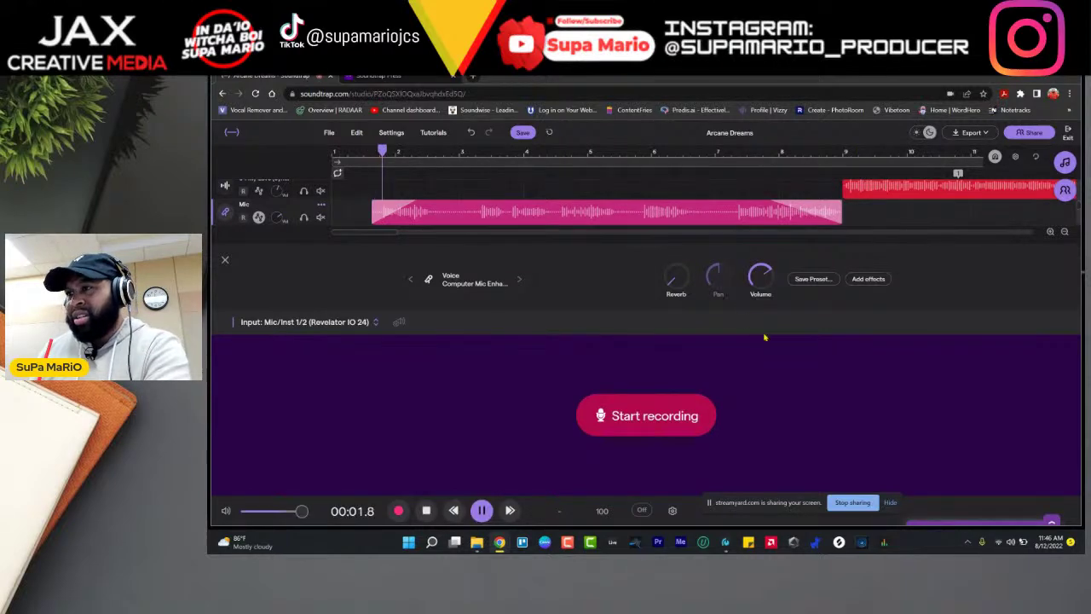
Step: Stop the playback, then delete the Pan automation lane from the Mic track
{"action": "left_click", "coordinate": [718, 273]}
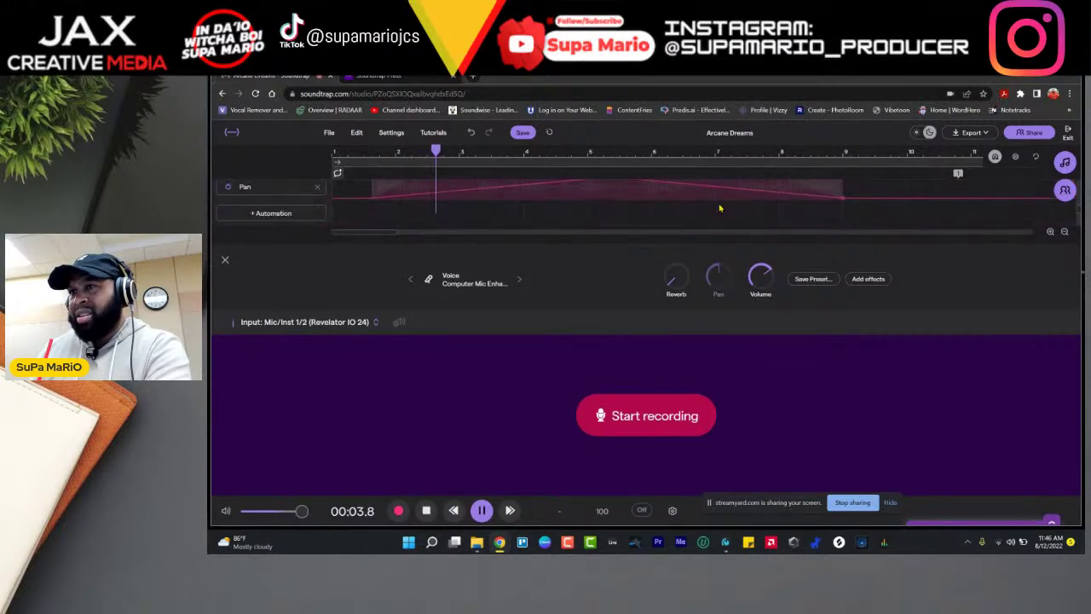
{"action": "key", "text": "space"}
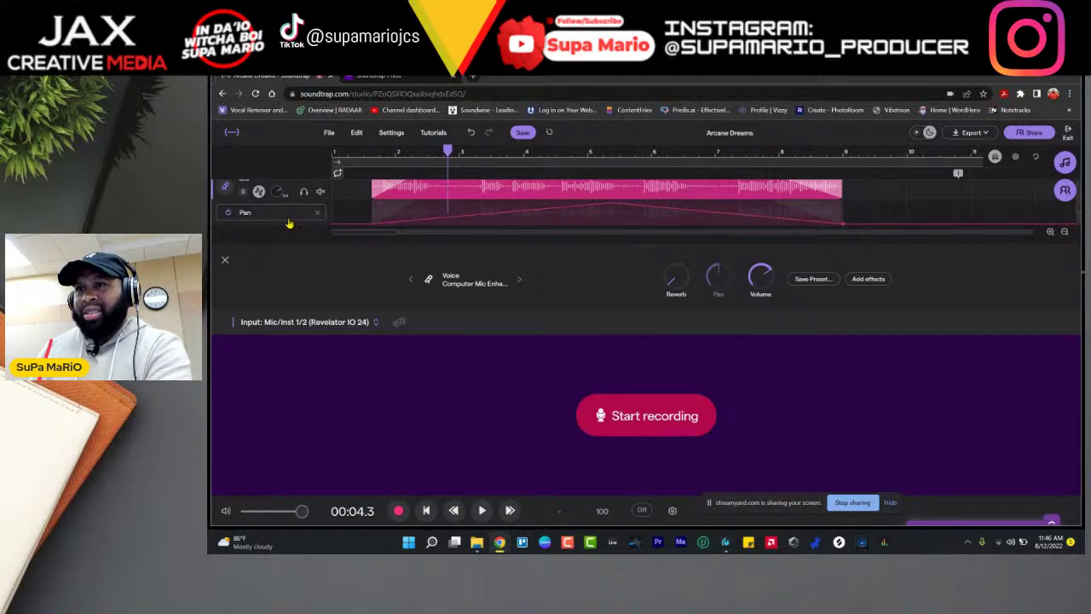
{"action": "left_click", "coordinate": [226, 260]}
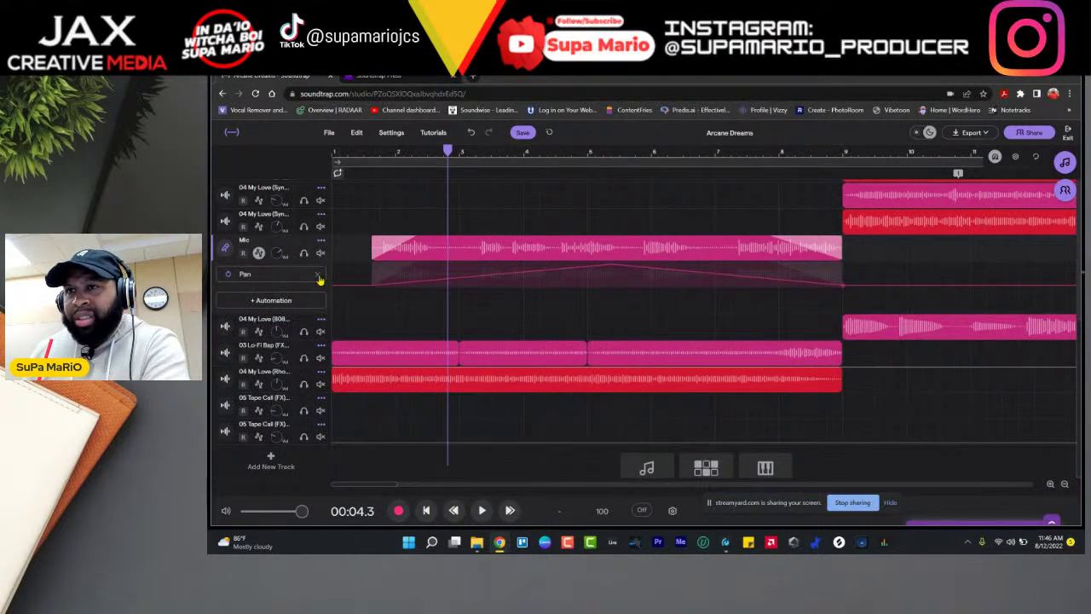
{"action": "left_click", "coordinate": [317, 275]}
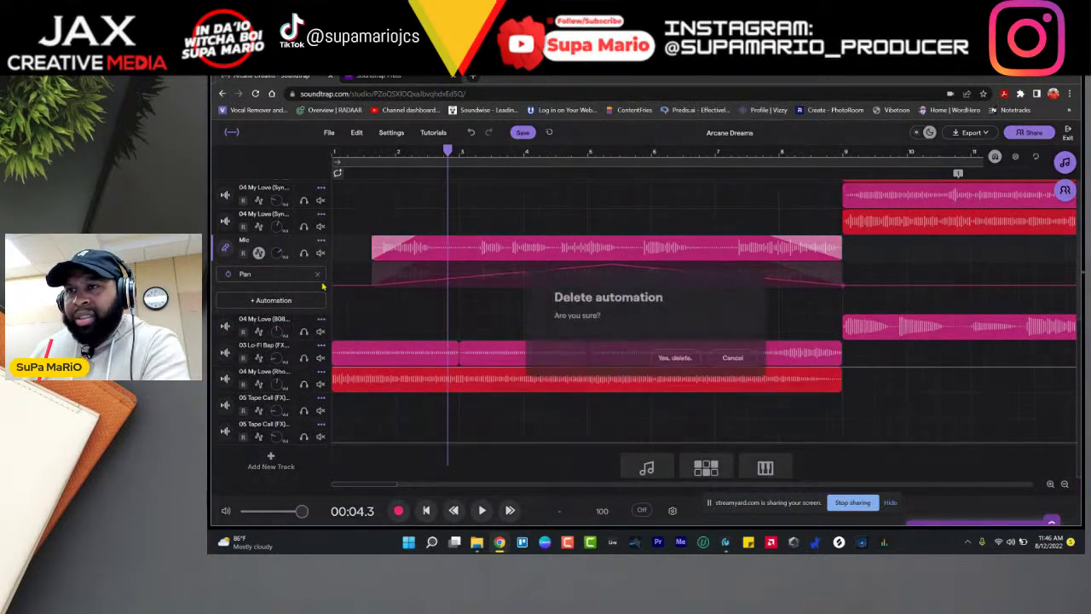
{"action": "left_click", "coordinate": [683, 359]}
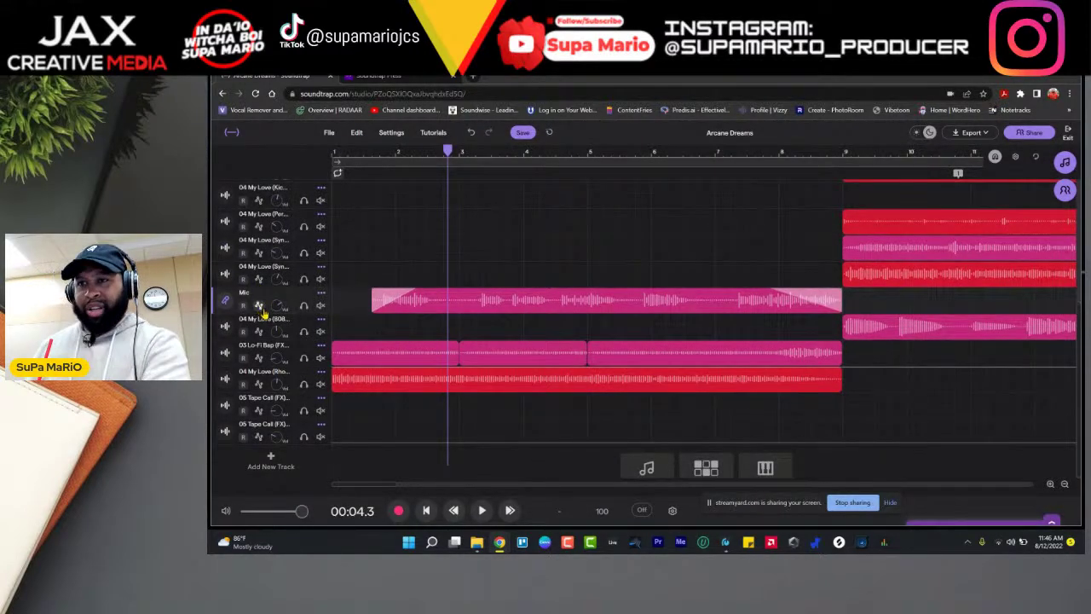
Step: Show automation for the Mic track, add a new Pan lane and move the playhead to the vocal region's start at 1.5 seconds
{"action": "left_click", "coordinate": [258, 306]}
{"action": "left_click", "coordinate": [281, 326]}
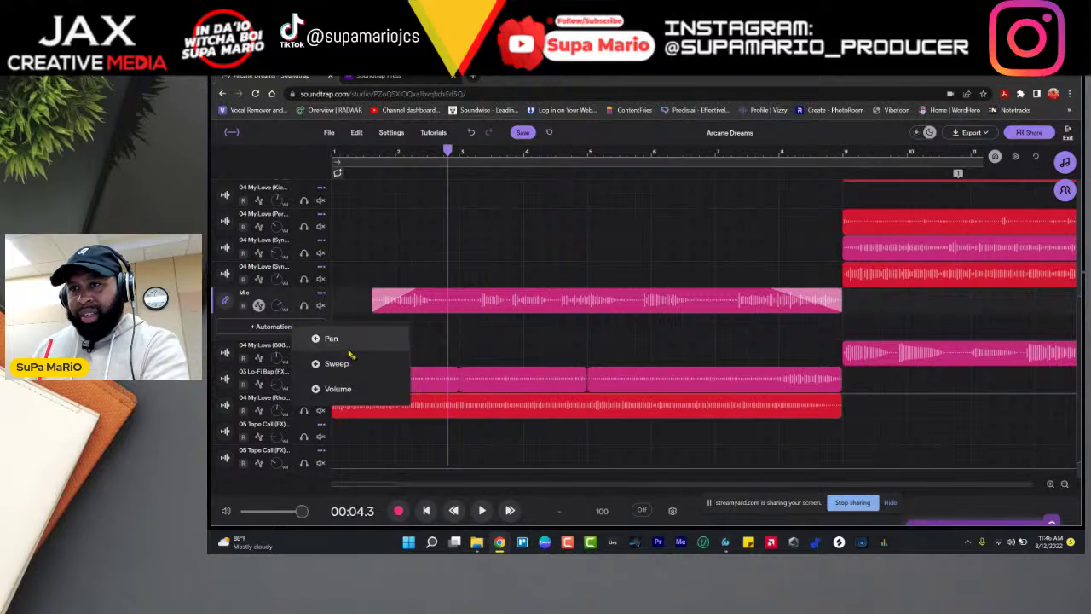
{"action": "left_click", "coordinate": [328, 340]}
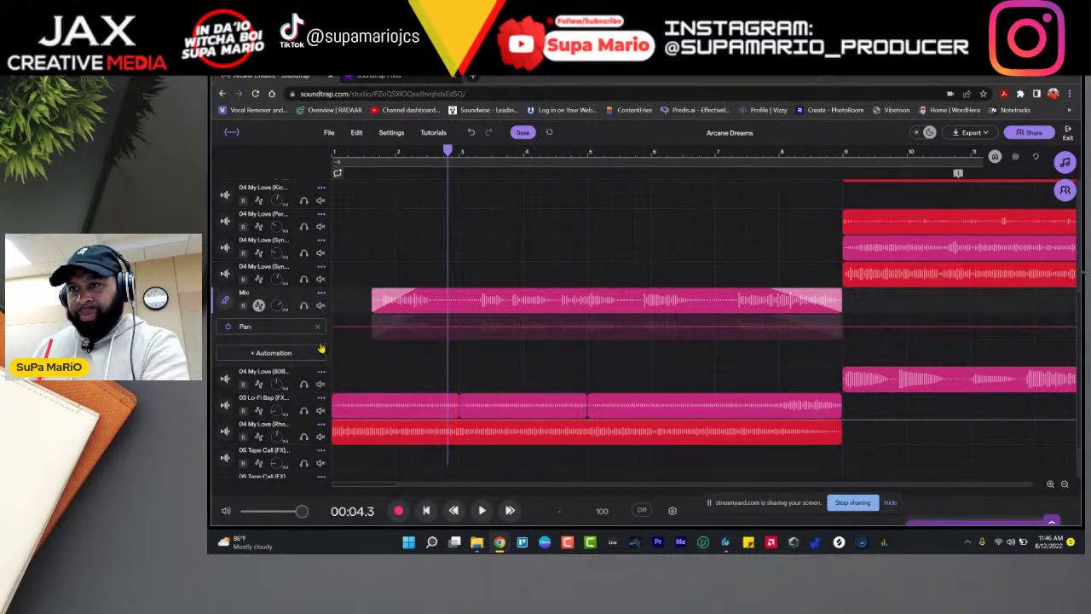
{"action": "left_click", "coordinate": [405, 341]}
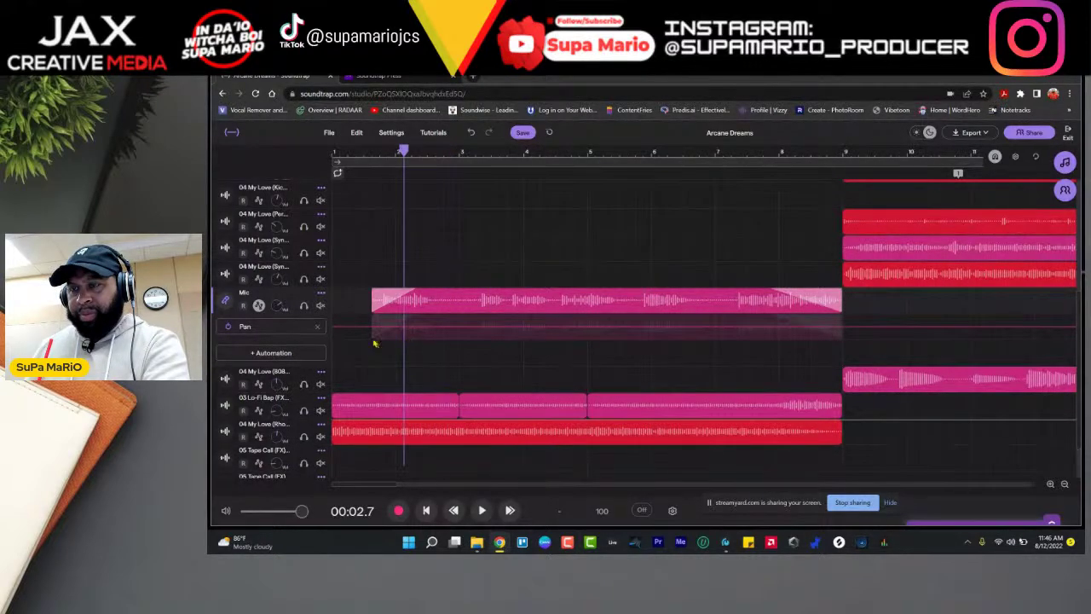
{"action": "left_click", "coordinate": [374, 344]}
{"action": "left_click", "coordinate": [289, 353]}
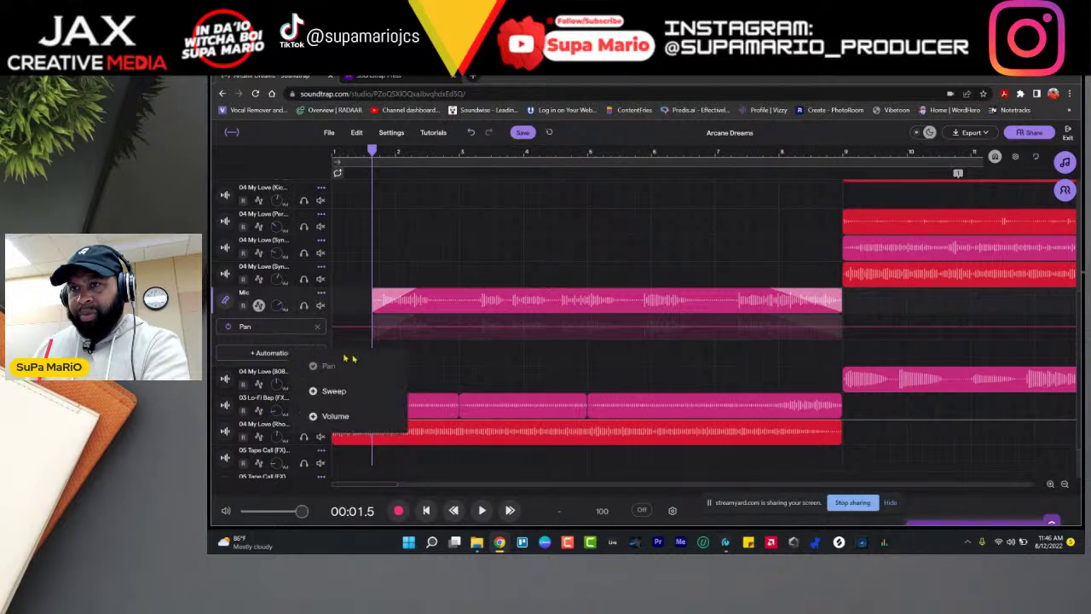
{"action": "left_click", "coordinate": [471, 358]}
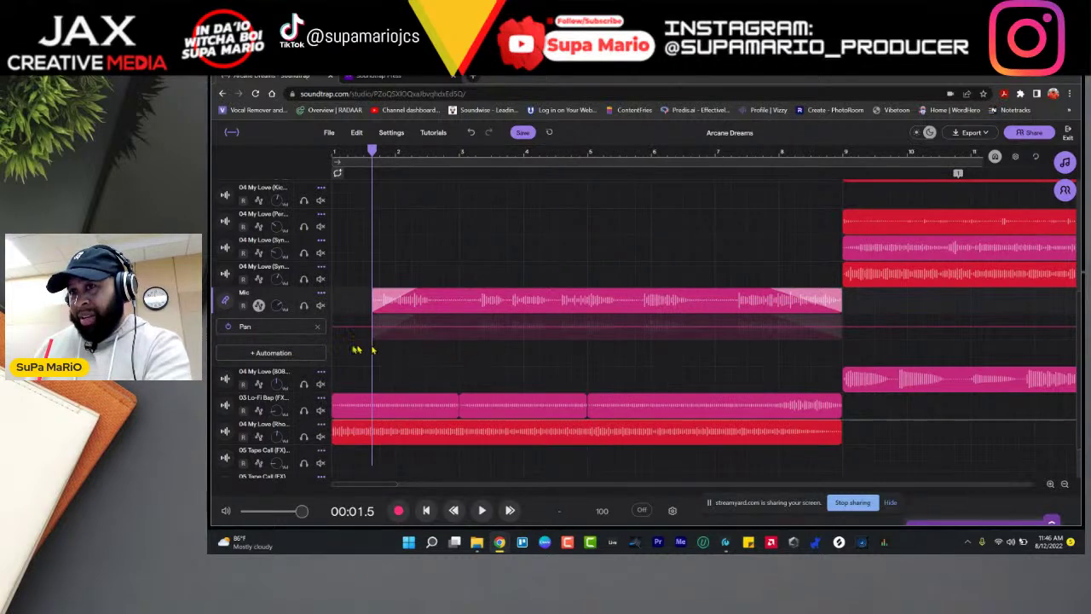
Step: Delete the newly added Pan lane from the Mic track and check which parameters can be automated
{"action": "left_click", "coordinate": [319, 328]}
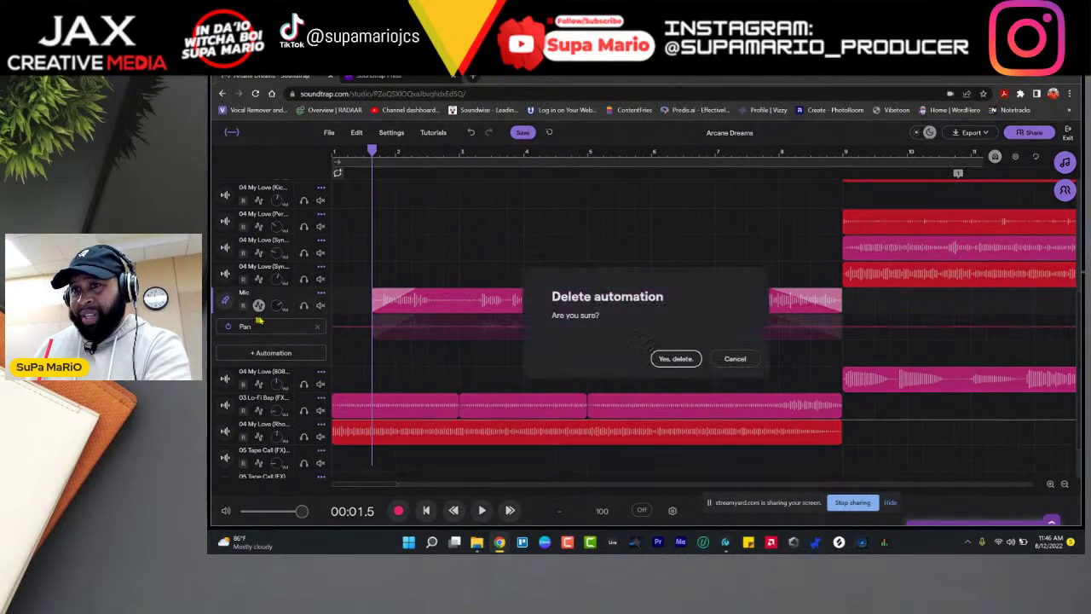
{"action": "left_click", "coordinate": [671, 358]}
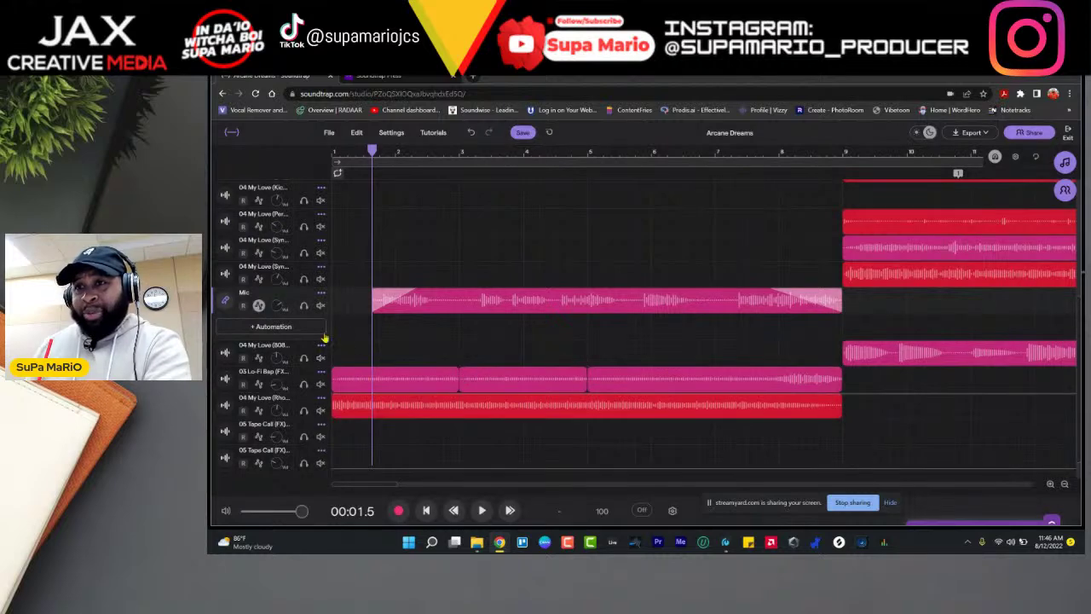
{"action": "left_click", "coordinate": [273, 326]}
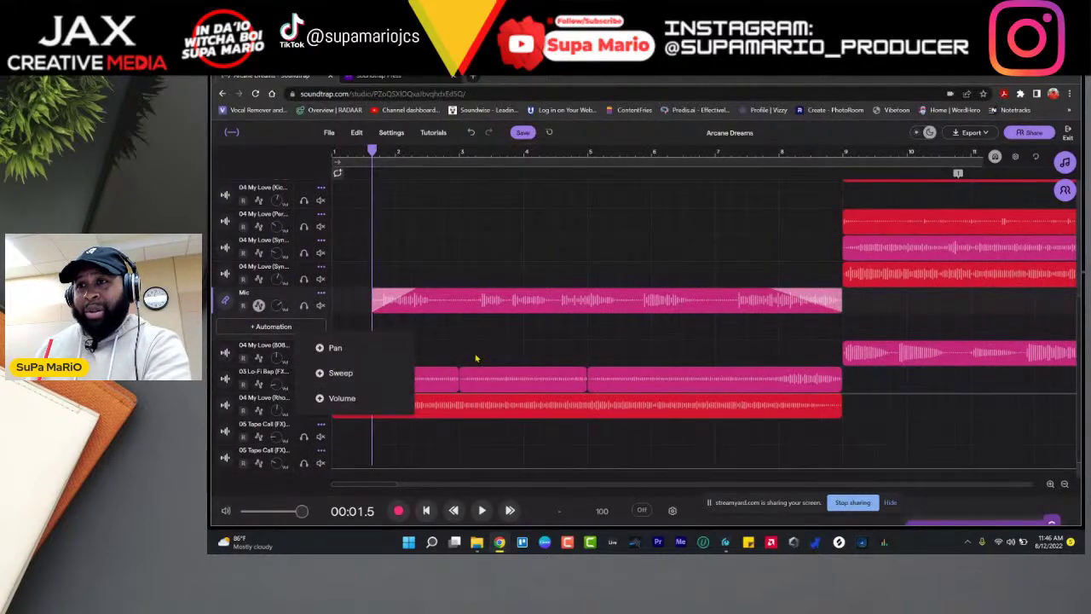
{"action": "left_click", "coordinate": [378, 345]}
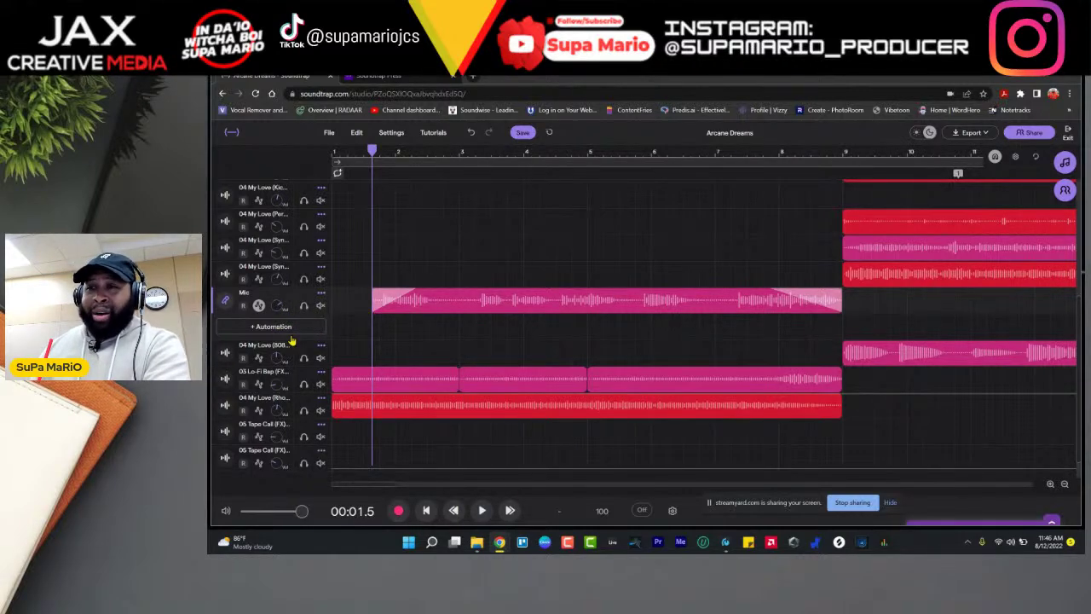
Step: Add the Dynamics Compressor and Parametric Eq effects to the Mic track's voice settings
{"action": "left_click", "coordinate": [227, 304]}
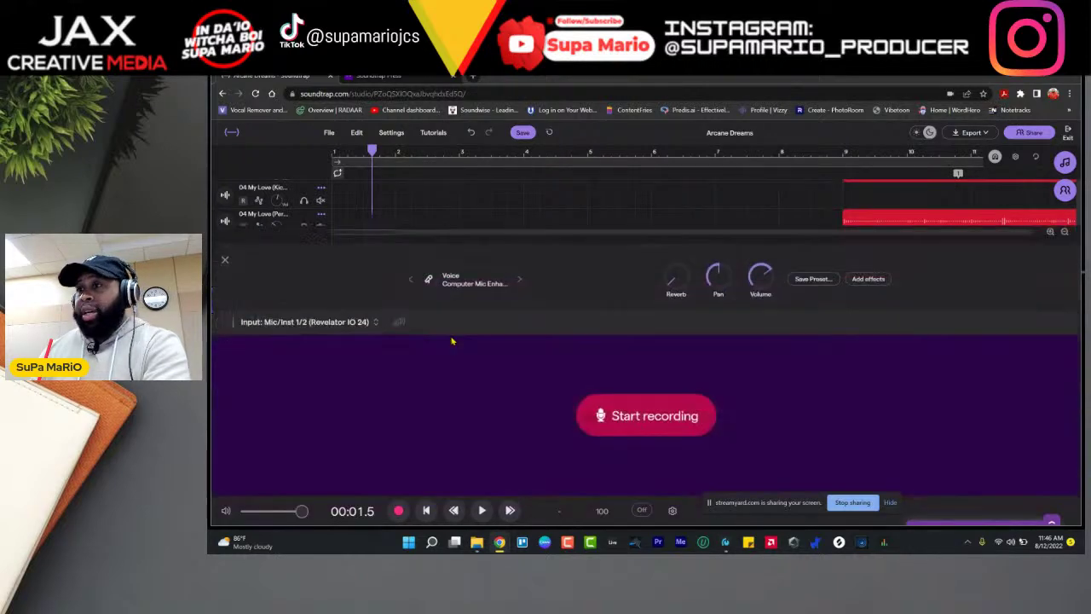
{"action": "left_click", "coordinate": [863, 282]}
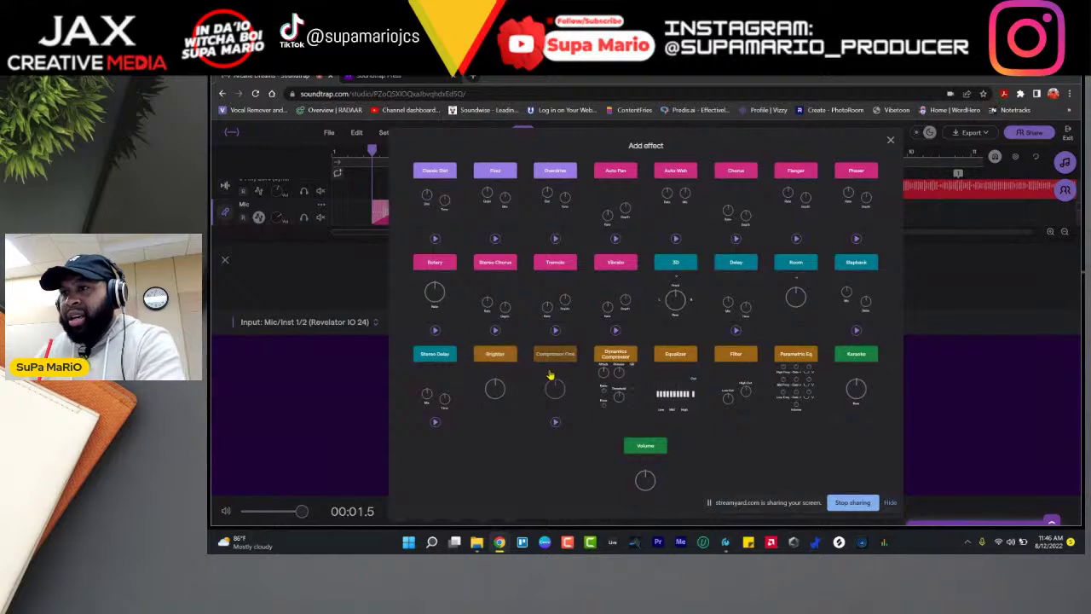
{"action": "left_click", "coordinate": [615, 356]}
{"action": "left_click", "coordinate": [696, 365]}
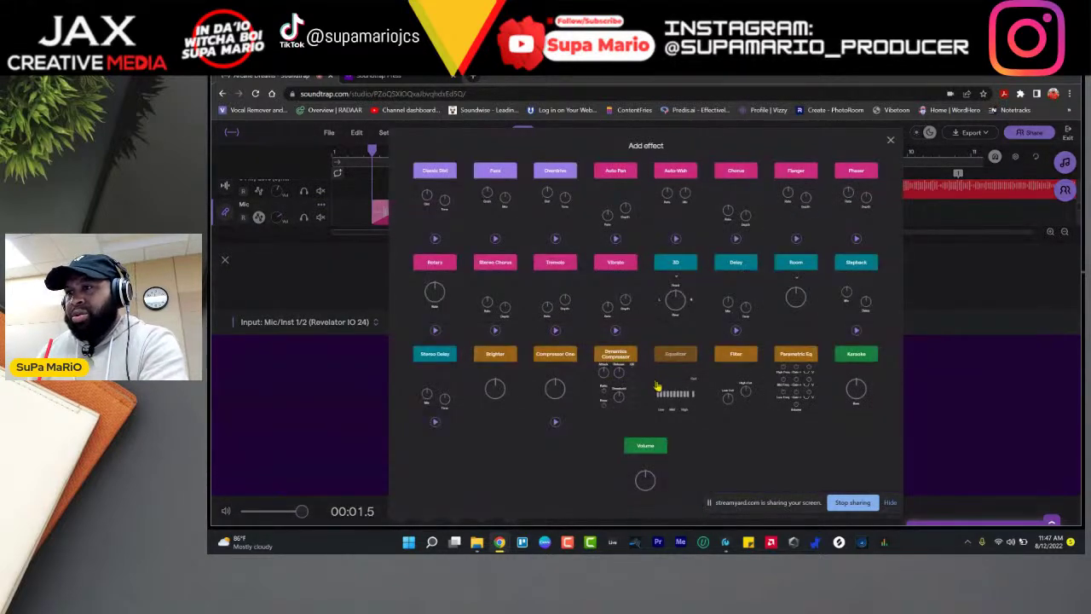
{"action": "left_click", "coordinate": [795, 356]}
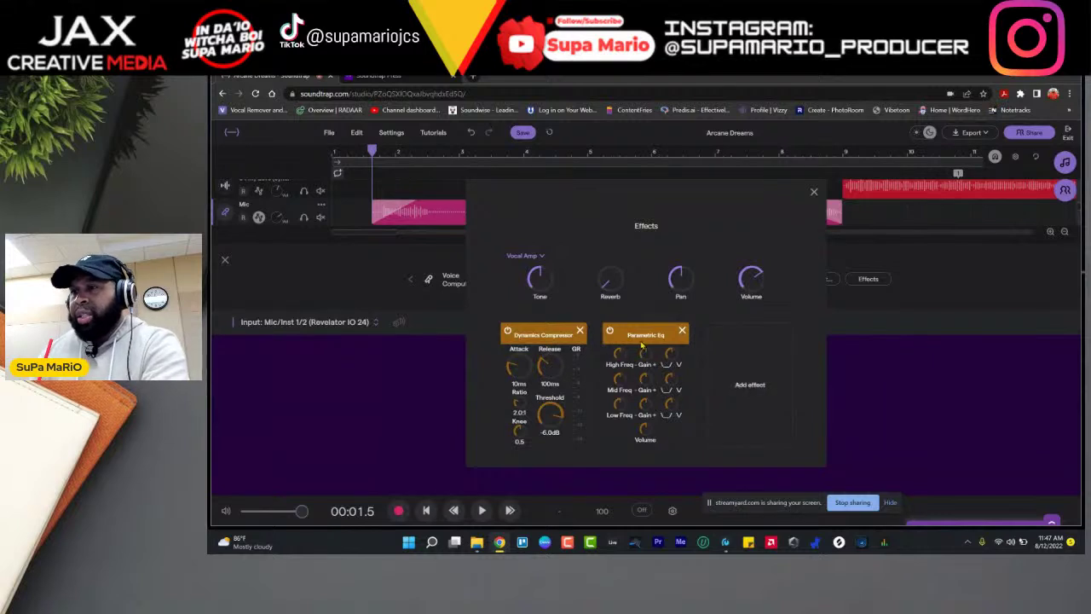
Step: Bypass the Parametric Eq and set the compressor's attack to 11 ms, release to 474 ms, ratio to 5.2:1 and knee to 1.0
{"action": "left_click", "coordinate": [608, 331]}
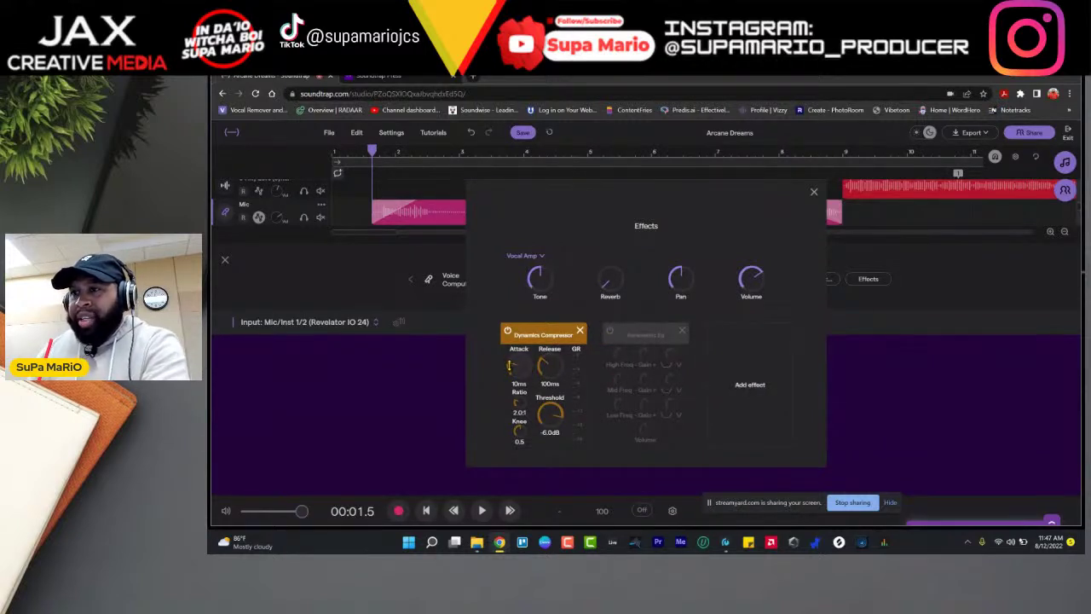
{"action": "left_click_drag", "start_coordinate": [509, 366], "coordinate": [550, 367]}
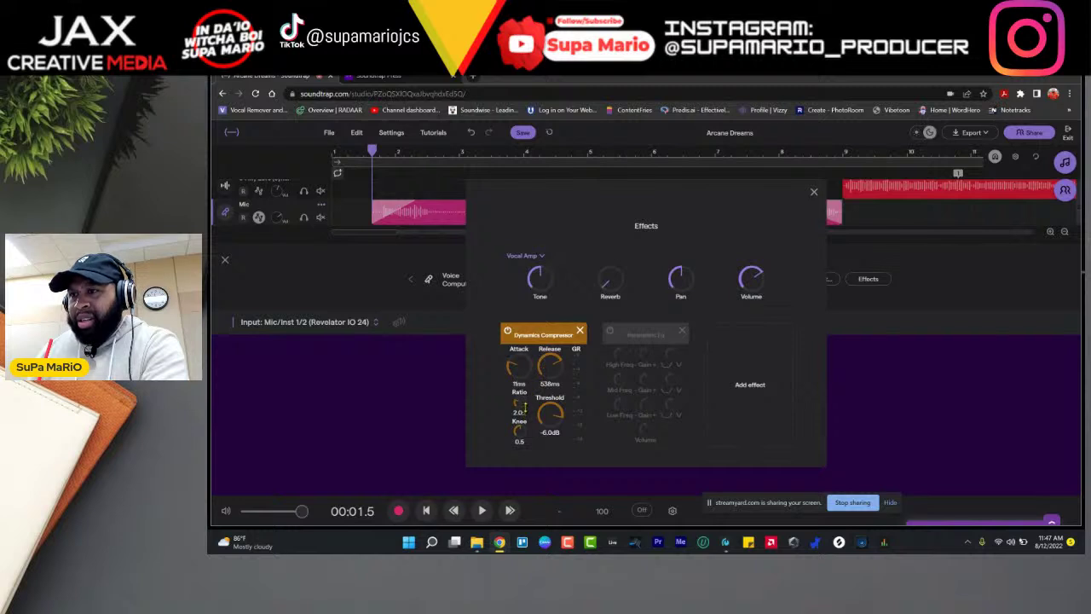
{"action": "left_click_drag", "start_coordinate": [525, 407], "coordinate": [530, 368]}
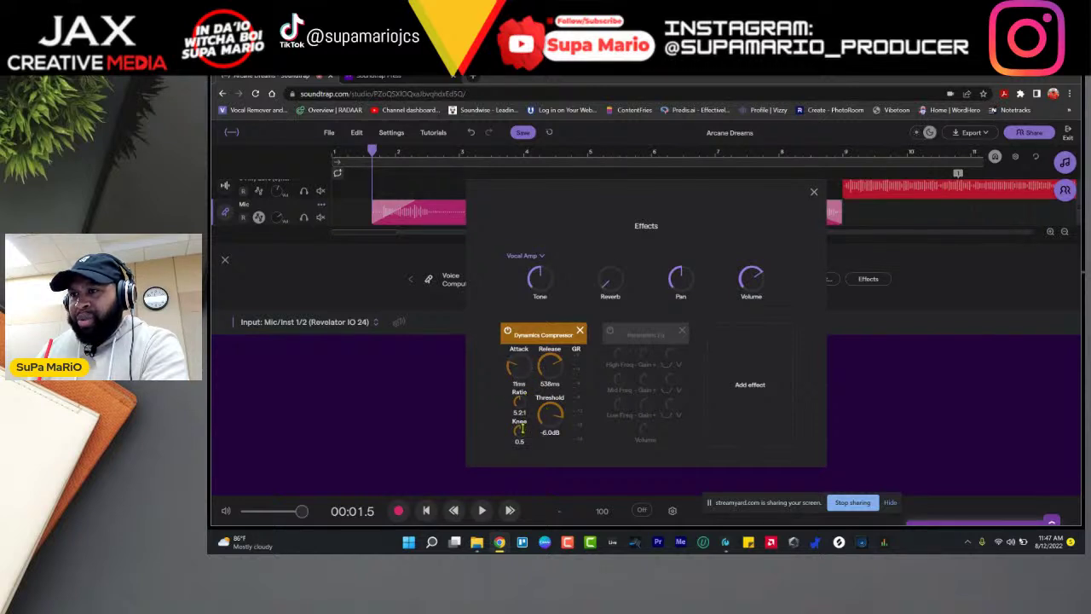
{"action": "left_click_drag", "start_coordinate": [520, 430], "coordinate": [602, 383]}
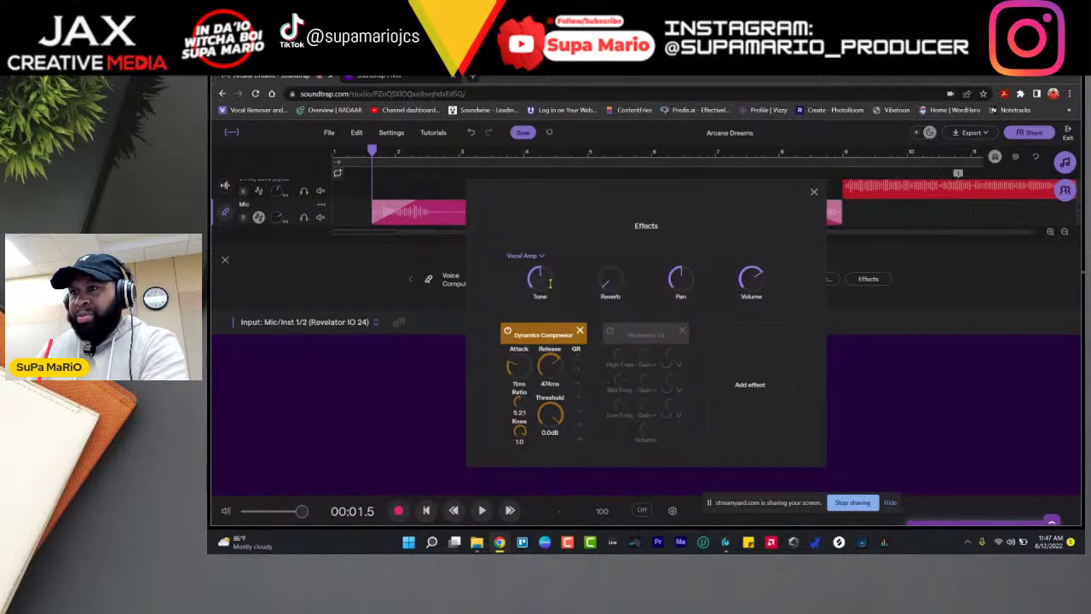
Step: Lower the Dynamics Compressor's threshold to -27.2 dB while playing back the vocal
{"action": "key", "text": "space"}
{"action": "left_click_drag", "start_coordinate": [550, 413], "coordinate": [558, 511]}
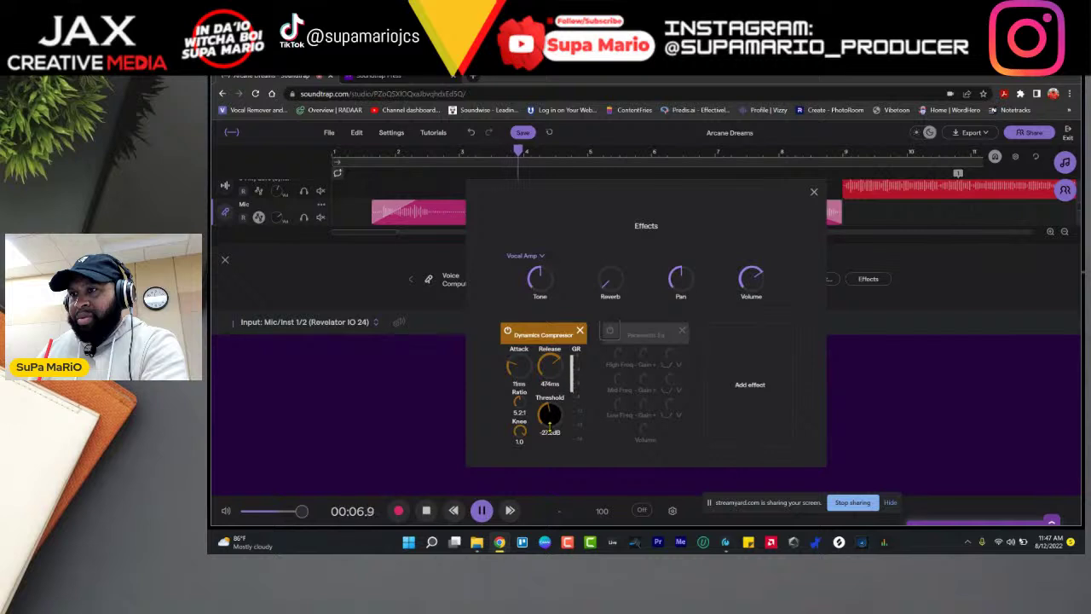
{"action": "key", "text": "space"}
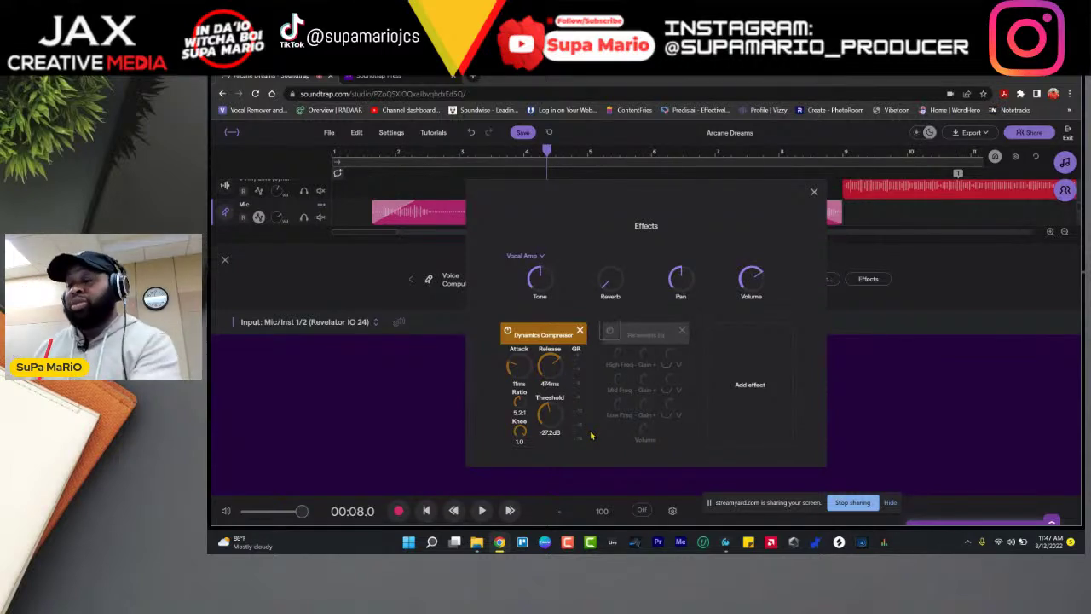
{"action": "key", "text": "space"}
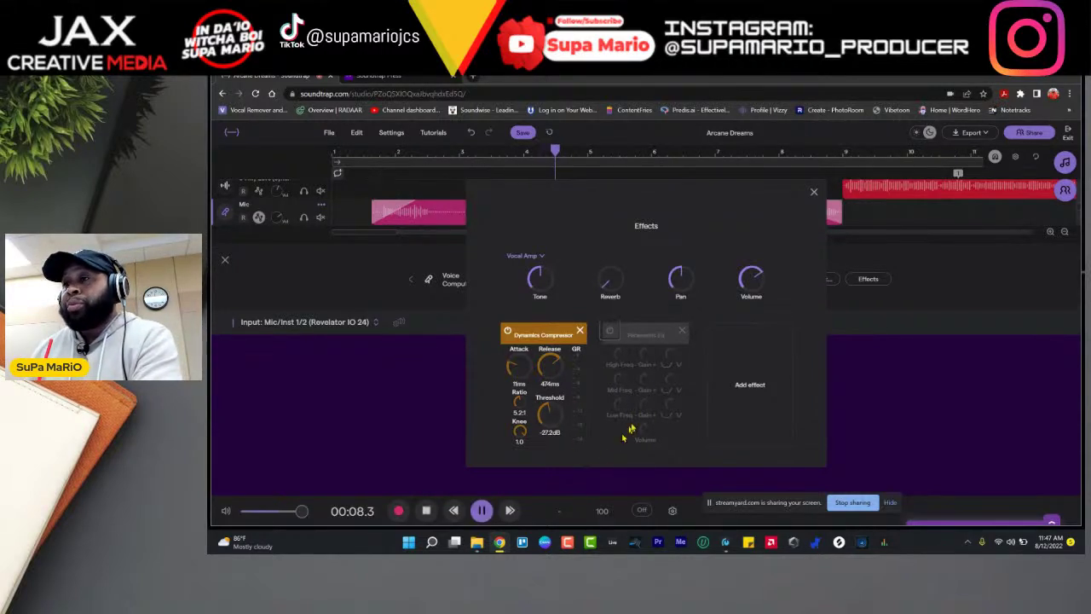
{"action": "key", "text": "space"}
Step: Re-enable the Parametric Eq and play the vocal from 1.5 seconds with the Mic track's effects open
{"action": "left_click", "coordinate": [629, 374]}
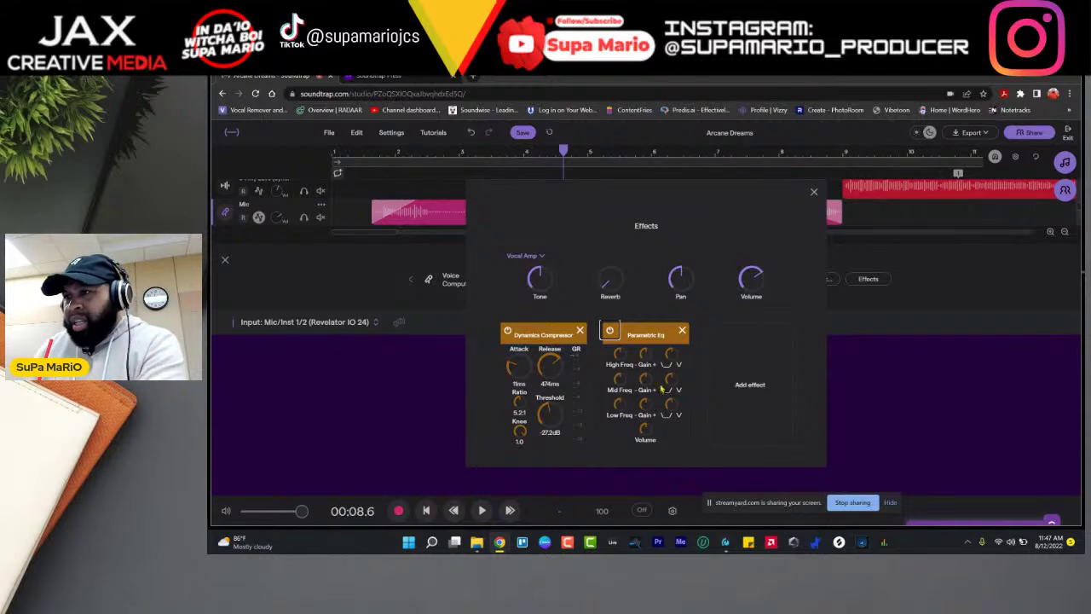
{"action": "left_click", "coordinate": [368, 158]}
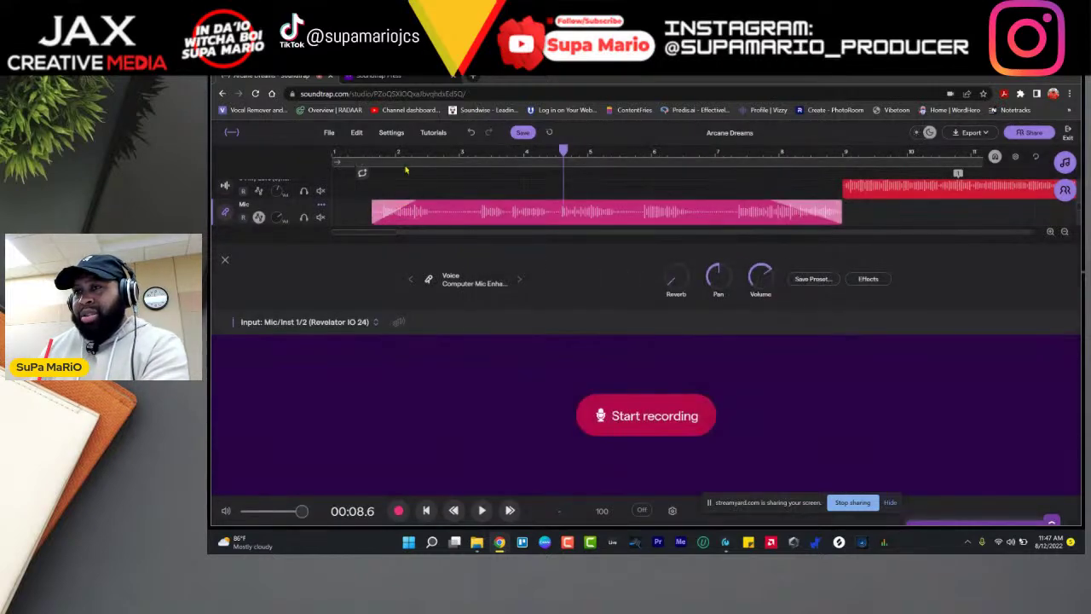
{"action": "left_click", "coordinate": [372, 155]}
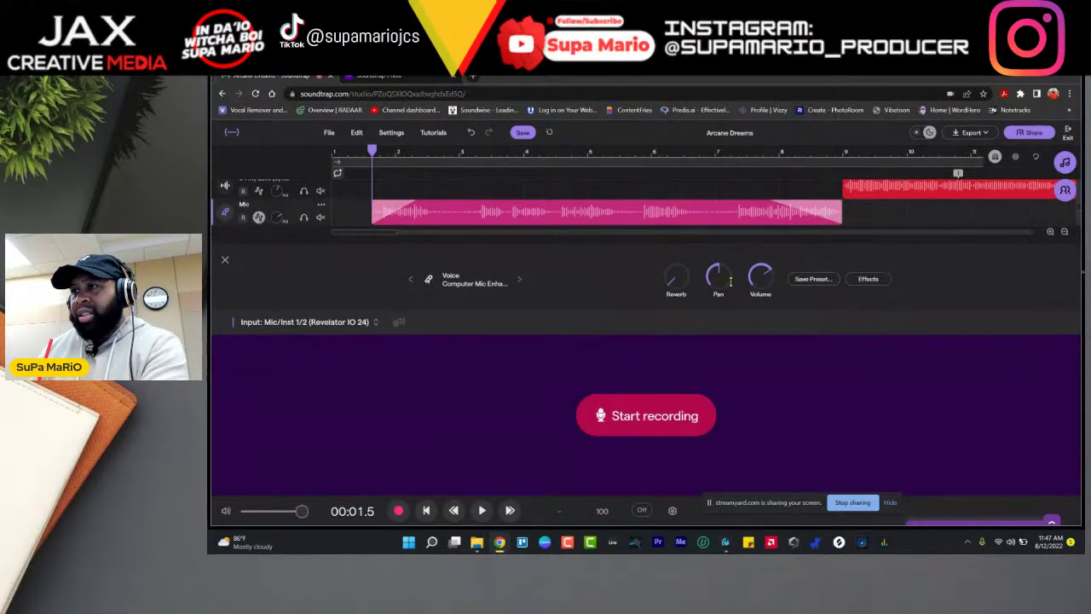
{"action": "left_click", "coordinate": [867, 280]}
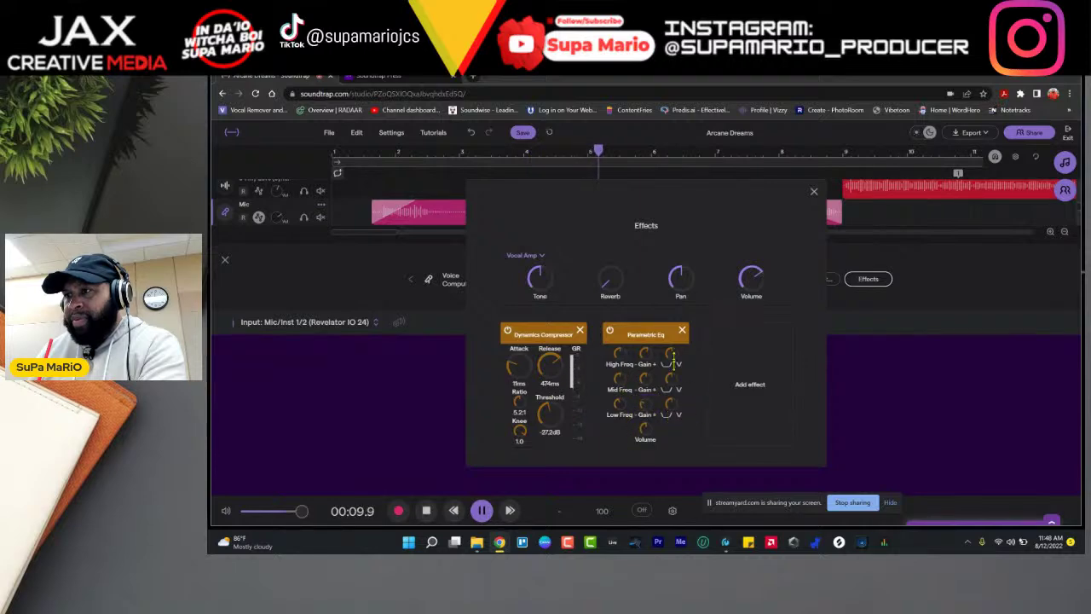
Step: Lower the Parametric Eq's low-band gain, frequency and width while the vocal plays, then stop the playback
{"action": "left_click_drag", "start_coordinate": [649, 411], "coordinate": [648, 441]}
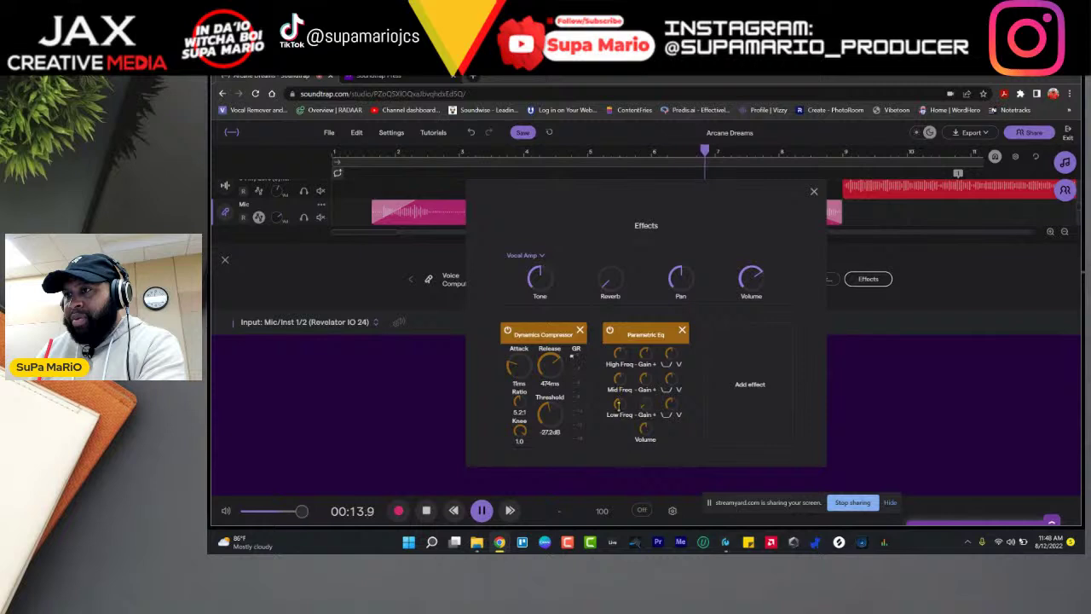
{"action": "left_click_drag", "start_coordinate": [619, 404], "coordinate": [624, 433]}
{"action": "left_click_drag", "start_coordinate": [669, 406], "coordinate": [670, 401]}
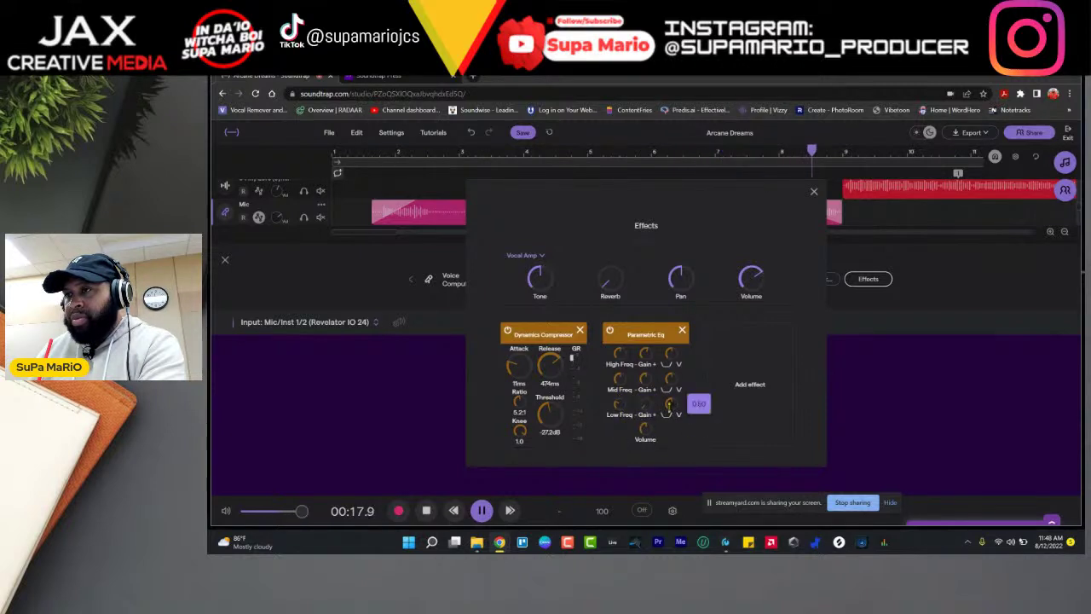
{"action": "left_click_drag", "start_coordinate": [664, 440], "coordinate": [664, 440]}
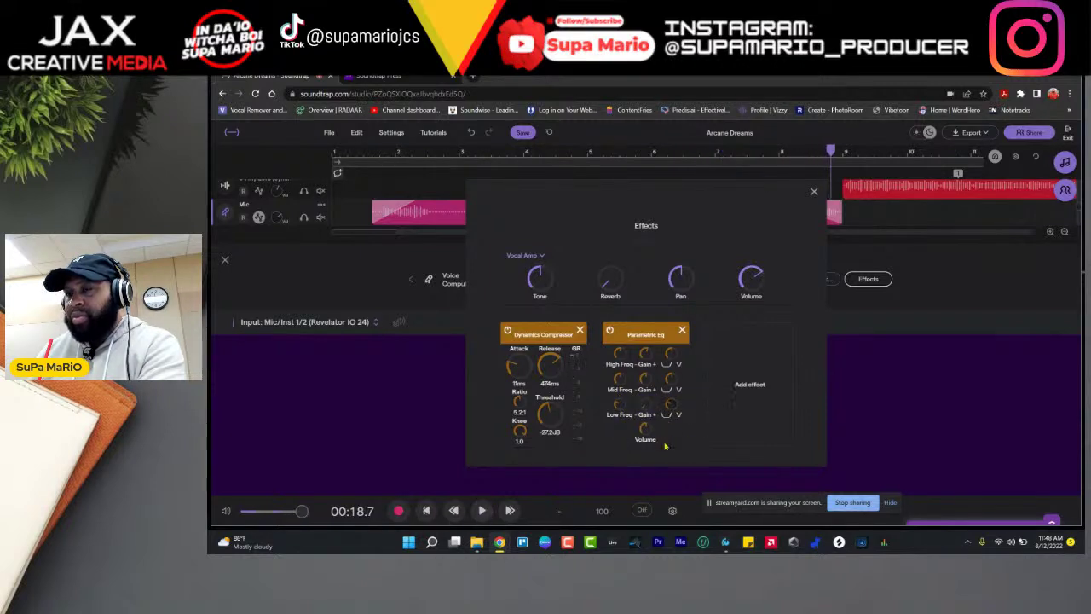
Step: Solo the Mic track and replay the vocal from 1.5 seconds with its effects open
{"action": "left_click", "coordinate": [375, 168]}
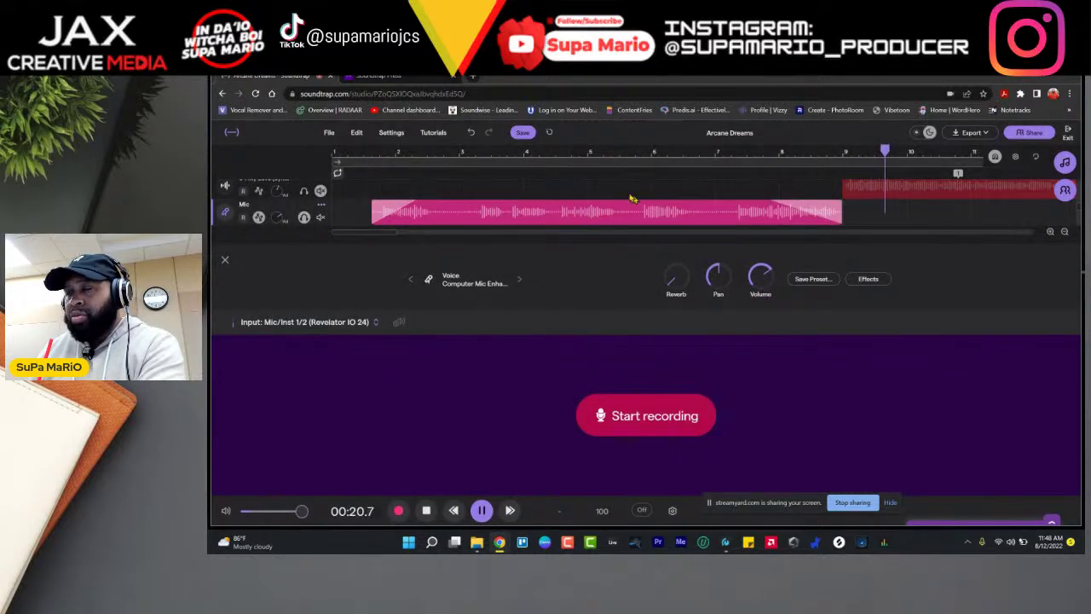
{"action": "key", "text": "space"}
{"action": "left_click", "coordinate": [371, 158]}
{"action": "key", "text": "space"}
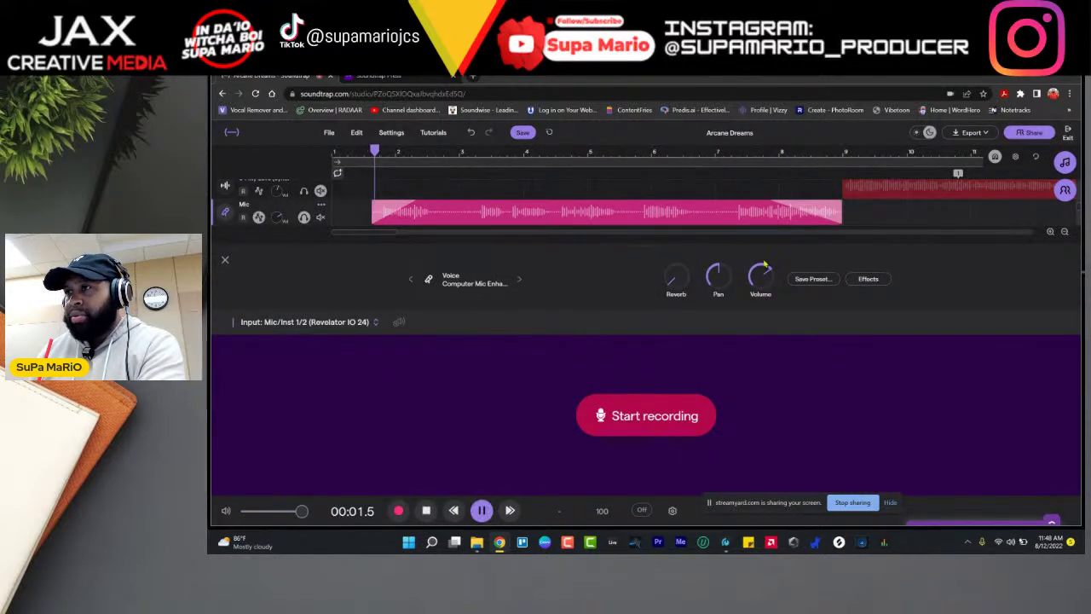
{"action": "left_click", "coordinate": [866, 278]}
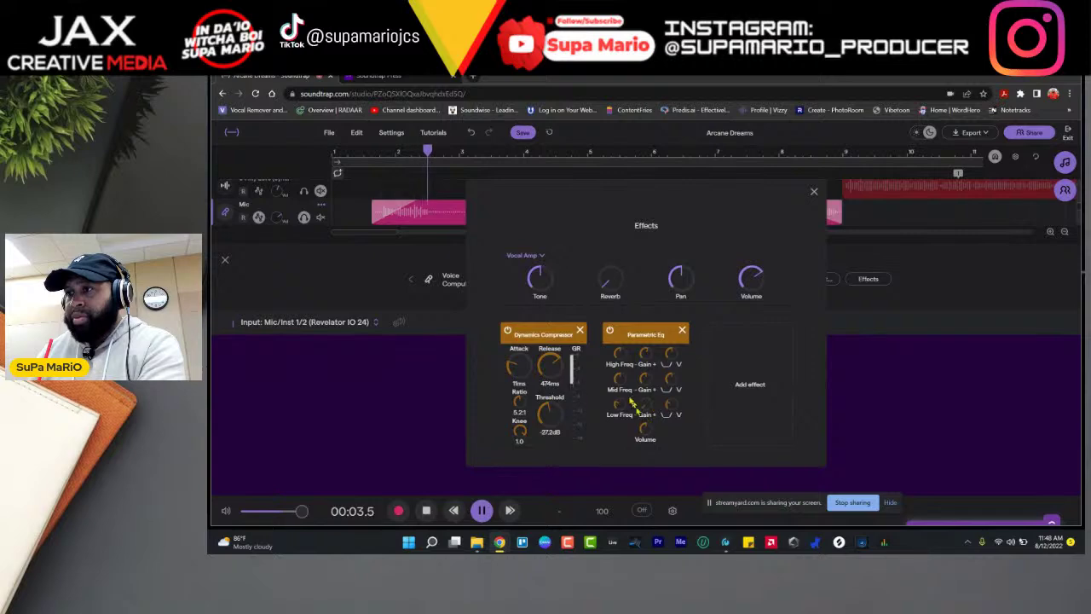
Step: Listen to the soloed vocal through the Parametric Eq to the clip's end, then return the playhead to 1.2 seconds
{"action": "mouse_move", "coordinate": [646, 375]}
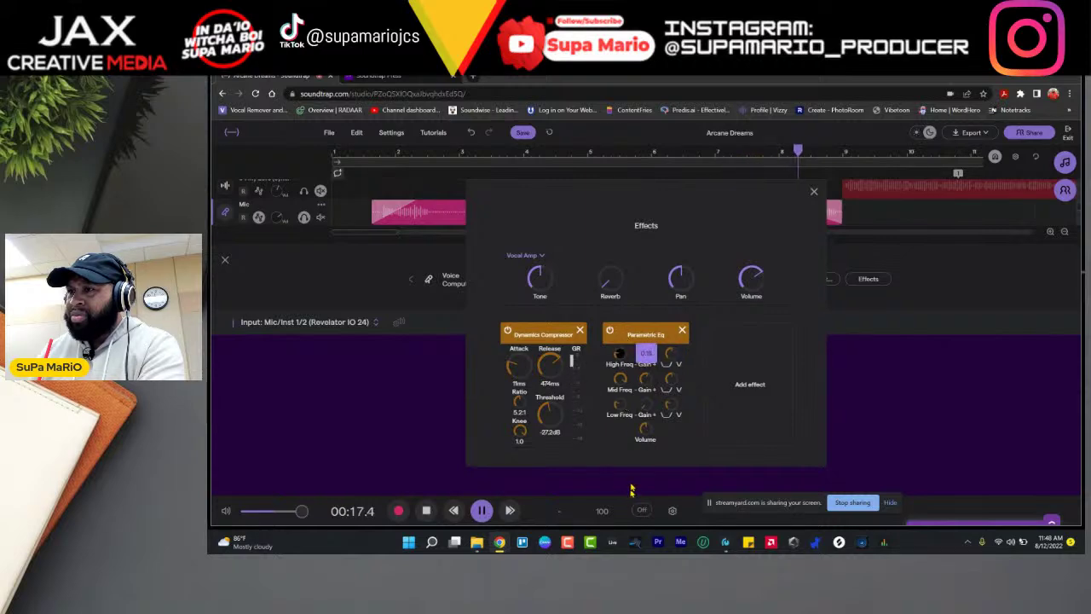
{"action": "key", "text": "space"}
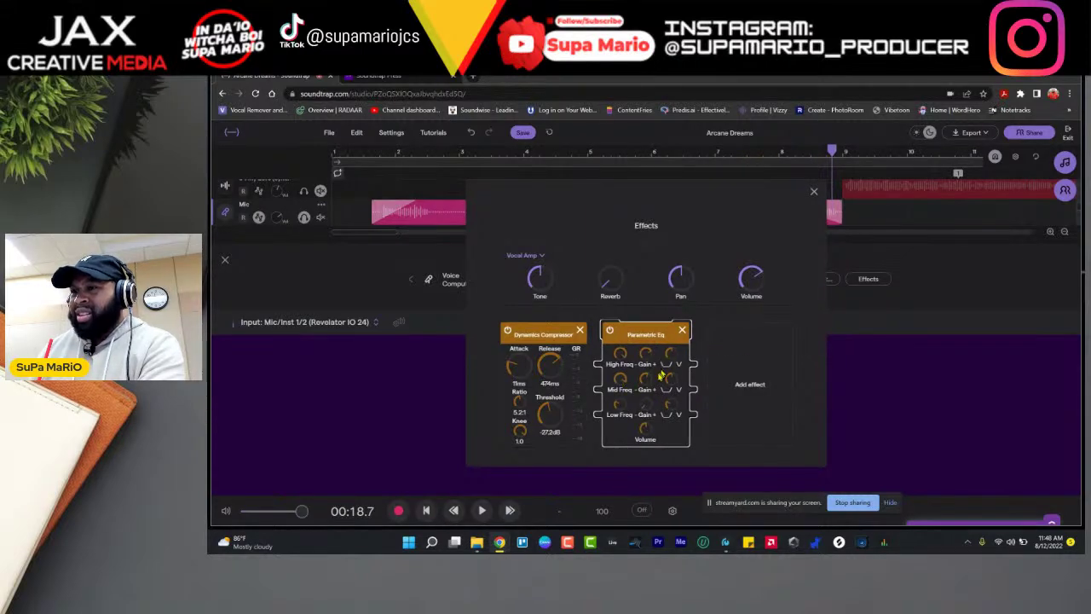
{"action": "key", "text": "space"}
{"action": "key", "text": "space"}
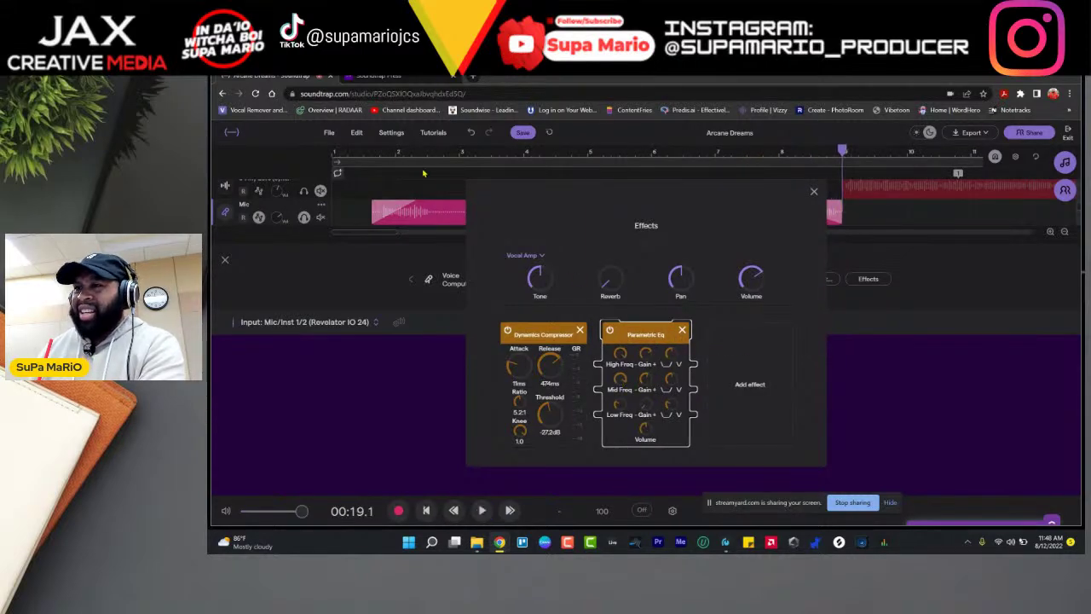
{"action": "left_click", "coordinate": [372, 160]}
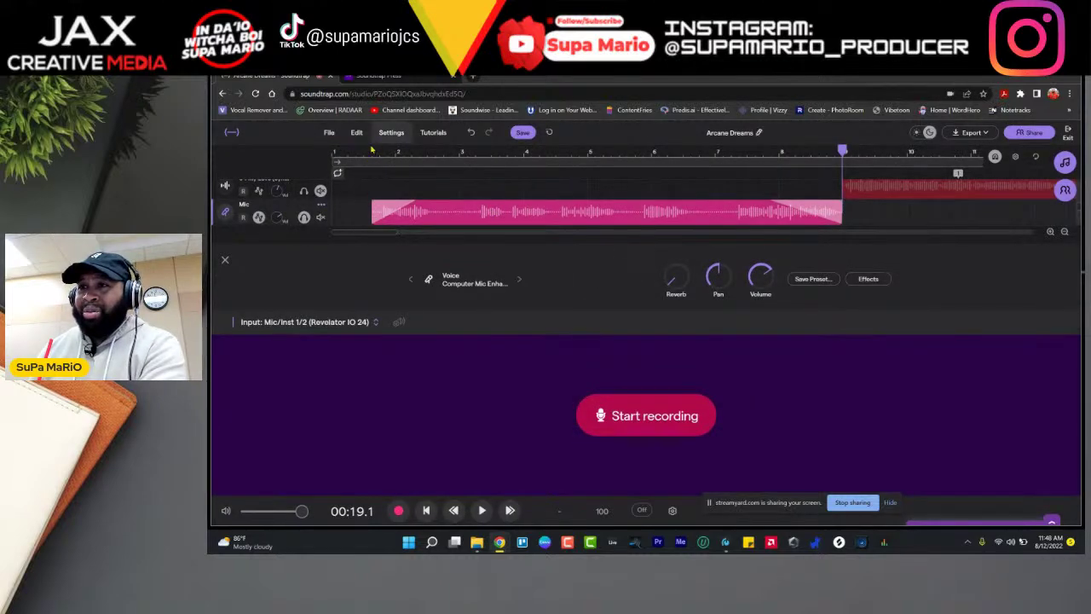
{"action": "left_click", "coordinate": [367, 161]}
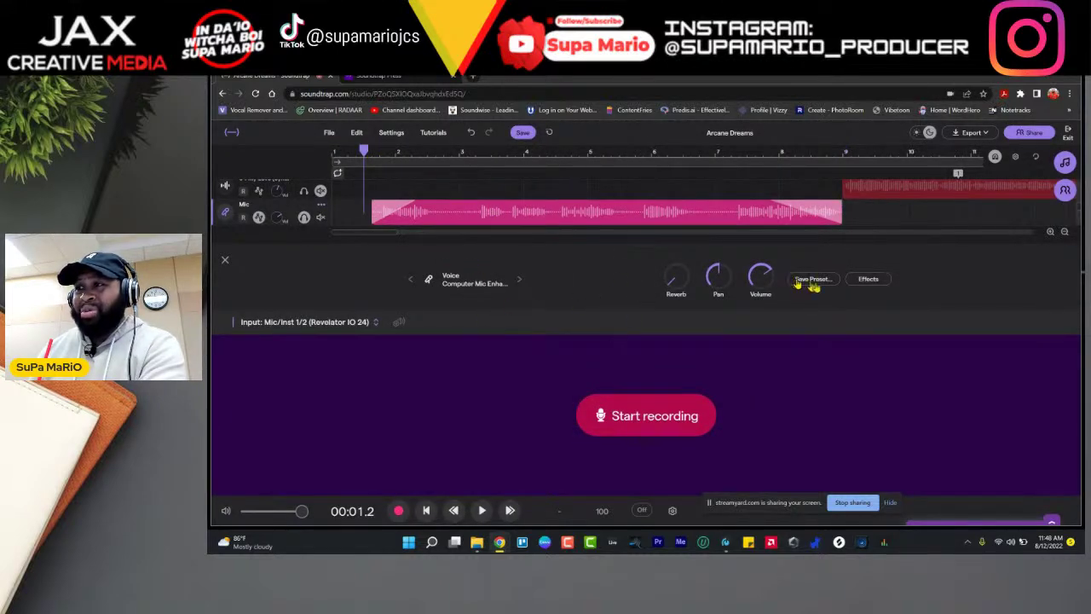
Step: Replace the Parametric Eq with an Equalizer in the Mic track's effects
{"action": "left_click", "coordinate": [868, 280]}
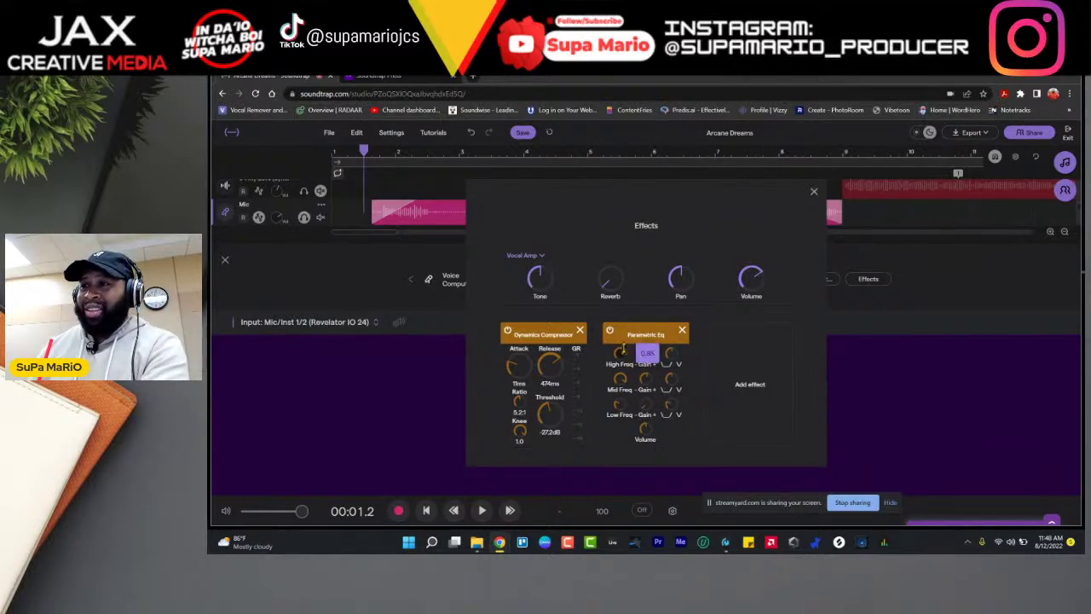
{"action": "left_click", "coordinate": [682, 329]}
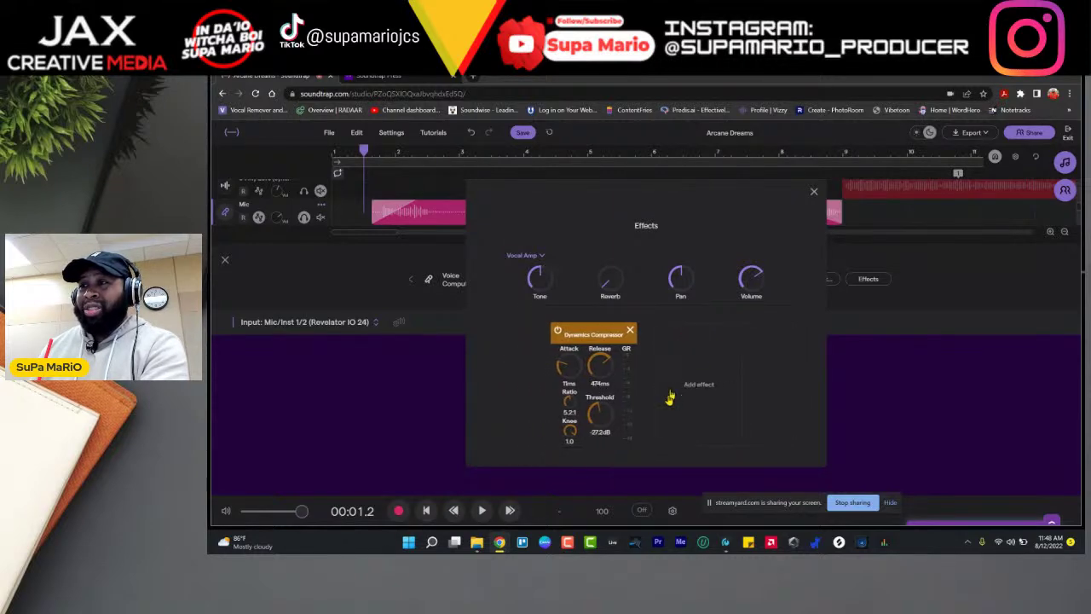
{"action": "left_click", "coordinate": [694, 385]}
{"action": "left_click", "coordinate": [693, 392]}
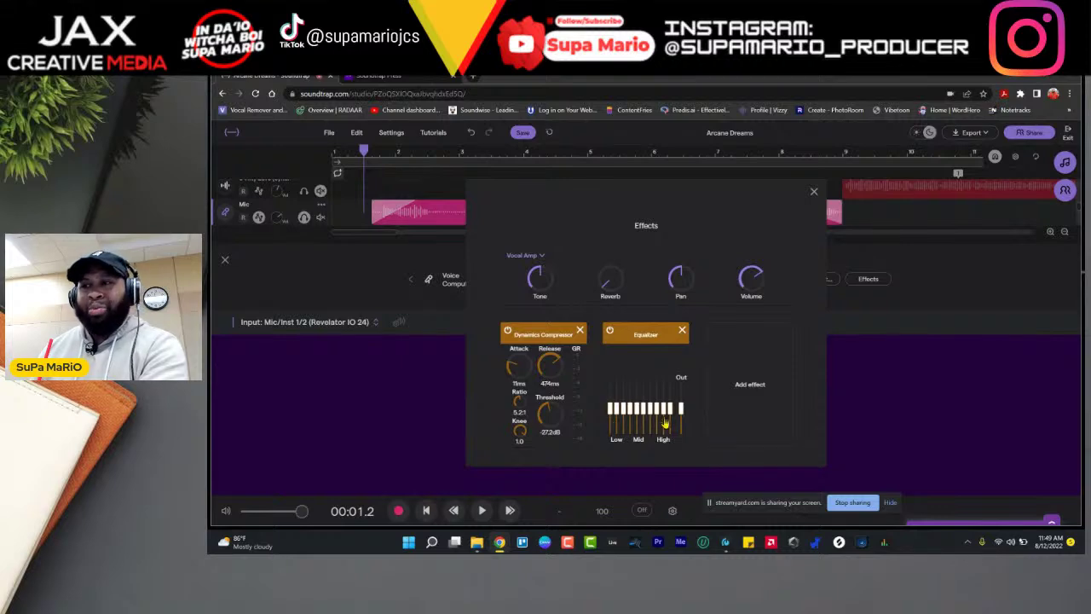
Step: Lower the Equalizer's low bands and raise its high bands while the vocal plays, then stop the playback
{"action": "key", "text": "space"}
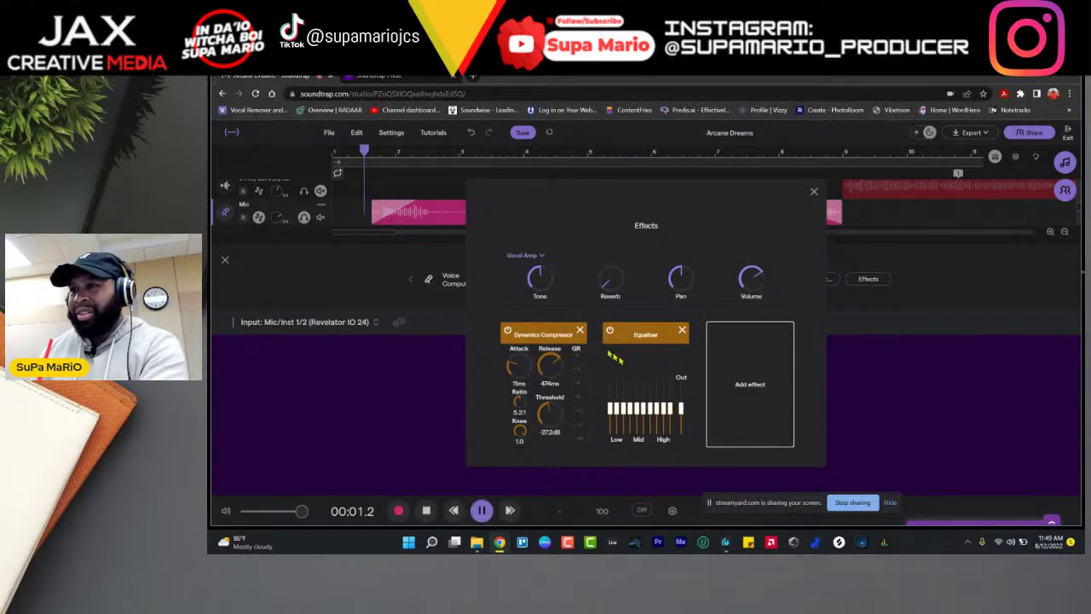
{"action": "left_click_drag", "start_coordinate": [673, 408], "coordinate": [669, 392]}
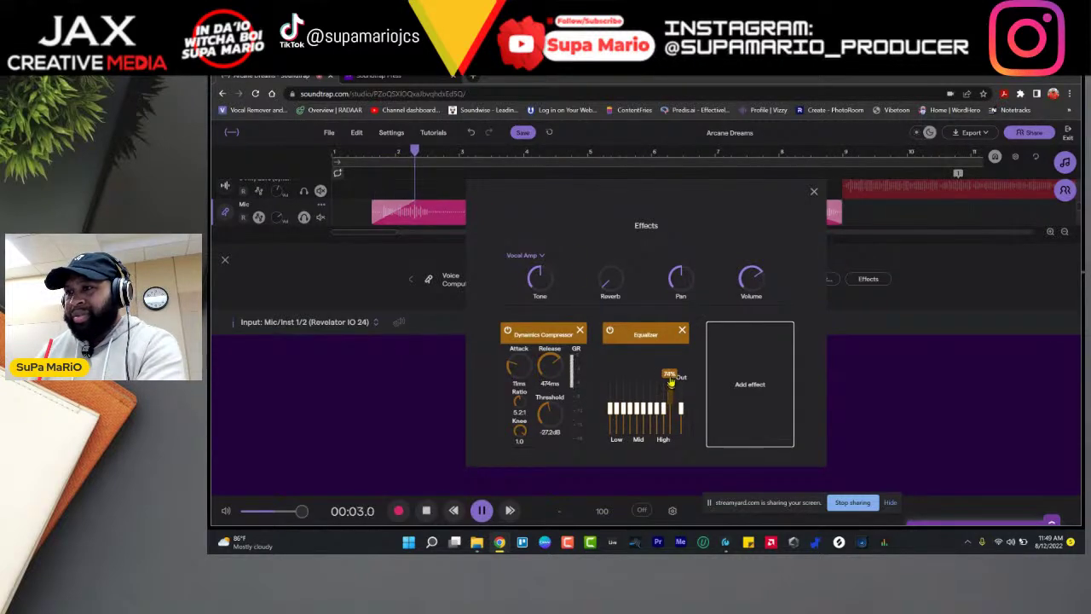
{"action": "left_click_drag", "start_coordinate": [610, 408], "coordinate": [611, 482]}
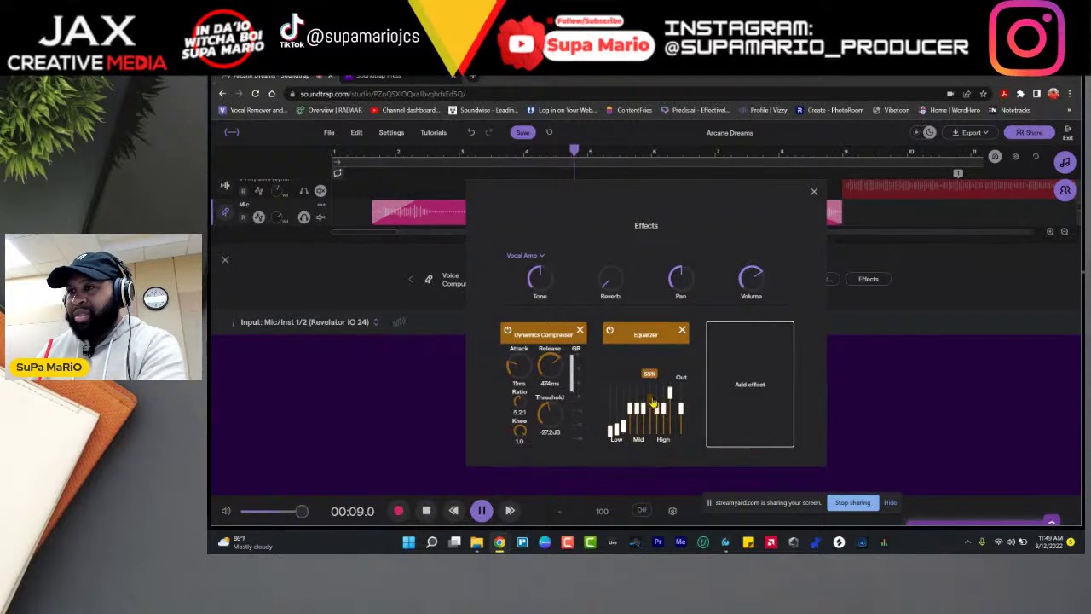
{"action": "left_click_drag", "start_coordinate": [669, 415], "coordinate": [661, 399]}
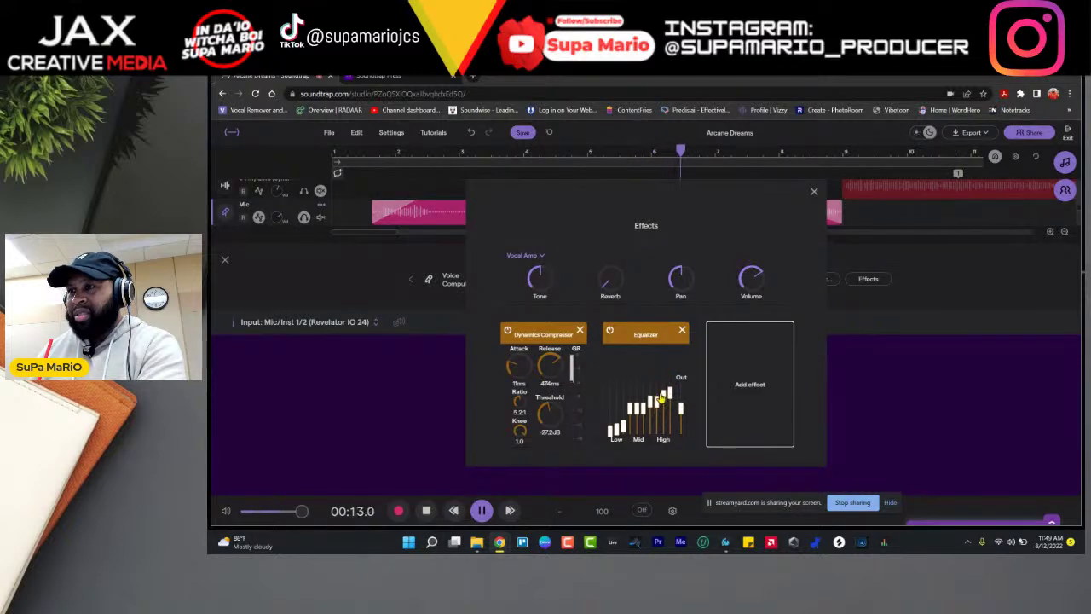
{"action": "key", "text": "space"}
Step: Add a Filter effect after the Equalizer and set its low cut to 181 Hz
{"action": "left_click", "coordinate": [742, 354]}
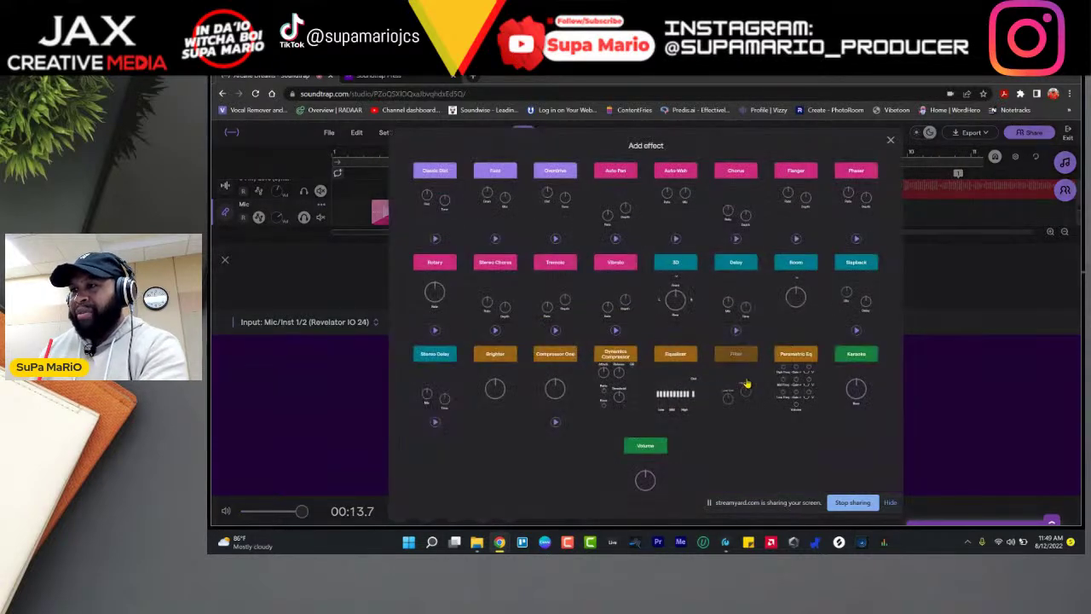
{"action": "left_click", "coordinate": [735, 353]}
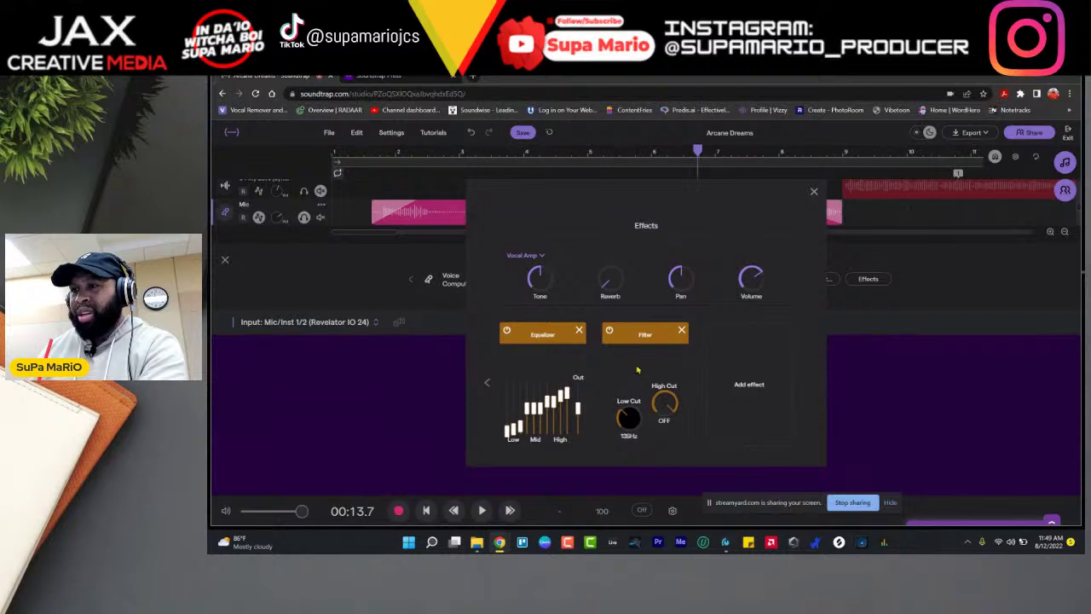
{"action": "left_click_drag", "start_coordinate": [639, 415], "coordinate": [641, 418]}
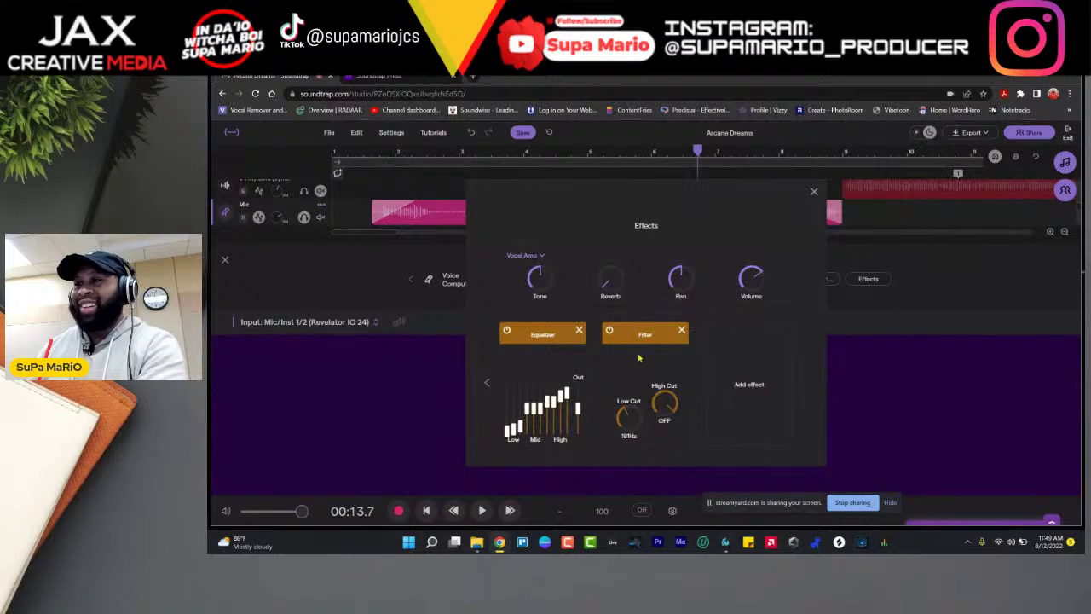
{"action": "left_click", "coordinate": [487, 383]}
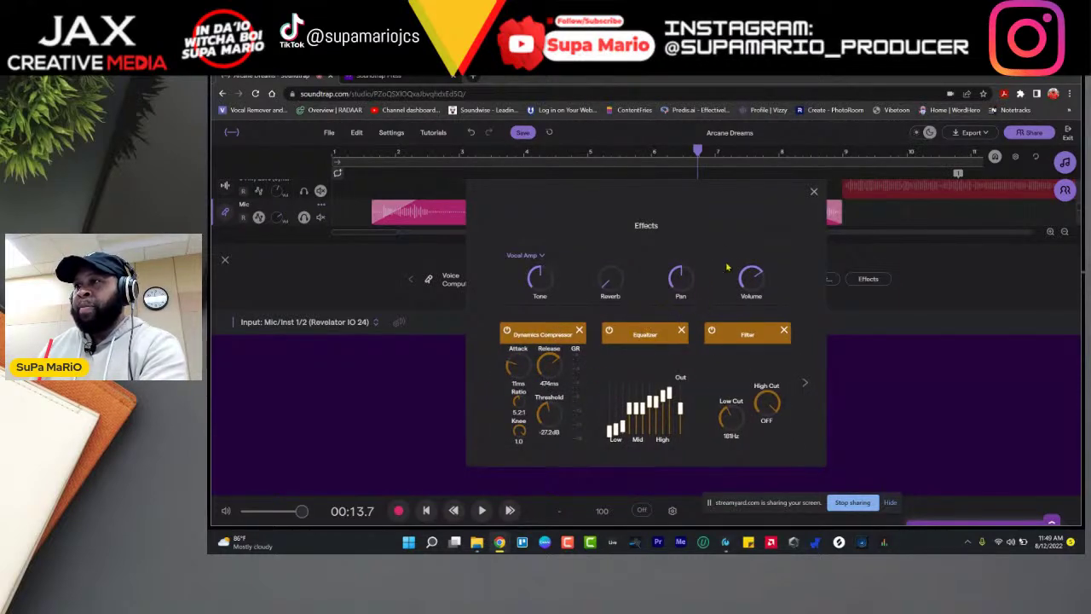
Step: Replay the vocal from 1.2 seconds, raise the Filter's low cut to 203 Hz and stop the playback
{"action": "left_click", "coordinate": [814, 193]}
{"action": "left_click", "coordinate": [366, 157]}
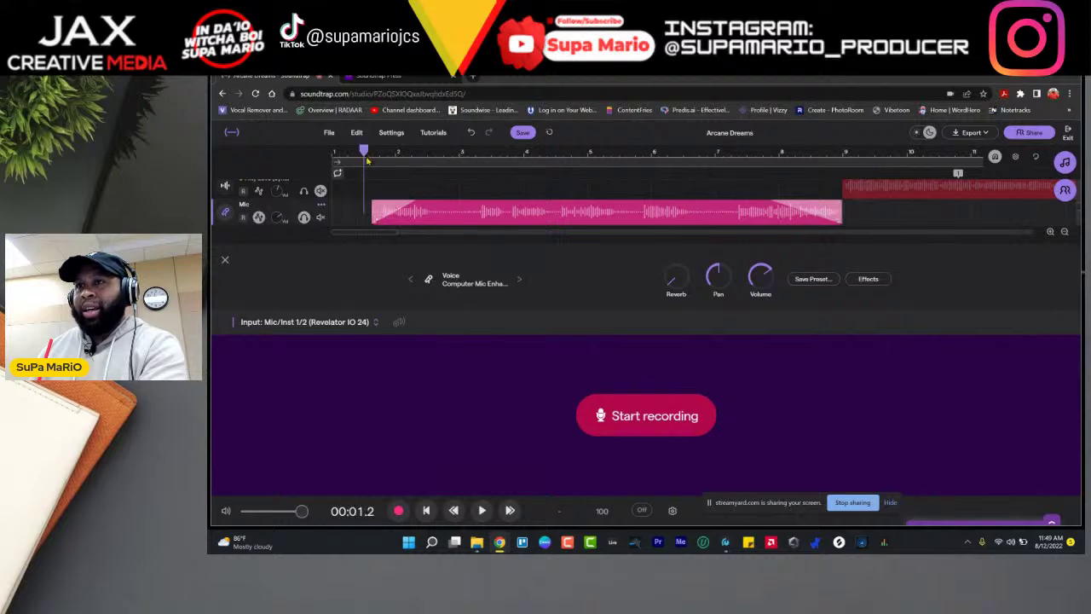
{"action": "key", "text": "space"}
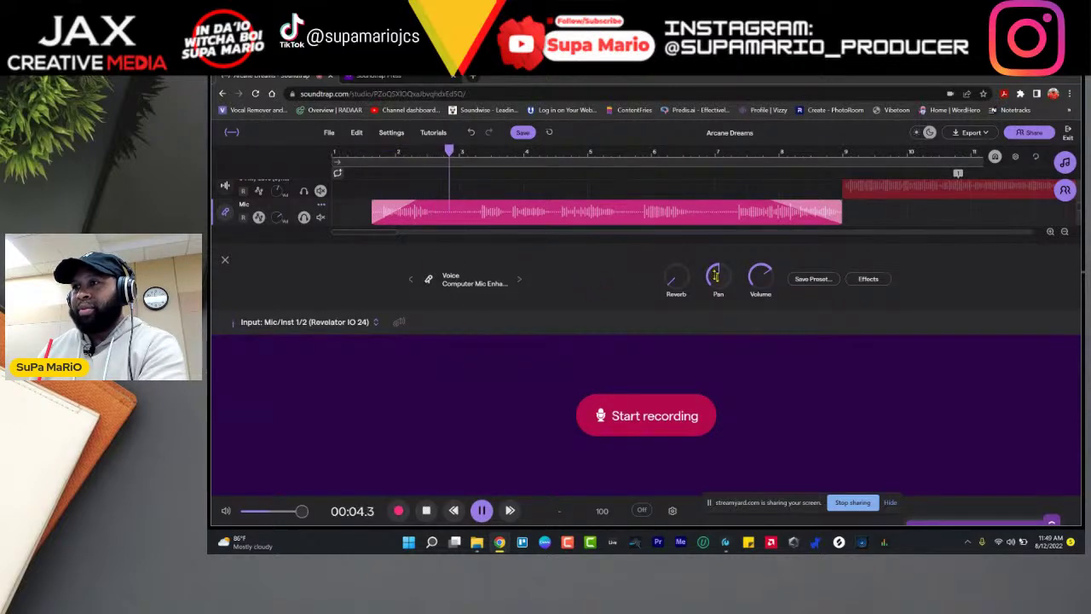
{"action": "left_click", "coordinate": [861, 283]}
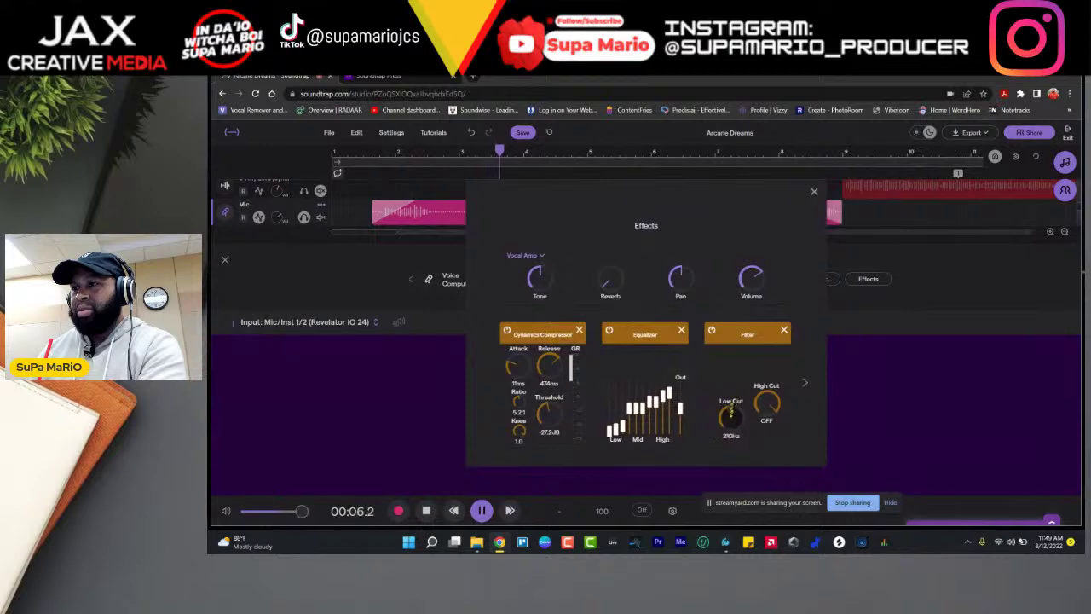
{"action": "left_click_drag", "start_coordinate": [734, 390], "coordinate": [731, 411]}
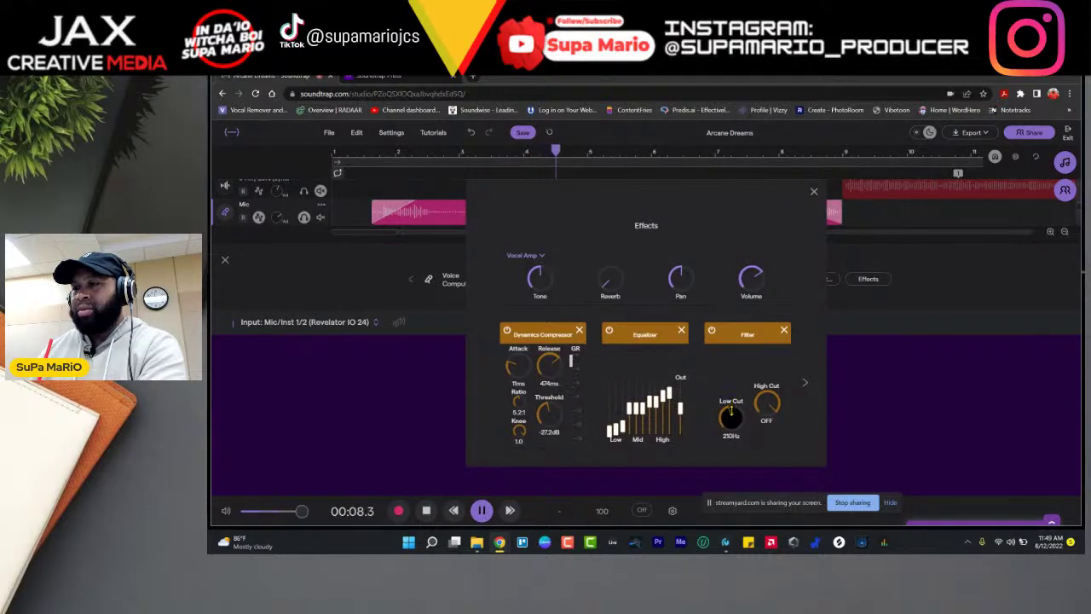
{"action": "key", "text": "space"}
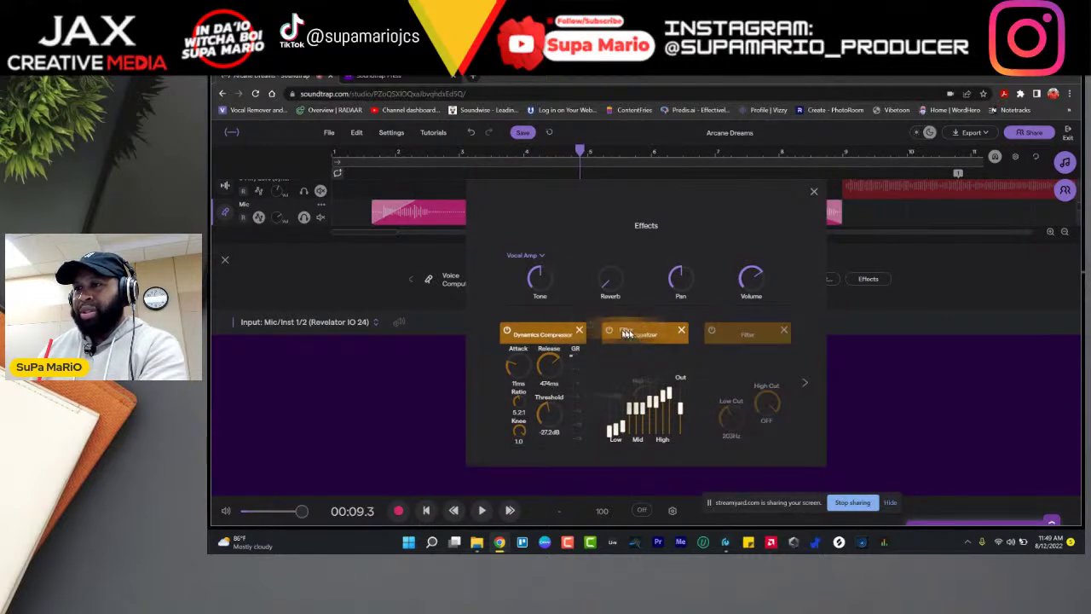
Step: Move the Dynamics Compressor behind the Equalizer and Filter in the effects chain, then close the effects
{"action": "left_click_drag", "start_coordinate": [550, 337], "coordinate": [746, 340]}
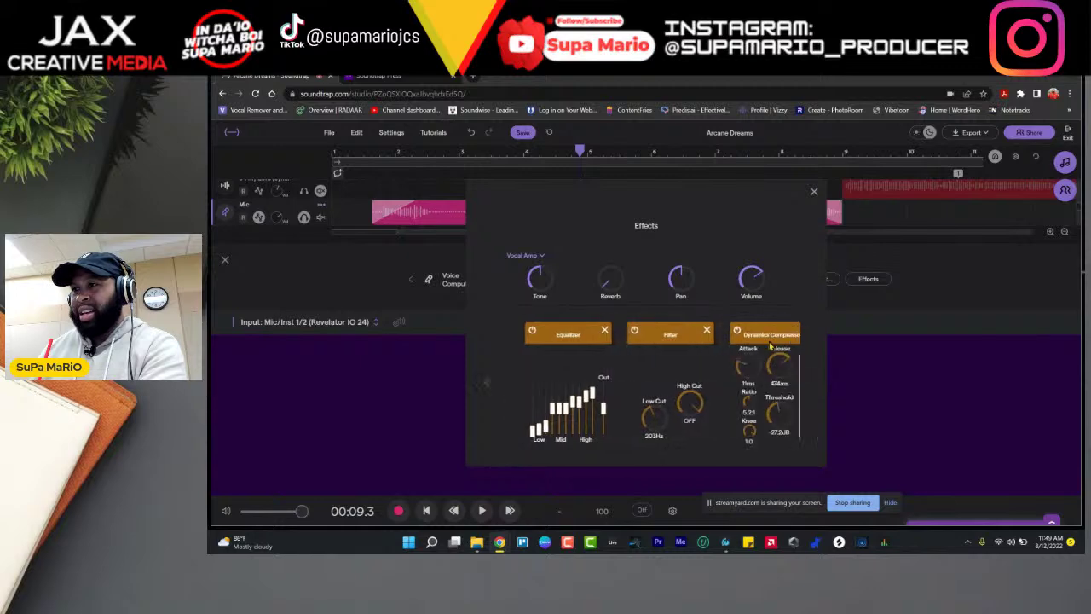
{"action": "left_click", "coordinate": [487, 382]}
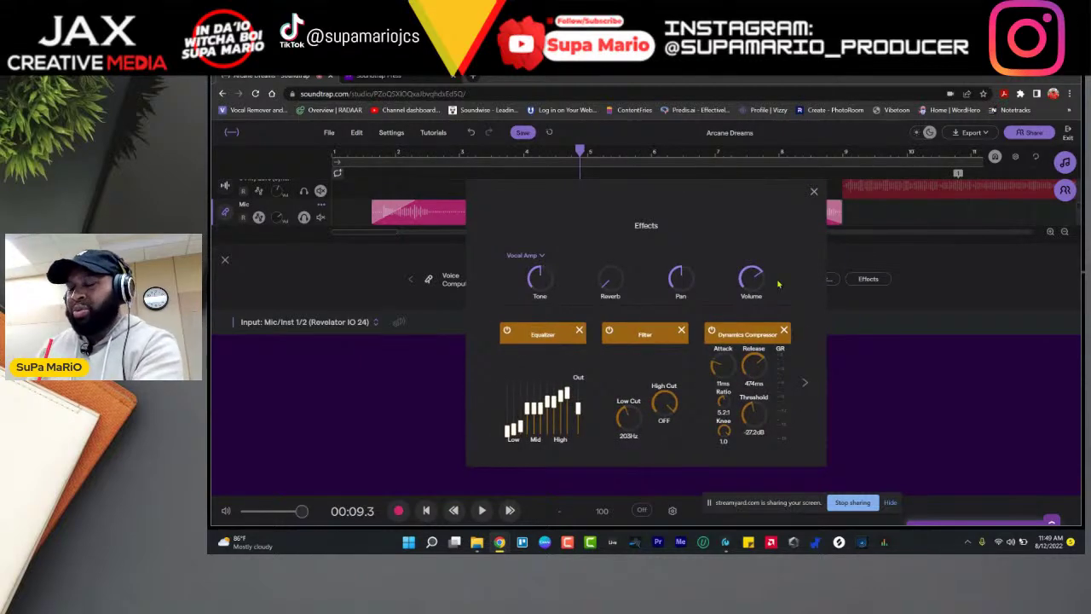
{"action": "left_click", "coordinate": [814, 191]}
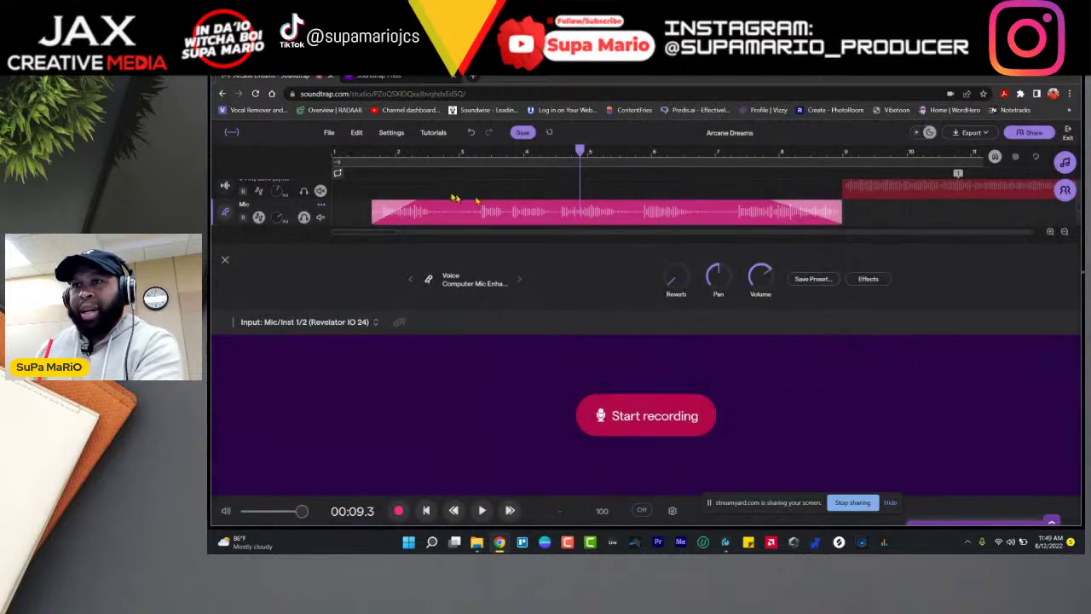
Step: Play from 1.5 seconds with the Mic track unsoloed to hear the processed vocal in the mix, reviewing its effects meanwhile
{"action": "key", "text": "space"}
{"action": "left_click", "coordinate": [369, 160]}
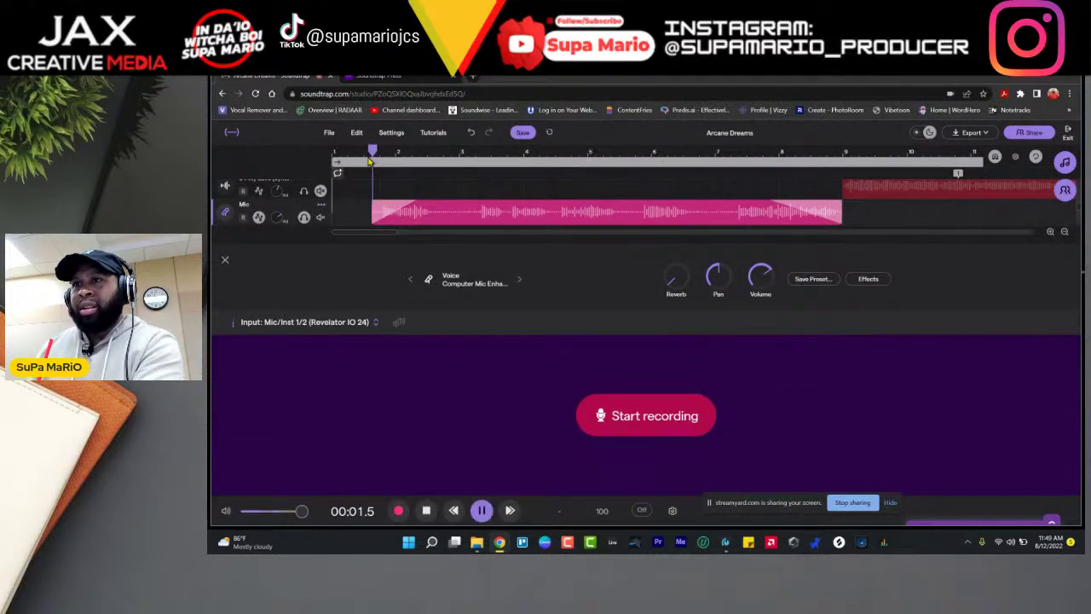
{"action": "left_click", "coordinate": [303, 218]}
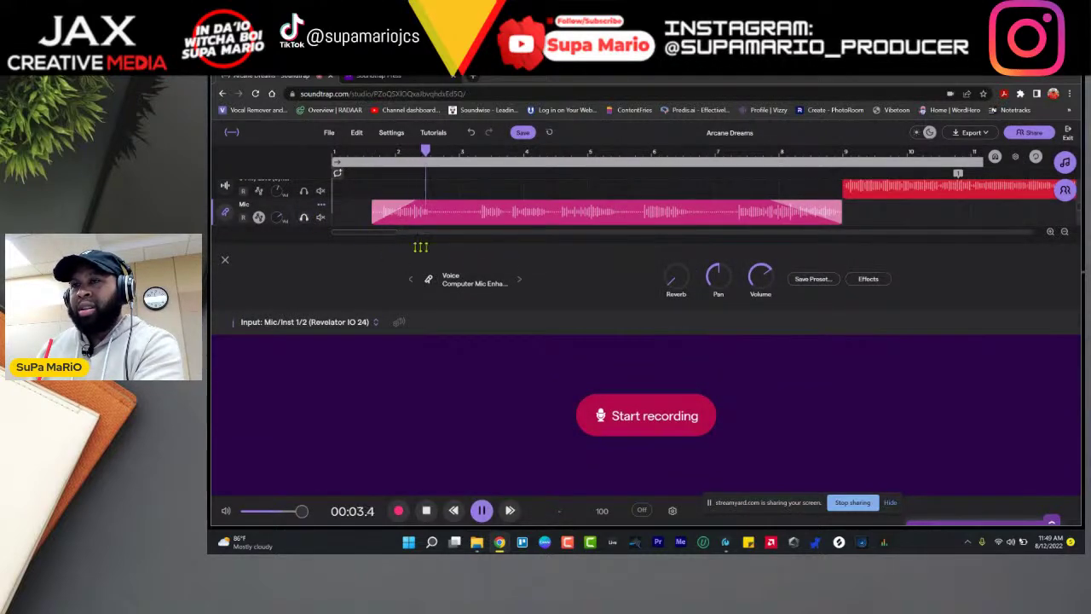
{"action": "left_click", "coordinate": [870, 280]}
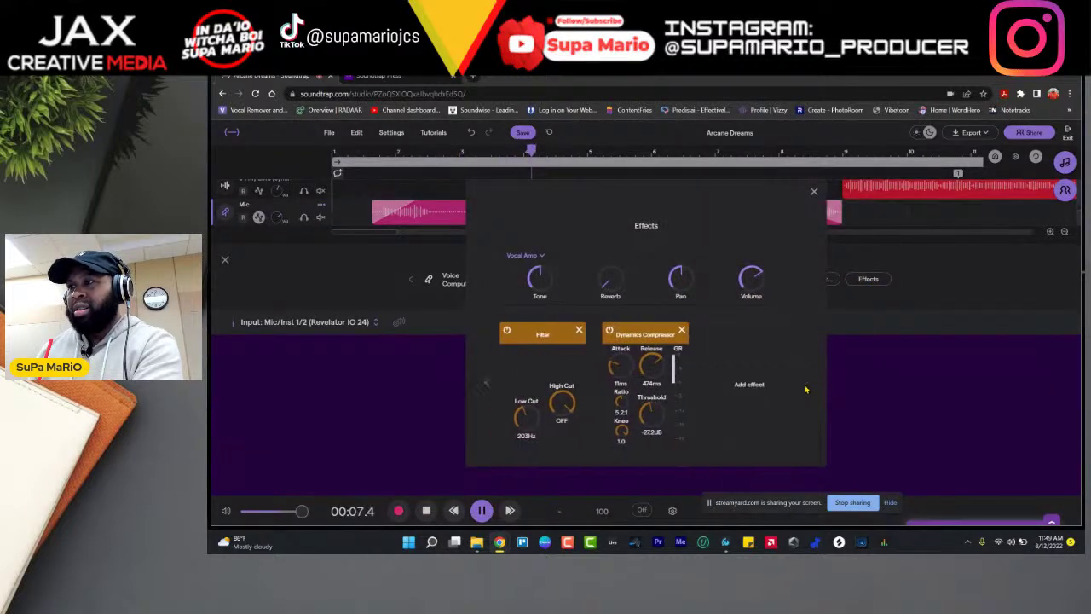
{"action": "left_click", "coordinate": [814, 191]}
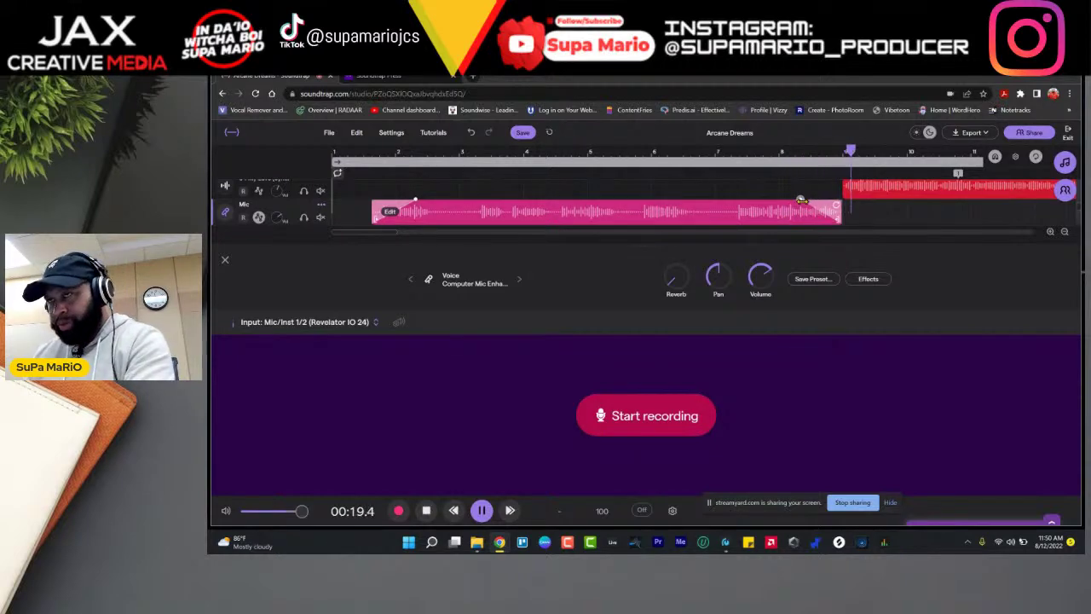
{"action": "key", "text": "space"}
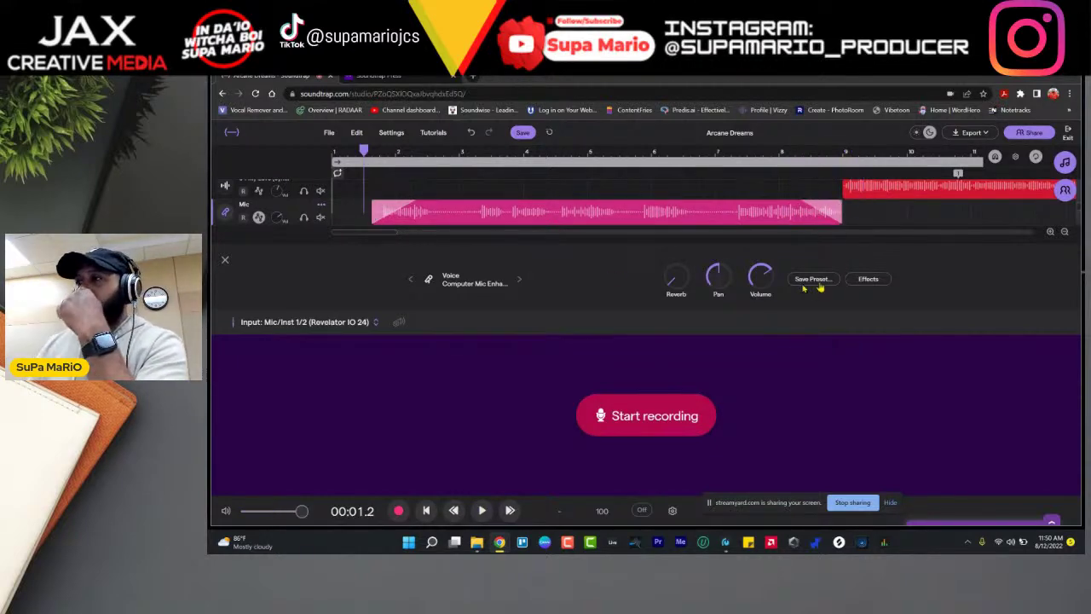
Step: Turn the Mic track's reverb up to its maximum in the effects and close them
{"action": "left_click", "coordinate": [870, 284]}
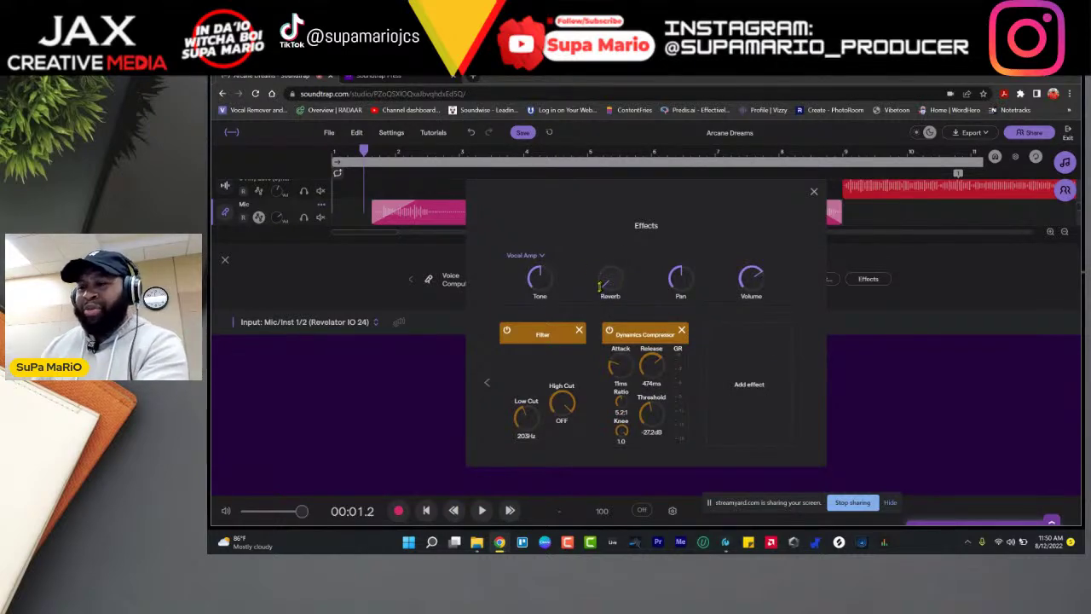
{"action": "left_click_drag", "start_coordinate": [612, 284], "coordinate": [613, 195]}
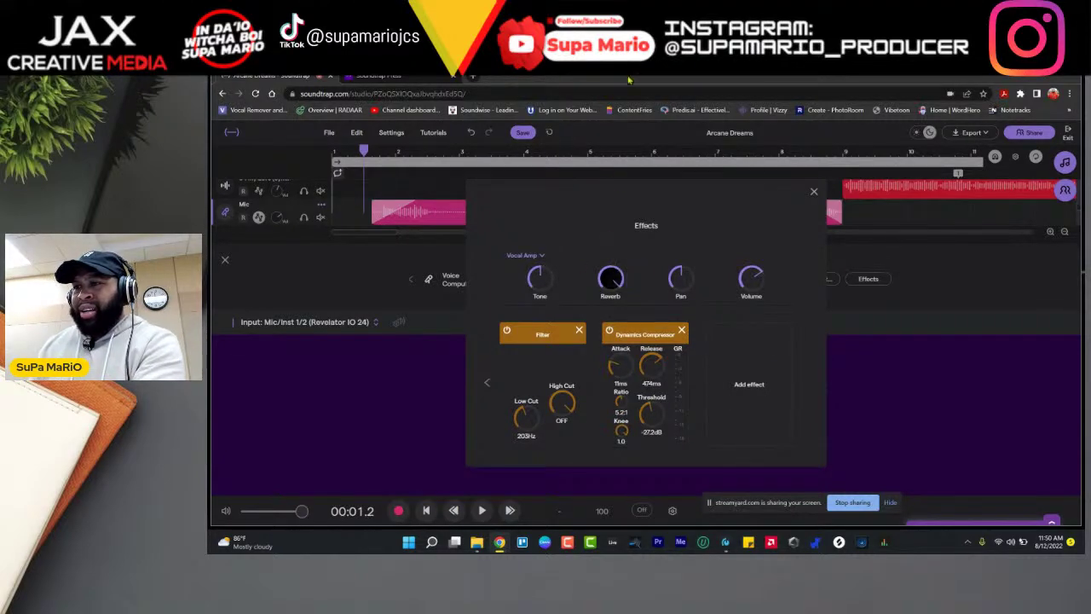
{"action": "left_click", "coordinate": [814, 193]}
Step: Solo the Mic track and lower its reverb during playback, then stop and return the playhead to 1.5 seconds
{"action": "key", "text": "space"}
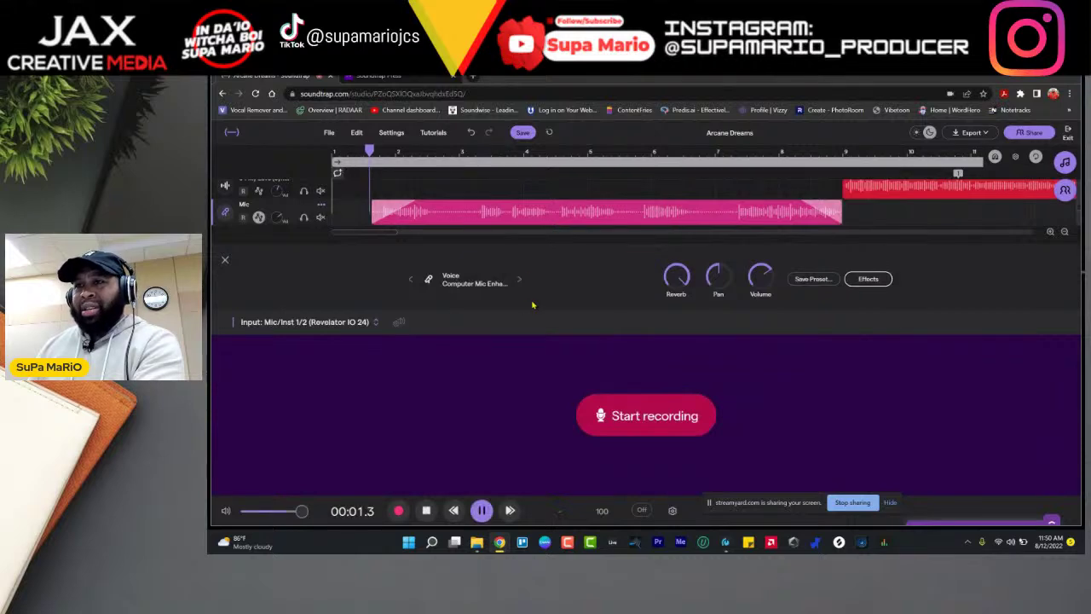
{"action": "left_click", "coordinate": [302, 216]}
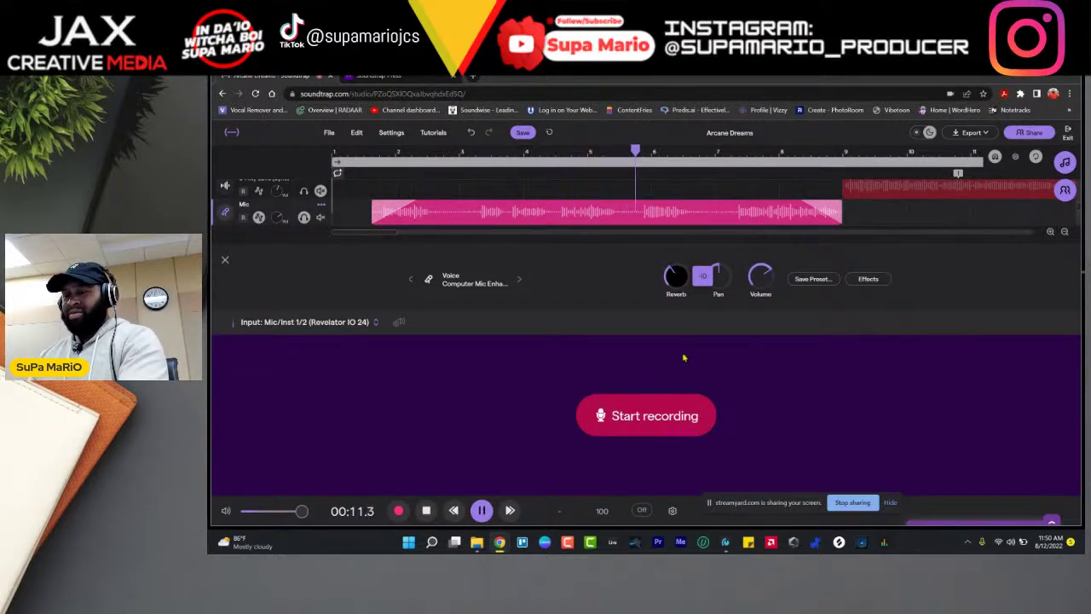
{"action": "key", "text": "space"}
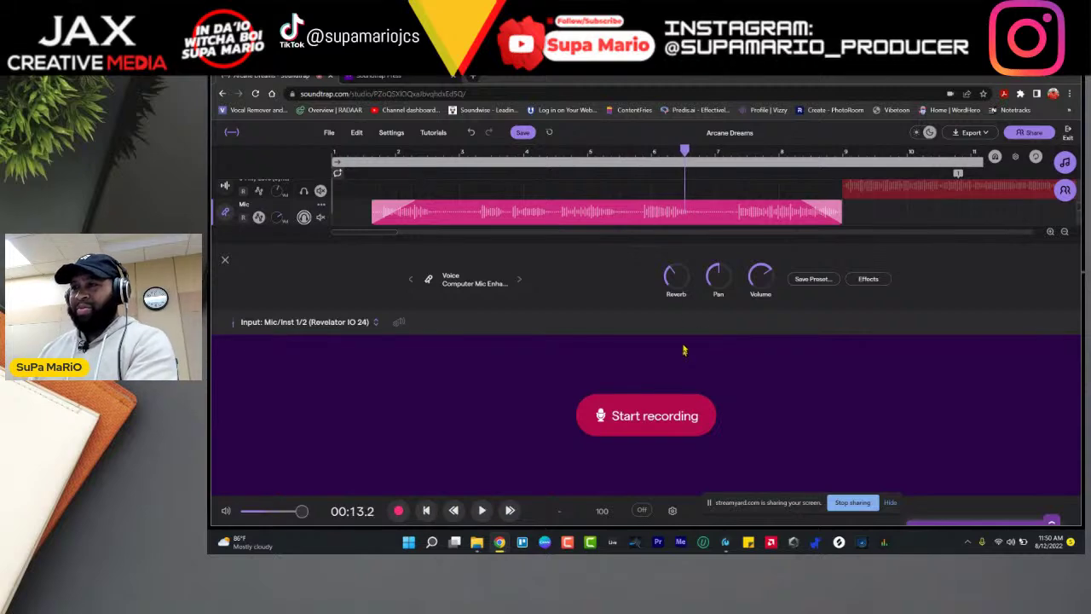
{"action": "left_click", "coordinate": [372, 154]}
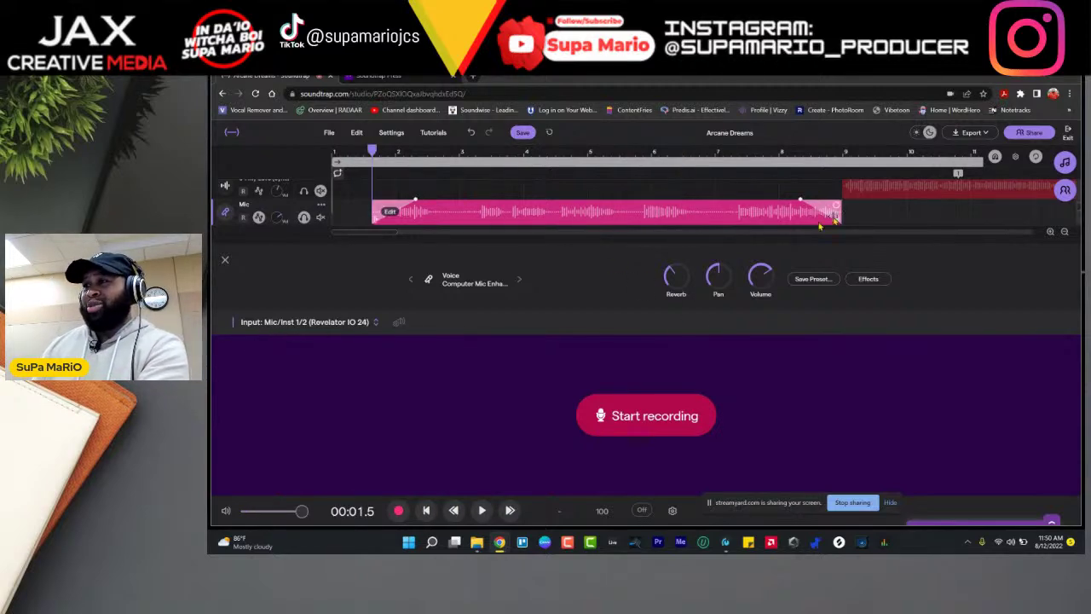
Step: Unsolo the Mic track and play the full mix from 1.5 seconds to hear the vocal with the other tracks, then pause
{"action": "left_click", "coordinate": [225, 262]}
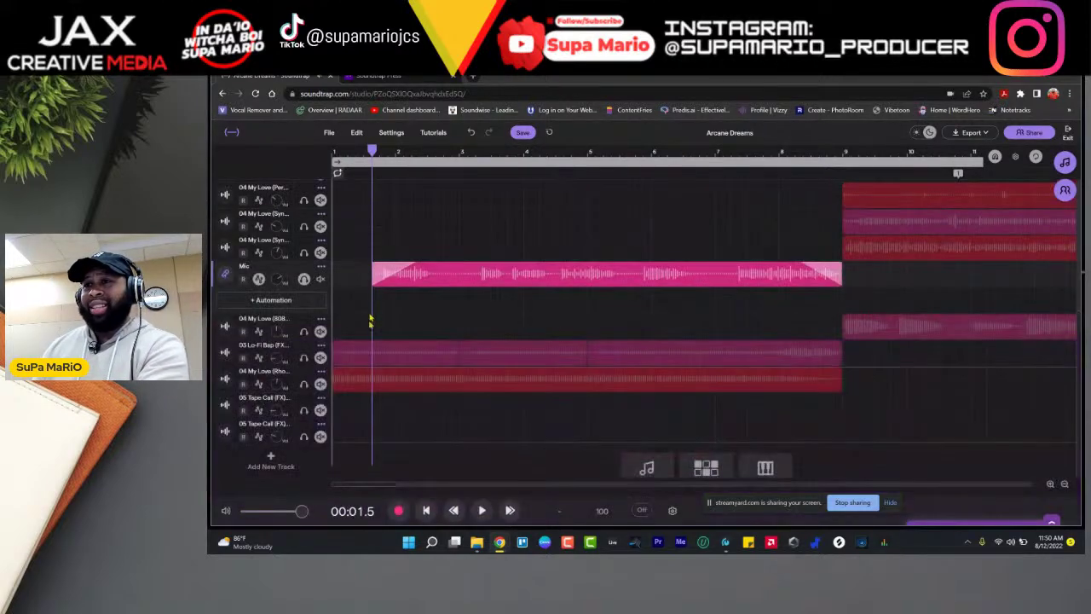
{"action": "left_click", "coordinate": [302, 279]}
{"action": "key", "text": "space"}
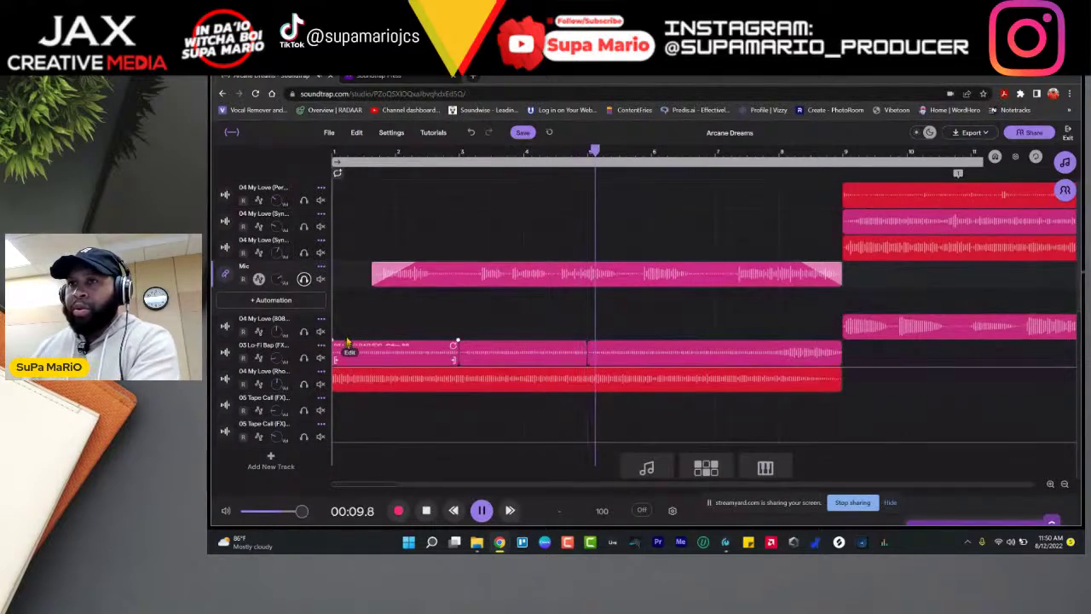
{"action": "key", "text": "space"}
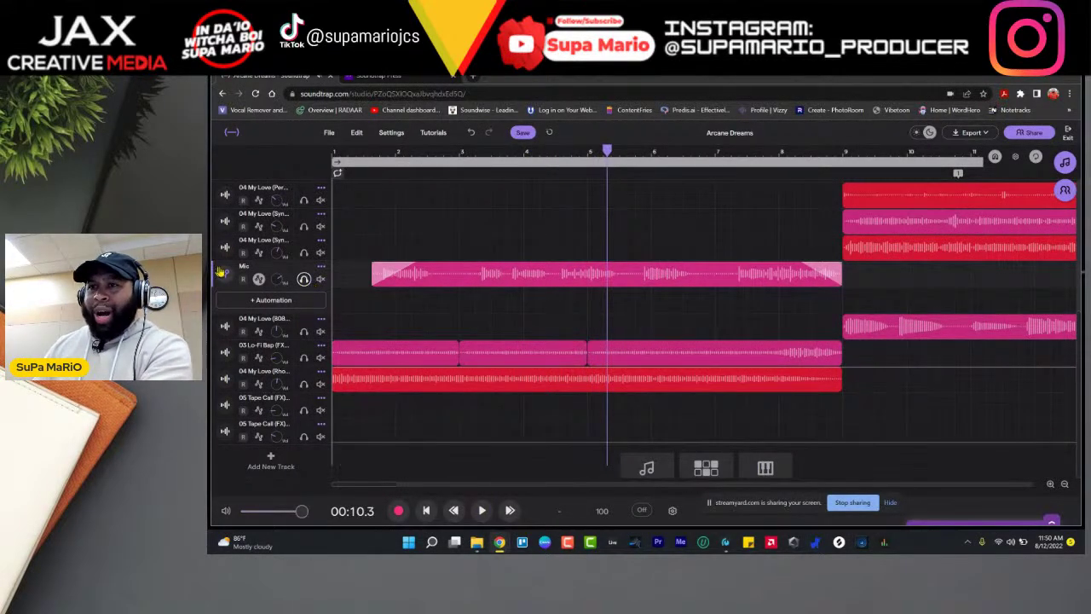
Step: Play the mix from 1.2 seconds while raising the Mic track's reverb well above halfway, then pause
{"action": "left_click", "coordinate": [222, 272]}
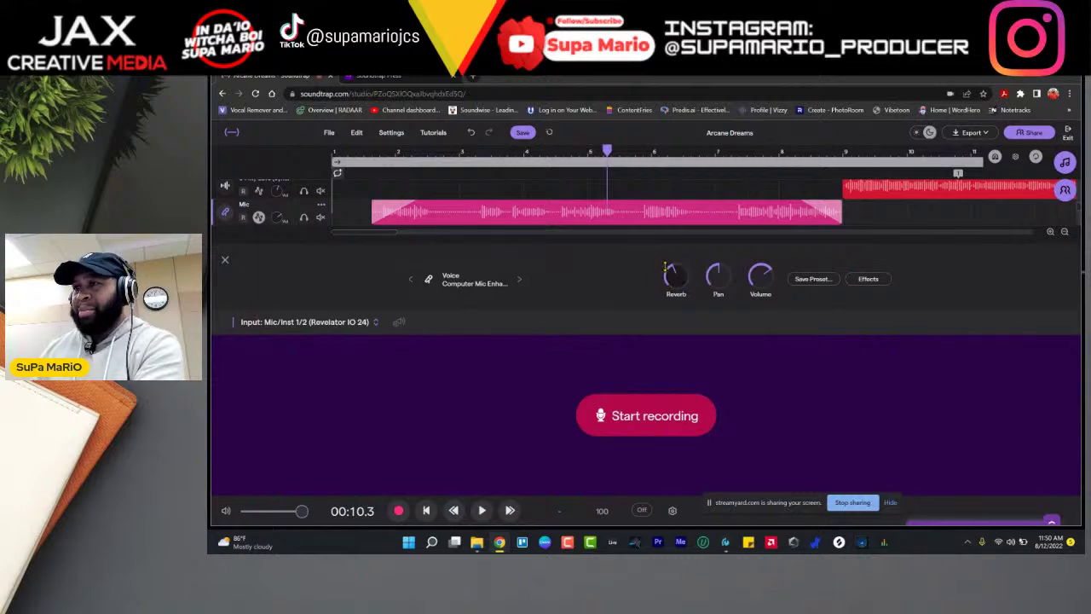
{"action": "left_click", "coordinate": [366, 153]}
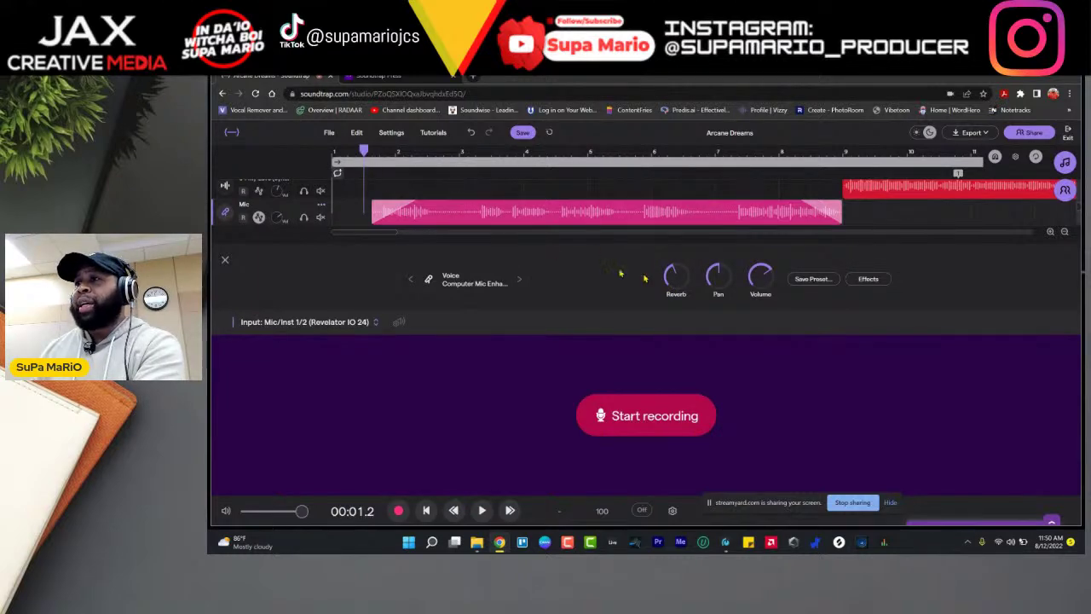
{"action": "key", "text": "space"}
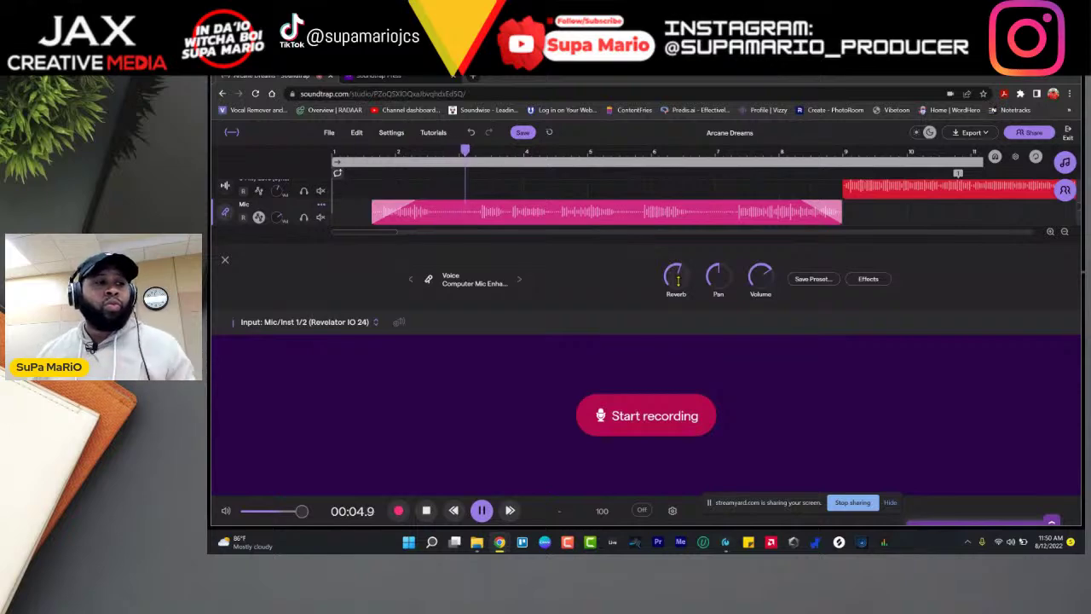
{"action": "left_click_drag", "start_coordinate": [684, 277], "coordinate": [686, 263]}
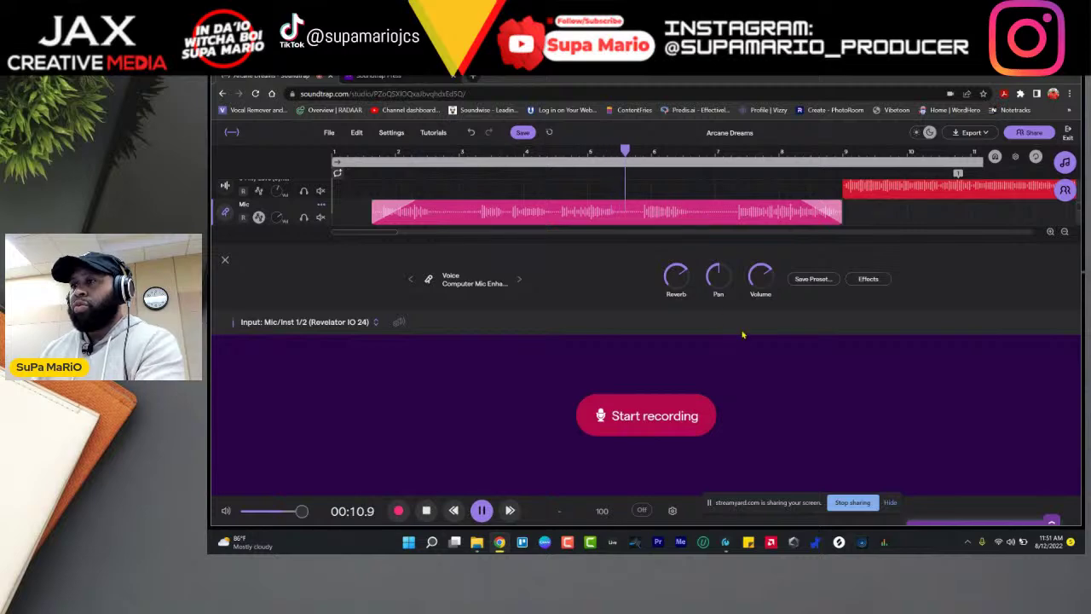
{"action": "mouse_move", "coordinate": [679, 276]}
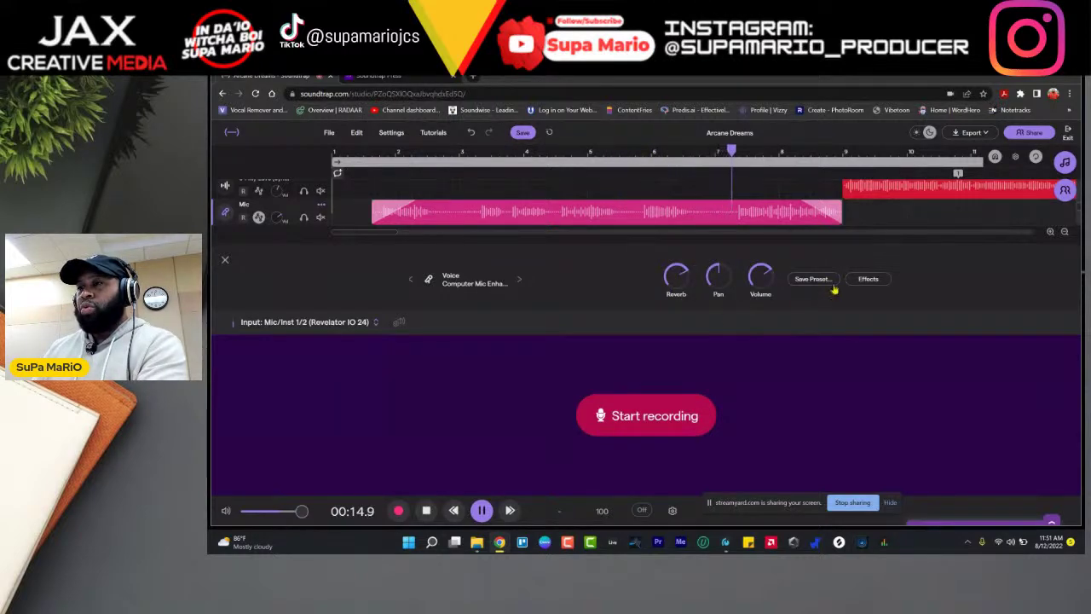
{"action": "key", "text": "space"}
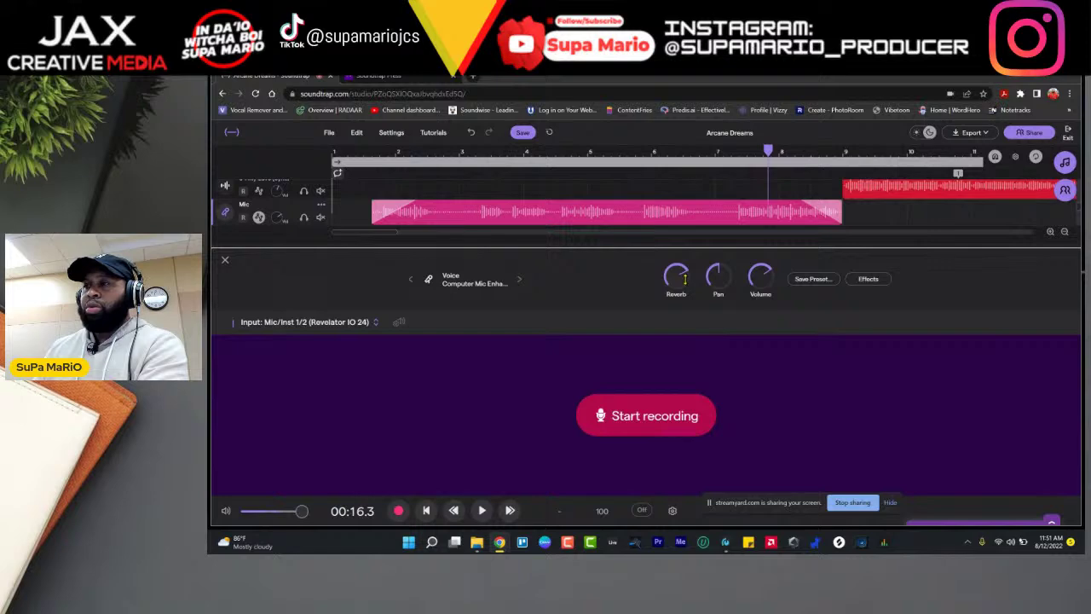
Step: Turn the Mic track's built-in reverb fully down and add a Room effect set to Rich Plate behind the Dynamics Compressor
{"action": "left_click", "coordinate": [869, 278]}
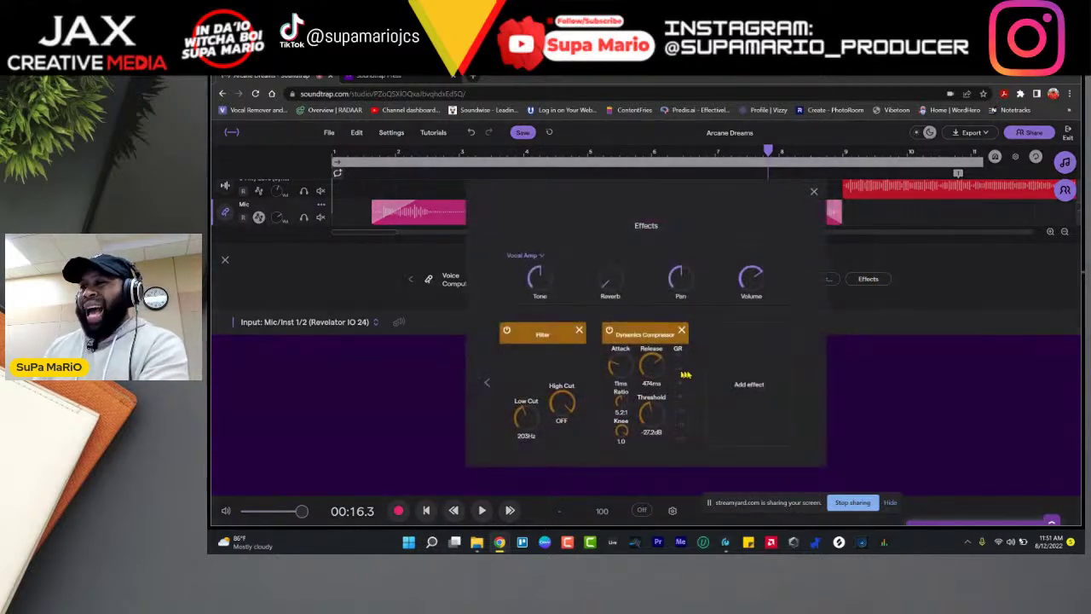
{"action": "left_click", "coordinate": [750, 386]}
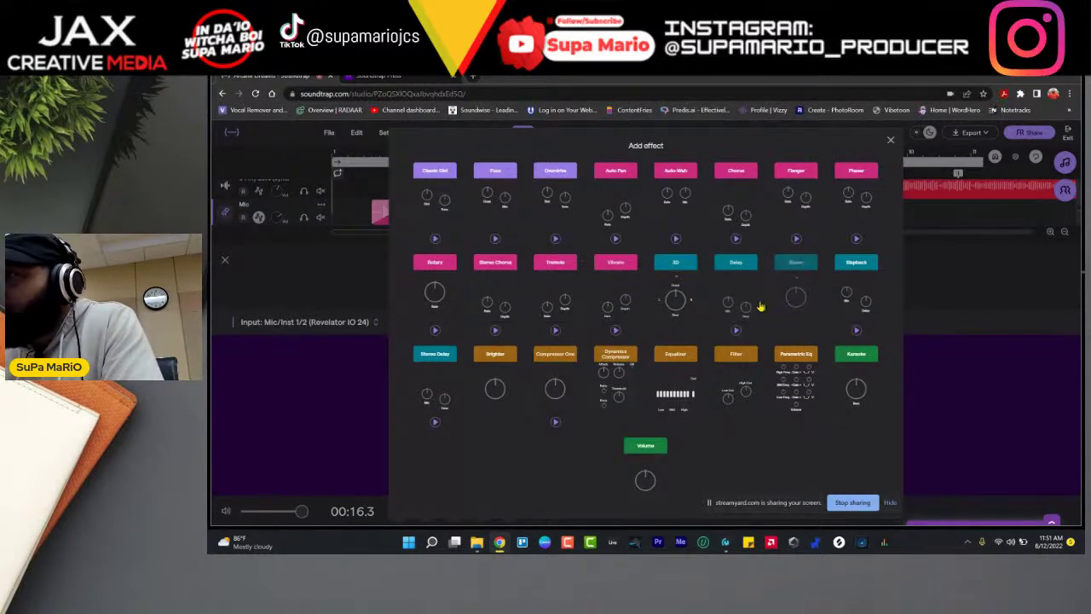
{"action": "left_click", "coordinate": [793, 298]}
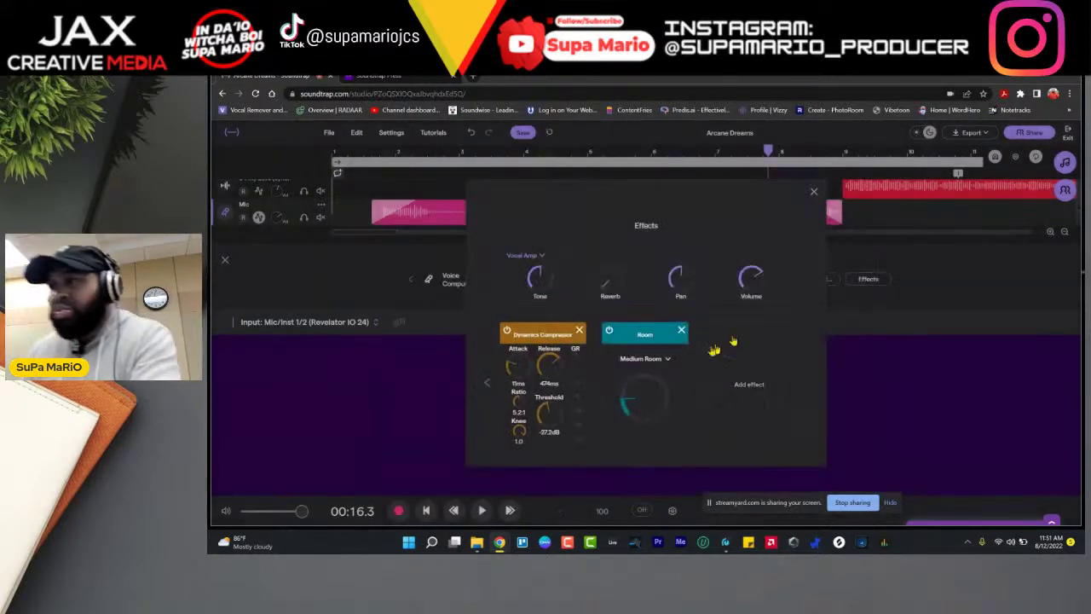
{"action": "left_click", "coordinate": [664, 371]}
{"action": "left_click", "coordinate": [661, 445]}
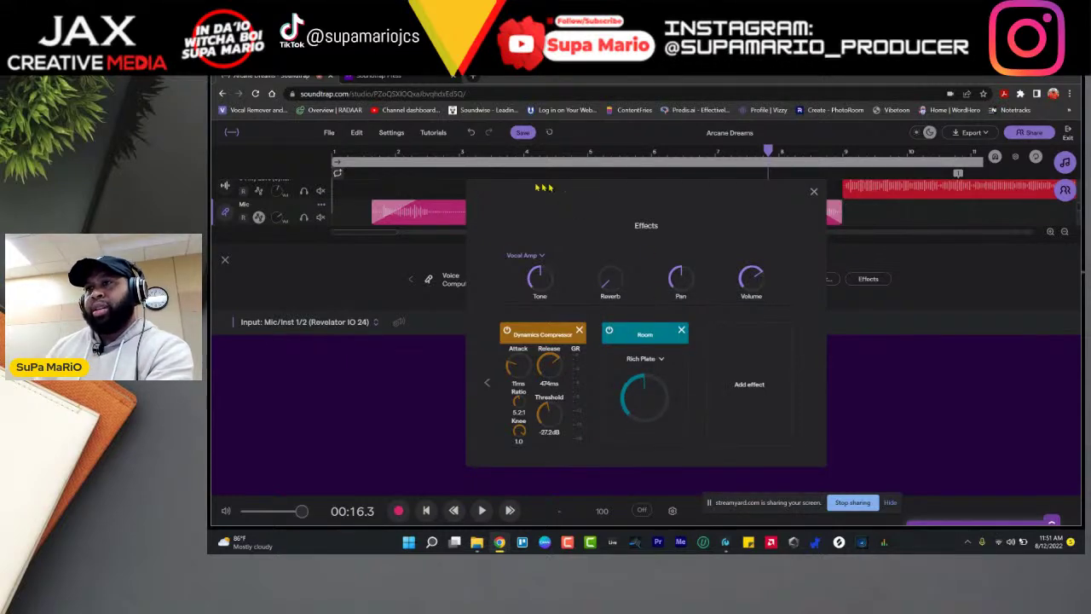
Step: Play from 0.9 seconds and raise the Rich Plate amount of the Room effect well above halfway, then pause
{"action": "left_click", "coordinate": [368, 160]}
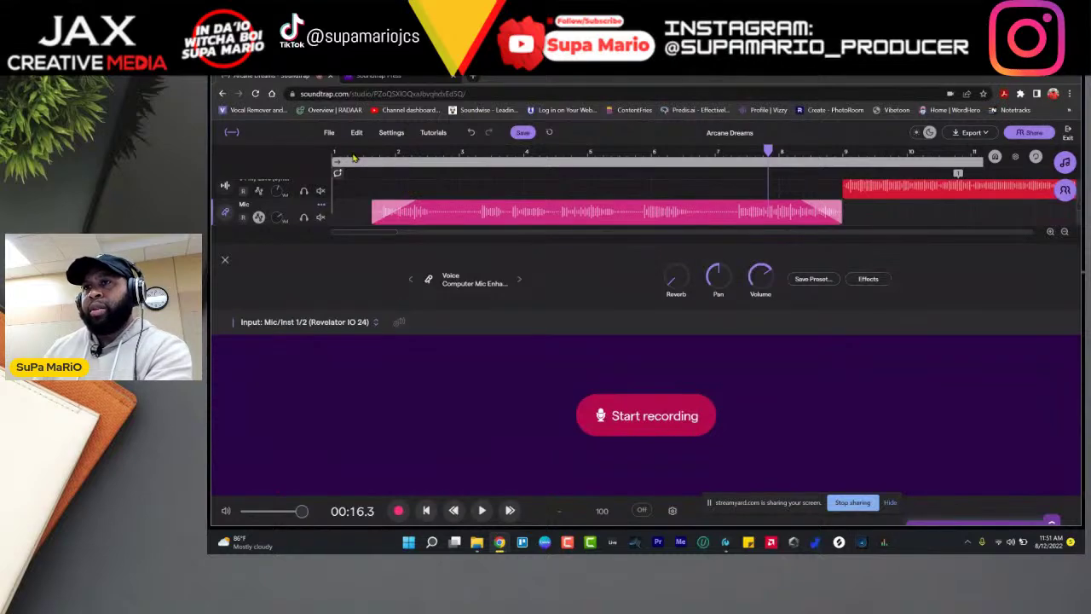
{"action": "left_click", "coordinate": [358, 156]}
{"action": "left_click", "coordinate": [867, 280]}
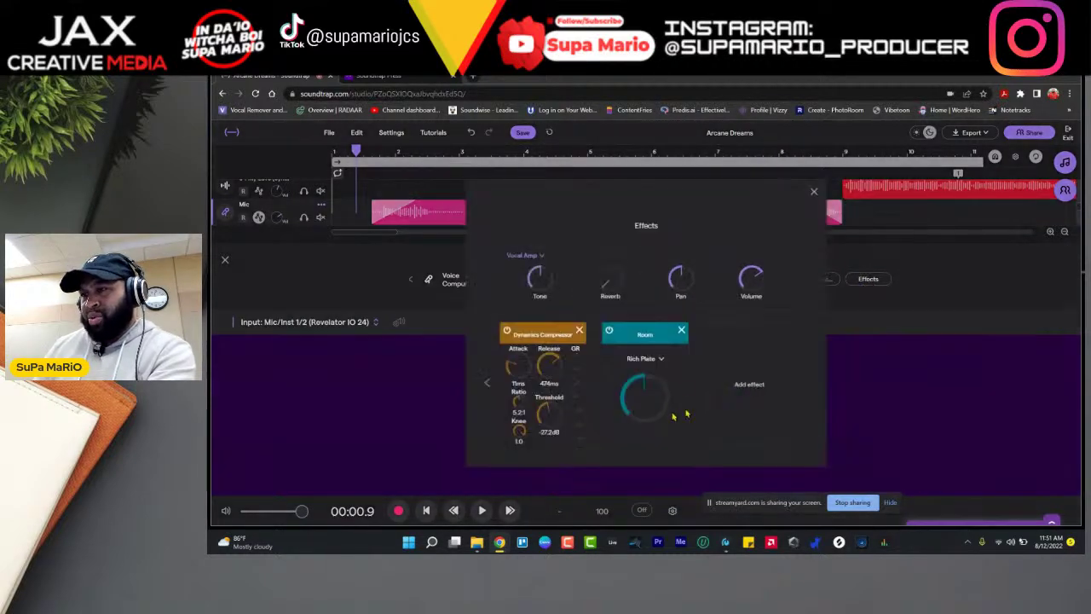
{"action": "mouse_move", "coordinate": [645, 400]}
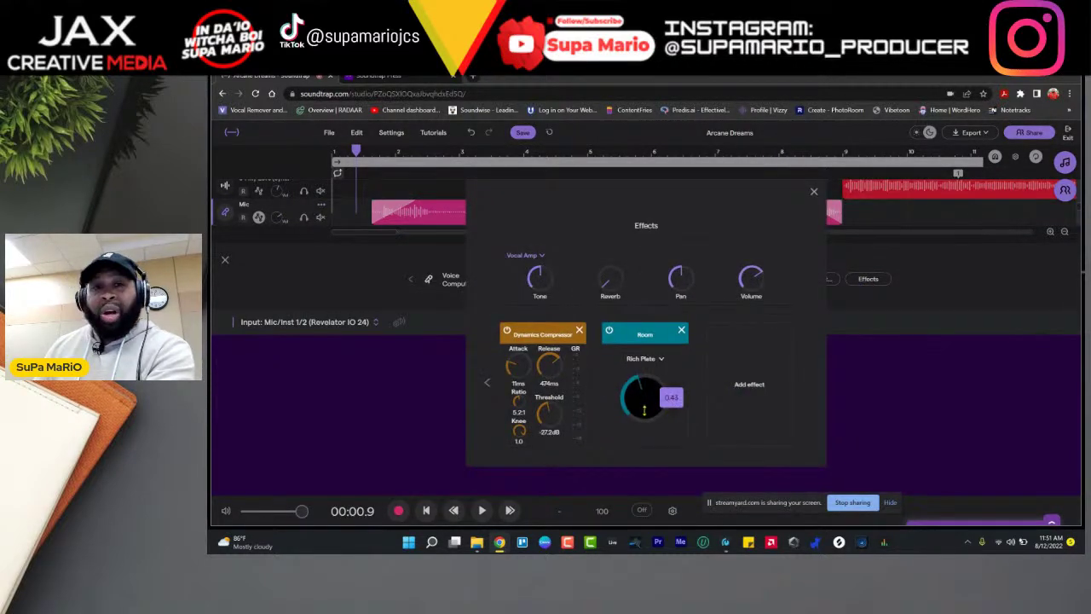
{"action": "key", "text": "space"}
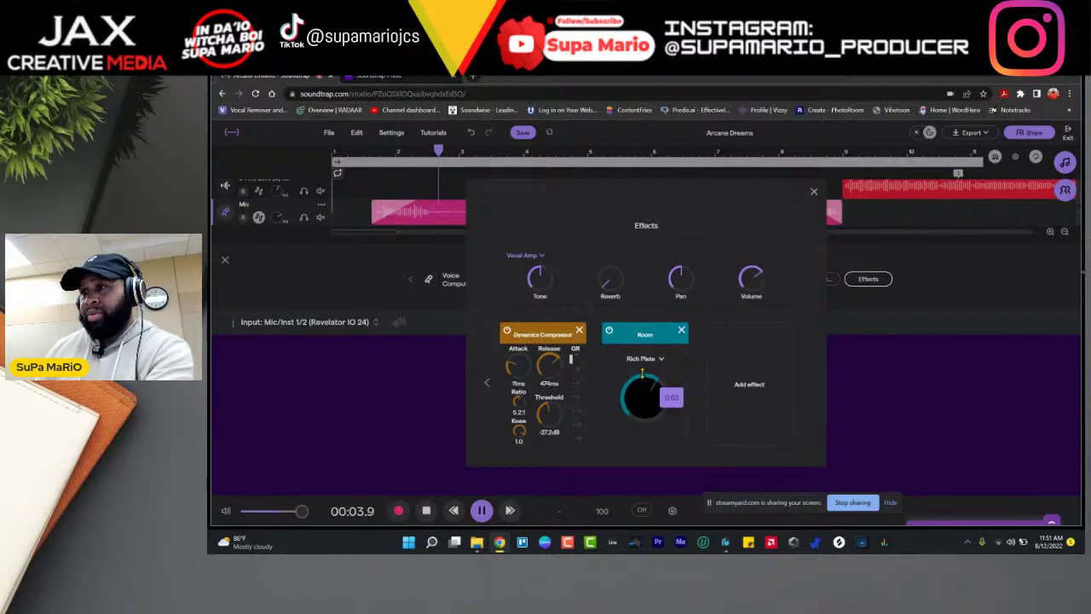
{"action": "left_click_drag", "start_coordinate": [646, 407], "coordinate": [641, 432]}
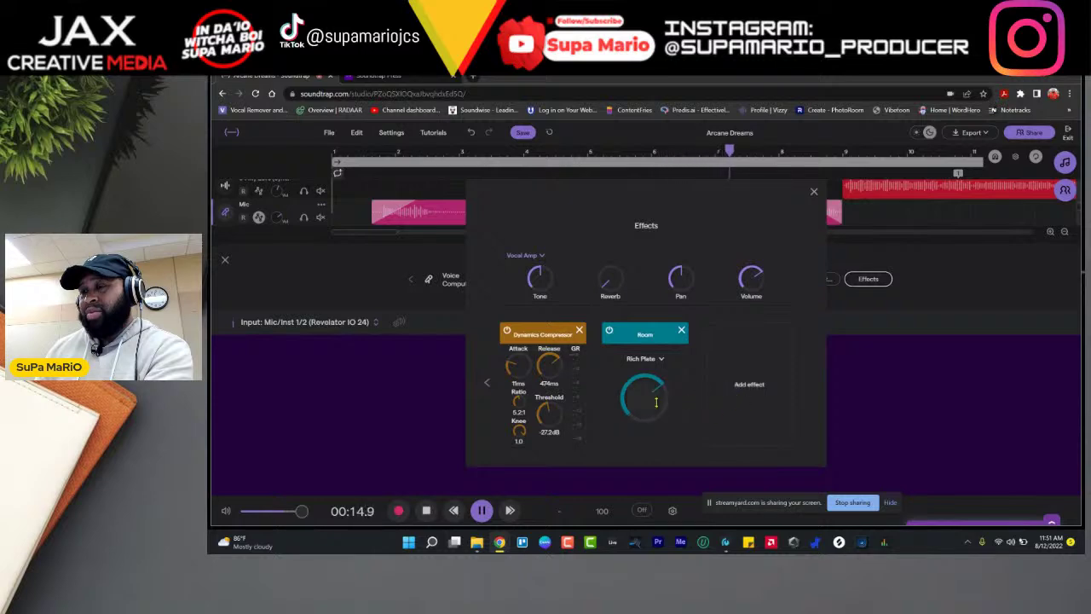
{"action": "left_click_drag", "start_coordinate": [652, 407], "coordinate": [653, 389]}
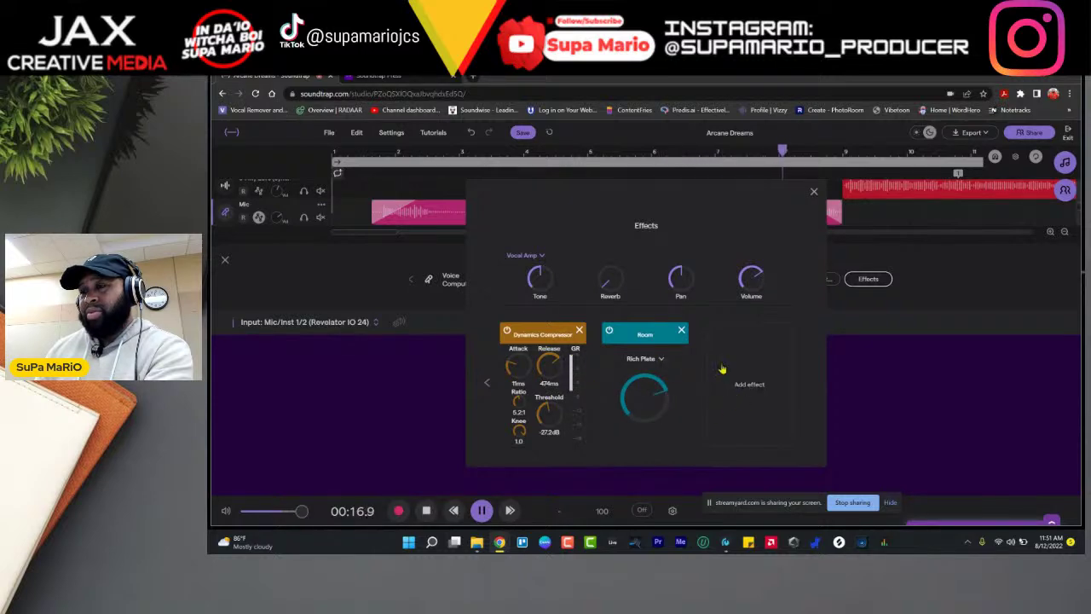
{"action": "key", "text": "space"}
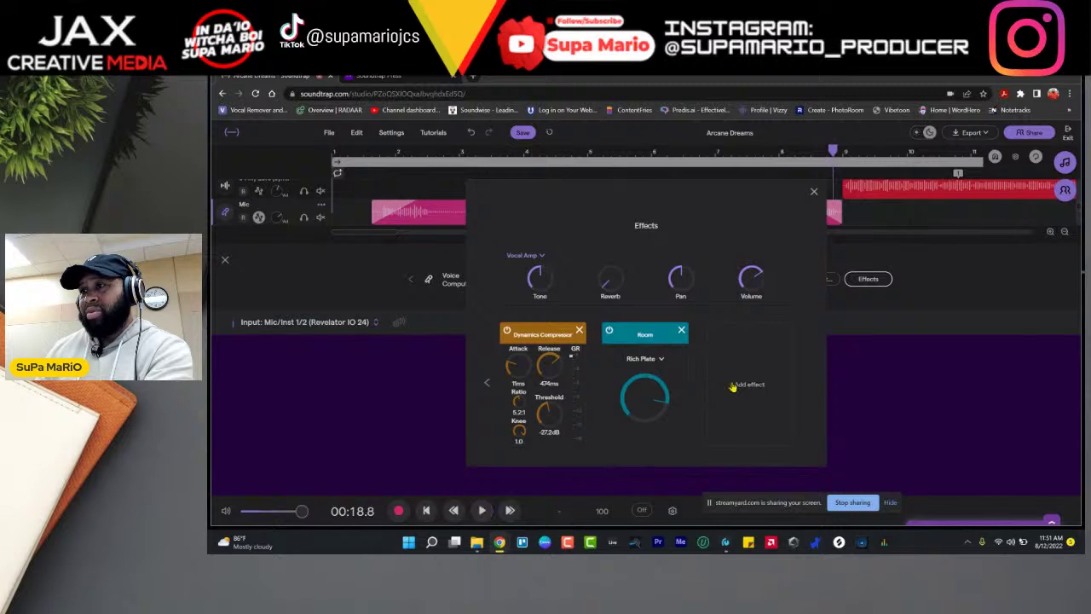
Step: Add a Delay effect behind the Room effect and give it a low Mix and a Time above halfway
{"action": "left_click", "coordinate": [733, 389]}
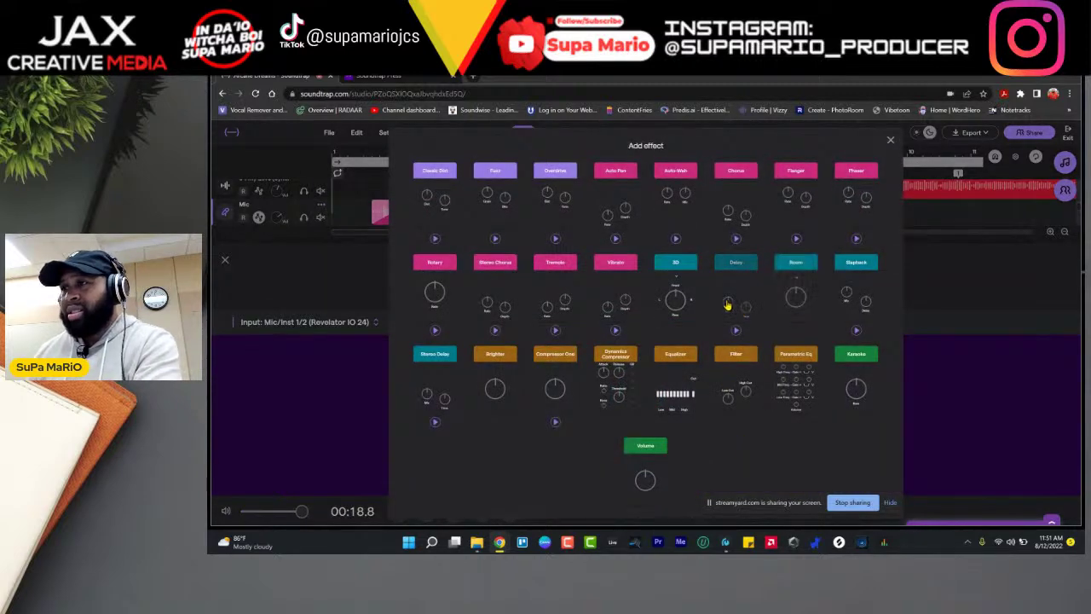
{"action": "left_click", "coordinate": [736, 262]}
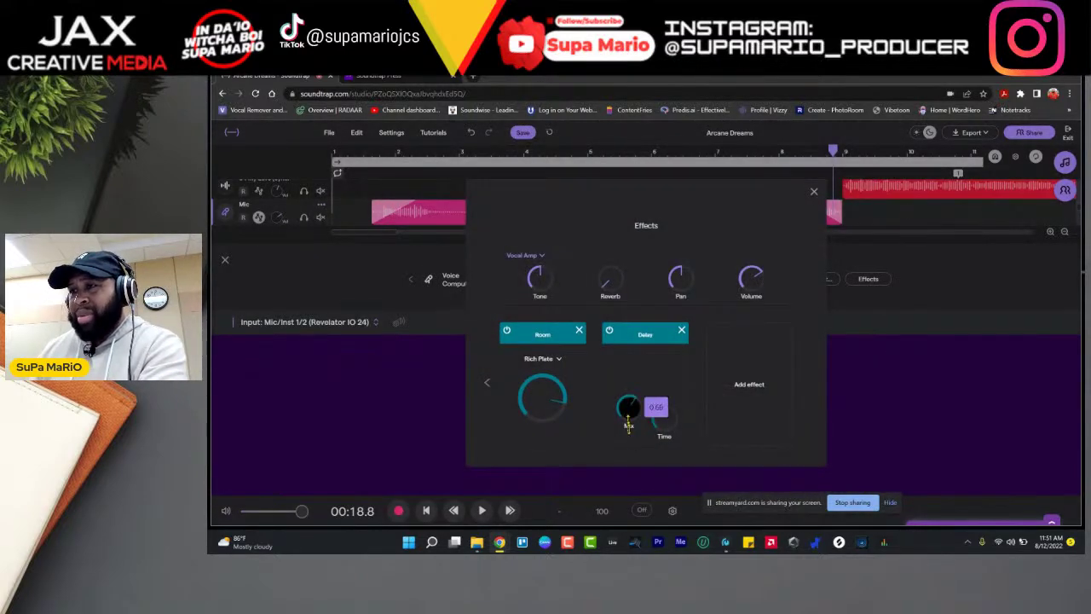
{"action": "mouse_move", "coordinate": [668, 414]}
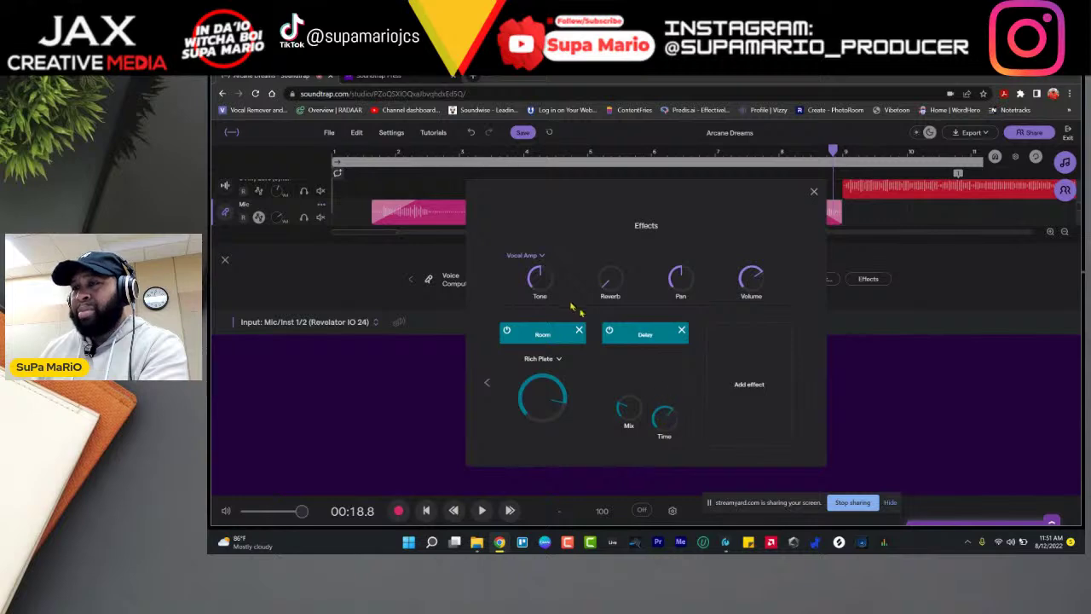
Step: Switch the metronome on and play from 1.5 seconds with the Mic track soloed to hear the delay
{"action": "left_click", "coordinate": [321, 217]}
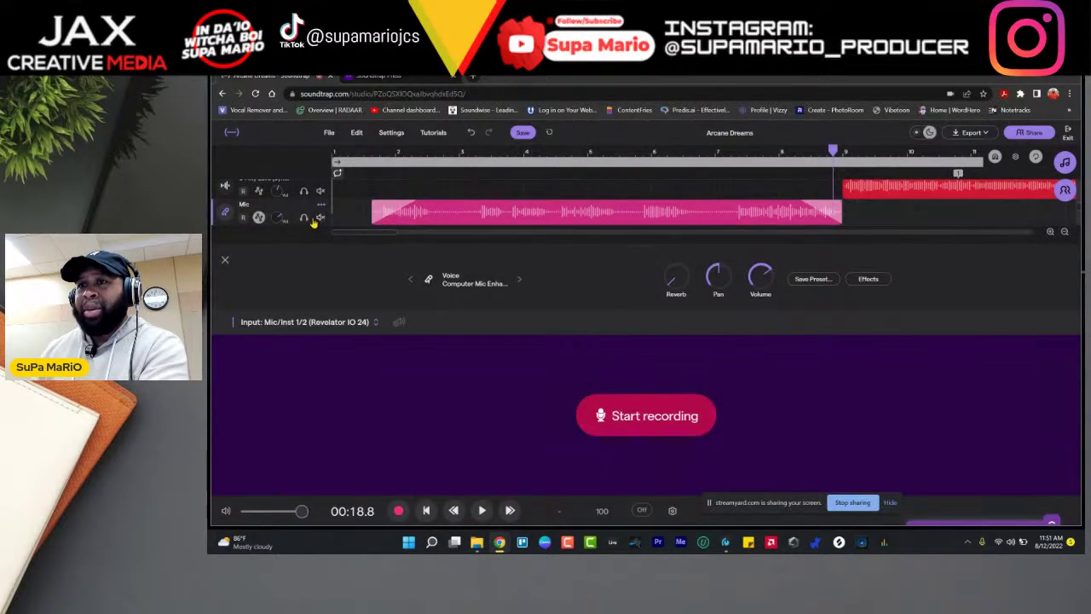
{"action": "left_click", "coordinate": [645, 511]}
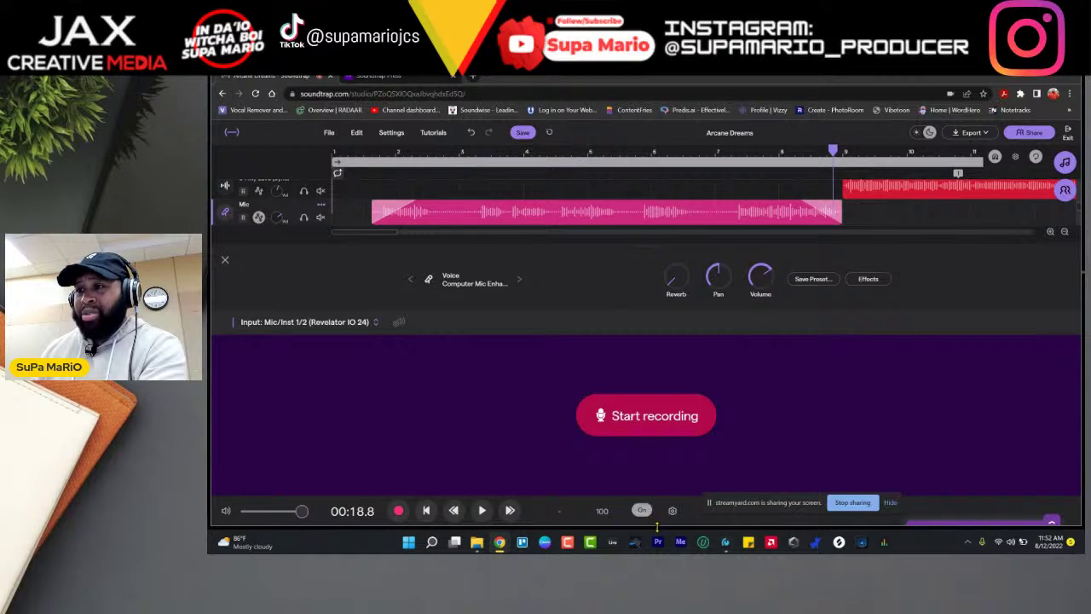
{"action": "left_click", "coordinate": [372, 157]}
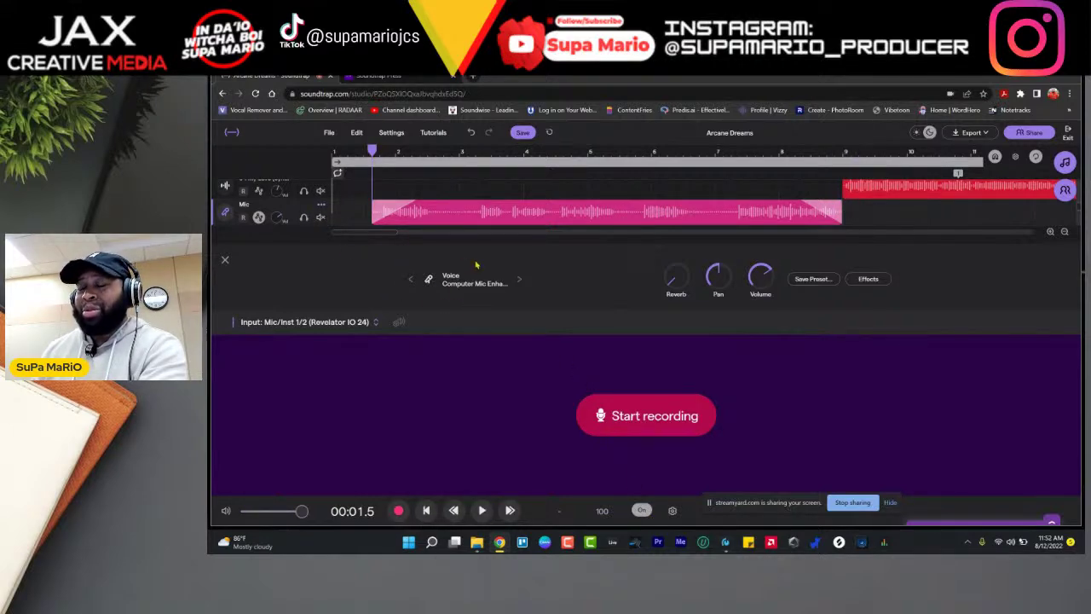
{"action": "key", "text": "space"}
{"action": "left_click", "coordinate": [867, 279]}
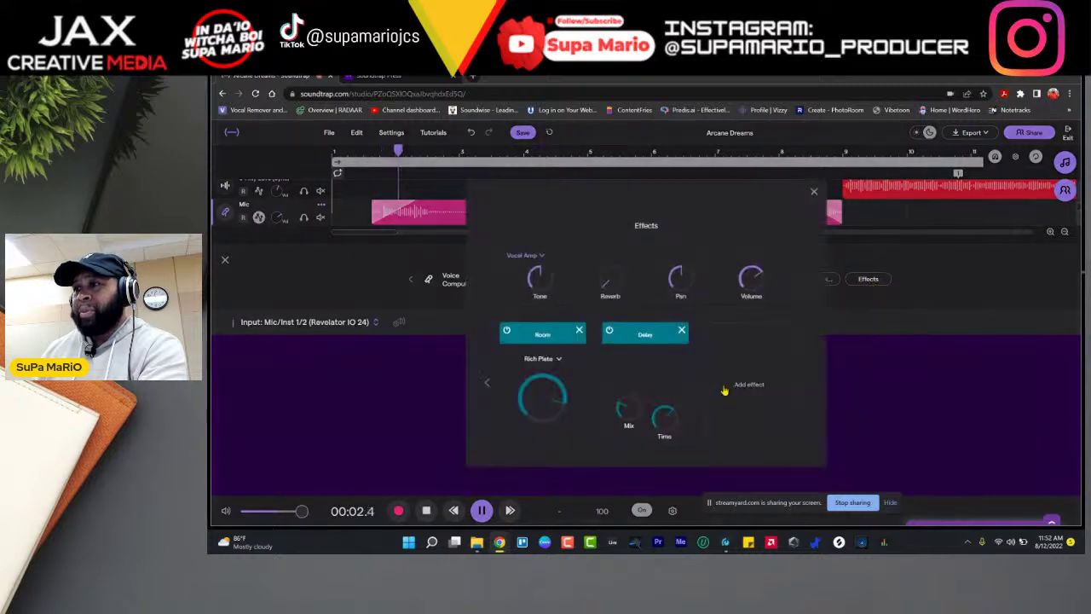
{"action": "left_click", "coordinate": [418, 271]}
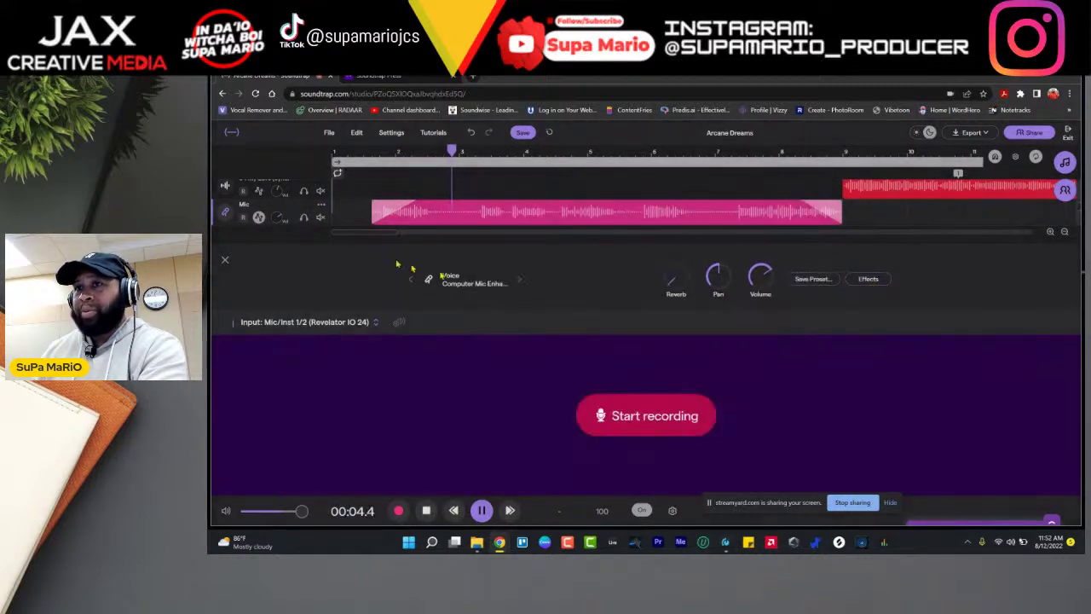
Step: Set the Delay effect's Time to 0.50 and raise its Mix slightly during playback, then pause
{"action": "left_click", "coordinate": [867, 279]}
{"action": "left_click_drag", "start_coordinate": [665, 417], "coordinate": [665, 455]}
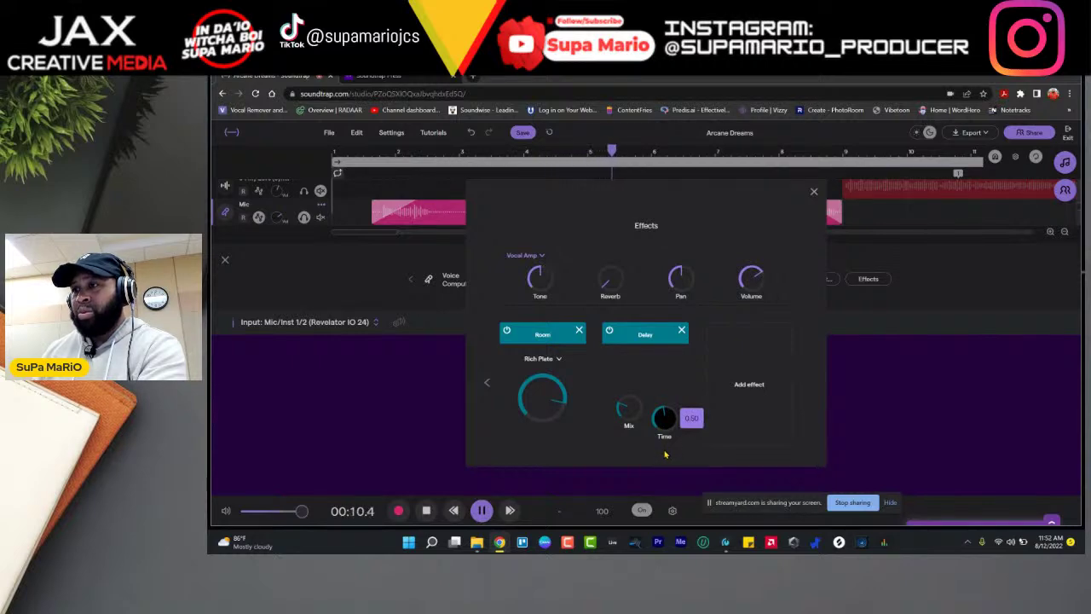
{"action": "left_click_drag", "start_coordinate": [628, 408], "coordinate": [627, 400]}
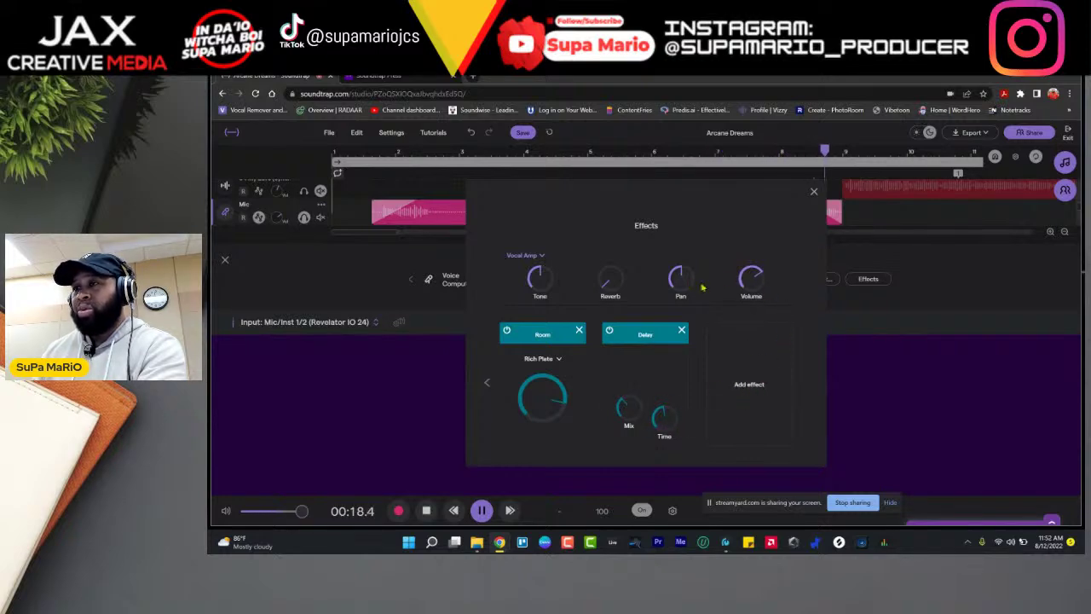
{"action": "key", "text": "space"}
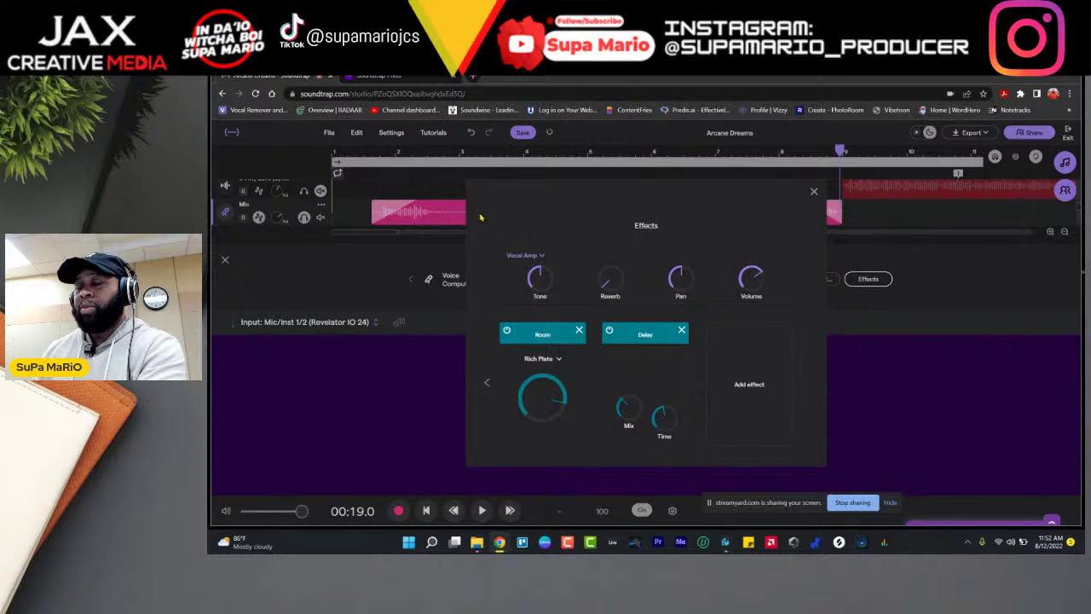
Step: Close the effects, sweep the Mic track's pan right and left during playback from near the start, then pause and recentre the pan
{"action": "left_click", "coordinate": [372, 180]}
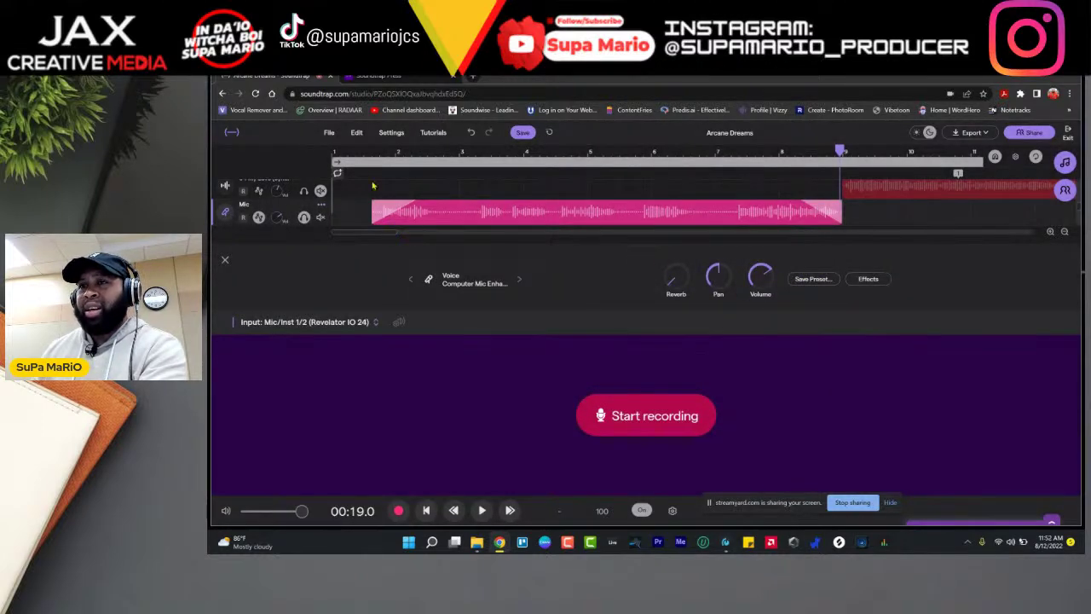
{"action": "left_click", "coordinate": [356, 151]}
{"action": "key", "text": "space"}
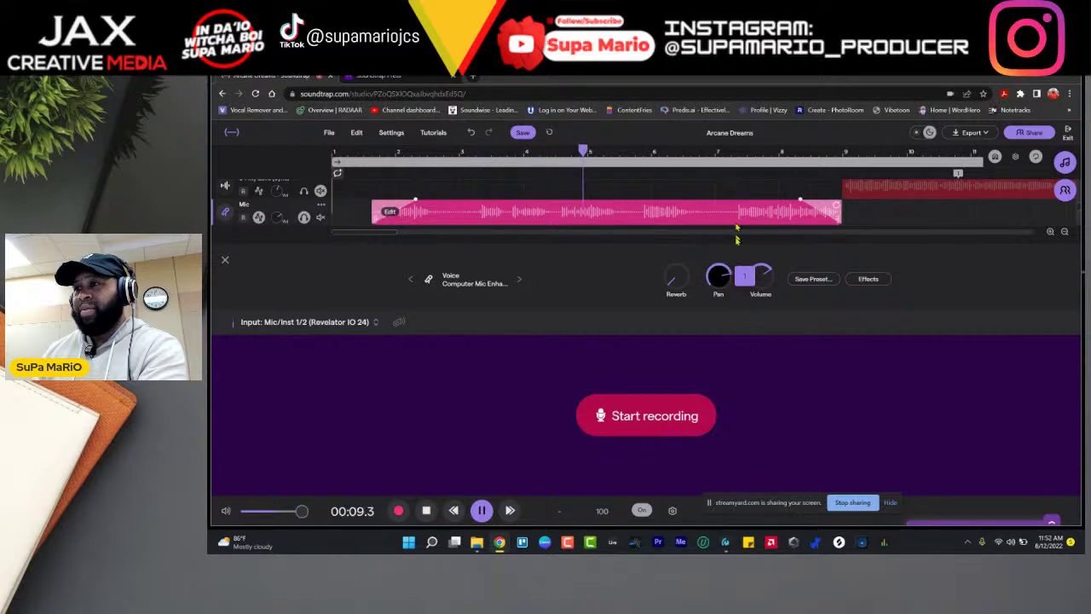
{"action": "key", "text": "space"}
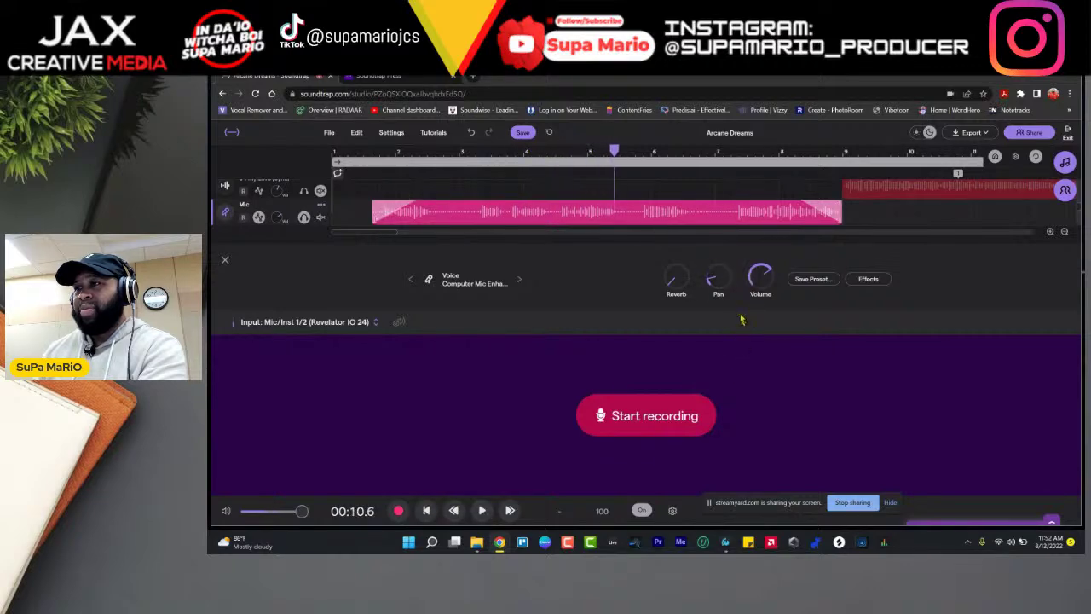
{"action": "left_click", "coordinate": [719, 276]}
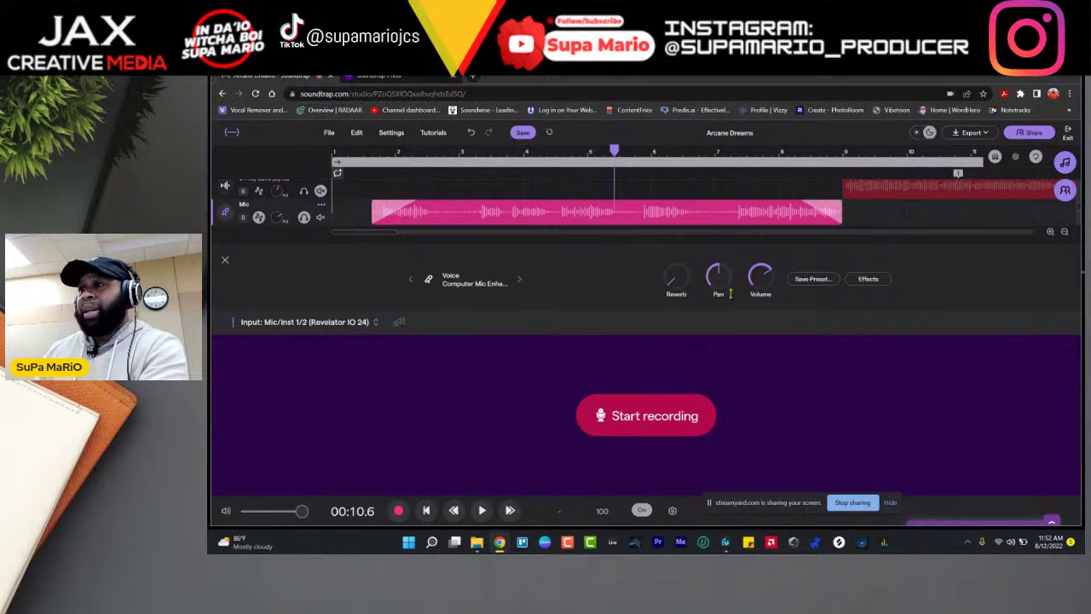
Step: Move the playhead to 1.2 seconds, close the Mic track's settings and add a Pan automation lane to the track
{"action": "mouse_move", "coordinate": [725, 293]}
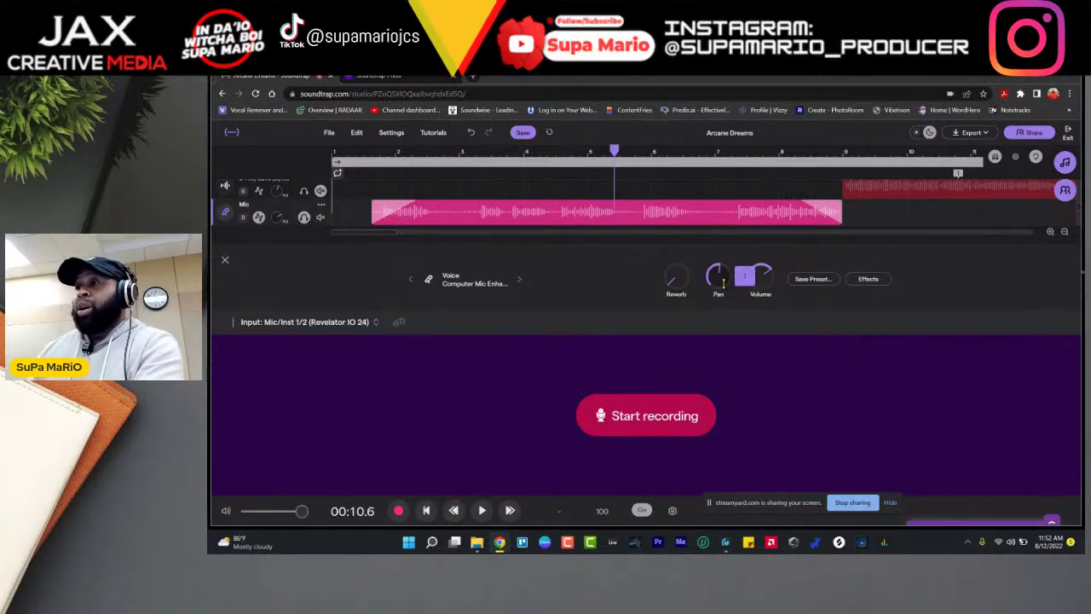
{"action": "left_click", "coordinate": [363, 158]}
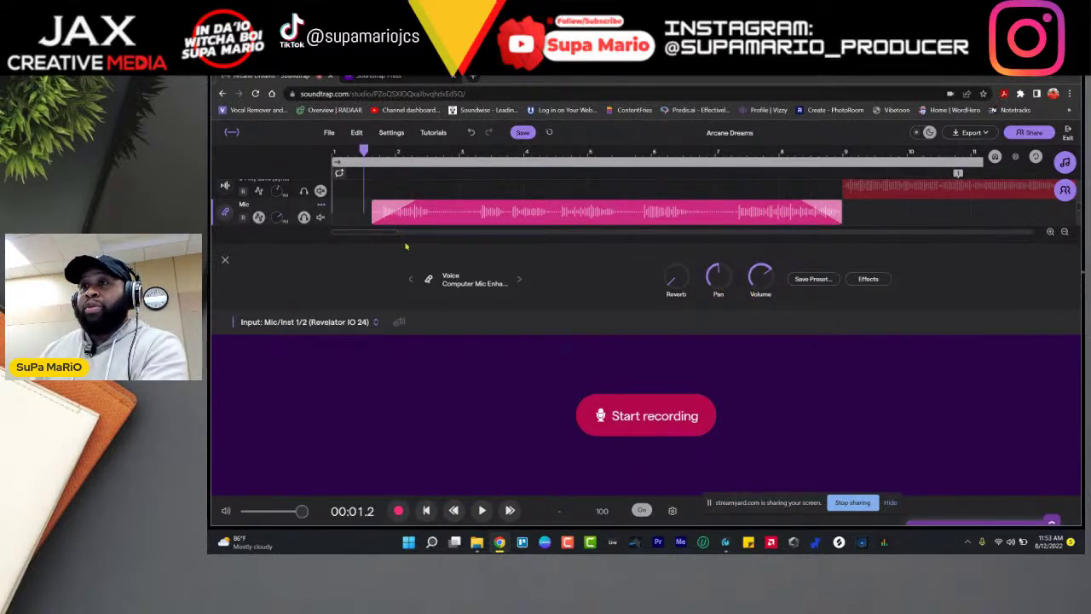
{"action": "left_click", "coordinate": [225, 262]}
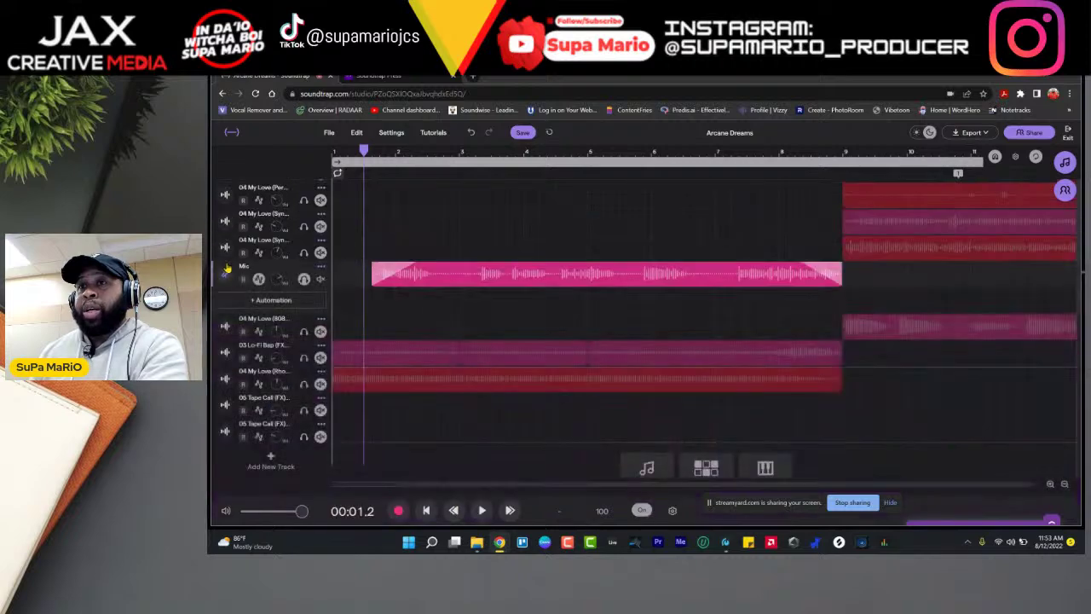
{"action": "left_click", "coordinate": [273, 301]}
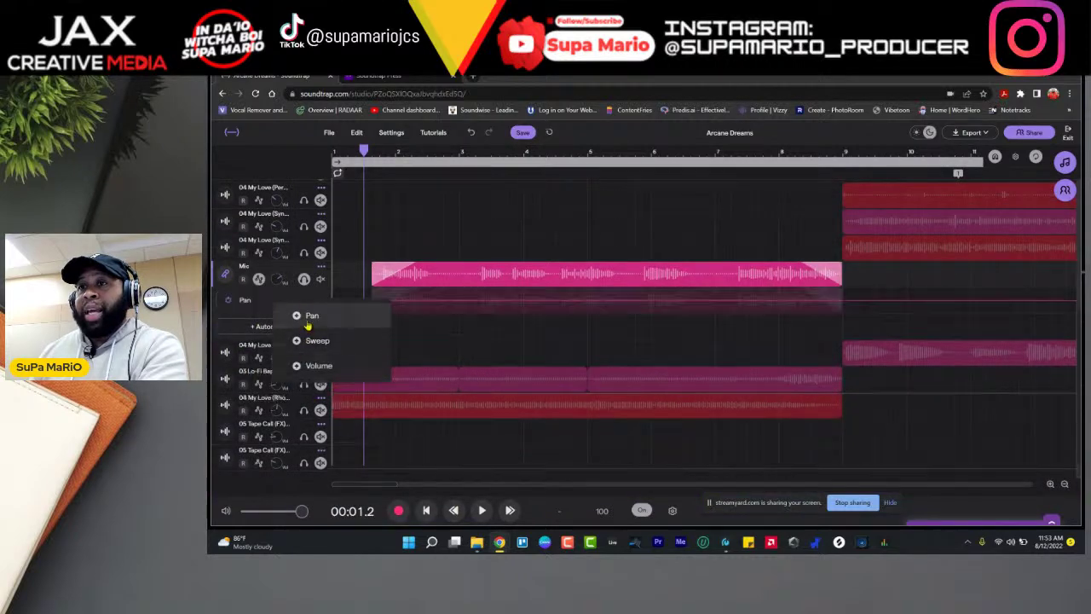
{"action": "left_click", "coordinate": [308, 314]}
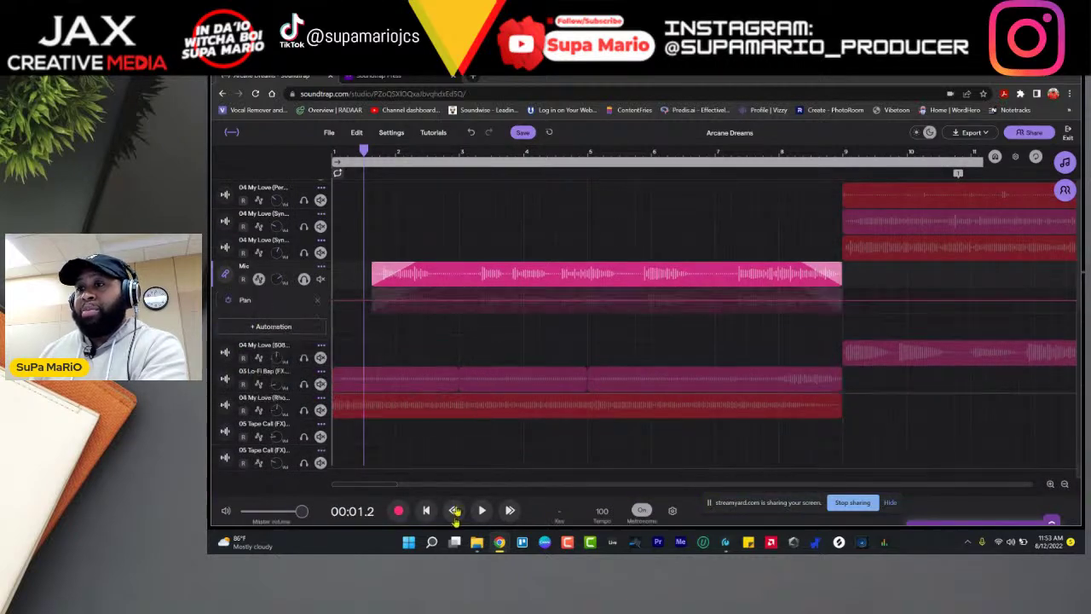
Step: Reopen the Mic track's settings and try to record a pan move from the project's start, then stop the recording
{"action": "left_click", "coordinate": [226, 274]}
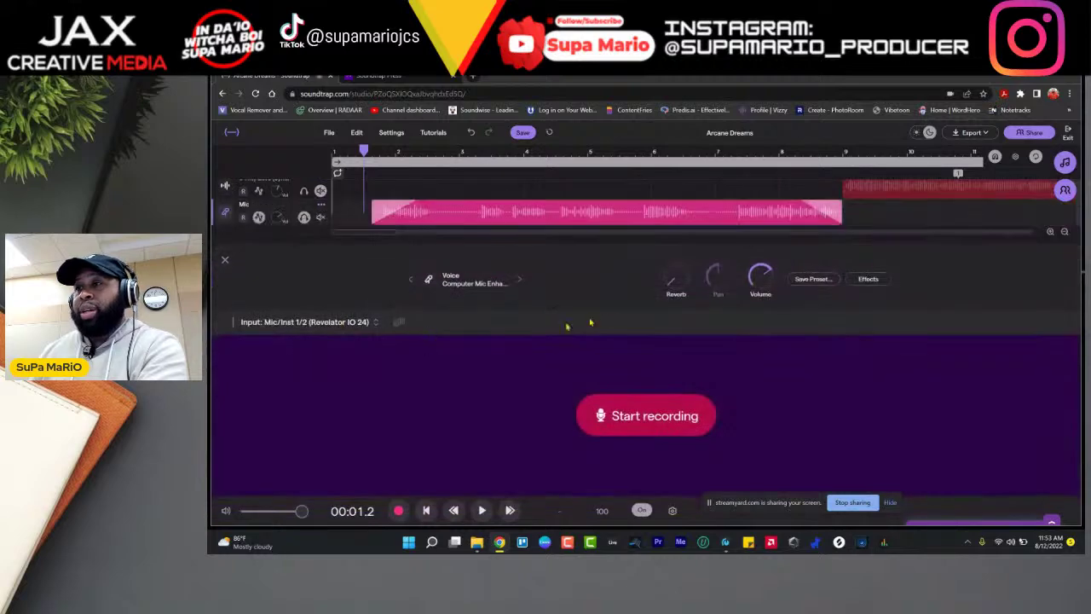
{"action": "scroll", "coordinate": [441, 206], "scroll_direction": "down", "scroll_amount": 1}
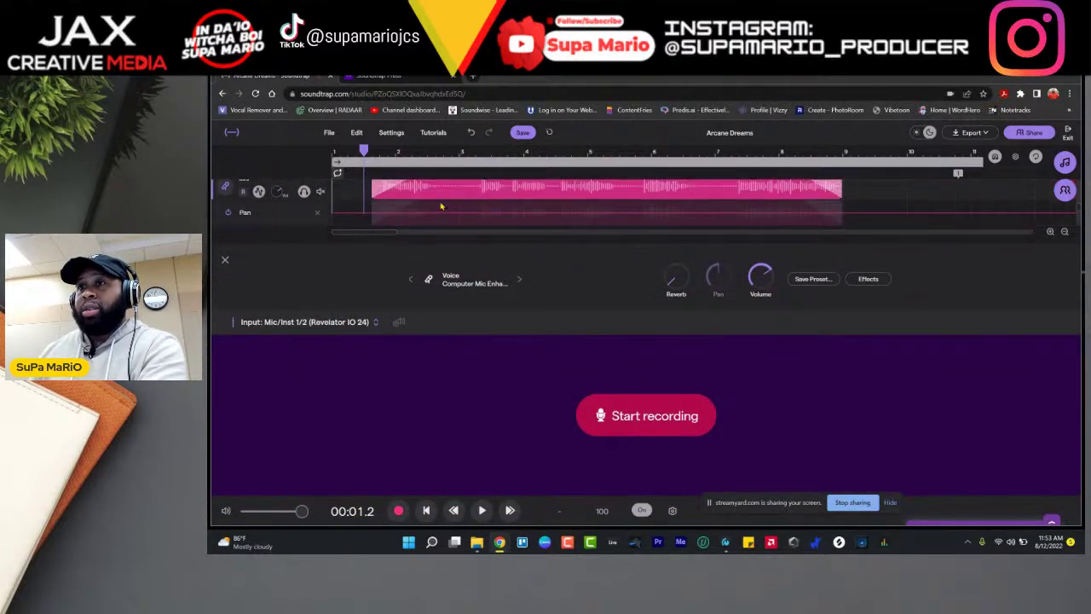
{"action": "left_click", "coordinate": [425, 511]}
{"action": "left_click", "coordinate": [398, 511]}
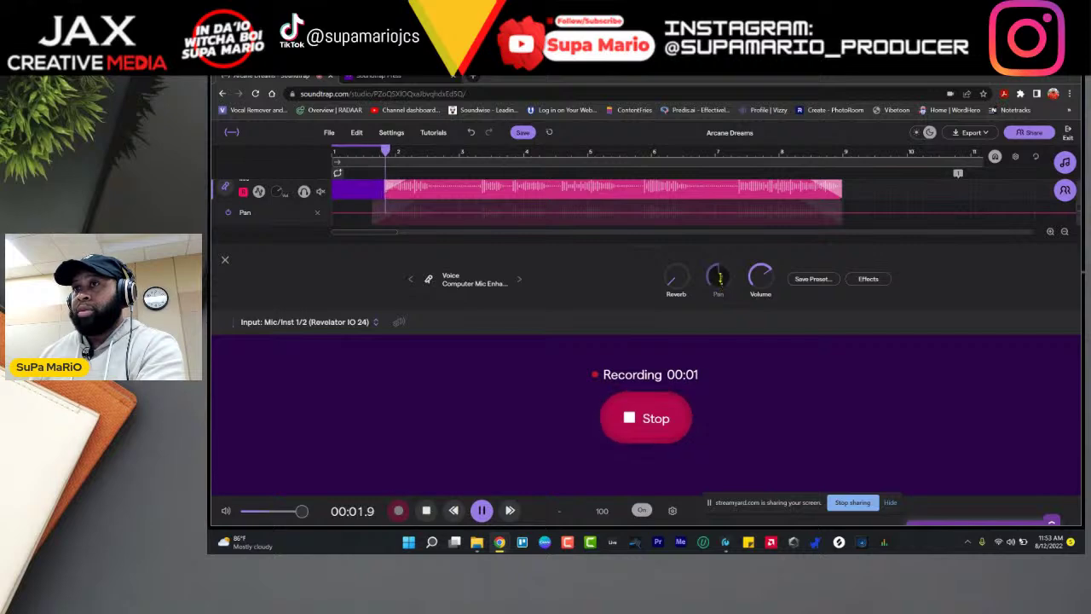
{"action": "left_click", "coordinate": [675, 428]}
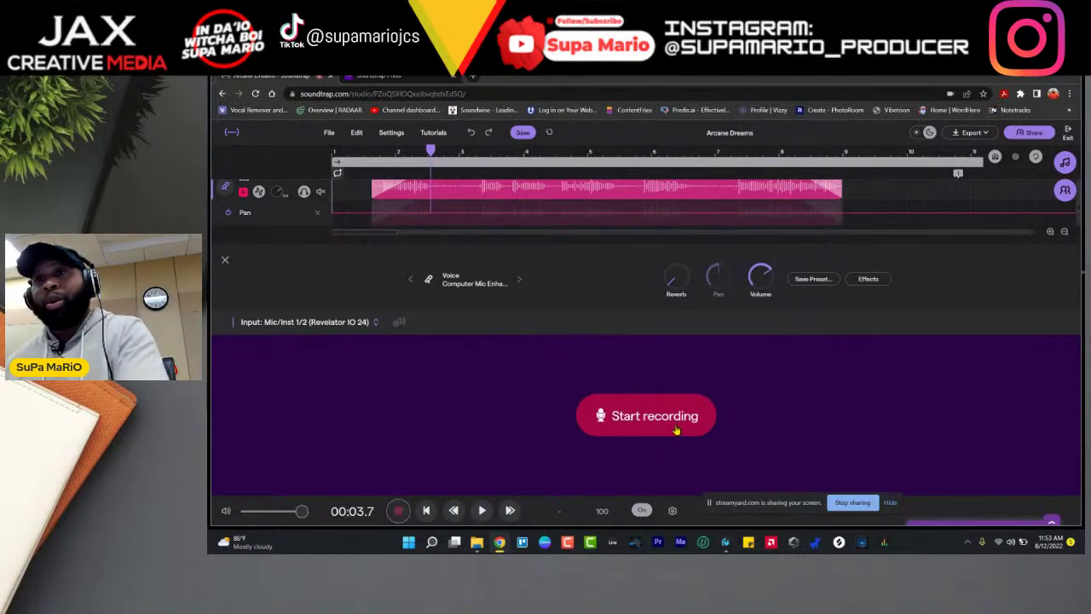
Step: Disarm the Mic track and draw a pan change just after bar 5 on its automation lane during playback from near the start, then pause
{"action": "left_click", "coordinate": [243, 191]}
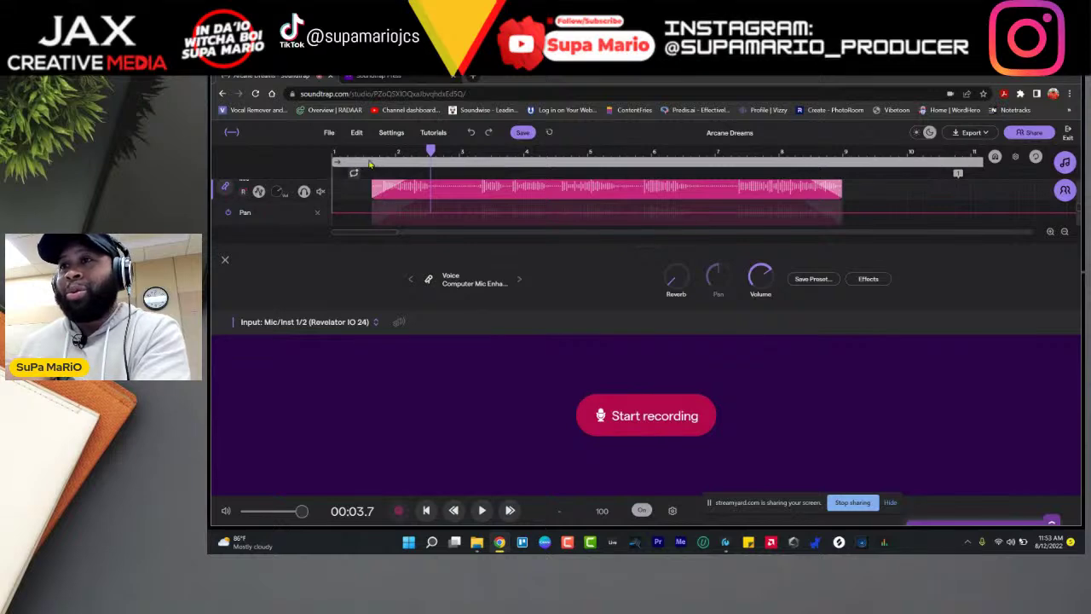
{"action": "left_click", "coordinate": [373, 152]}
{"action": "left_click", "coordinate": [481, 510]}
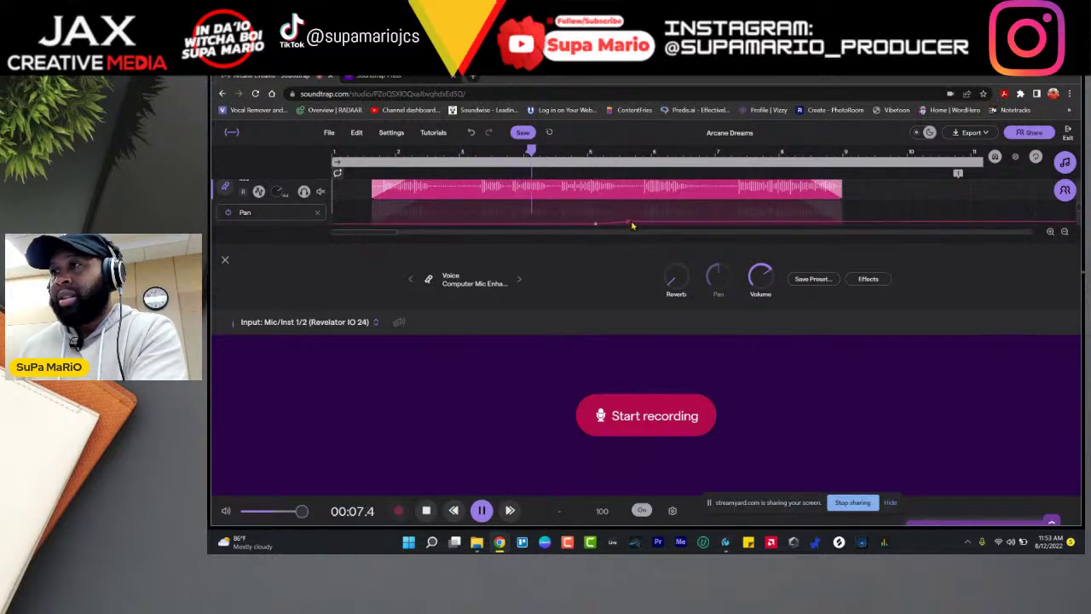
{"action": "left_click_drag", "start_coordinate": [631, 224], "coordinate": [627, 201]}
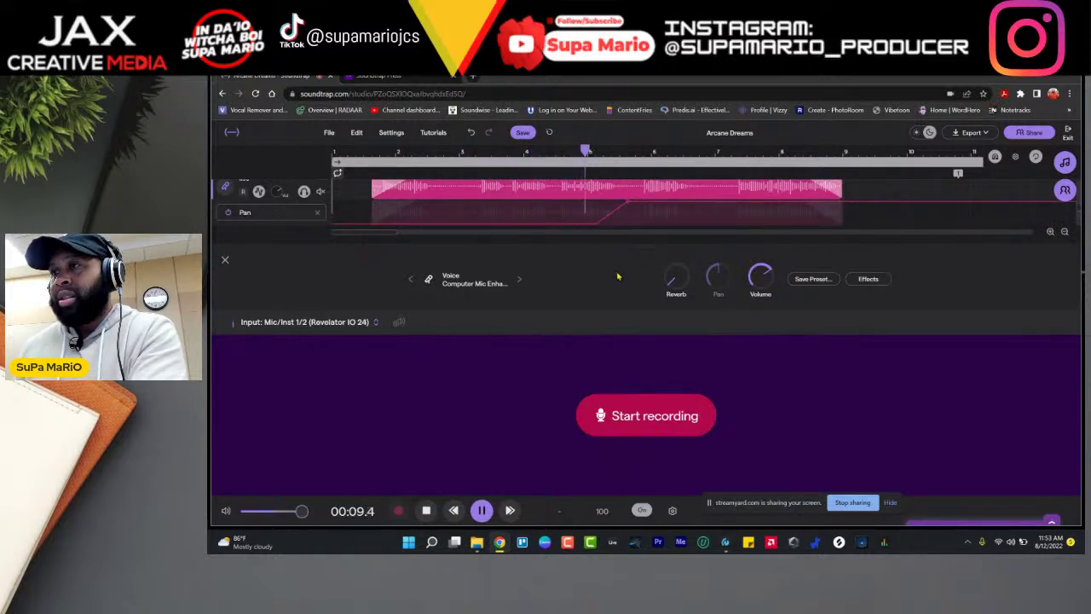
{"action": "key", "text": "space"}
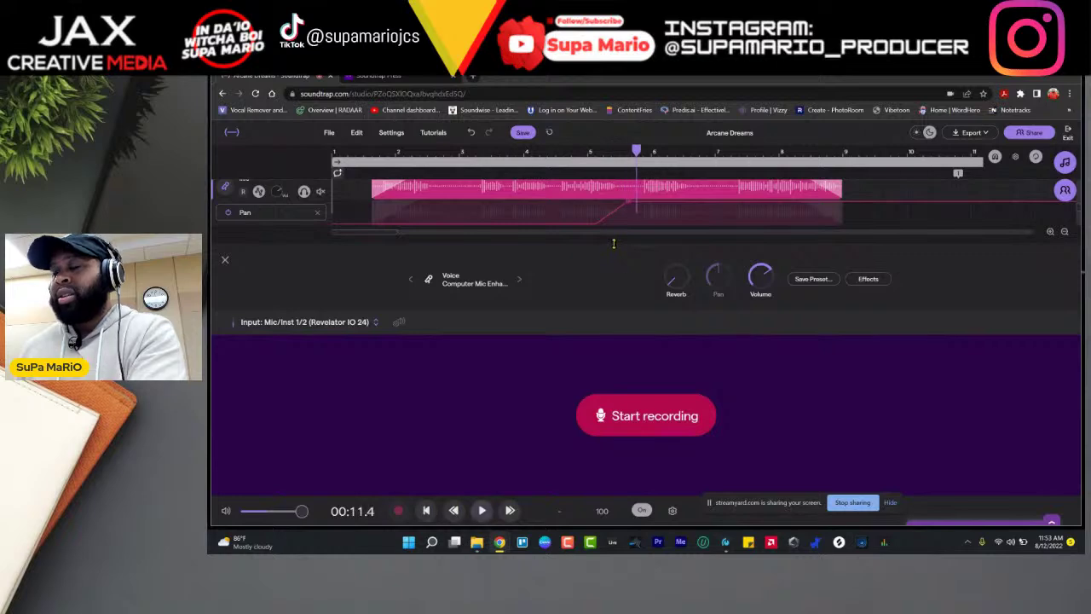
Step: Remove the Pan automation lane from the Mic track and close the track's settings
{"action": "left_click", "coordinate": [317, 213]}
{"action": "left_click", "coordinate": [673, 358]}
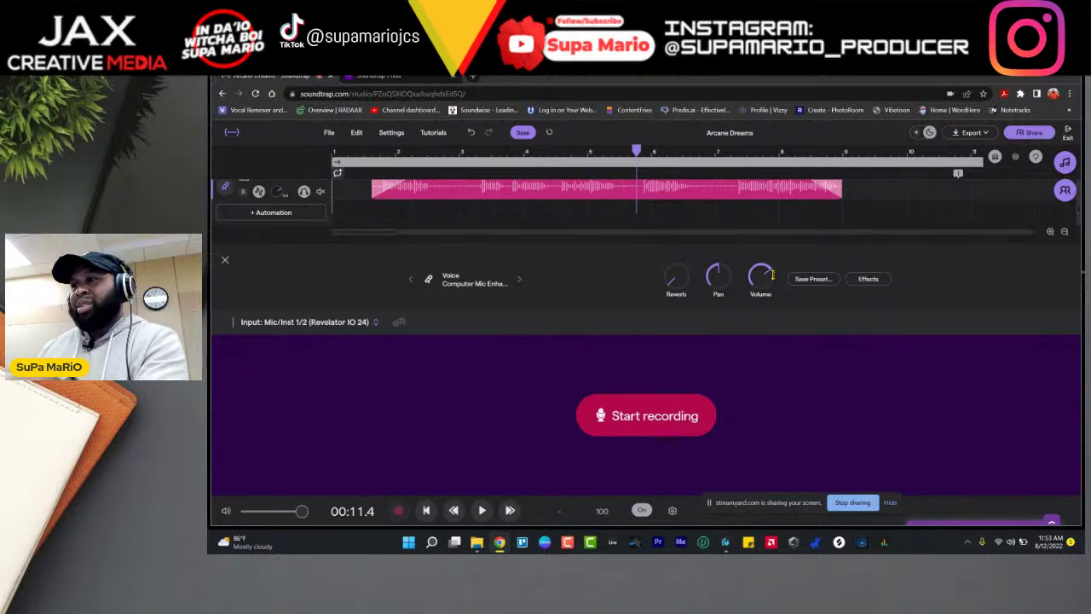
{"action": "left_click", "coordinate": [226, 260]}
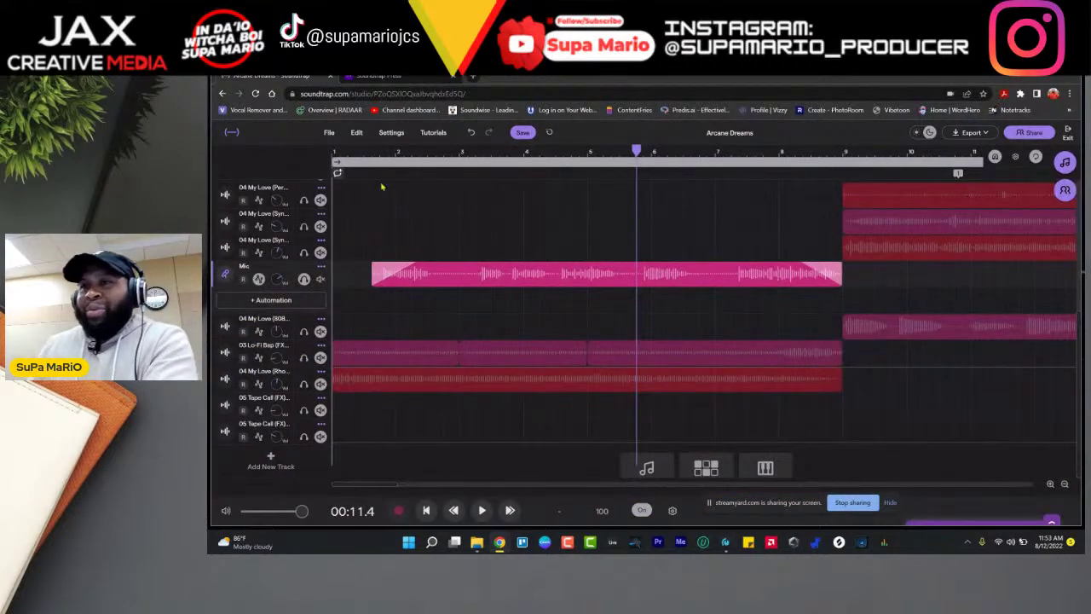
Step: Toggle the Mic track's solo and mute with the playhead at 2.7 seconds, leaving both switched off
{"action": "left_click", "coordinate": [305, 280]}
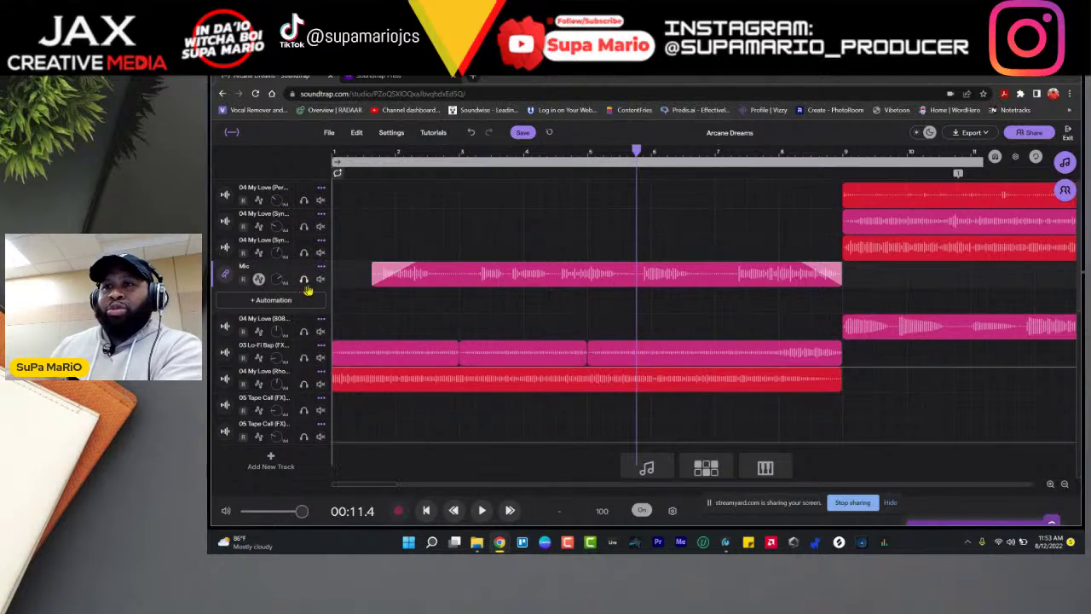
{"action": "left_click", "coordinate": [304, 280]}
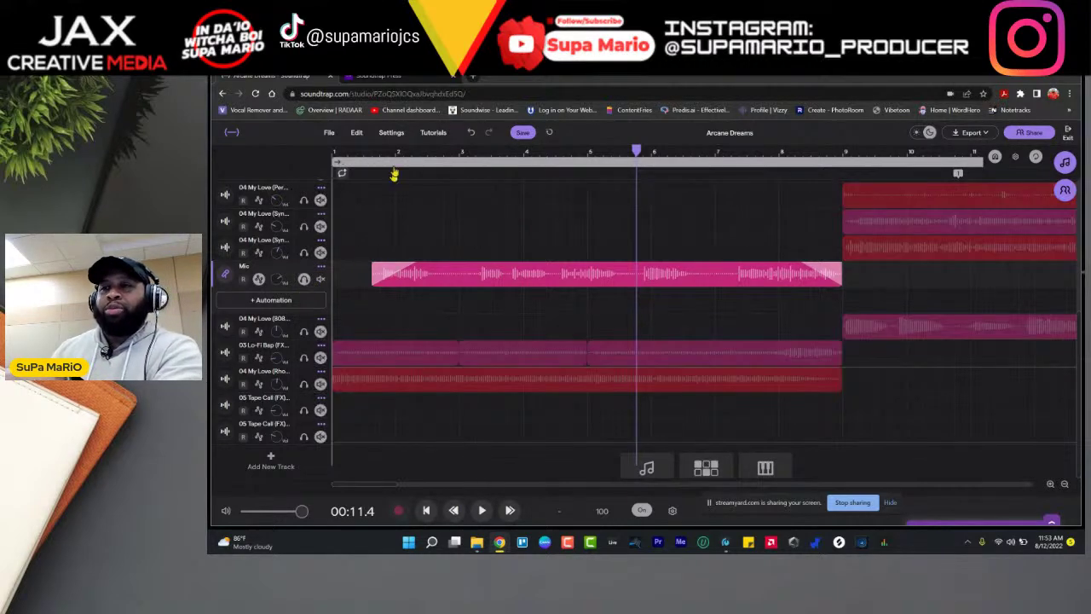
{"action": "left_click", "coordinate": [402, 153]}
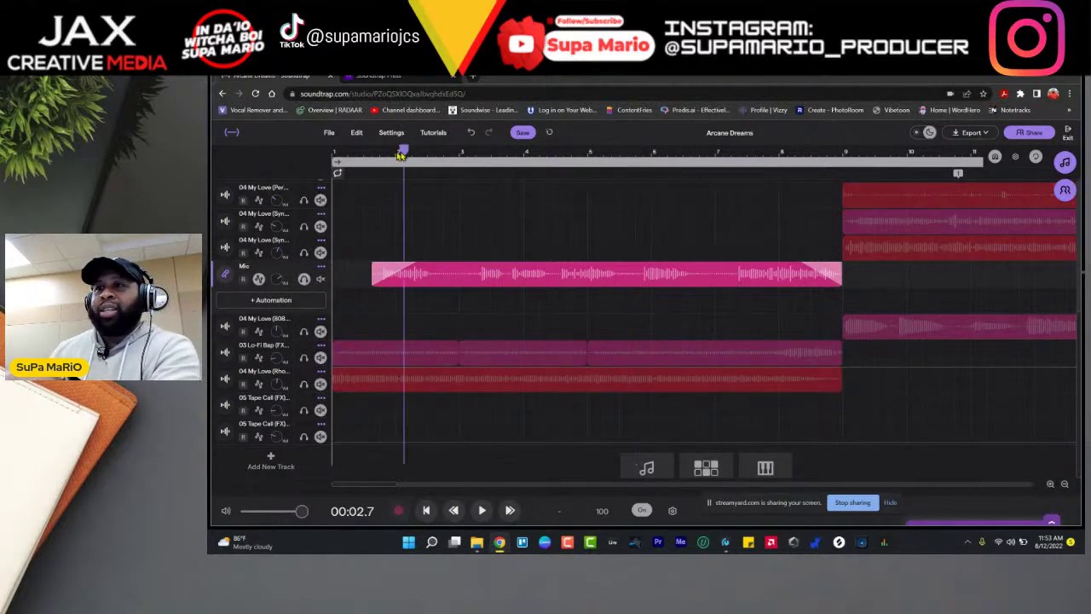
{"action": "left_click", "coordinate": [304, 279]}
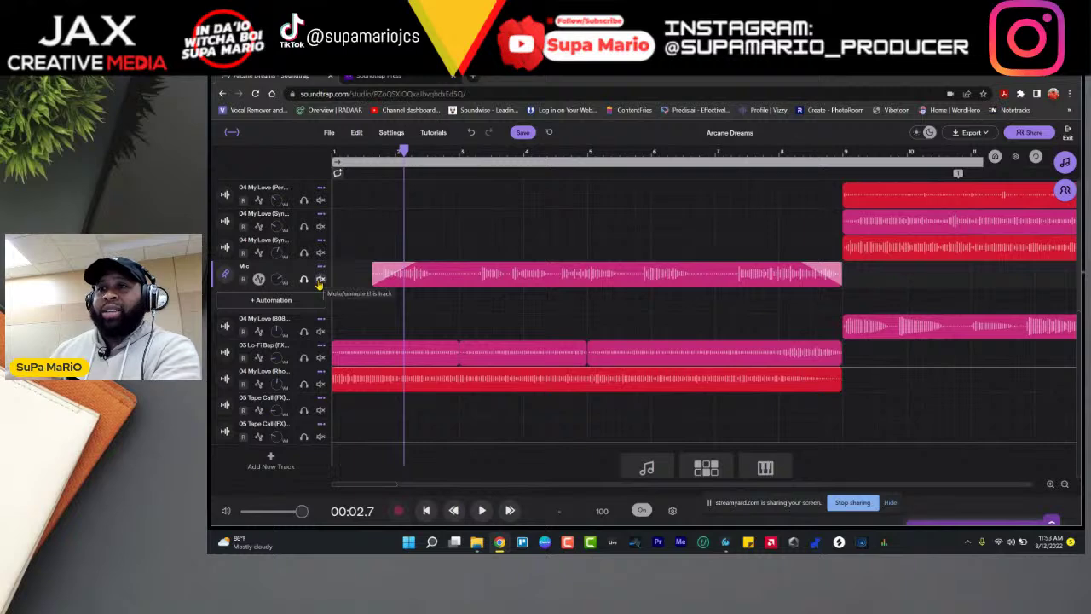
{"action": "left_click", "coordinate": [320, 280]}
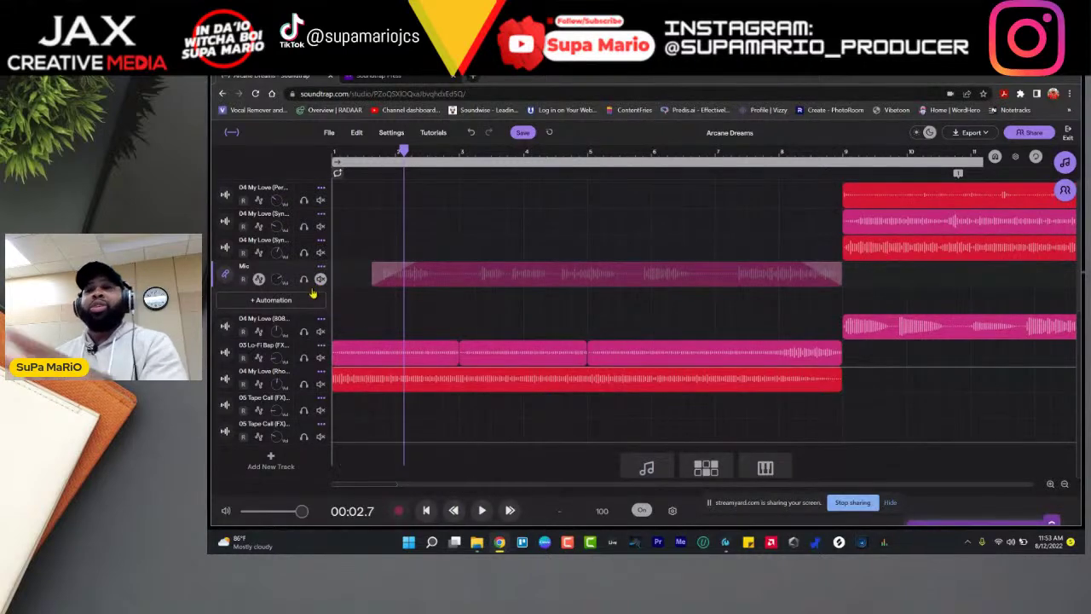
{"action": "left_click", "coordinate": [320, 280]}
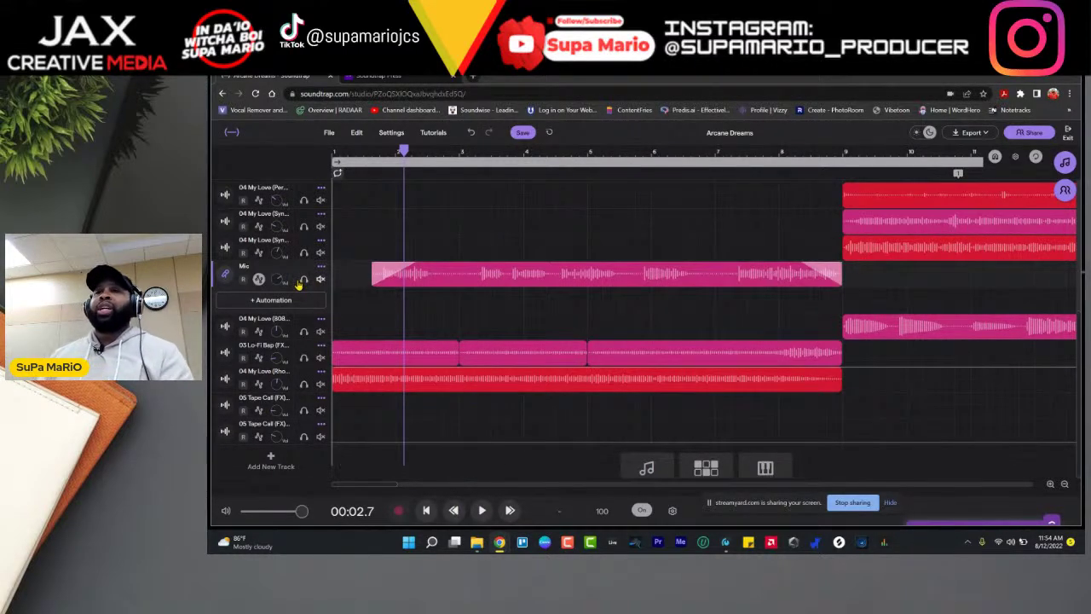
{"action": "left_click", "coordinate": [305, 280]}
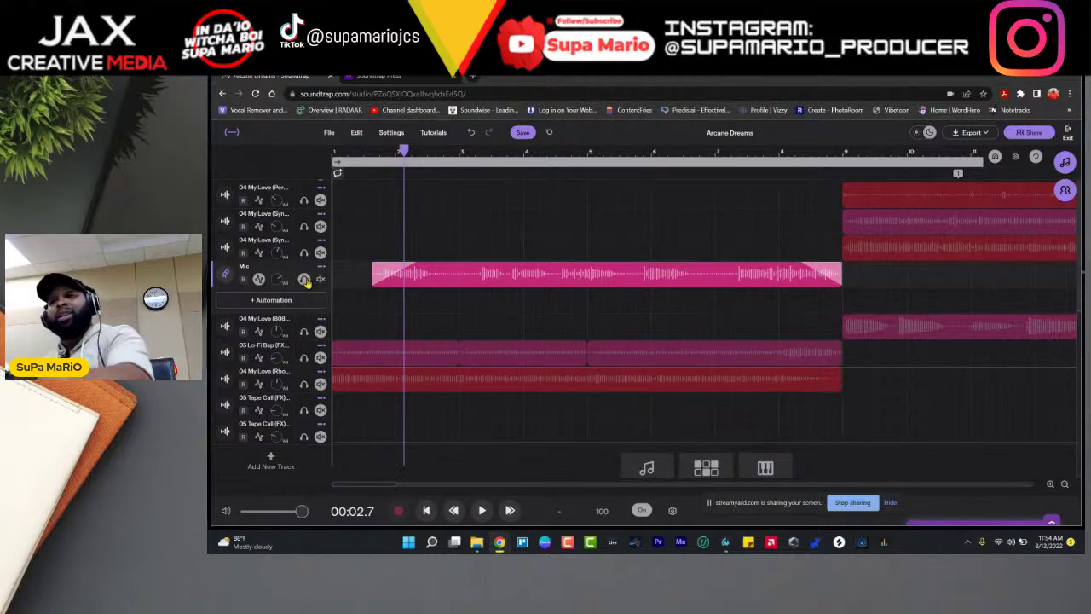
{"action": "left_click", "coordinate": [304, 279]}
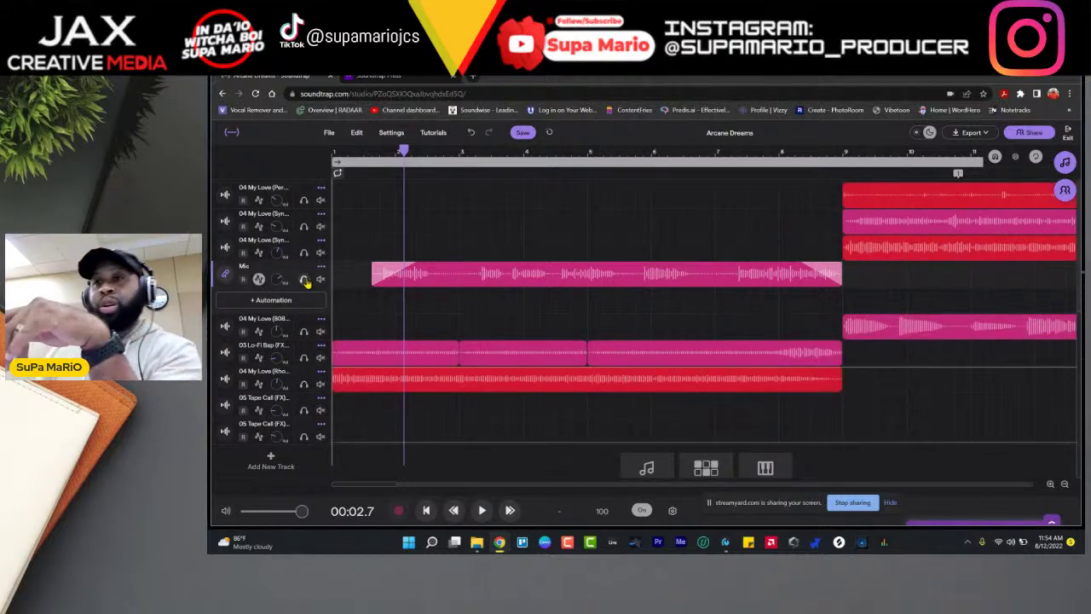
Step: Hide the Mic track's automation area and play the full mix from 2.7 seconds, then pause
{"action": "left_click", "coordinate": [260, 281]}
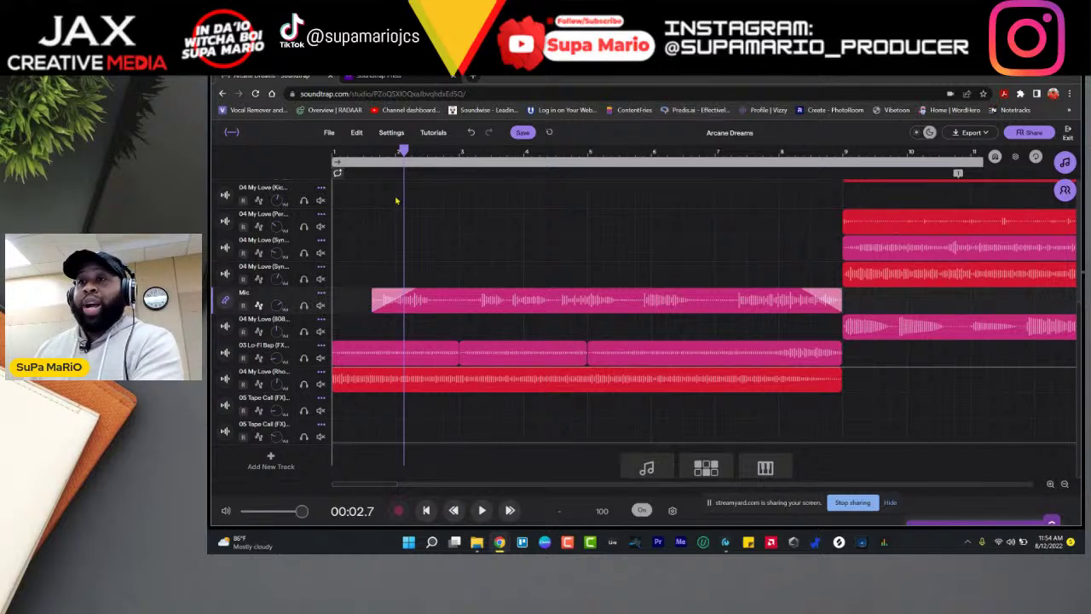
{"action": "key", "text": "space"}
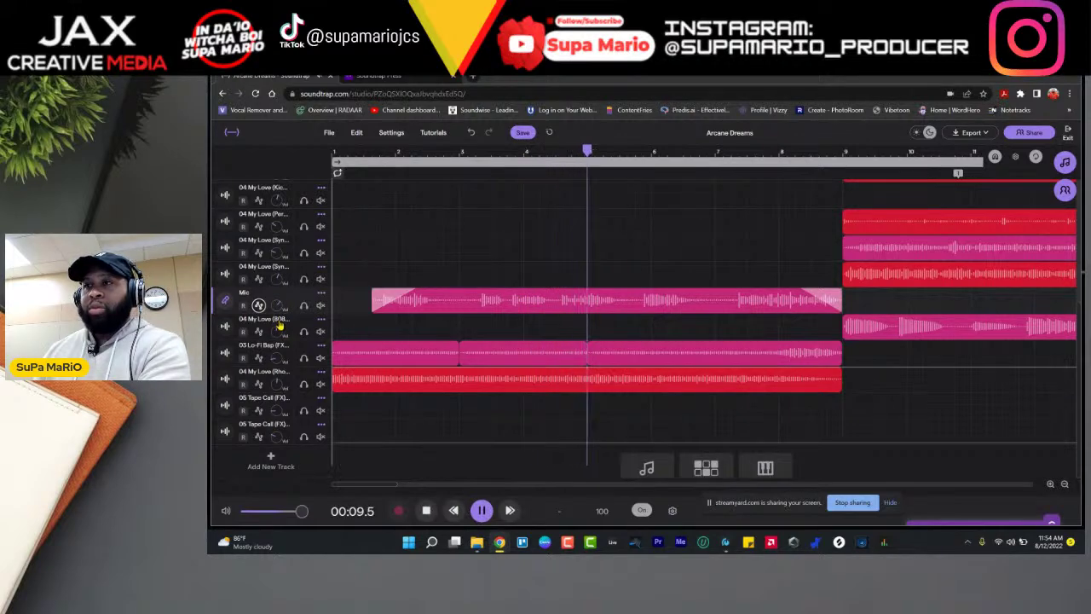
{"action": "key", "text": "space"}
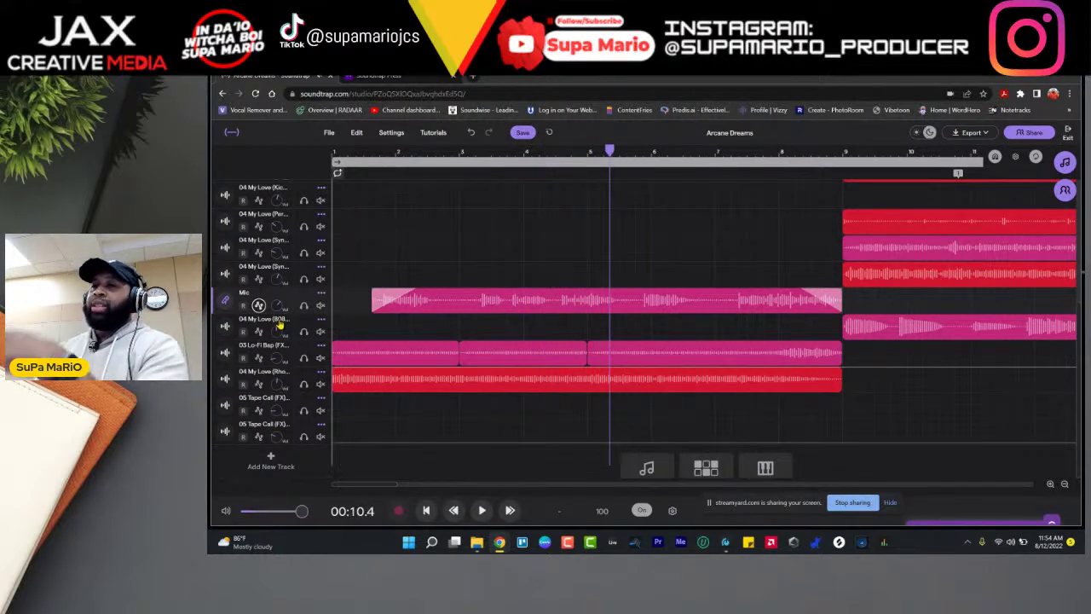
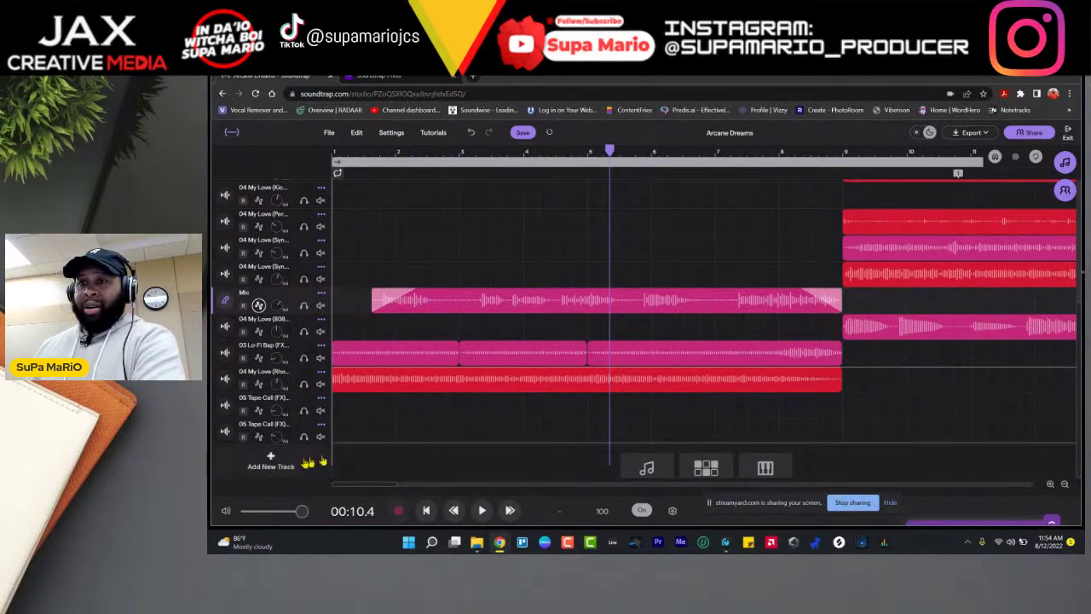
Step: Examine the instrument choices for adding a new track and the loop library, closing each without adding anything
{"action": "left_click", "coordinate": [277, 457]}
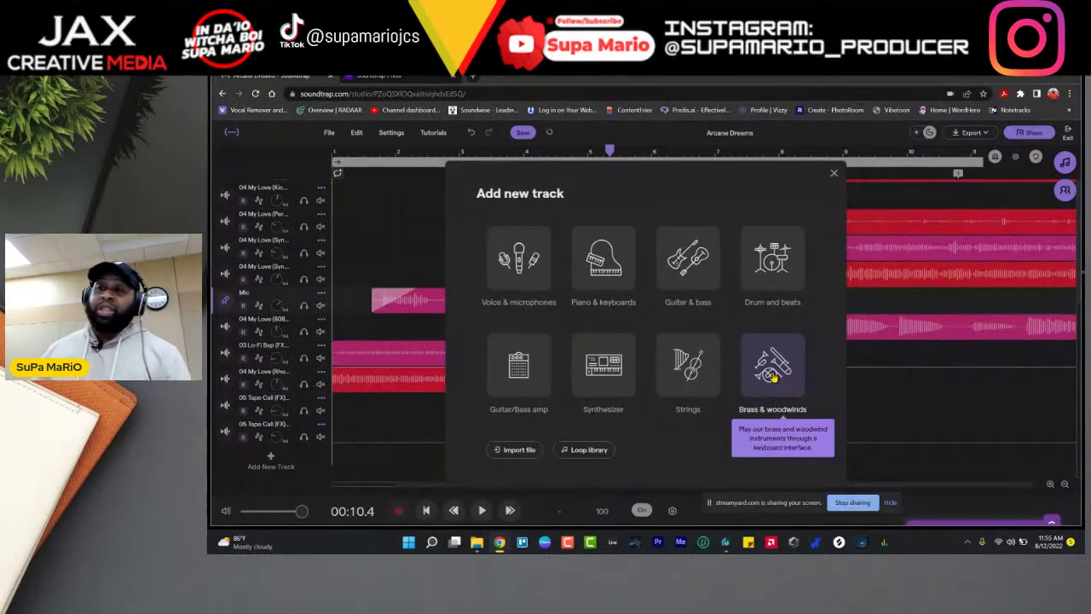
{"action": "left_click", "coordinate": [835, 173]}
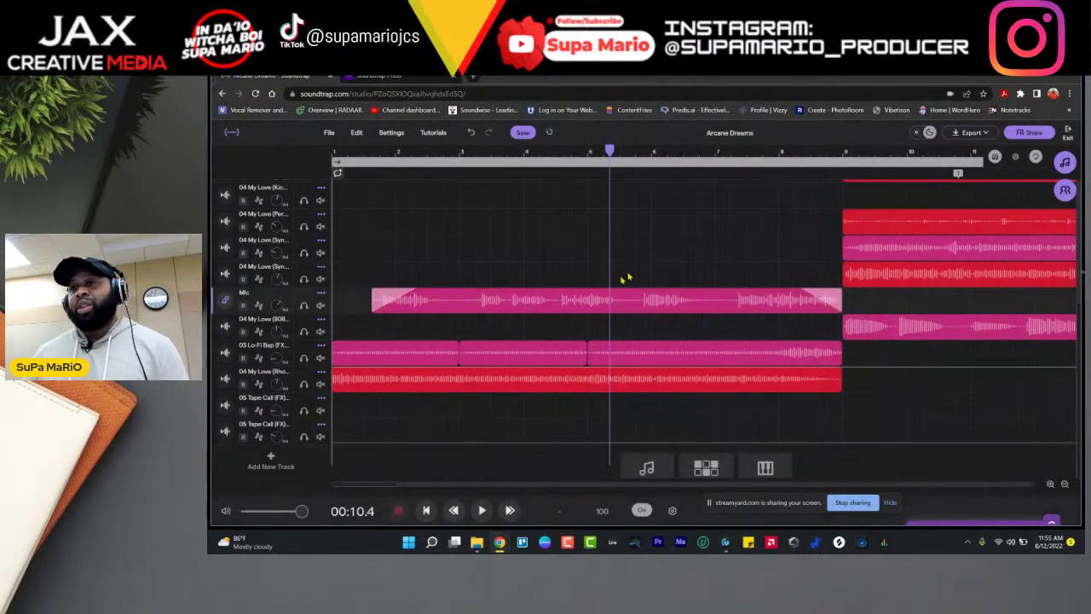
{"action": "left_click", "coordinate": [650, 470]}
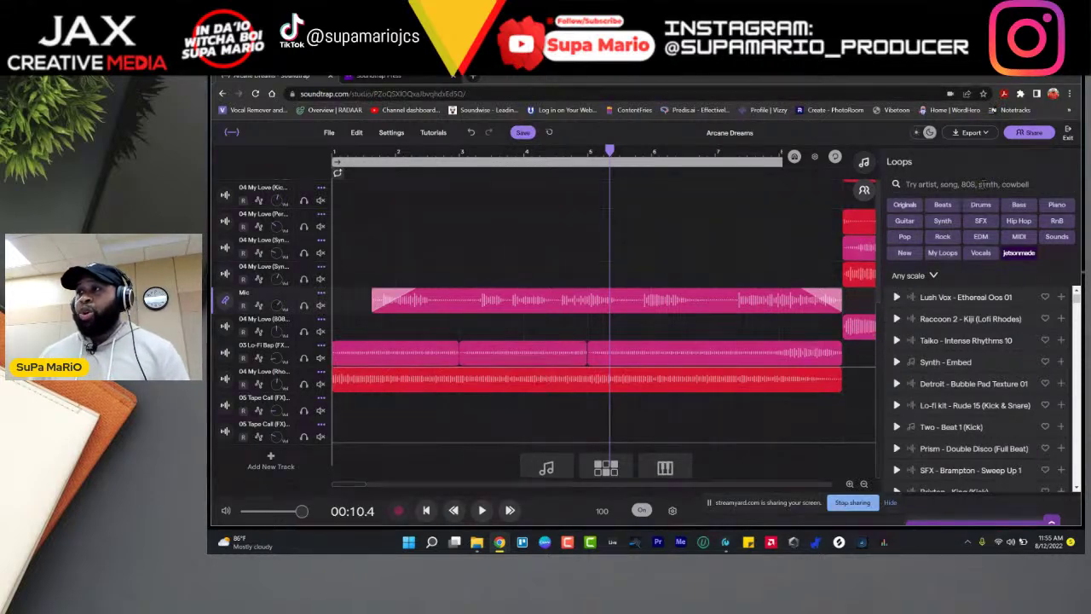
{"action": "left_click", "coordinate": [863, 162]}
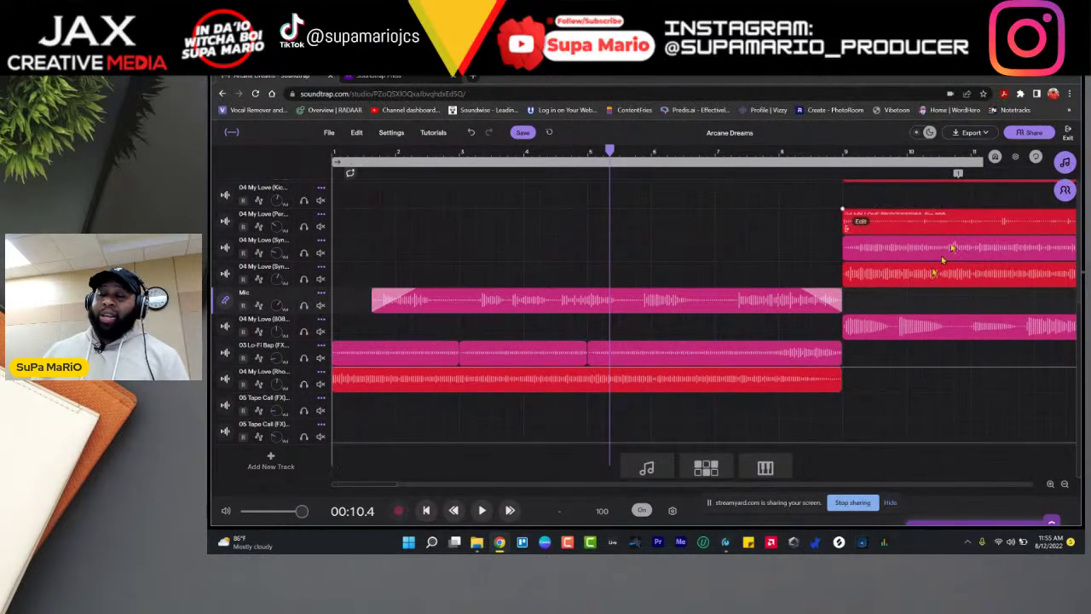
Step: Add a drum machine track with a pattern grid and try a kick on the first step, clearing it again
{"action": "left_click", "coordinate": [704, 467]}
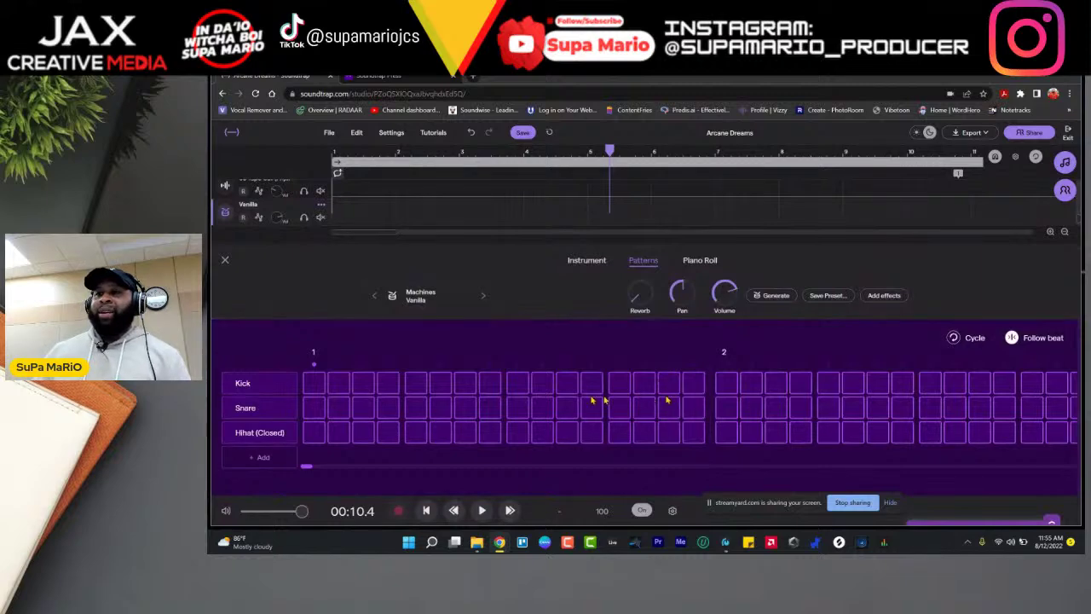
{"action": "left_click", "coordinate": [313, 382]}
{"action": "left_click", "coordinate": [255, 383]}
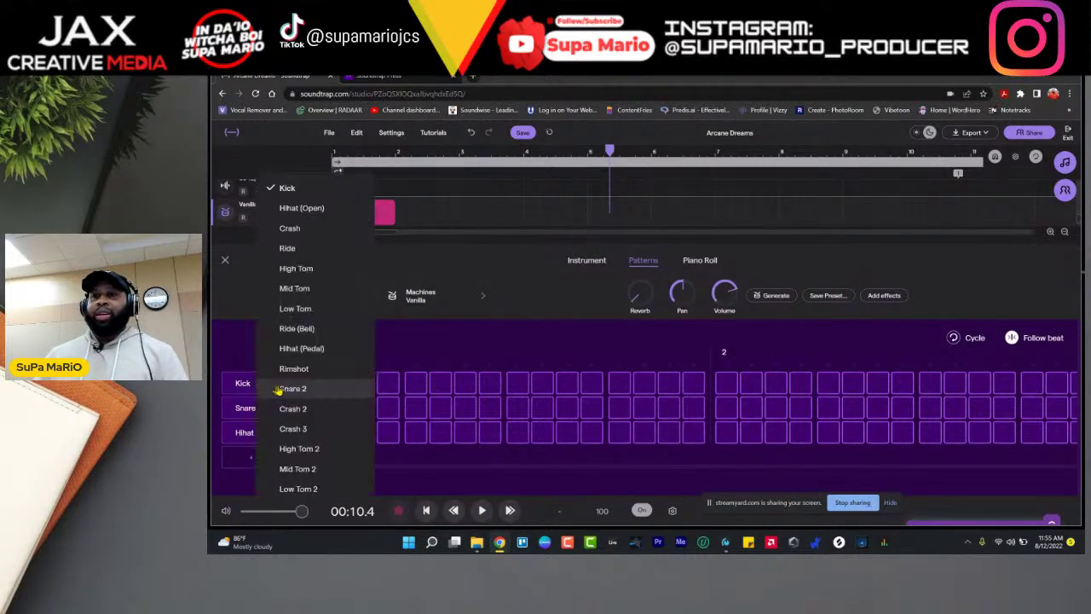
{"action": "left_click", "coordinate": [343, 385]}
{"action": "left_click", "coordinate": [313, 384]}
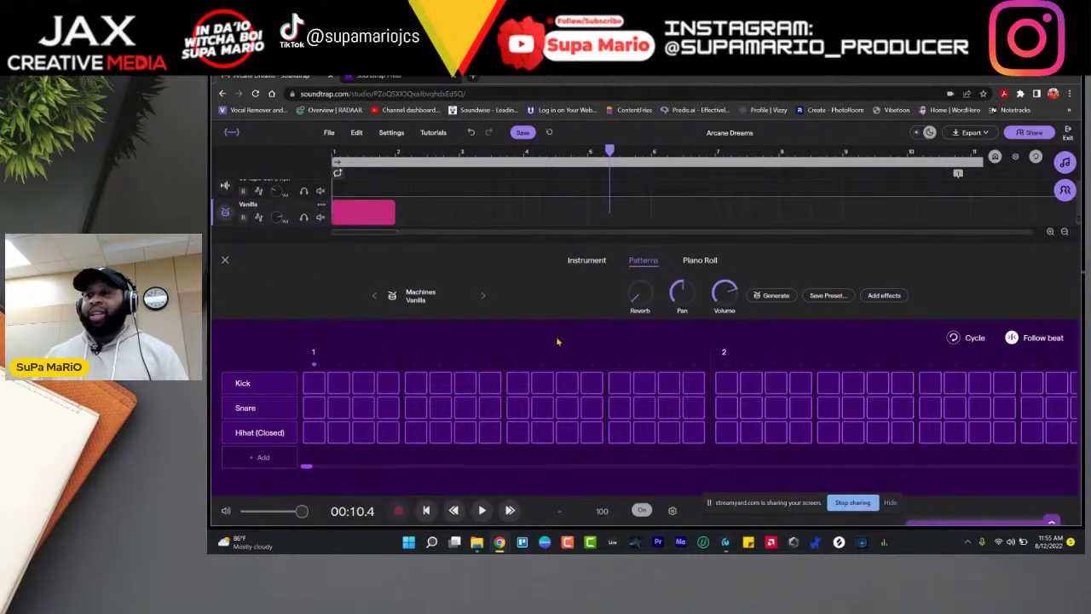
Step: Browse the Kits, Percussion and Processed drum presets without choosing one, and look at the Vanilla track's piano roll
{"action": "left_click", "coordinate": [416, 298]}
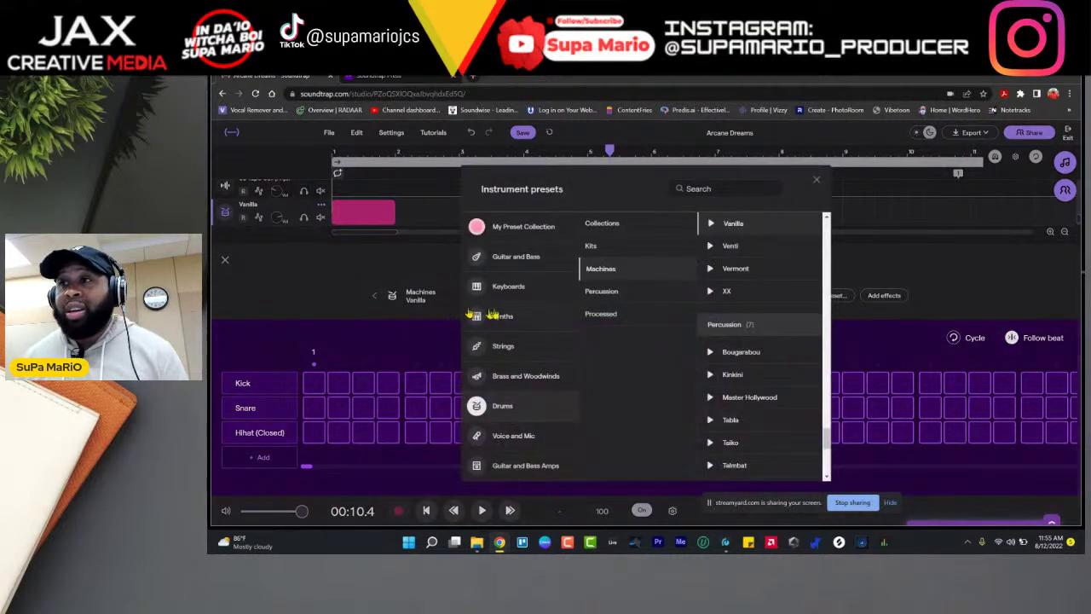
{"action": "left_click", "coordinate": [622, 247]}
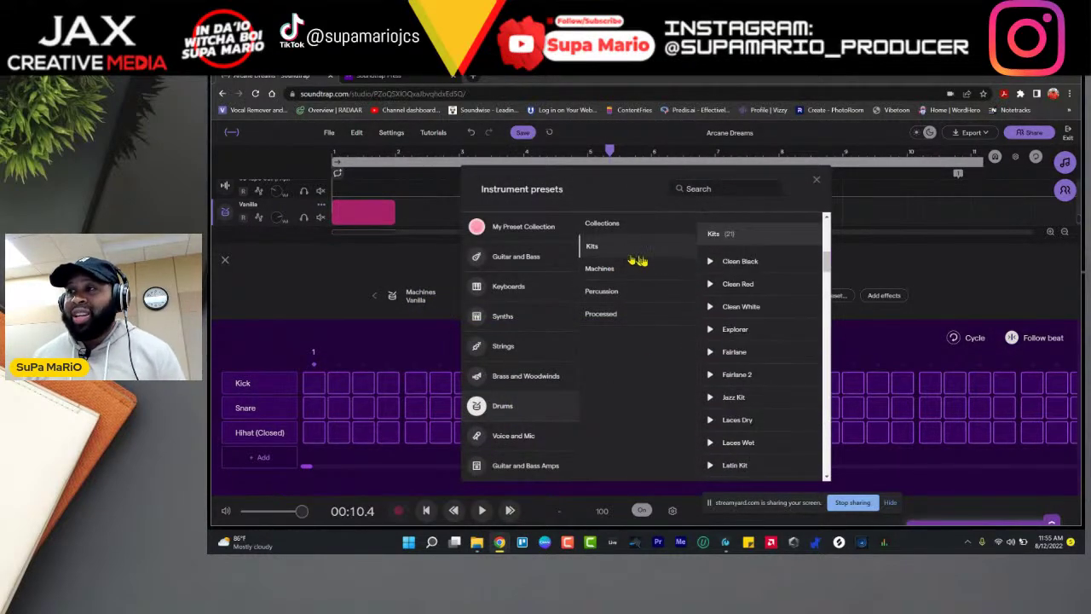
{"action": "left_click", "coordinate": [599, 293]}
{"action": "left_click", "coordinate": [593, 313]}
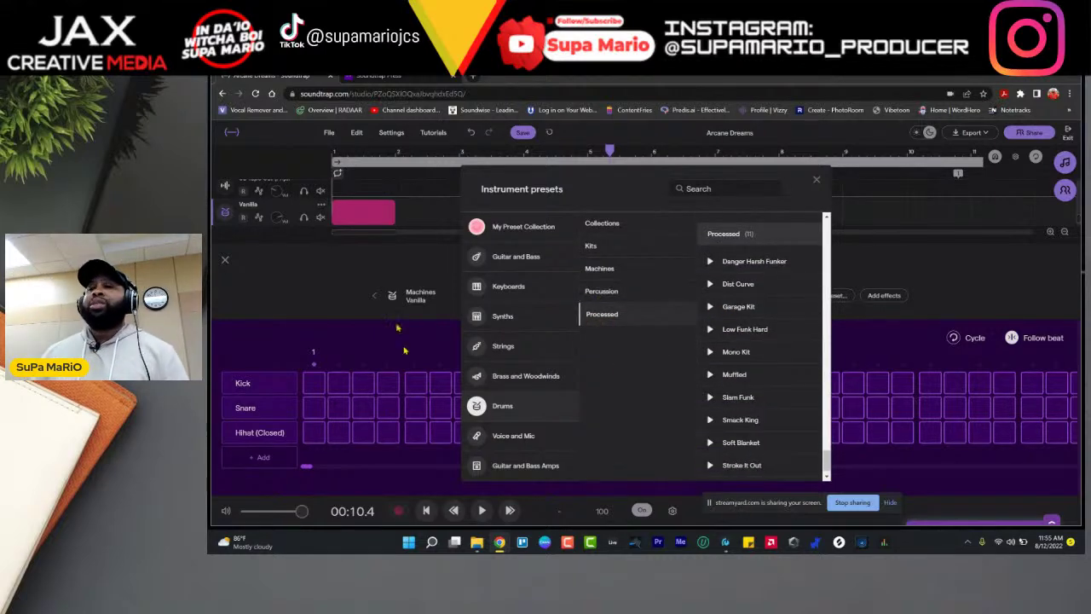
{"action": "left_click", "coordinate": [460, 354]}
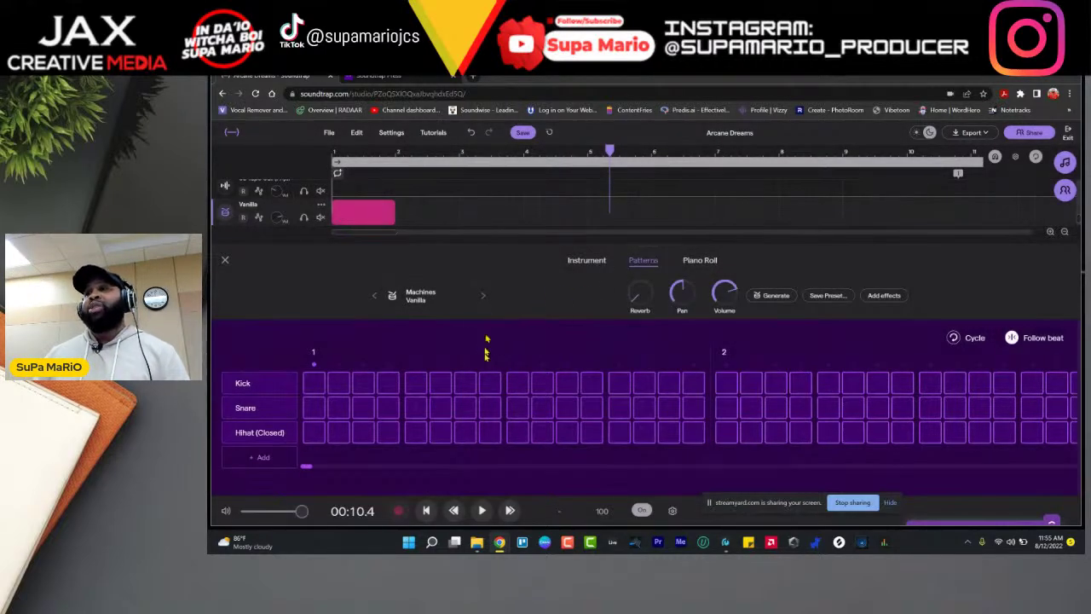
{"action": "left_click", "coordinate": [700, 260]}
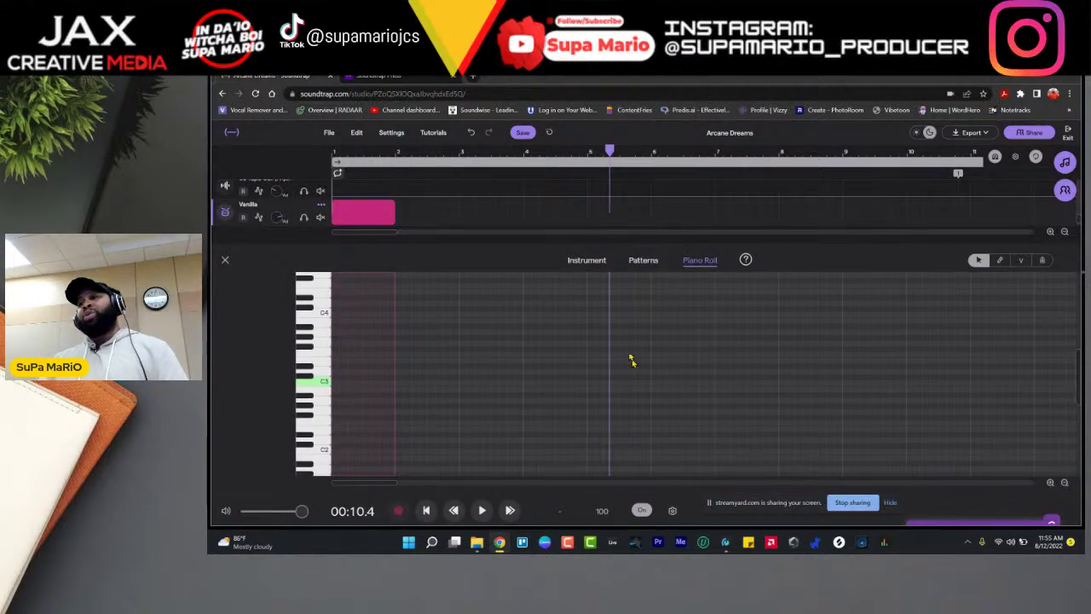
Step: Show the Vanilla instrument's drum pads and audition the A, Q and D pads
{"action": "left_click", "coordinate": [587, 260]}
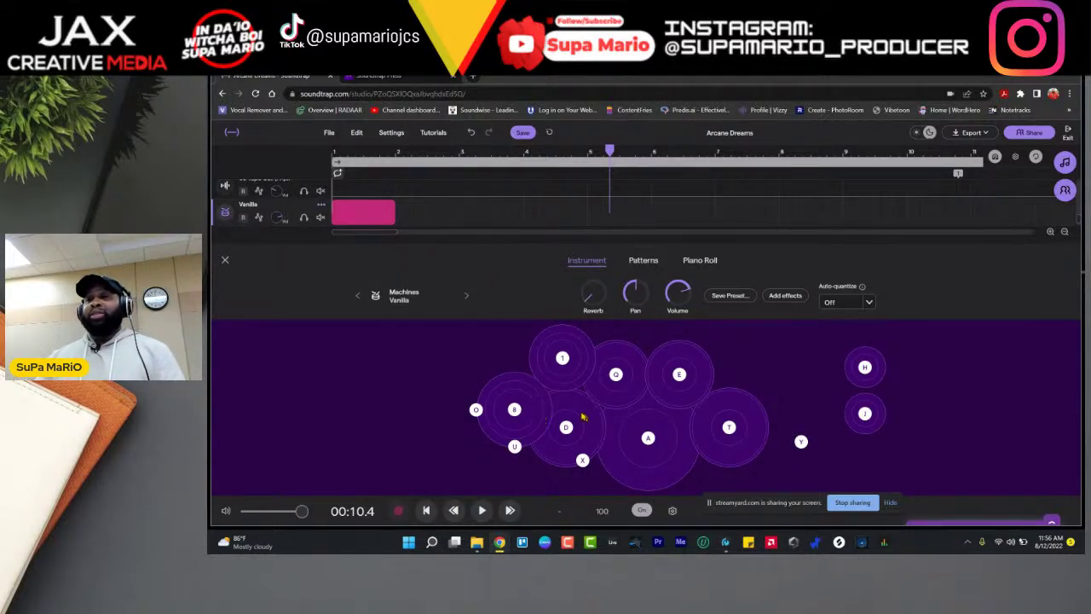
{"action": "left_click", "coordinate": [648, 440]}
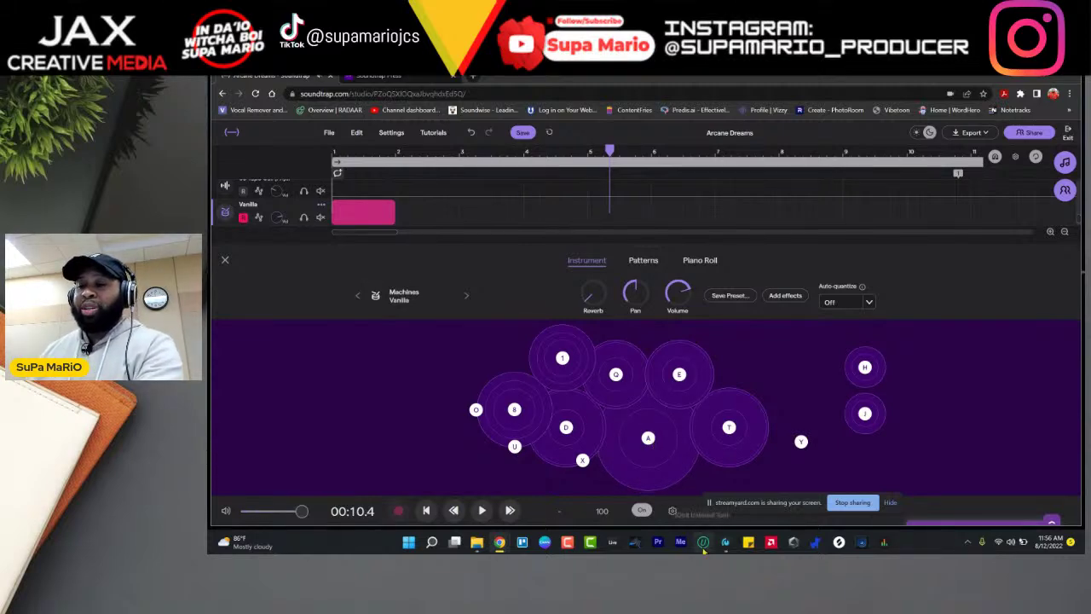
{"action": "key", "text": "a"}
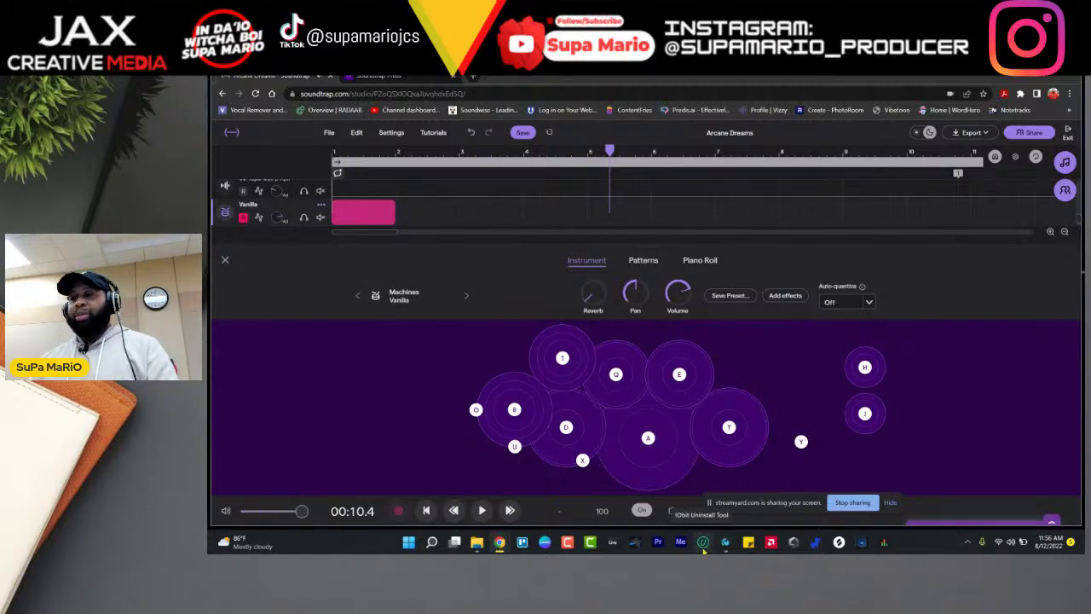
{"action": "key", "text": "q"}
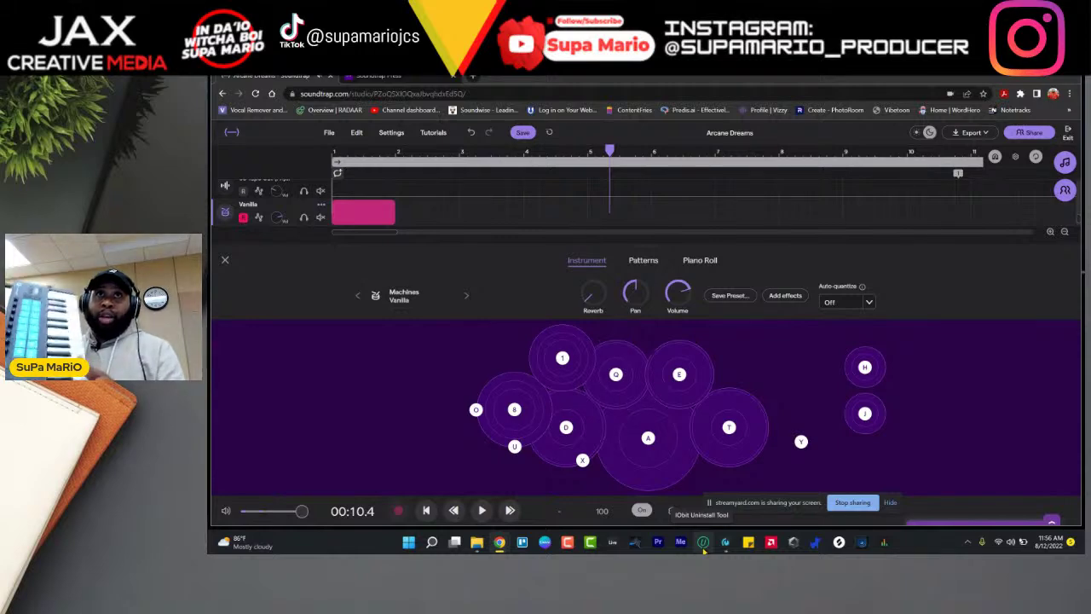
{"action": "key", "text": "q"}
{"action": "key", "text": "q"}
{"action": "key", "text": "q"}
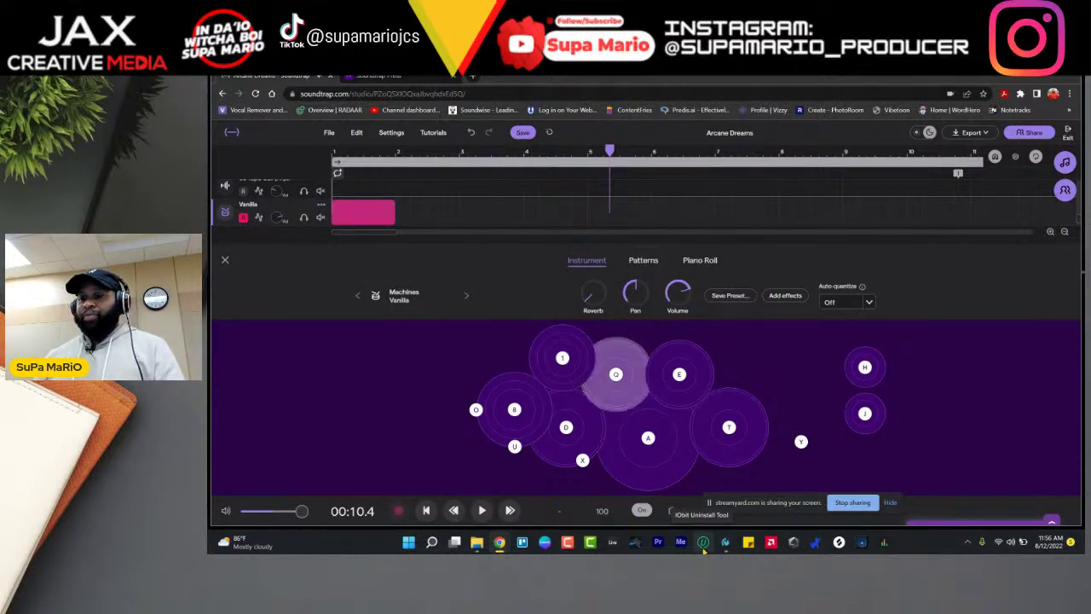
{"action": "key", "text": "a"}
{"action": "key", "text": "a"}
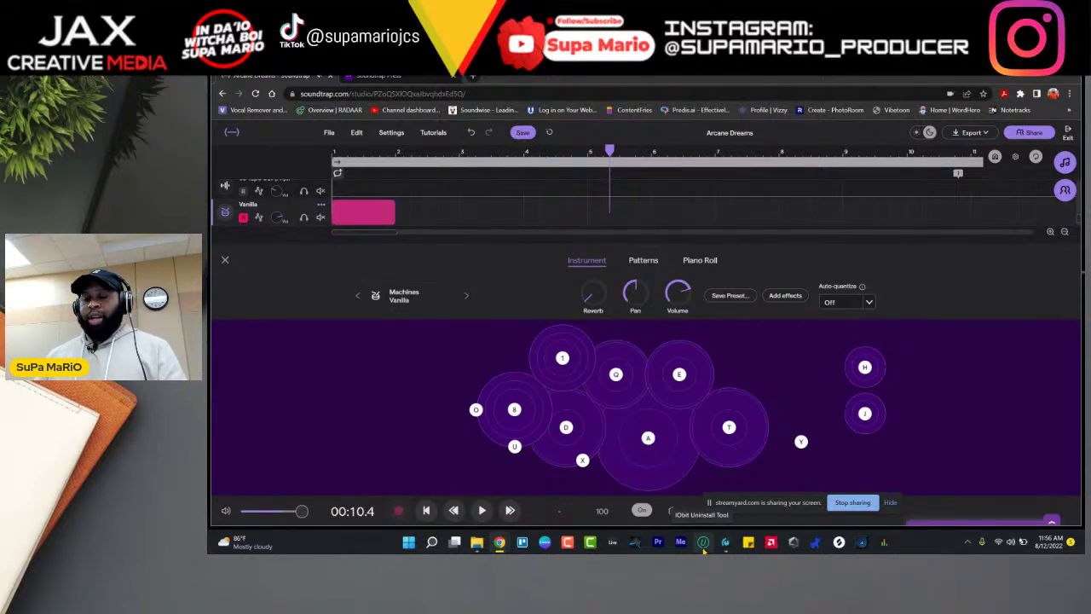
{"action": "key", "text": "a"}
{"action": "key", "text": "a"}
{"action": "key", "text": "a"}
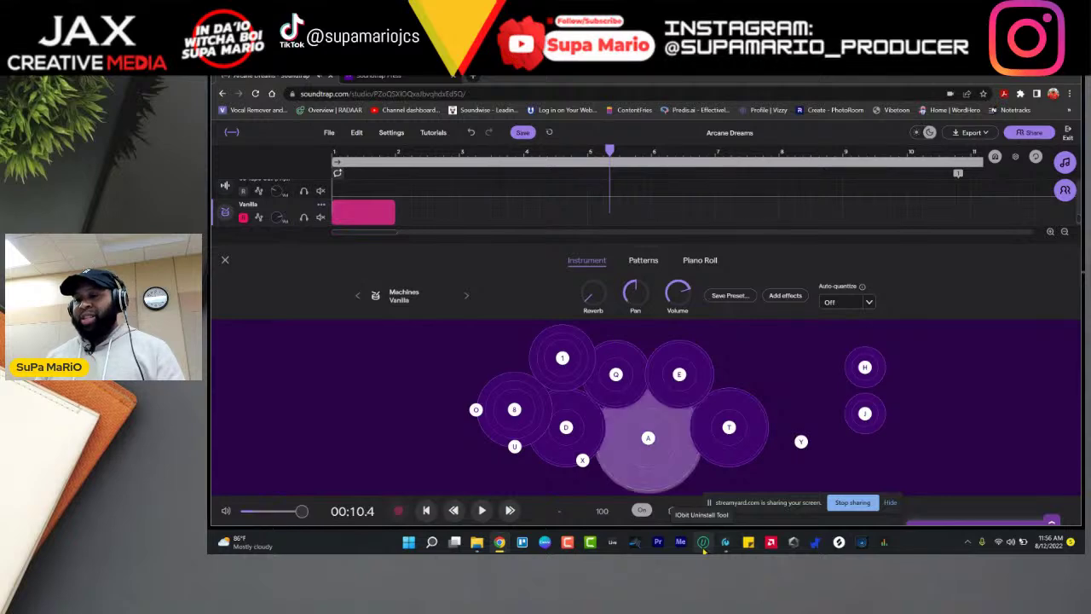
{"action": "key", "text": "a"}
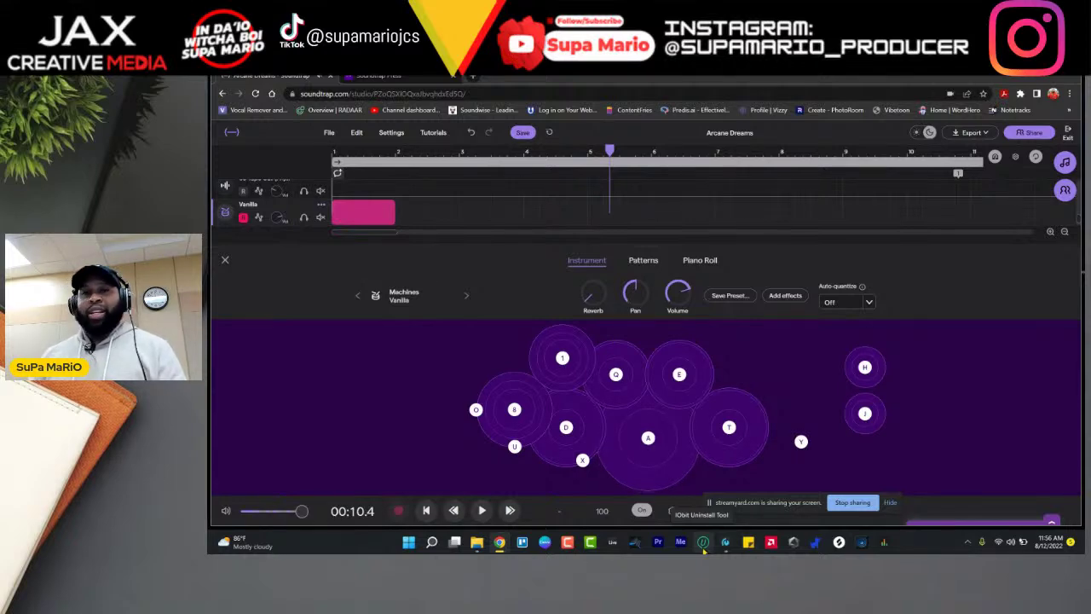
{"action": "key", "text": "a"}
{"action": "key", "text": "a"}
{"action": "key", "text": "d"}
{"action": "key", "text": "a"}
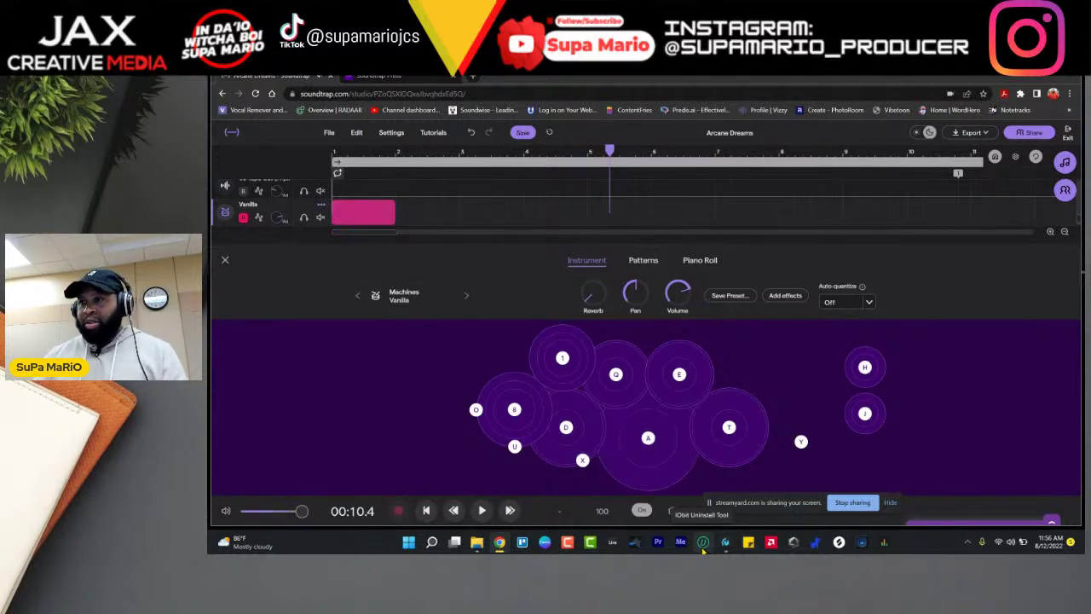
{"action": "key", "text": "a"}
{"action": "key", "text": "d"}
{"action": "key", "text": "a"}
{"action": "key", "text": "a"}
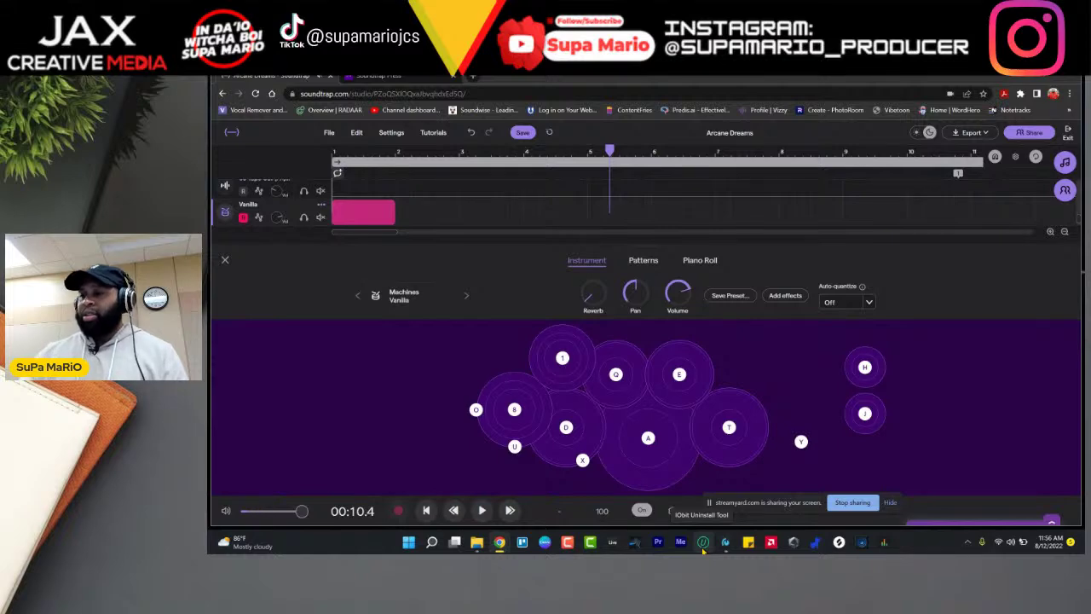
Step: Play the project from the start while trying the Vanilla drum pads along with it, then pause
{"action": "left_click", "coordinate": [426, 510]}
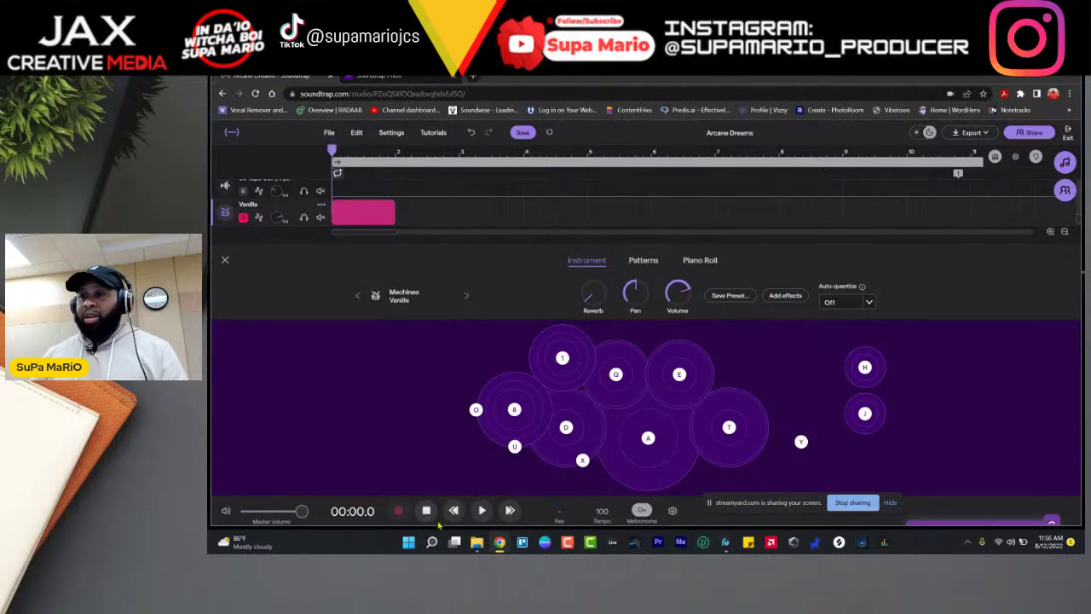
{"action": "left_click", "coordinate": [483, 510]}
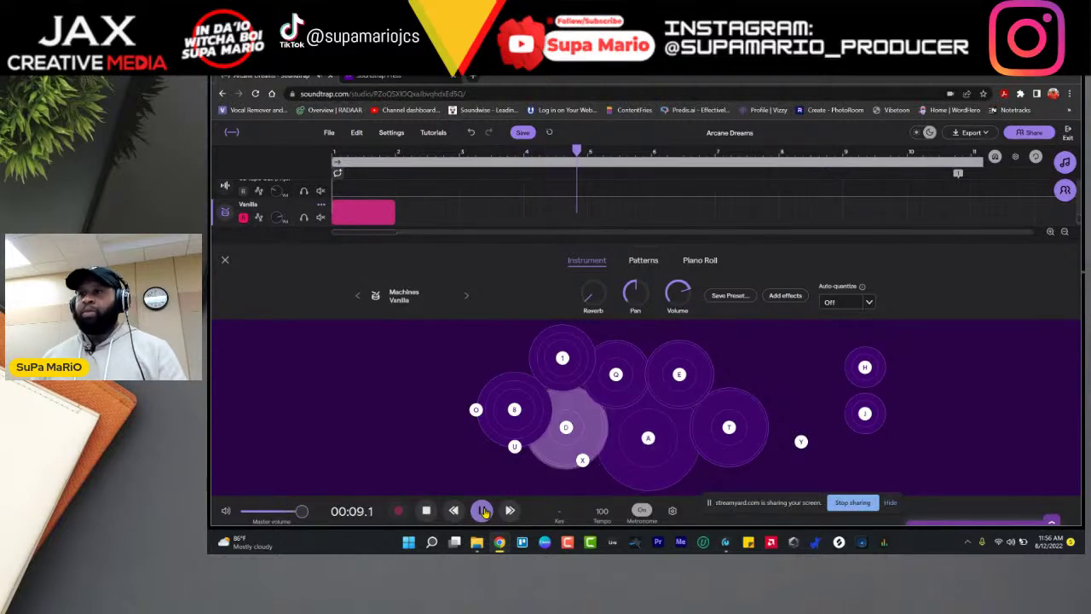
{"action": "left_click", "coordinate": [482, 510]}
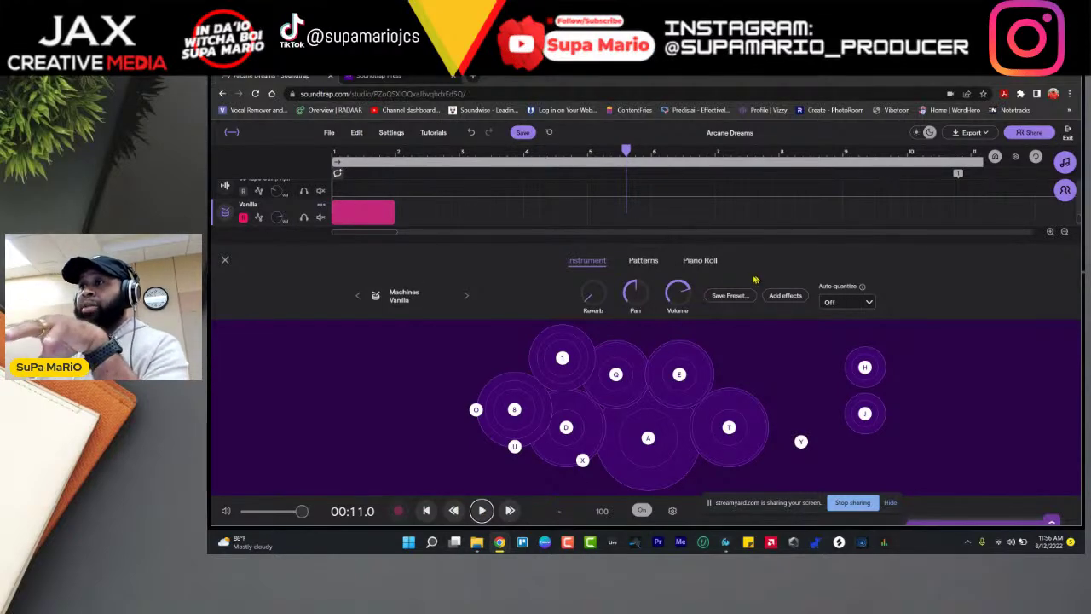
Step: Close the drum instrument editor and examine the Vanilla track's options, including its export formats, without choosing any
{"action": "left_click", "coordinate": [225, 260]}
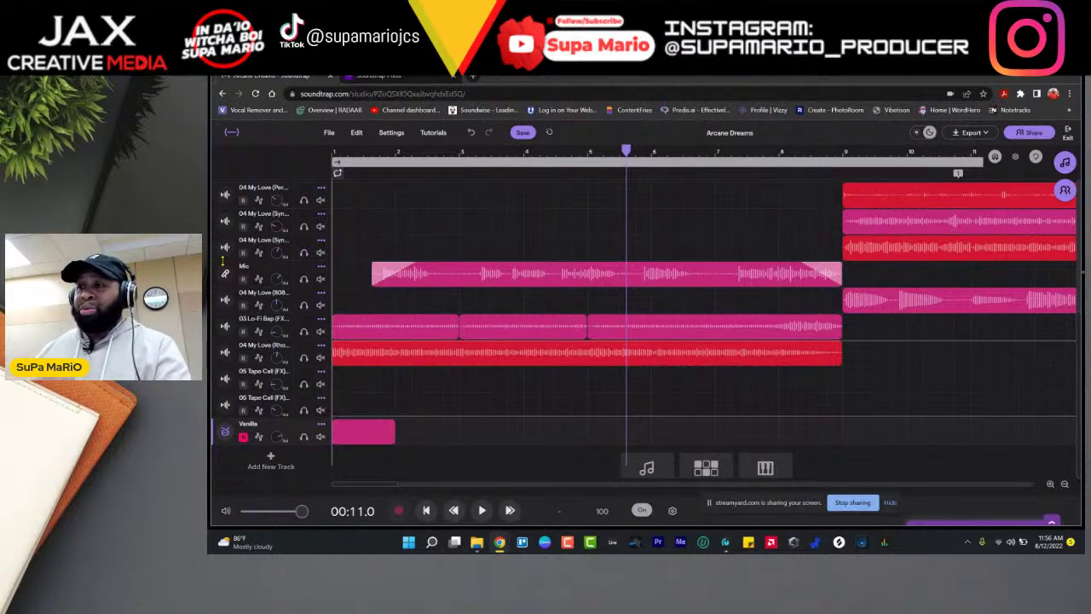
{"action": "mouse_move", "coordinate": [350, 441]}
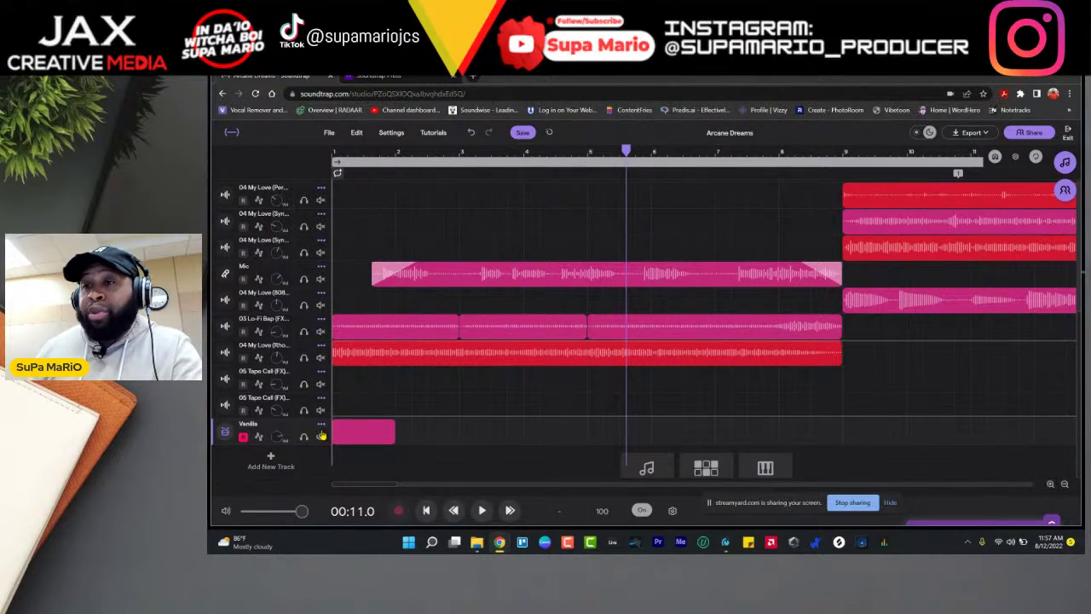
{"action": "left_click", "coordinate": [321, 425]}
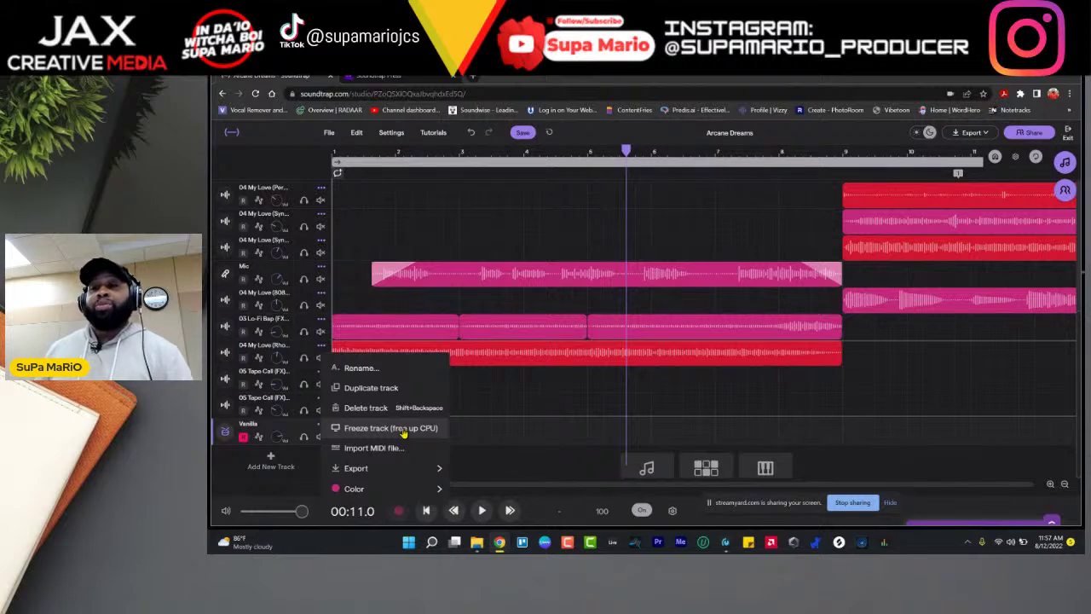
{"action": "mouse_move", "coordinate": [408, 476]}
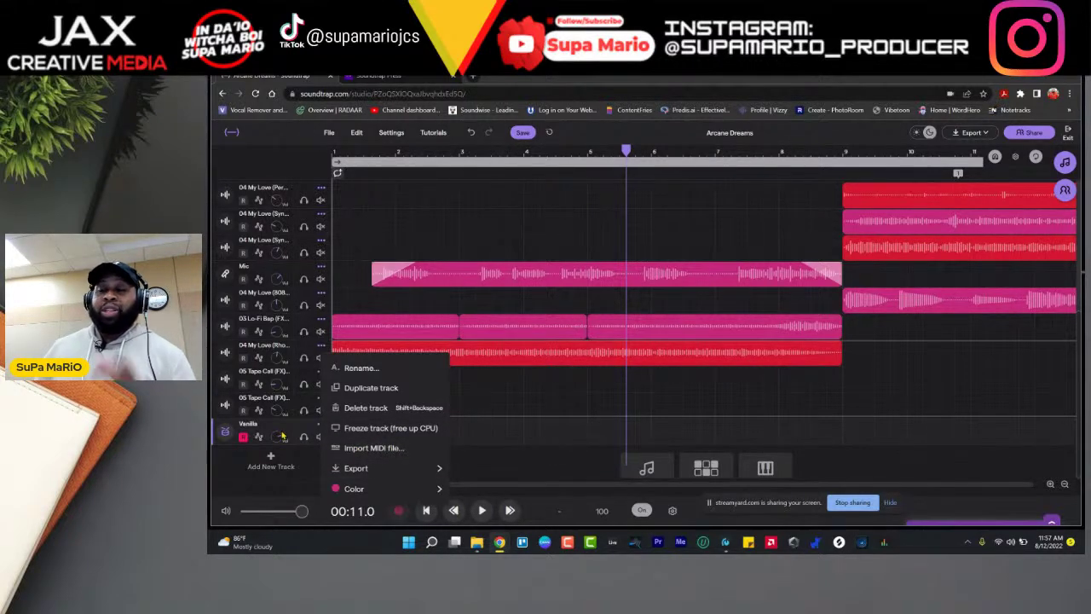
{"action": "mouse_move", "coordinate": [350, 476]}
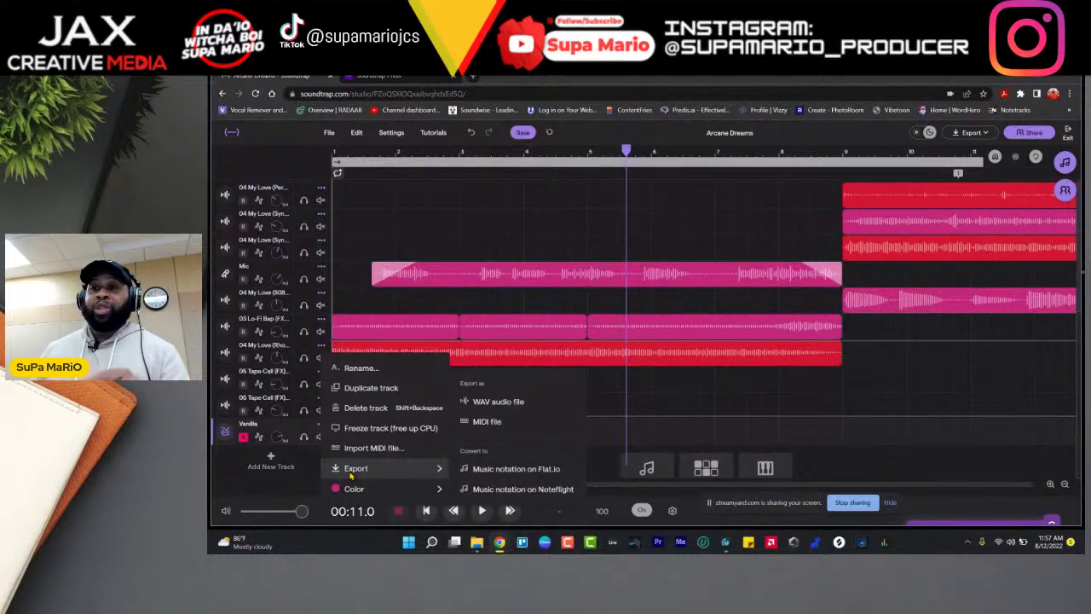
{"action": "left_click", "coordinate": [229, 500]}
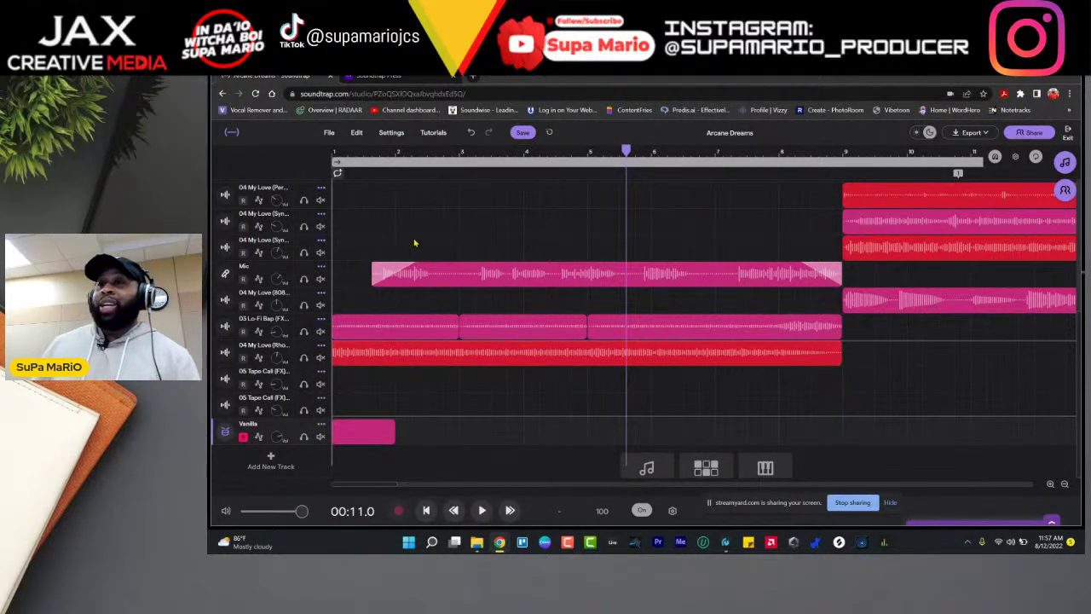
Step: Examine the track options of the first 04 My Love vocal track, then close them without choosing any
{"action": "scroll", "coordinate": [392, 240], "scroll_direction": "up", "scroll_amount": 3}
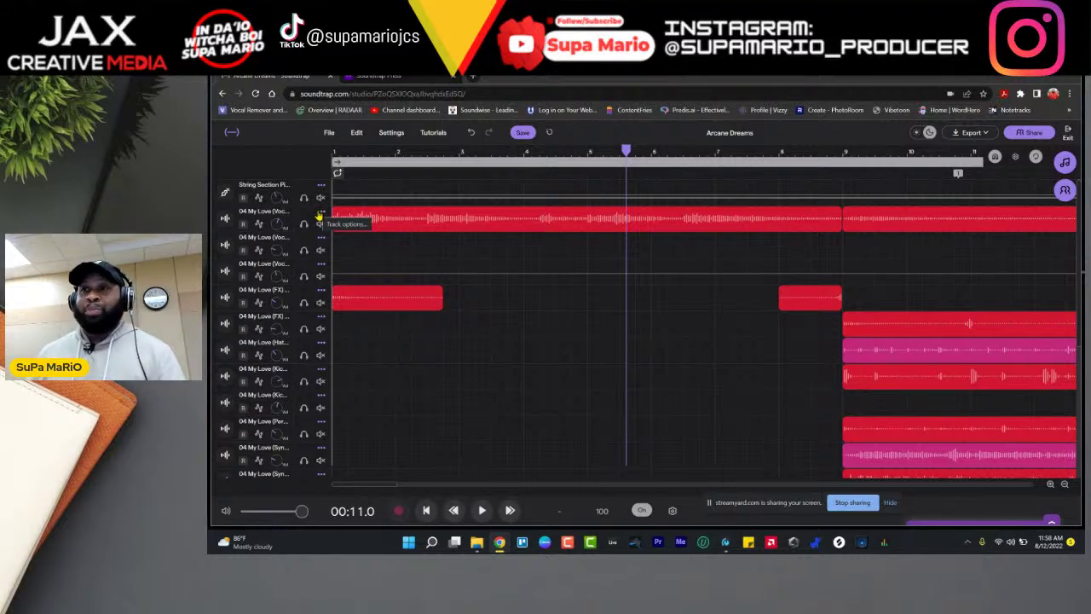
{"action": "left_click", "coordinate": [321, 212]}
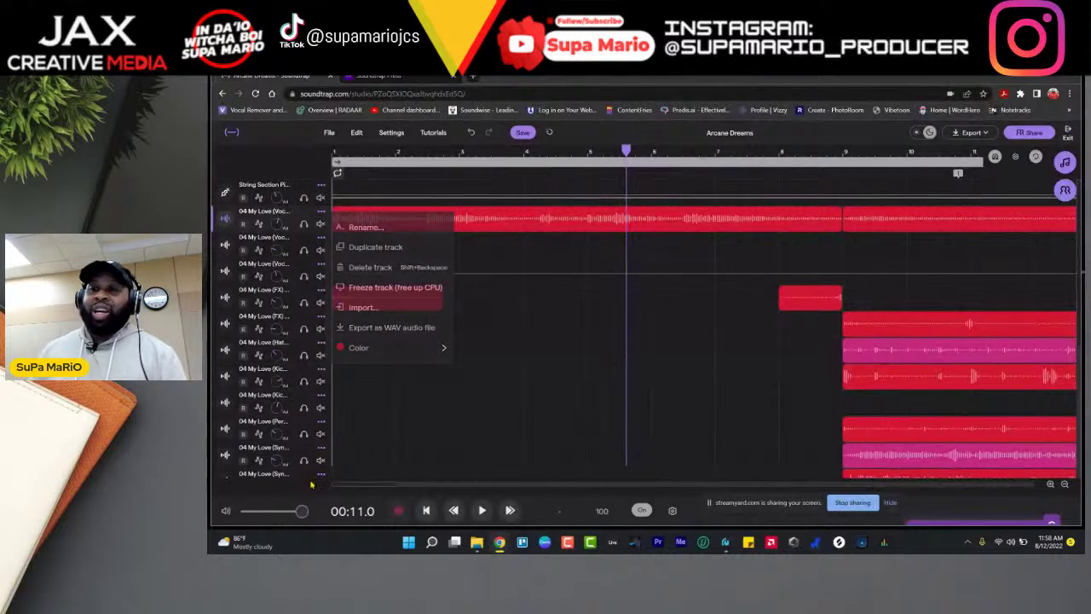
{"action": "scroll", "coordinate": [314, 447], "scroll_direction": "down", "scroll_amount": 5}
{"action": "left_click", "coordinate": [315, 433]}
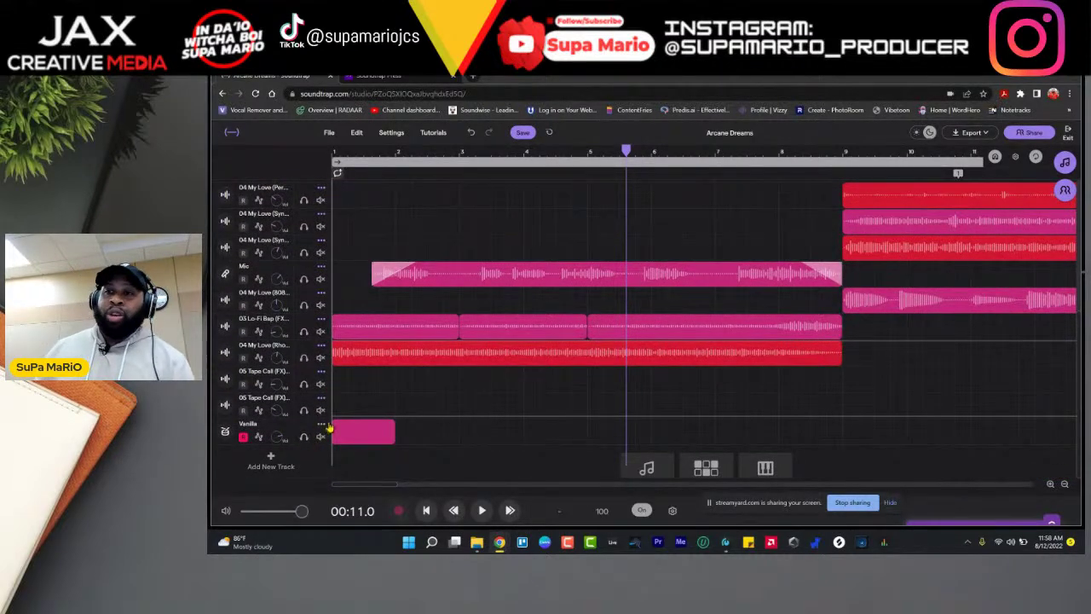
Step: Change the Vanilla track's color to teal and check the choice in the color palette
{"action": "left_click", "coordinate": [321, 426]}
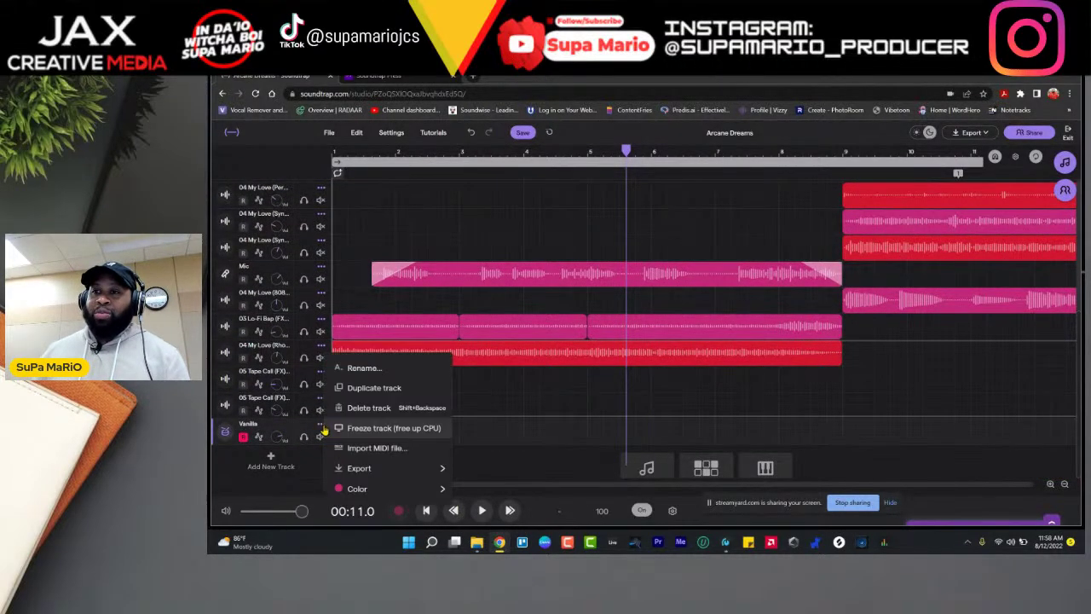
{"action": "left_click", "coordinate": [466, 485]}
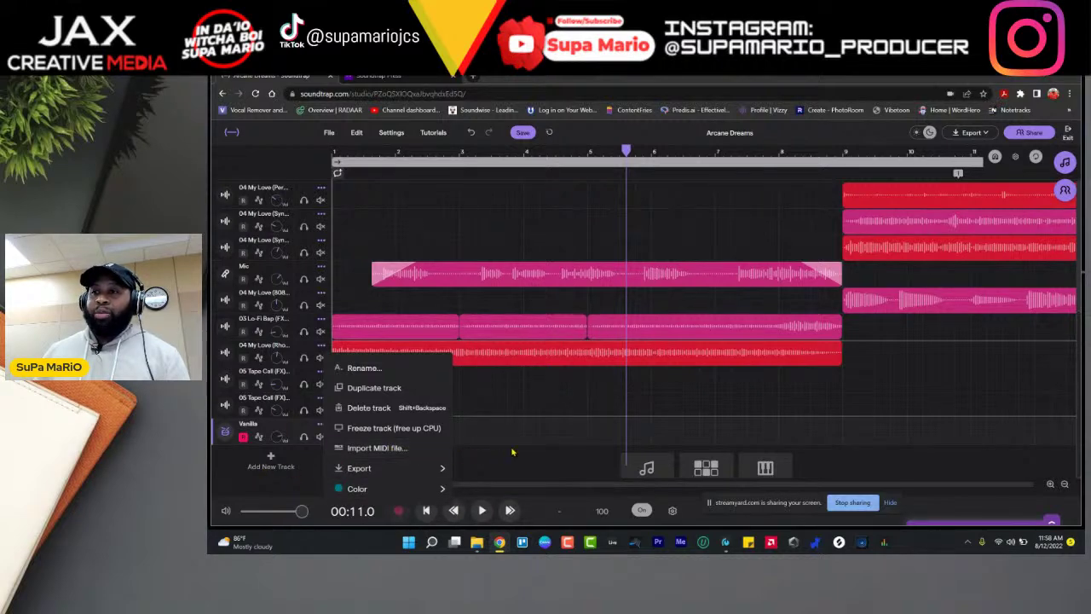
{"action": "left_click", "coordinate": [511, 452]}
{"action": "left_click", "coordinate": [321, 424]}
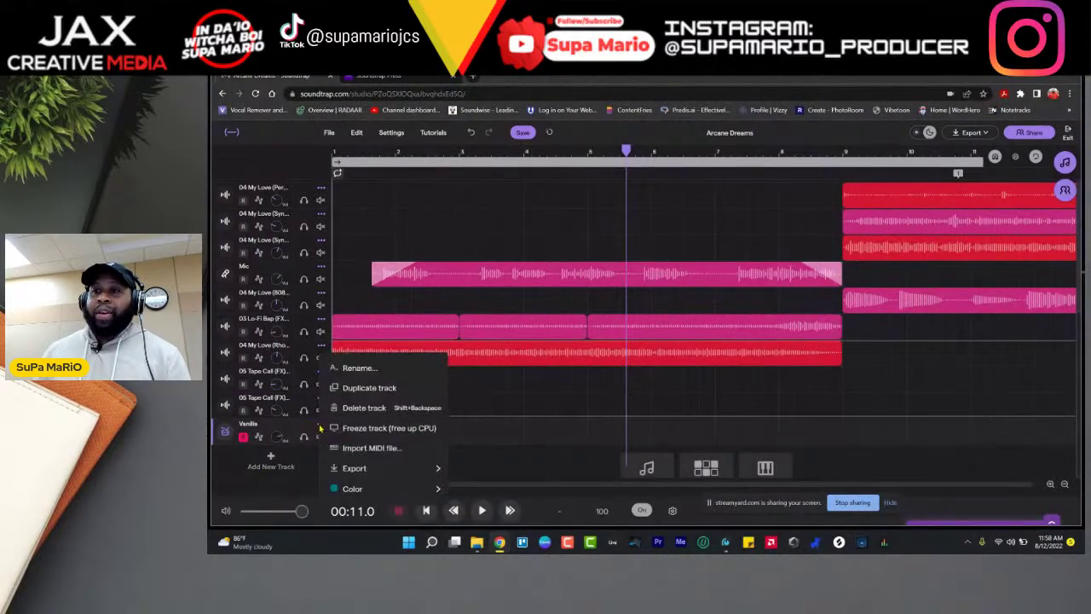
{"action": "mouse_move", "coordinate": [392, 491]}
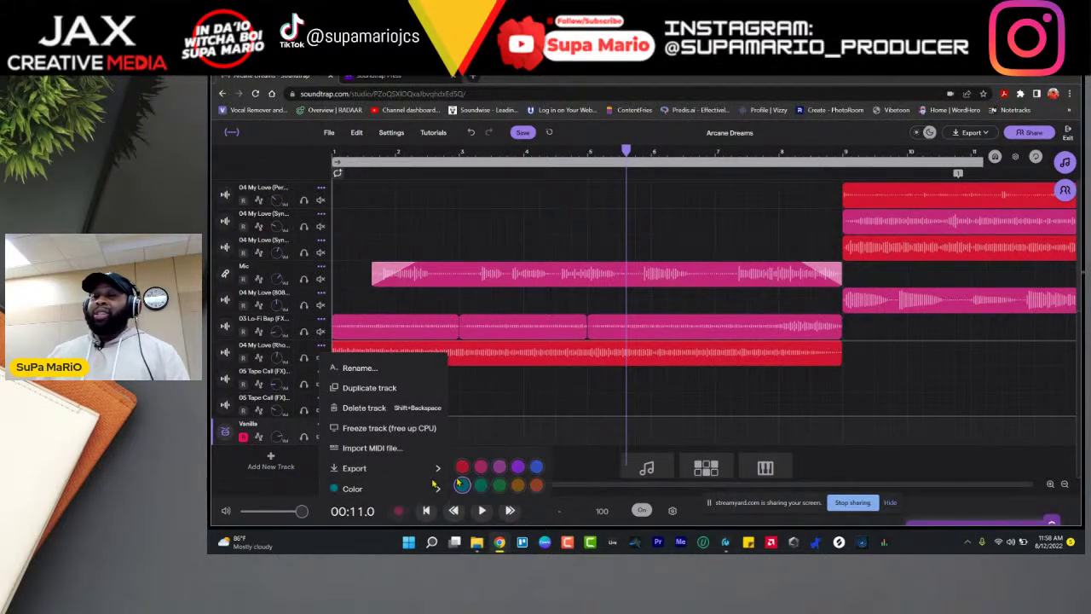
{"action": "left_click", "coordinate": [588, 466]}
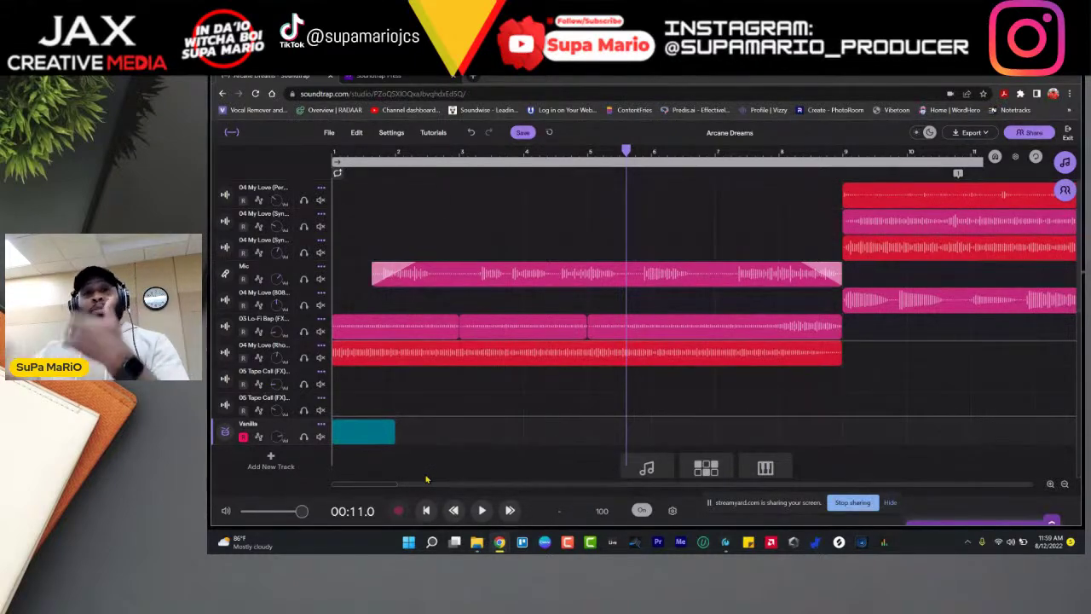
Step: Delete the region on the Vanilla track, return the playhead to the start, and briefly start and stop playback
{"action": "left_click", "coordinate": [359, 440]}
{"action": "key", "text": "Delete"}
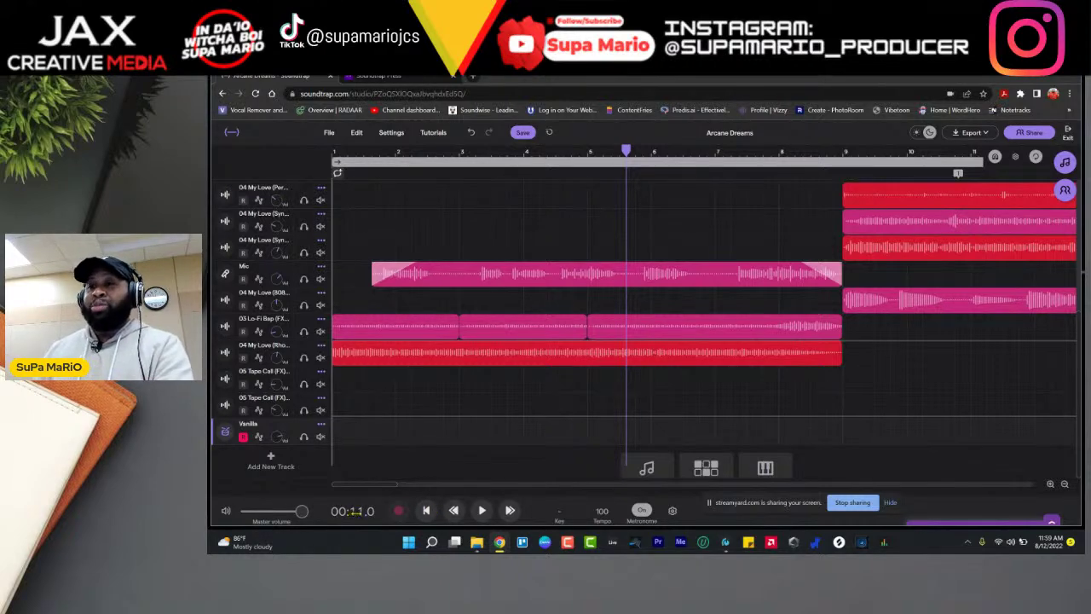
{"action": "key", "text": "Return"}
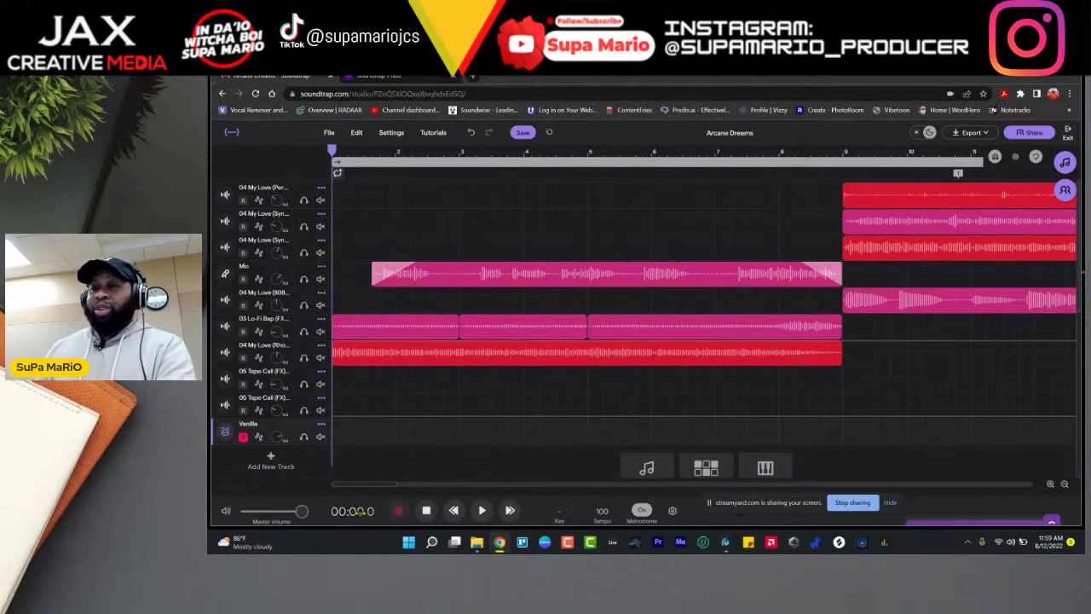
{"action": "key", "text": "space"}
{"action": "key", "text": "space"}
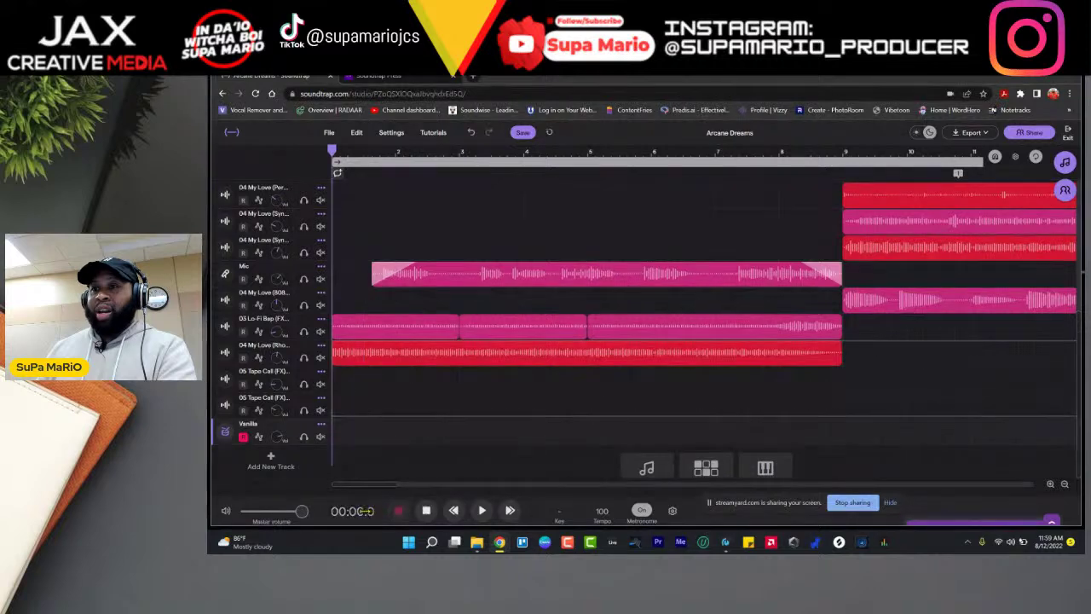
Step: Try starting and stopping playback, step the playhead backward, and return it to the project start
{"action": "key", "text": "space"}
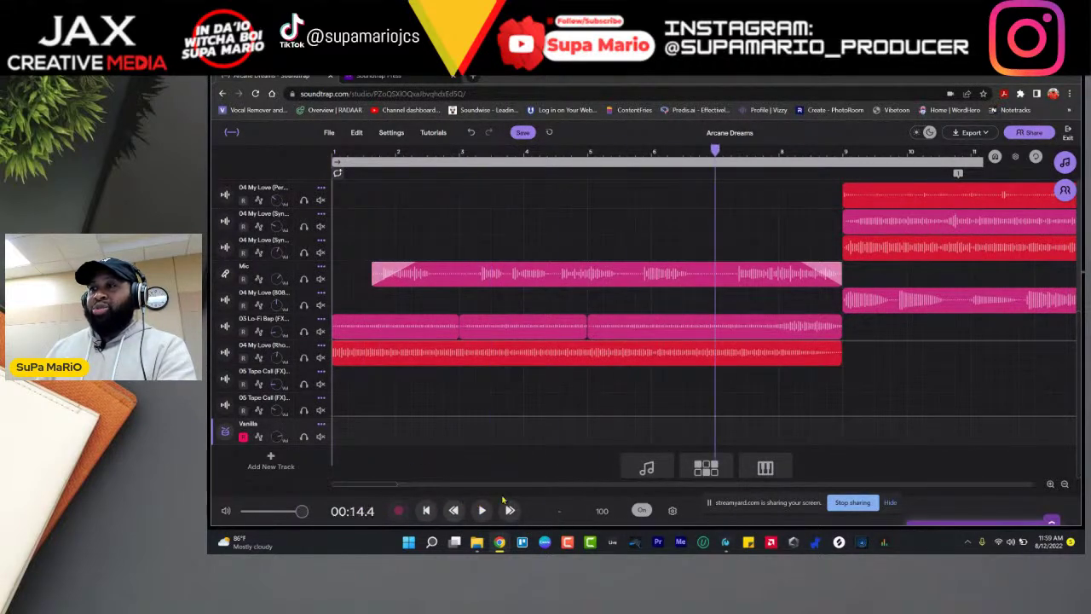
{"action": "key", "text": "space"}
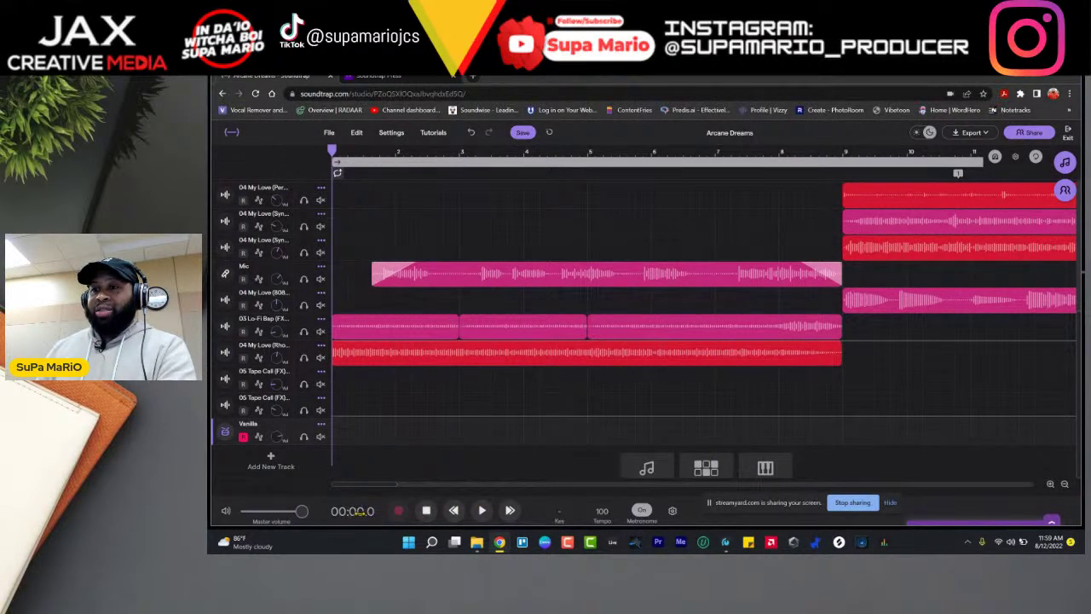
{"action": "key", "text": "space"}
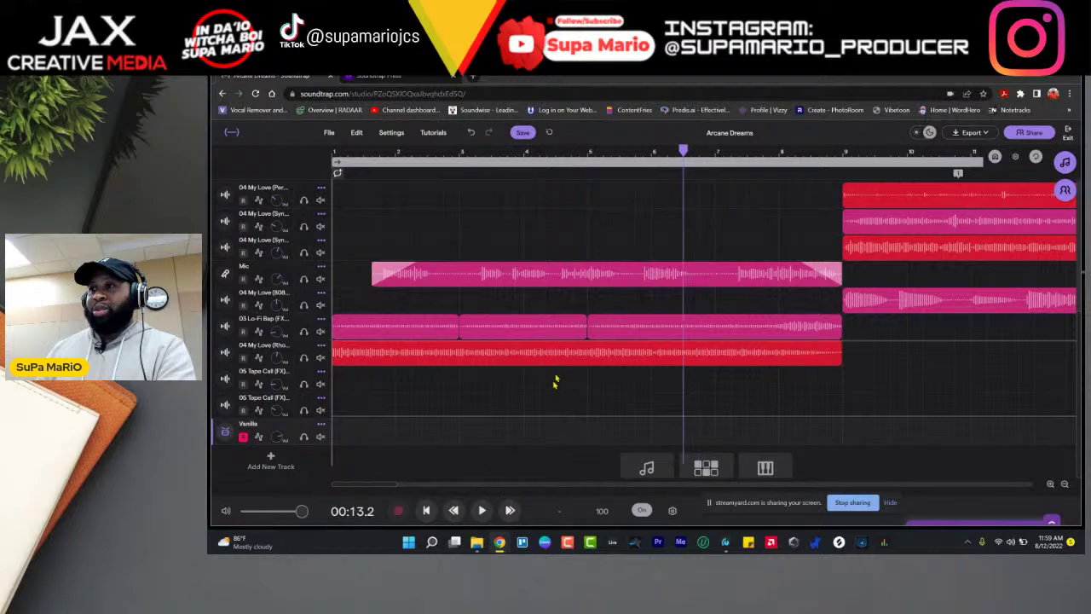
{"action": "key", "text": "Left"}
{"action": "key", "text": "Left"}
{"action": "key", "text": "Left"}
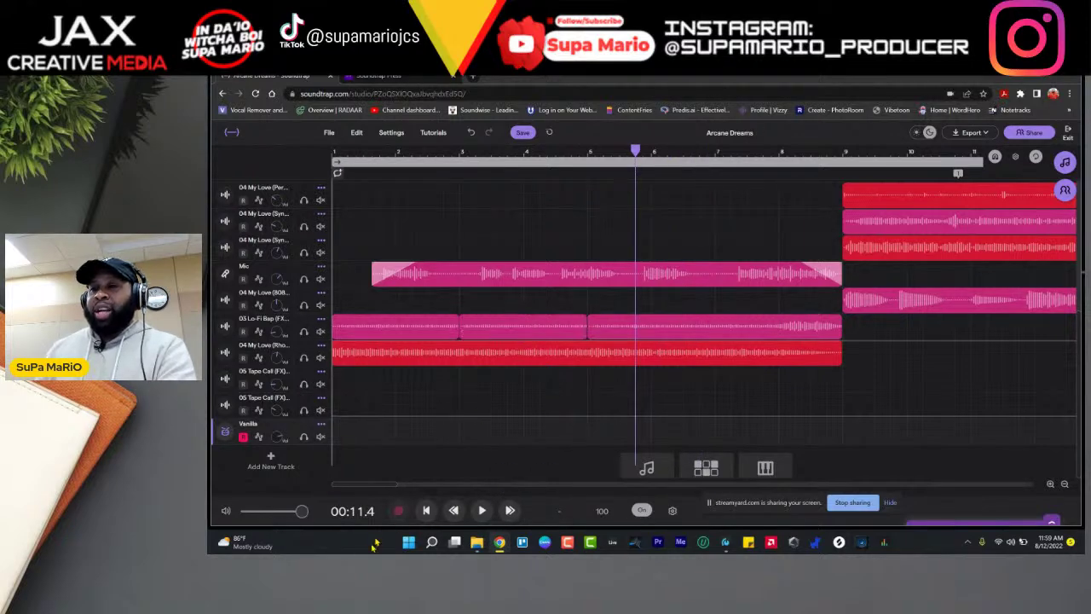
{"action": "left_click", "coordinate": [426, 511]}
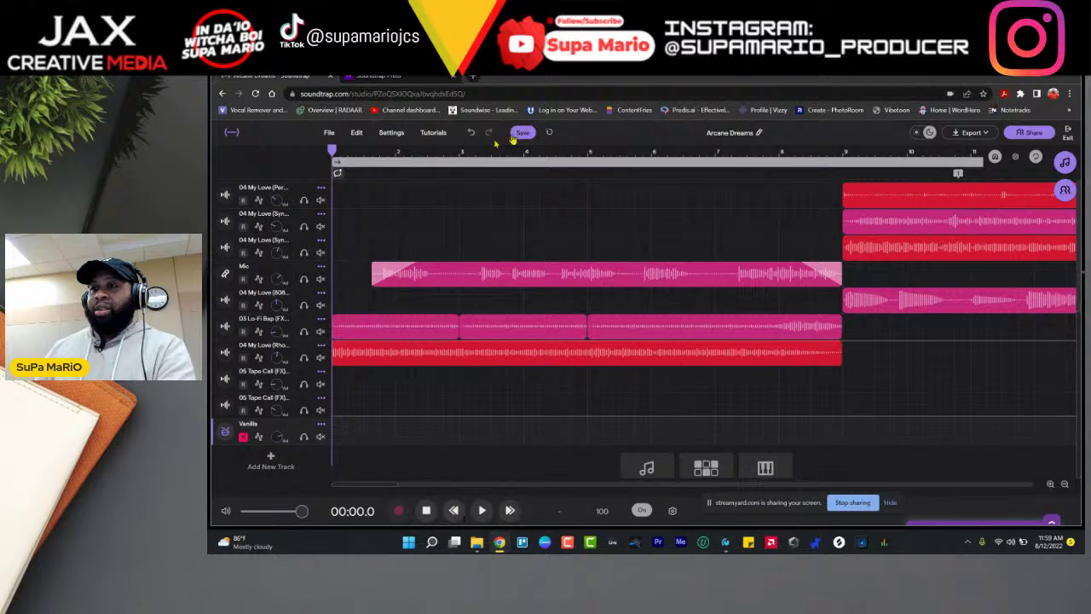
Step: Try the rewind control and fast-forward the playhead from the project start to bar 5
{"action": "left_click", "coordinate": [453, 511]}
{"action": "left_click", "coordinate": [454, 510]}
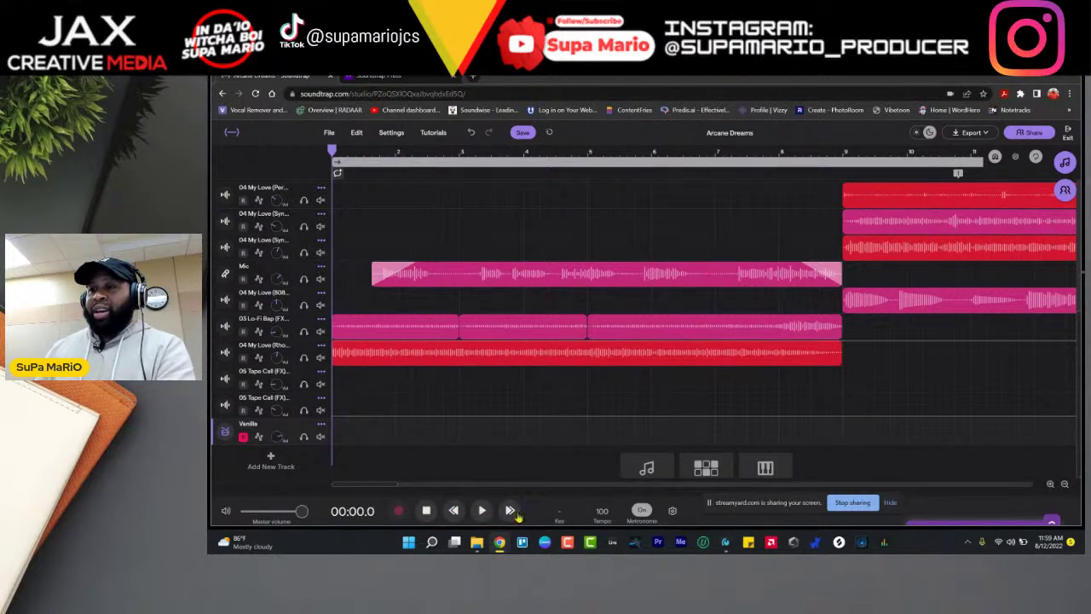
{"action": "left_click", "coordinate": [513, 511]}
{"action": "left_click", "coordinate": [513, 512]}
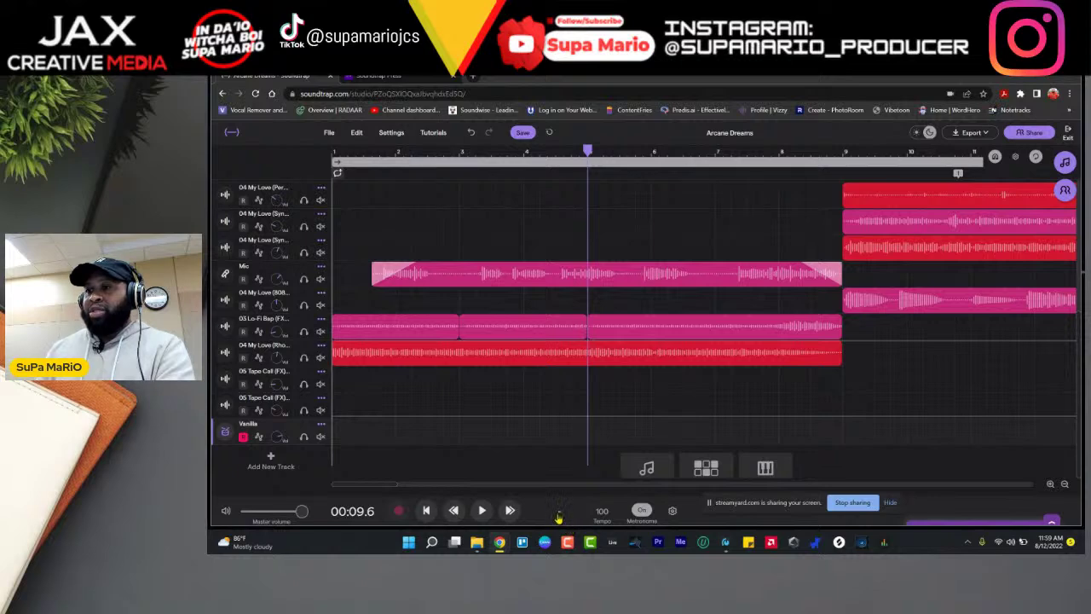
Step: Set the project key to Cm
{"action": "left_click", "coordinate": [560, 515]}
{"action": "left_click", "coordinate": [605, 505]}
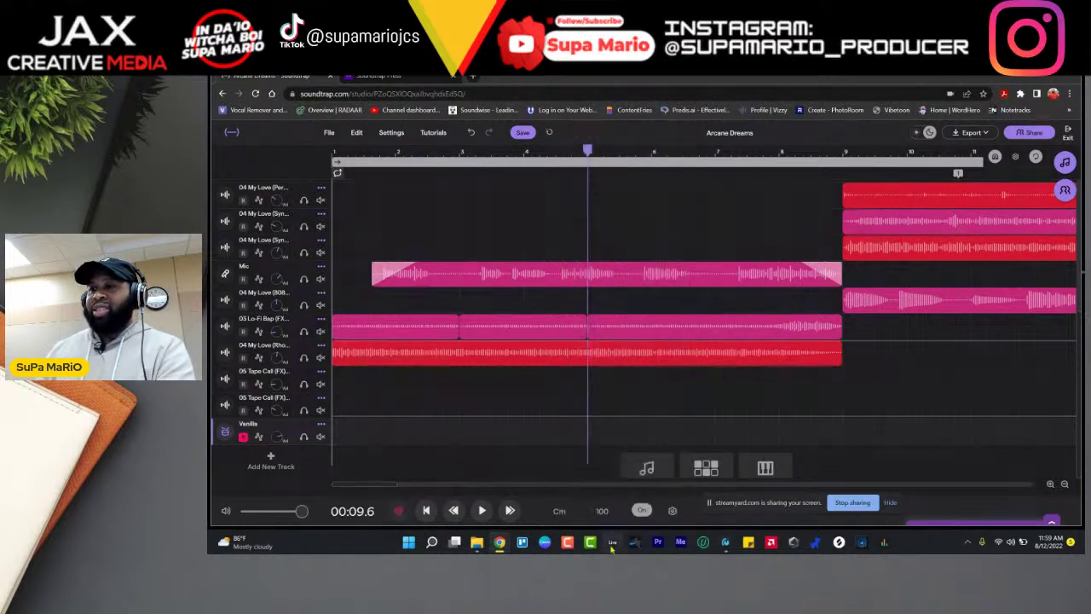
Step: Try stepped and tapped tempo values, set the project tempo to 109 BPM, and adjust the audio data to match it
{"action": "left_click", "coordinate": [602, 510]}
{"action": "left_click", "coordinate": [689, 455]}
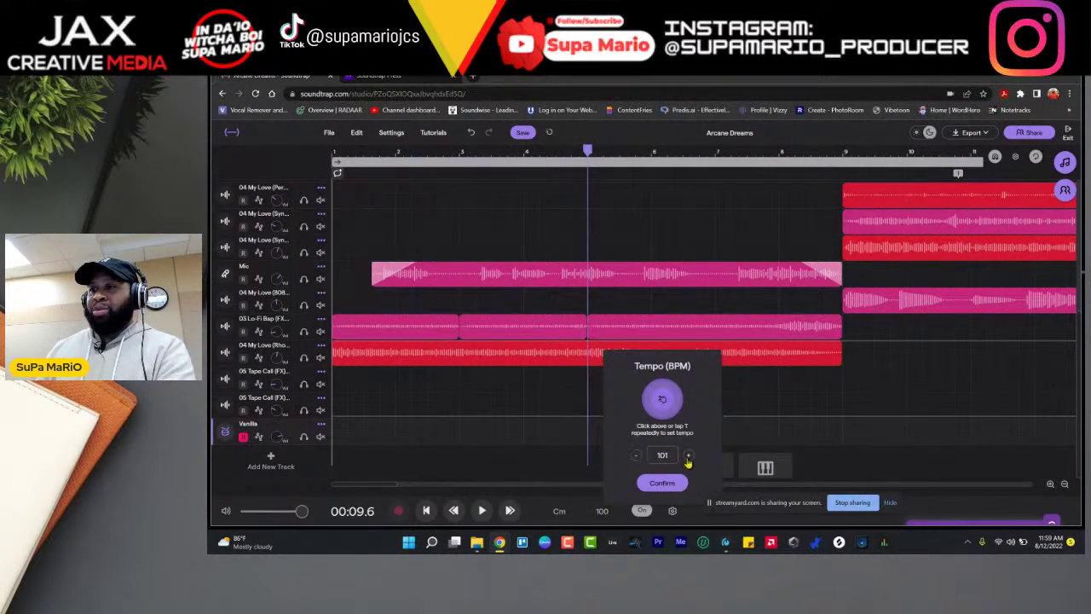
{"action": "left_click", "coordinate": [688, 455]}
{"action": "left_click", "coordinate": [689, 455]}
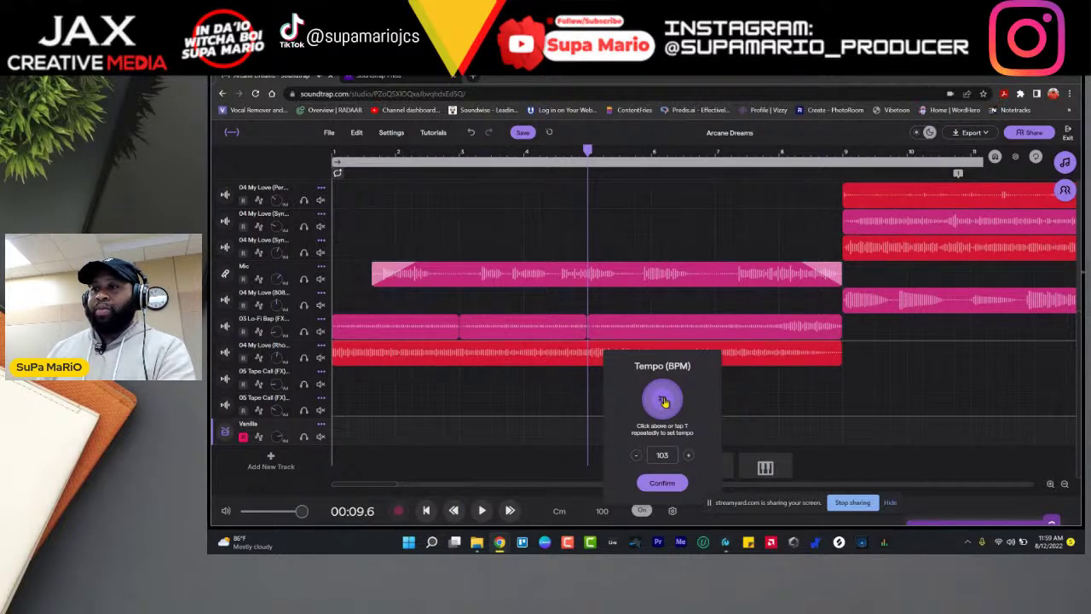
{"action": "left_click", "coordinate": [663, 400]}
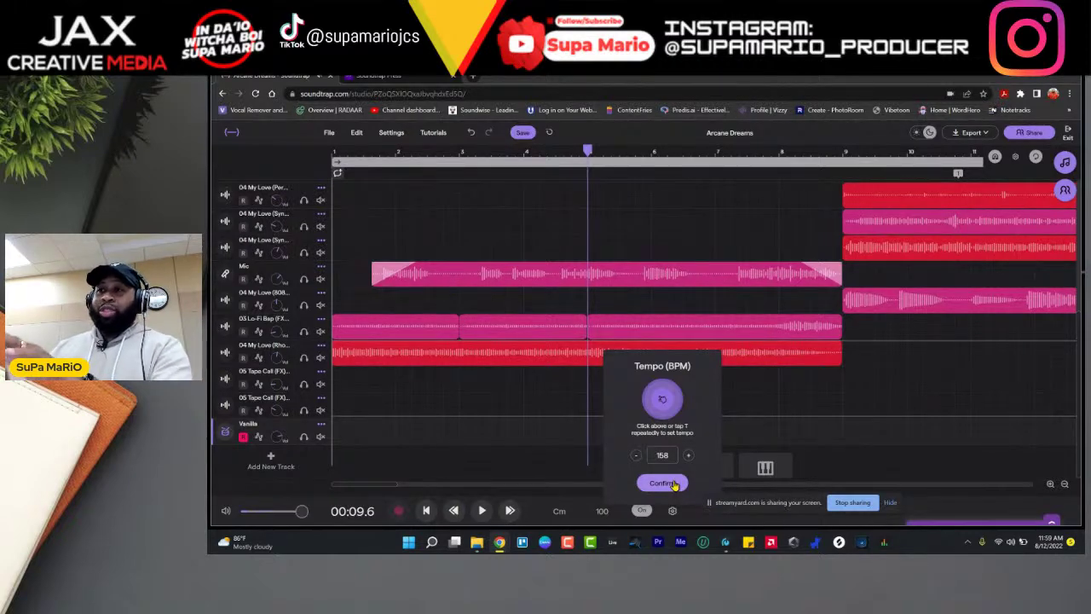
{"action": "left_click", "coordinate": [636, 456]}
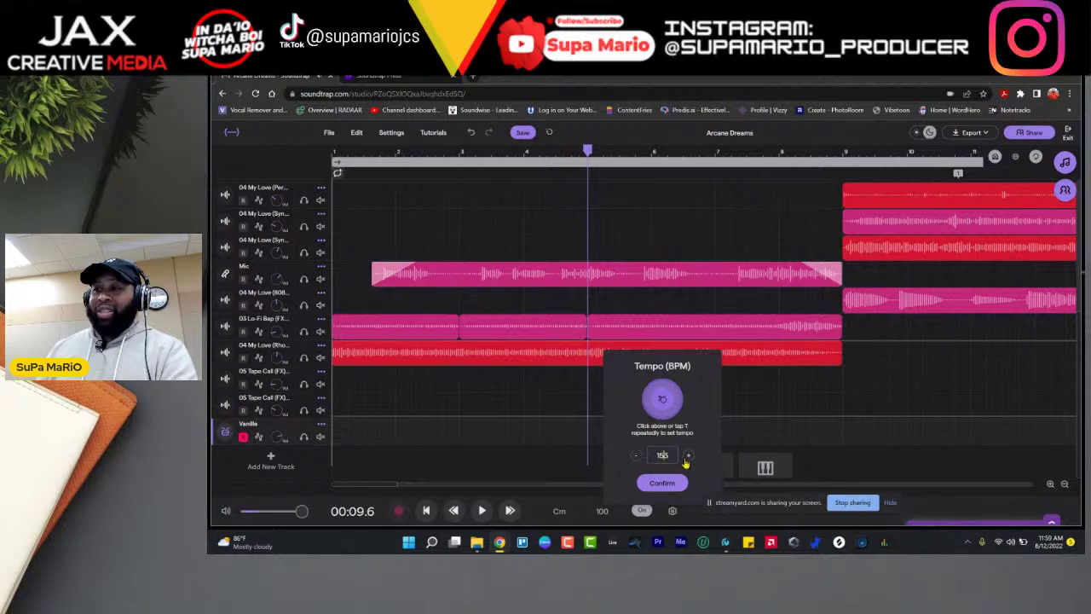
{"action": "left_click_drag", "start_coordinate": [655, 457], "coordinate": [692, 462]}
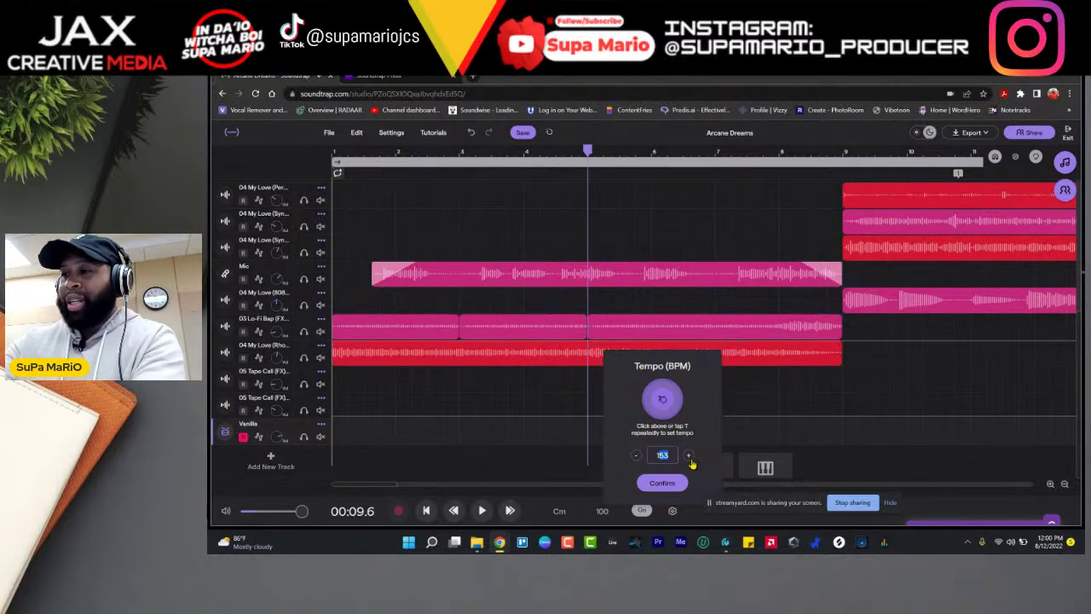
{"action": "type", "text": "109"}
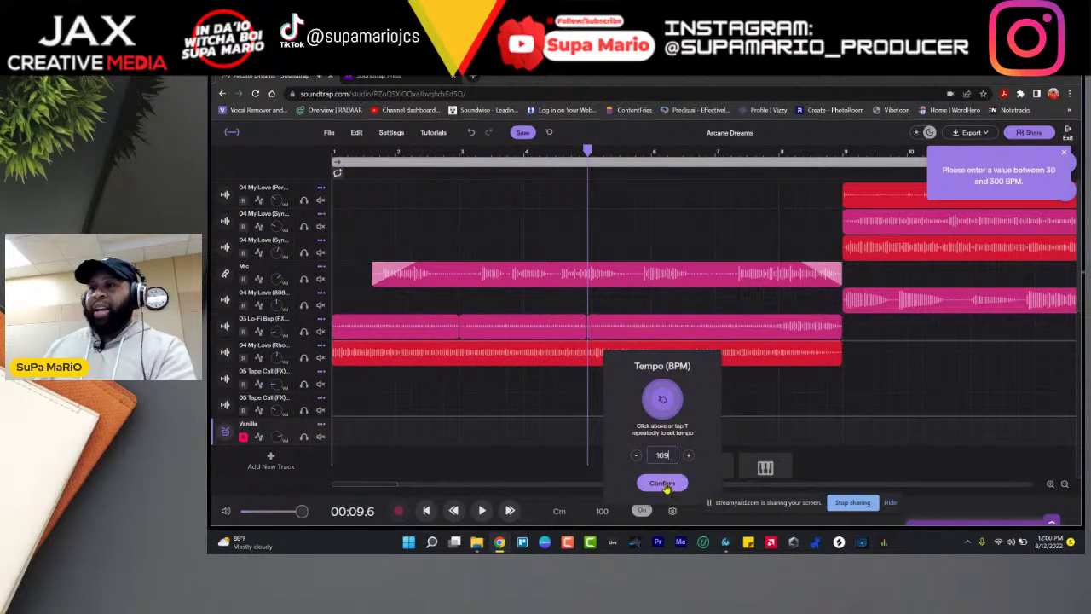
{"action": "left_click", "coordinate": [663, 483]}
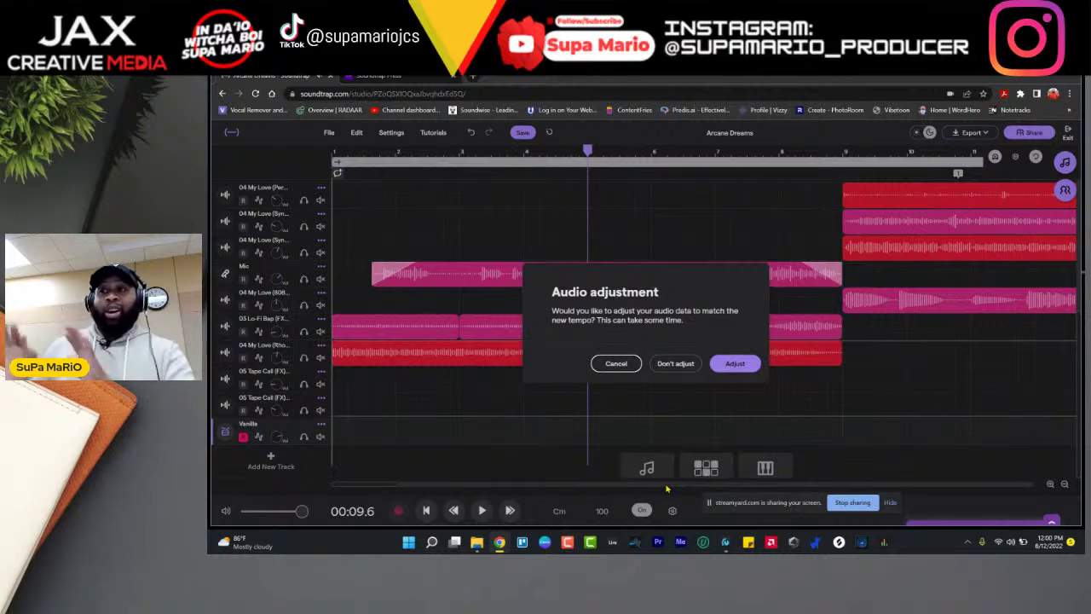
{"action": "left_click", "coordinate": [738, 363]}
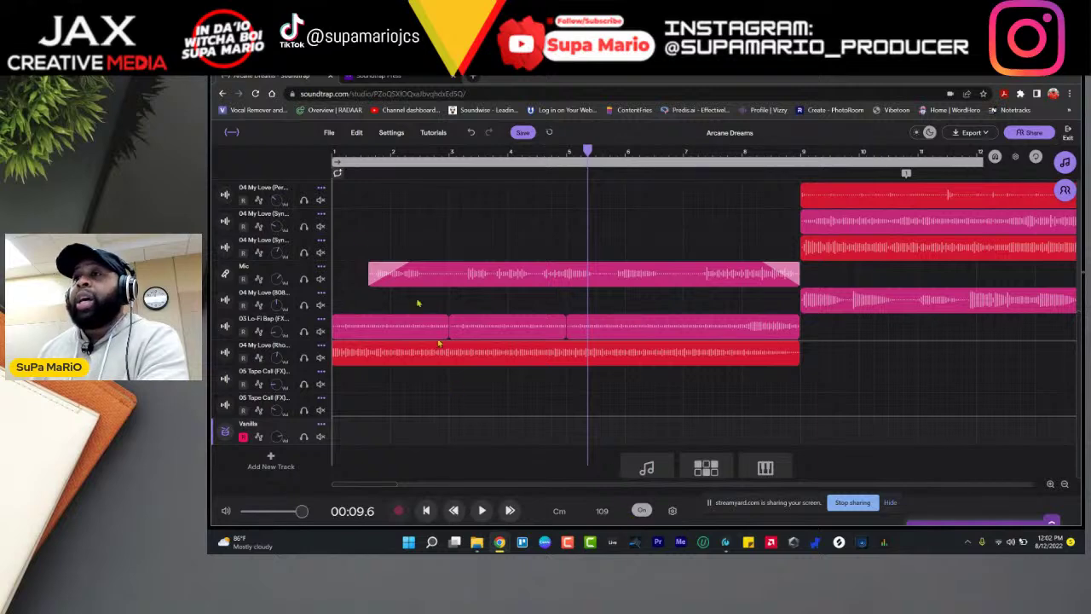
Step: Play the retimed project from the start, pause it, and examine the metronome's sound, volume and count-in options without changing any
{"action": "left_click", "coordinate": [428, 510]}
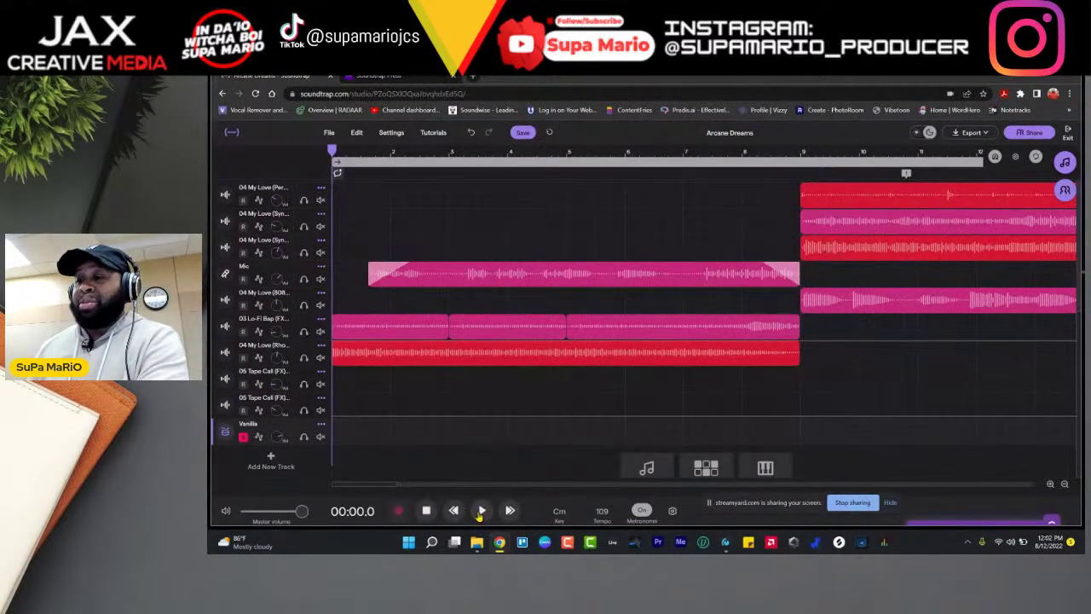
{"action": "left_click", "coordinate": [481, 511]}
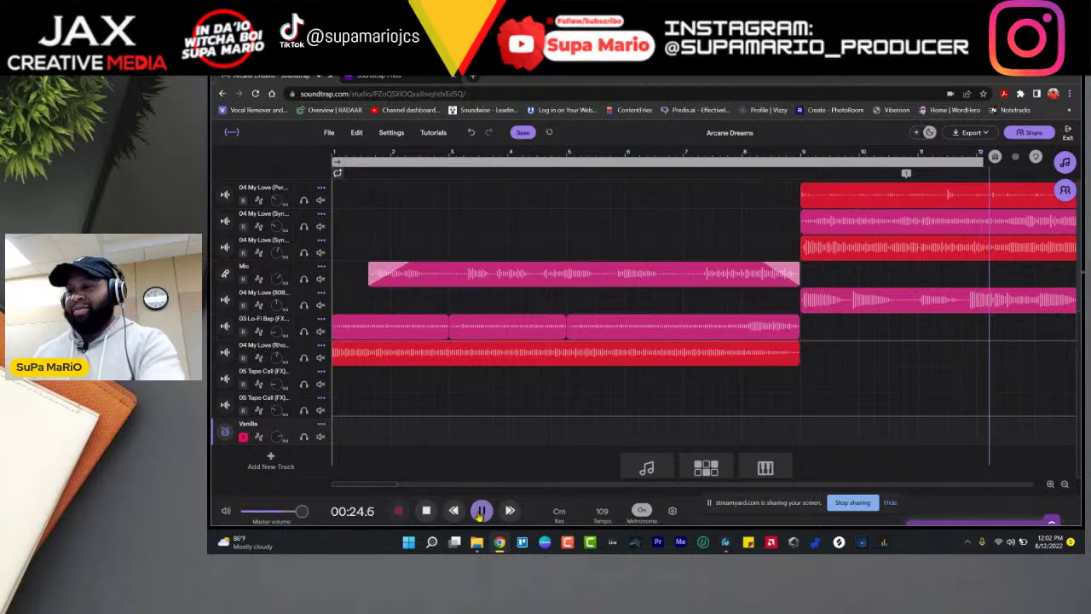
{"action": "left_click", "coordinate": [481, 510]}
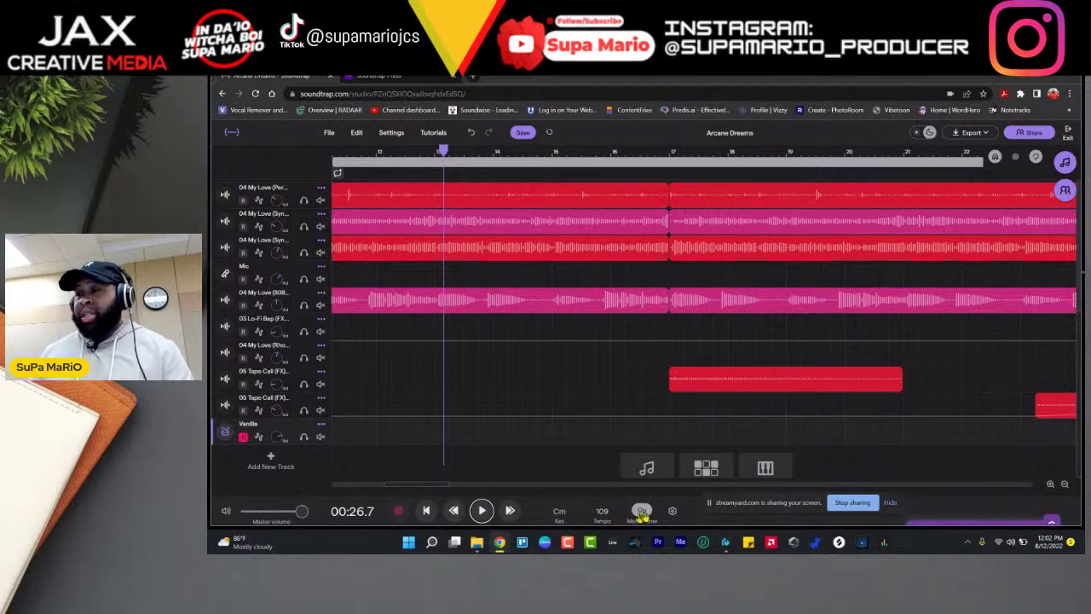
{"action": "left_click", "coordinate": [673, 511]}
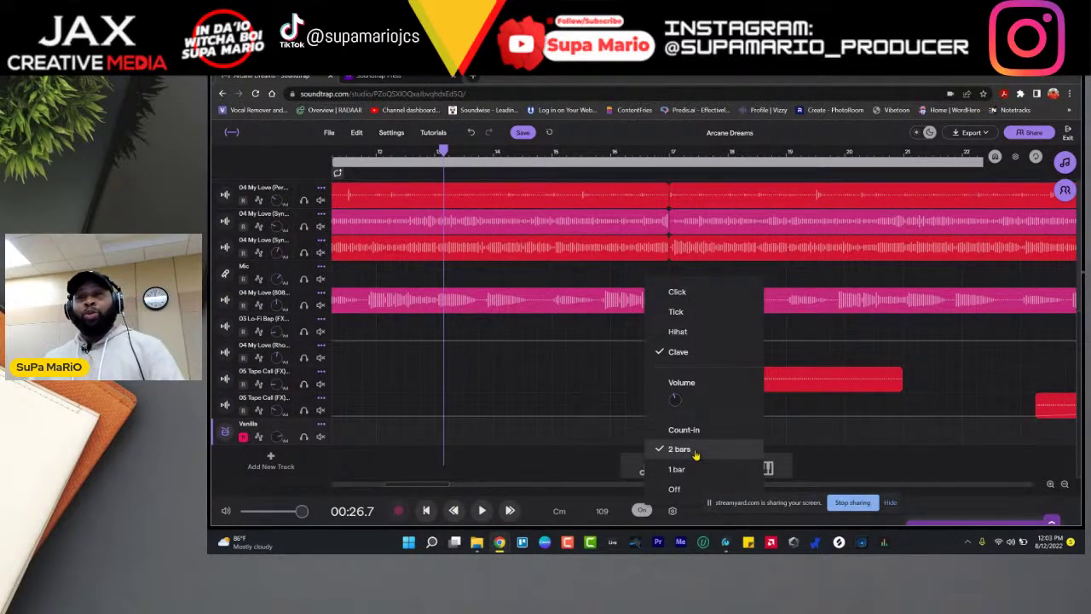
{"action": "left_click", "coordinate": [672, 512]}
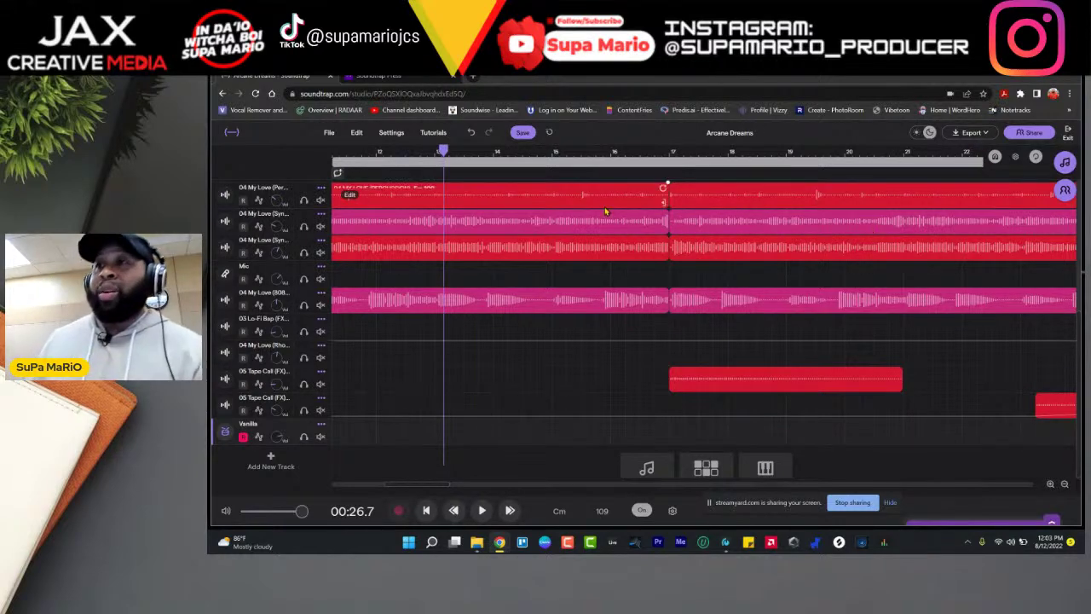
Step: Exit the Arcane Dreams project to the project list without saving the changes
{"action": "left_click", "coordinate": [329, 133]}
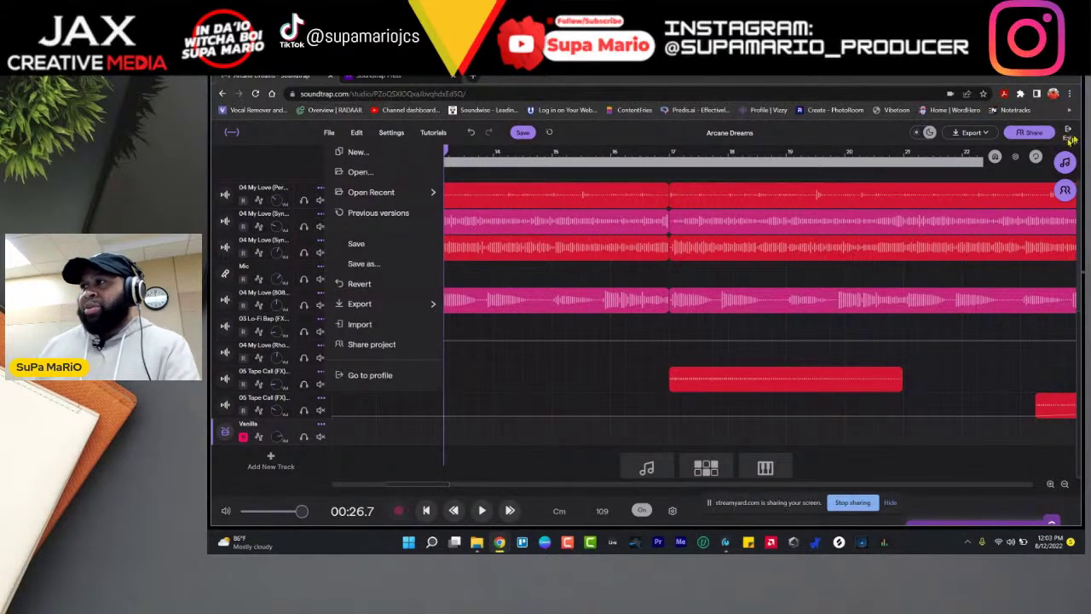
{"action": "key", "text": "Escape"}
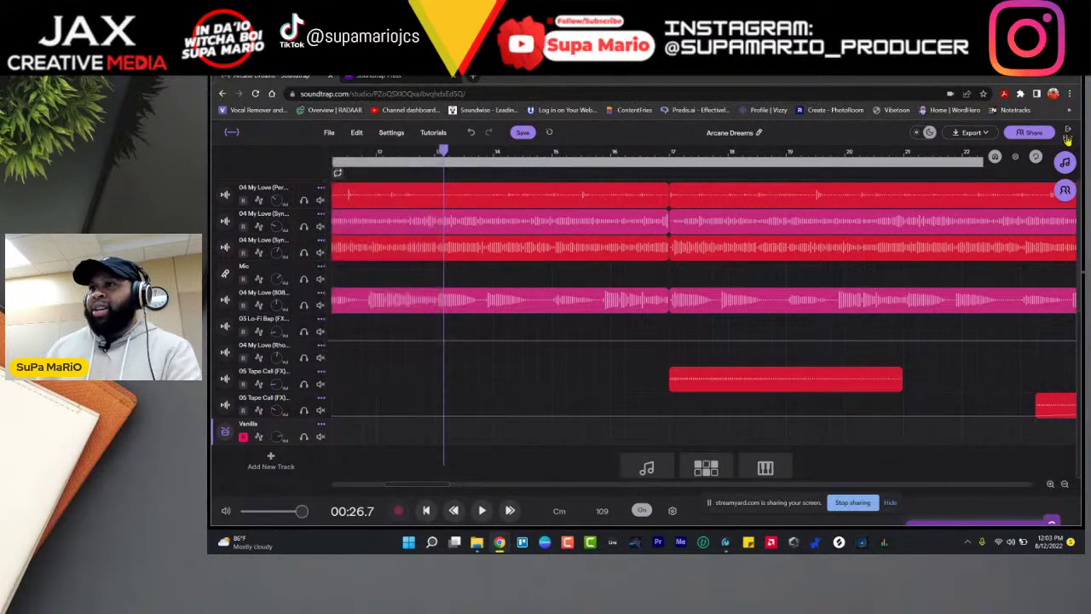
{"action": "left_click", "coordinate": [1069, 130]}
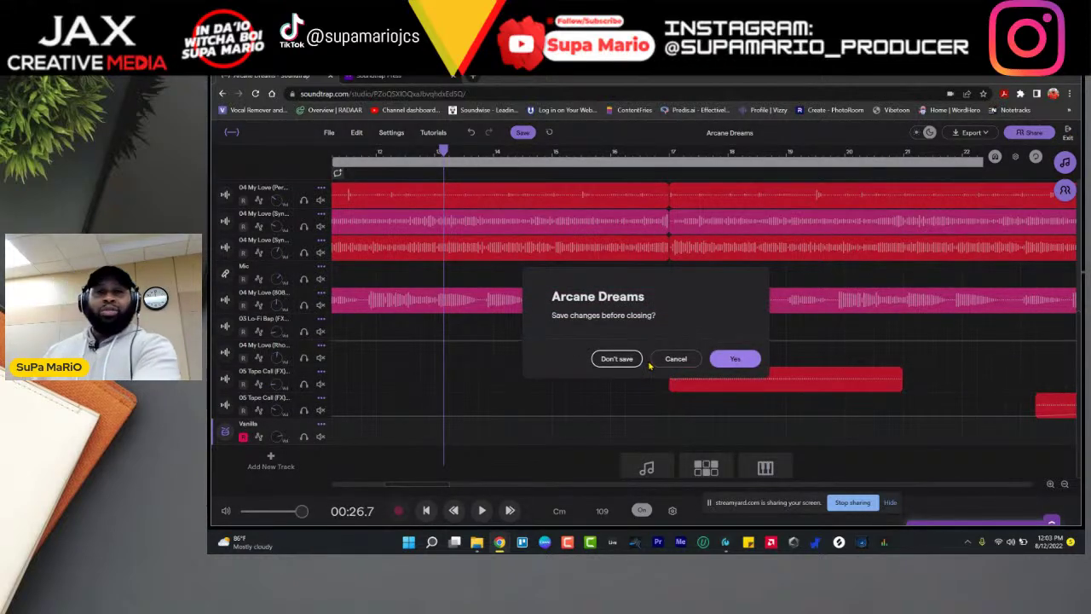
{"action": "left_click", "coordinate": [611, 361]}
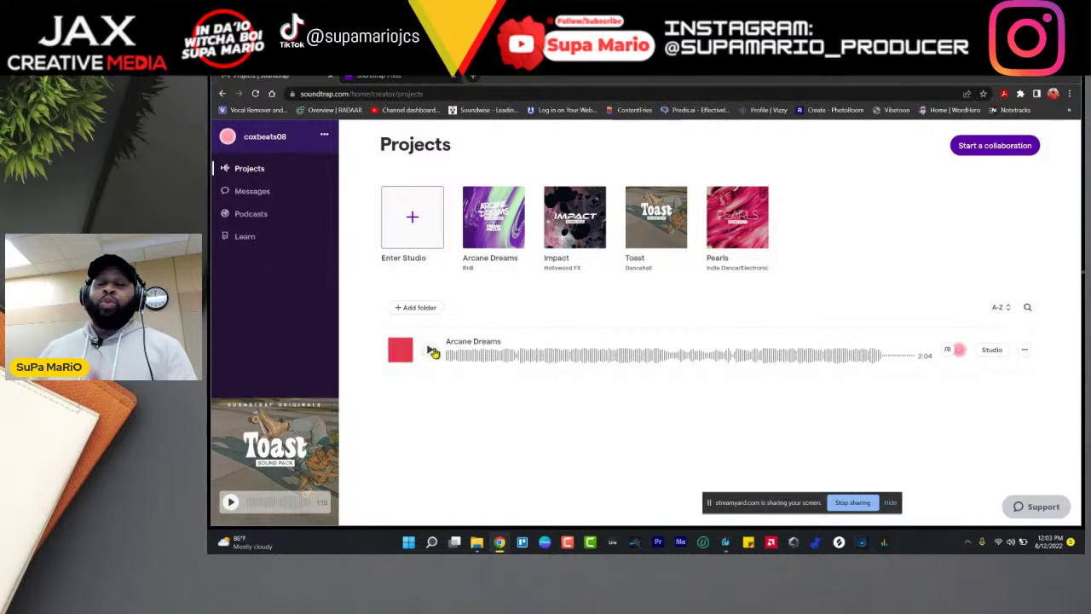
Step: Preview the Arcane Dreams project in the project list, and delete it
{"action": "left_click", "coordinate": [433, 352]}
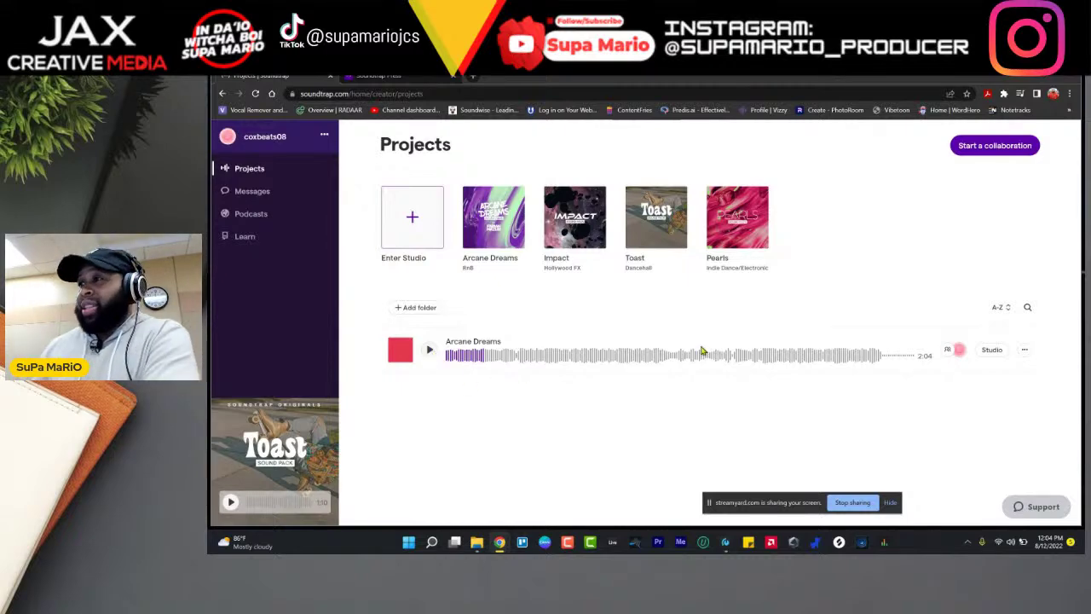
{"action": "left_click", "coordinate": [1023, 351]}
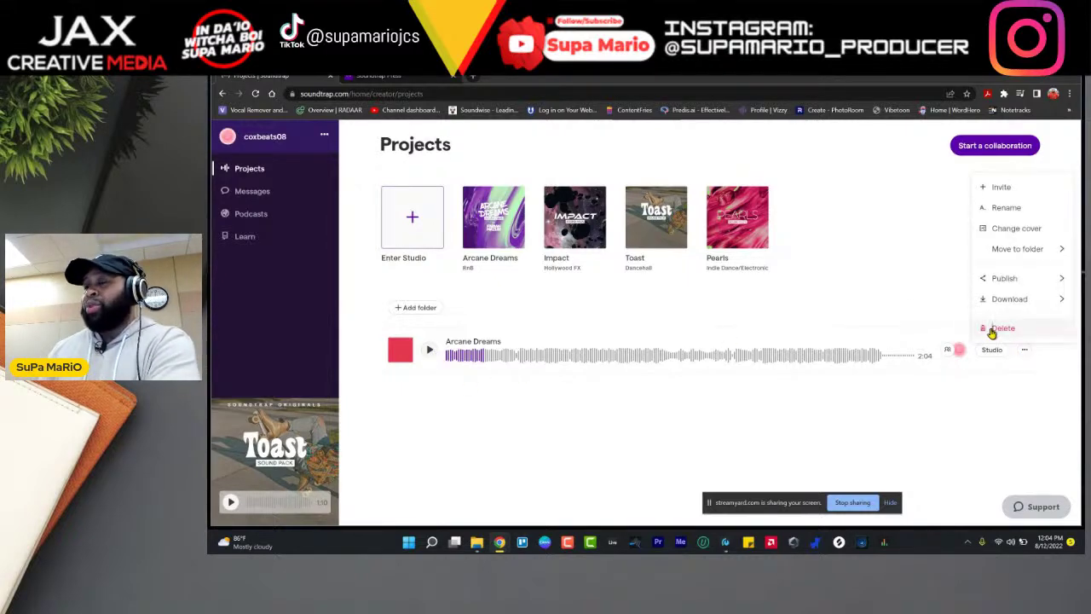
{"action": "left_click", "coordinate": [997, 328]}
{"action": "left_click", "coordinate": [723, 375]}
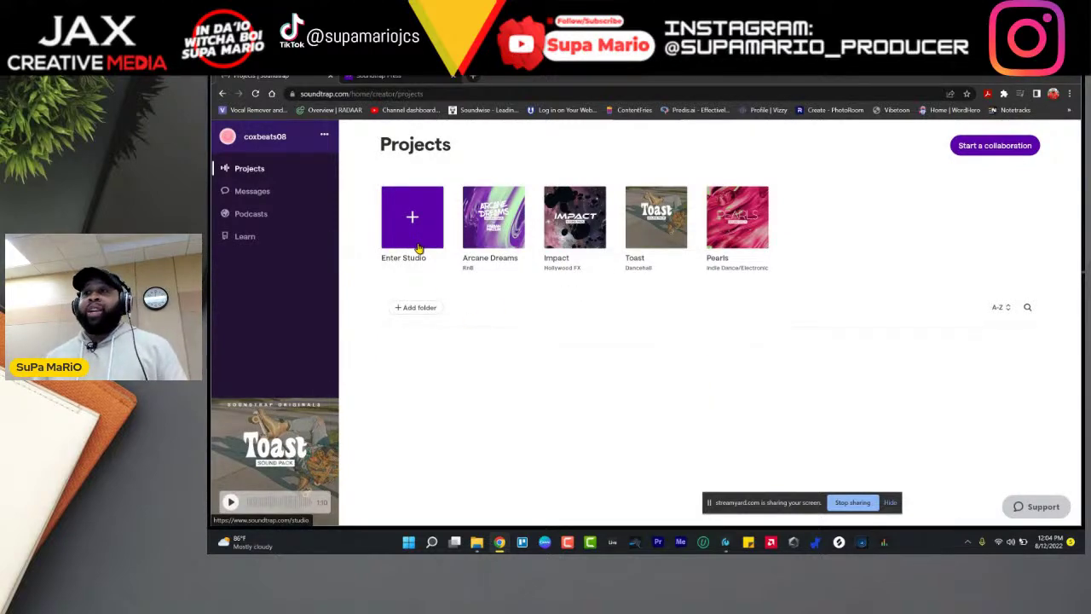
Step: Create a new music project from scratch and open the loop library for a new track
{"action": "left_click", "coordinate": [438, 242]}
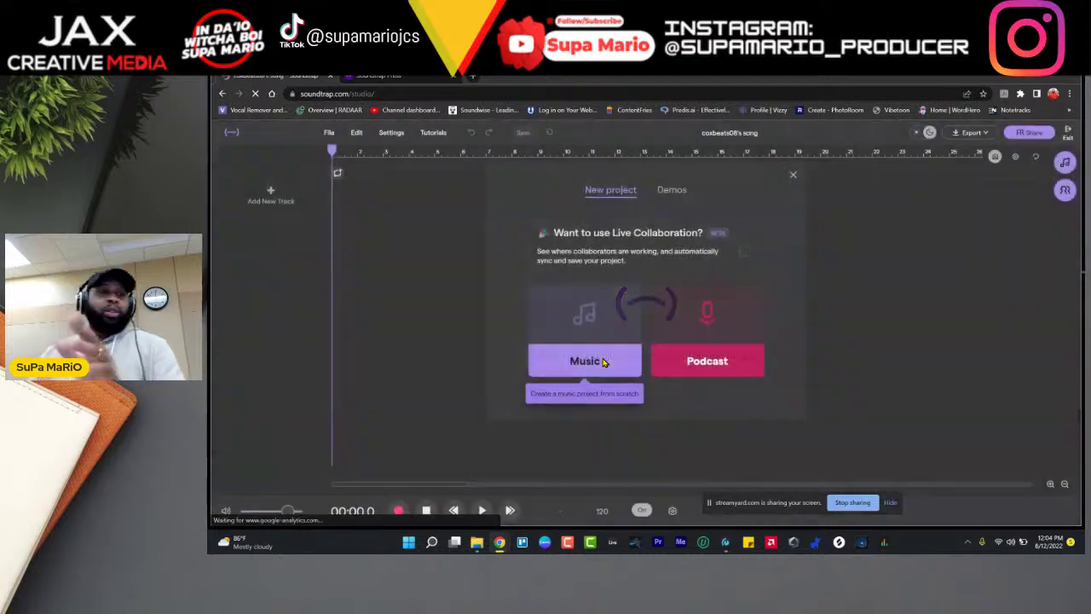
{"action": "left_click", "coordinate": [595, 362]}
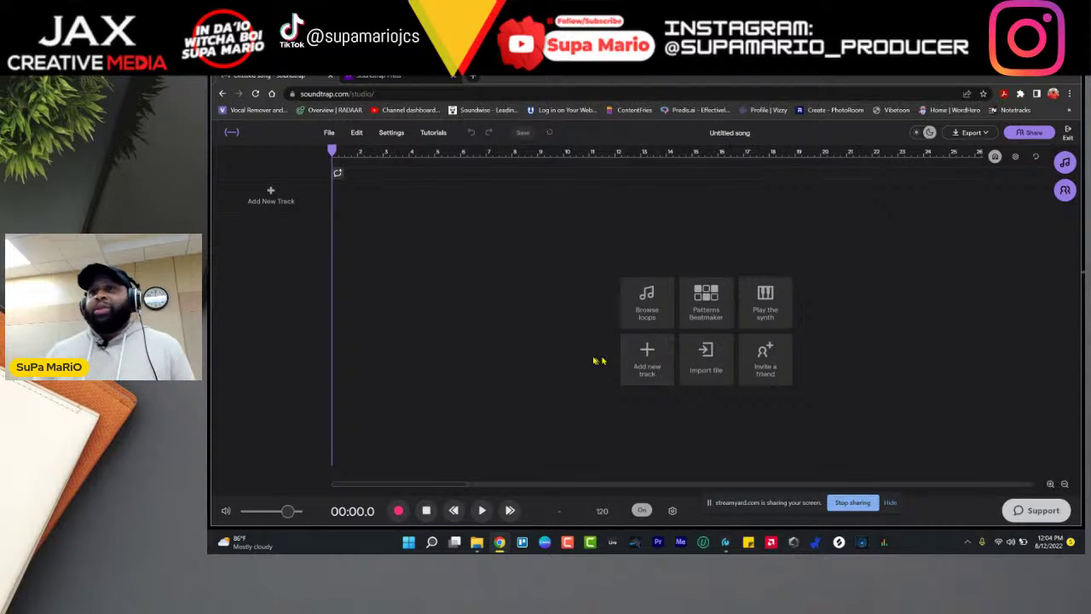
{"action": "left_click", "coordinate": [647, 356]}
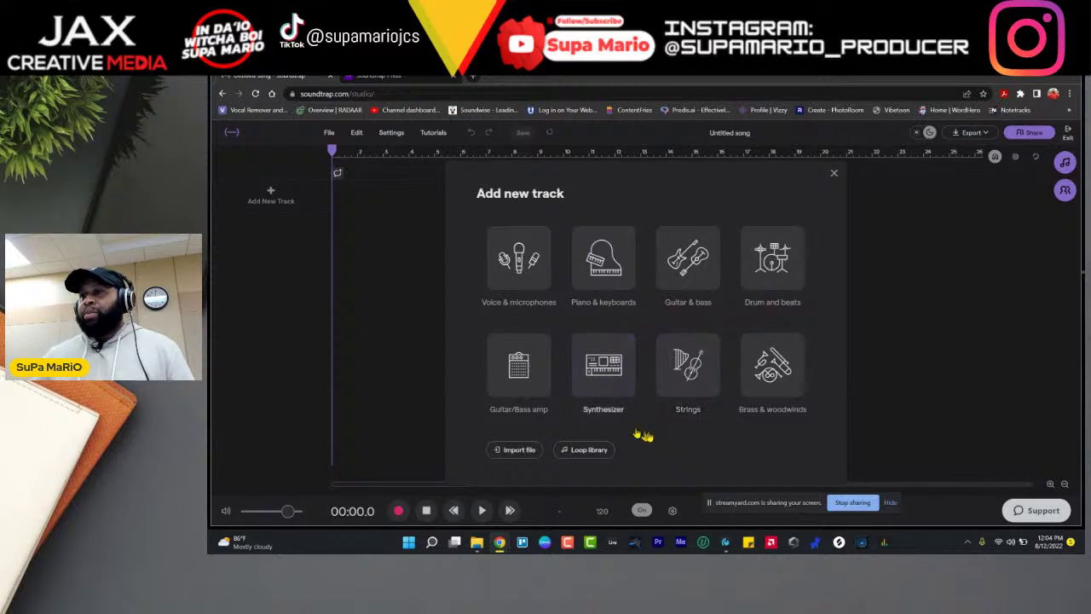
{"action": "left_click", "coordinate": [604, 451]}
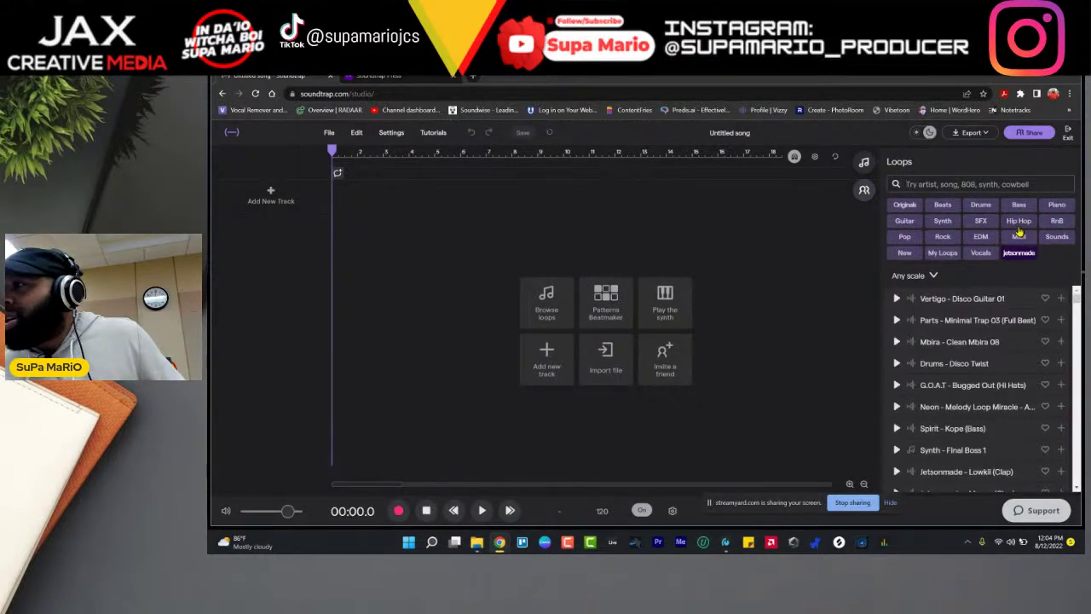
Step: Filter the loops to Hip Hop, browse them, and preview Murmur - Tactic (Kick) and Dark Ice - Moon (Fill)
{"action": "left_click", "coordinate": [1019, 221]}
{"action": "scroll", "coordinate": [916, 367], "scroll_direction": "down", "scroll_amount": 3}
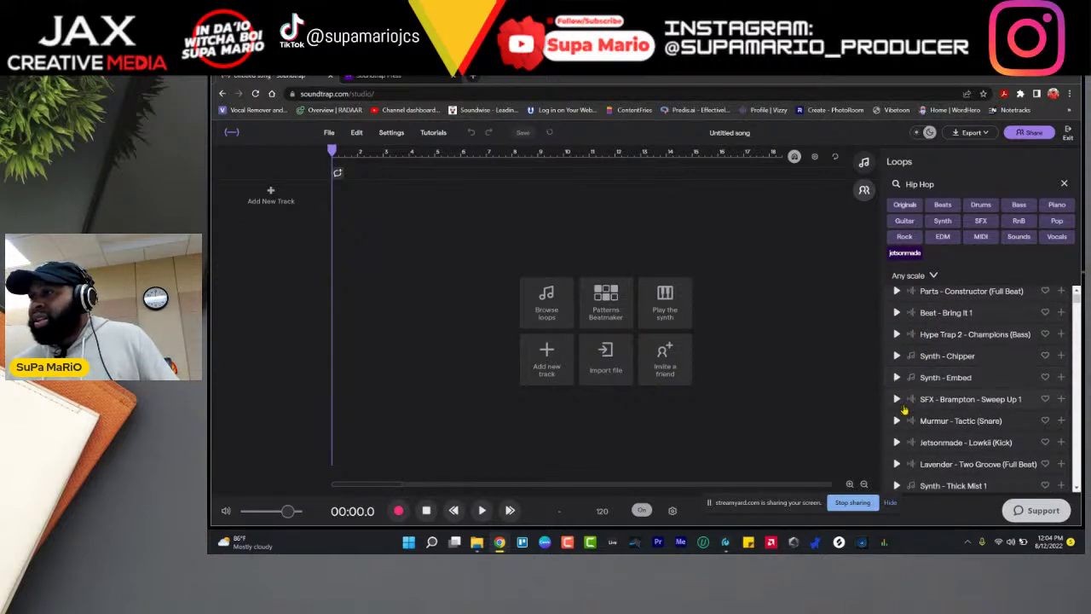
{"action": "scroll", "coordinate": [901, 383], "scroll_direction": "down", "scroll_amount": 2}
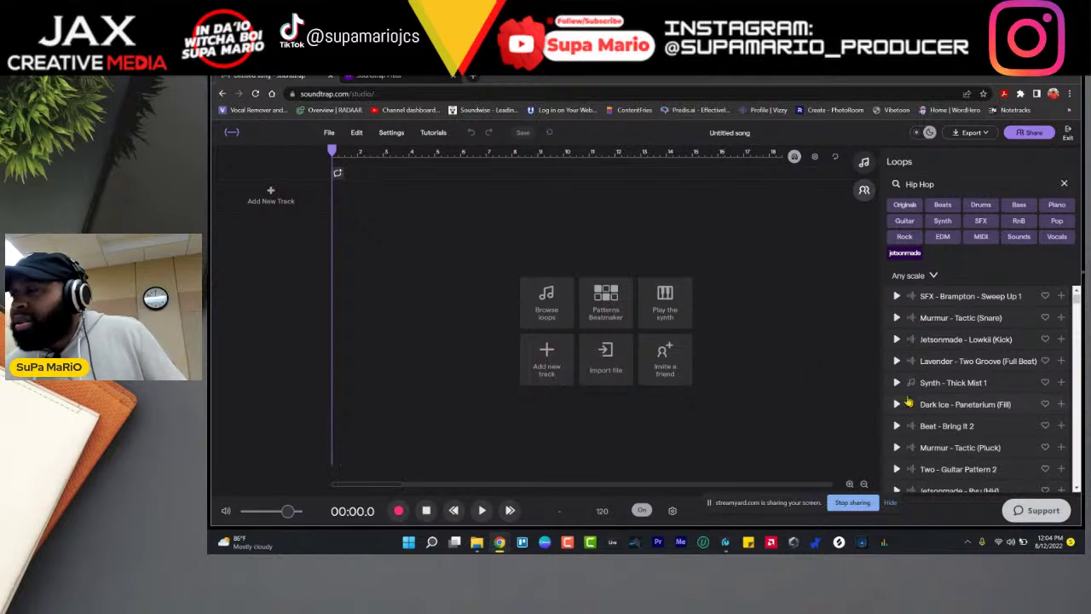
{"action": "scroll", "coordinate": [905, 401], "scroll_direction": "down", "scroll_amount": 5}
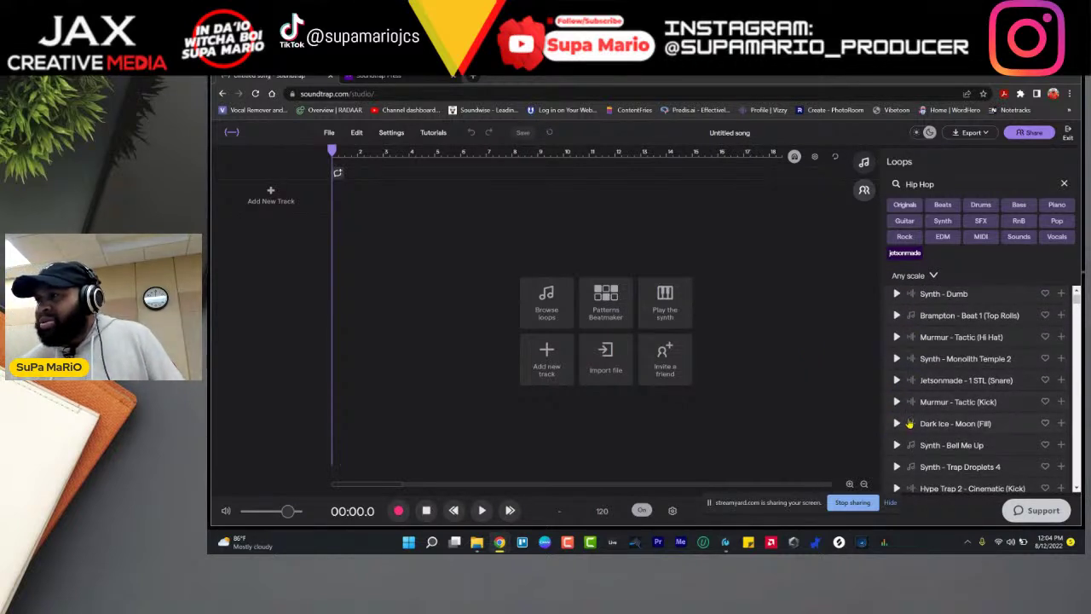
{"action": "left_click", "coordinate": [896, 403]}
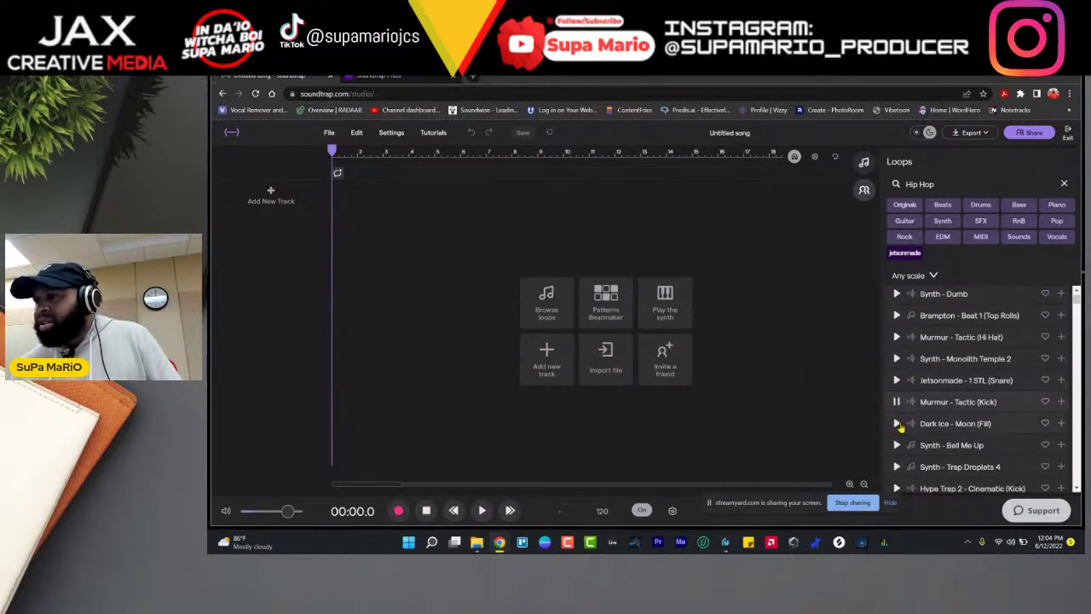
{"action": "left_click", "coordinate": [897, 423]}
{"action": "scroll", "coordinate": [899, 454], "scroll_direction": "down", "scroll_amount": 5}
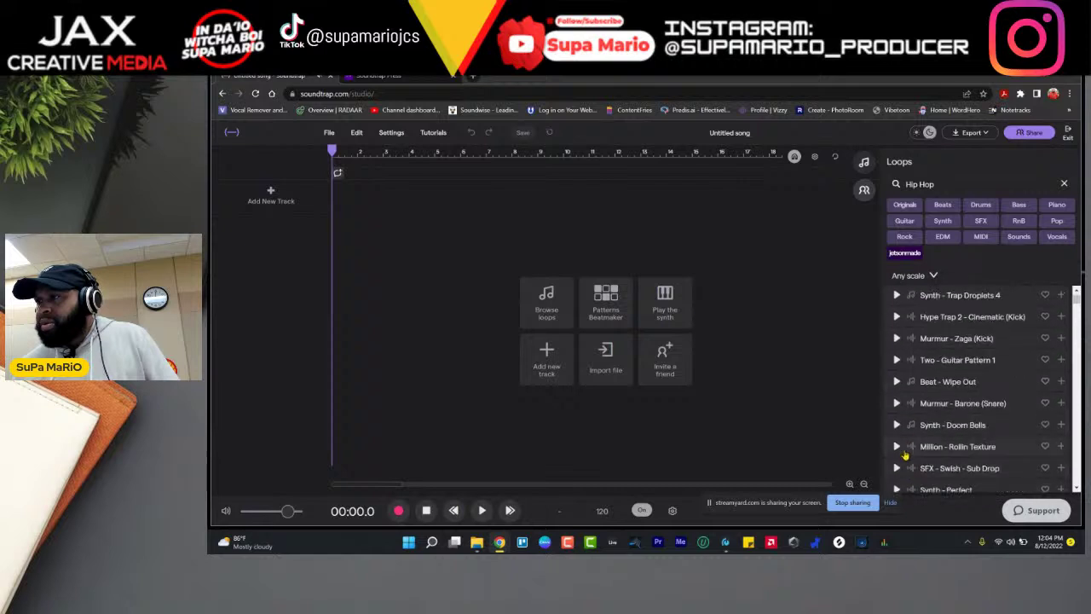